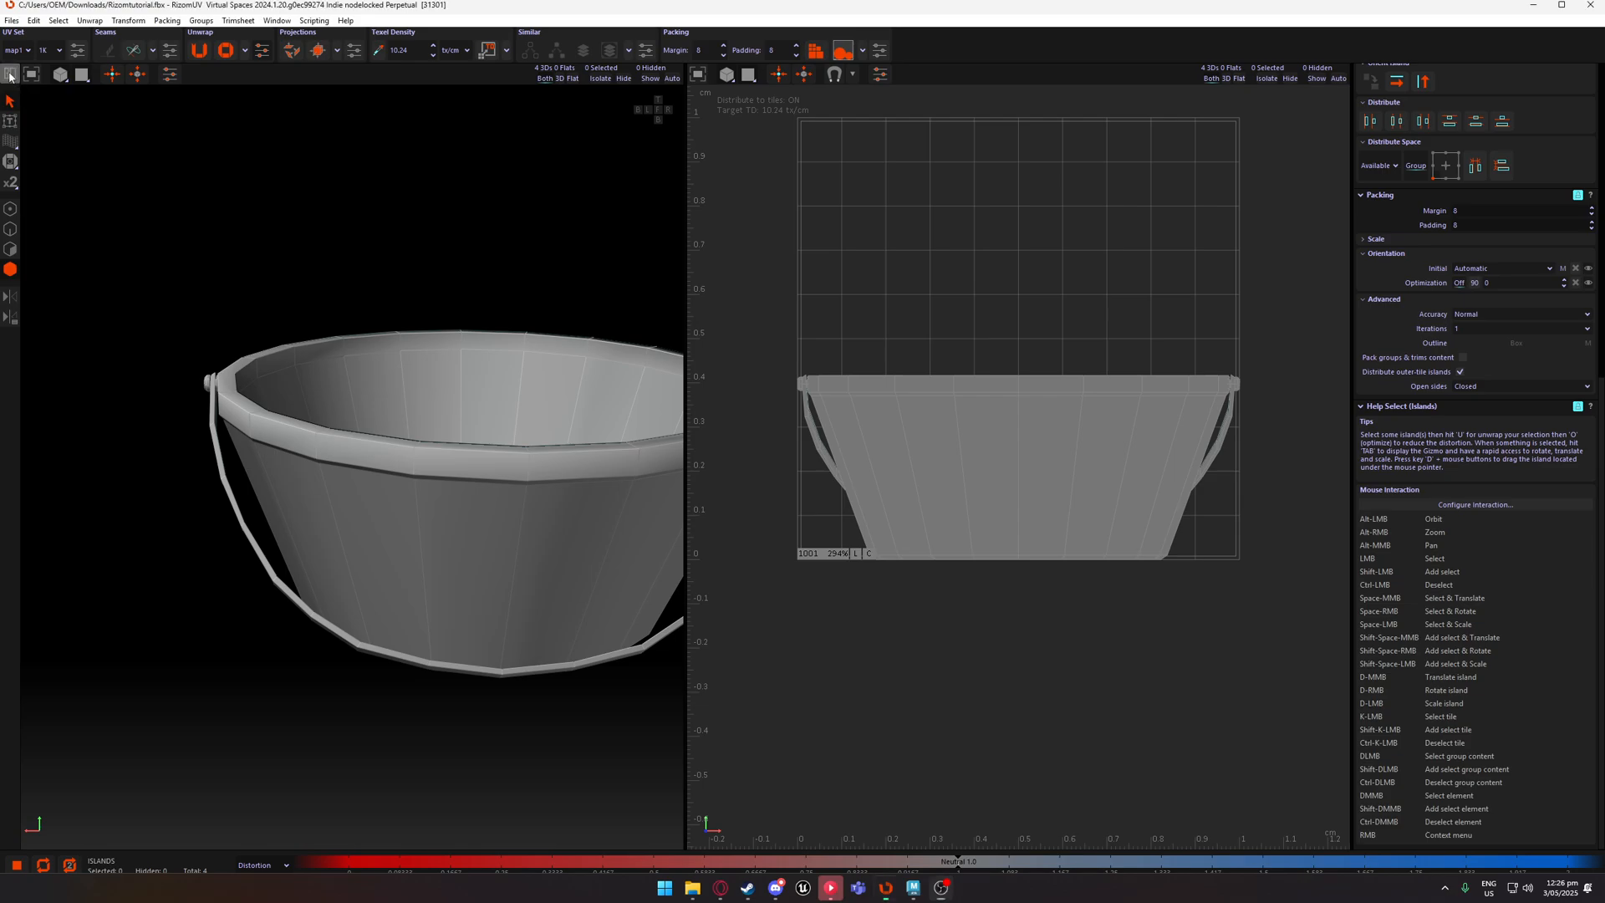
{"action": "left_click", "coordinate": [10, 74]}
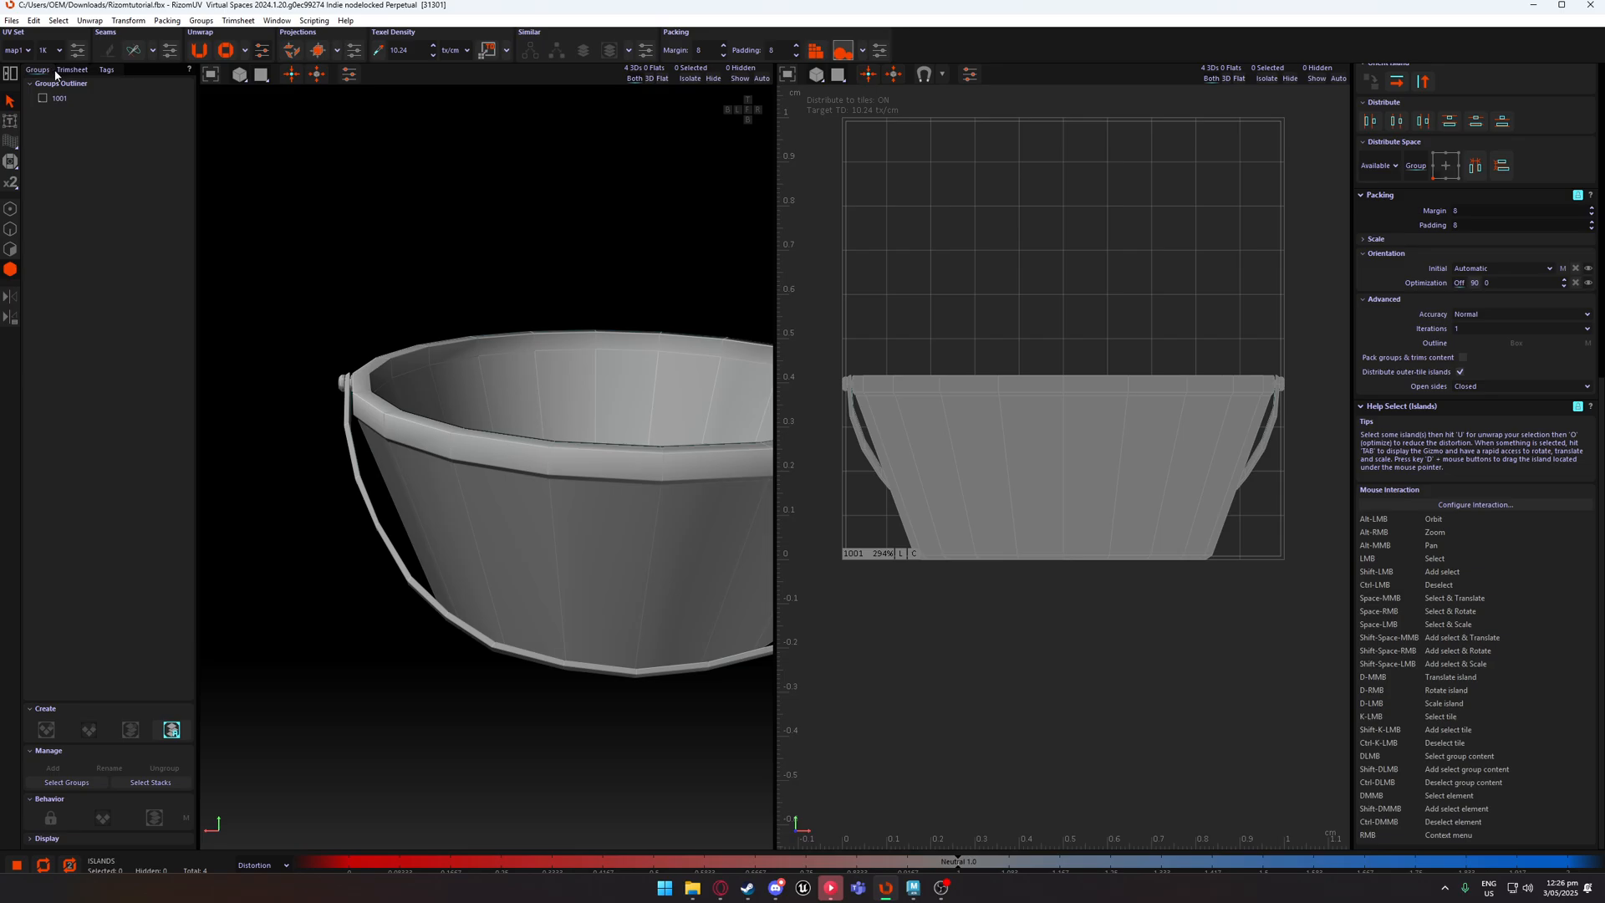
{"action": "left_click", "coordinate": [10, 74]}
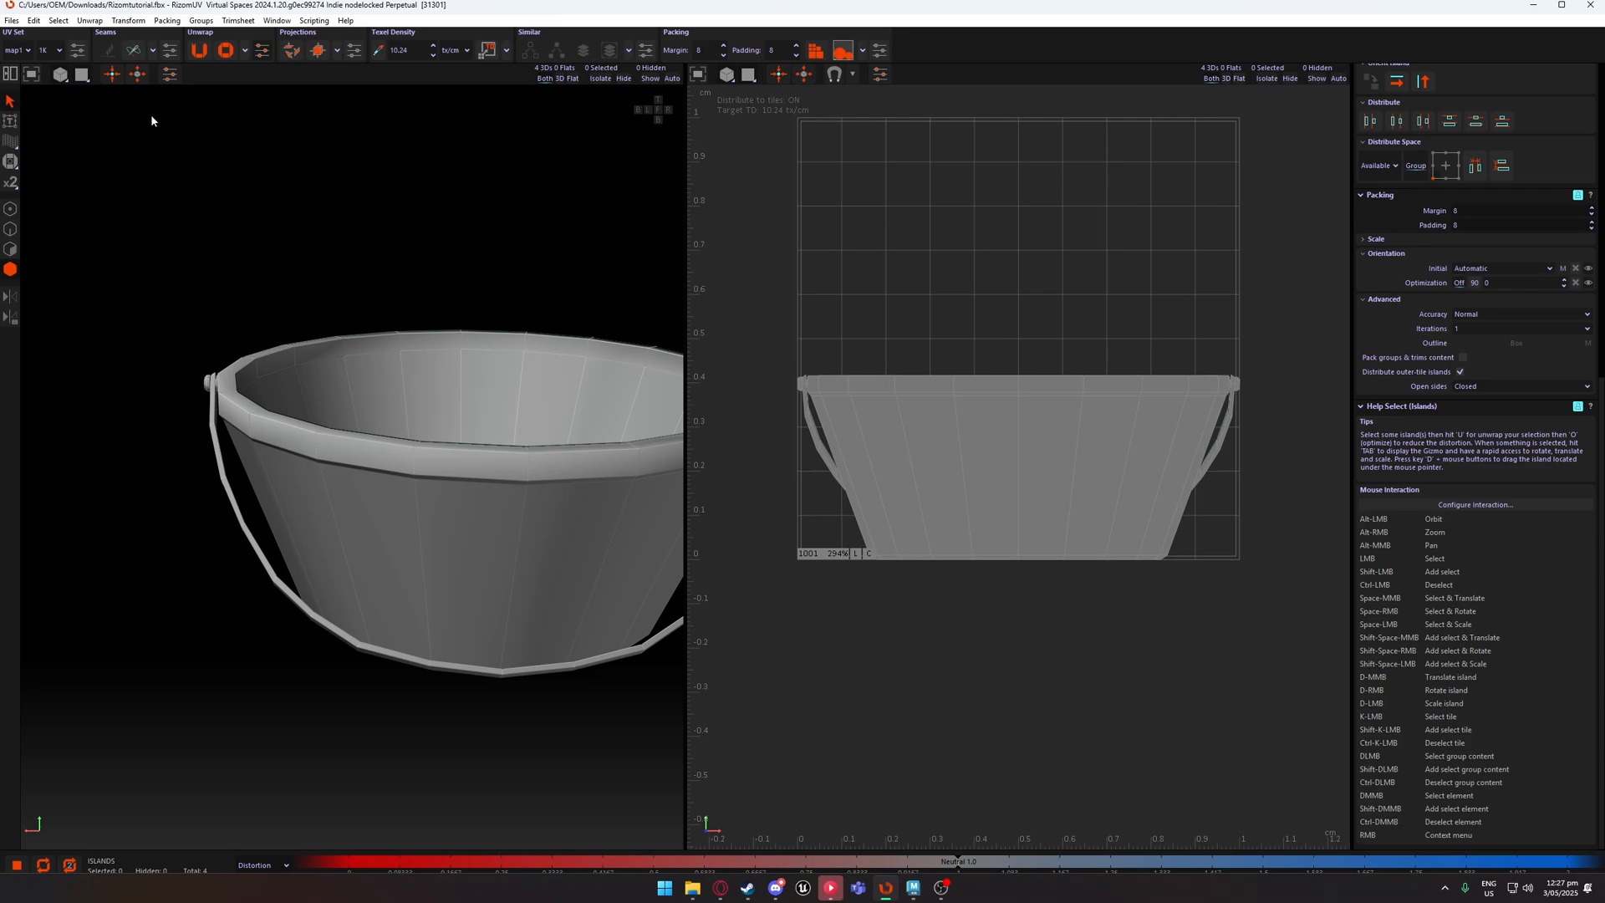
Try the RizomUV mouse preset in the viewport interaction settings and return the preset to Maya.
{"action": "left_click", "coordinate": [34, 21]}
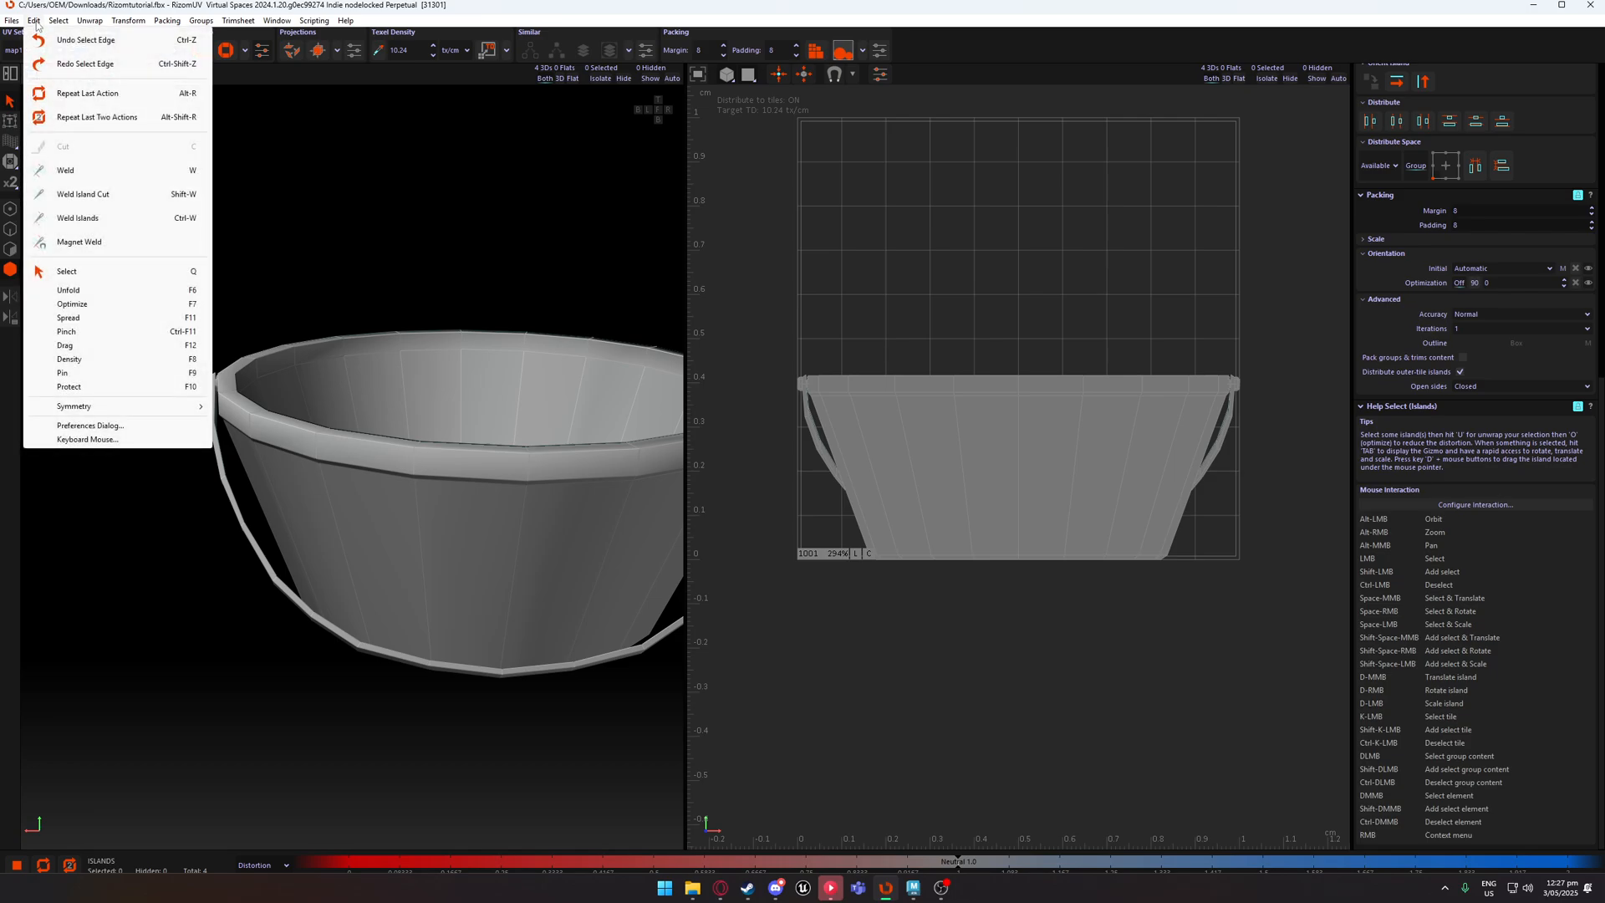
{"action": "left_click", "coordinate": [115, 441]}
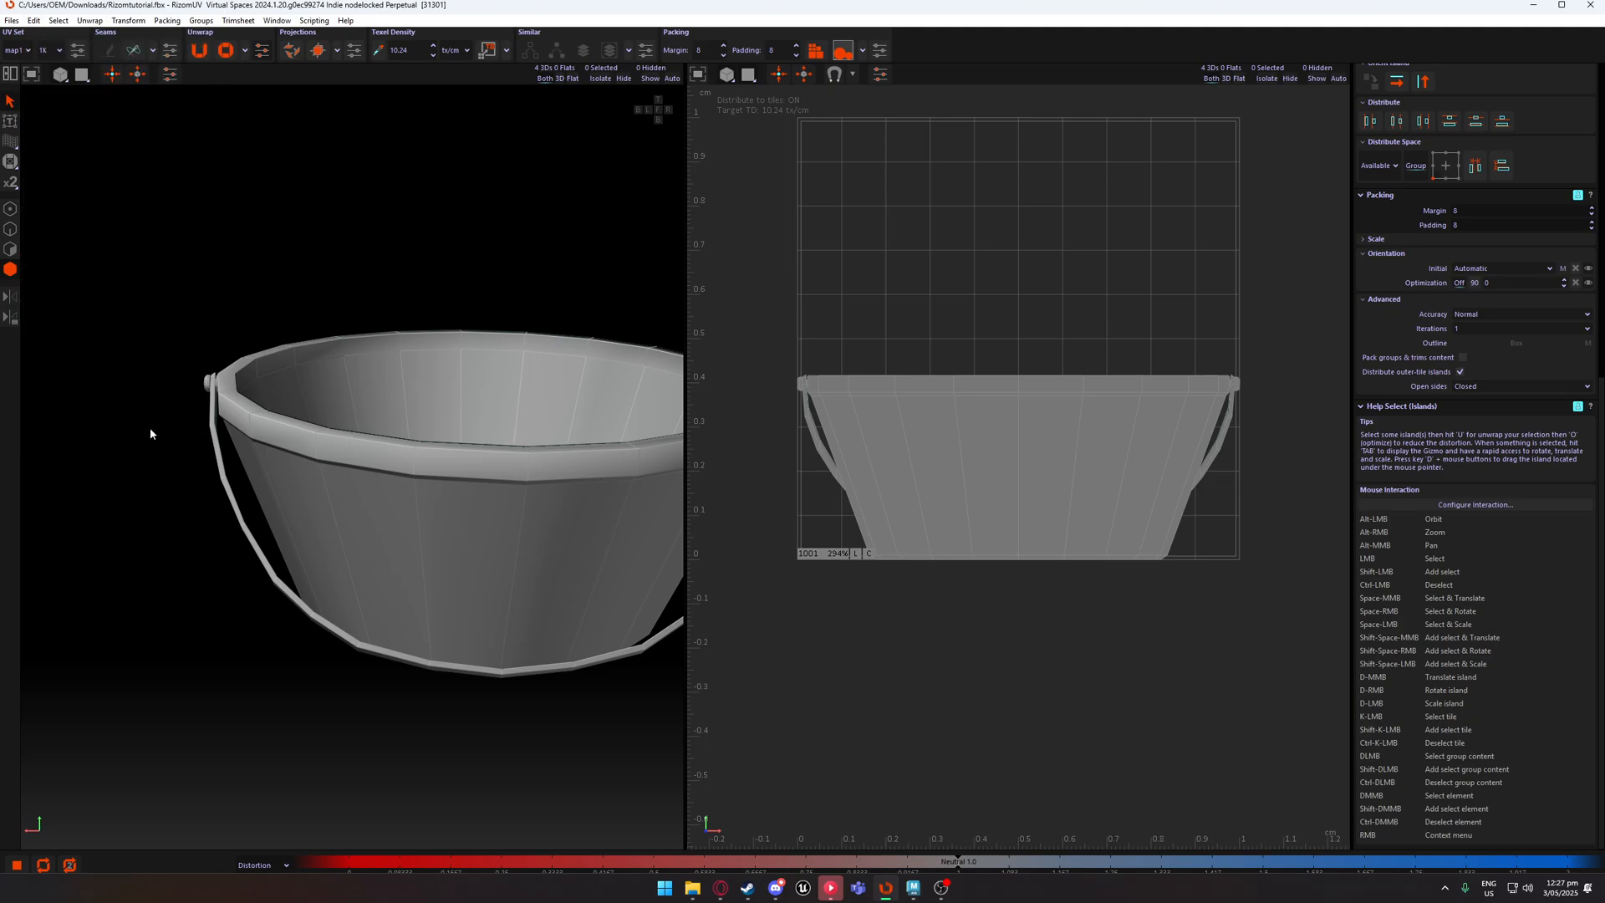
{"action": "left_click_drag", "start_coordinate": [241, 20], "coordinate": [323, 111]}
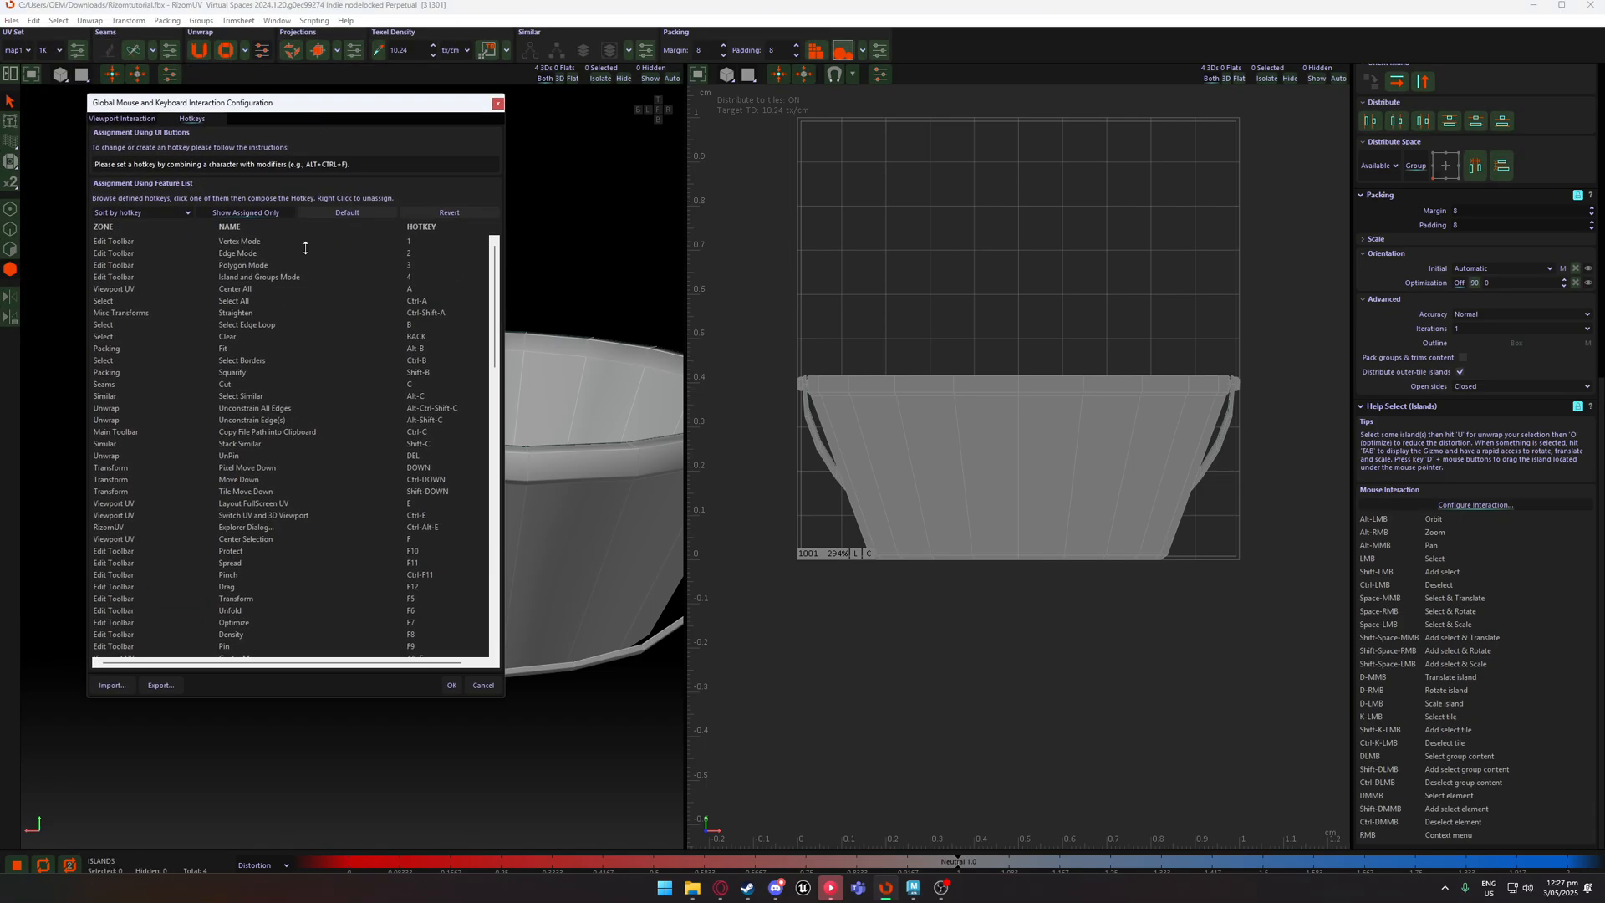
{"action": "left_click", "coordinate": [130, 121]}
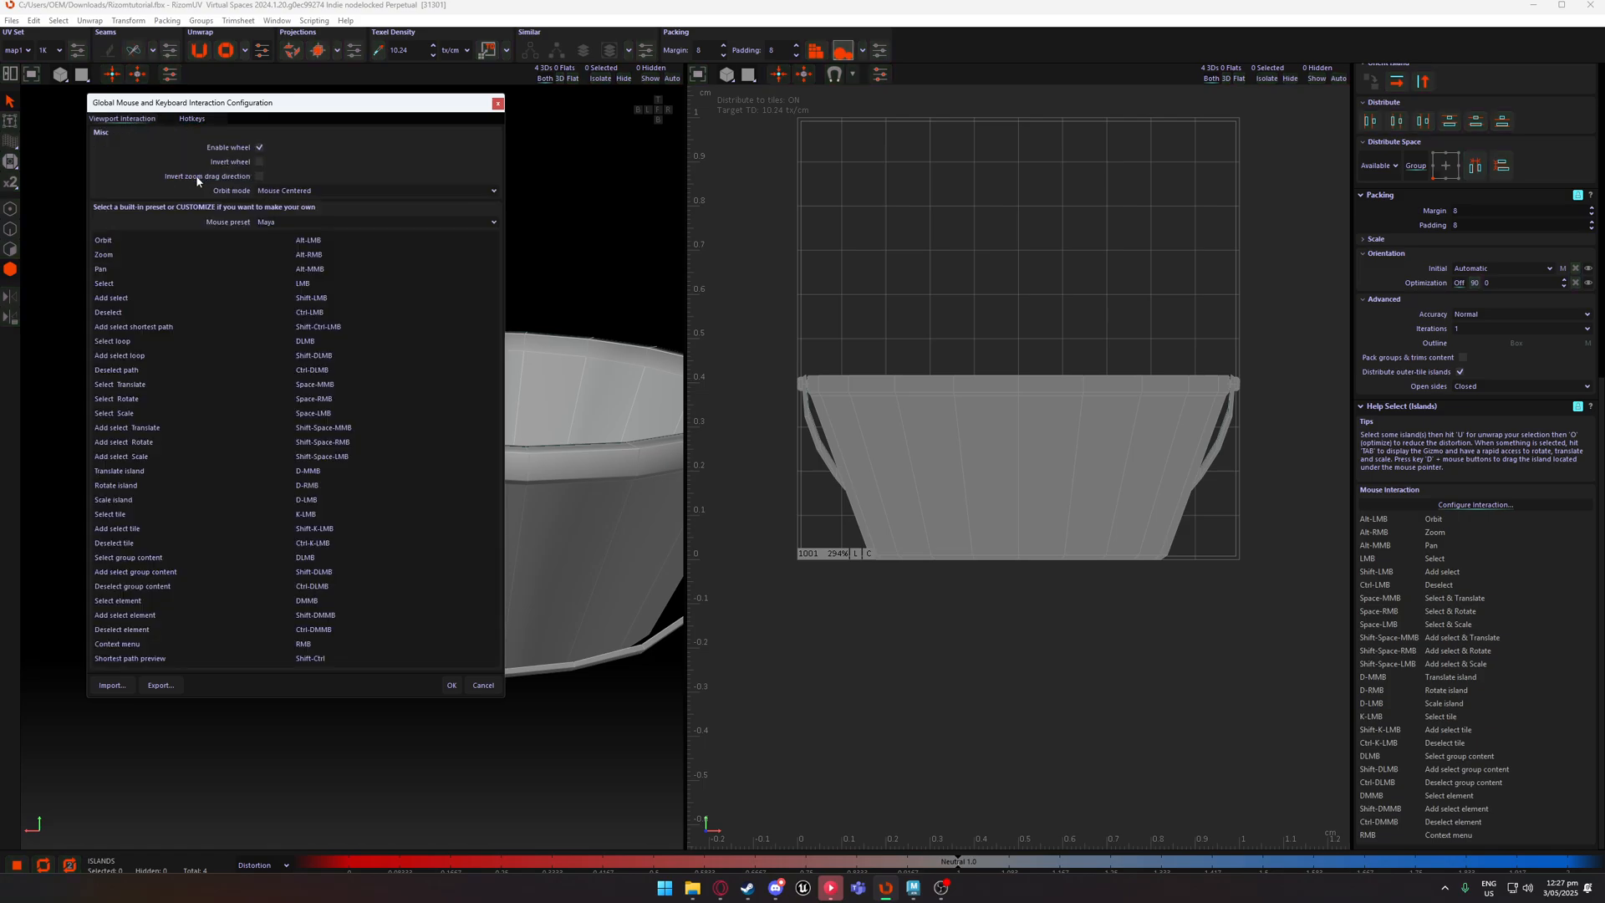
{"action": "left_click", "coordinate": [280, 222]}
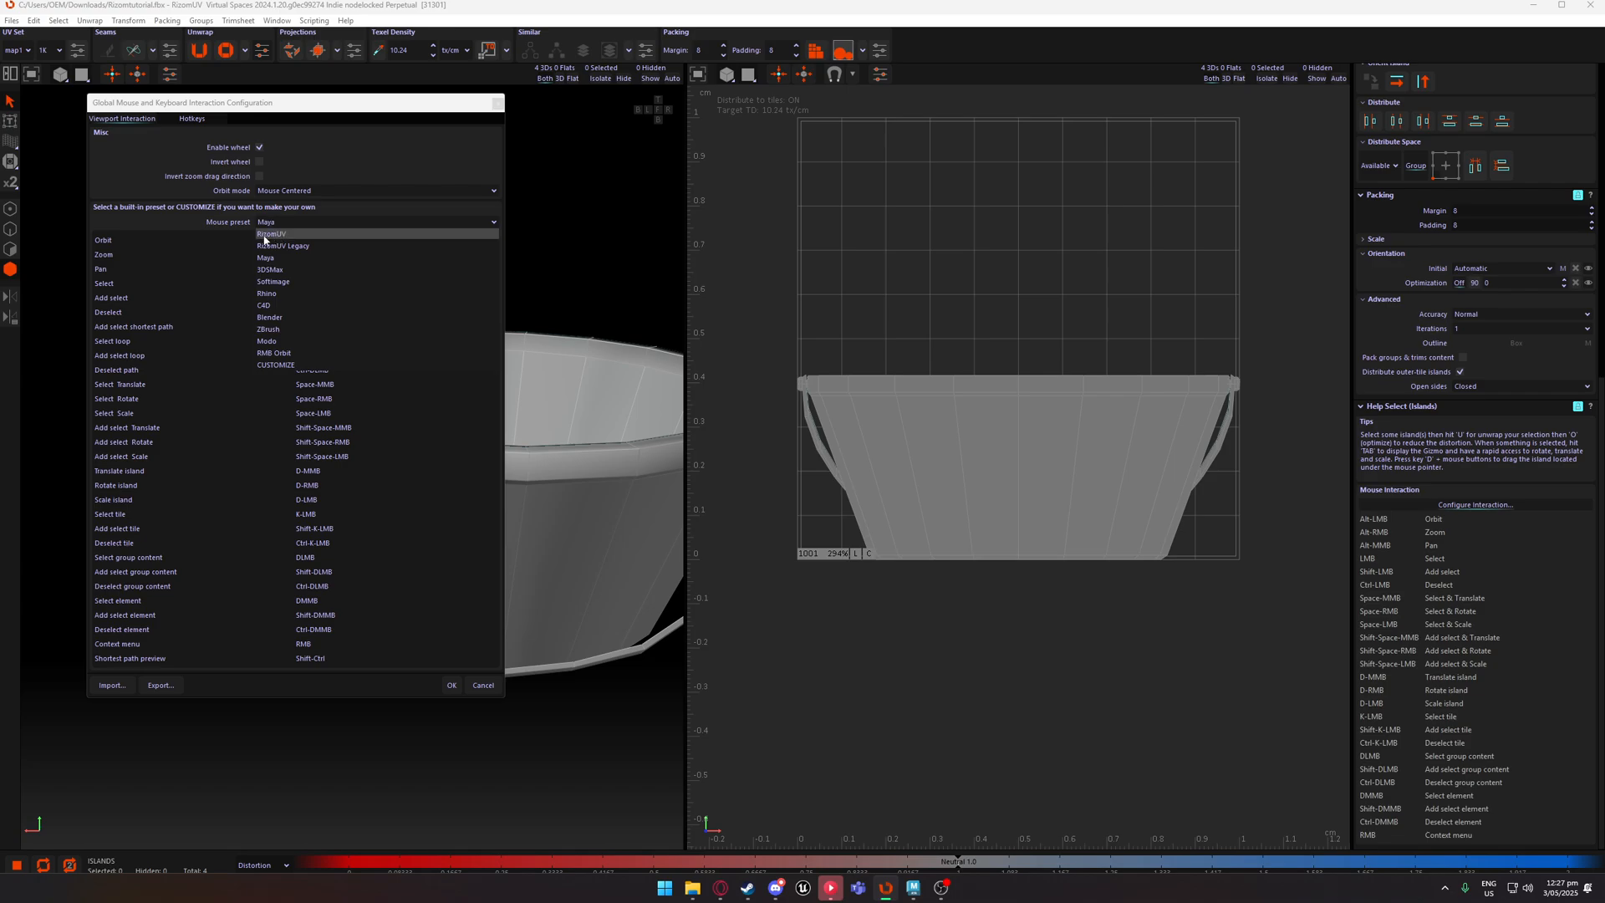
{"action": "left_click", "coordinate": [266, 234]}
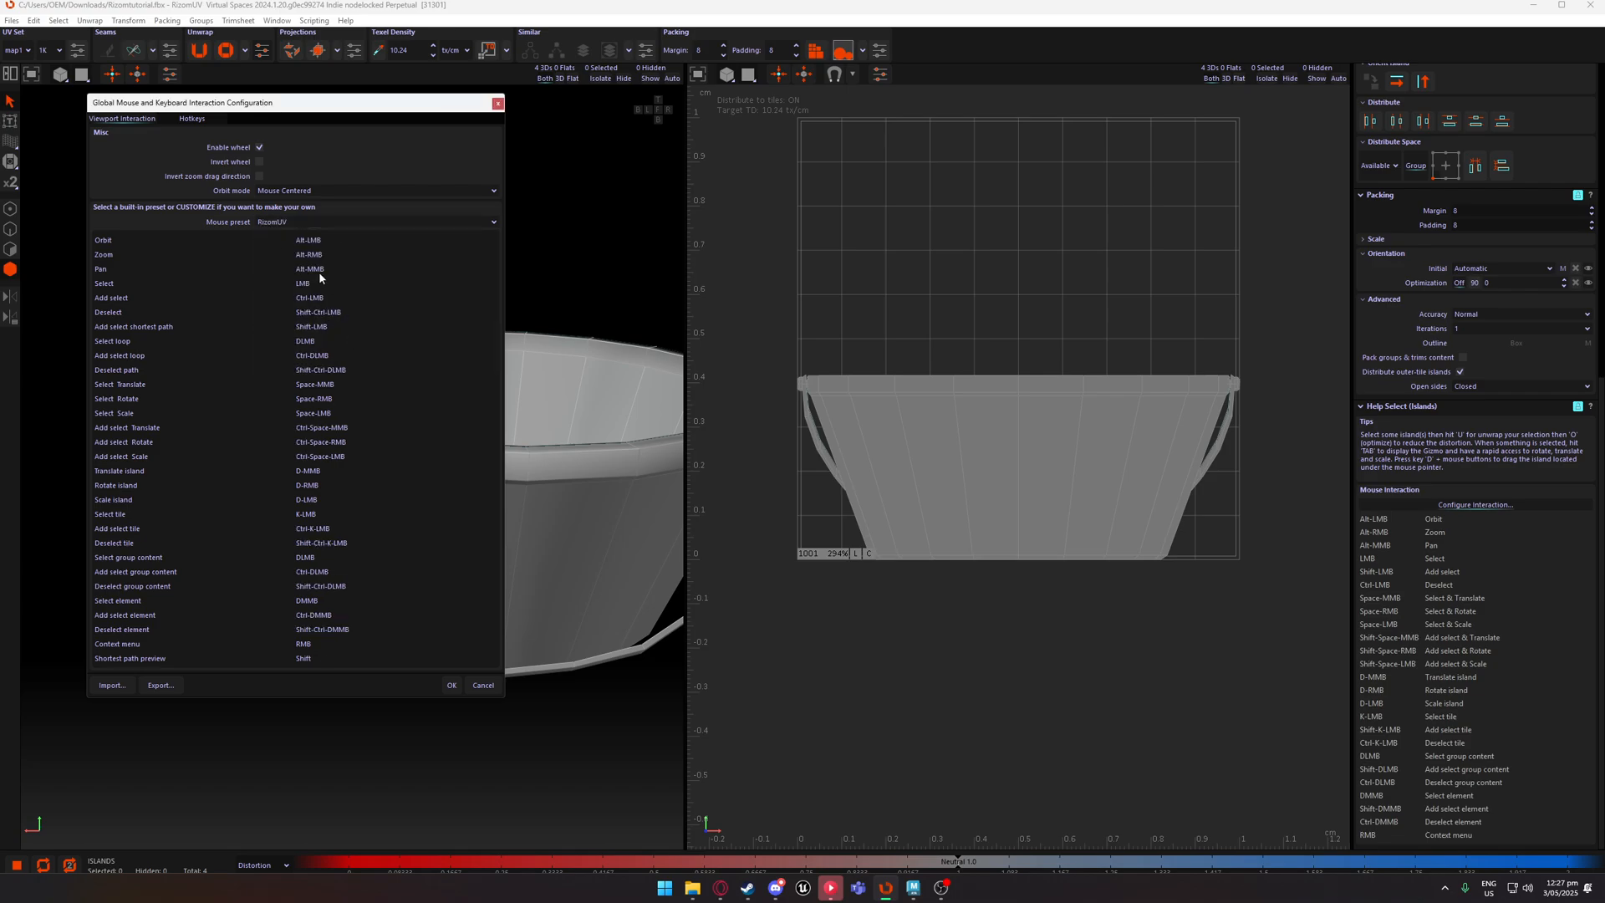
{"action": "left_click", "coordinate": [261, 222]}
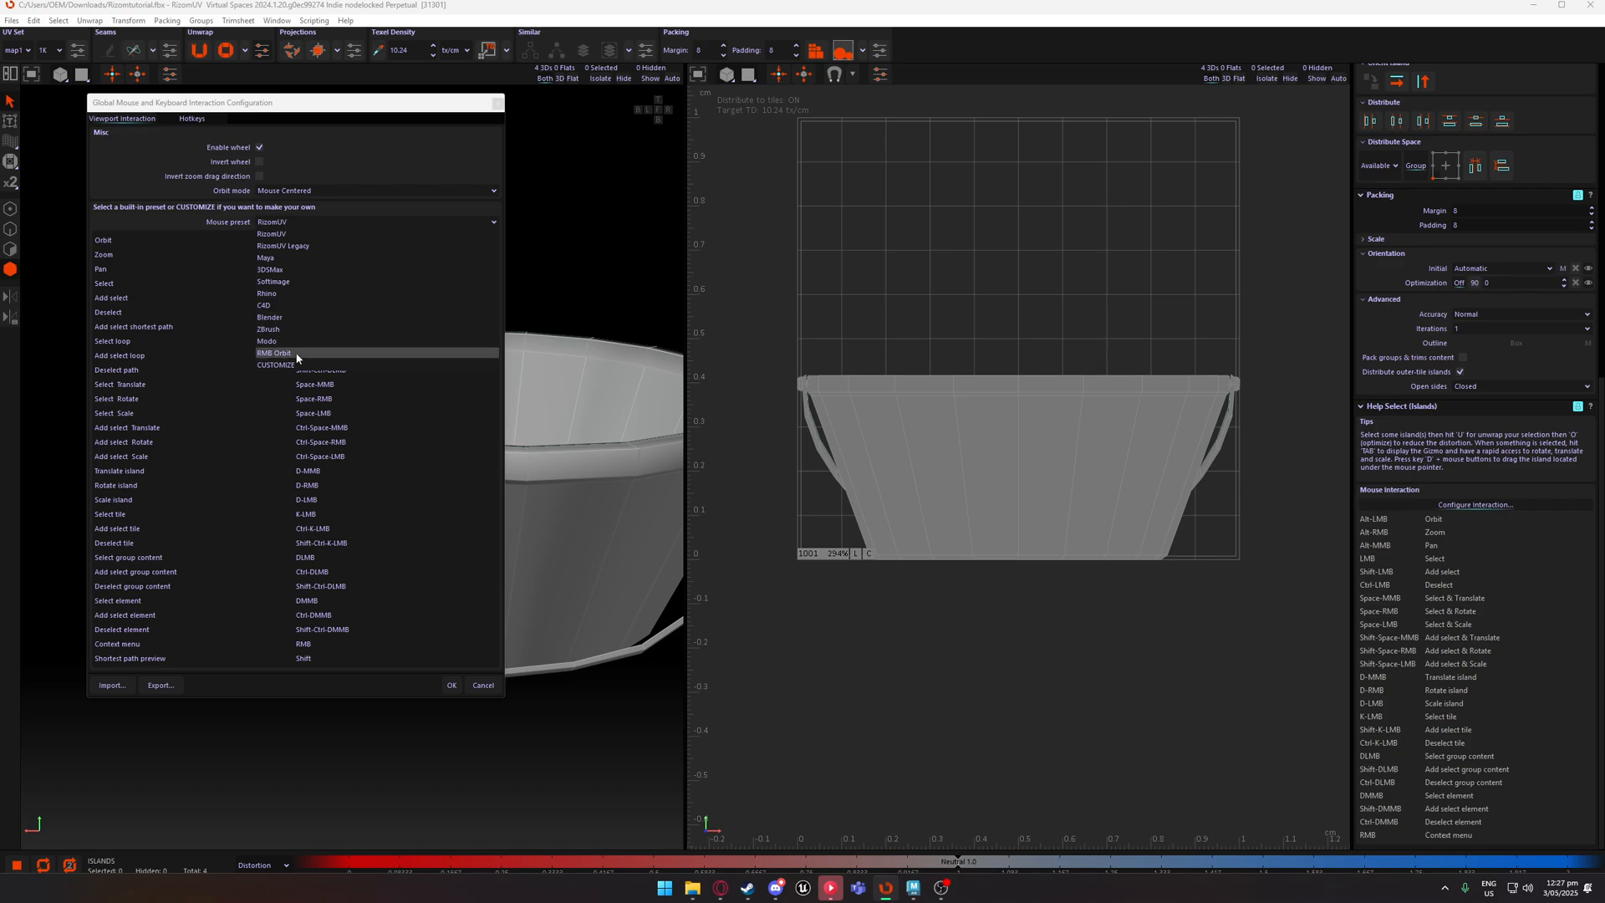
{"action": "left_click", "coordinate": [269, 259]}
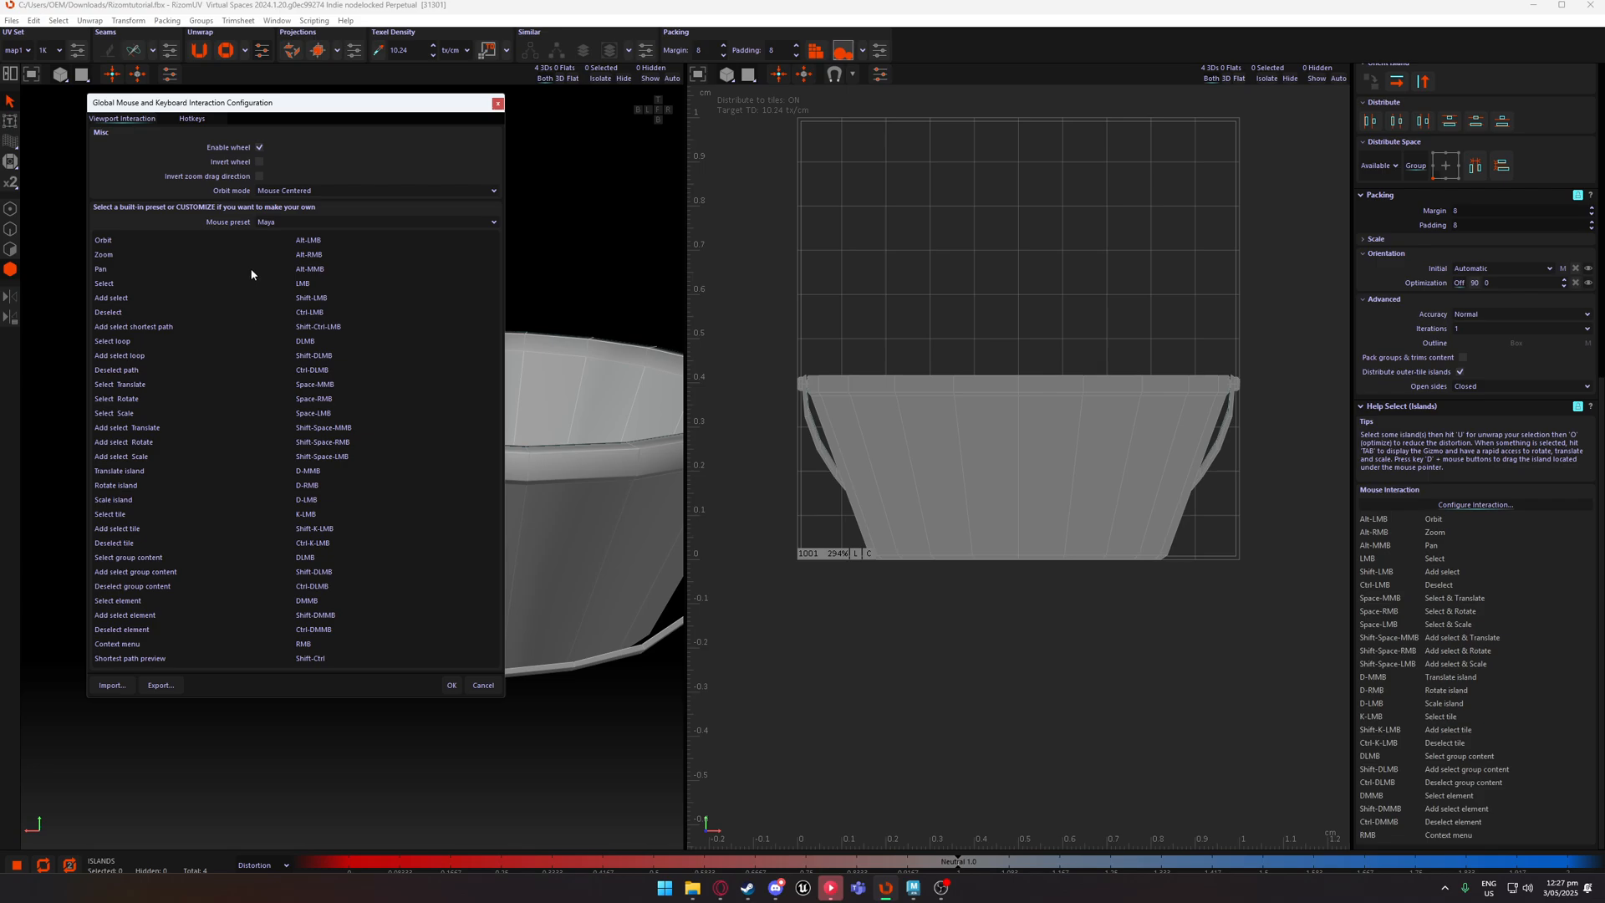
Review the list of assigned hotkeys and close the mouse and keyboard configuration.
{"action": "left_click", "coordinate": [192, 119]}
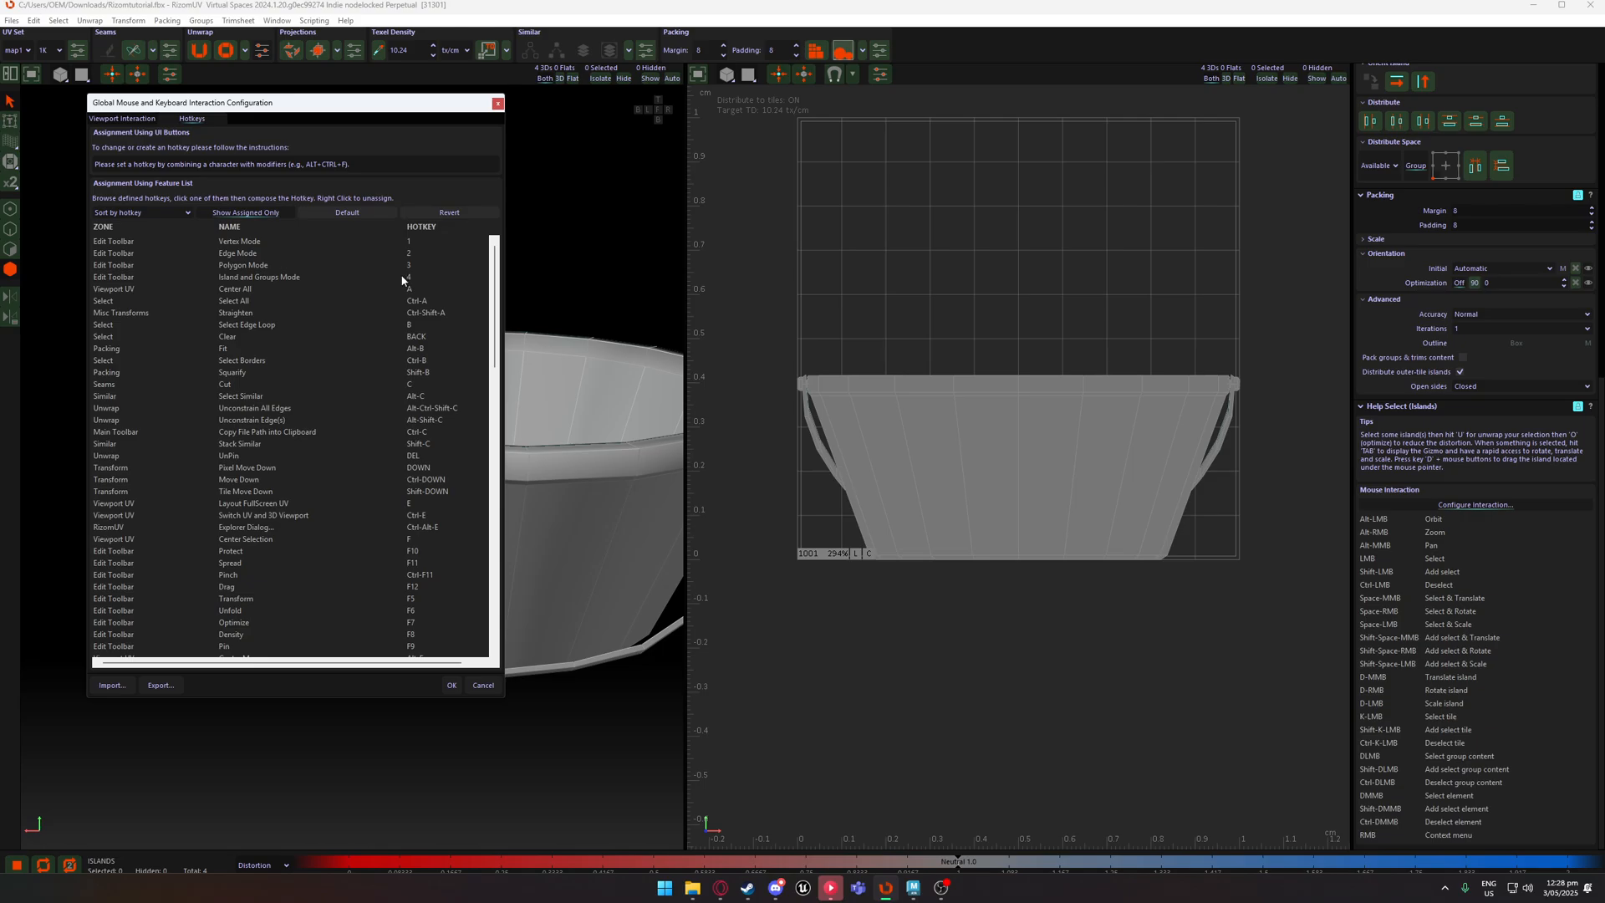
{"action": "left_click", "coordinate": [849, 334]}
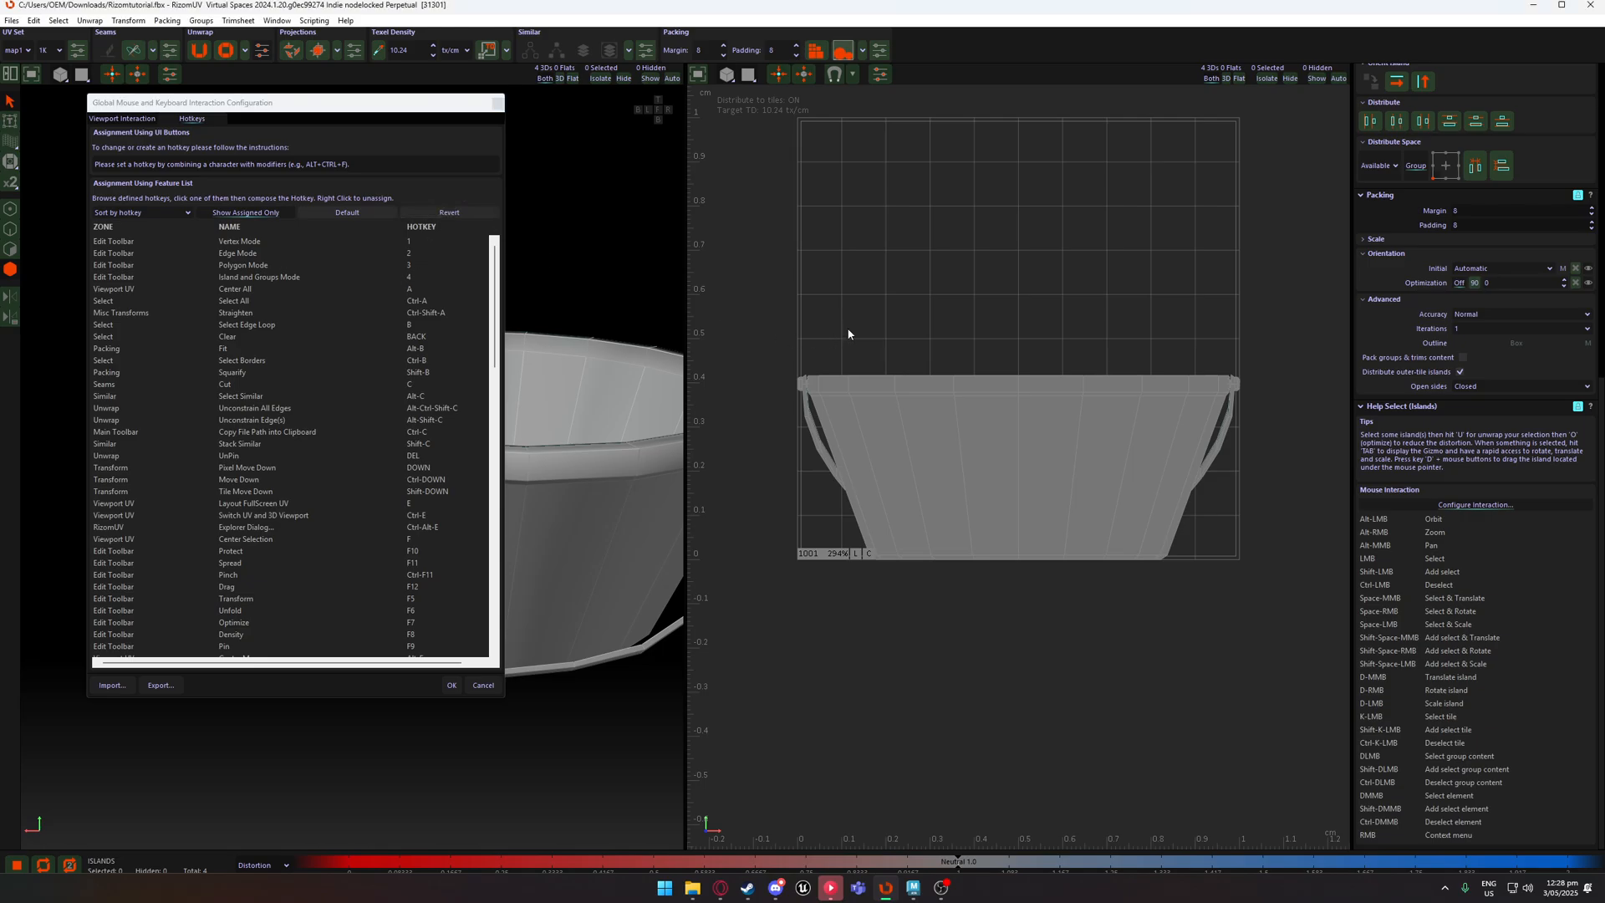
{"action": "left_click", "coordinate": [498, 106]}
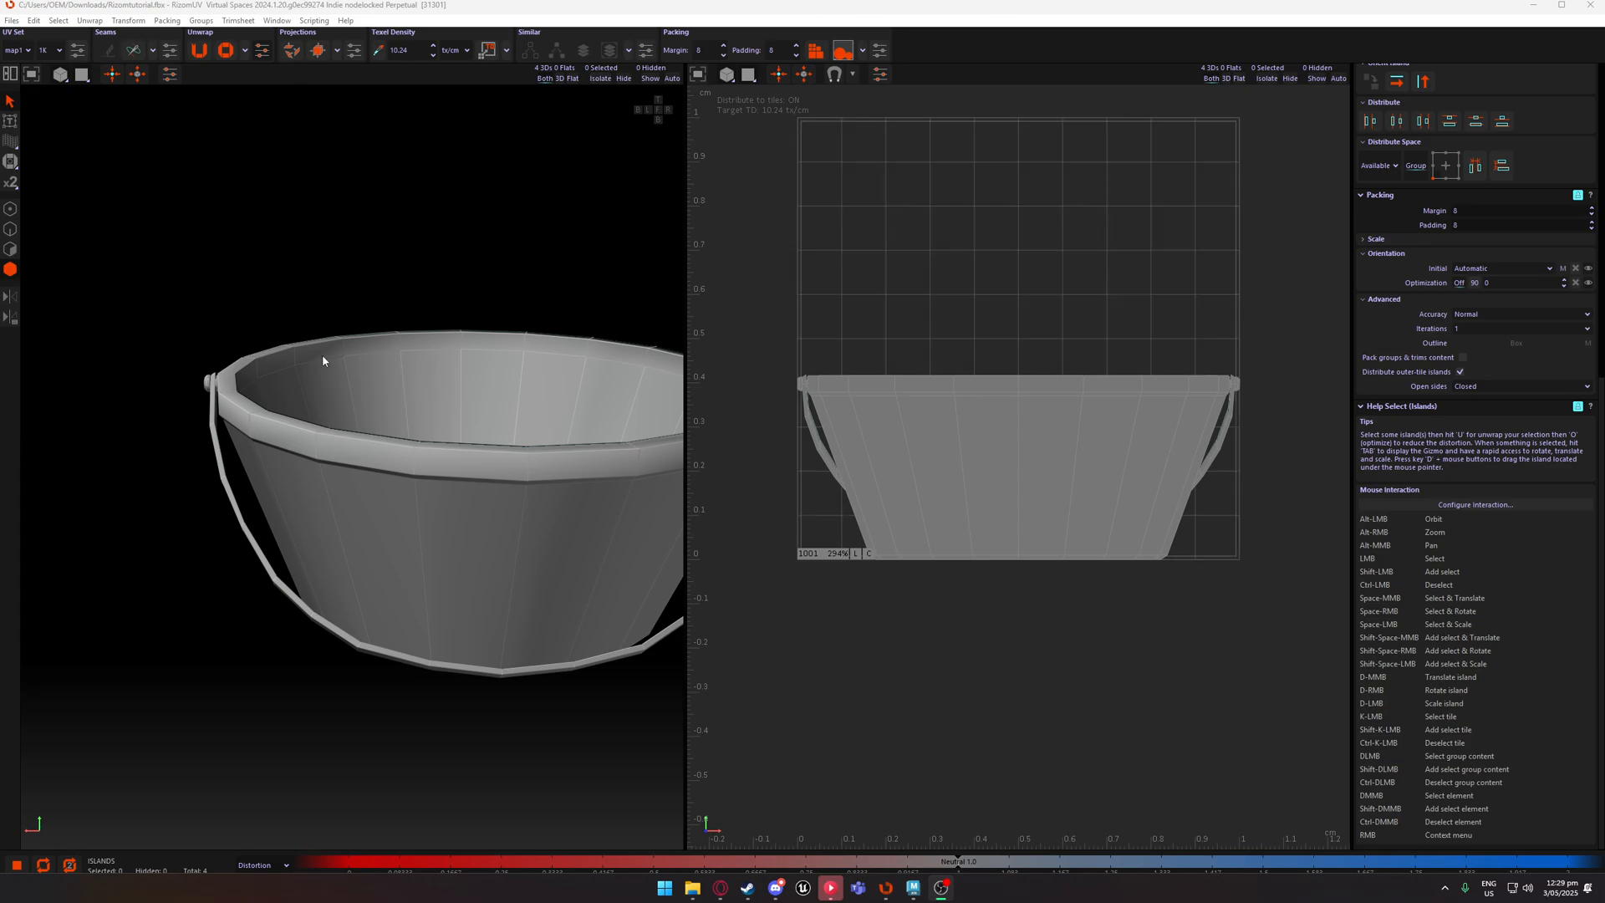
Select a single vertex on the far inner rim of the bucket using vertex mode.
{"action": "scroll", "coordinate": [341, 352], "scroll_direction": "up", "scroll_amount": 5}
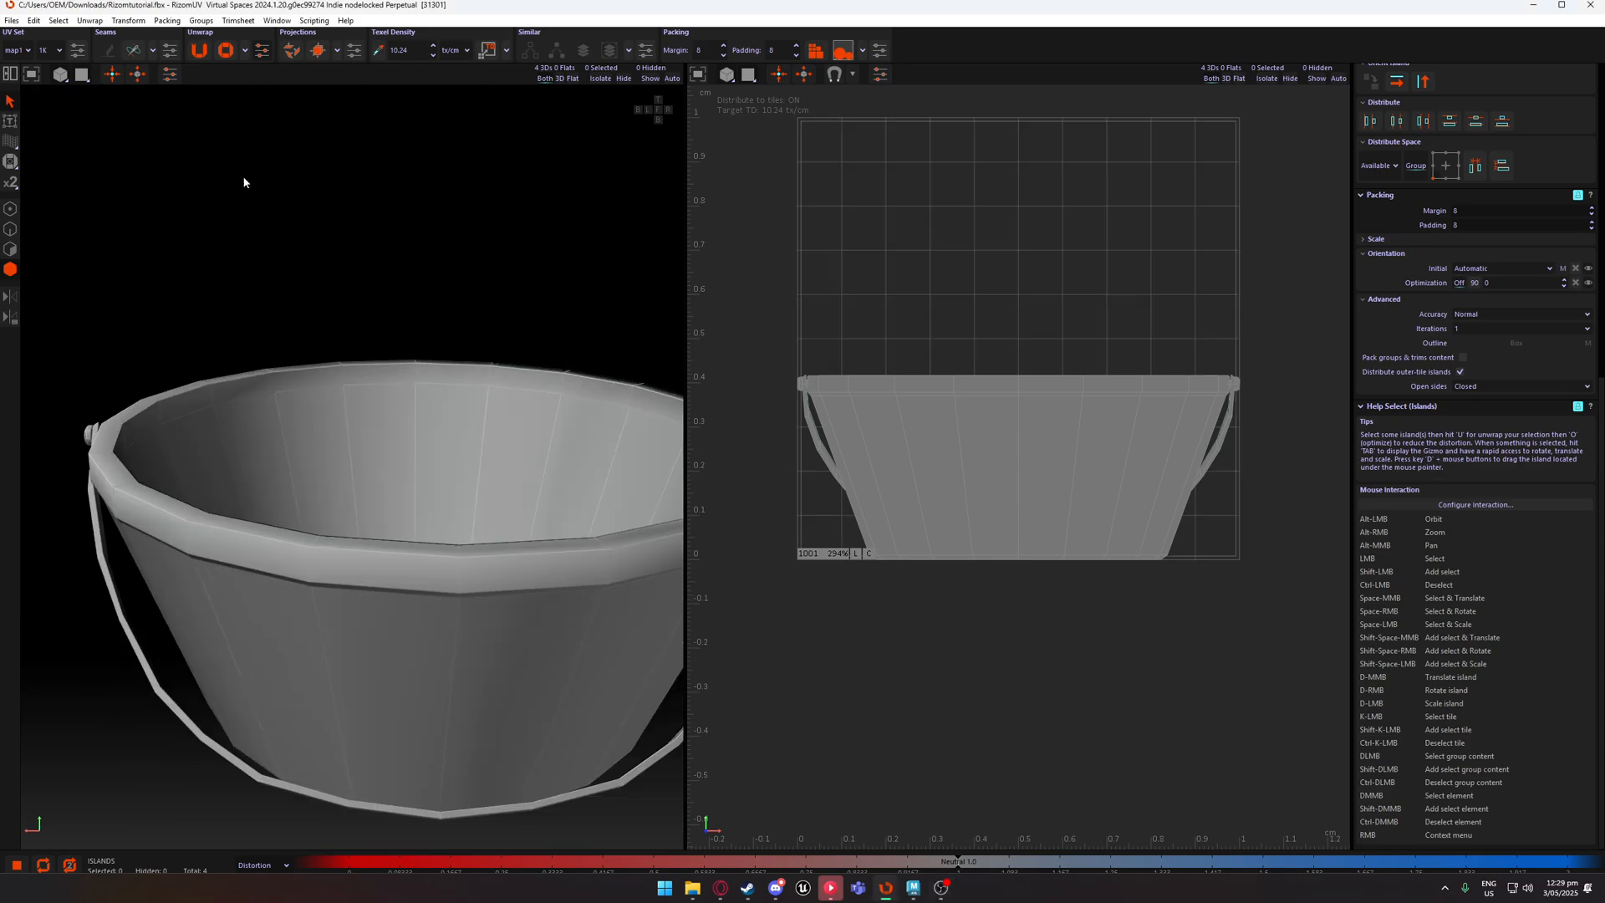
{"action": "left_click_drag", "start_coordinate": [323, 325], "coordinate": [255, 298], "text": "alt"}
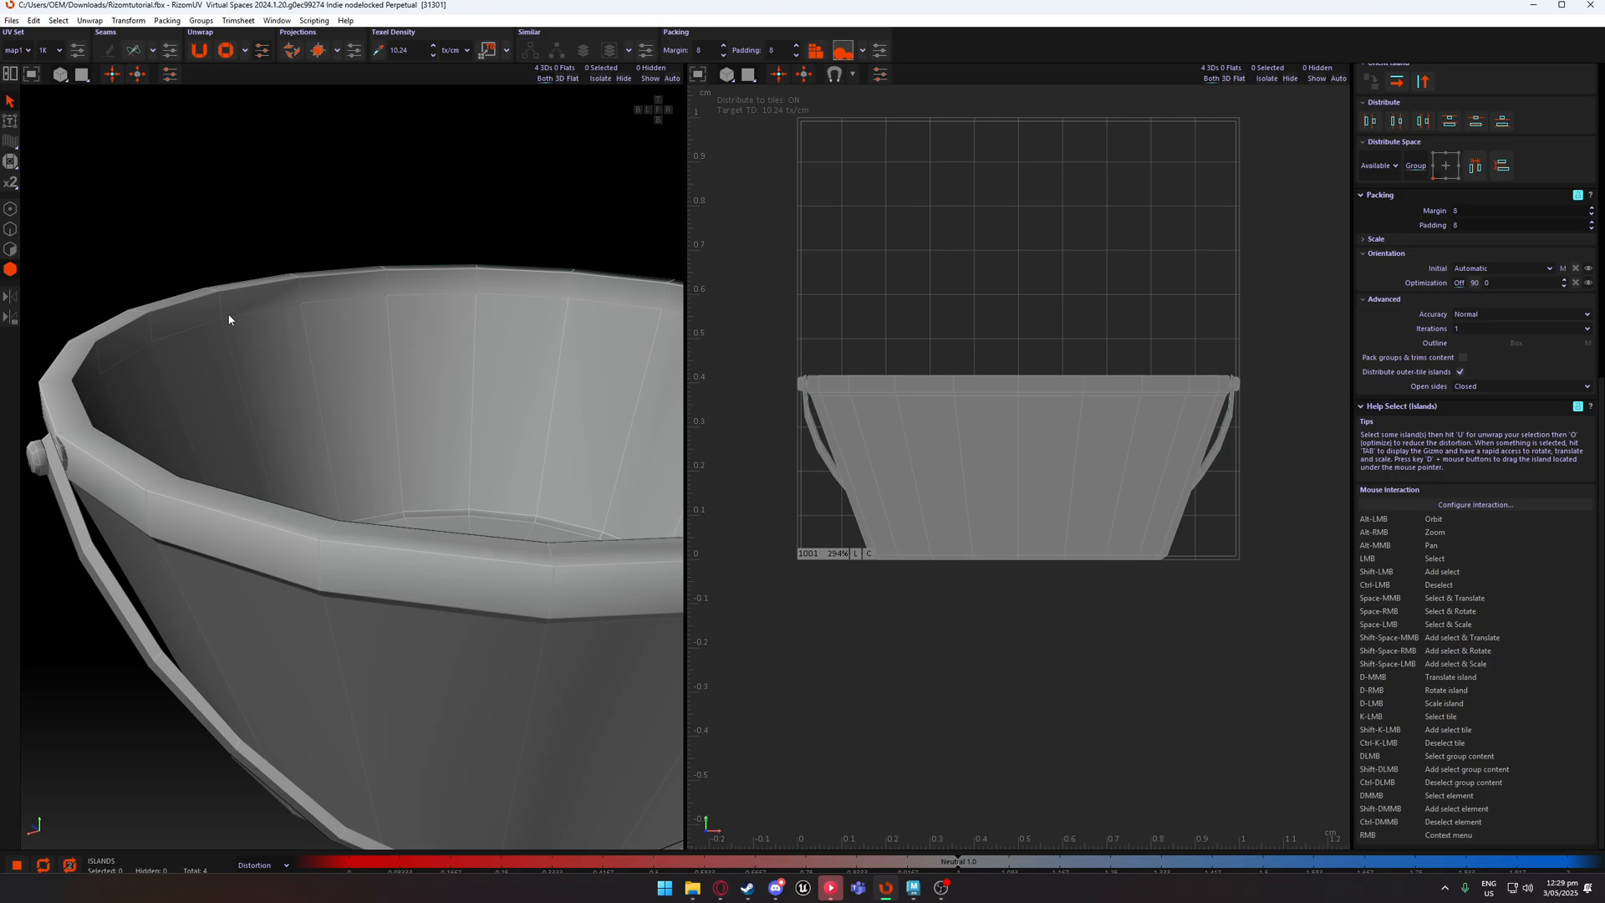
{"action": "mouse_move", "coordinate": [409, 349]}
{"action": "left_mouse_down", "text": "alt"}
{"action": "mouse_move", "coordinate": [369, 315]}
{"action": "mouse_move", "coordinate": [406, 335]}
{"action": "left_mouse_up", "text": "alt"}
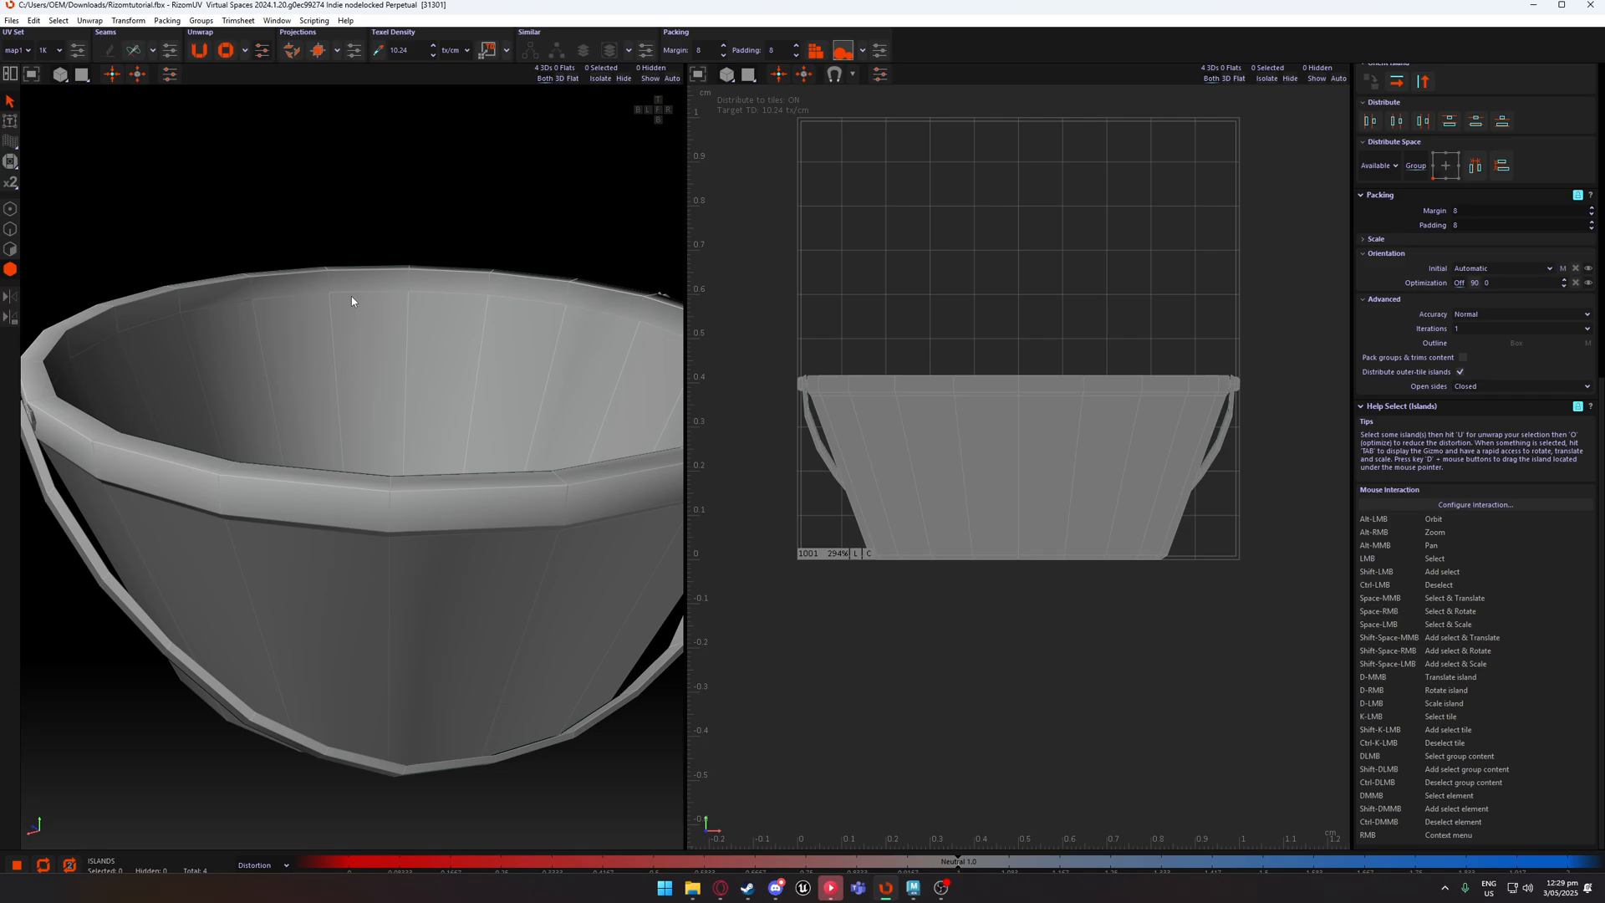
{"action": "left_click", "coordinate": [11, 208]}
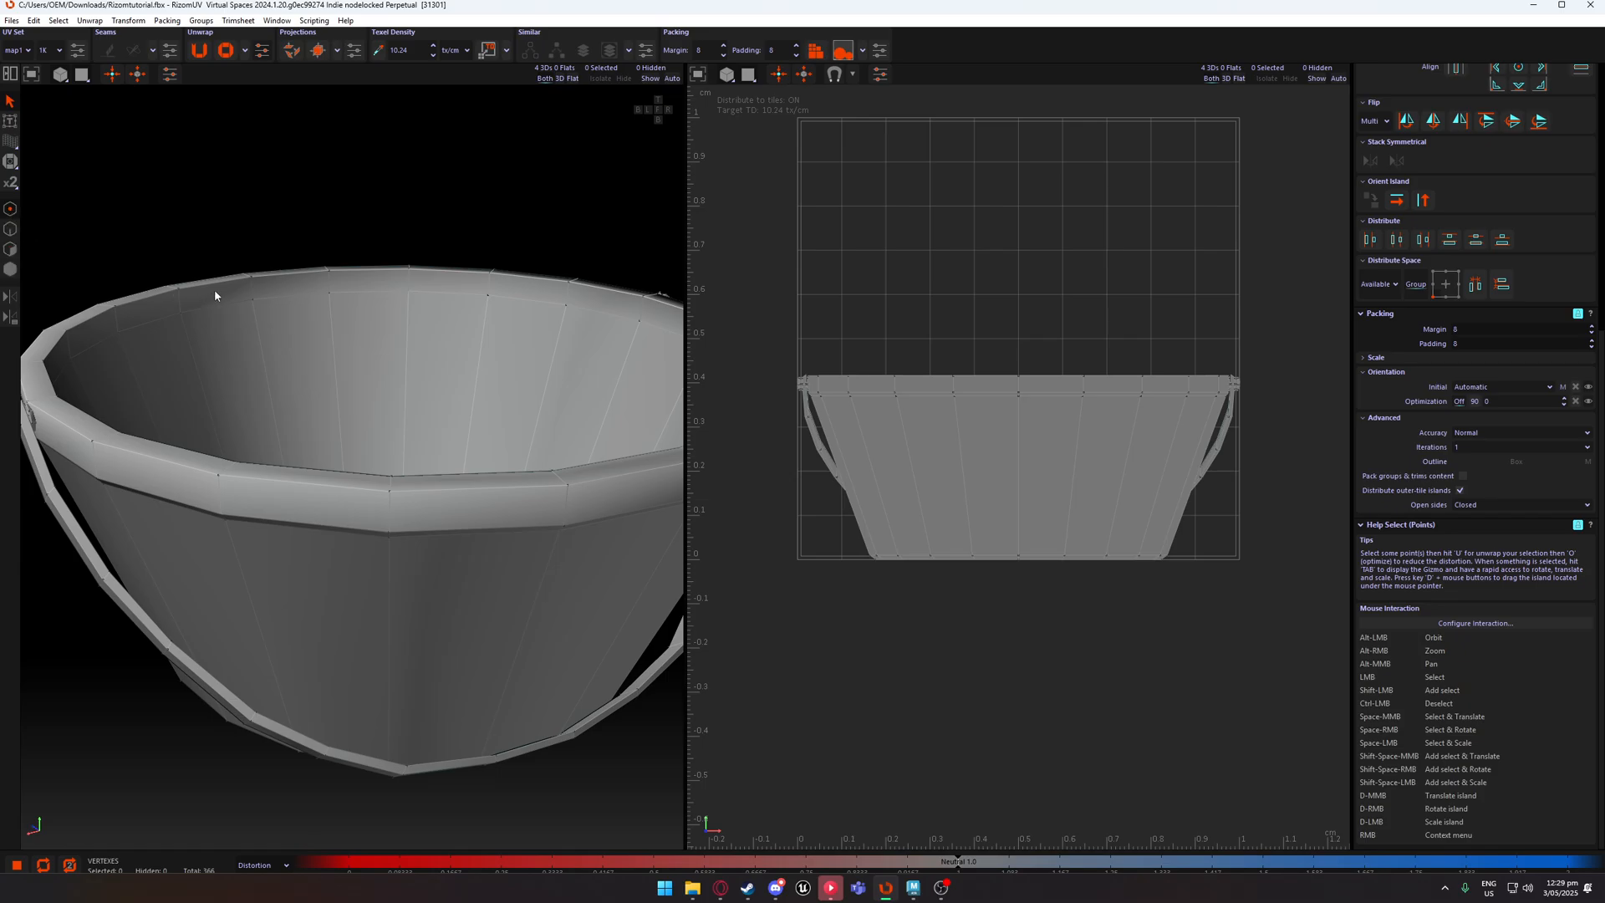
{"action": "left_click", "coordinate": [249, 281]}
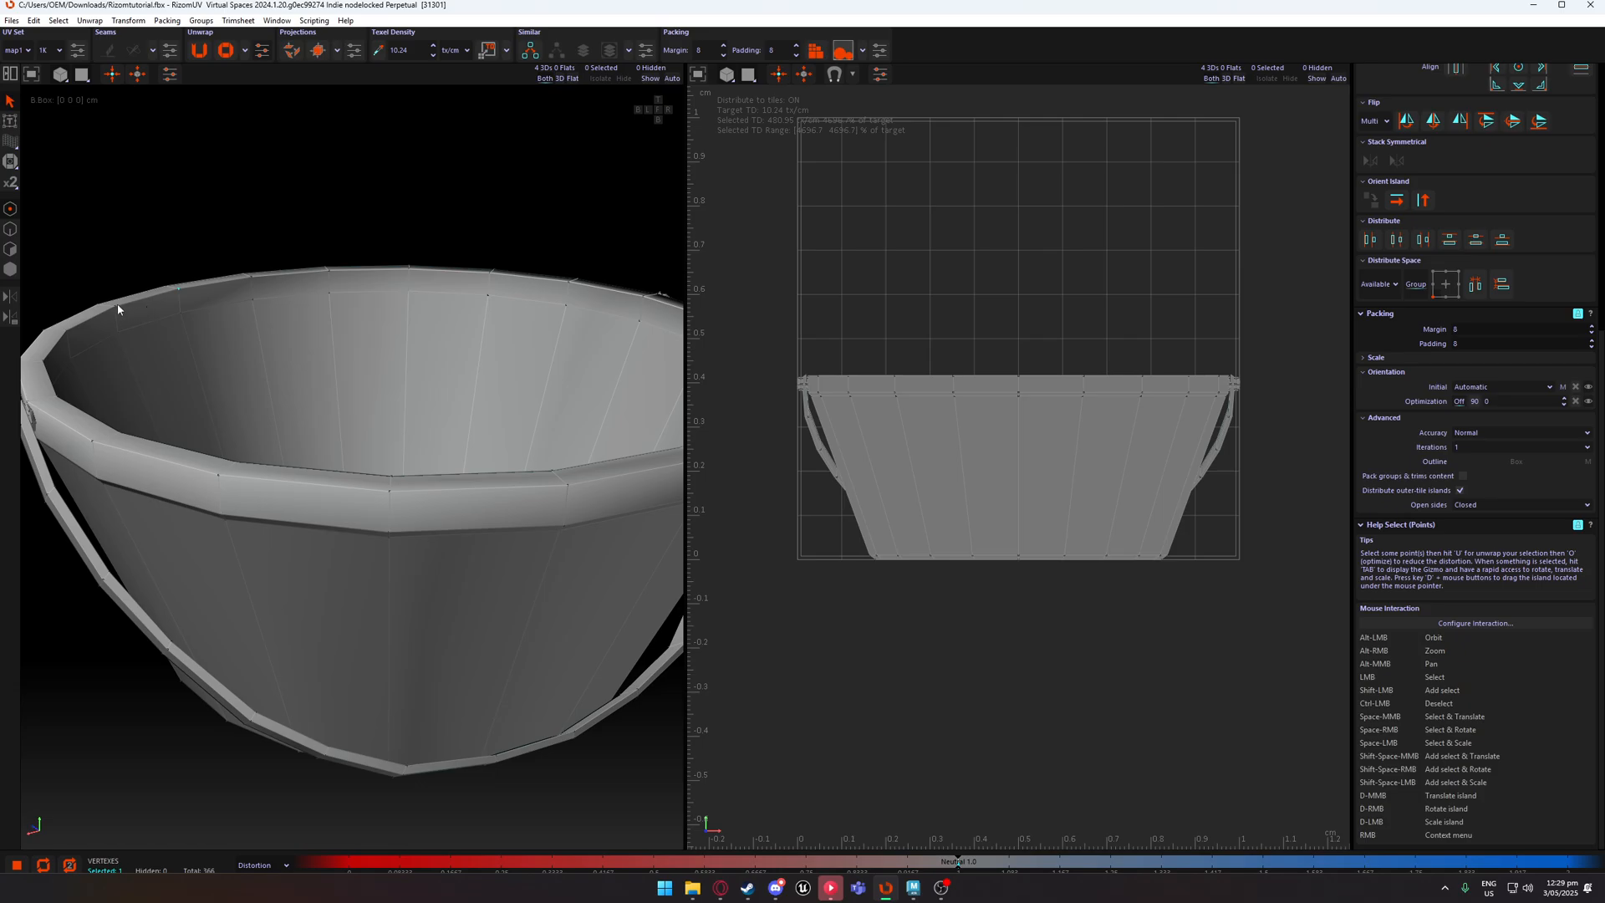
Select single edges and the full edge loop around the bucket's inner rim in edge mode, and clear the selection.
{"action": "left_click", "coordinate": [10, 229]}
{"action": "left_click", "coordinate": [145, 298]}
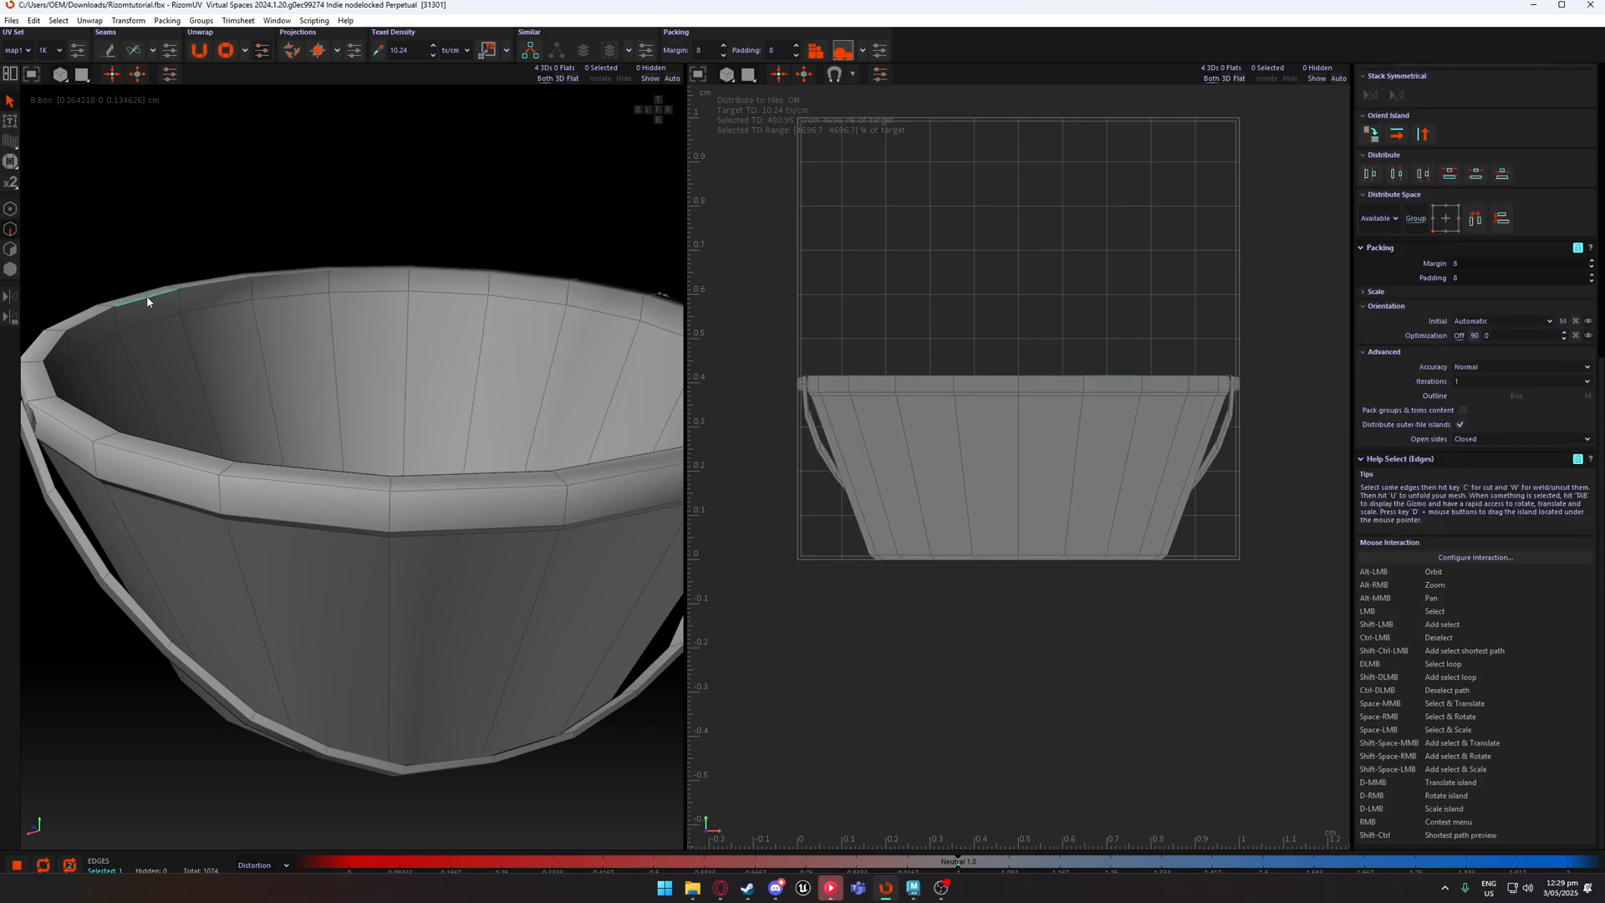
{"action": "left_click", "coordinate": [264, 277]}
{"action": "left_click_drag", "start_coordinate": [231, 274], "coordinate": [234, 294], "text": "alt"}
{"action": "double_click", "coordinate": [220, 287]}
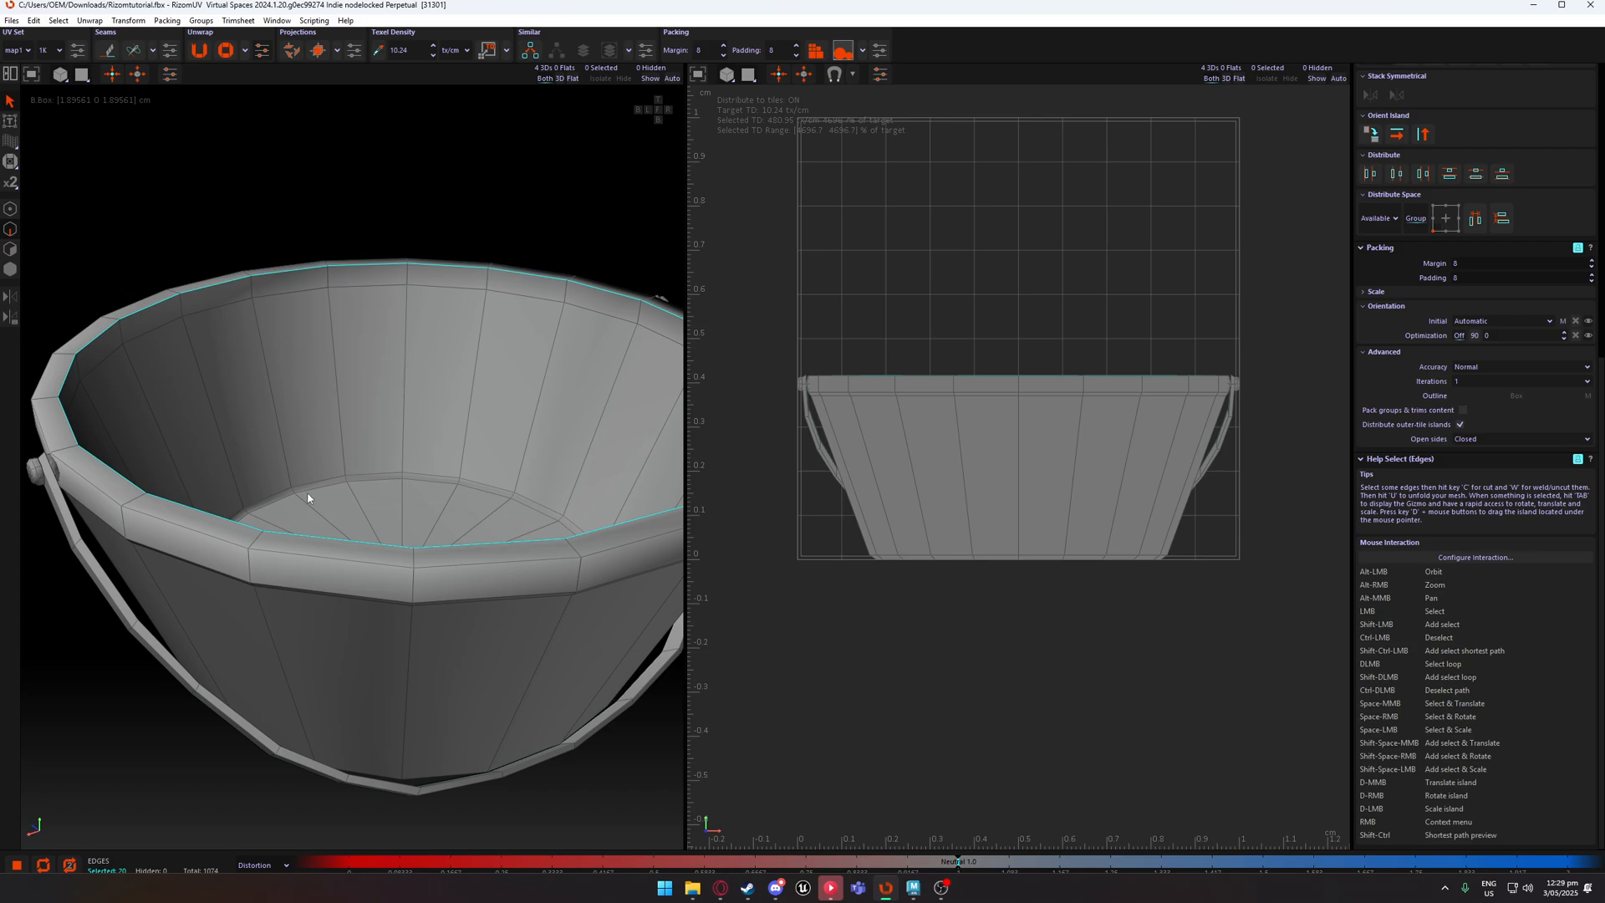
{"action": "left_click", "coordinate": [198, 240]}
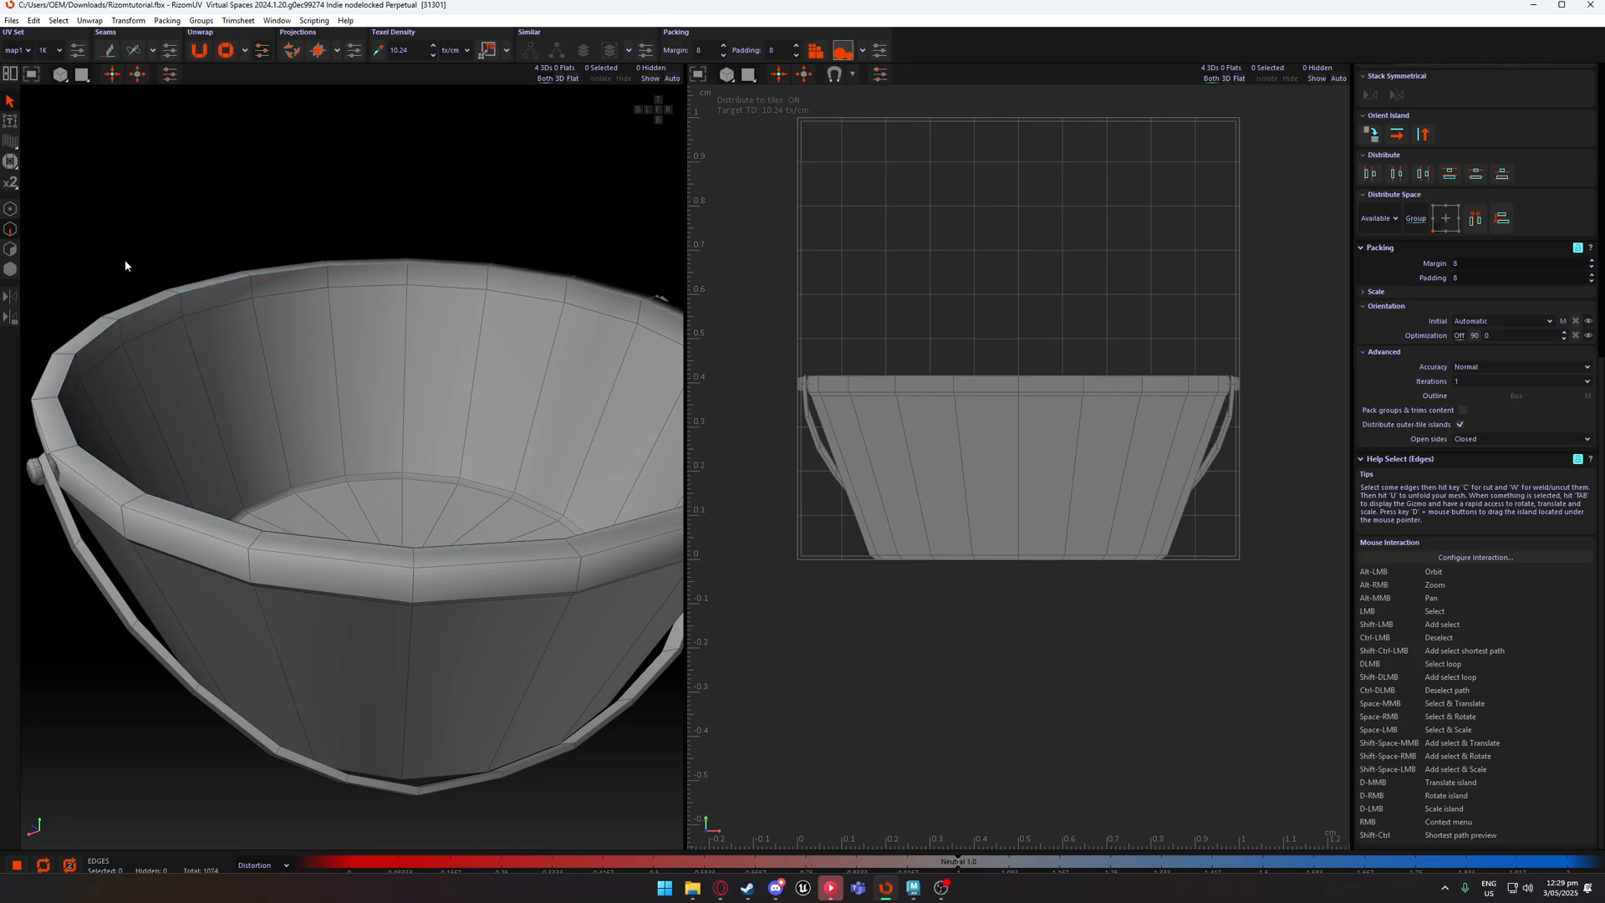
Select individual polygons along the far inner rim of the bucket using polygon mode.
{"action": "left_click", "coordinate": [10, 249]}
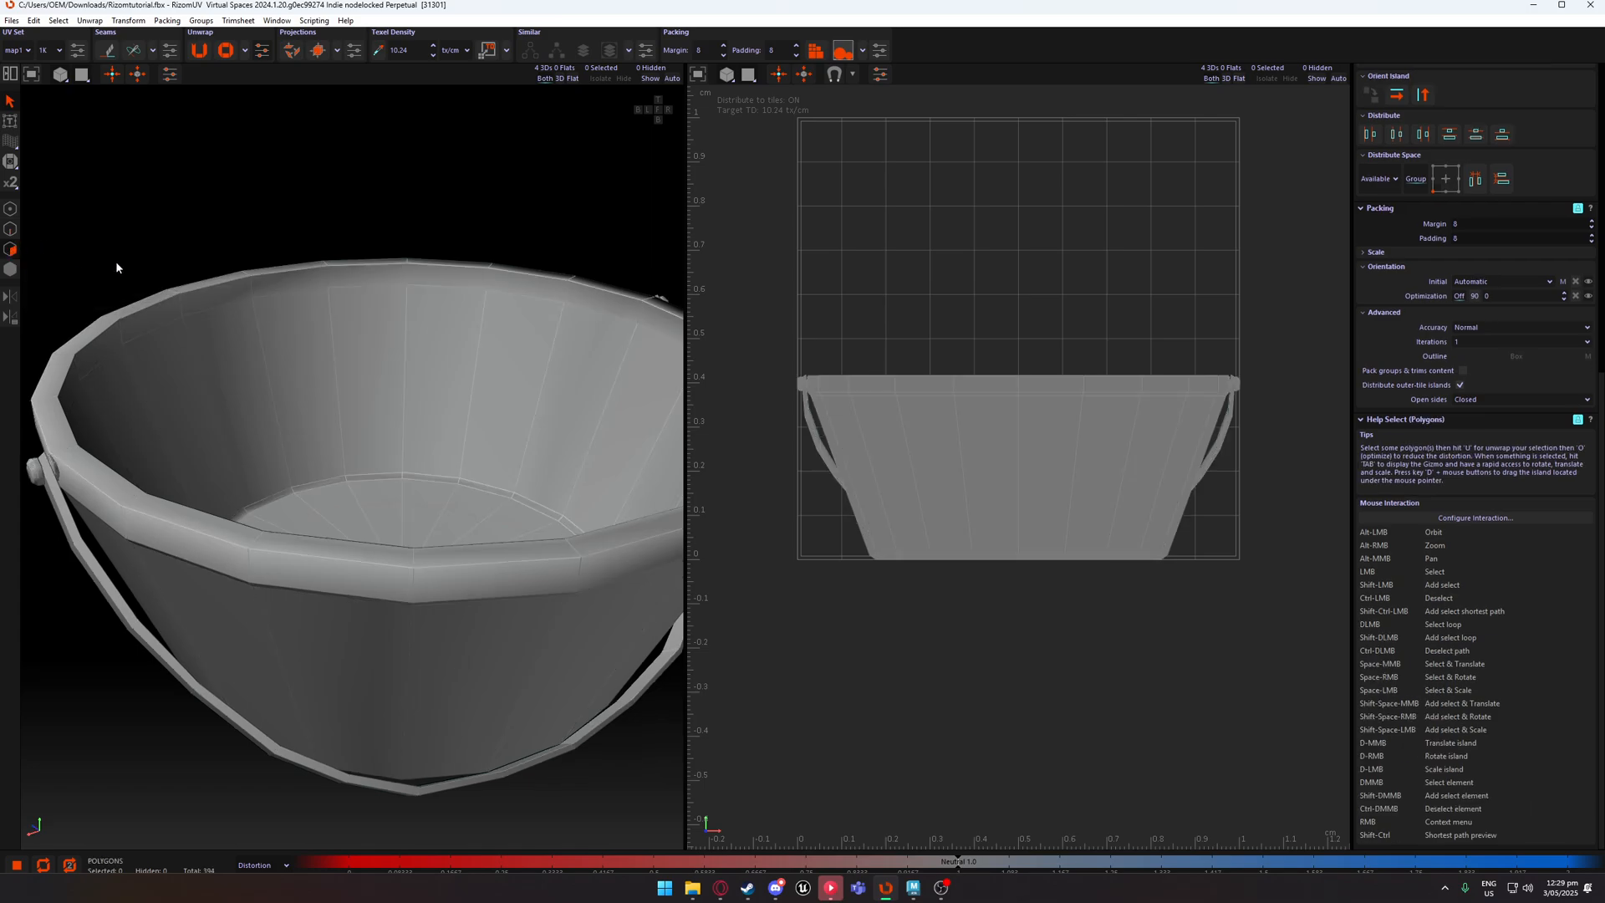
{"action": "left_click", "coordinate": [363, 281]}
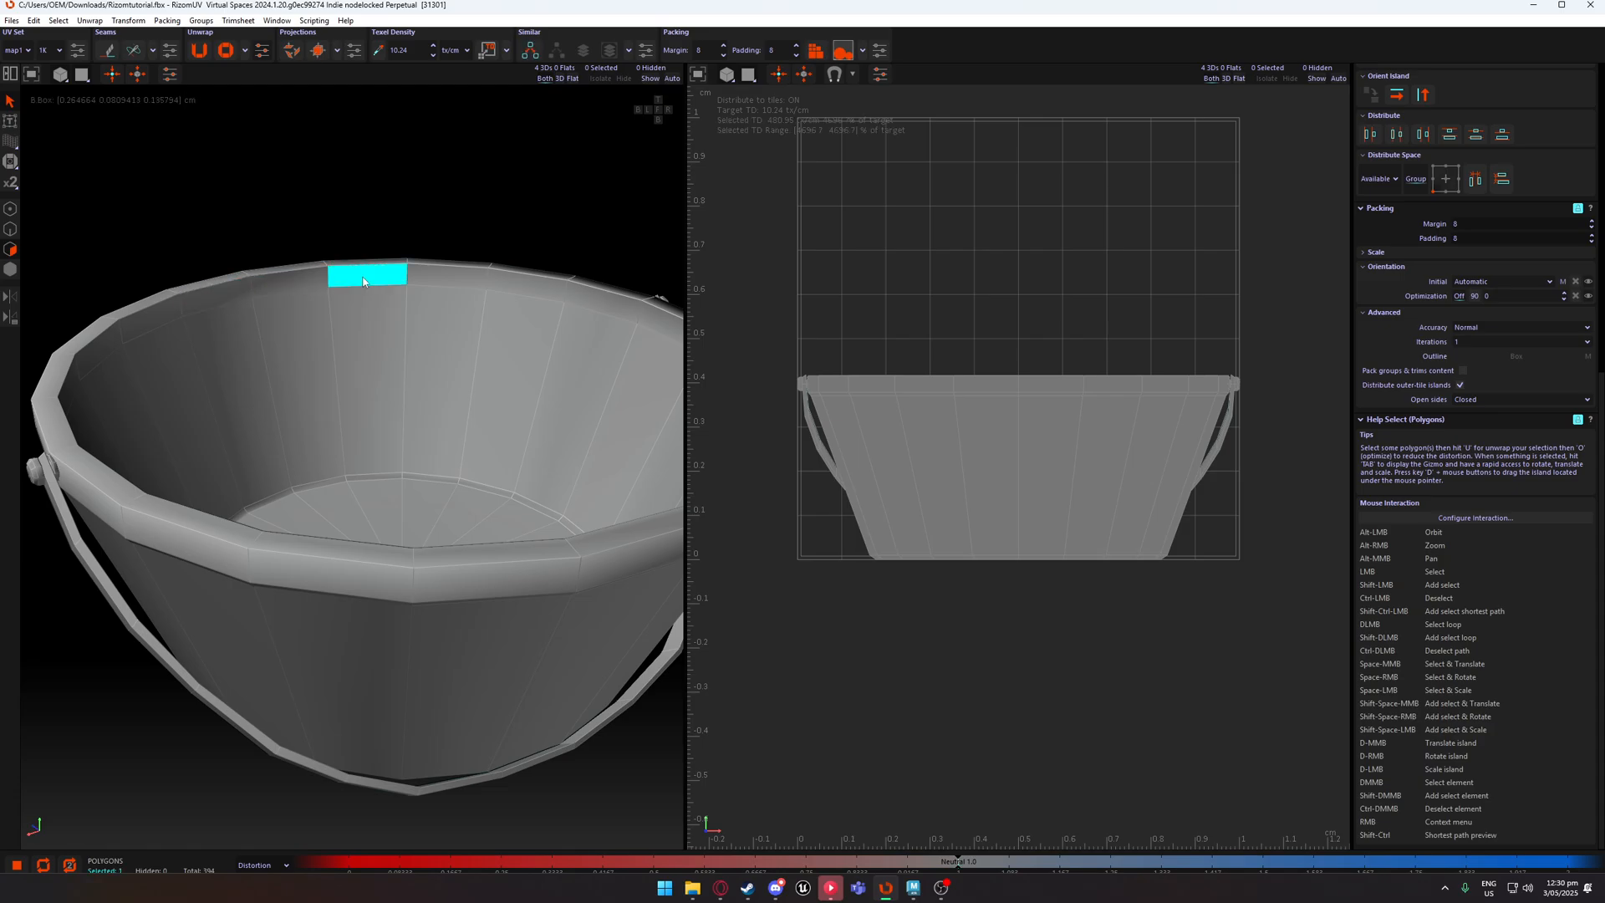
{"action": "left_click", "coordinate": [211, 293]}
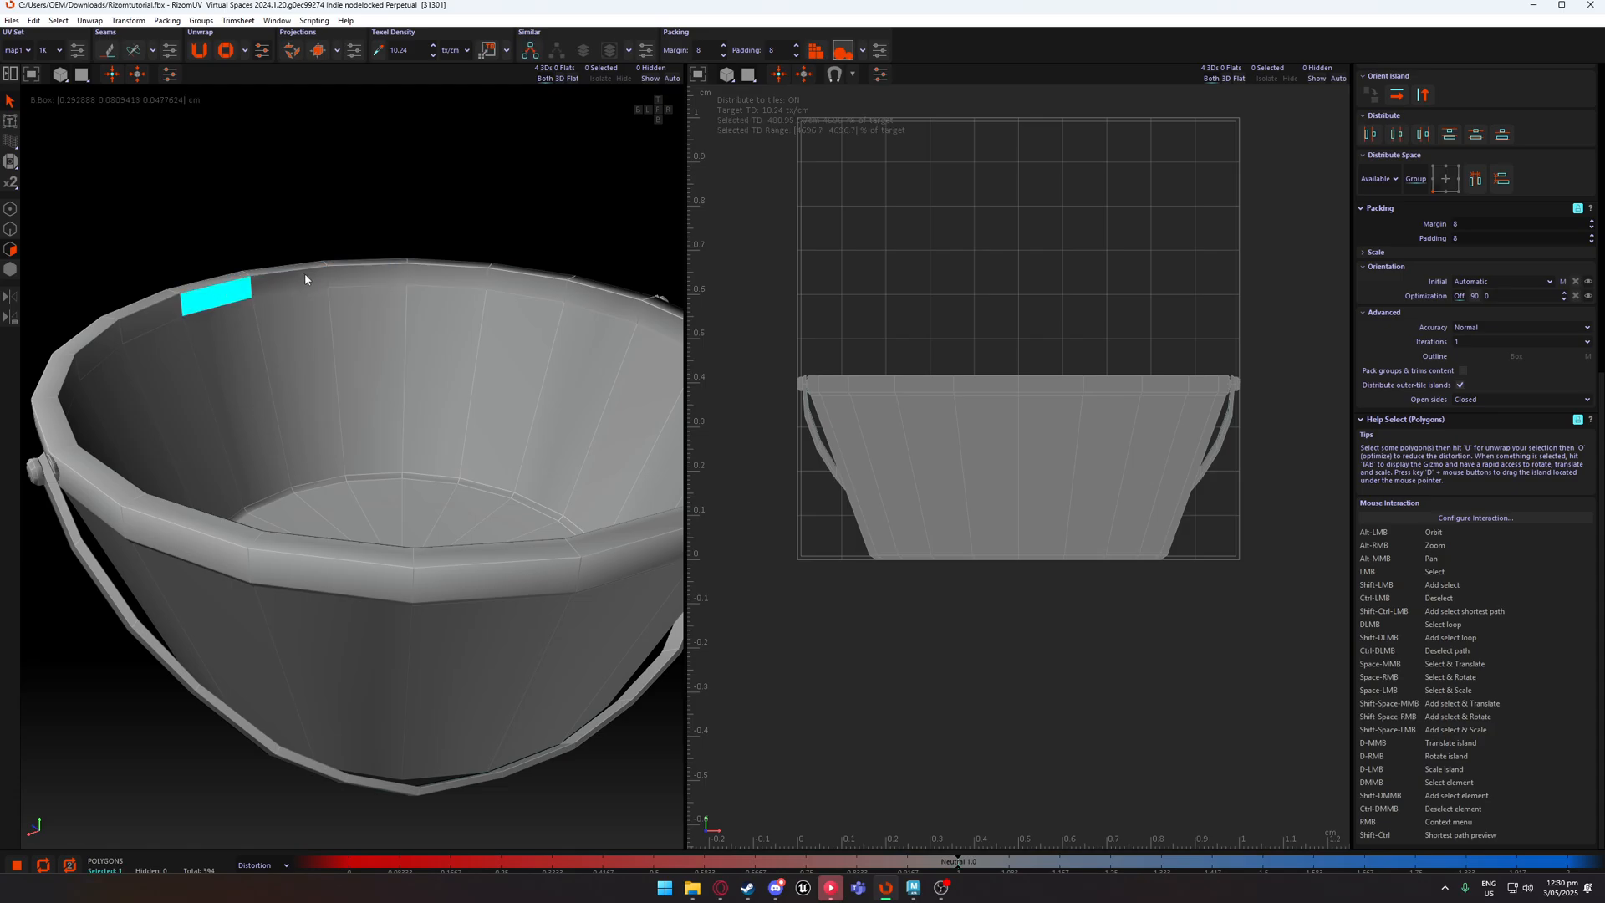
Cycle through vertex and edge modes to island mode and select the entire bucket body island without the handle.
{"action": "key", "text": "F1"}
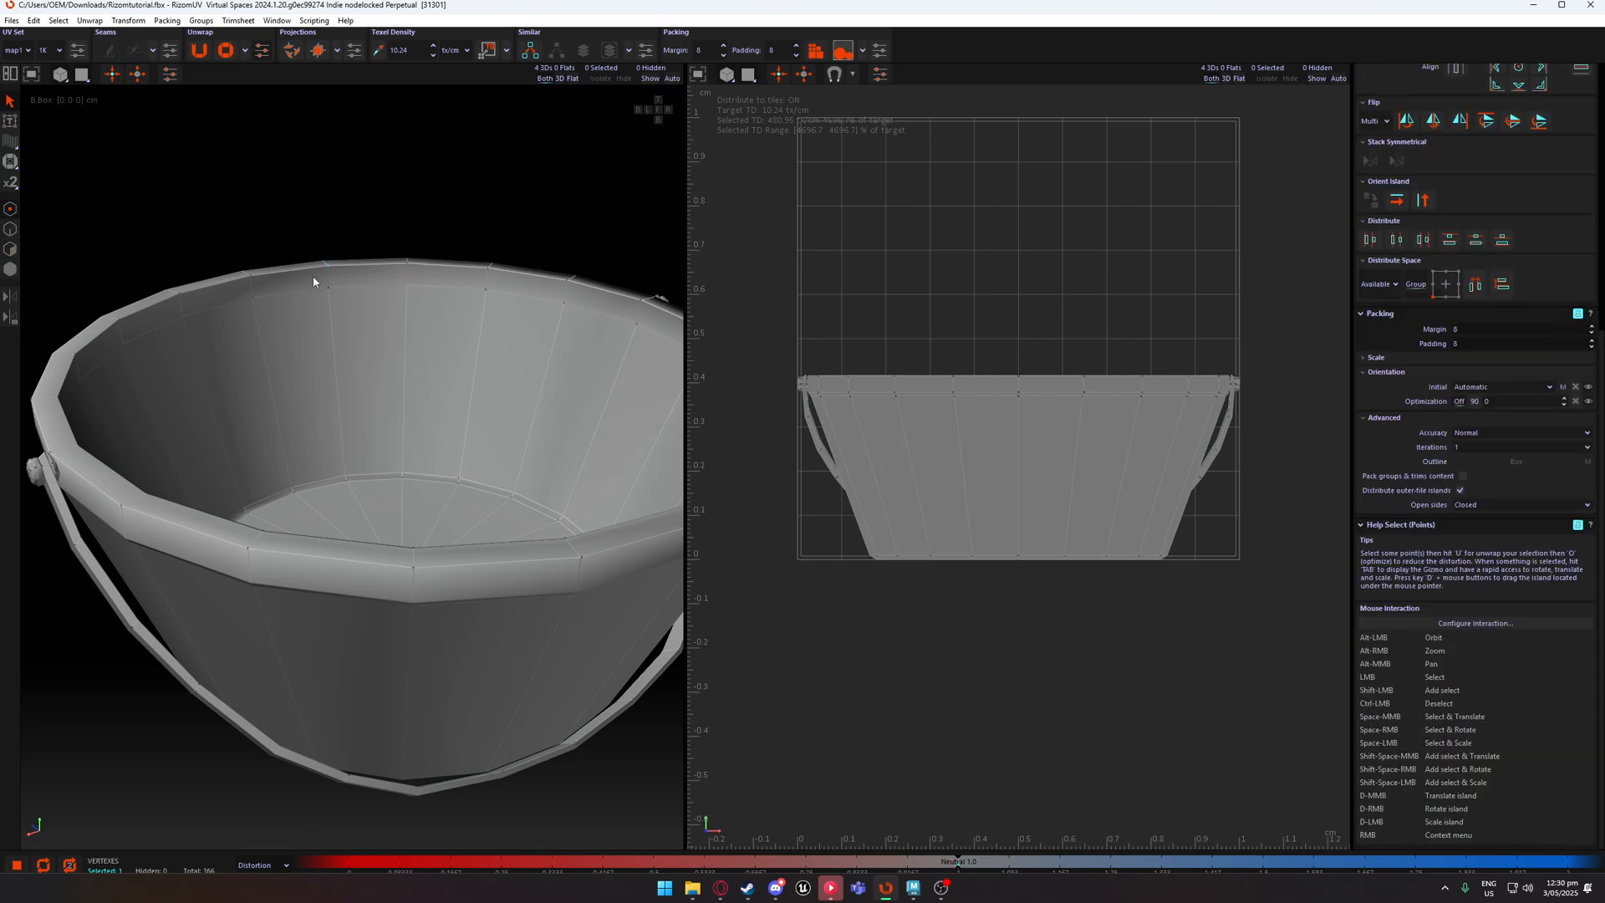
{"action": "left_click", "coordinate": [10, 229]}
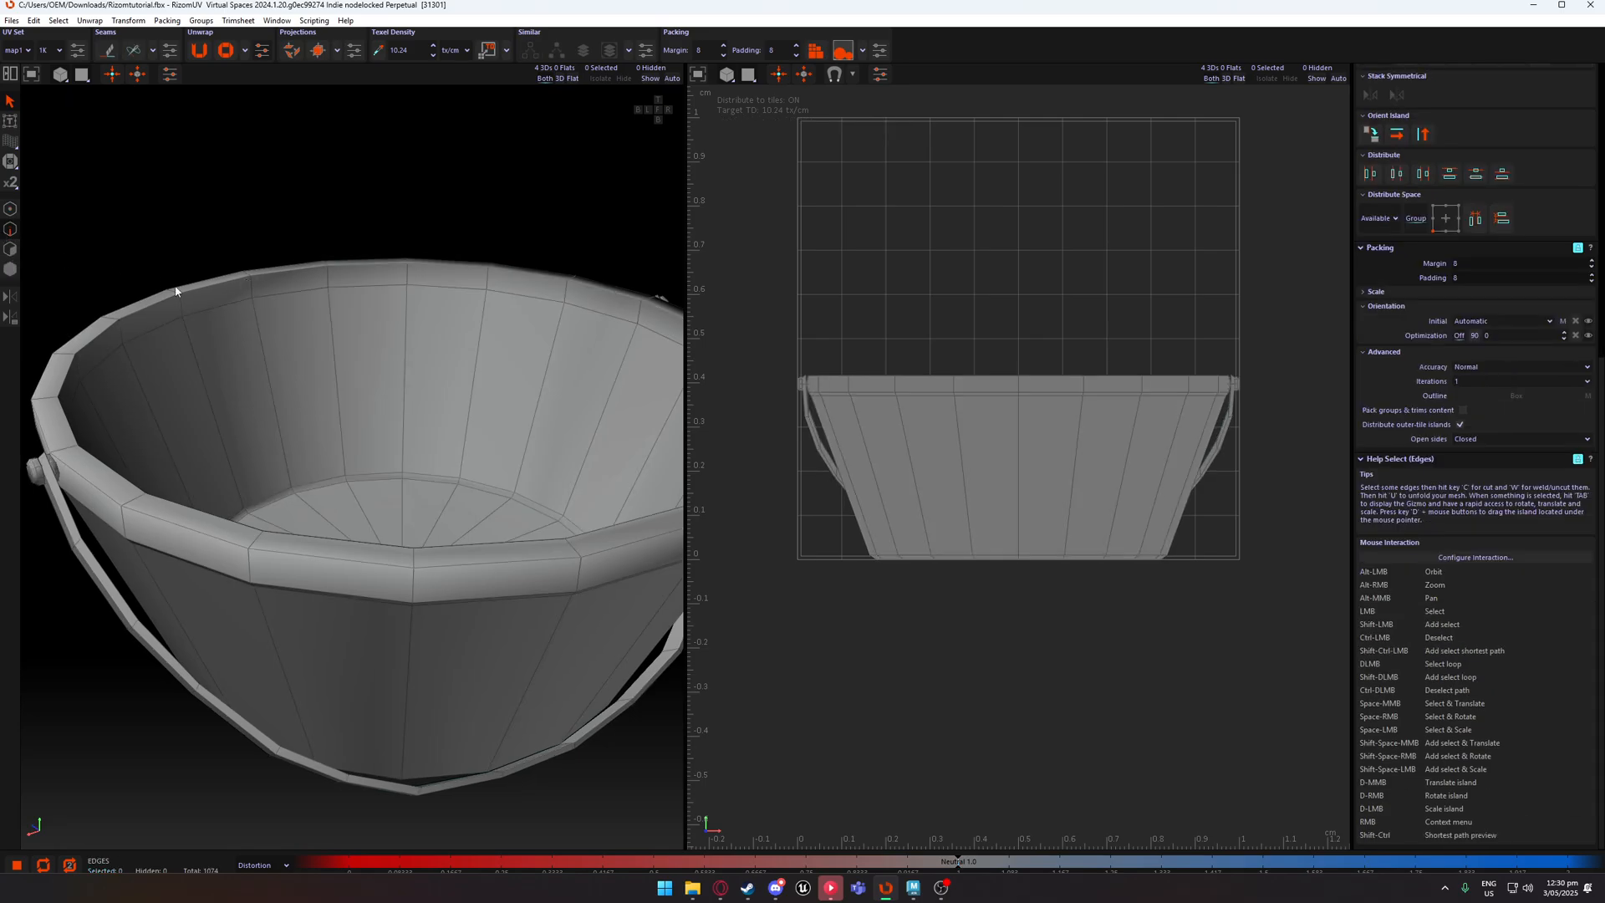
{"action": "left_click", "coordinate": [7, 269]}
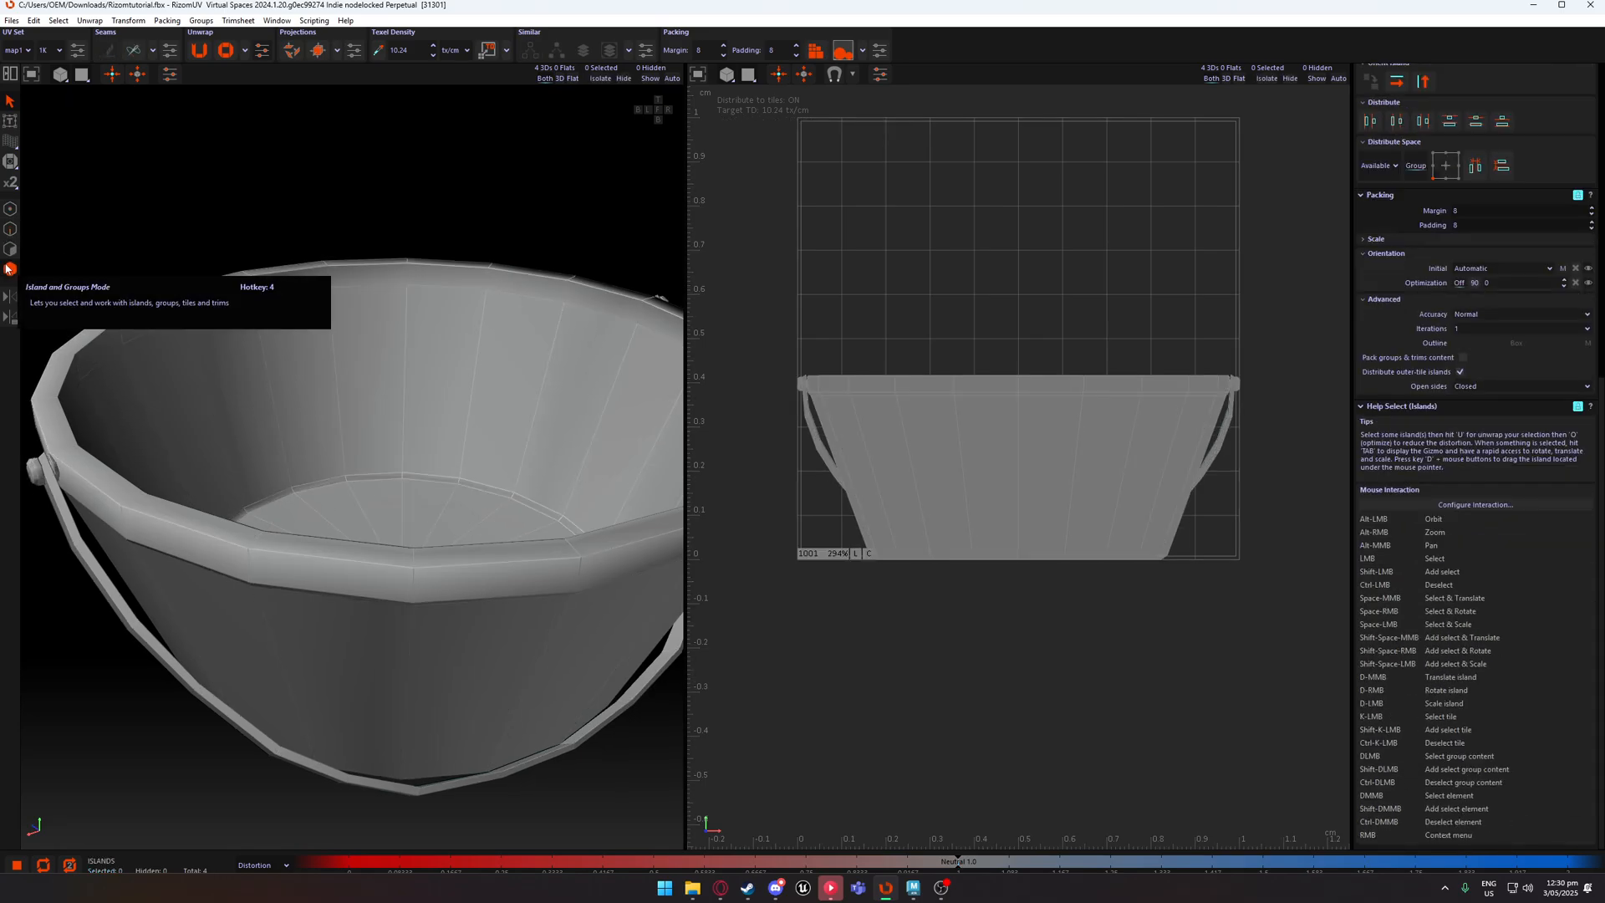
{"action": "left_click", "coordinate": [285, 306]}
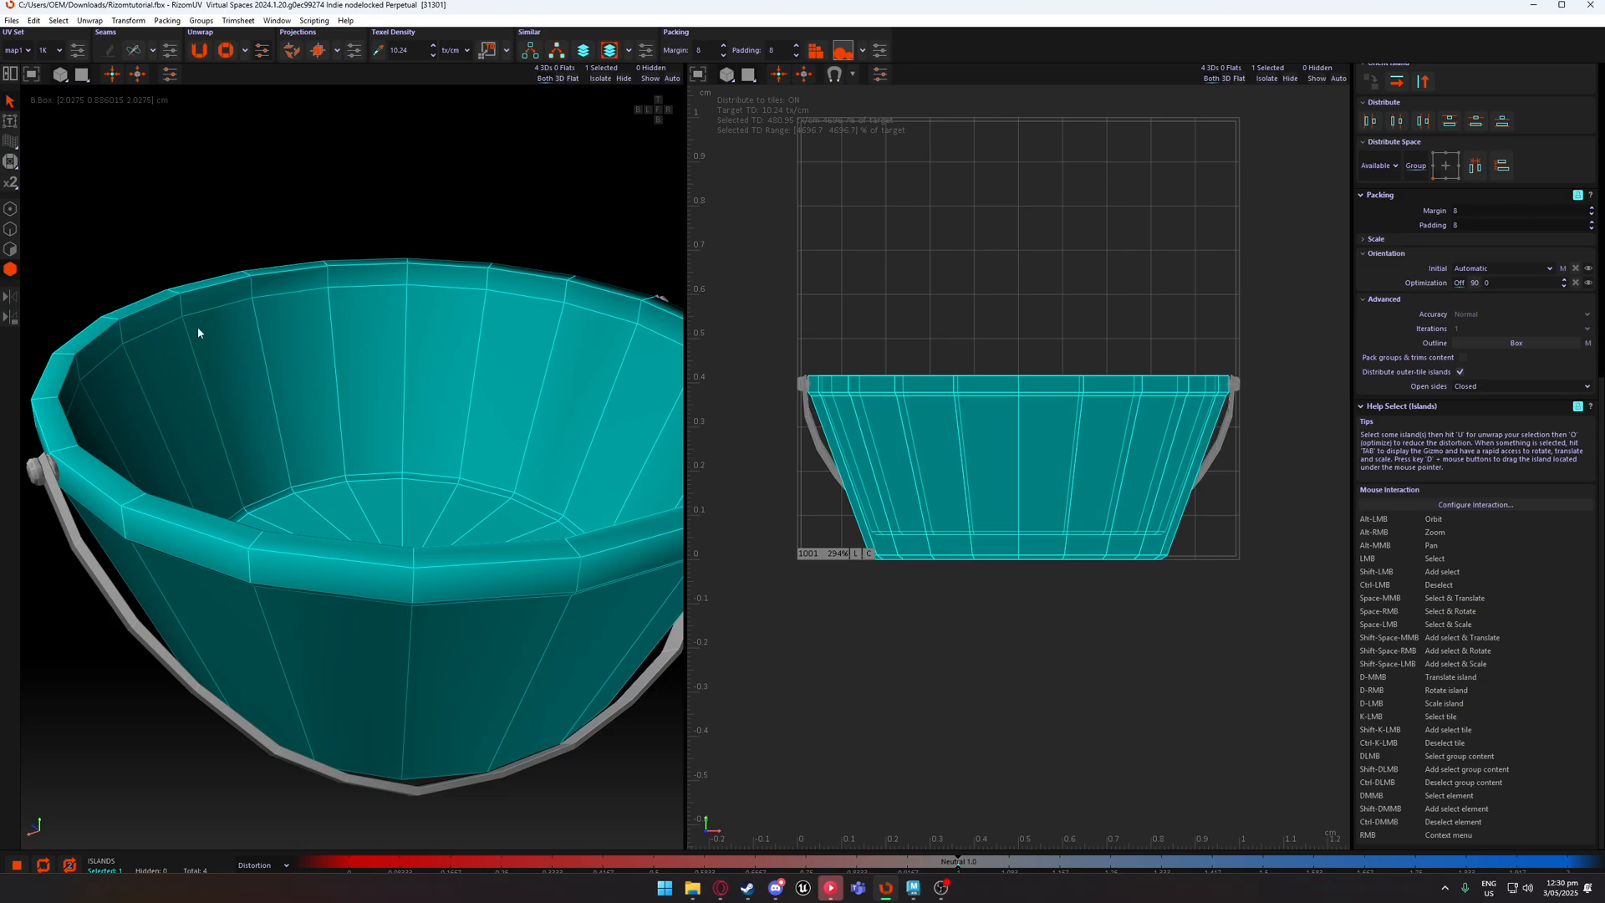
{"action": "scroll", "coordinate": [279, 365], "scroll_direction": "down", "scroll_amount": 3}
{"action": "left_click_drag", "start_coordinate": [279, 365], "coordinate": [584, 383], "text": "alt"}
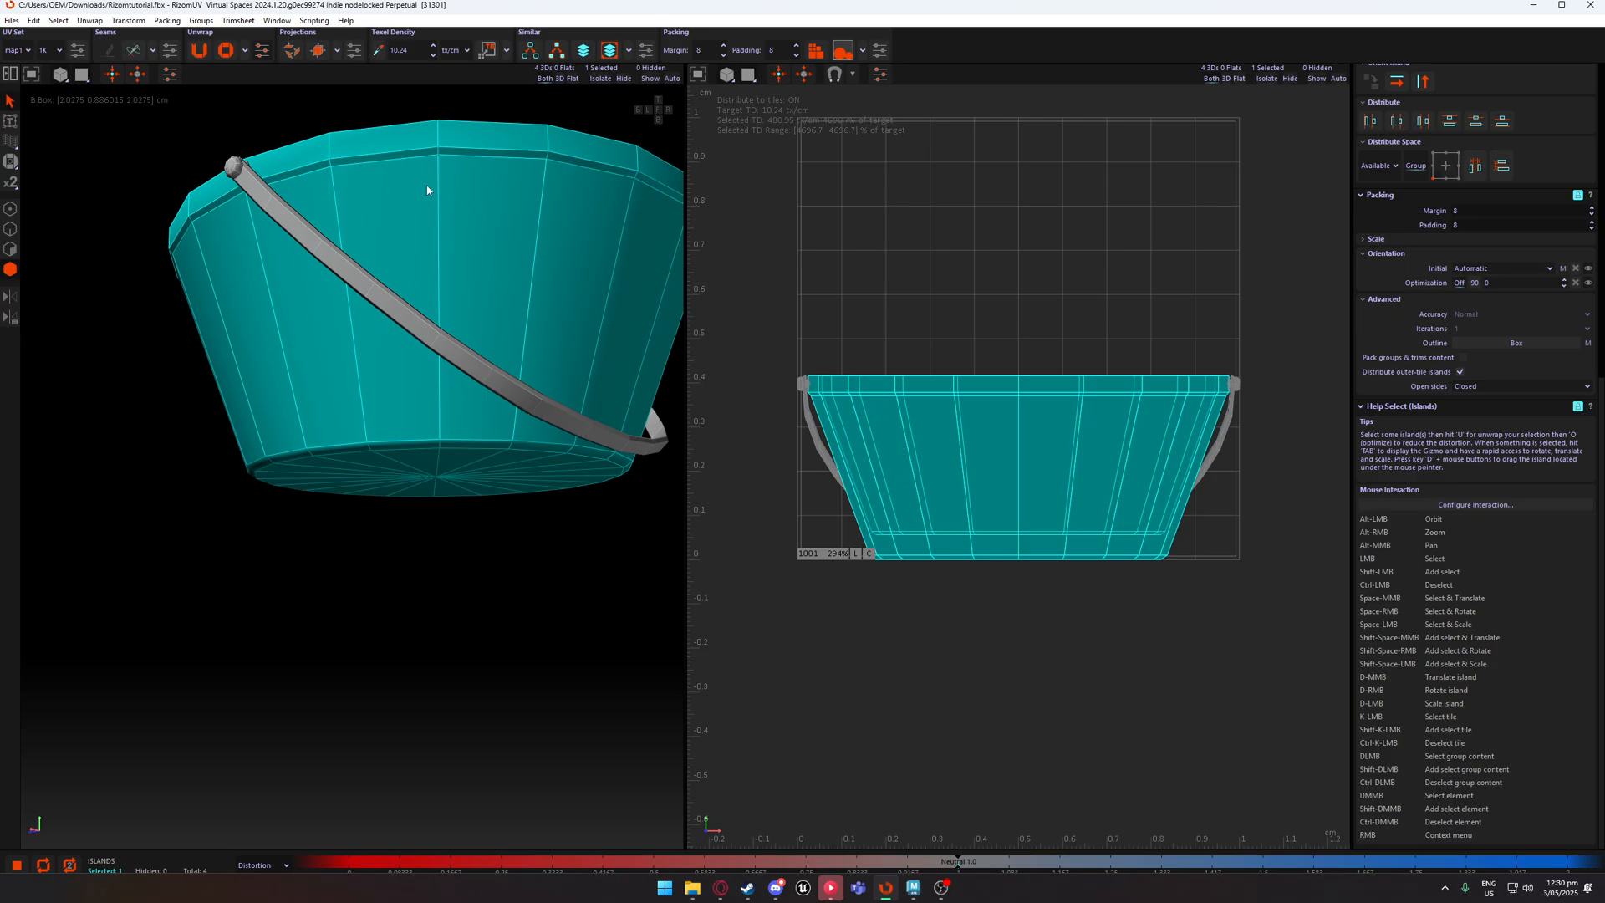
{"action": "left_click_drag", "start_coordinate": [530, 249], "coordinate": [430, 418], "text": "alt"}
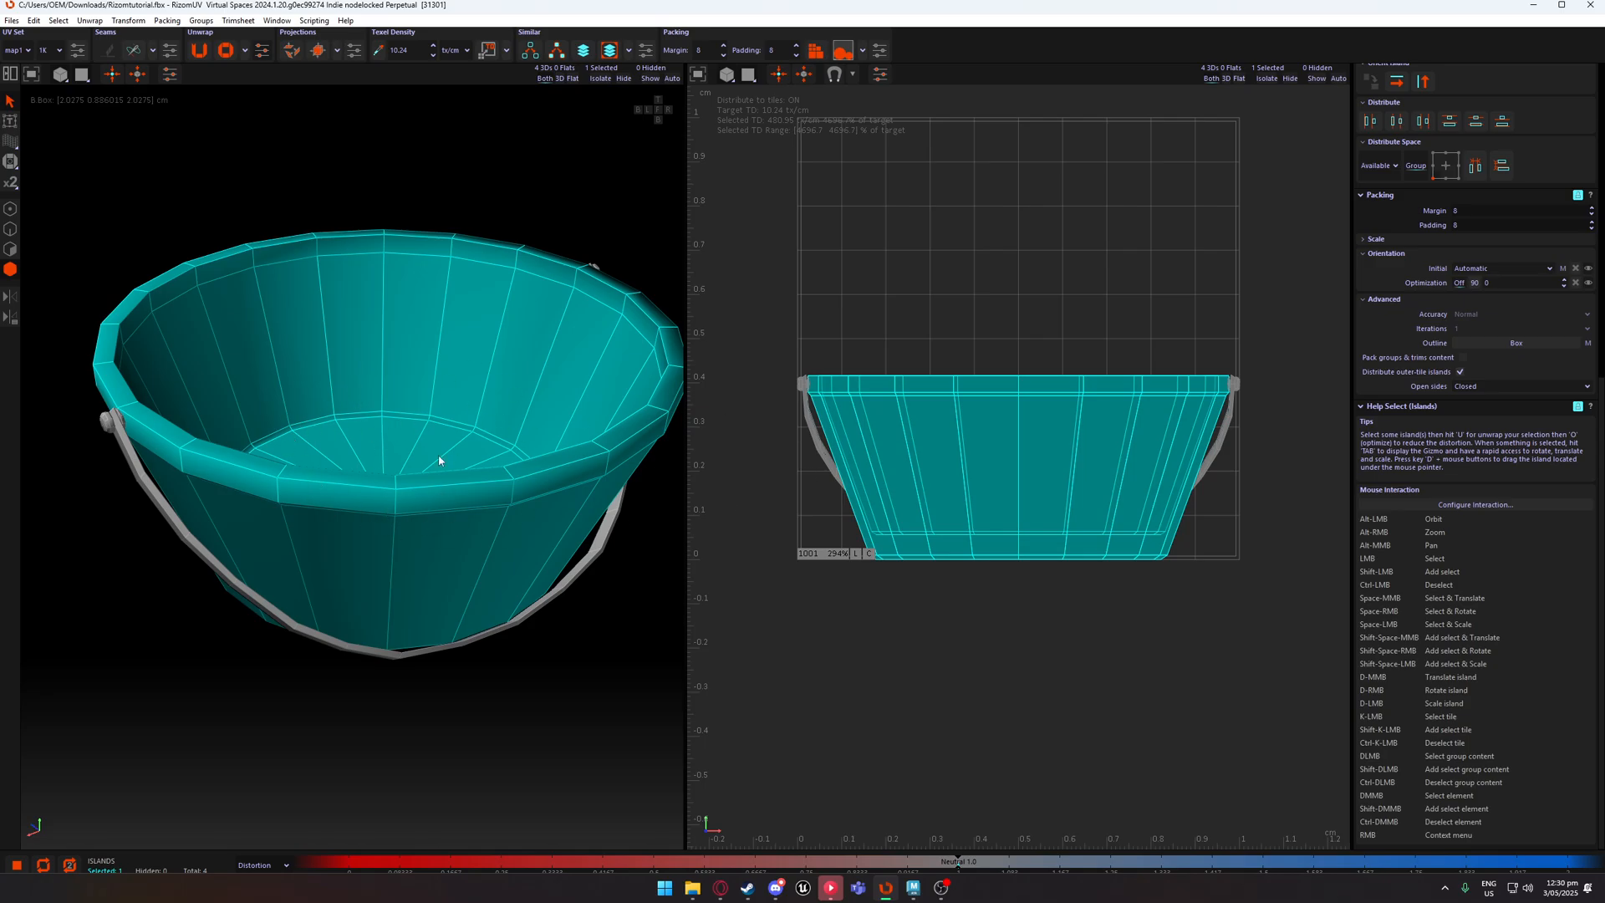
{"action": "left_click", "coordinate": [12, 20]}
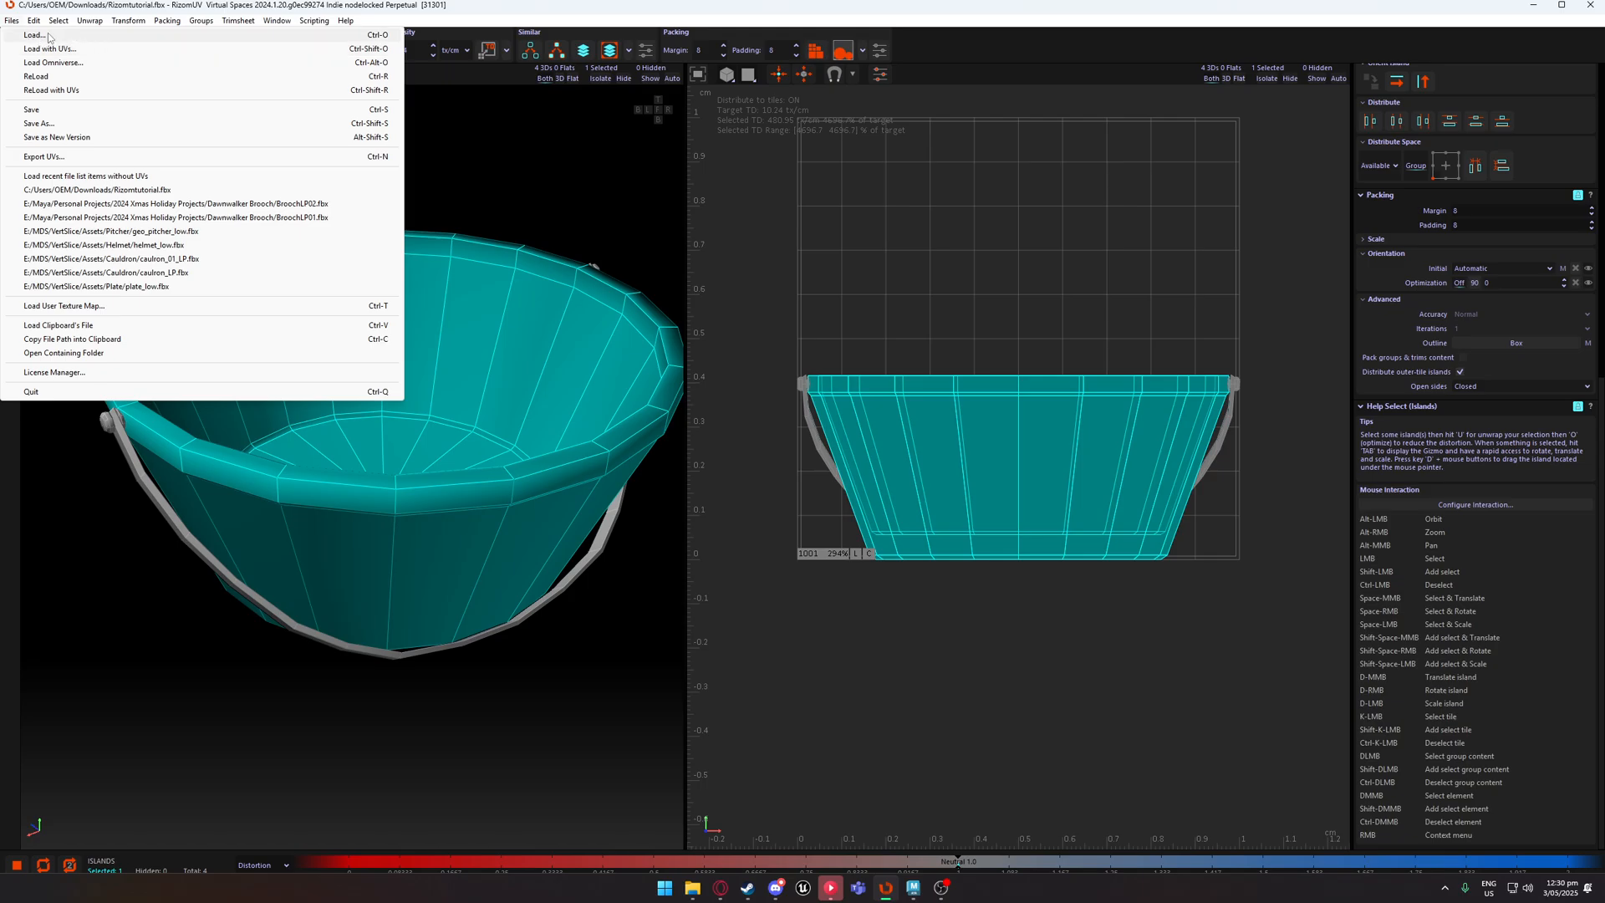
{"action": "left_click", "coordinate": [529, 167]}
{"action": "left_click", "coordinate": [530, 170]}
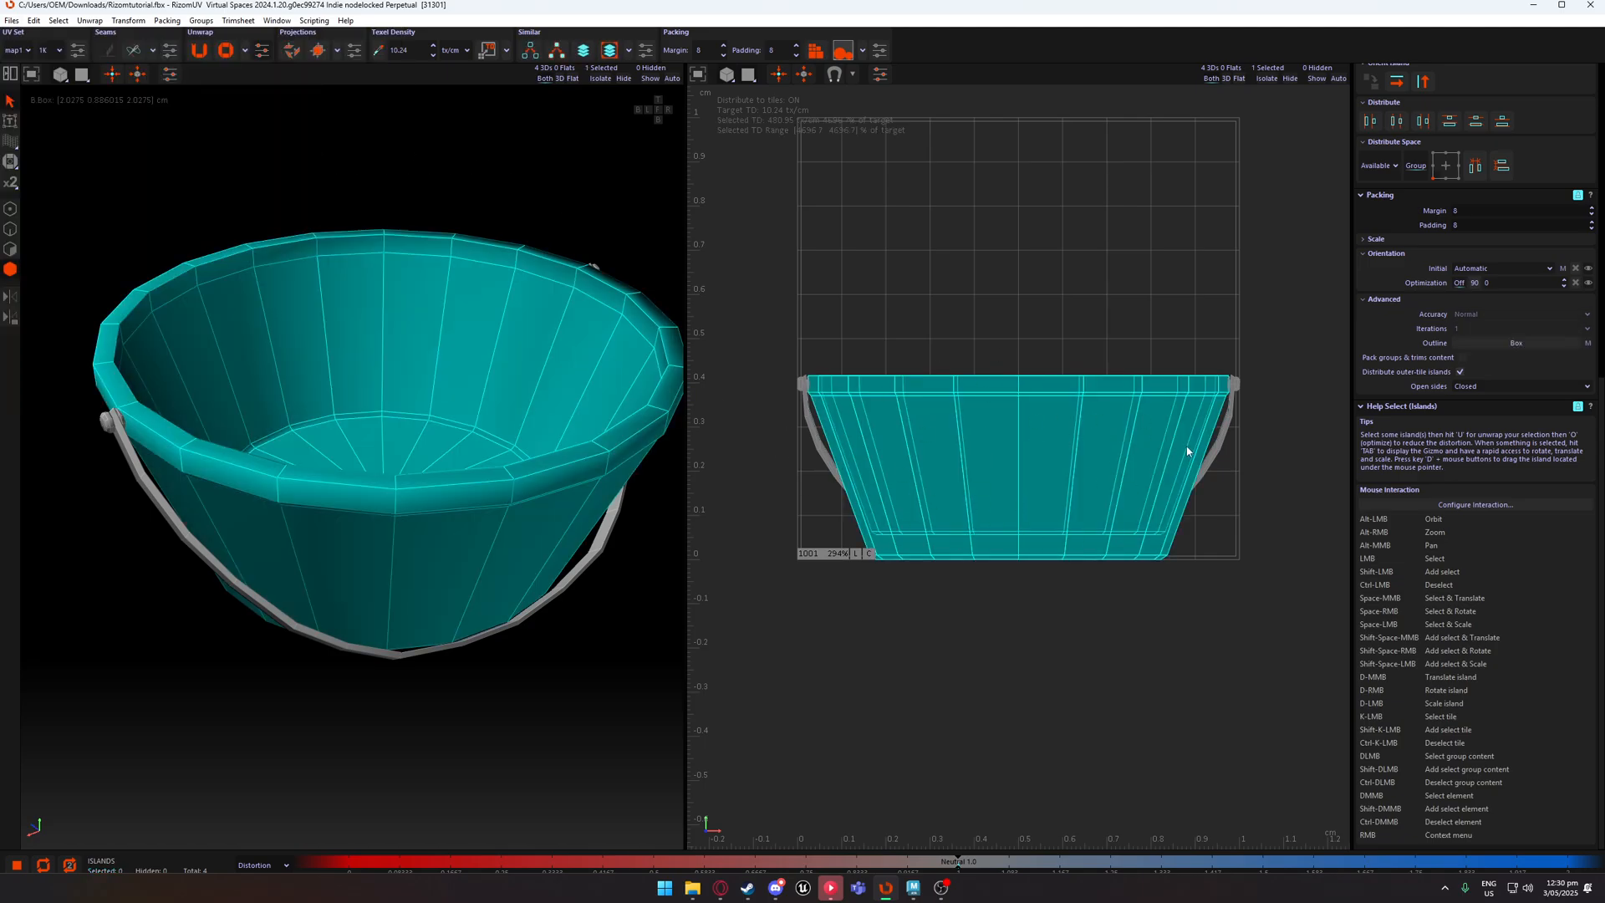
Inspect the selected bucket island from the side and above, and clear the island selection.
{"action": "left_click_drag", "start_coordinate": [447, 479], "coordinate": [413, 417], "text": "alt"}
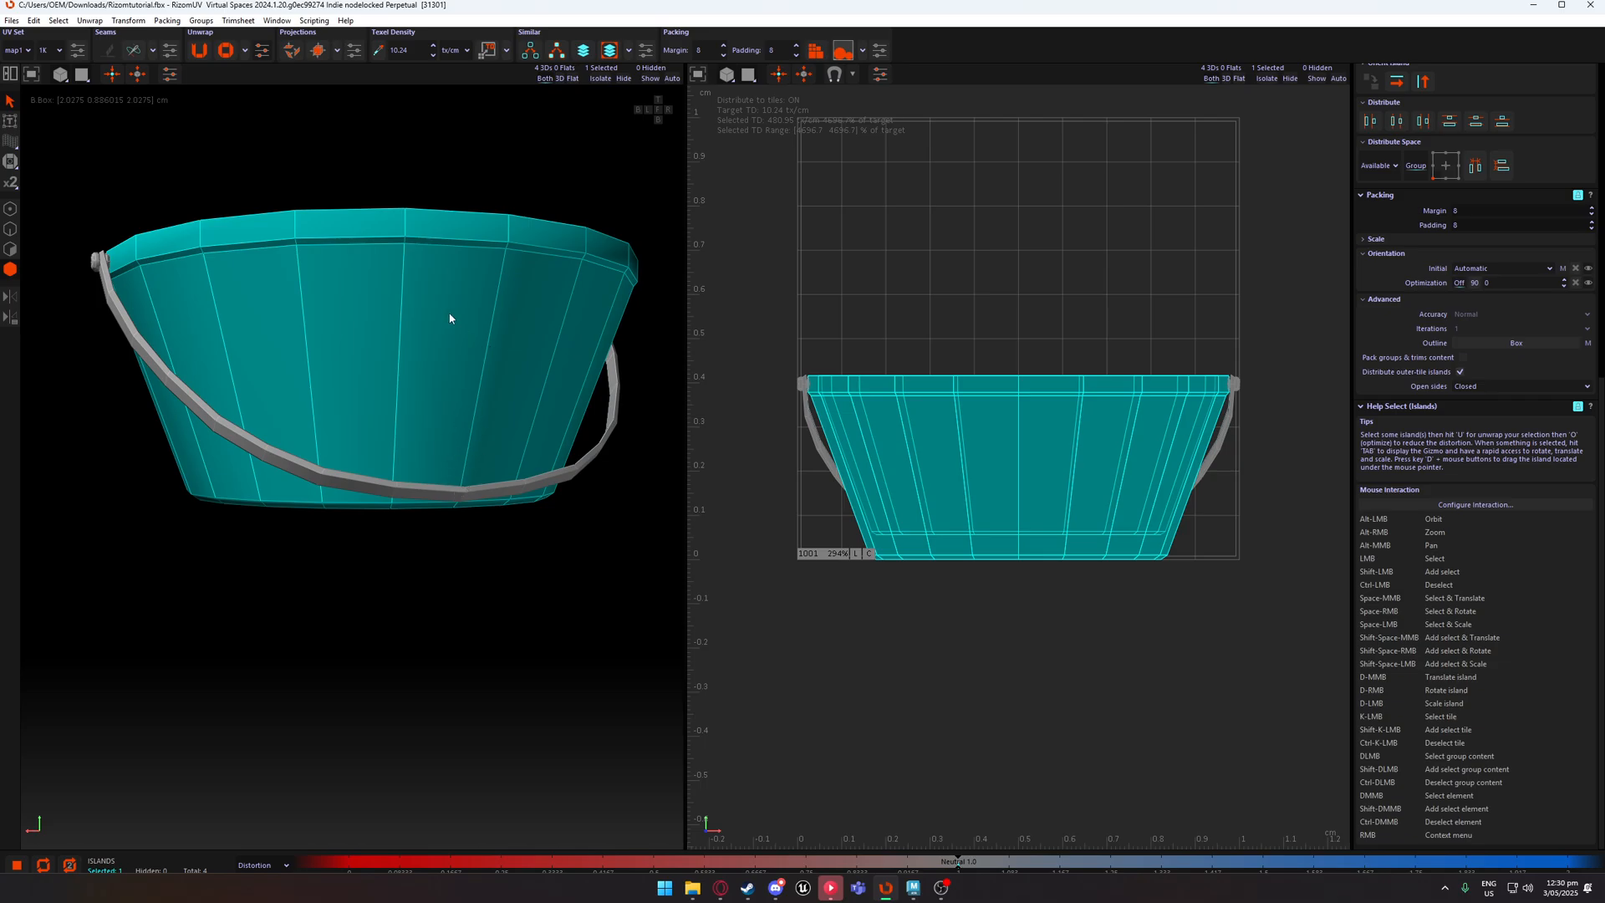
{"action": "left_click_drag", "start_coordinate": [499, 238], "coordinate": [490, 399], "text": "alt"}
{"action": "scroll", "coordinate": [430, 378], "scroll_direction": "up", "scroll_amount": 5}
{"action": "scroll", "coordinate": [475, 418], "scroll_direction": "down", "scroll_amount": 3}
{"action": "scroll", "coordinate": [475, 414], "scroll_direction": "down", "scroll_amount": 2}
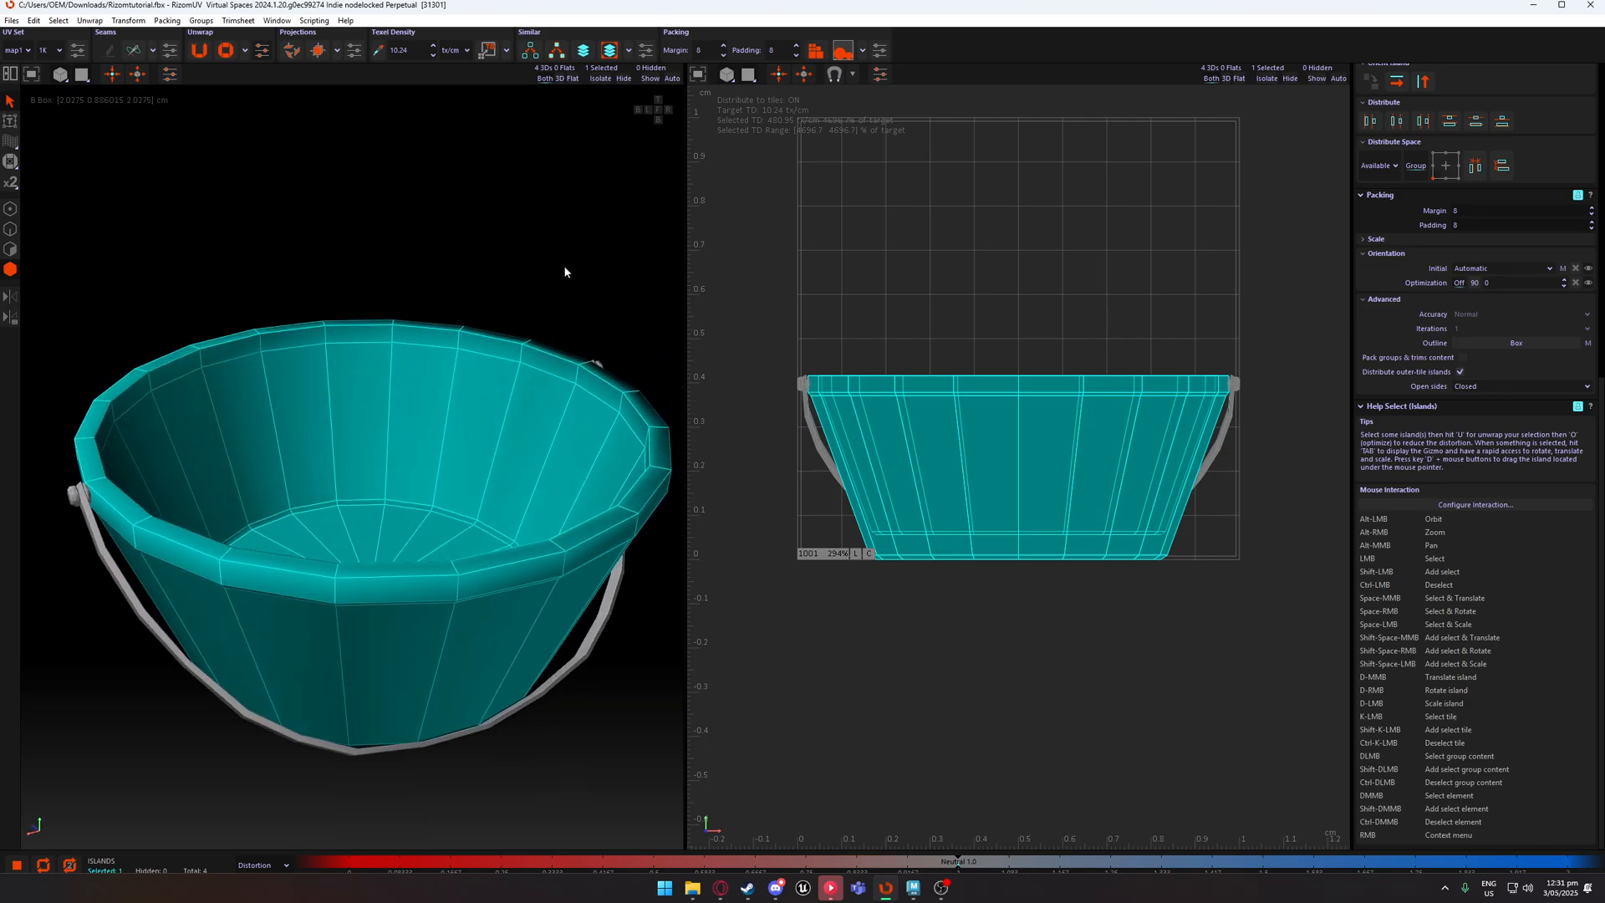
{"action": "left_click", "coordinate": [560, 324]}
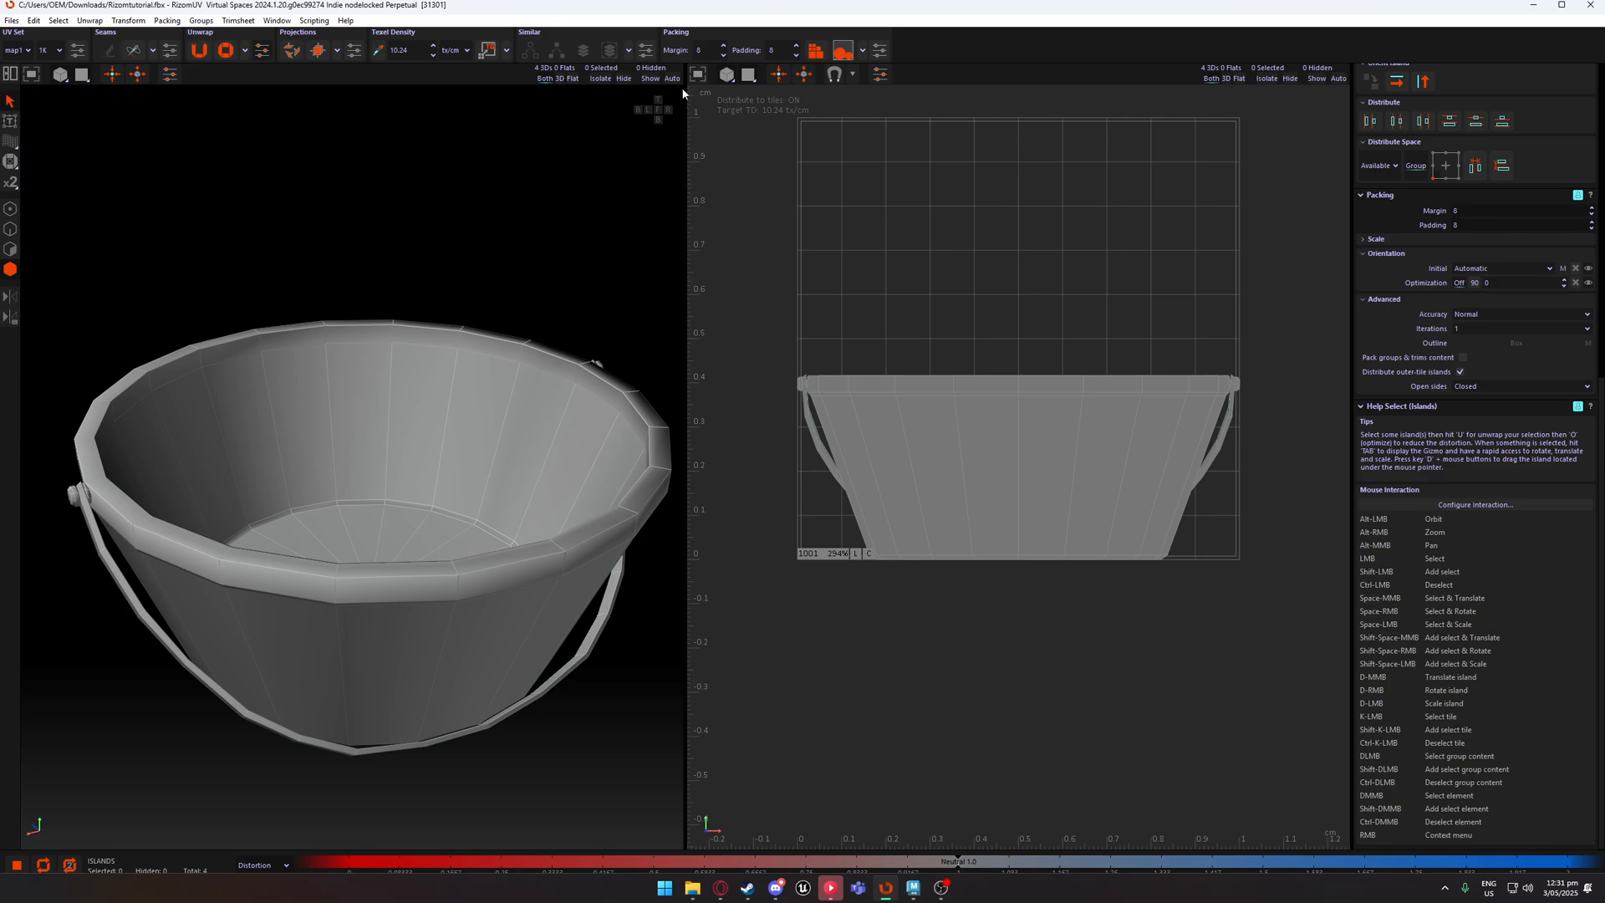
Isolate the bucket body island and cut it along the two edge loops bounding the inner rim band.
{"action": "left_click", "coordinate": [518, 374]}
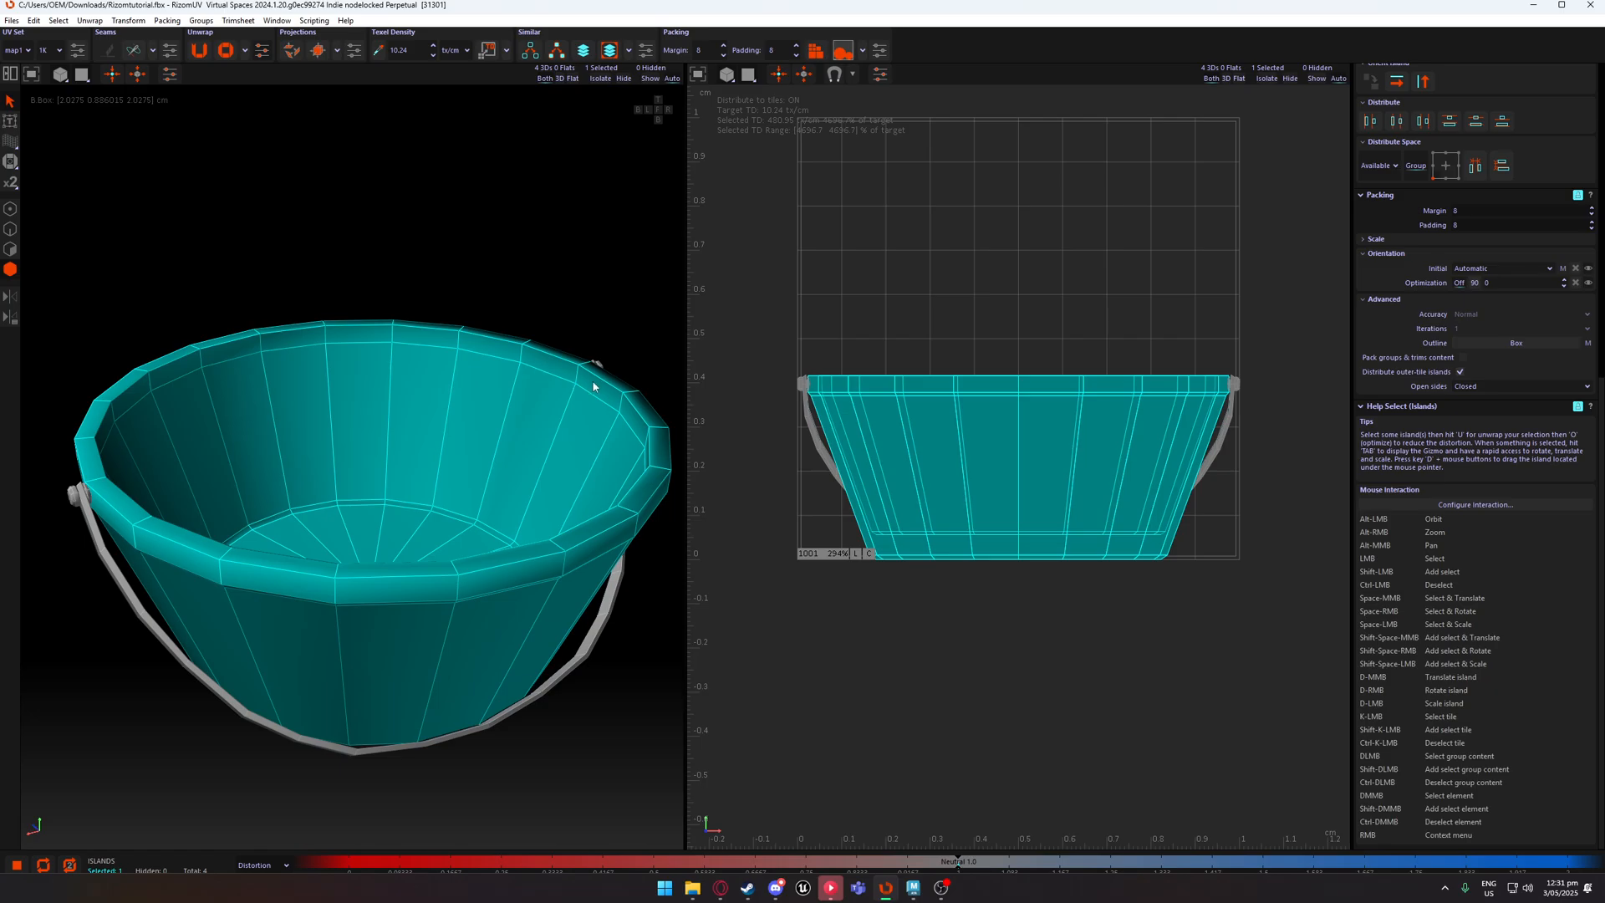
{"action": "key", "text": "F2"}
{"action": "double_click", "coordinate": [553, 376]}
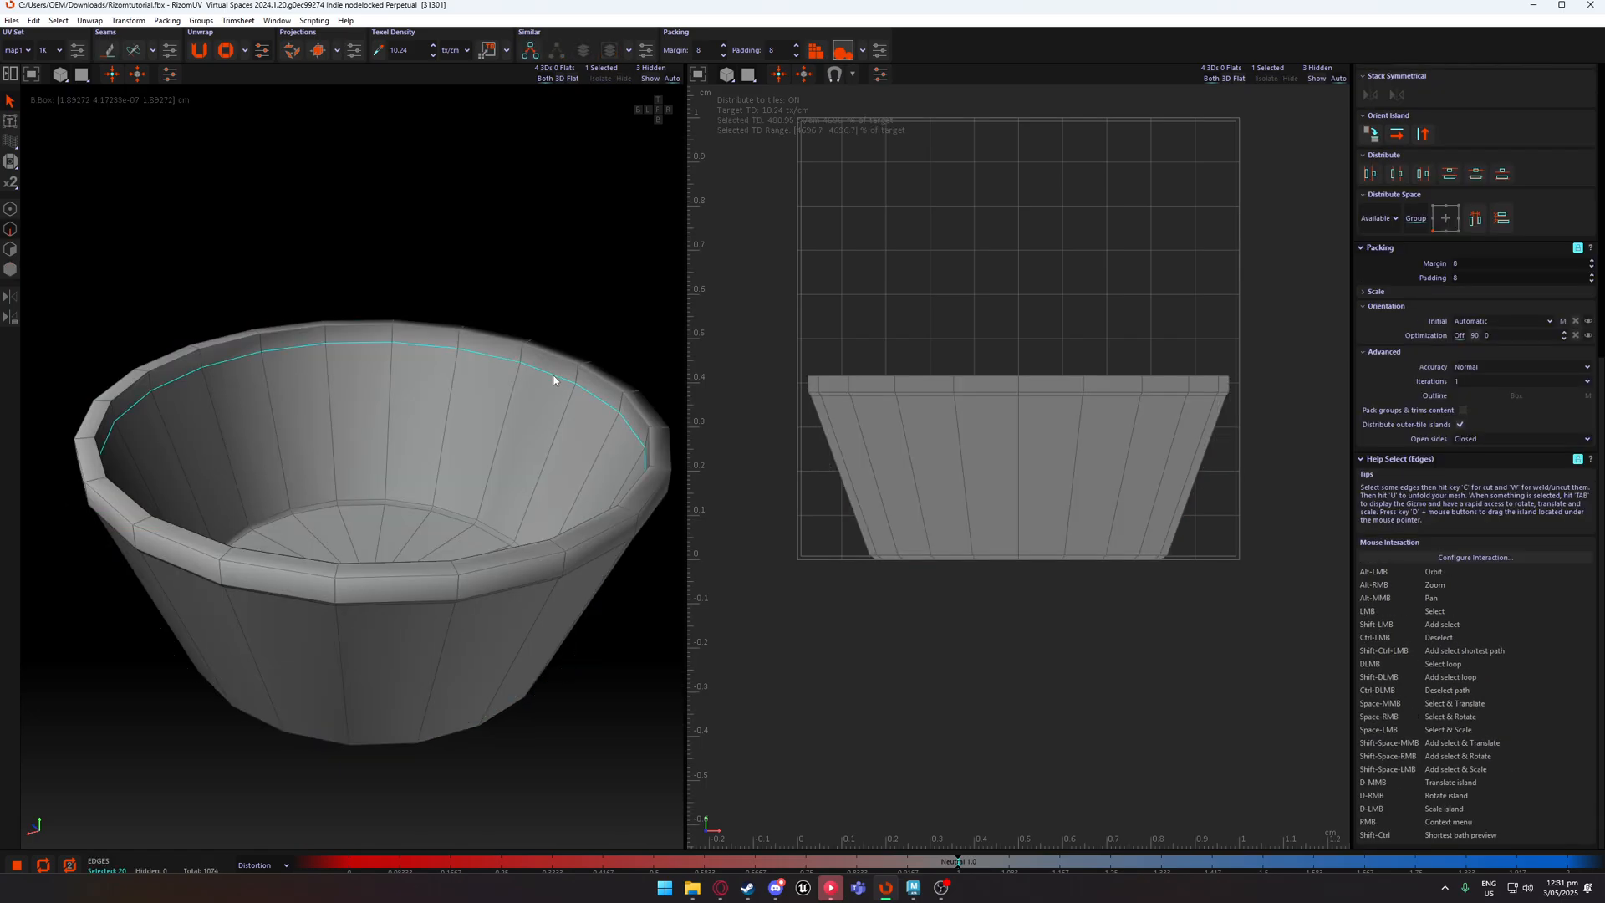
{"action": "key", "text": "c"}
{"action": "double_click", "coordinate": [545, 353]}
{"action": "key", "text": "c"}
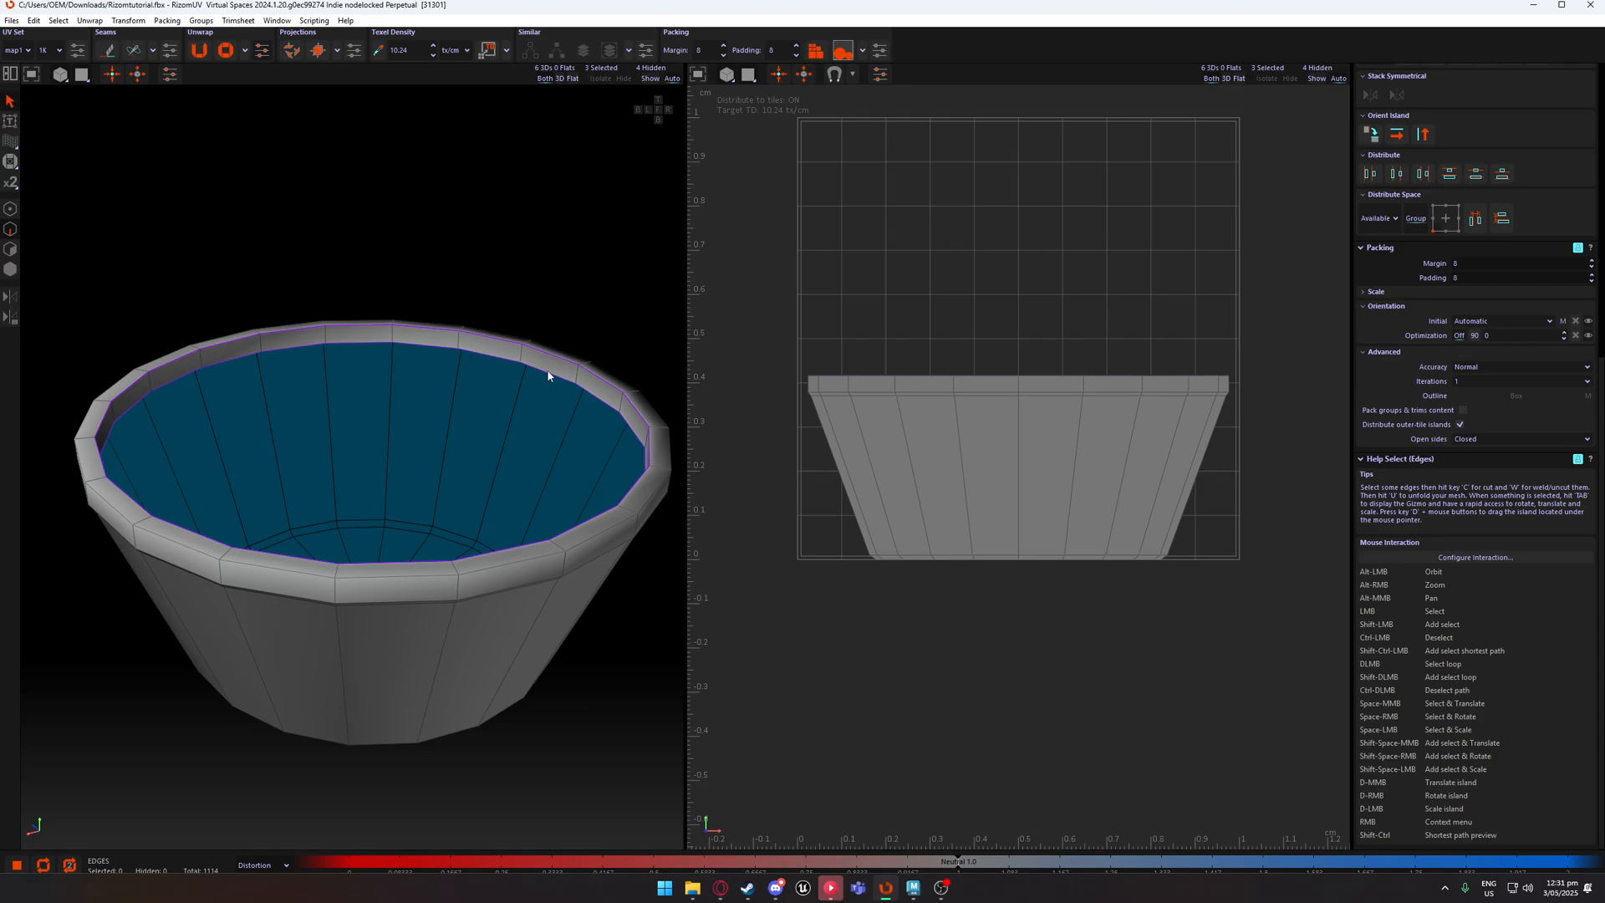
Check the inner rim cuts by selecting the rim band island and the bucket interior island in island mode.
{"action": "scroll", "coordinate": [548, 369], "scroll_direction": "up", "scroll_amount": 3}
{"action": "key", "text": "F4"}
{"action": "left_click", "coordinate": [548, 347]}
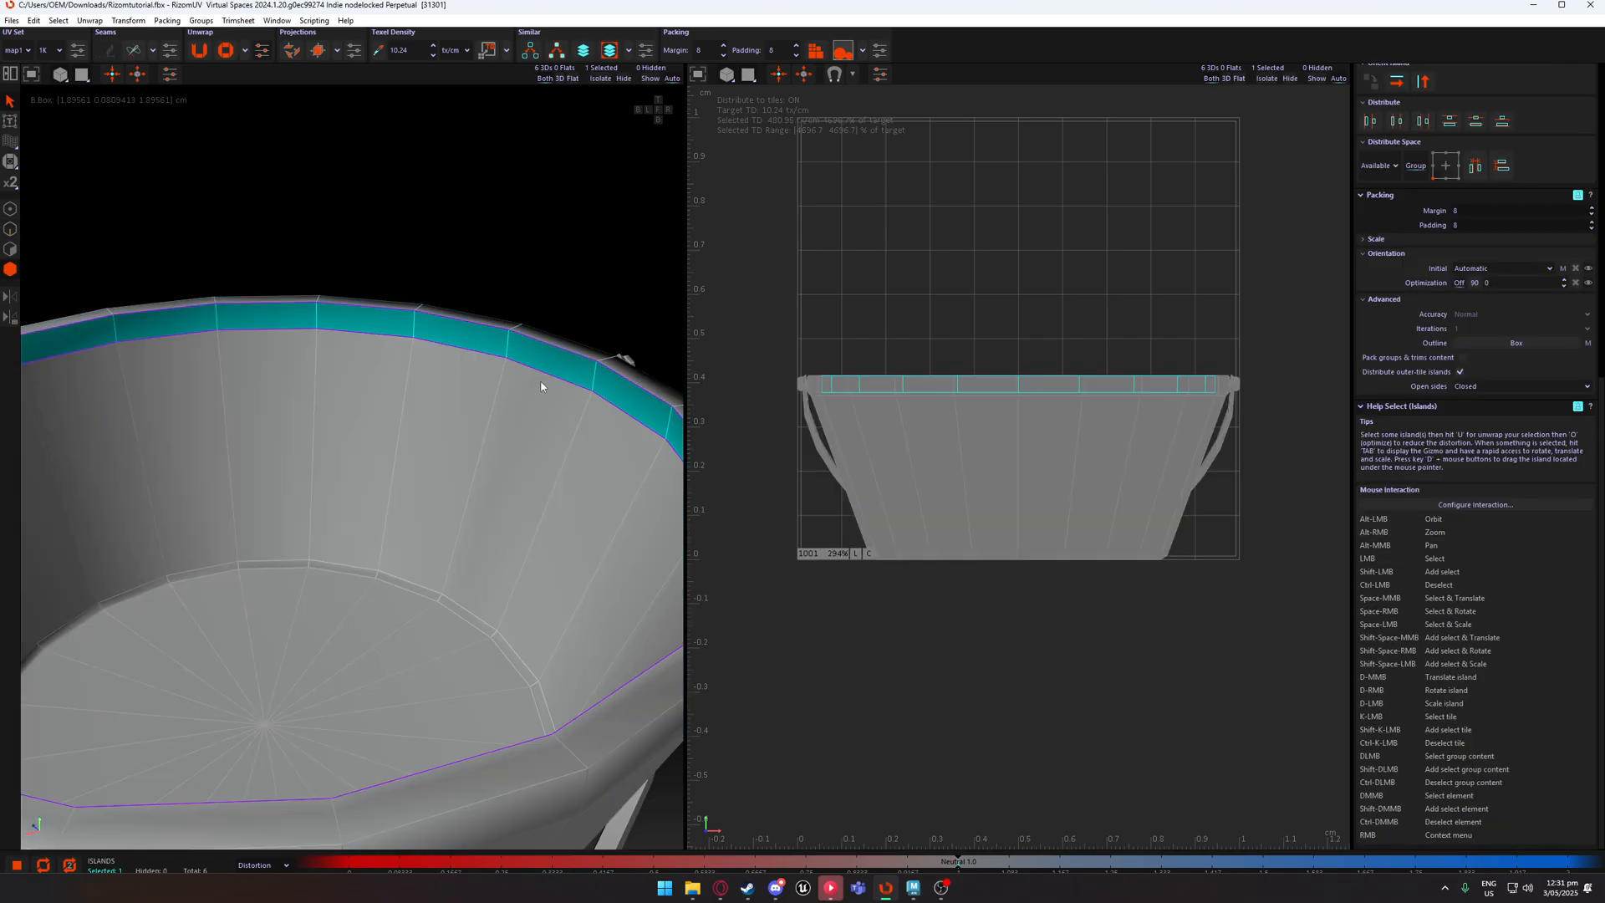
{"action": "scroll", "coordinate": [536, 406], "scroll_direction": "down", "scroll_amount": 3}
{"action": "mouse_move", "coordinate": [537, 404]}
{"action": "left_mouse_down", "text": "alt"}
{"action": "mouse_move", "coordinate": [491, 459]}
{"action": "mouse_move", "coordinate": [563, 405]}
{"action": "left_mouse_up", "text": "alt"}
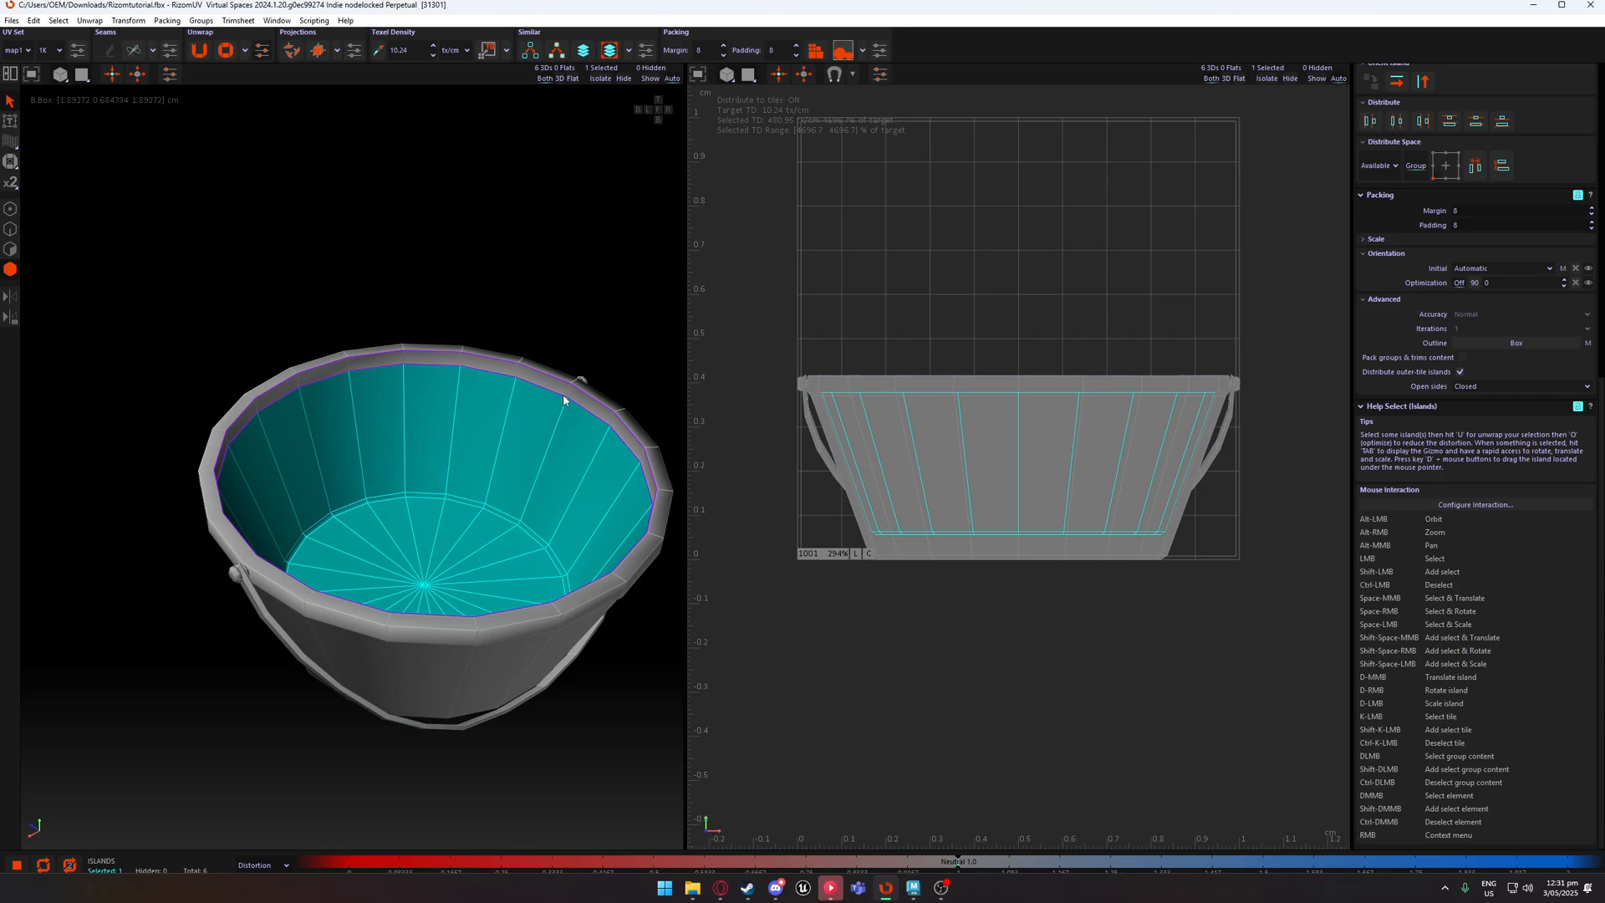
{"action": "left_click", "coordinate": [538, 370]}
Isolate the bucket interior and cut the vertical edge path running from the rim to the floor's centre.
{"action": "scroll", "coordinate": [538, 368], "scroll_direction": "up", "scroll_amount": 5}
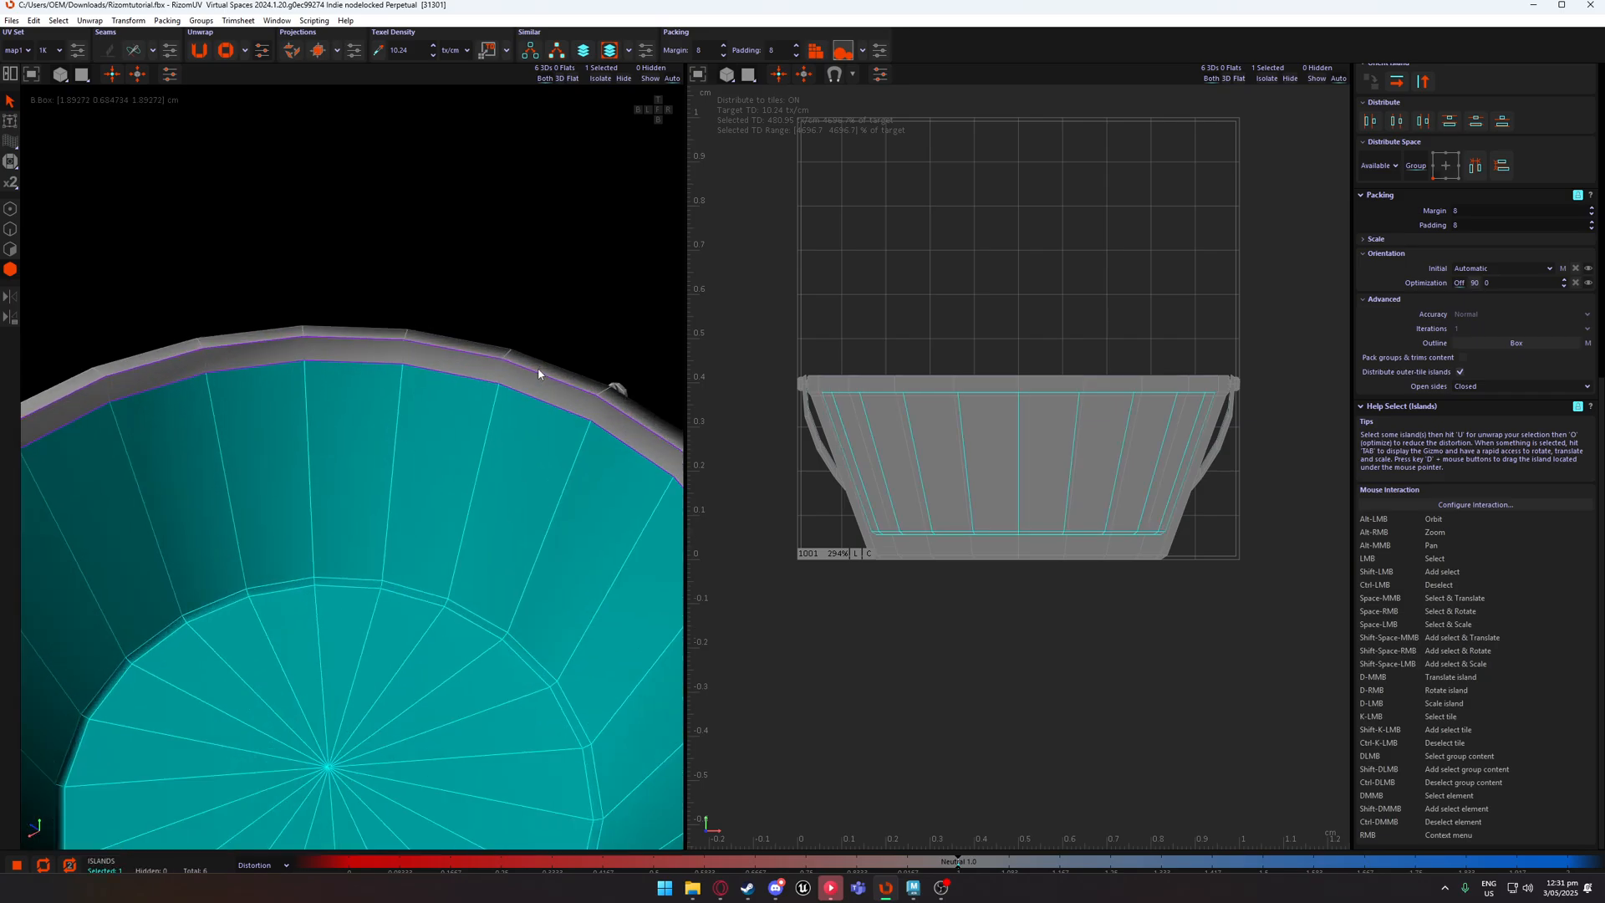
{"action": "key", "text": "F2"}
{"action": "double_click", "coordinate": [490, 425]}
{"action": "key", "text": "i"}
{"action": "scroll", "coordinate": [459, 558], "scroll_direction": "down", "scroll_amount": 5}
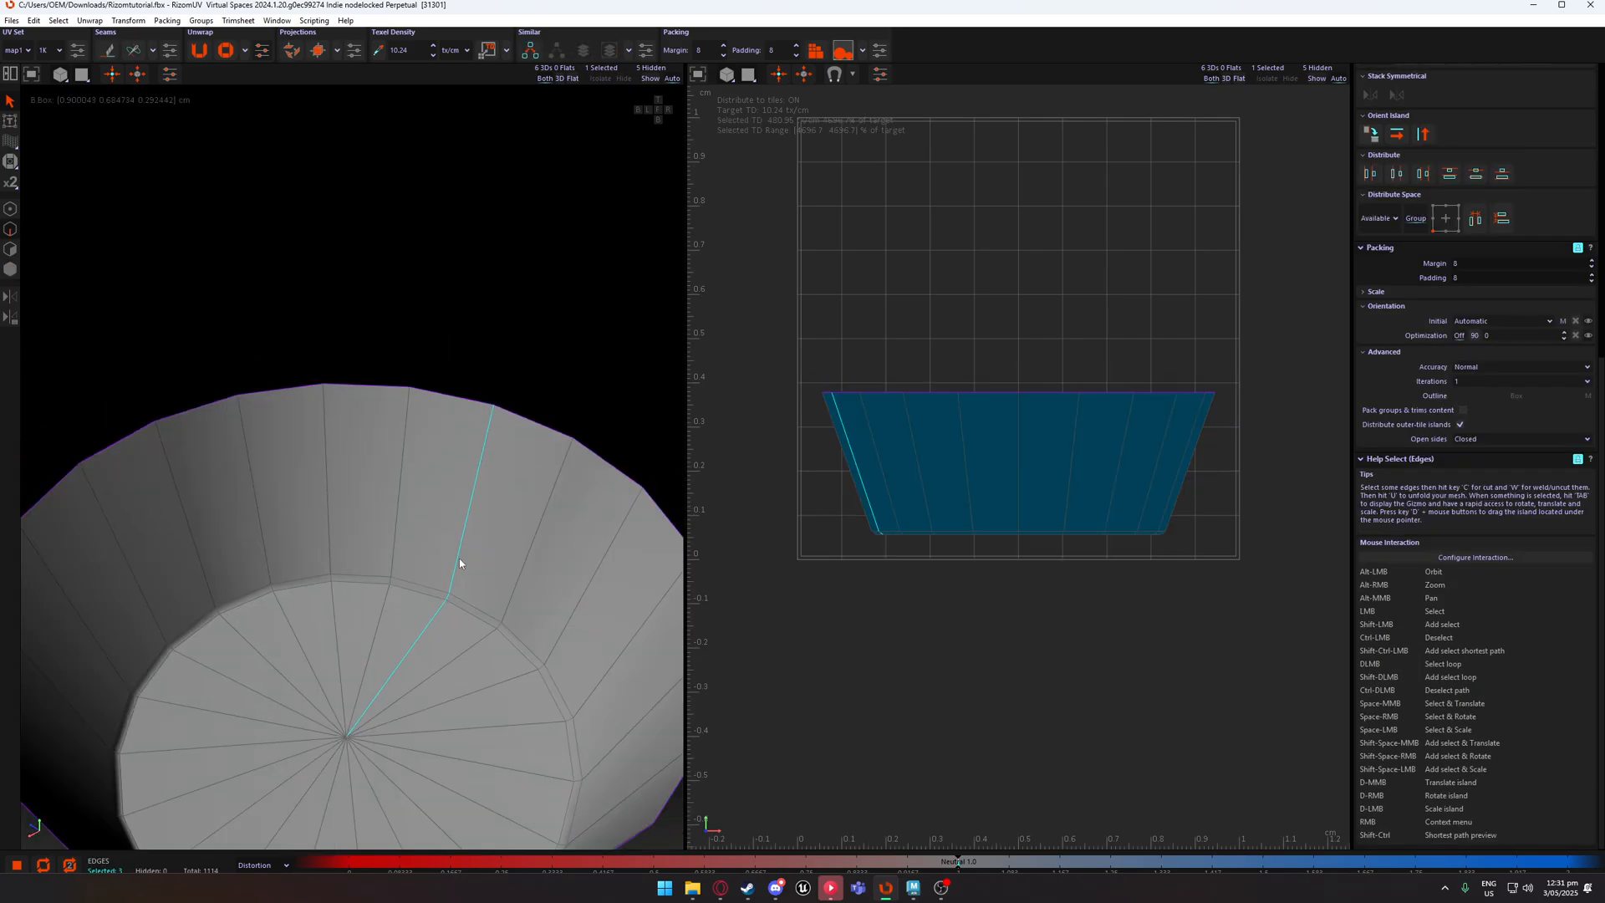
{"action": "left_click_drag", "start_coordinate": [411, 589], "coordinate": [472, 584], "text": "alt"}
{"action": "key", "text": "c"}
Cut the edge loop around the bucket's inside floor and show all hidden islands again in island mode.
{"action": "scroll", "coordinate": [435, 535], "scroll_direction": "up", "scroll_amount": 5}
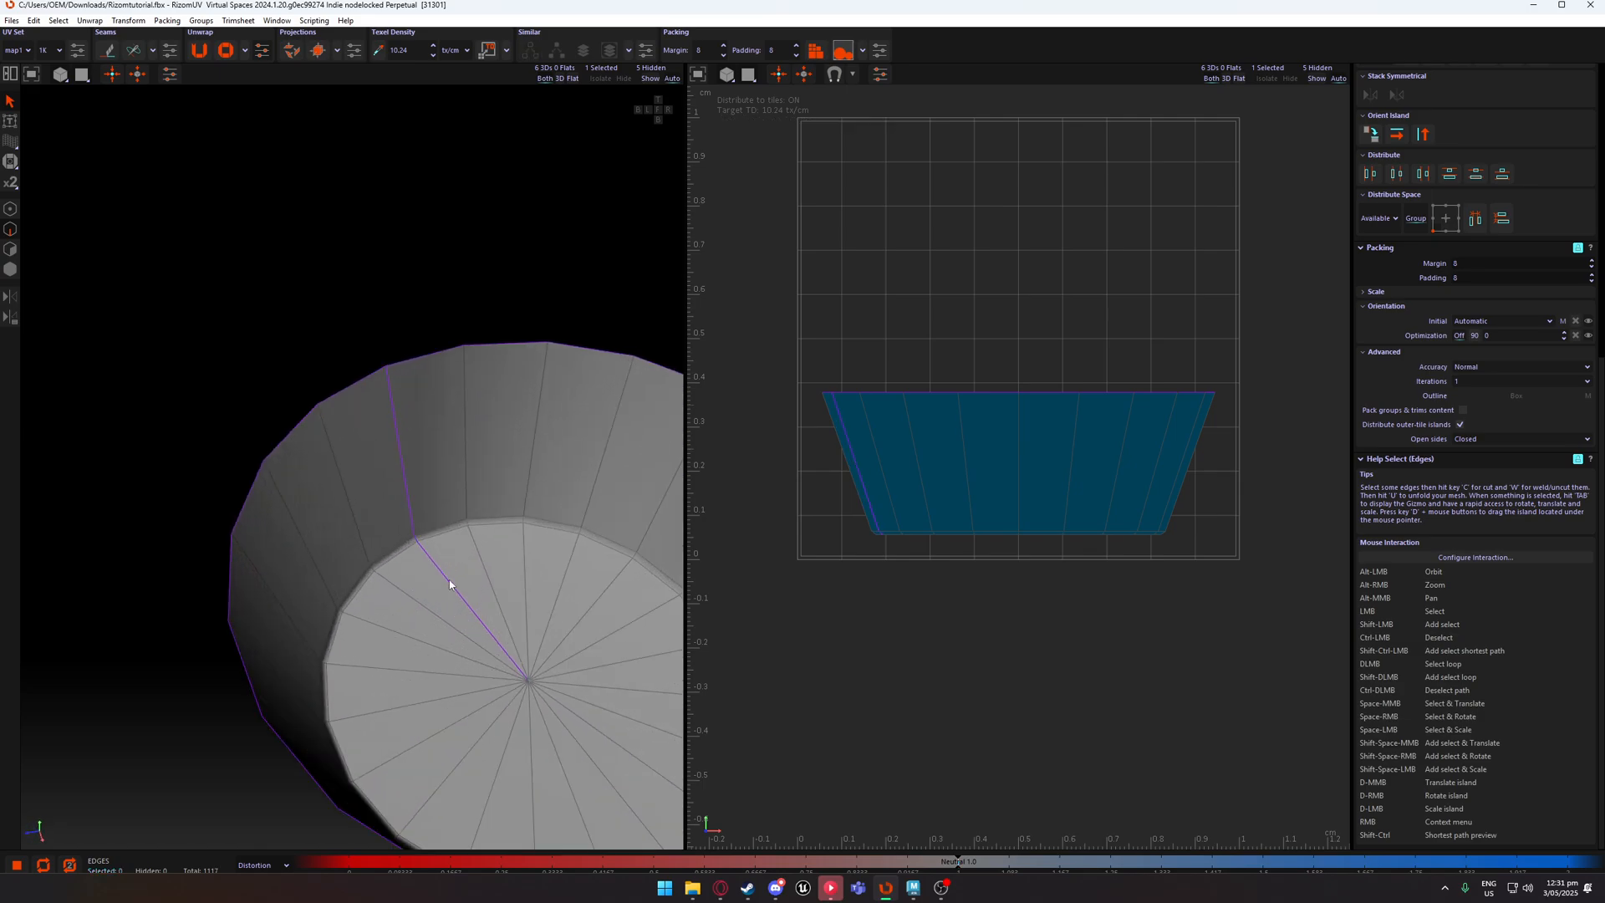
{"action": "double_click", "coordinate": [439, 535]}
{"action": "key", "text": "c"}
{"action": "scroll", "coordinate": [445, 535], "scroll_direction": "down", "scroll_amount": 5}
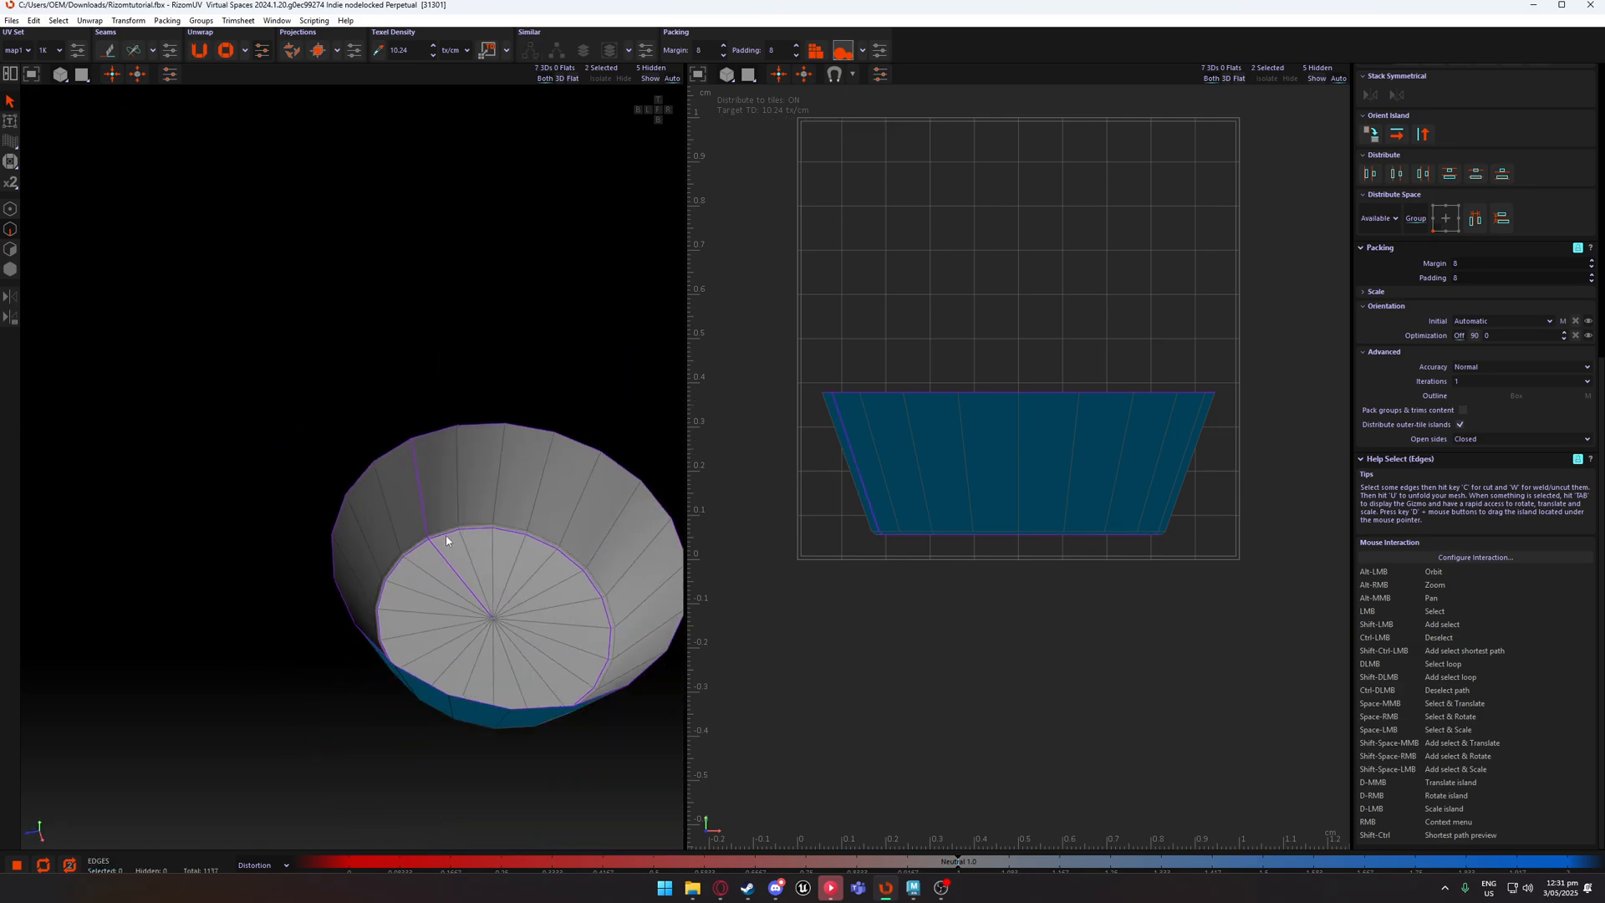
{"action": "key", "text": "F4"}
{"action": "key", "text": "i"}
{"action": "left_click", "coordinate": [559, 444]}
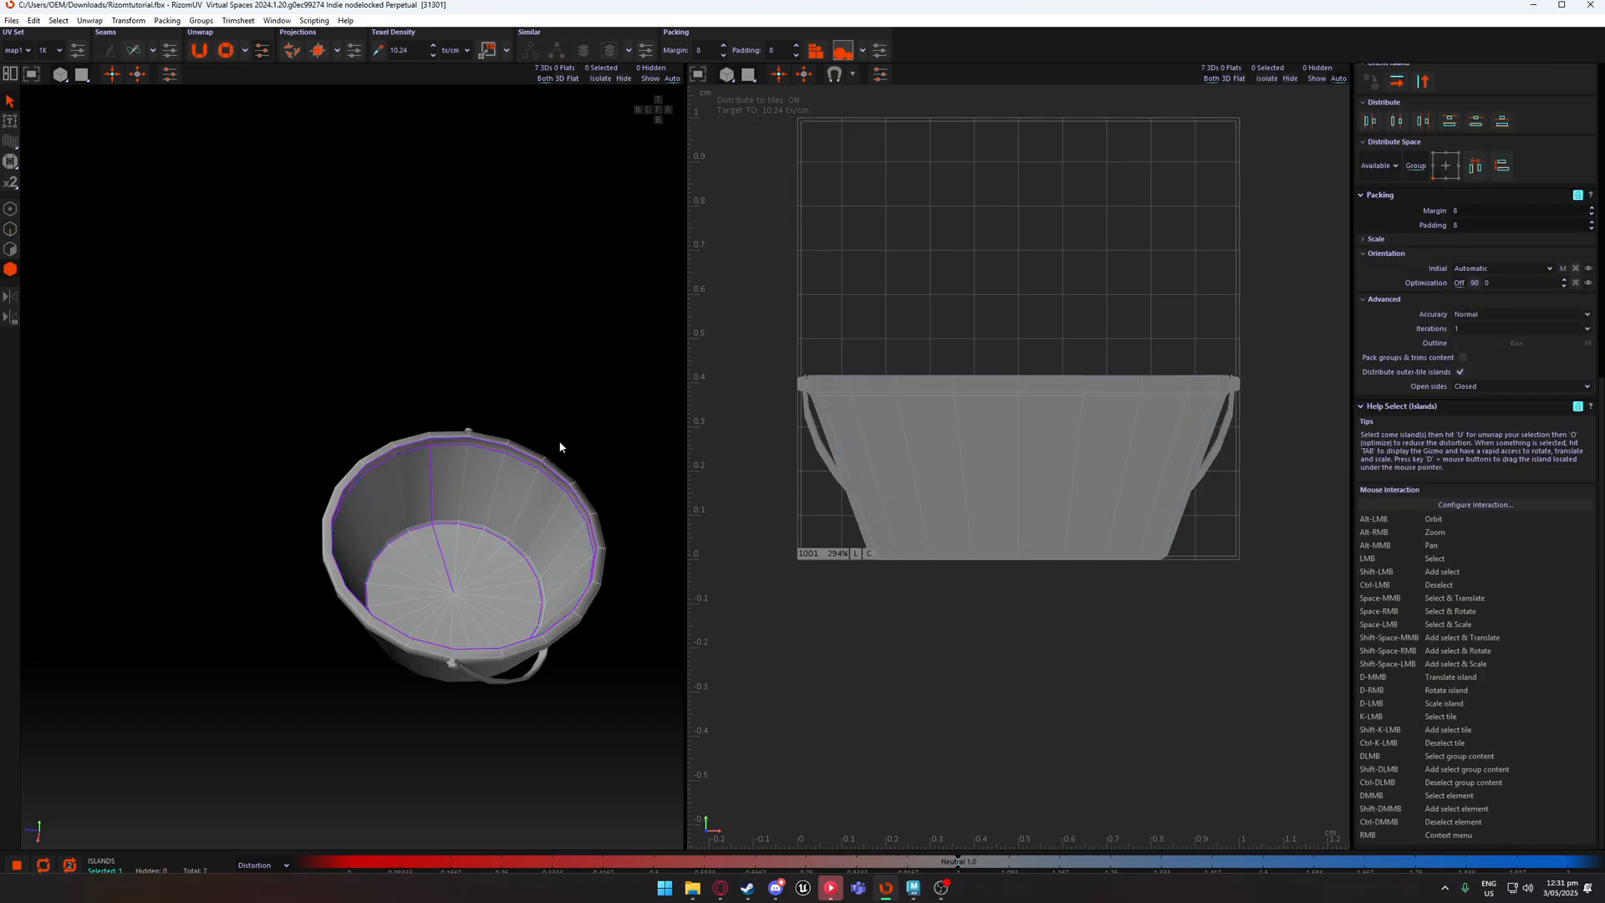
{"action": "left_click_drag", "start_coordinate": [559, 444], "coordinate": [673, 197], "text": "alt"}
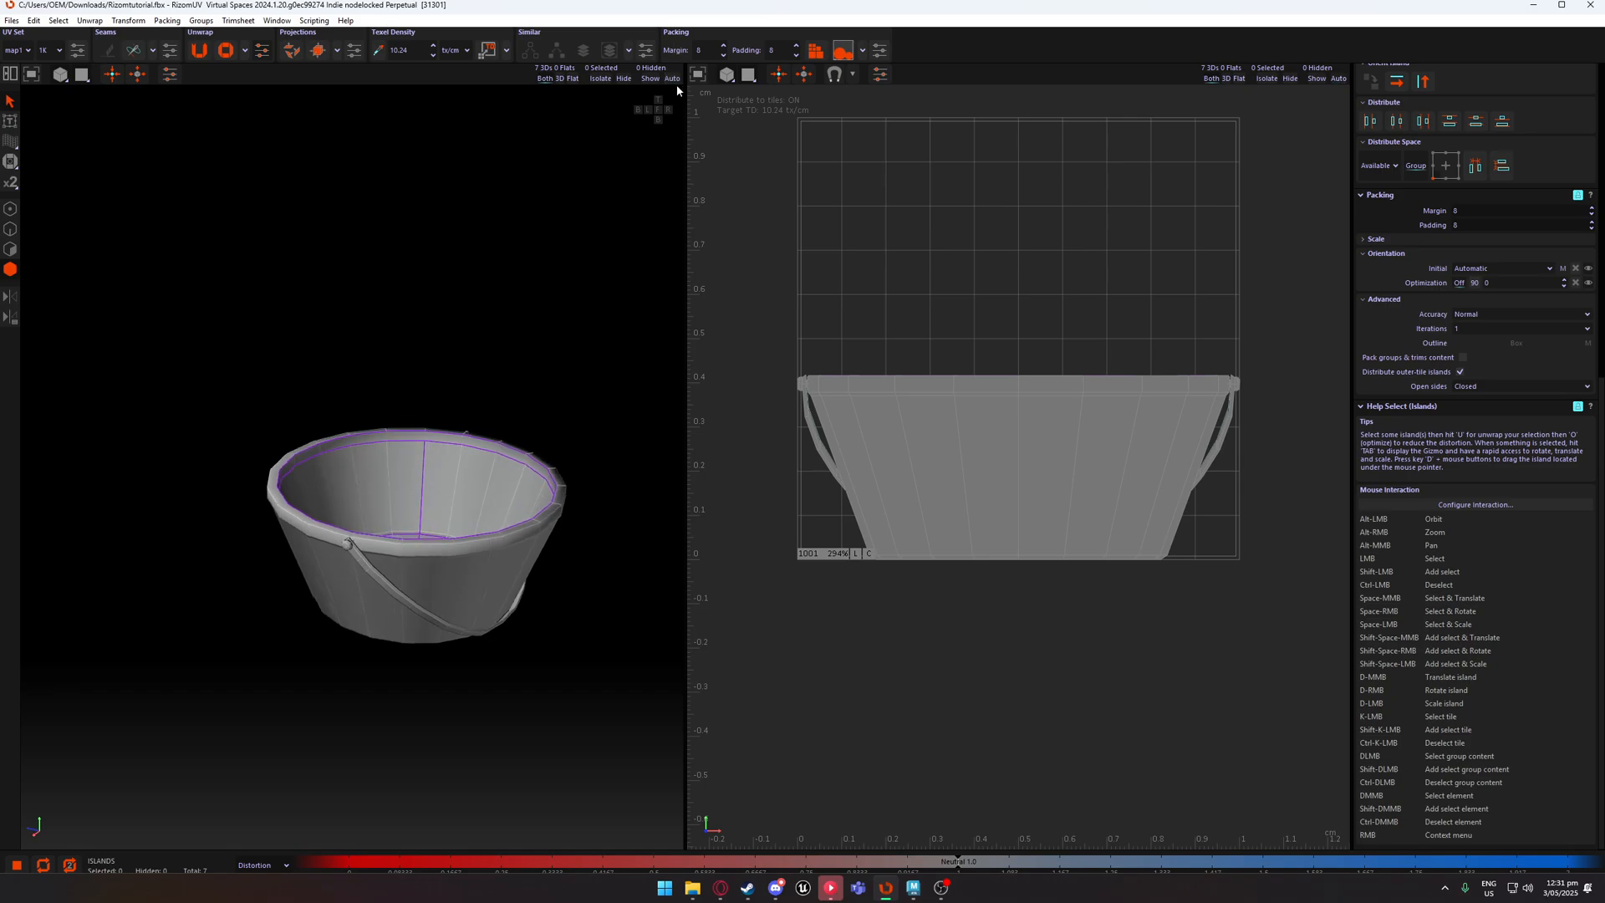
Weld the internal seams of the isolated bucket interior and show all islands again.
{"action": "scroll", "coordinate": [502, 365], "scroll_direction": "up", "scroll_amount": 5}
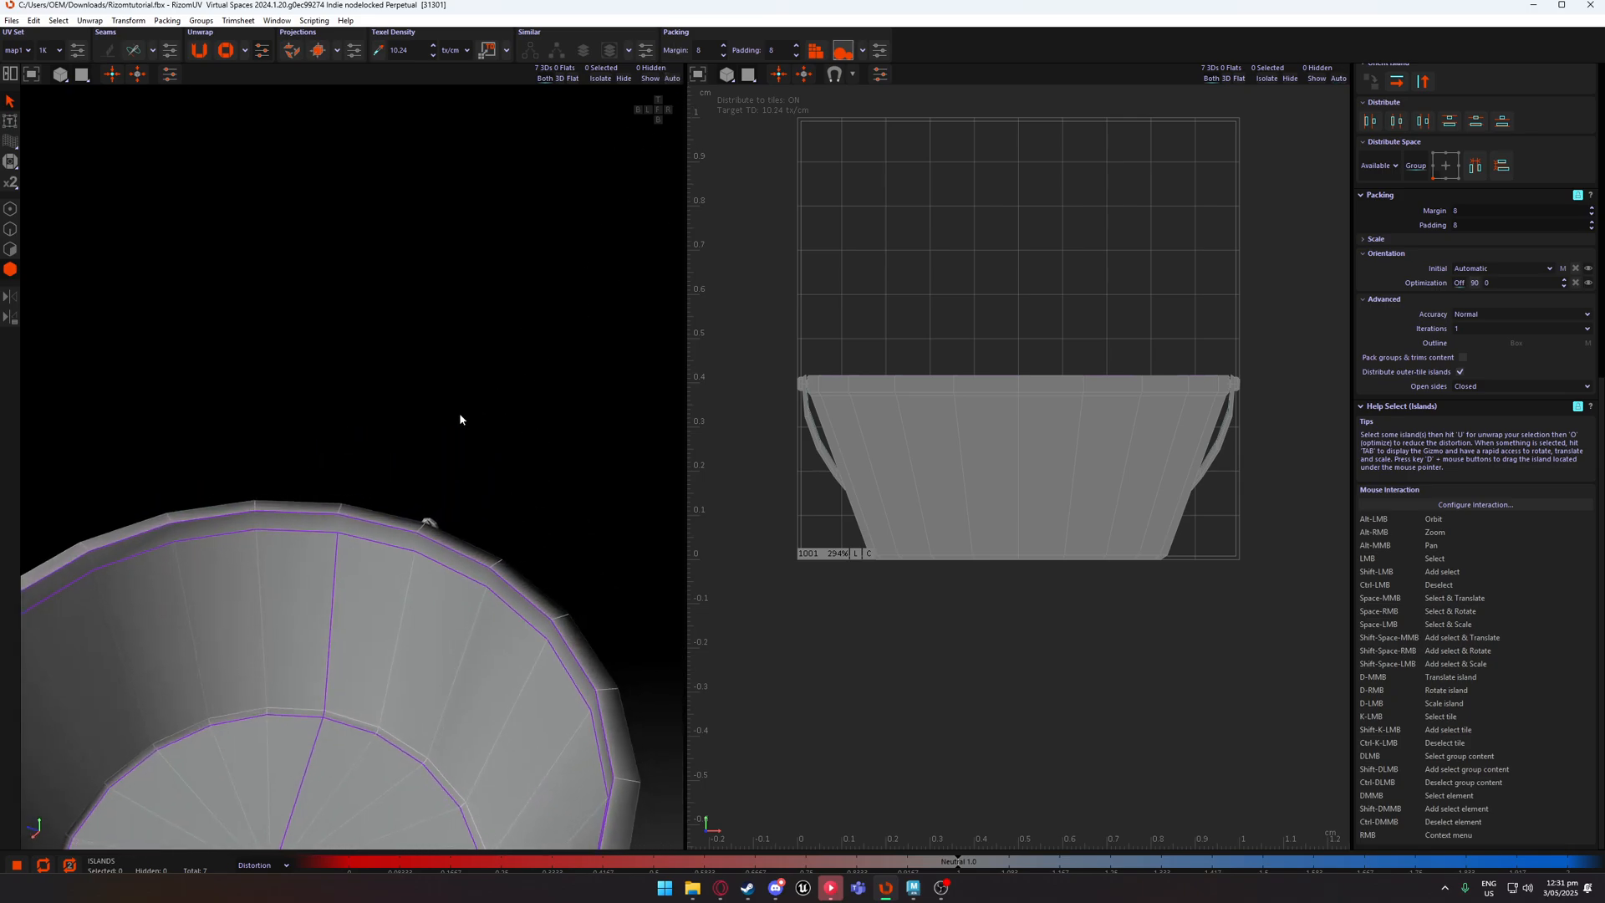
{"action": "left_click", "coordinate": [371, 511]}
{"action": "key", "text": "i"}
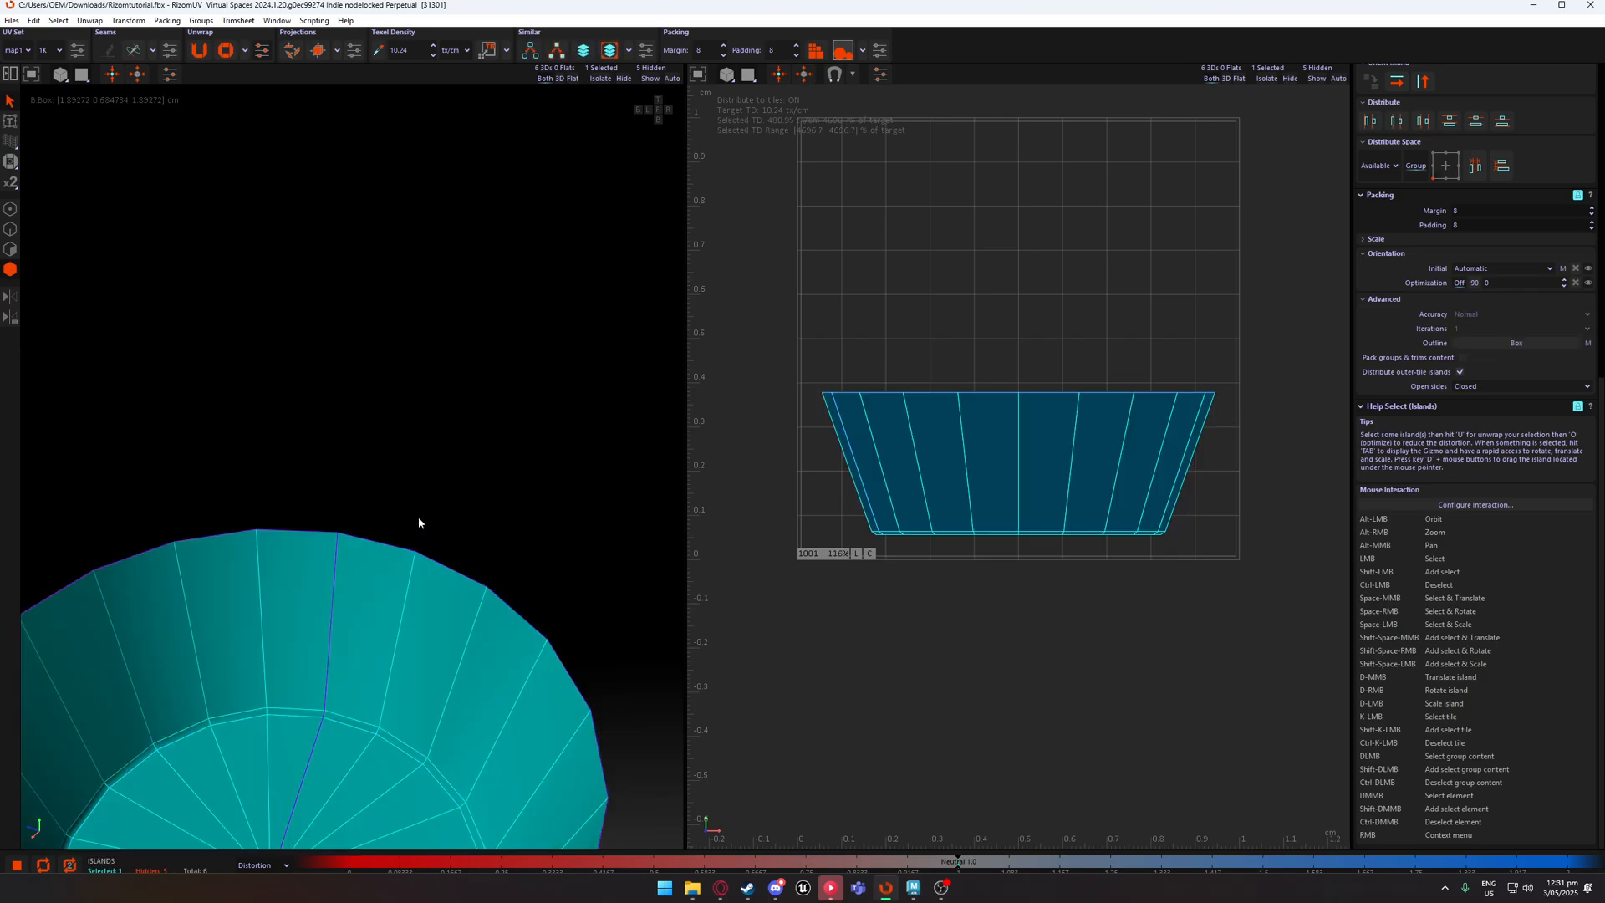
{"action": "key", "text": "w"}
{"action": "middle_click_drag", "start_coordinate": [325, 559], "coordinate": [466, 365], "text": "alt"}
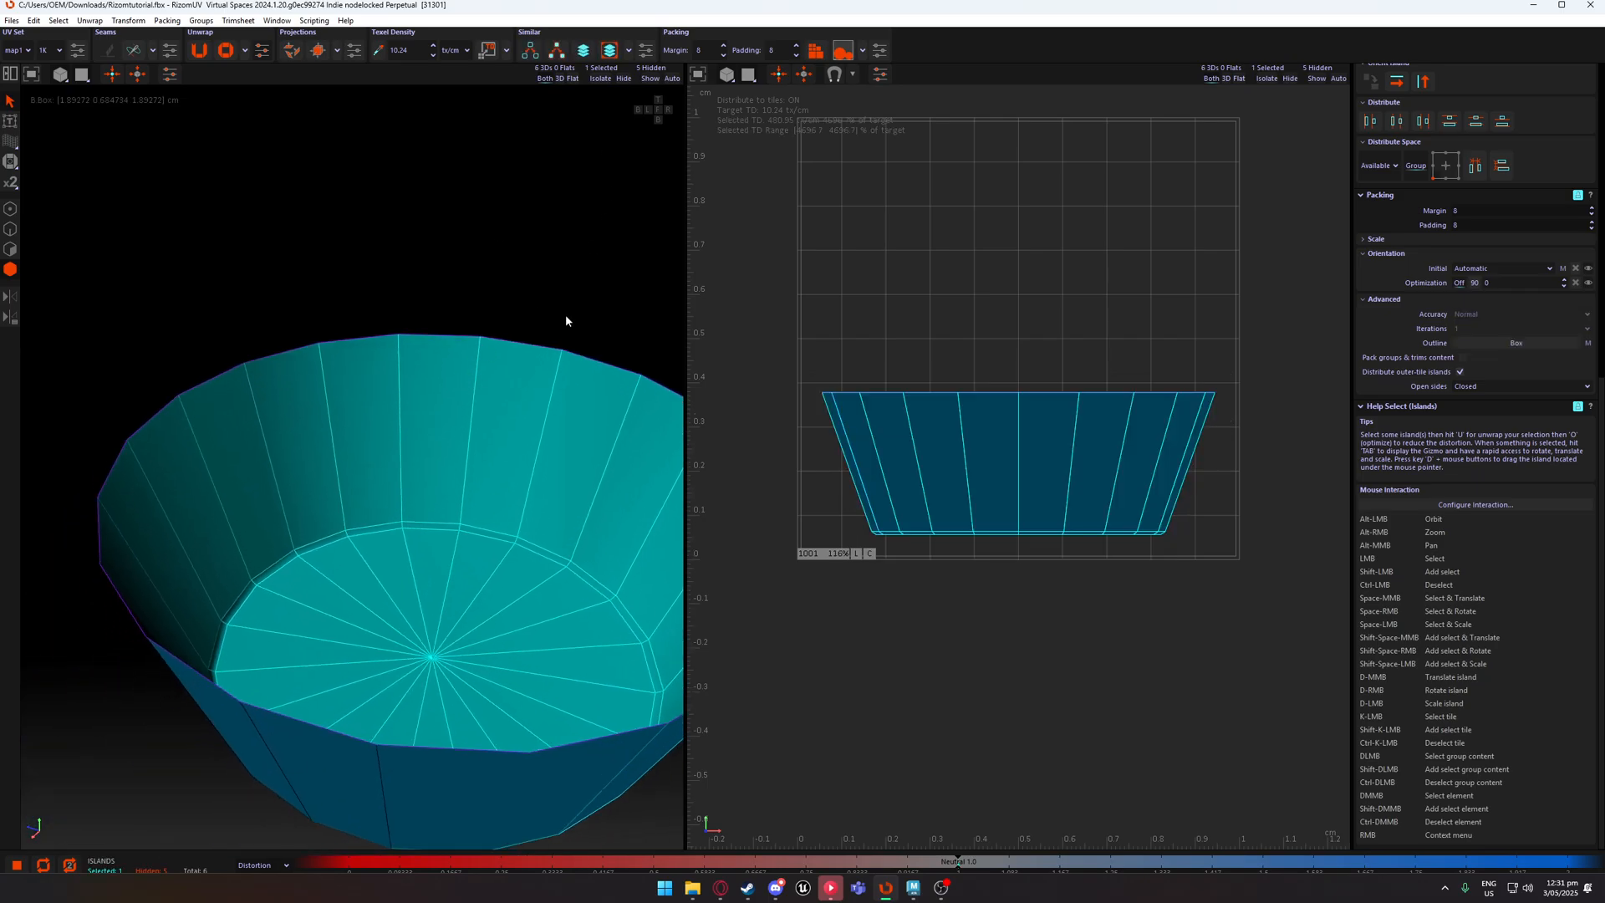
{"action": "left_click", "coordinate": [544, 208]}
{"action": "scroll", "coordinate": [498, 197], "scroll_direction": "down", "scroll_amount": 3}
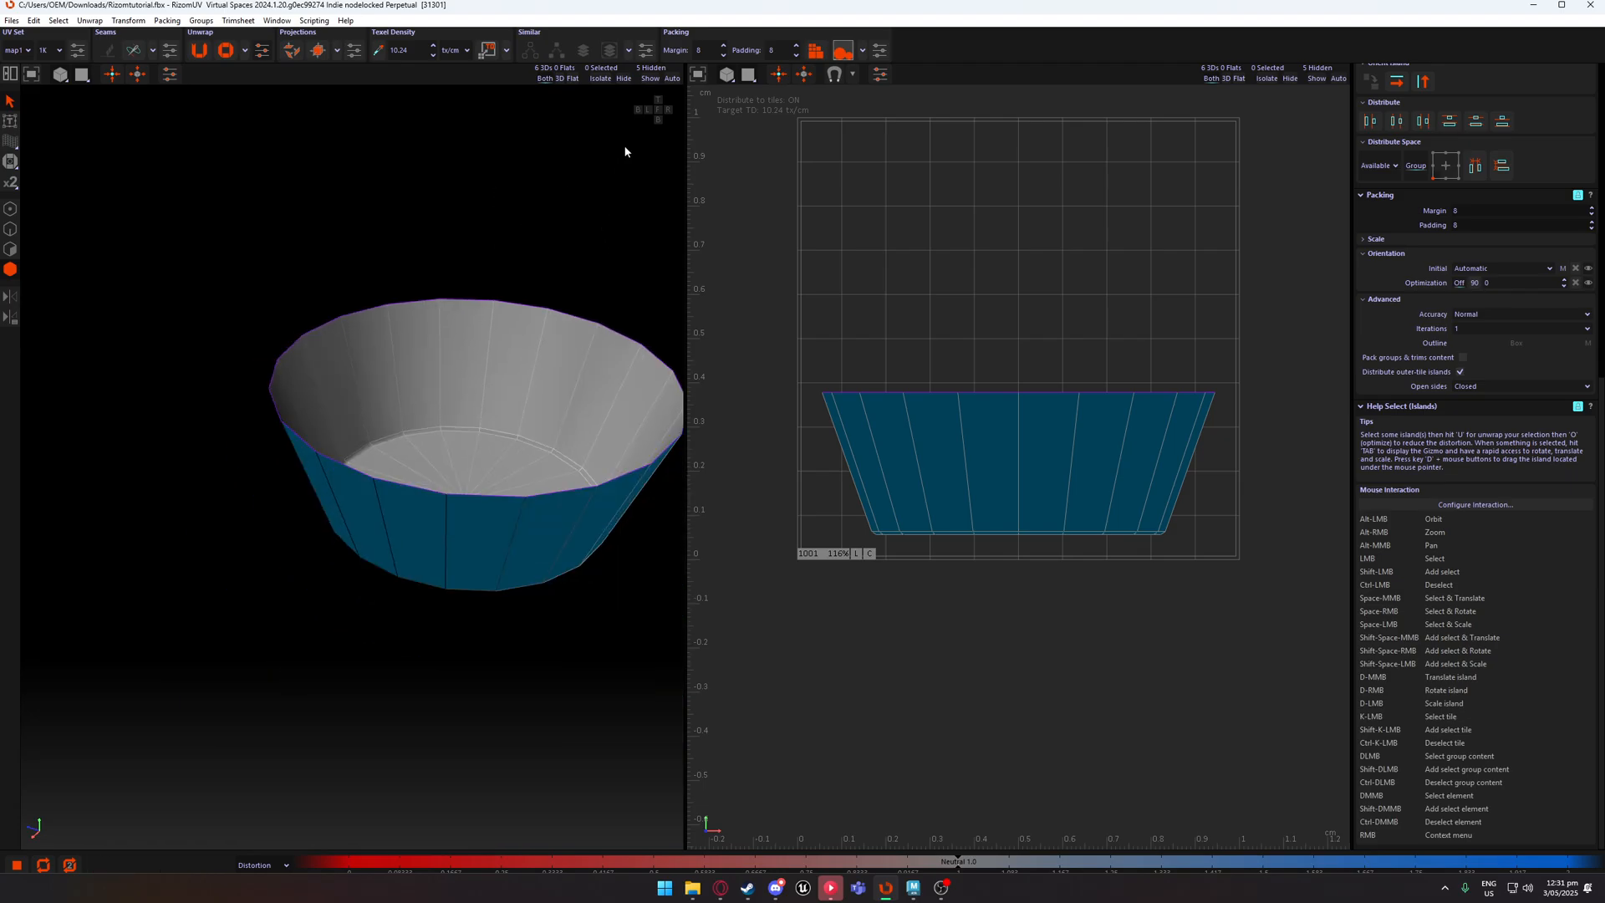
{"action": "left_click", "coordinate": [652, 78]}
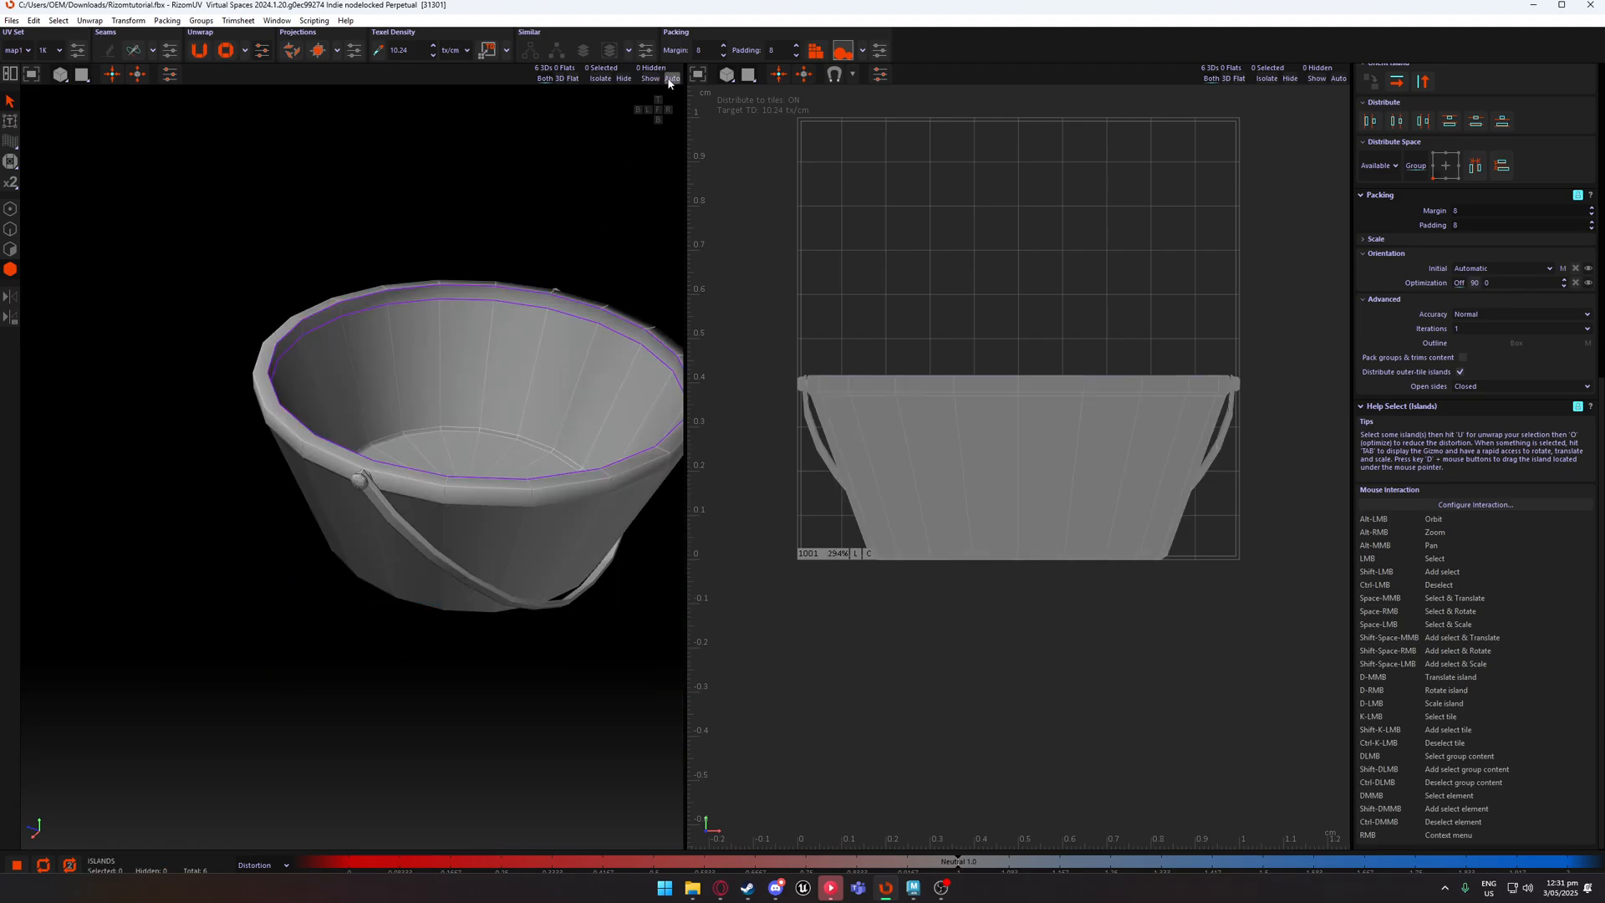
{"action": "left_click_drag", "start_coordinate": [545, 218], "coordinate": [488, 248], "text": "alt"}
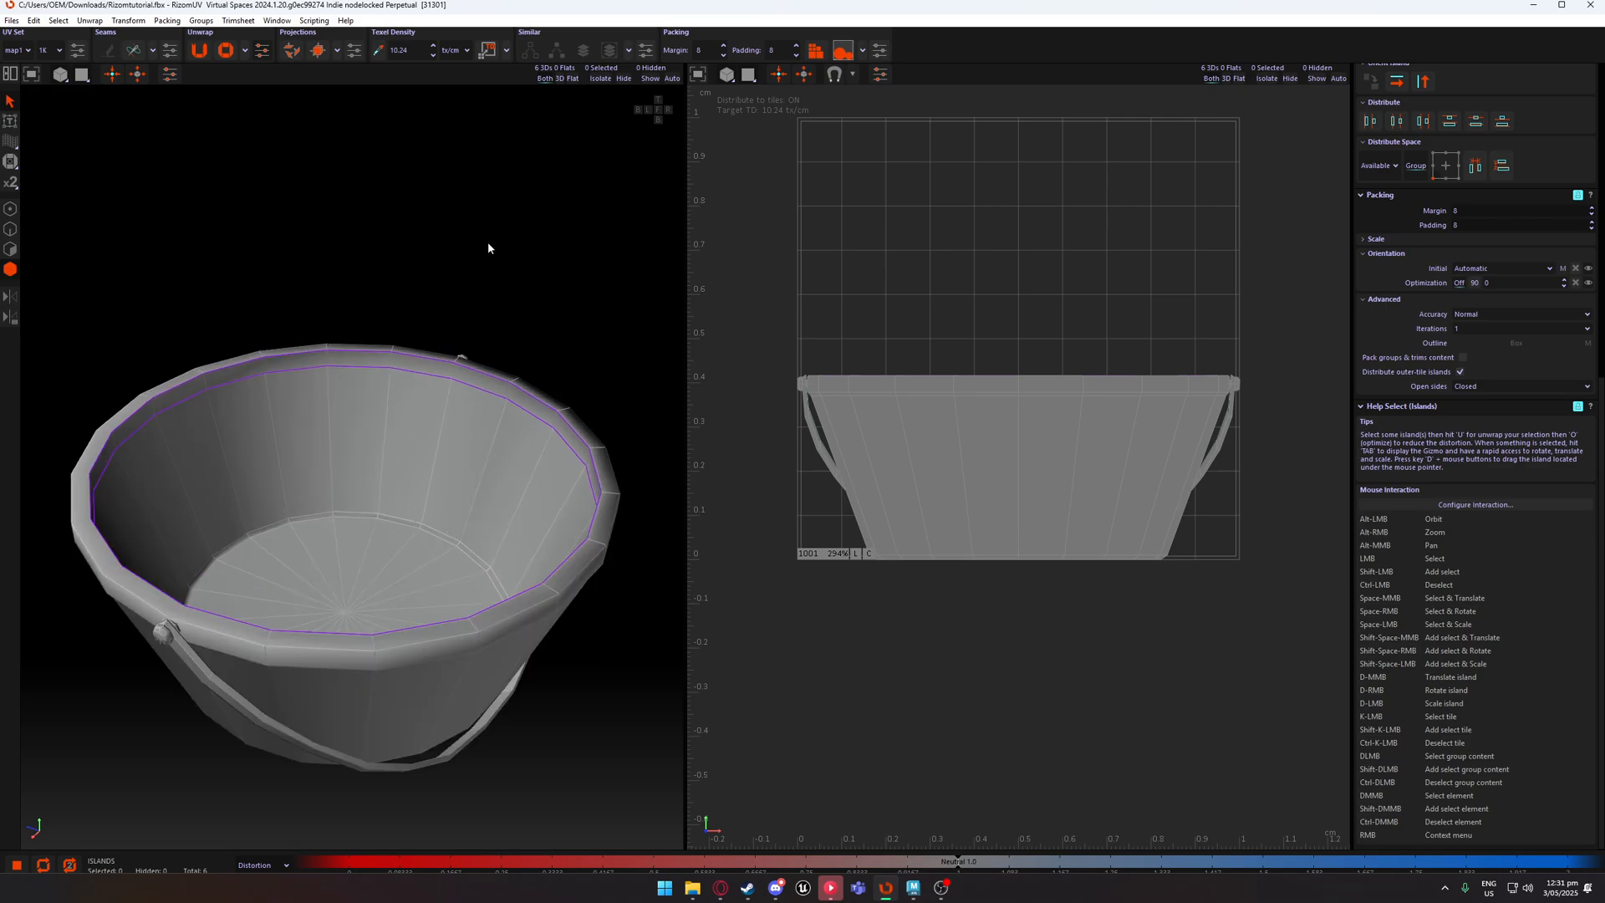
Weld the lower edge loop of the inner rim band in edge mode.
{"action": "key", "text": "F2"}
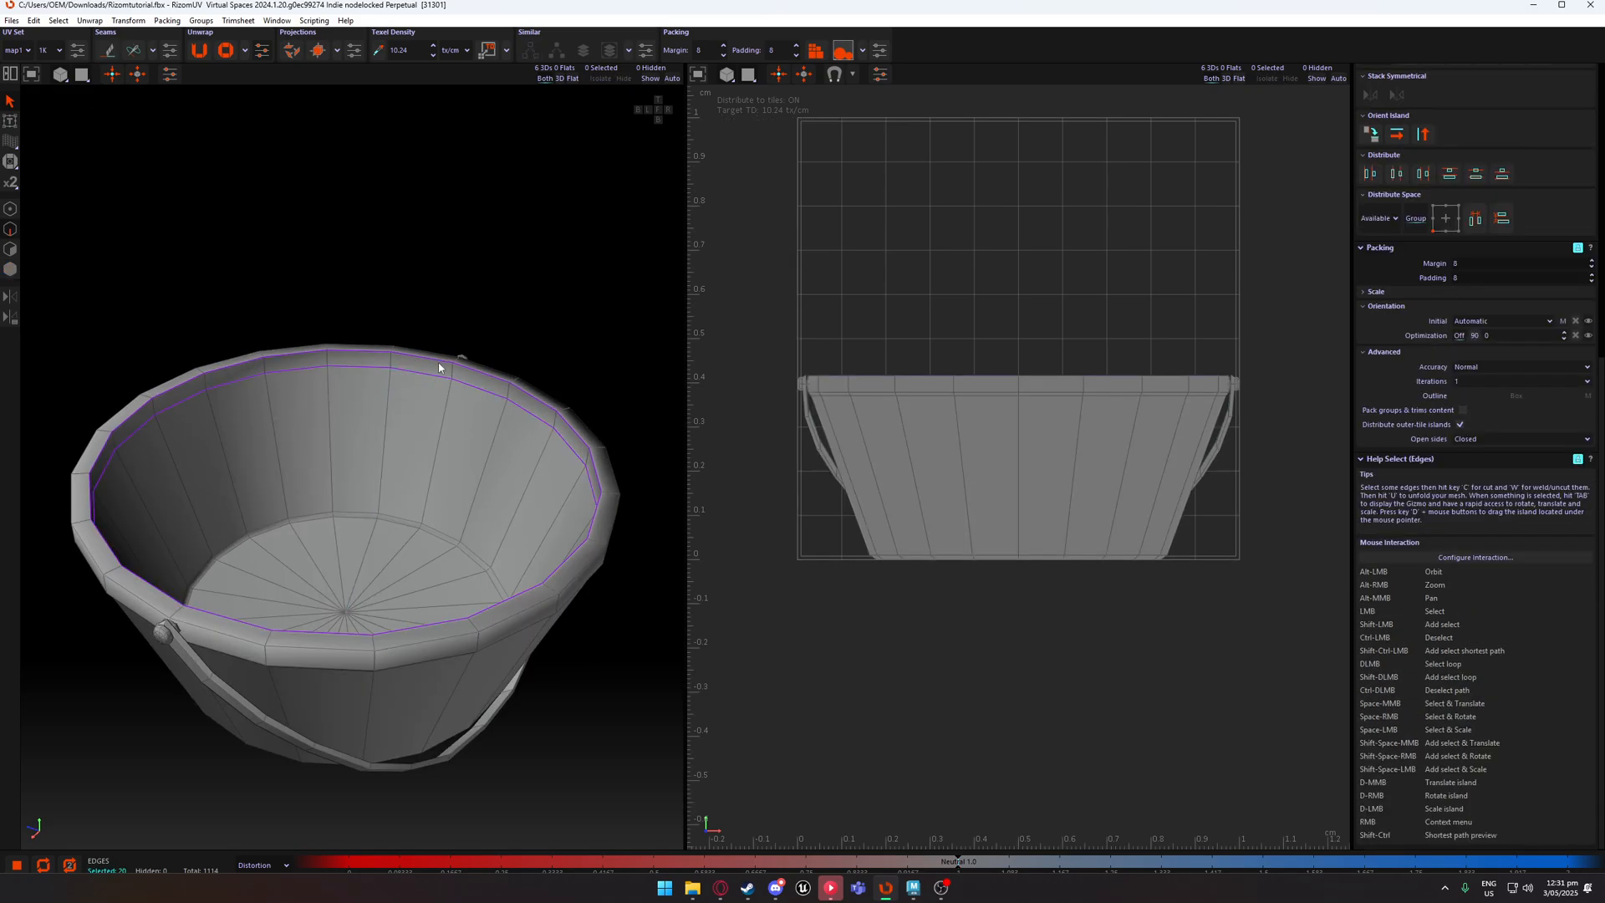
{"action": "double_click", "coordinate": [428, 370]}
{"action": "key", "text": "w"}
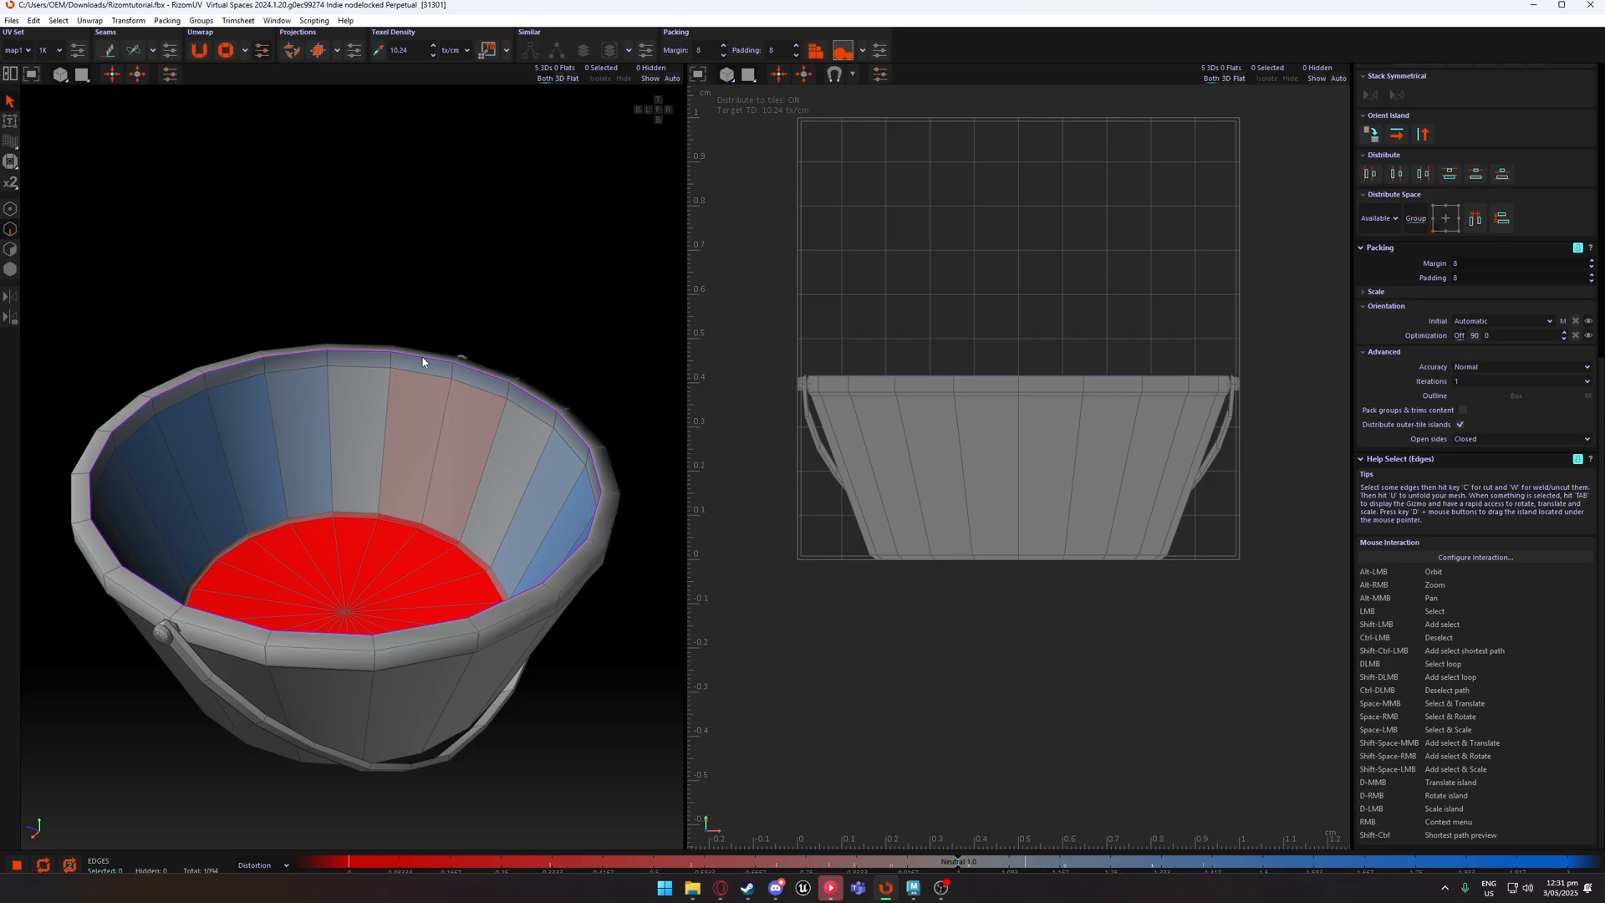
Undo the practice welds and cuts until the bucket has no seams.
{"action": "key", "text": "ctrl+z"}
{"action": "key", "text": "ctrl+z"}
{"action": "key", "text": "ctrl+z"}
{"action": "key", "text": "ctrl+z"}
{"action": "key", "text": "ctrl+z"}
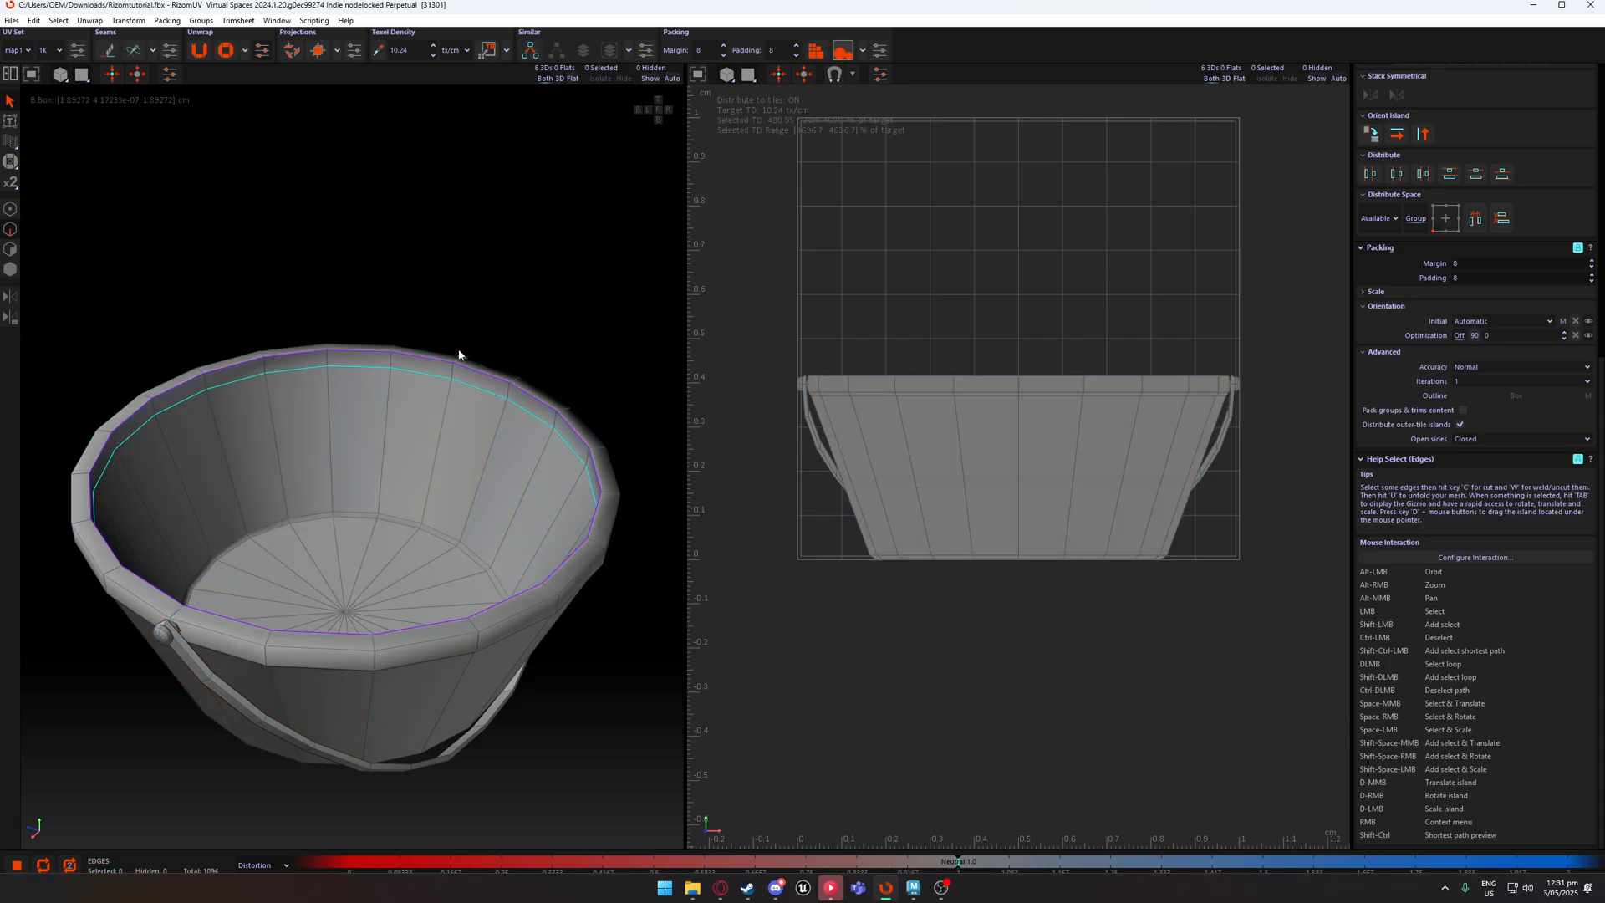
{"action": "key", "text": "ctrl+z"}
{"action": "key", "text": "ctrl+z"}
{"action": "key", "text": "ctrl+z"}
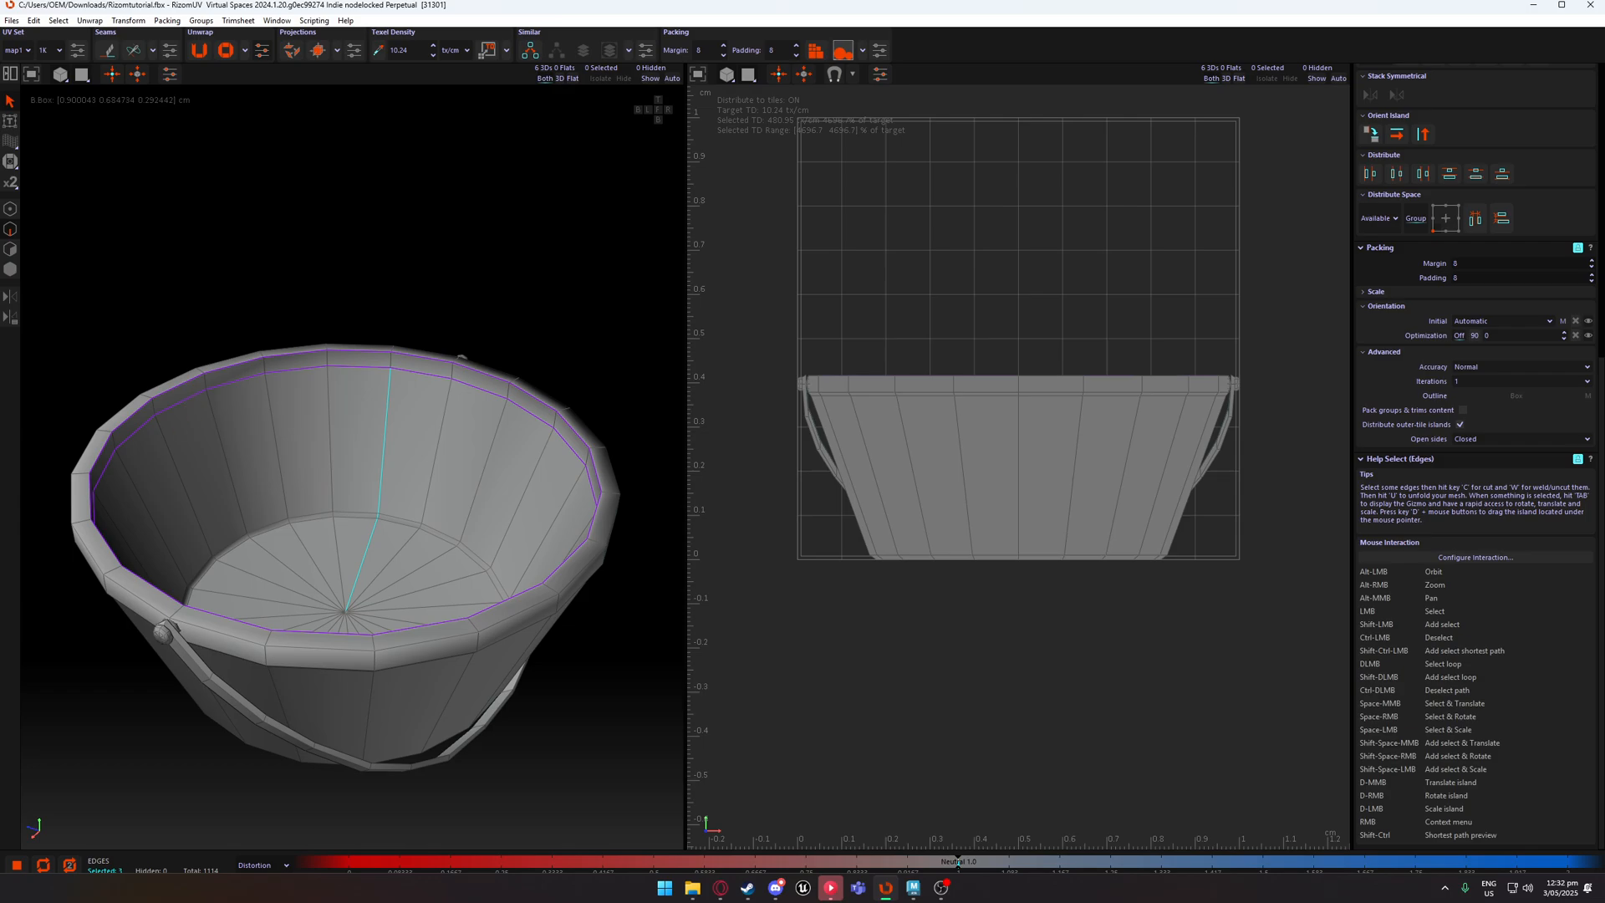
{"action": "key", "text": "ctrl+z"}
{"action": "key", "text": "ctrl+z"}
{"action": "key", "text": "ctrl+z"}
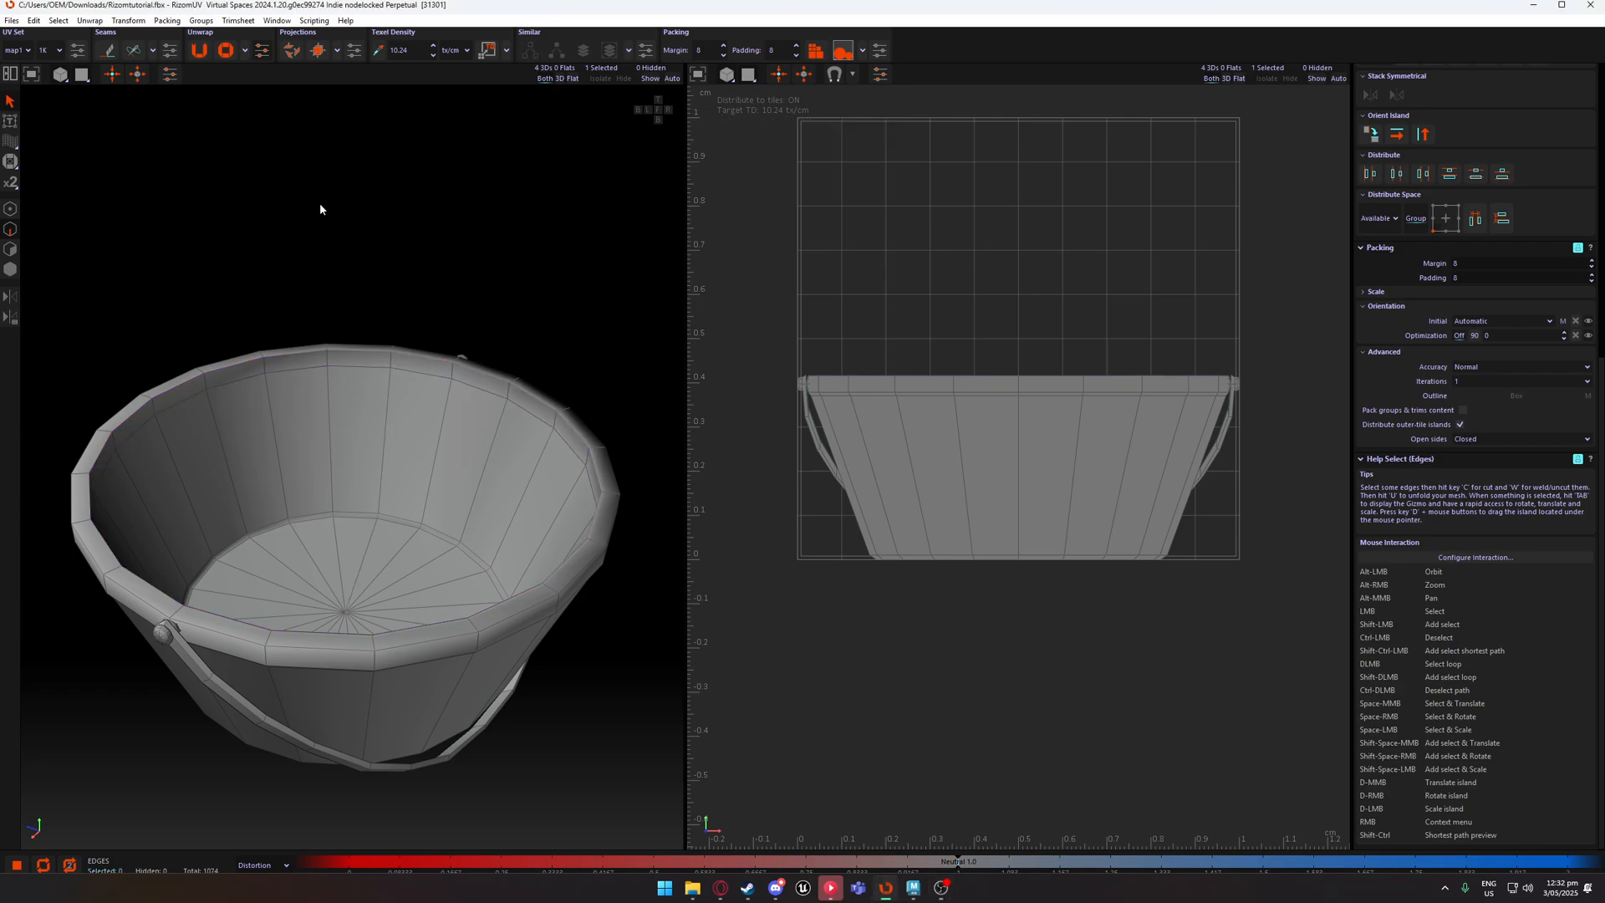
Select the whole bucket body in island mode and clear the selection.
{"action": "middle_click_drag", "start_coordinate": [170, 249], "coordinate": [253, 188], "text": "alt"}
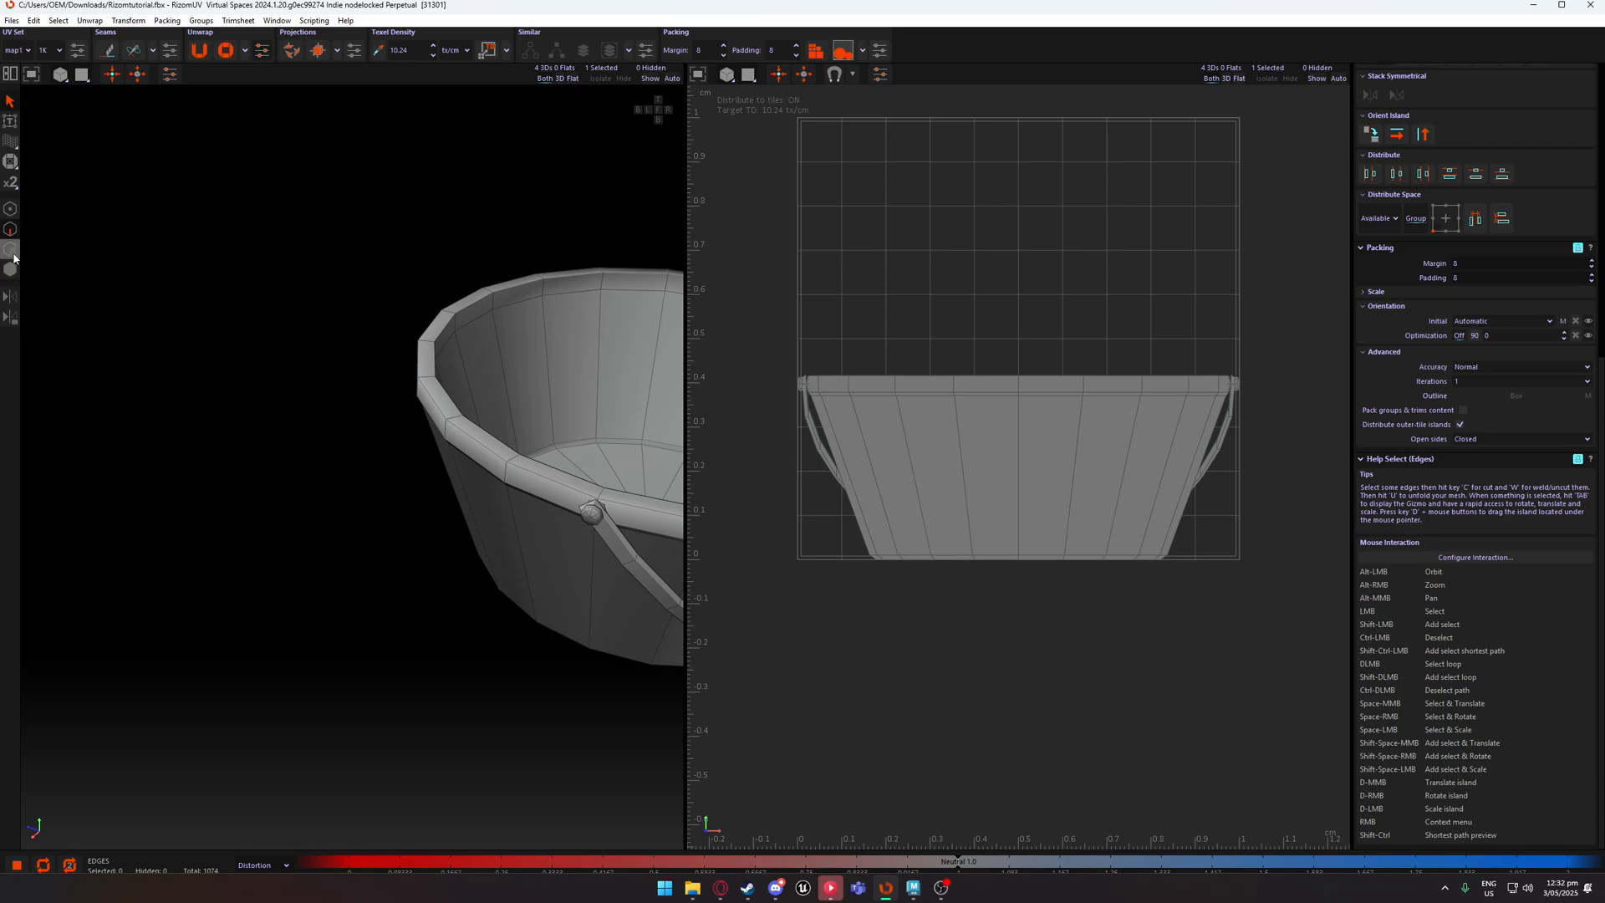
{"action": "middle_click_drag", "start_coordinate": [485, 185], "coordinate": [227, 209], "text": "alt"}
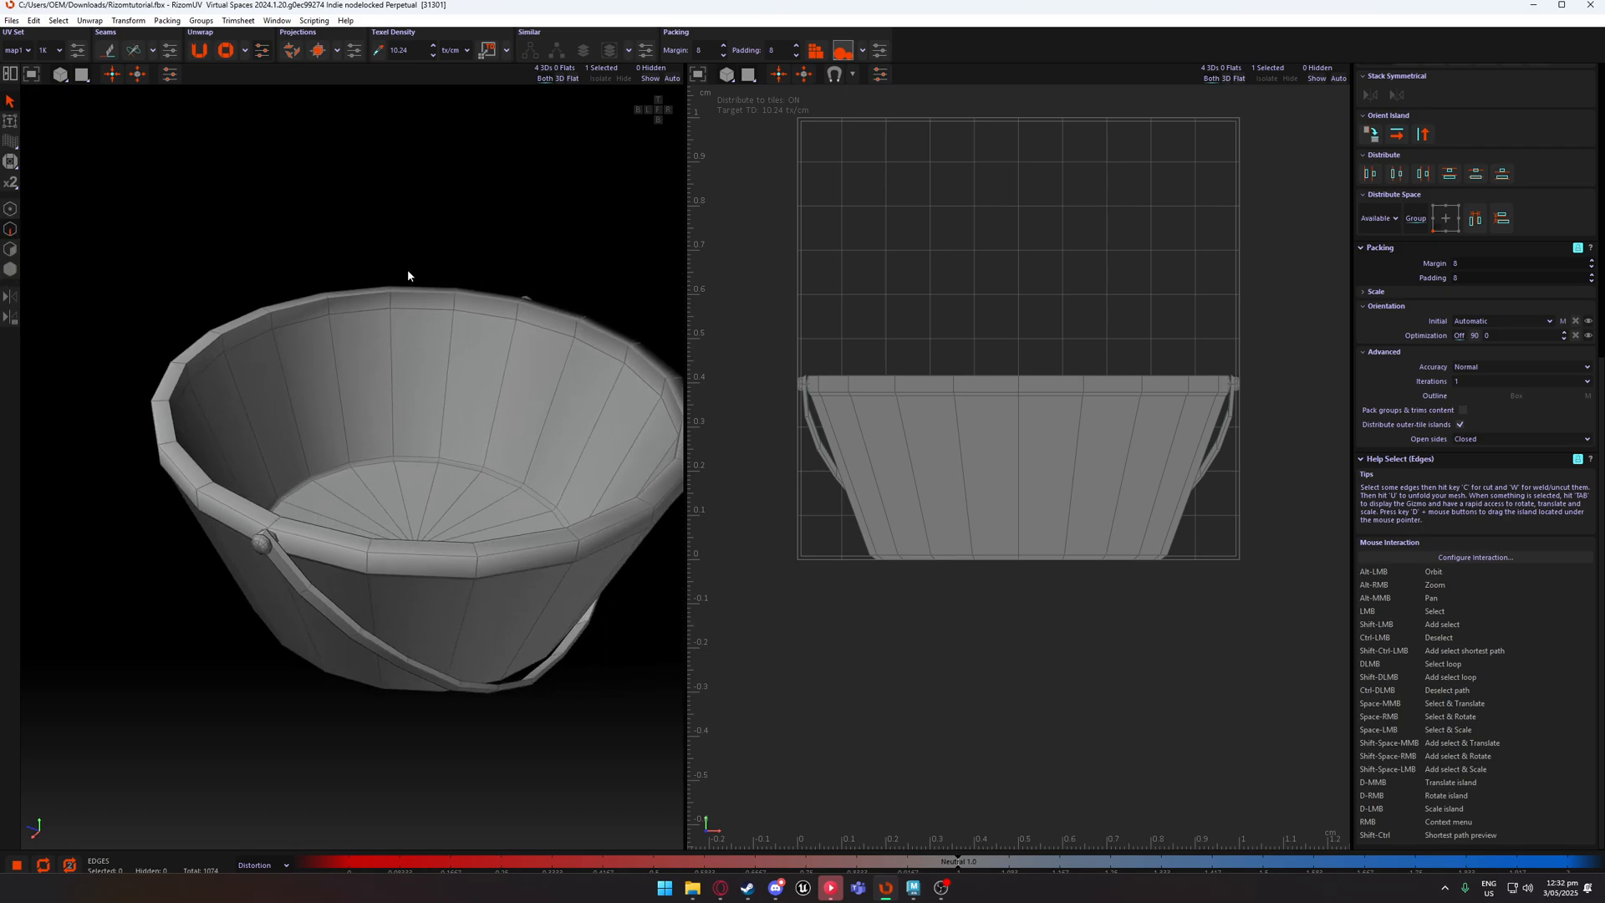
{"action": "key", "text": "F4"}
{"action": "left_click", "coordinate": [474, 300]}
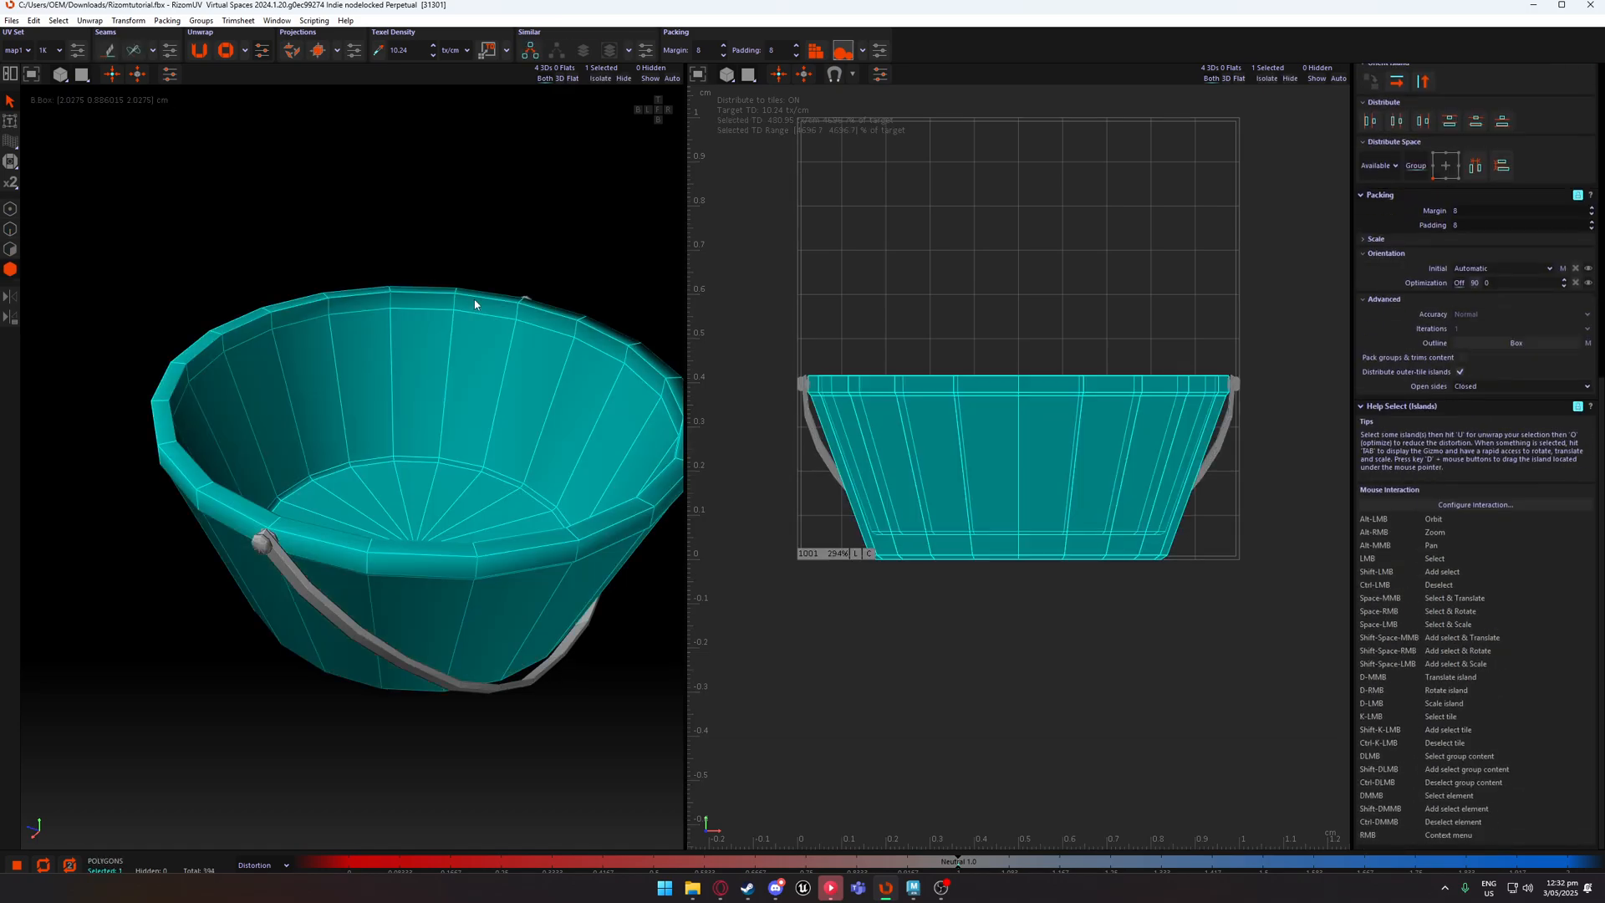
{"action": "left_click", "coordinate": [513, 249]}
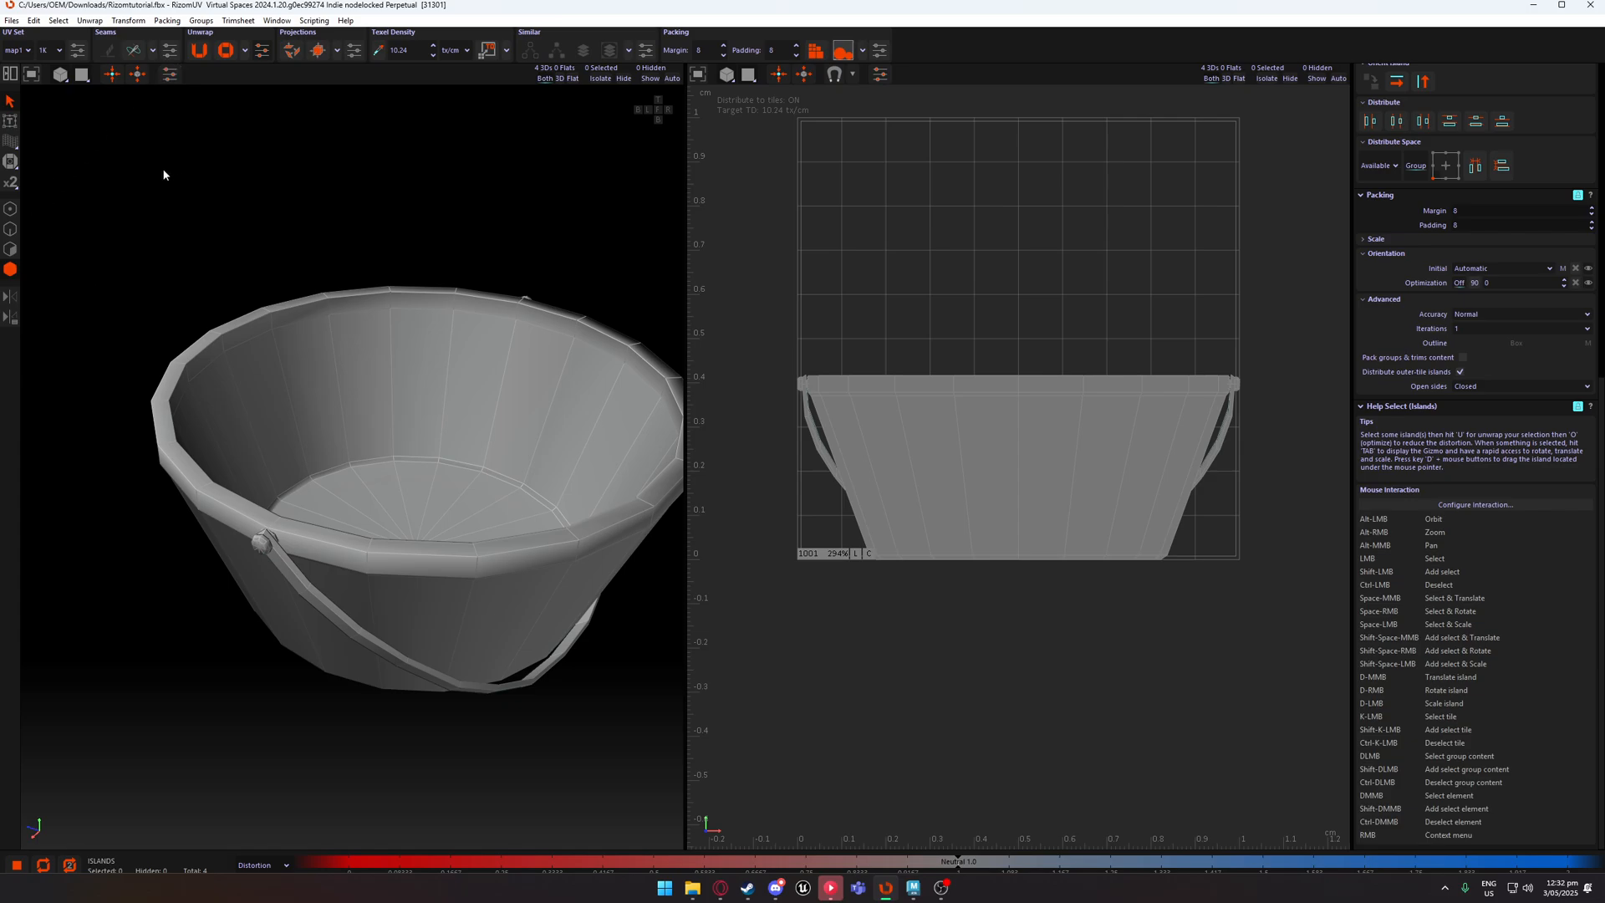
Set the UV map resolution to 2K.
{"action": "left_click", "coordinate": [60, 51]}
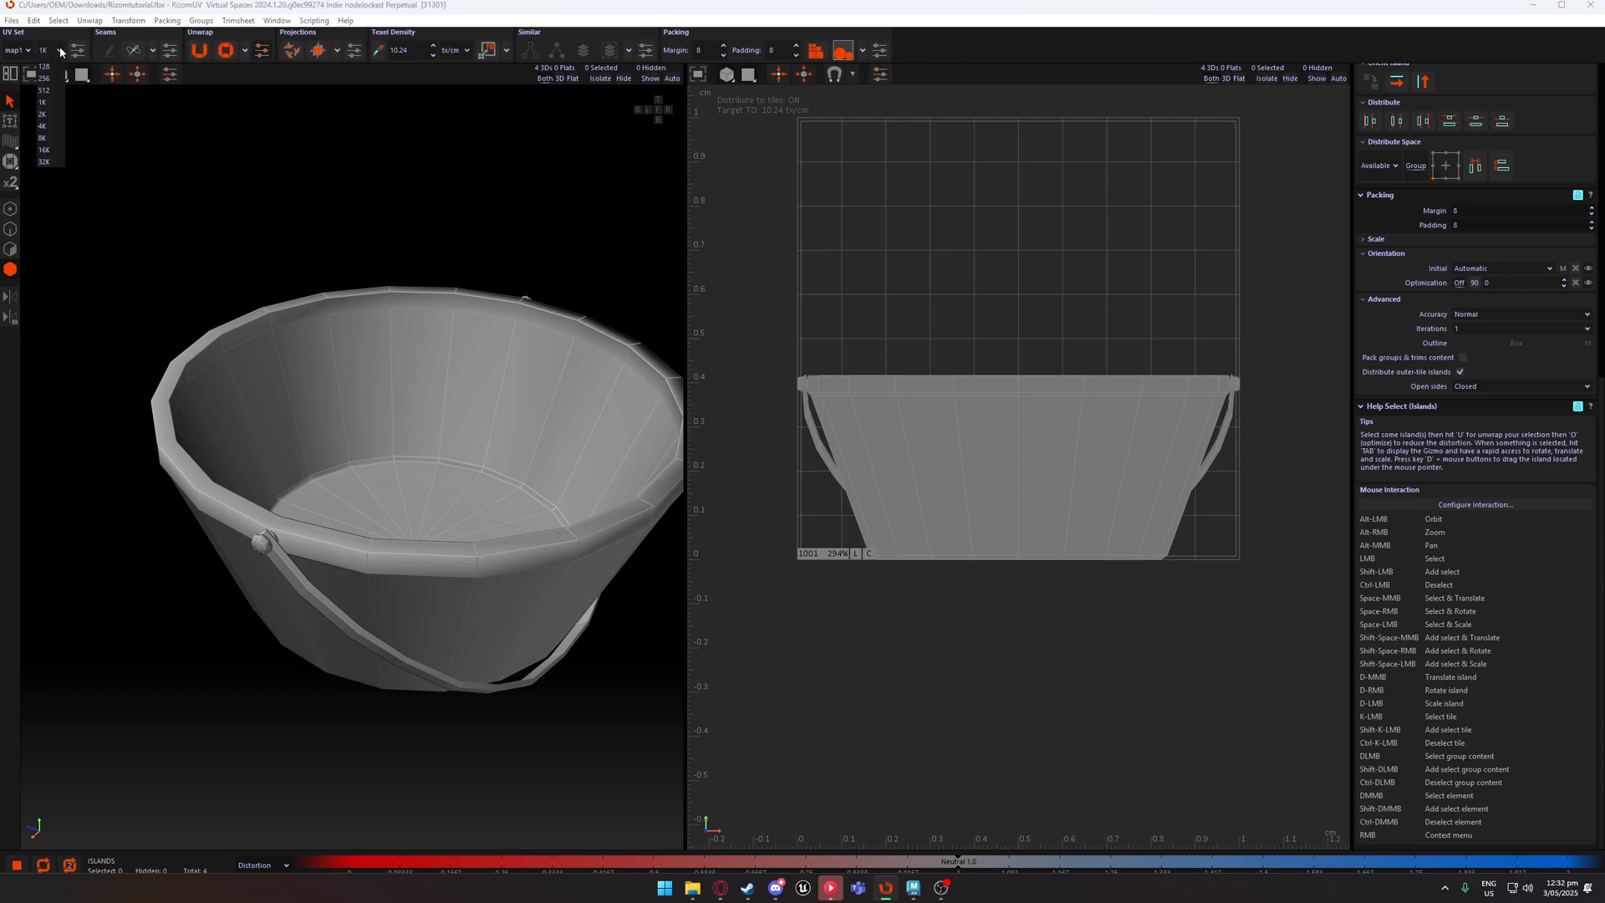
{"action": "left_click", "coordinate": [53, 115]}
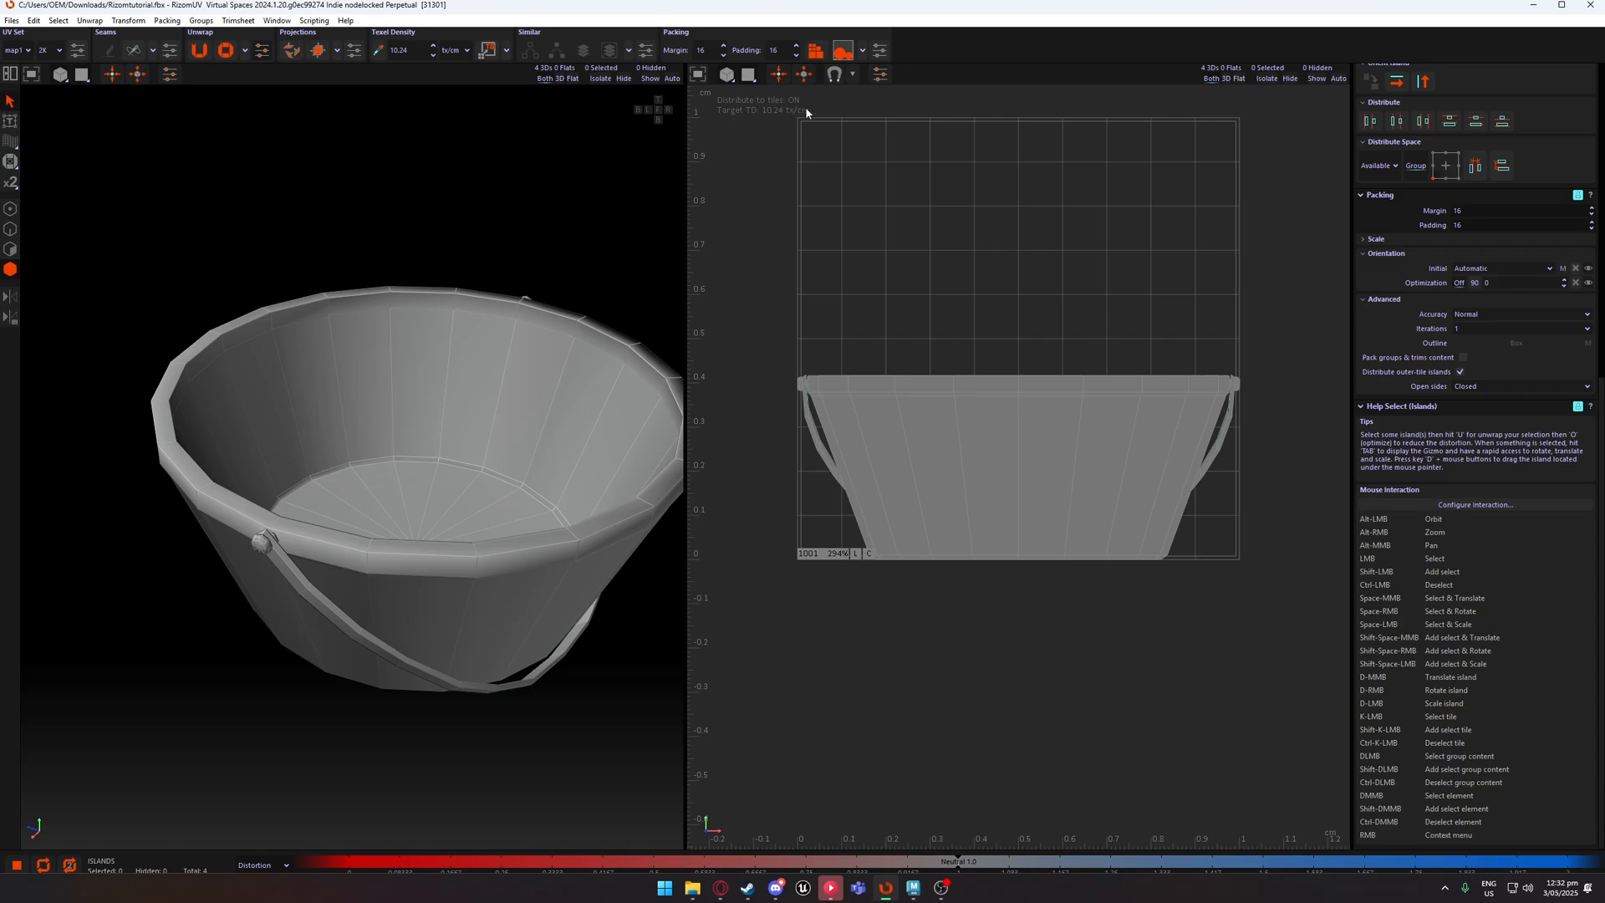
{"action": "left_click", "coordinate": [59, 50]}
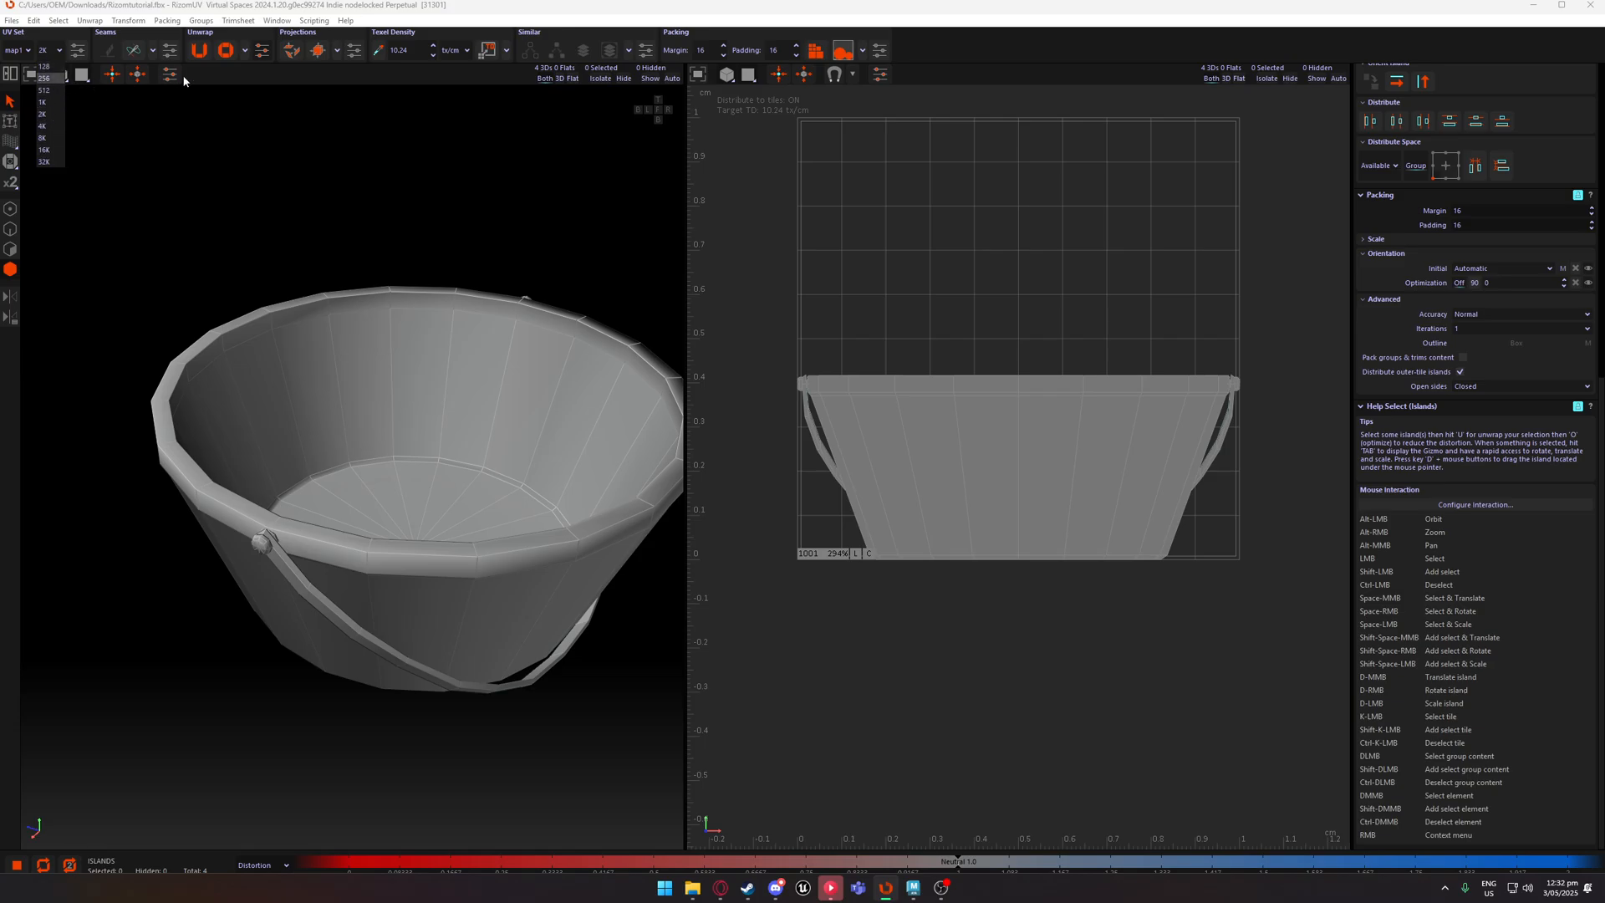
{"action": "left_click", "coordinate": [262, 75]}
{"action": "left_click", "coordinate": [46, 50]}
{"action": "left_click", "coordinate": [255, 81]}
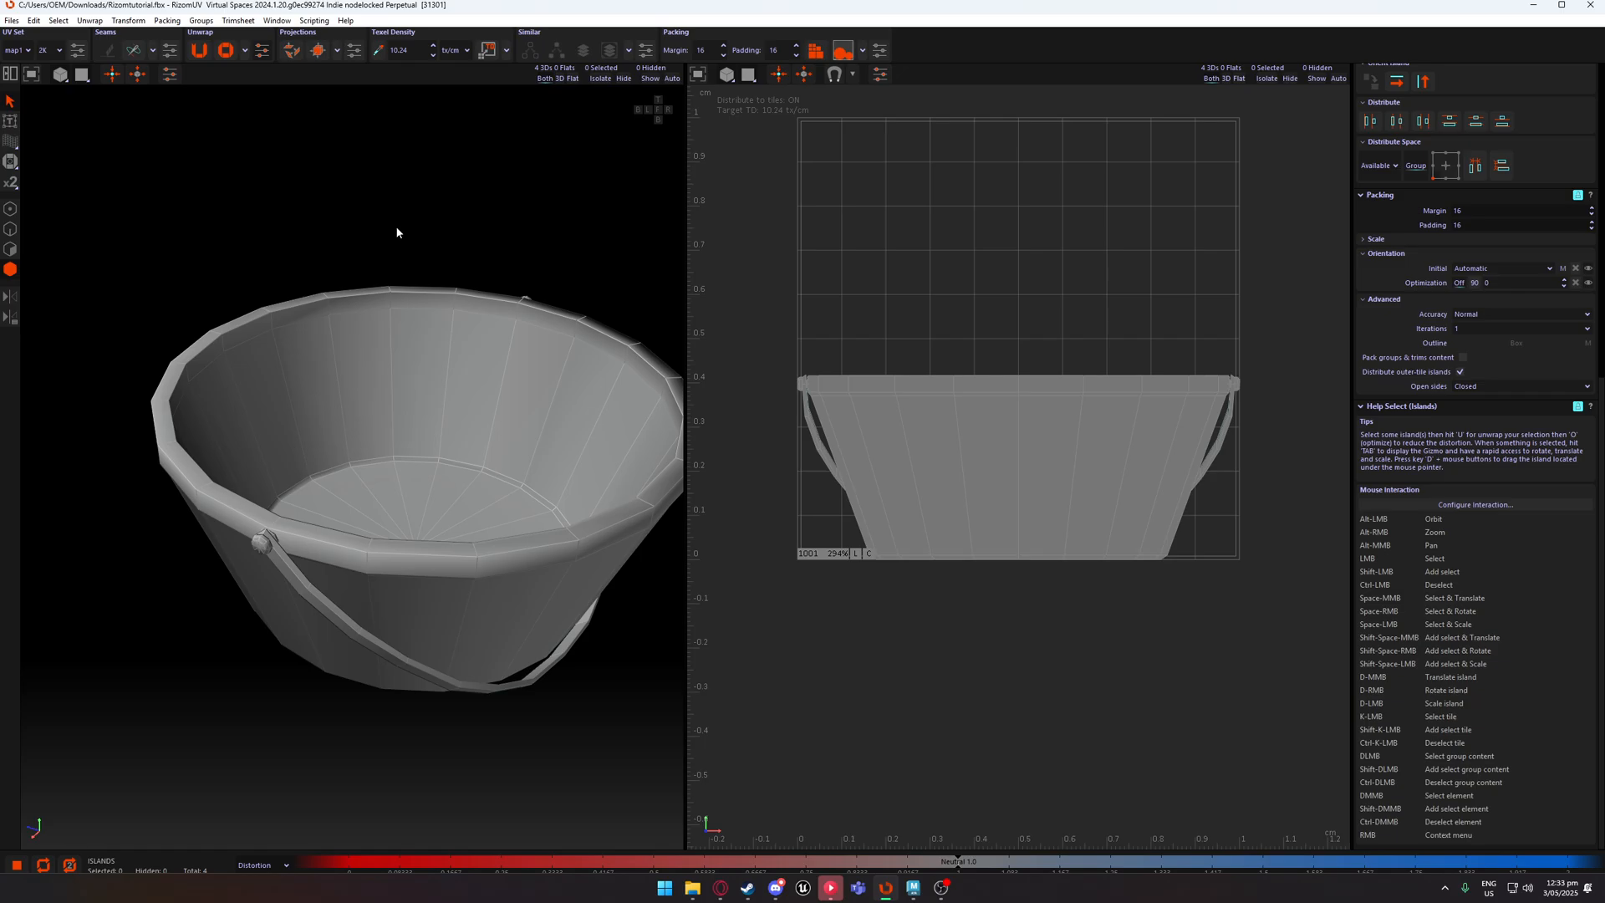
Select the upper and lower edge loops bounding the bucket's inner rim band in edge mode.
{"action": "scroll", "coordinate": [355, 265], "scroll_direction": "up", "scroll_amount": 3}
{"action": "scroll", "coordinate": [358, 268], "scroll_direction": "down", "scroll_amount": 1}
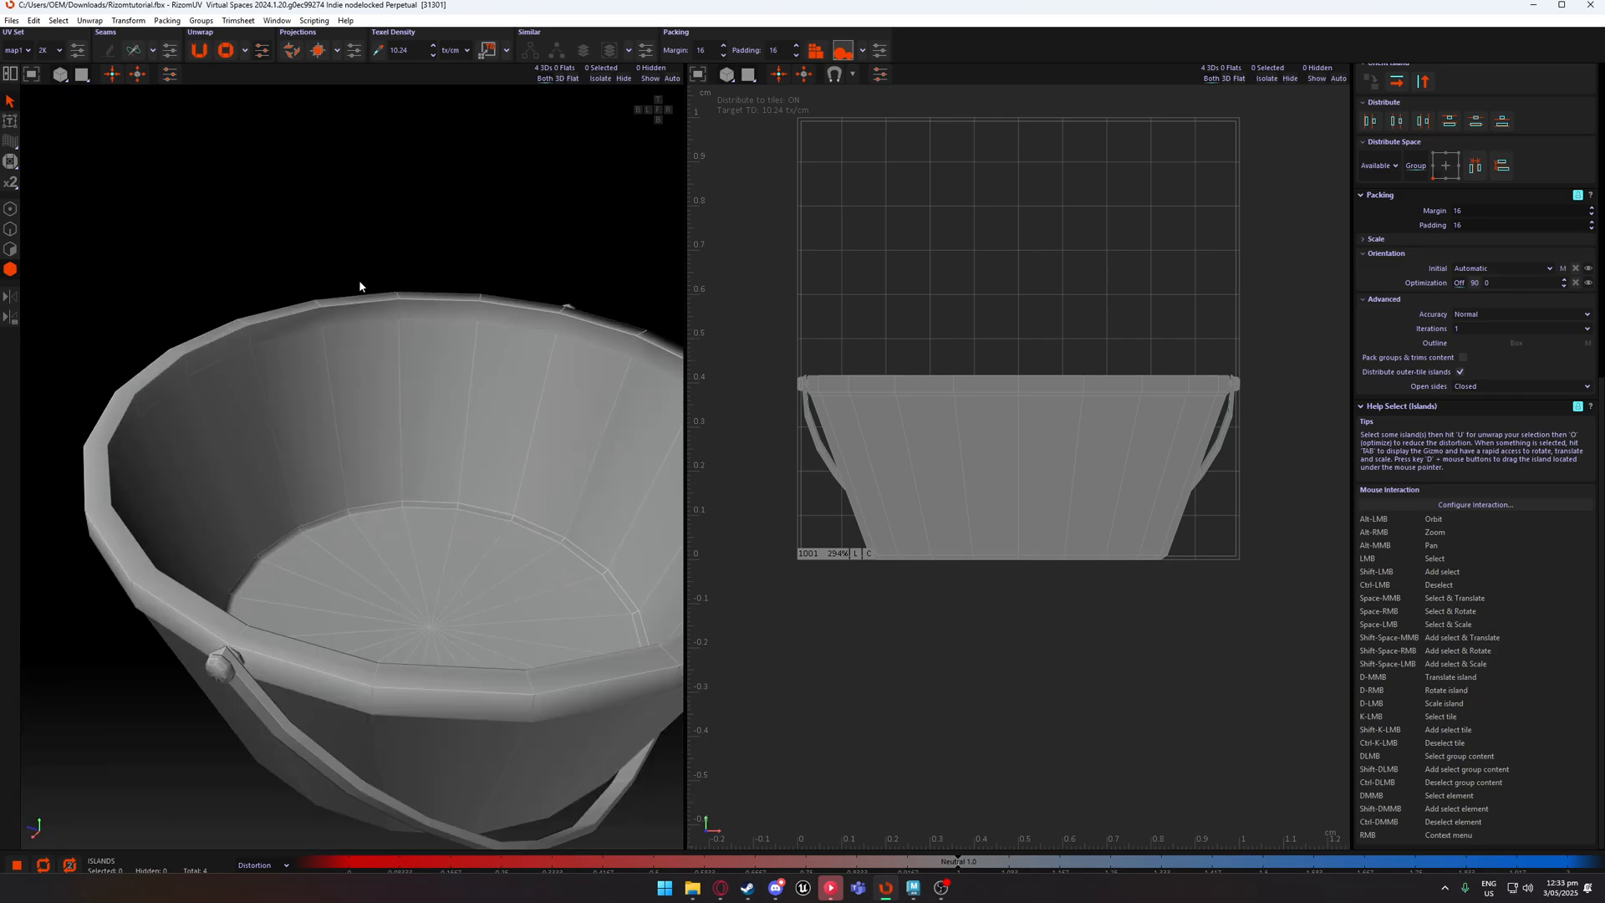
{"action": "key", "text": "F2"}
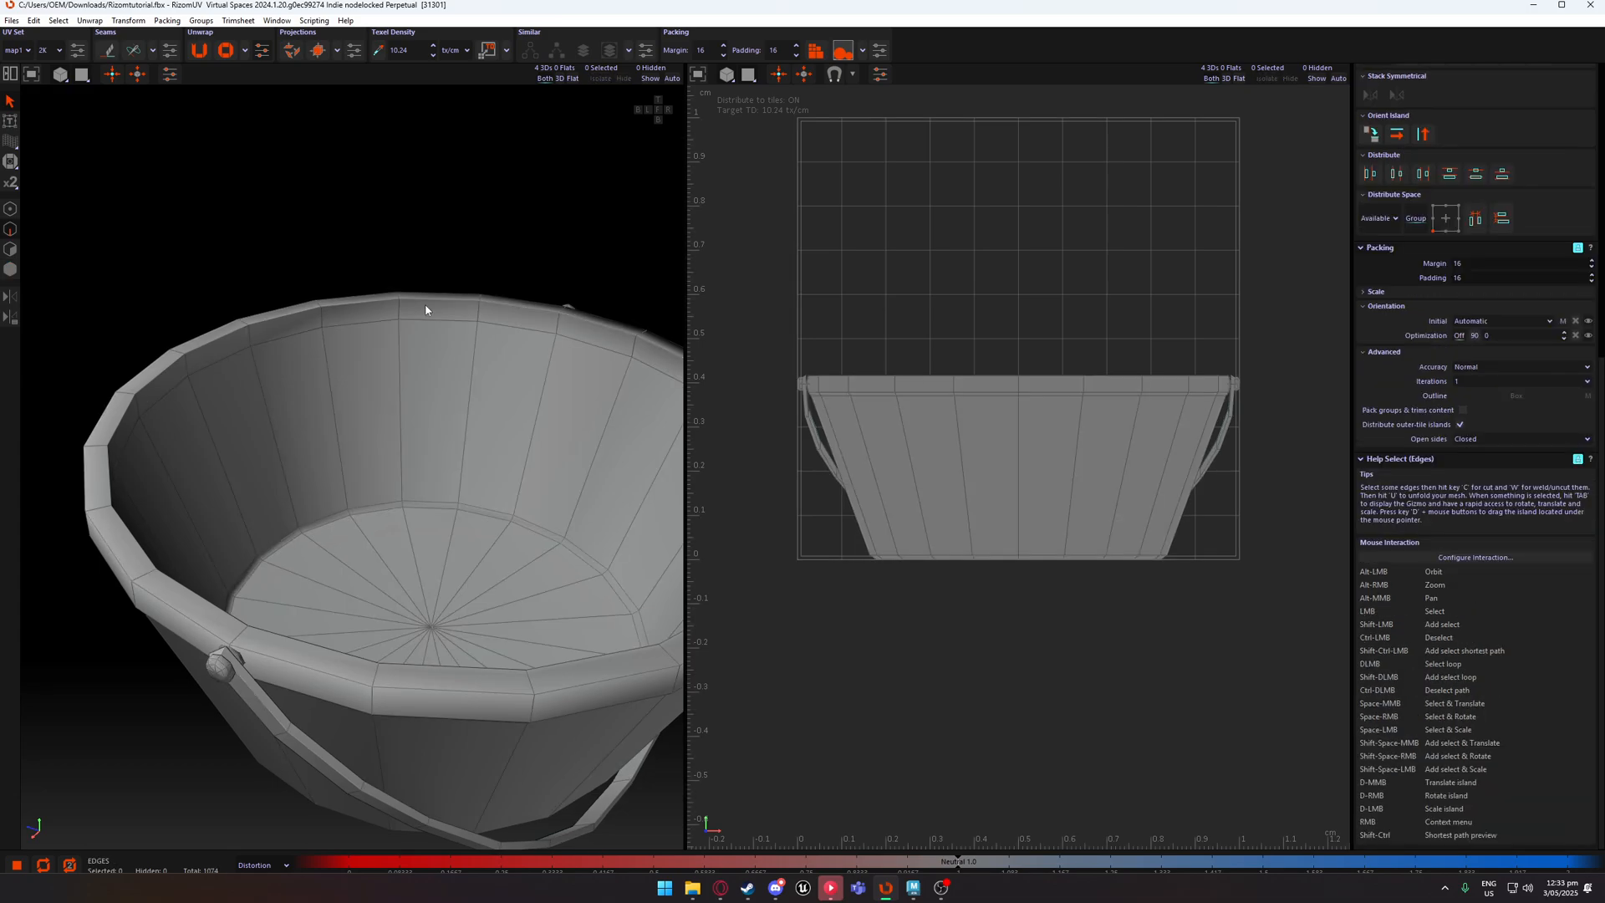
{"action": "double_click", "coordinate": [424, 304]}
{"action": "left_click_drag", "start_coordinate": [425, 304], "coordinate": [410, 255], "text": "alt"}
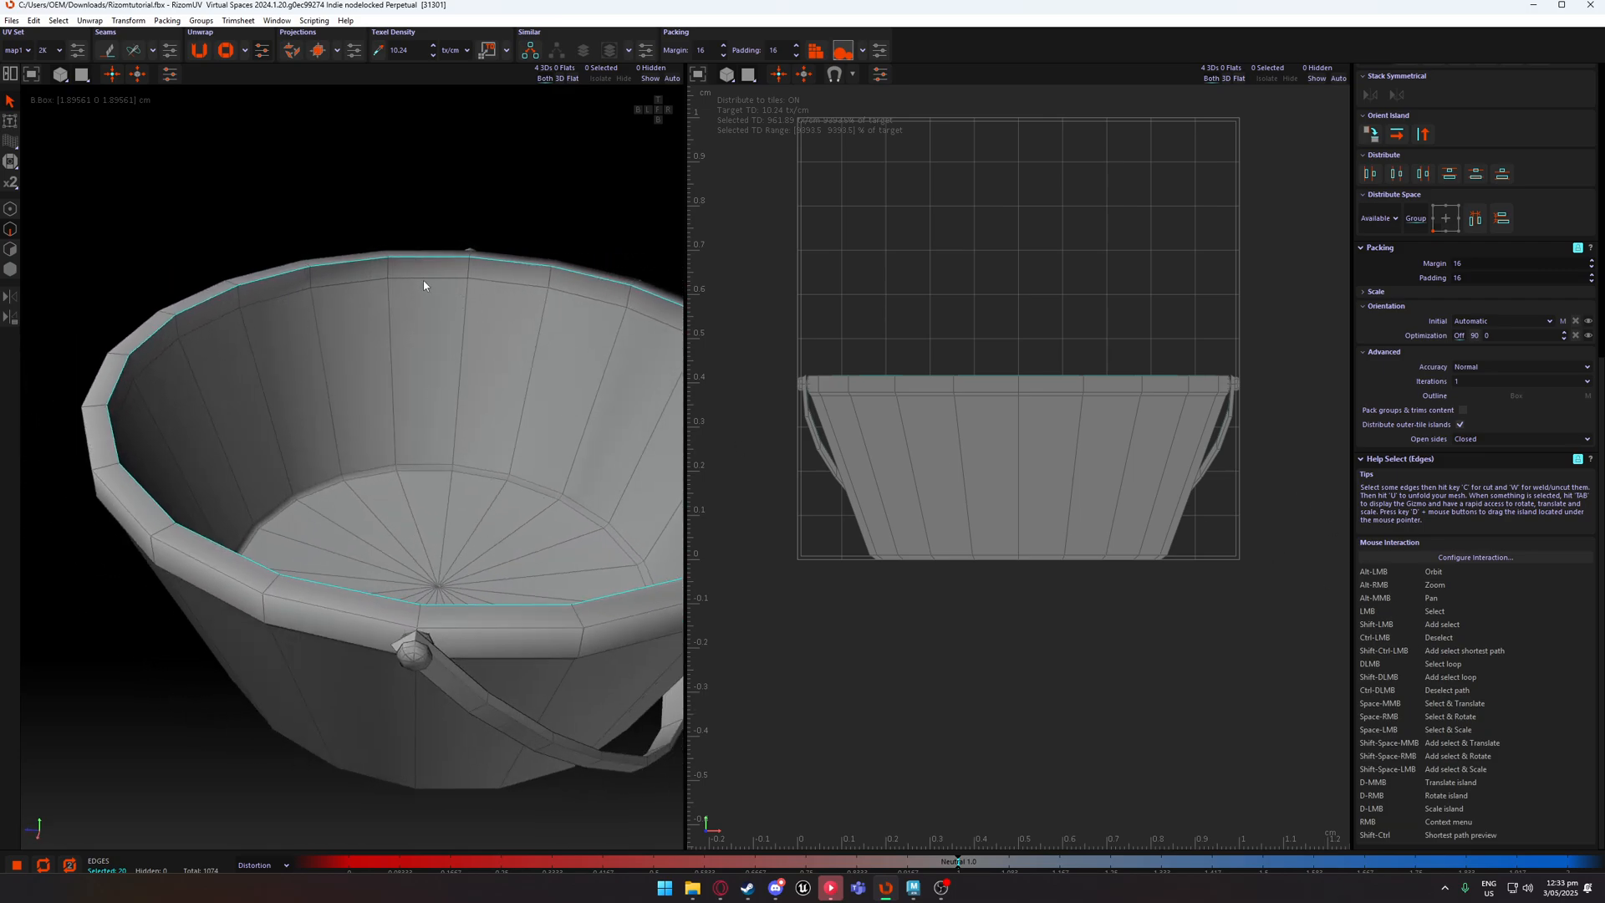
{"action": "double_click", "coordinate": [416, 283], "text": "shift"}
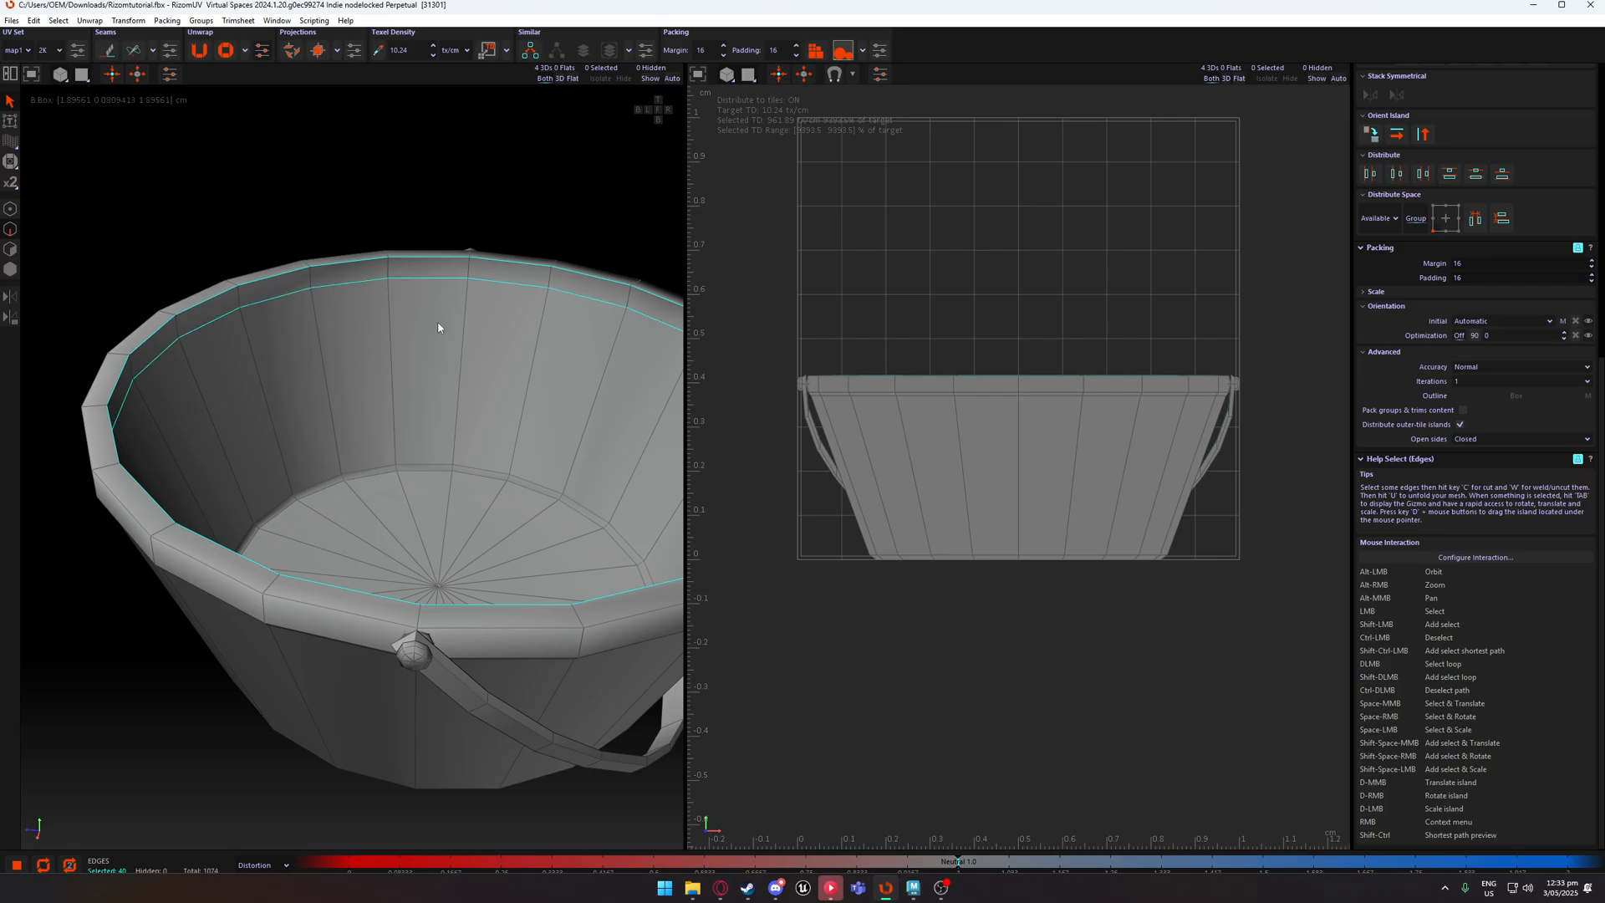
{"action": "left_click_drag", "start_coordinate": [437, 326], "coordinate": [504, 223], "text": "alt"}
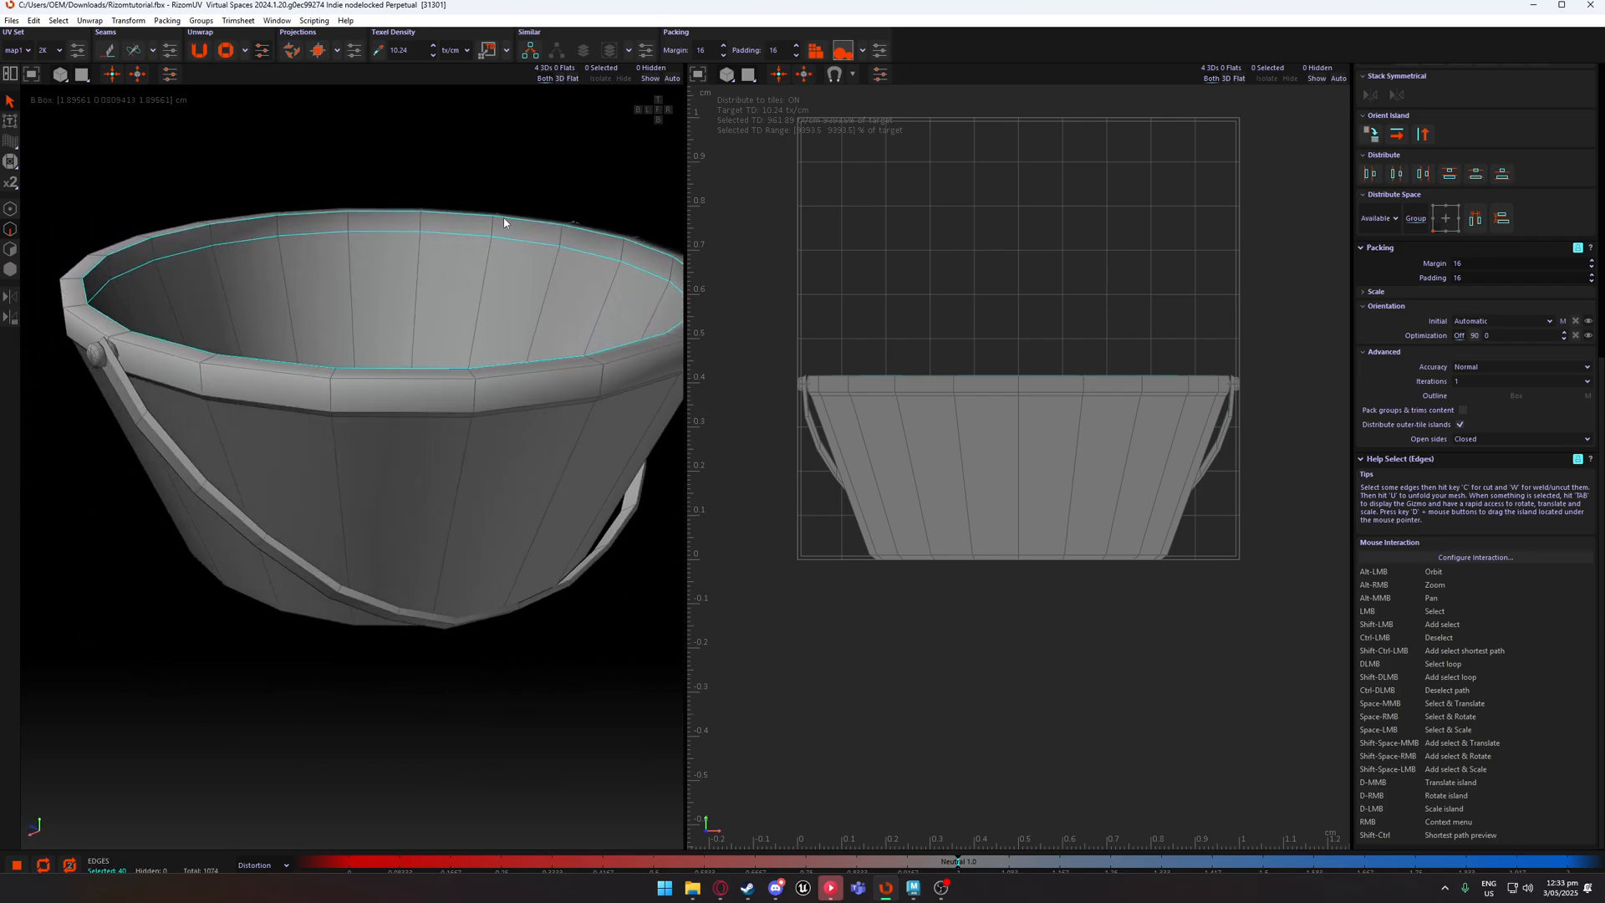
Cut the two selected inner rim loops, and weld the lower loop back together.
{"action": "left_click", "coordinate": [107, 56]}
{"action": "left_click_drag", "start_coordinate": [477, 165], "coordinate": [535, 276], "text": "alt"}
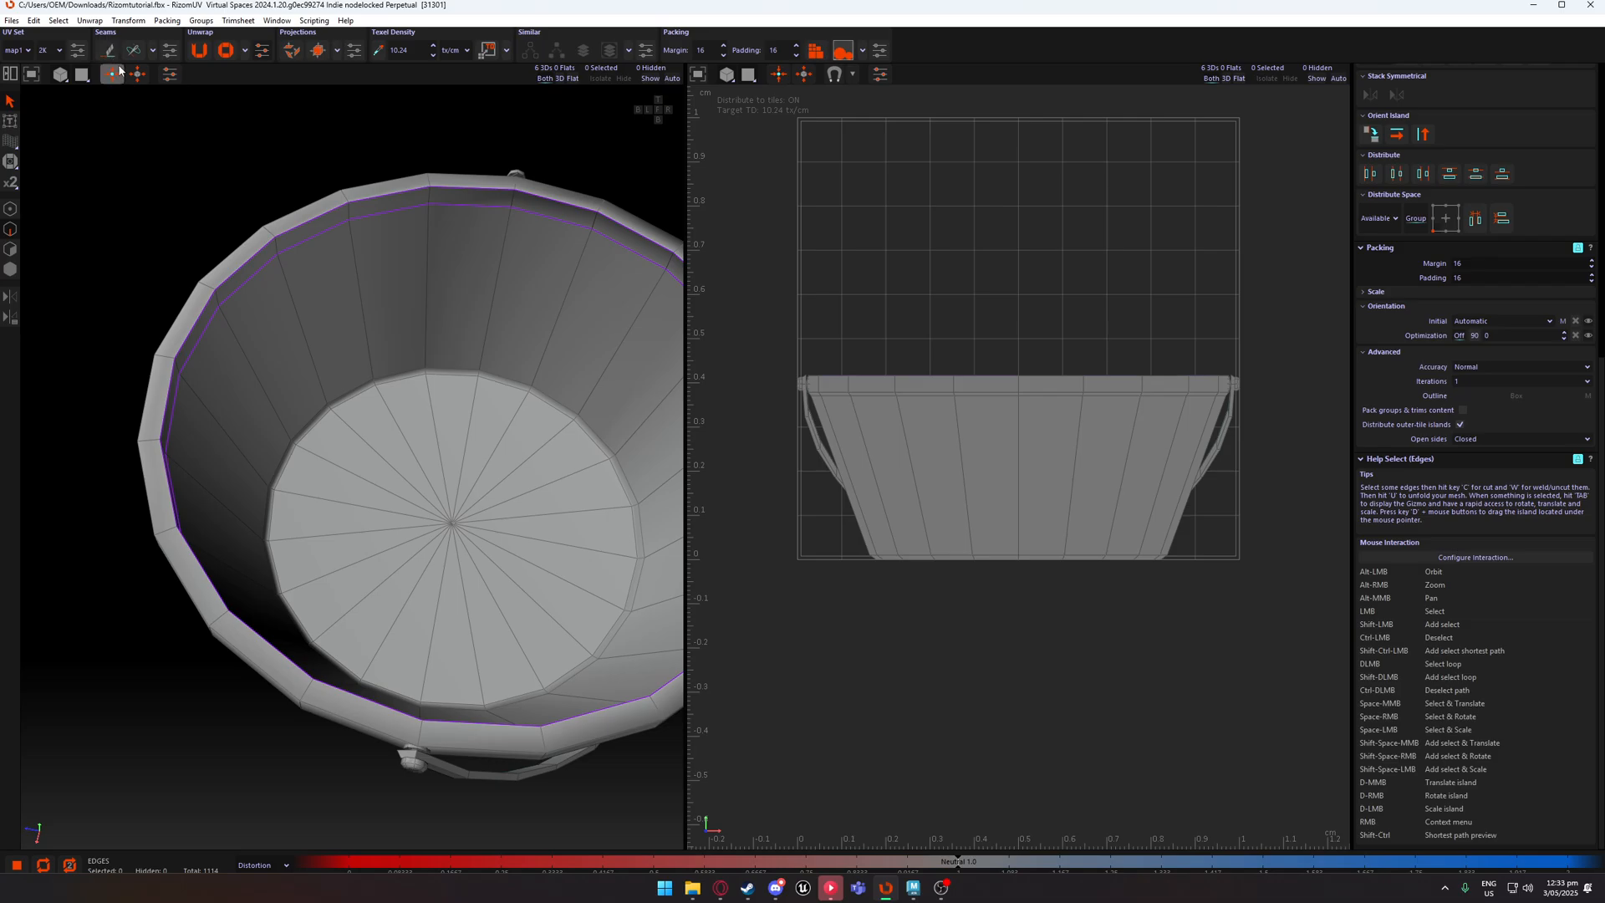
{"action": "double_click", "coordinate": [445, 207]}
{"action": "left_click_drag", "start_coordinate": [446, 208], "coordinate": [419, 175], "text": "alt"}
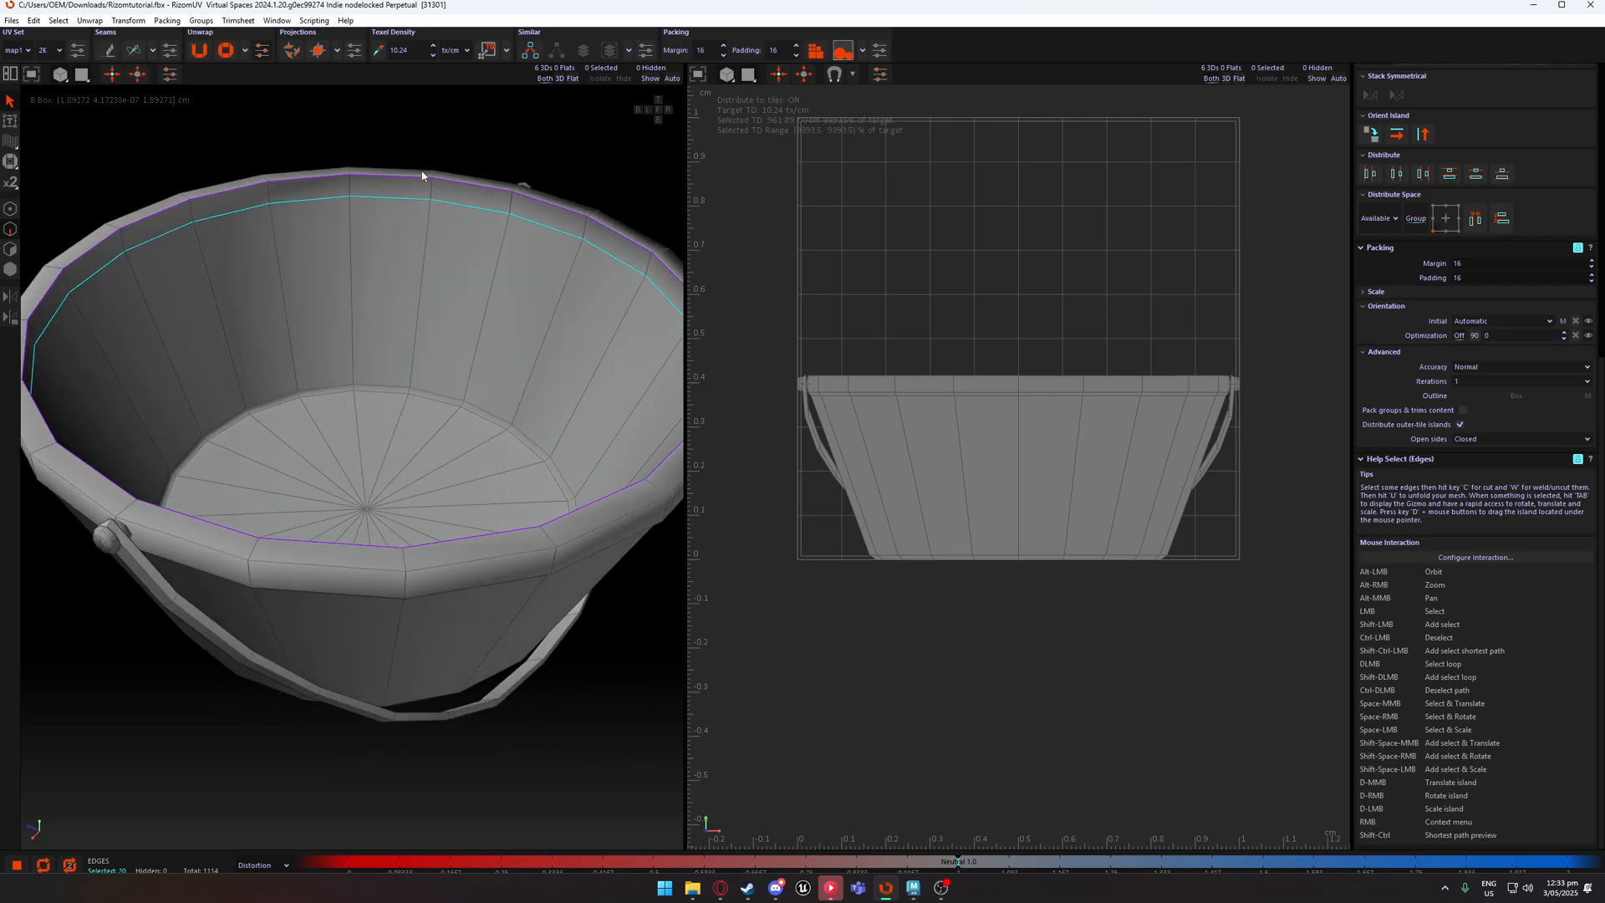
{"action": "left_click", "coordinate": [136, 53]}
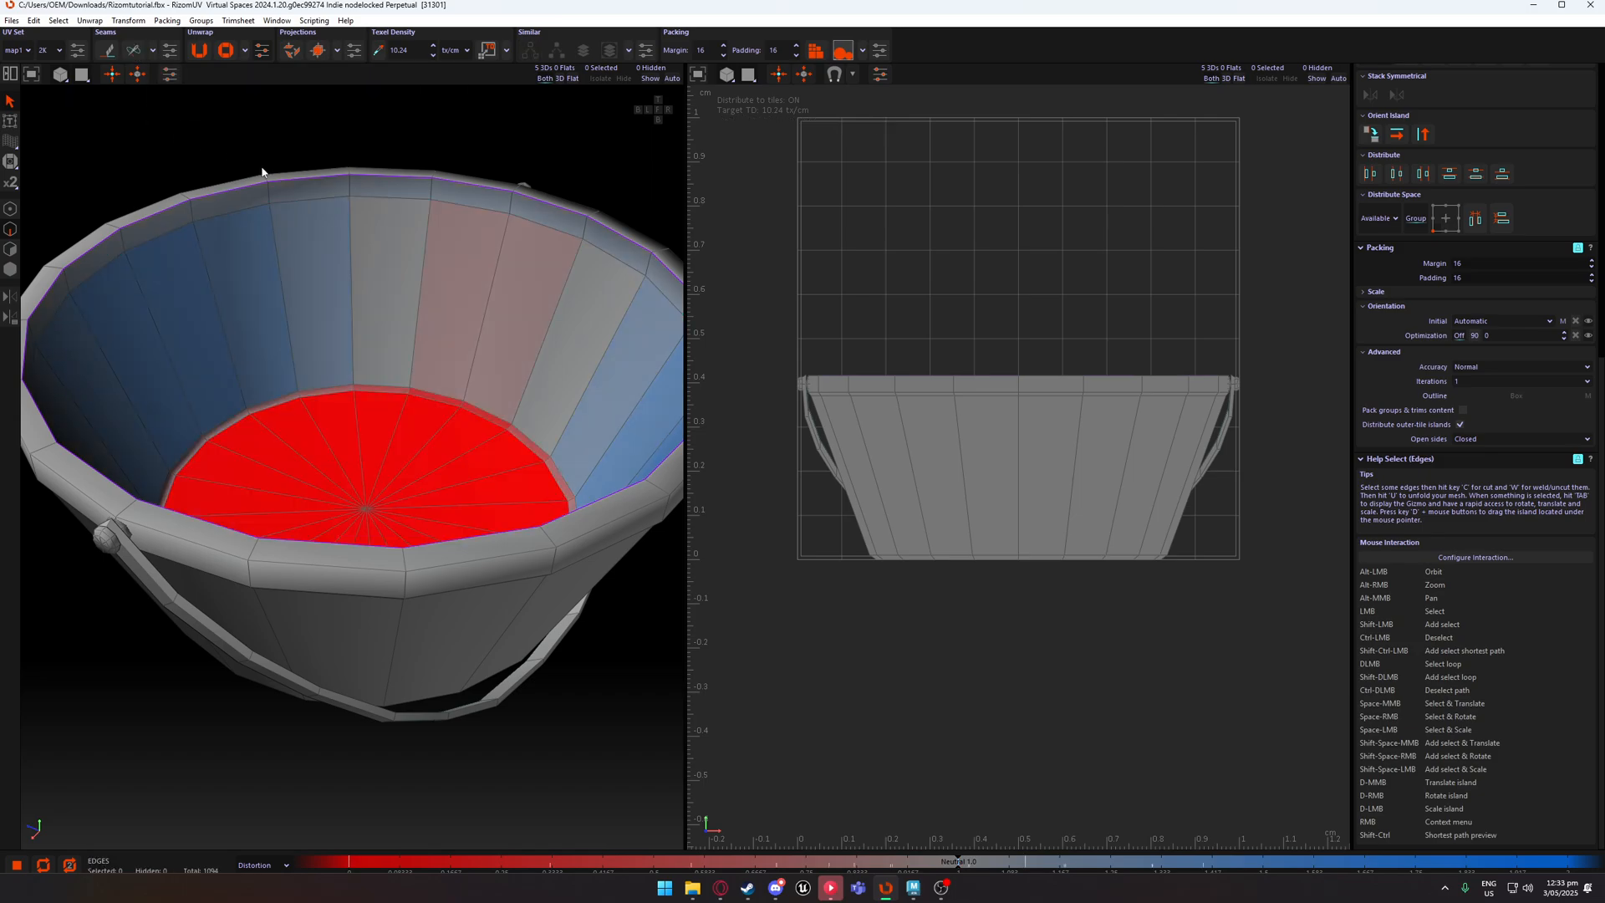
Cut the bucket along the lower edge loop of the inner rim band.
{"action": "mouse_move", "coordinate": [494, 172]}
{"action": "left_mouse_down", "text": "alt"}
{"action": "mouse_move", "coordinate": [545, 162]}
{"action": "mouse_move", "coordinate": [489, 203]}
{"action": "left_mouse_up", "text": "alt"}
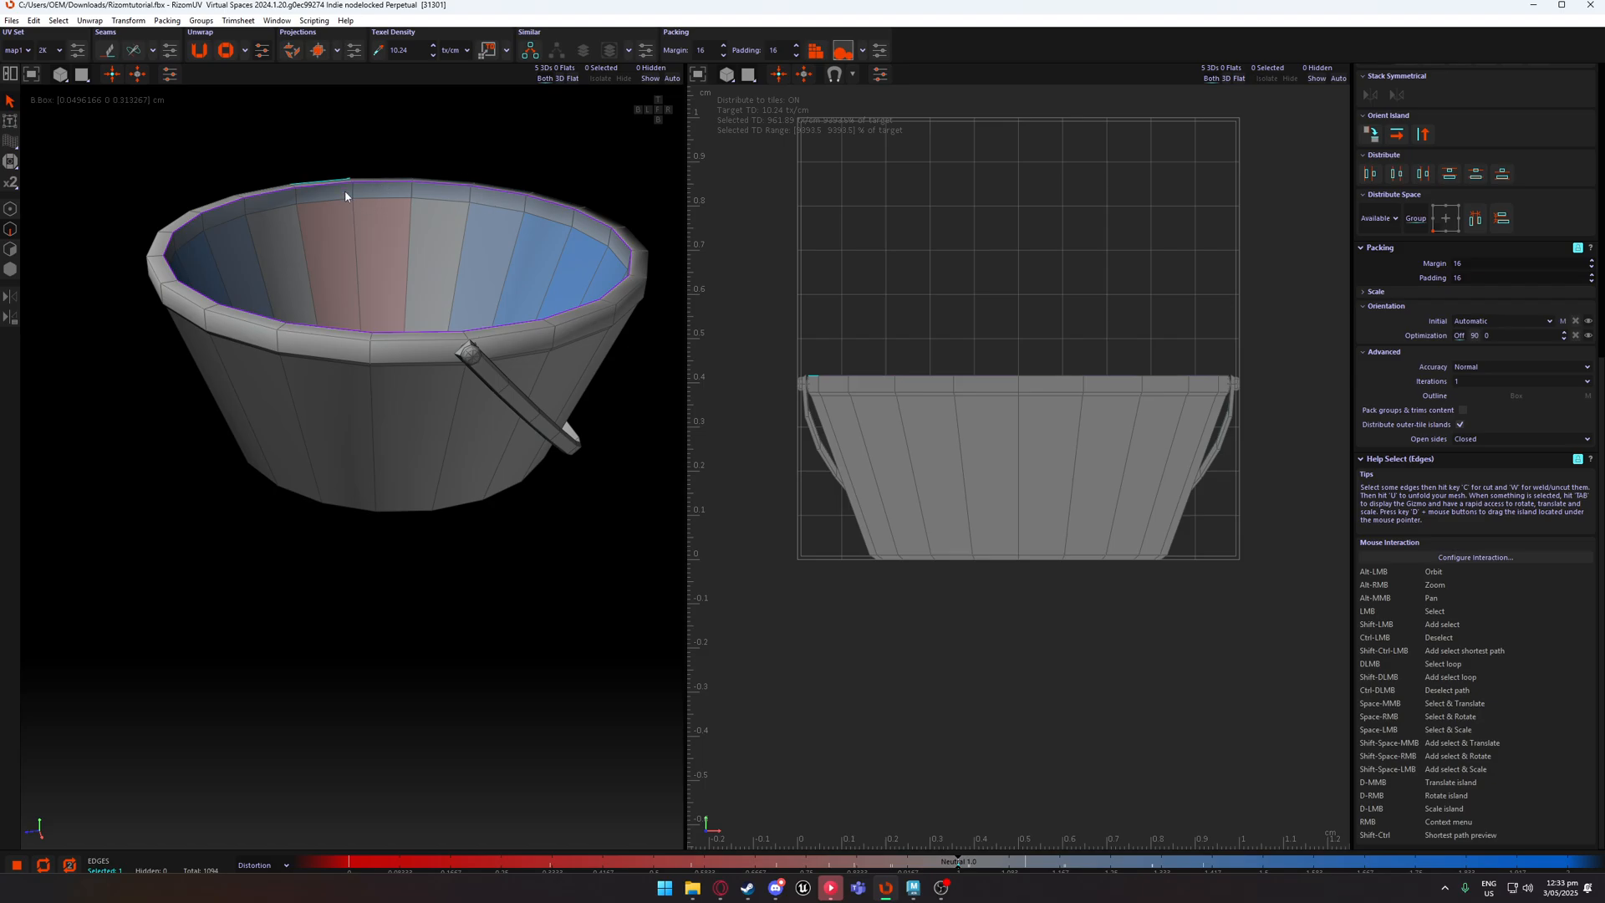
{"action": "scroll", "coordinate": [376, 200], "scroll_direction": "up", "scroll_amount": 5}
{"action": "left_click", "coordinate": [516, 205]}
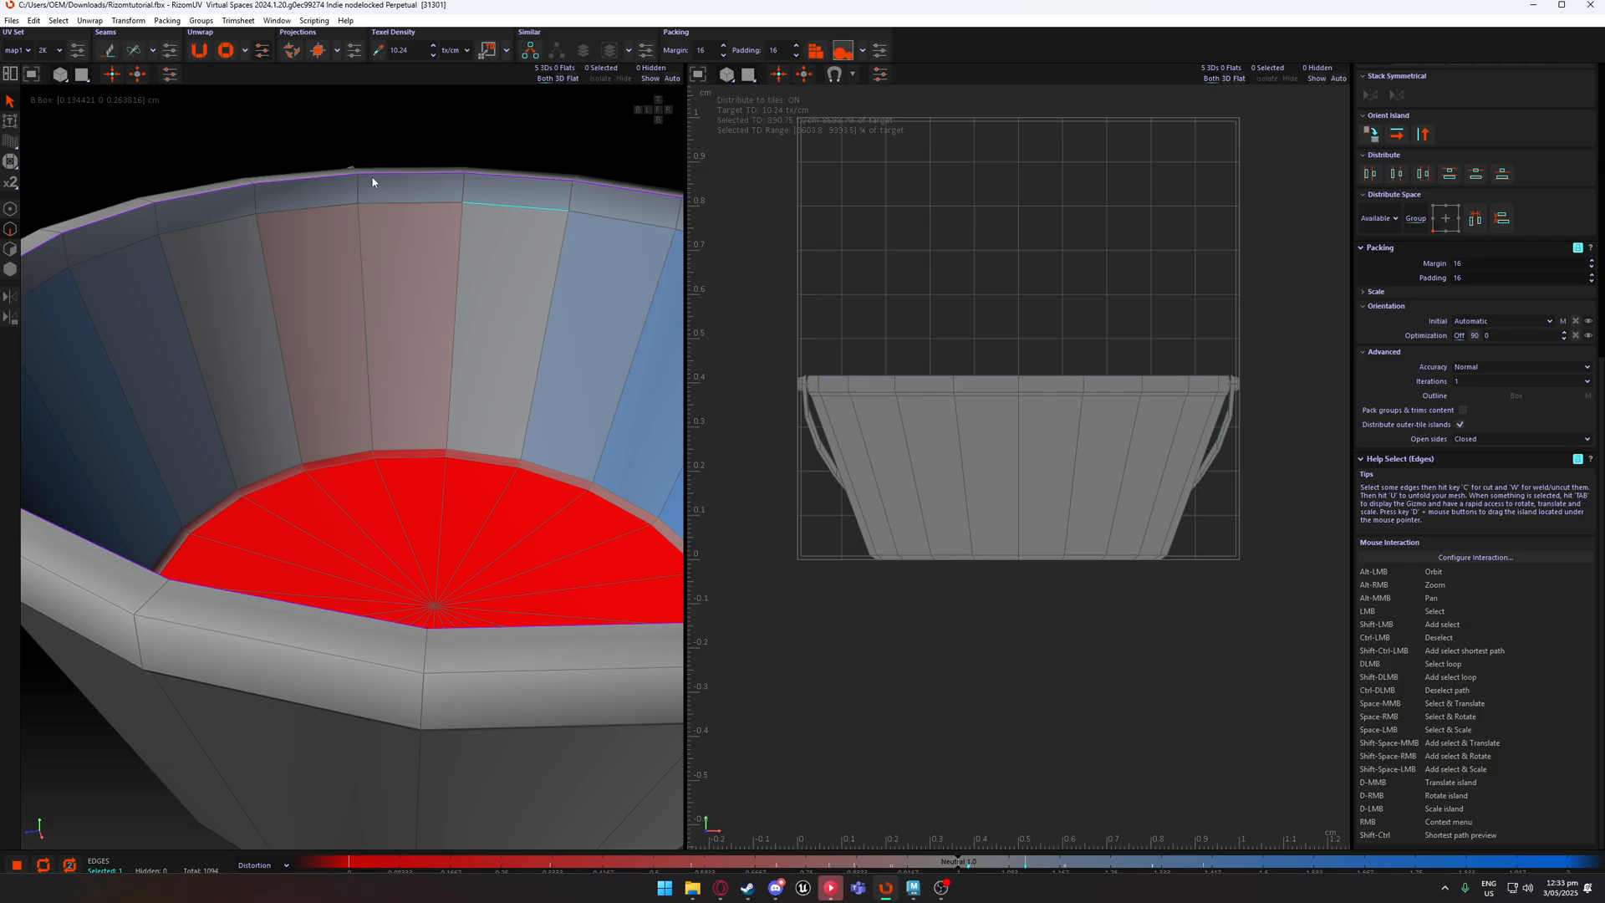
{"action": "double_click", "coordinate": [495, 207]}
{"action": "key", "text": "c"}
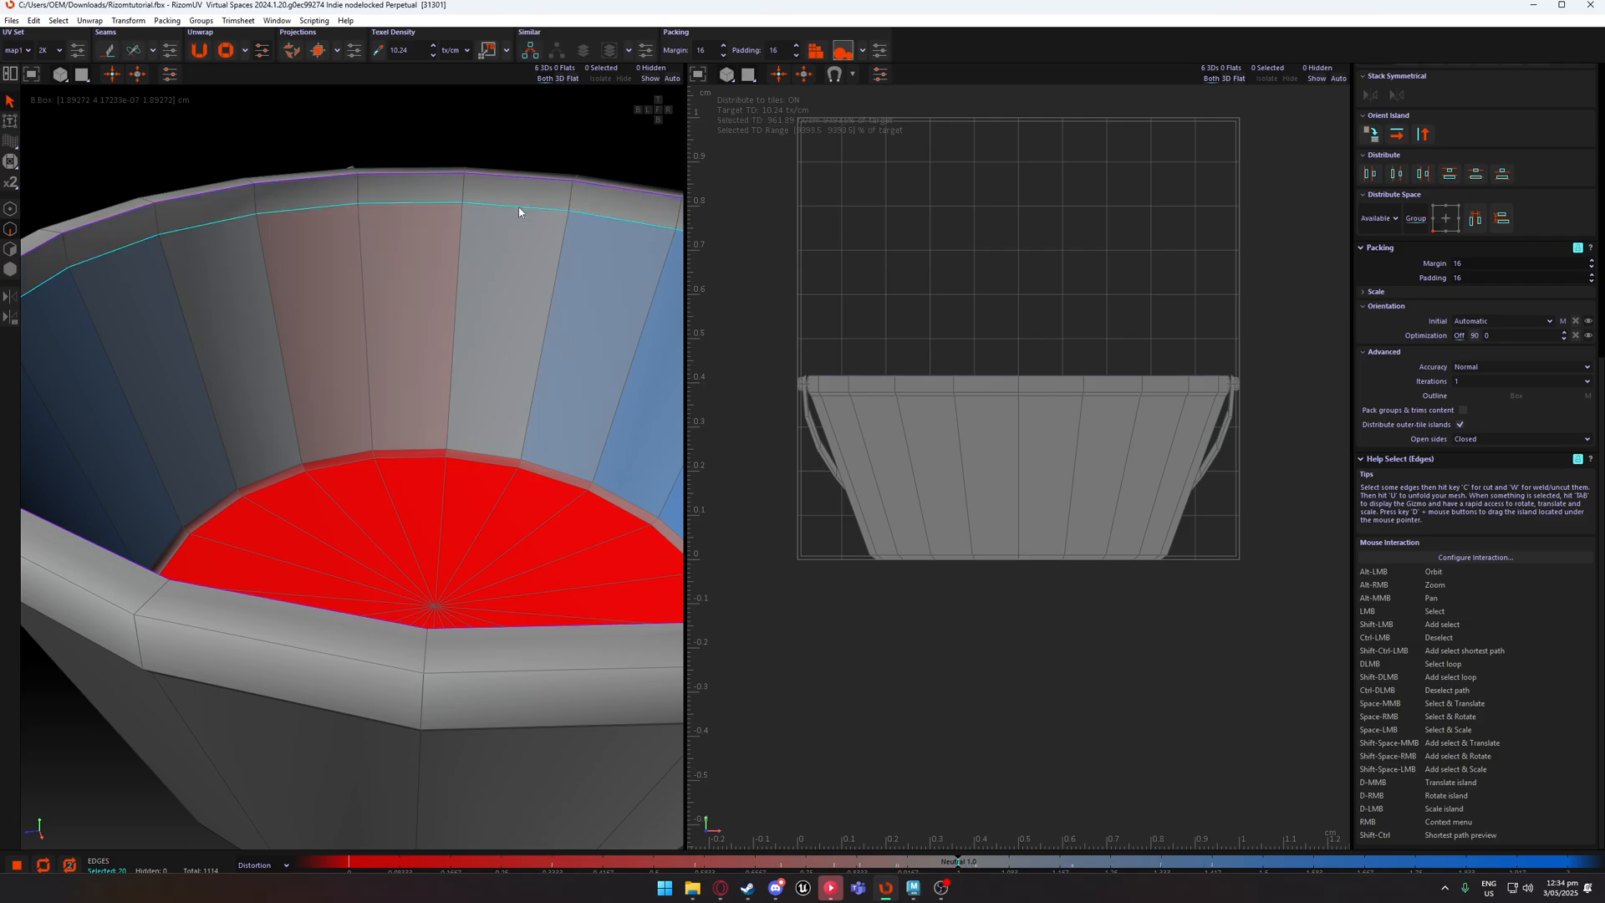
Undo the lower loop cut and weld the seam along the upper inner rim loop.
{"action": "key", "text": "ctrl+z"}
{"action": "double_click", "coordinate": [507, 177]}
{"action": "key", "text": "w"}
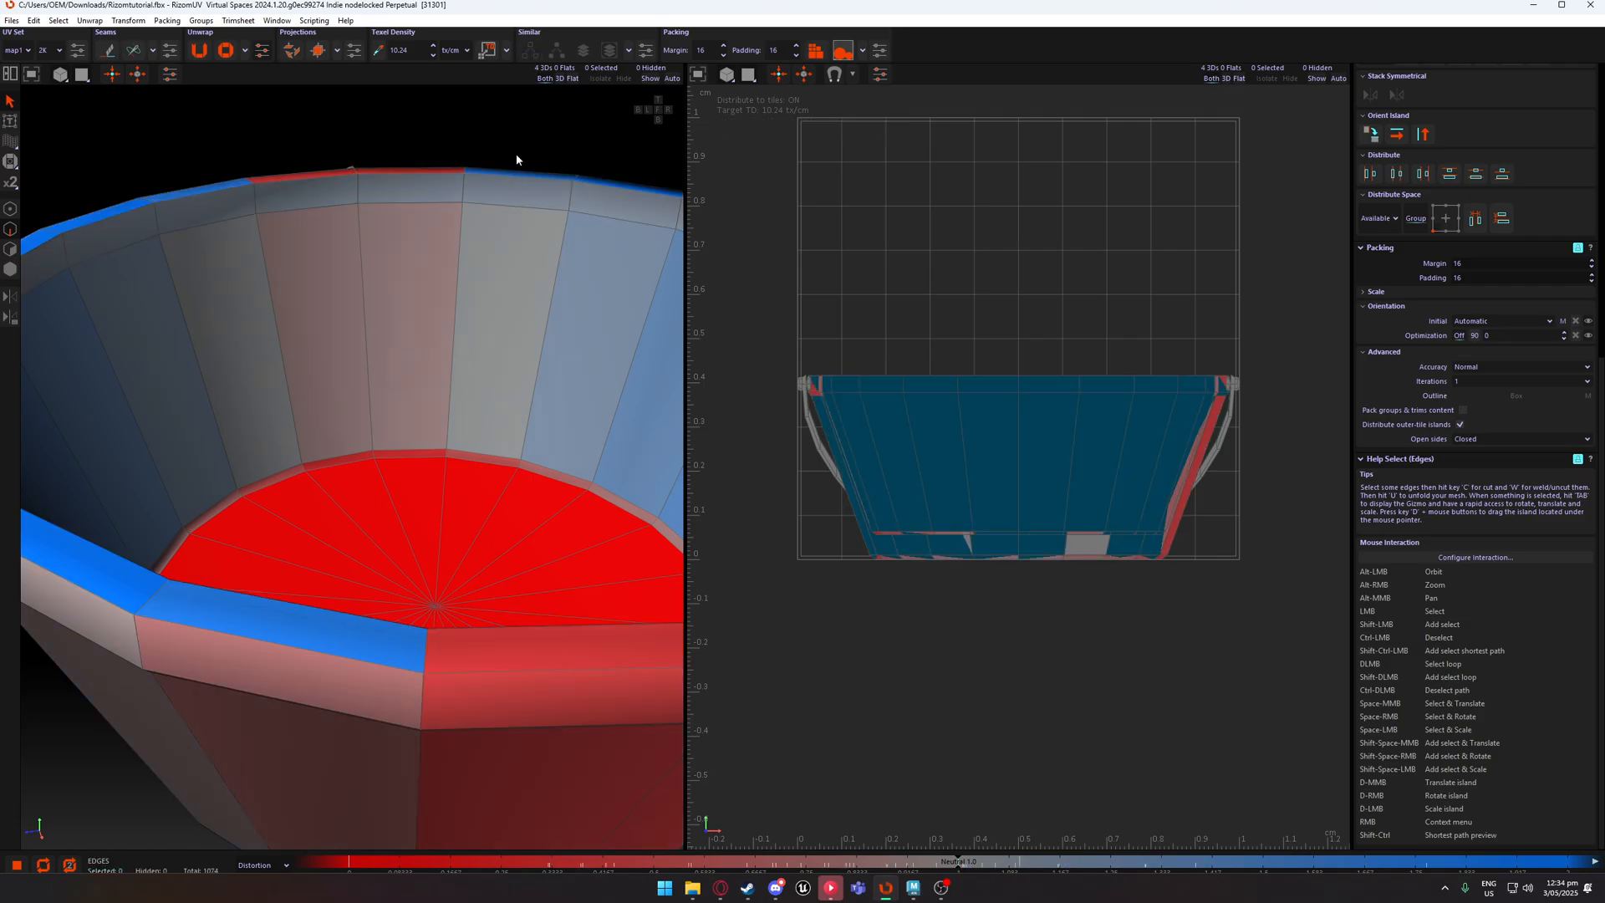
Examine the distortion colouring on the bucket and the list of available colour display modes.
{"action": "left_click_drag", "start_coordinate": [516, 156], "coordinate": [497, 587], "text": "alt"}
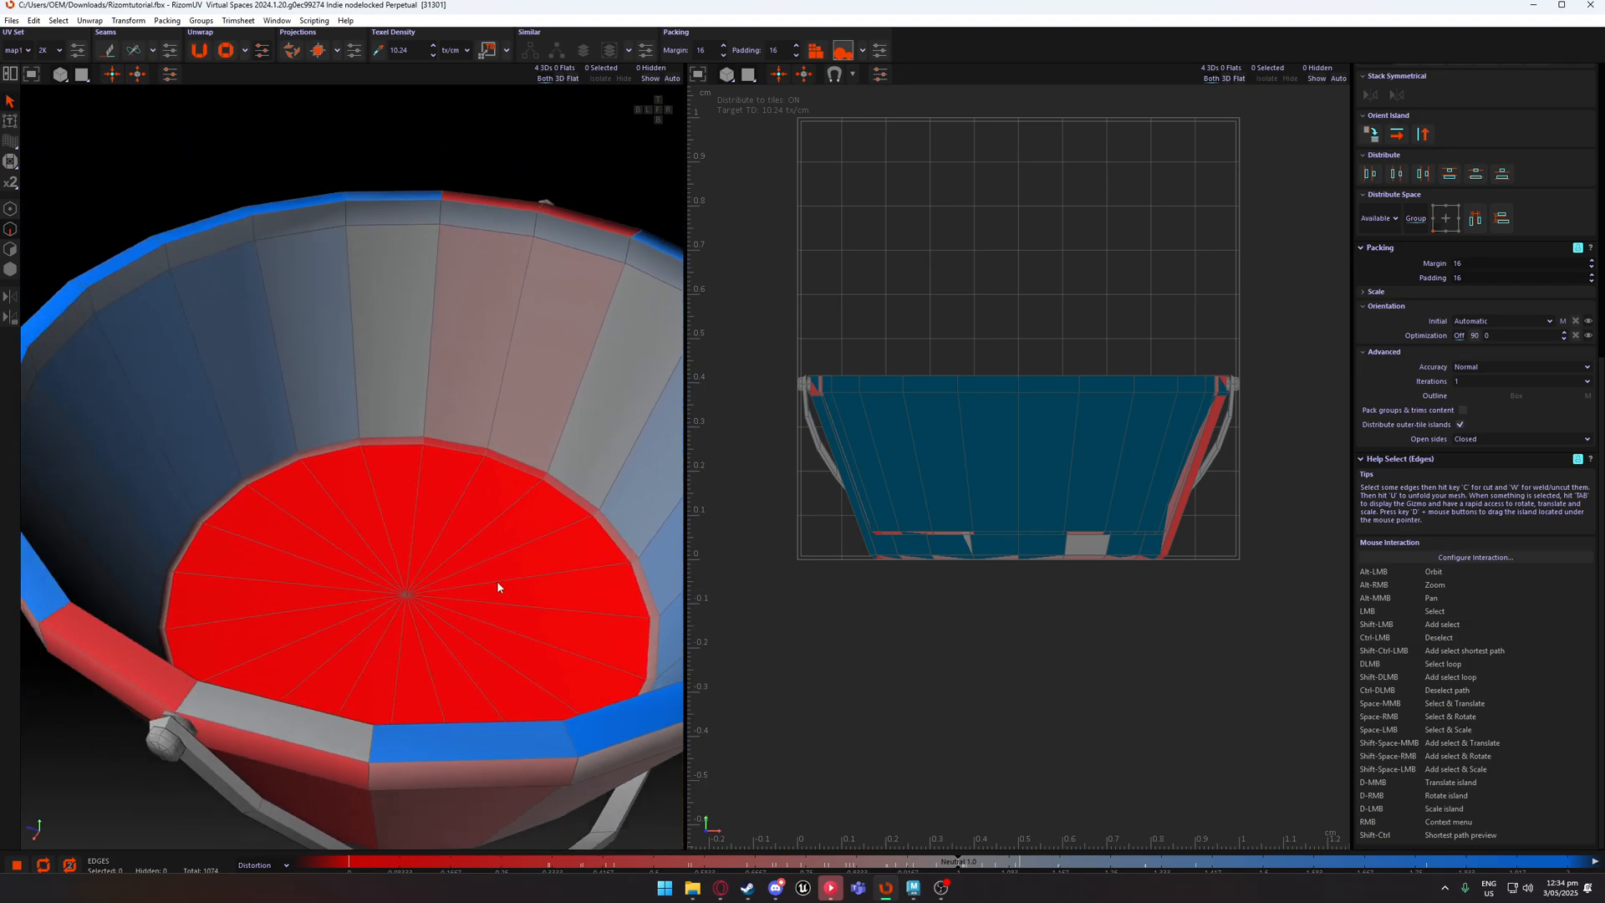
{"action": "left_click_drag", "start_coordinate": [377, 558], "coordinate": [366, 589], "text": "alt"}
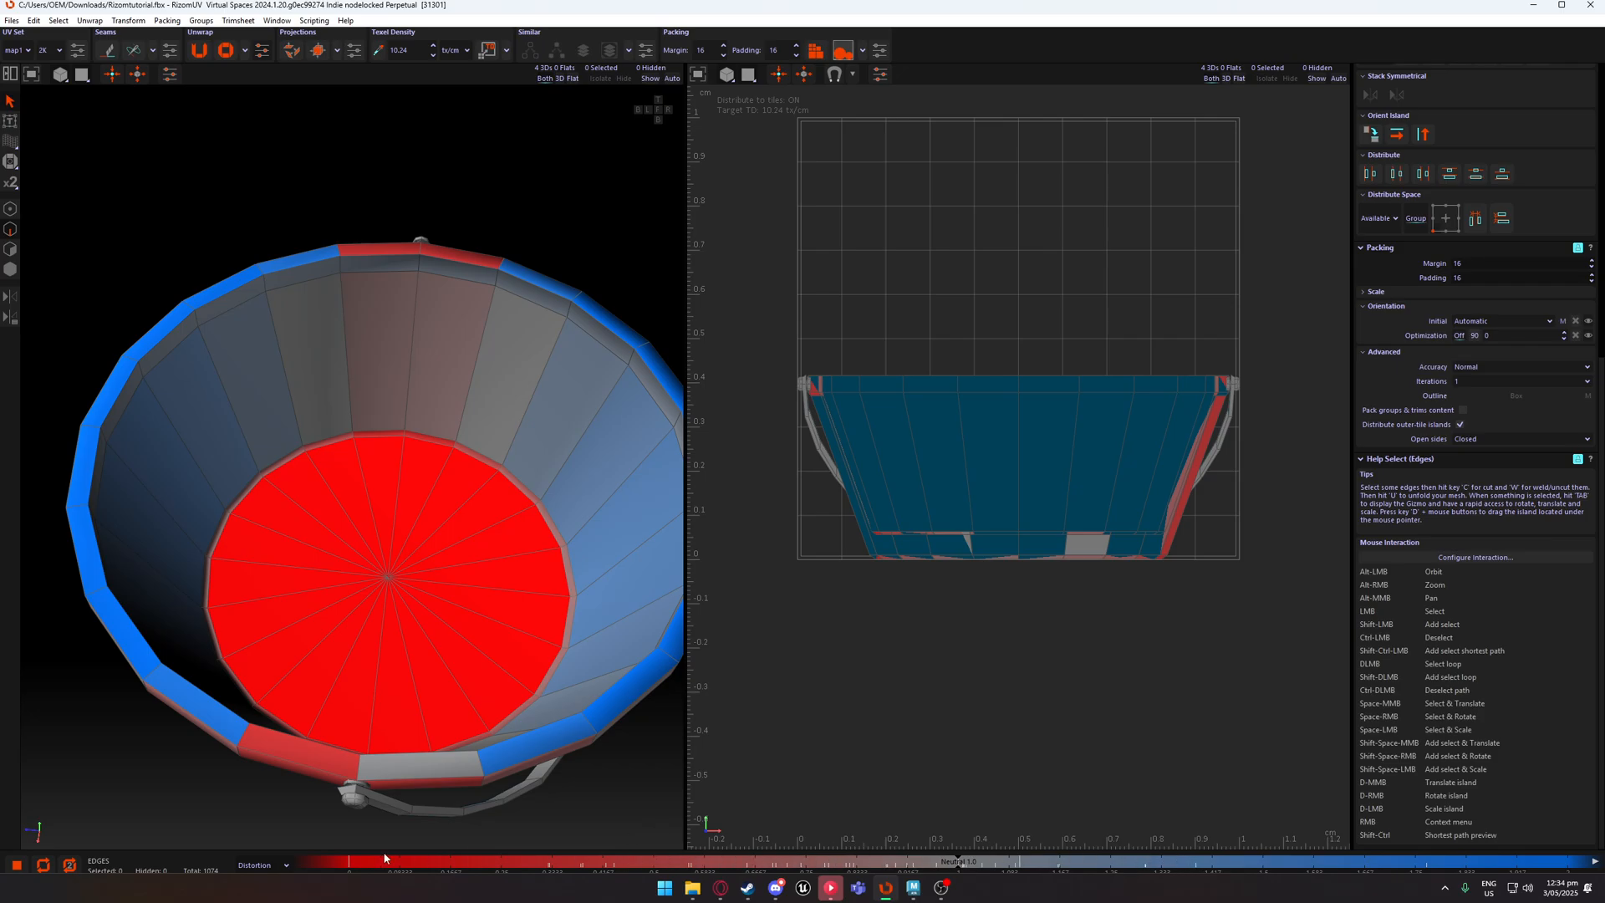
{"action": "left_click", "coordinate": [286, 863]}
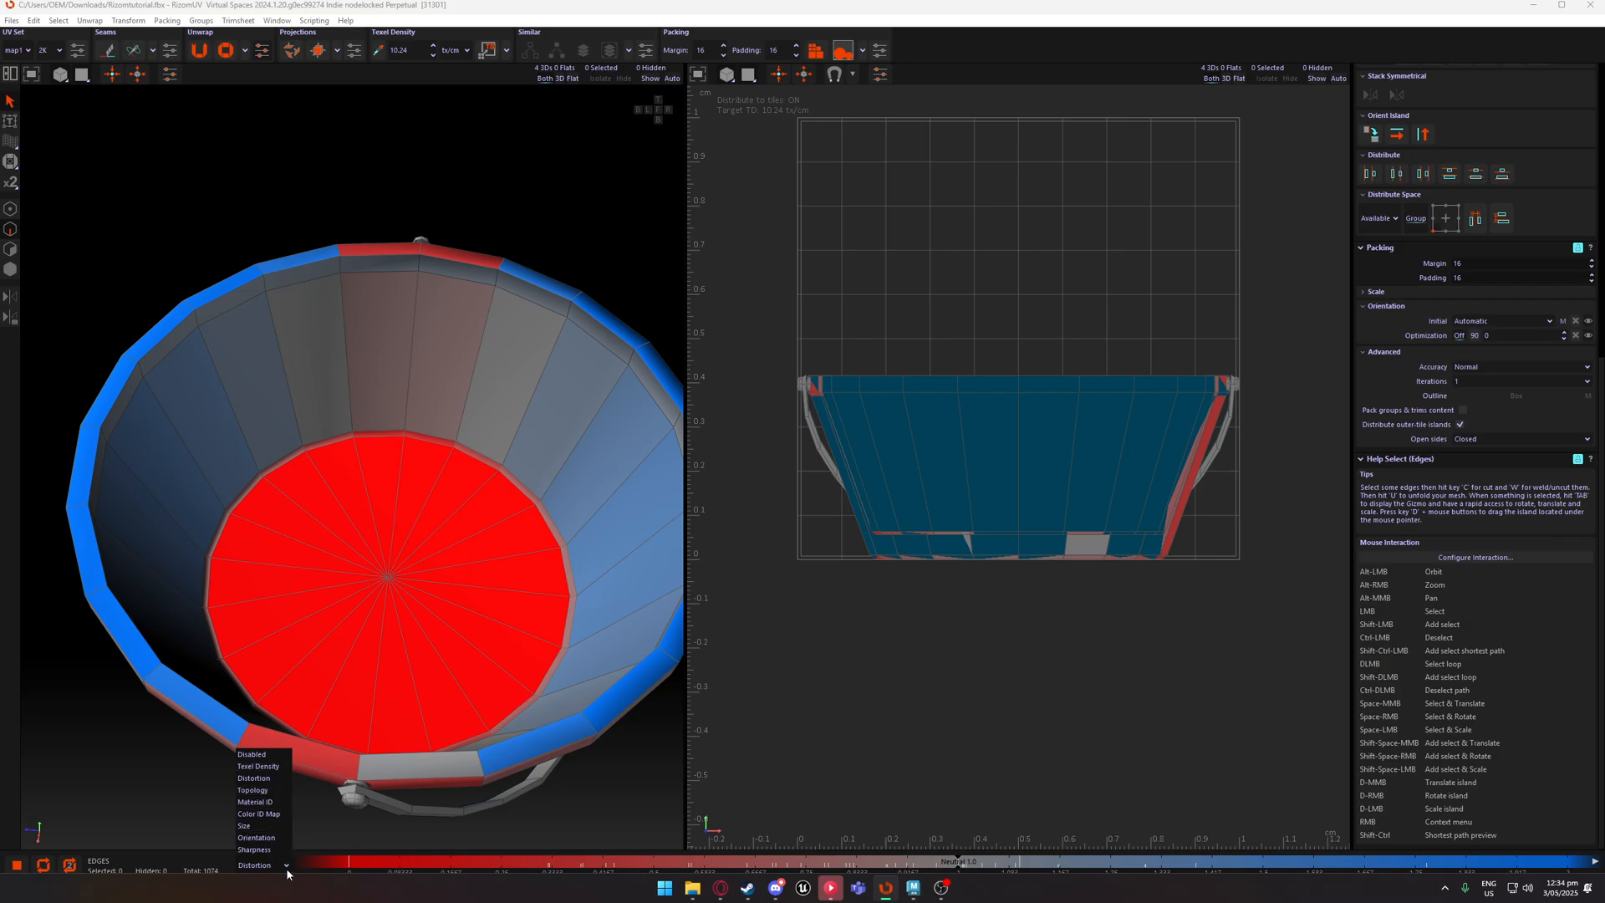
{"action": "left_click", "coordinate": [608, 801]}
{"action": "left_click_drag", "start_coordinate": [375, 306], "coordinate": [407, 370], "text": "alt"}
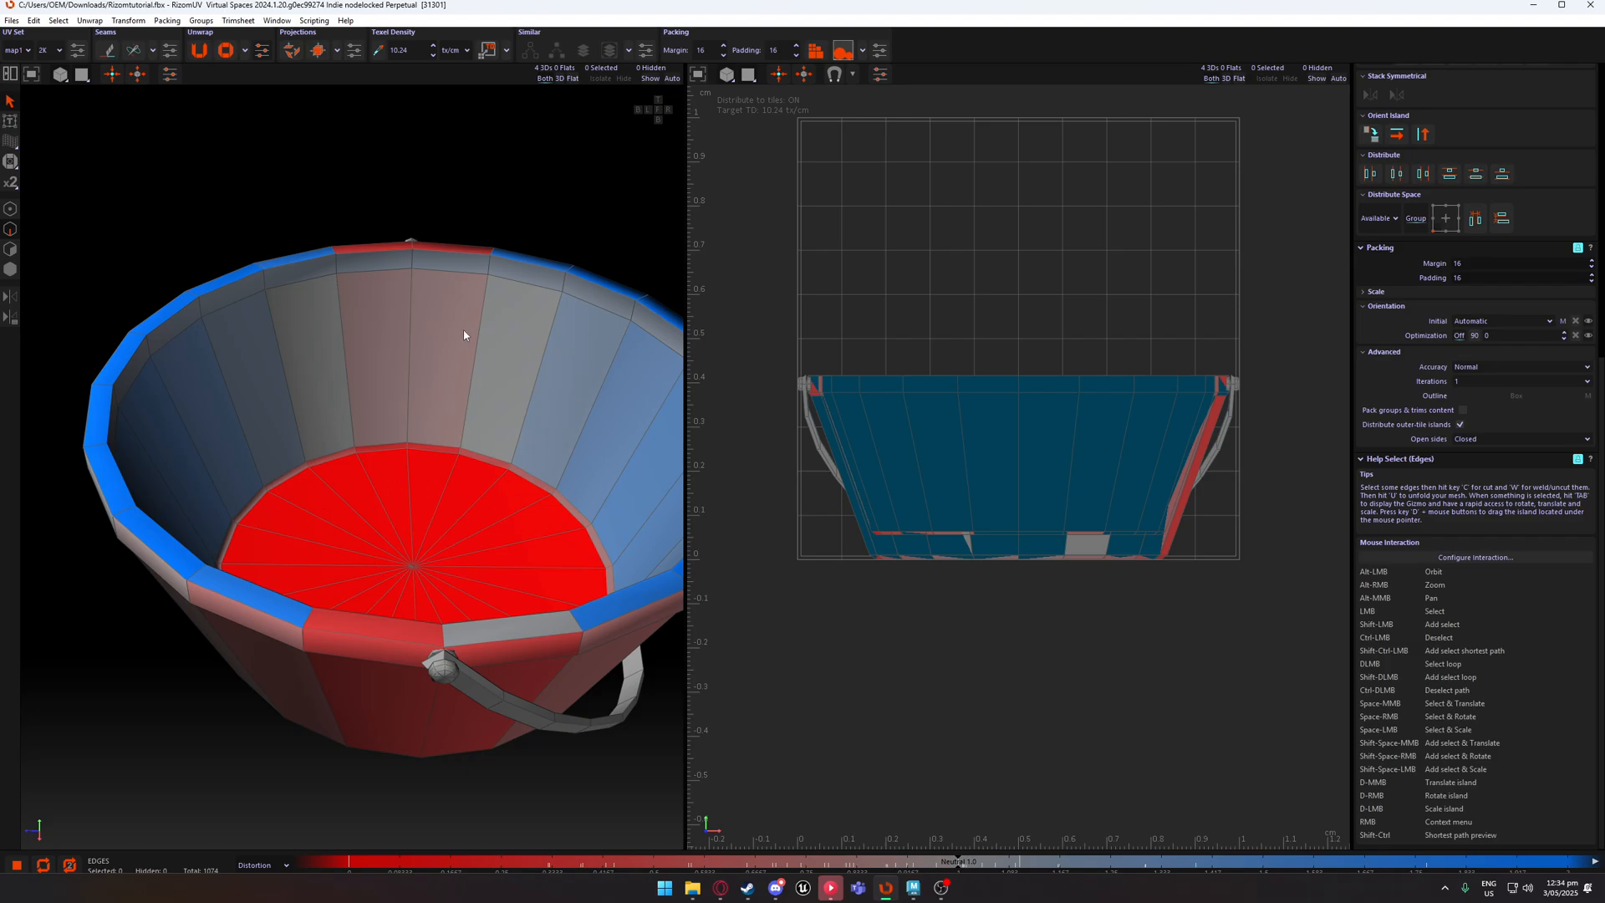
{"action": "scroll", "coordinate": [444, 247], "scroll_direction": "up", "scroll_amount": 3}
{"action": "left_click_drag", "start_coordinate": [444, 247], "coordinate": [541, 484], "text": "alt"}
{"action": "scroll", "coordinate": [541, 485], "scroll_direction": "down", "scroll_amount": 3}
{"action": "left_click_drag", "start_coordinate": [568, 417], "coordinate": [430, 323], "text": "alt"}
{"action": "scroll", "coordinate": [444, 378], "scroll_direction": "up", "scroll_amount": 3}
{"action": "scroll", "coordinate": [478, 358], "scroll_direction": "up", "scroll_amount": 2}
{"action": "scroll", "coordinate": [434, 312], "scroll_direction": "up", "scroll_amount": 3}
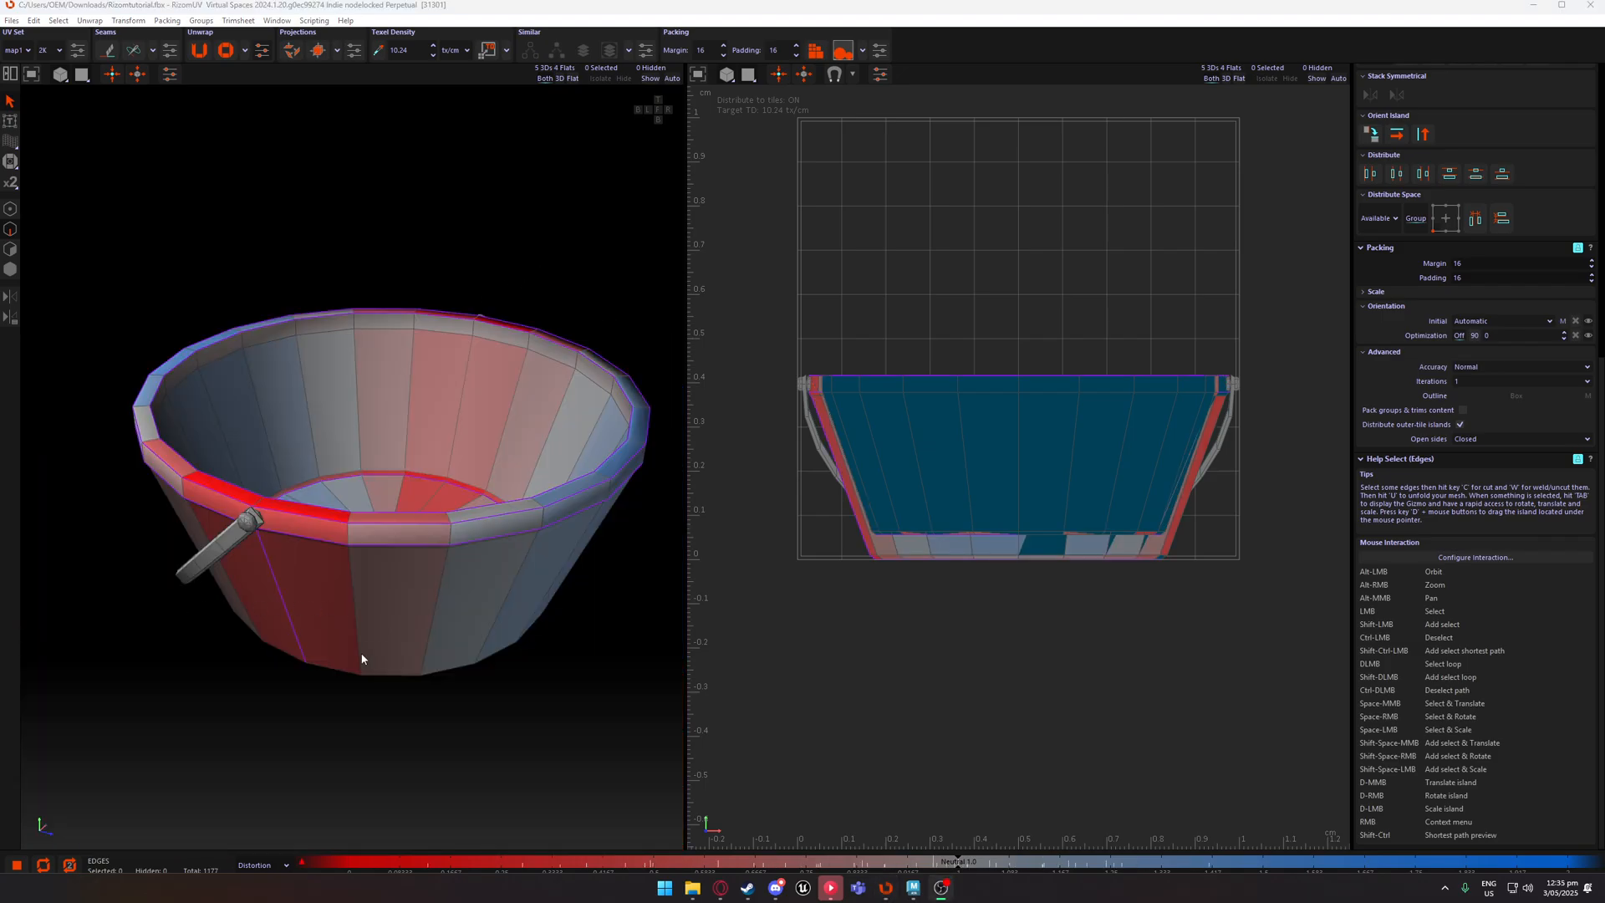
Select a vertical edge loop on the inner wall near the handle attachment as a seam candidate.
{"action": "left_click_drag", "start_coordinate": [362, 658], "coordinate": [452, 561], "text": "alt"}
{"action": "left_click_drag", "start_coordinate": [242, 494], "coordinate": [377, 507], "text": "alt"}
{"action": "double_click", "coordinate": [357, 532]}
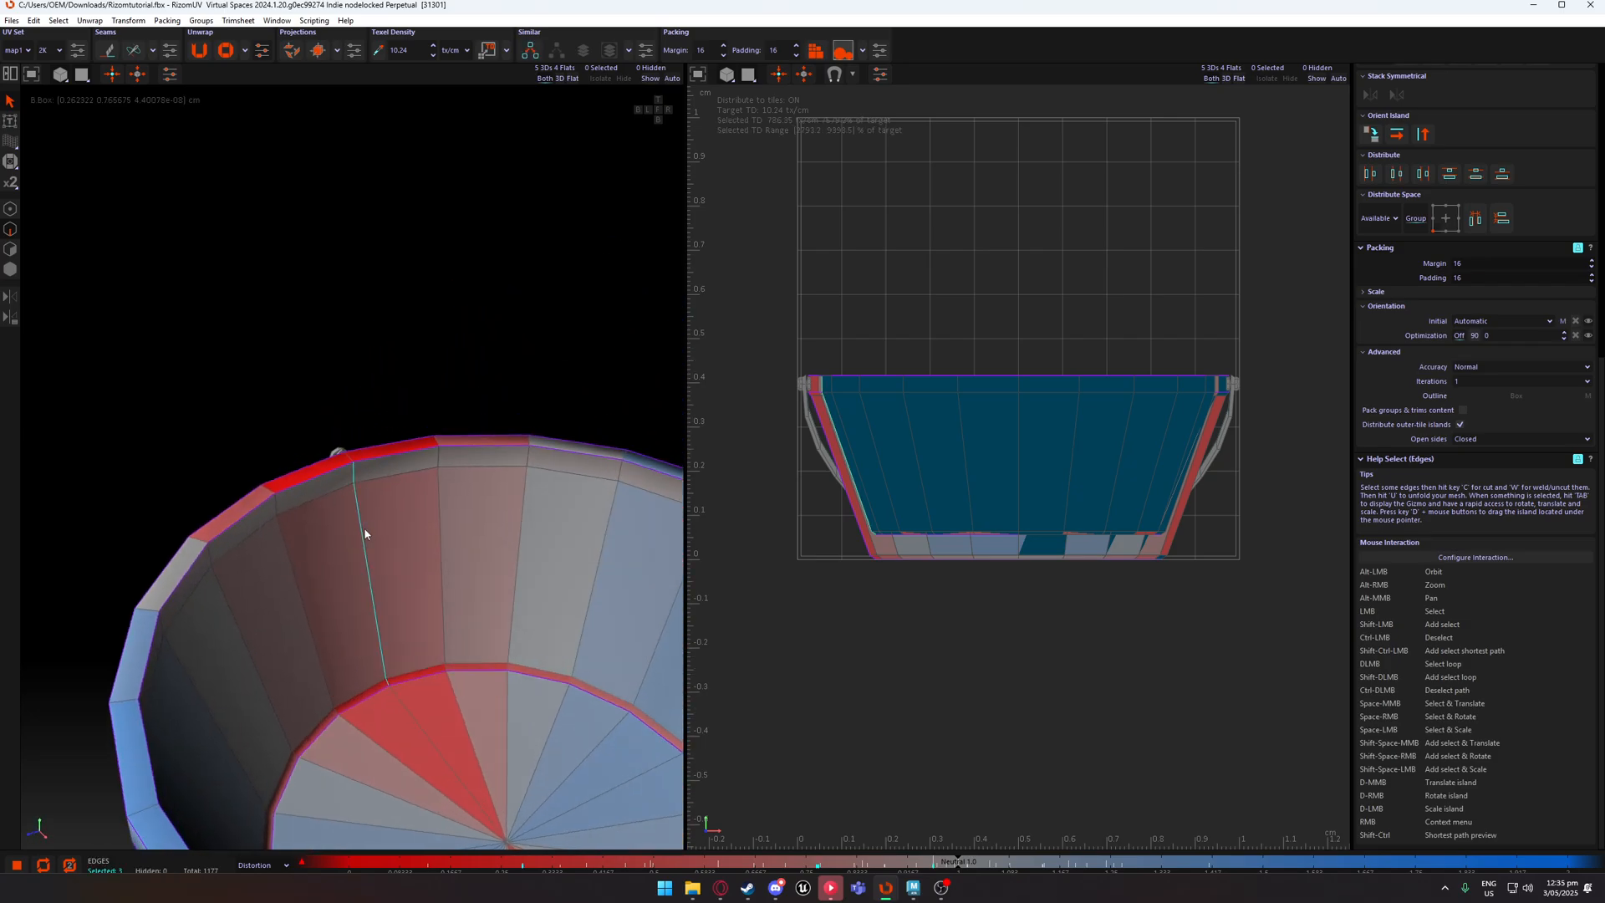
{"action": "scroll", "coordinate": [357, 481], "scroll_direction": "up", "scroll_amount": 3}
{"action": "middle_click_drag", "start_coordinate": [358, 490], "coordinate": [340, 398], "text": "alt"}
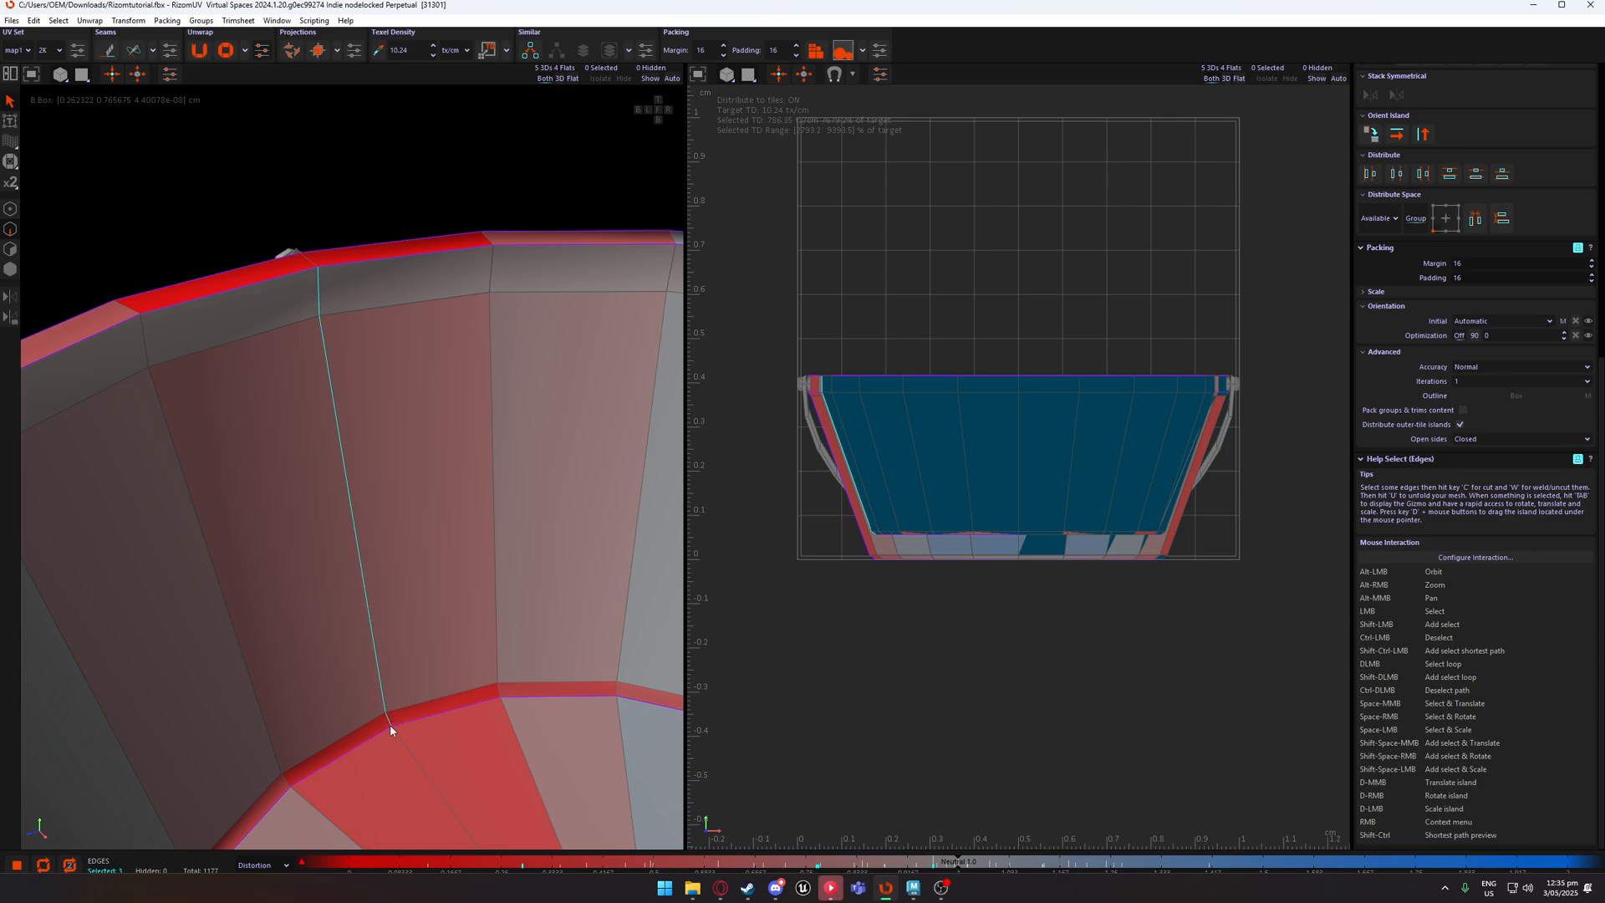
Select the neighbouring vertical inner-wall loop, compare its position with the handle and outer seam, and clear the selection.
{"action": "left_click", "coordinate": [372, 224]}
{"action": "double_click", "coordinate": [490, 350]}
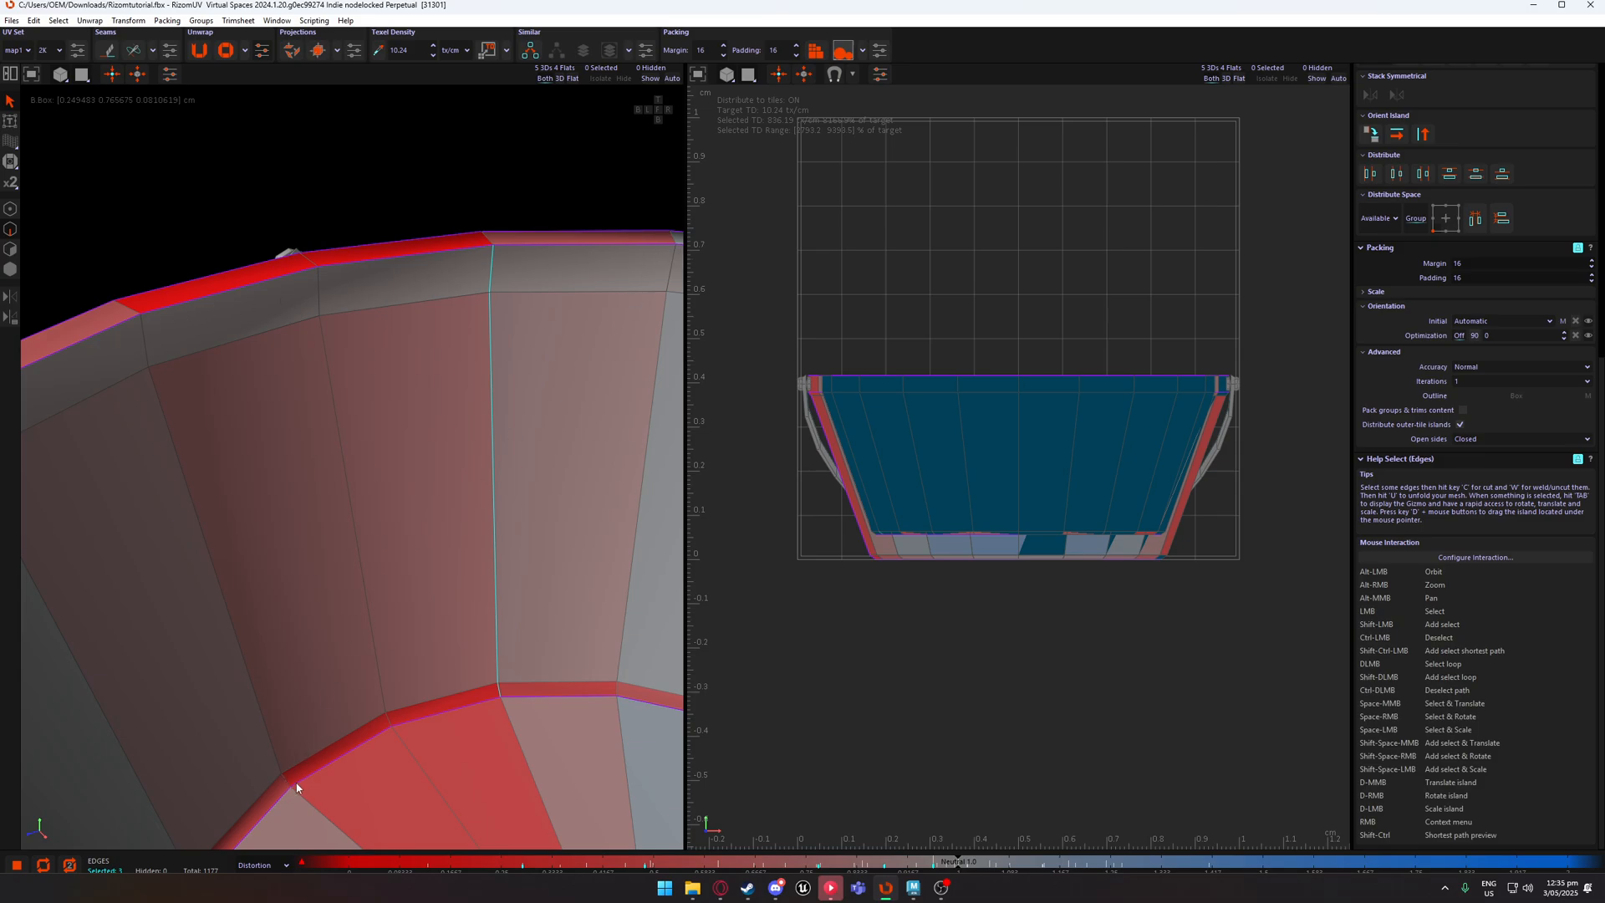
{"action": "left_click_drag", "start_coordinate": [610, 701], "coordinate": [516, 612], "text": "alt"}
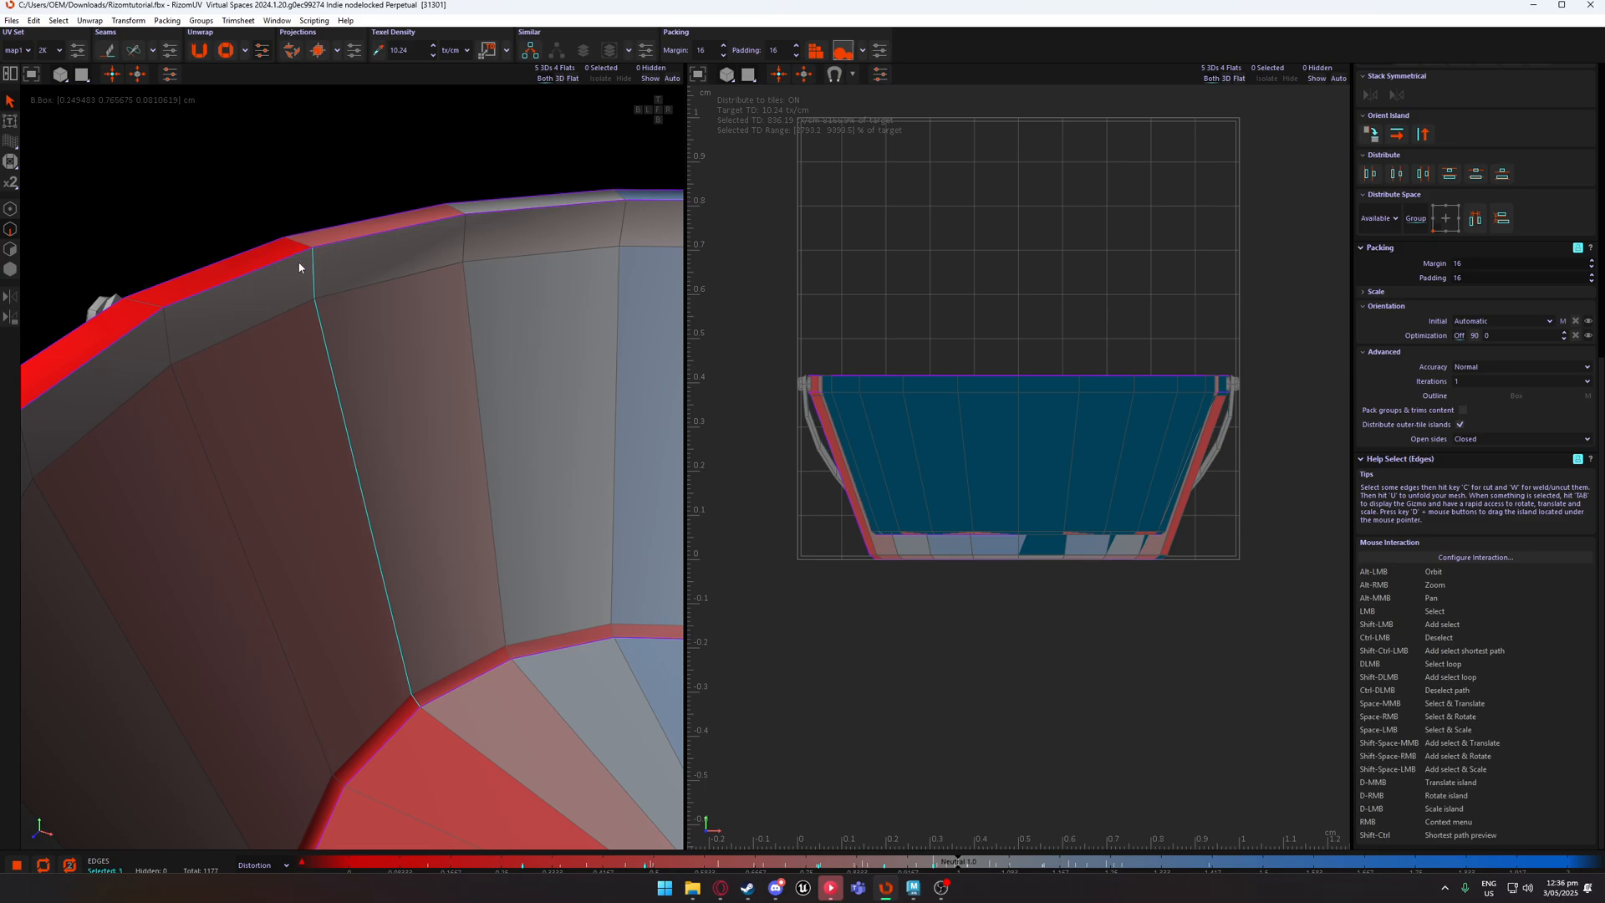
{"action": "scroll", "coordinate": [372, 463], "scroll_direction": "down", "scroll_amount": 3}
{"action": "left_click_drag", "start_coordinate": [390, 582], "coordinate": [617, 606], "text": "alt"}
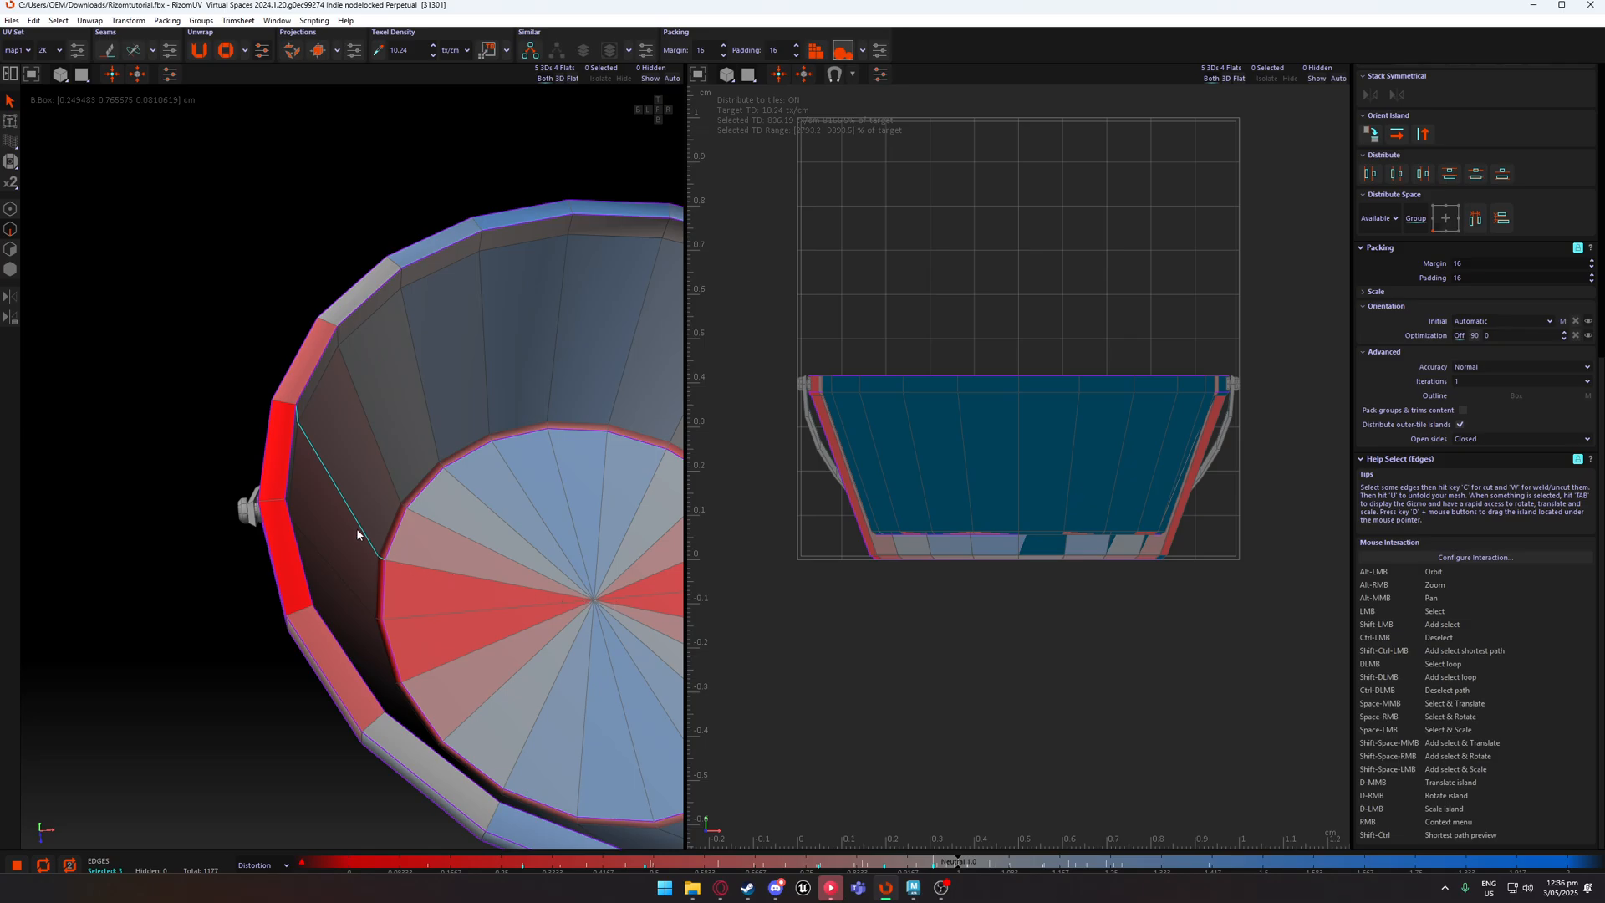
{"action": "left_click_drag", "start_coordinate": [200, 396], "coordinate": [412, 311], "text": "alt"}
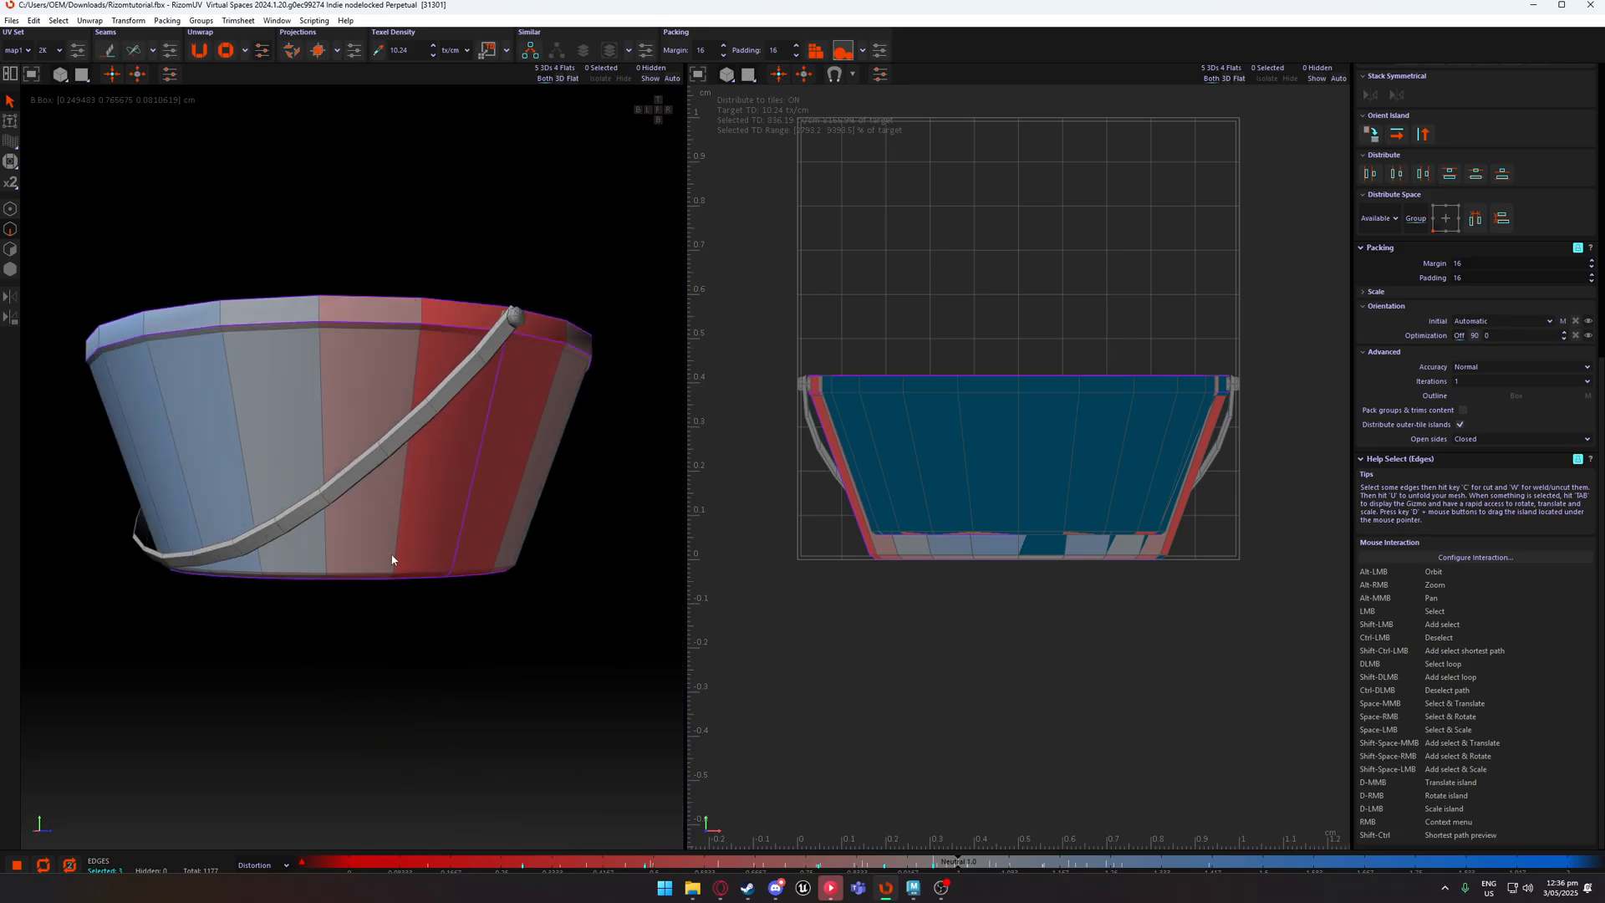
{"action": "left_click_drag", "start_coordinate": [392, 559], "coordinate": [387, 448], "text": "alt"}
{"action": "left_click_drag", "start_coordinate": [368, 583], "coordinate": [200, 390], "text": "alt"}
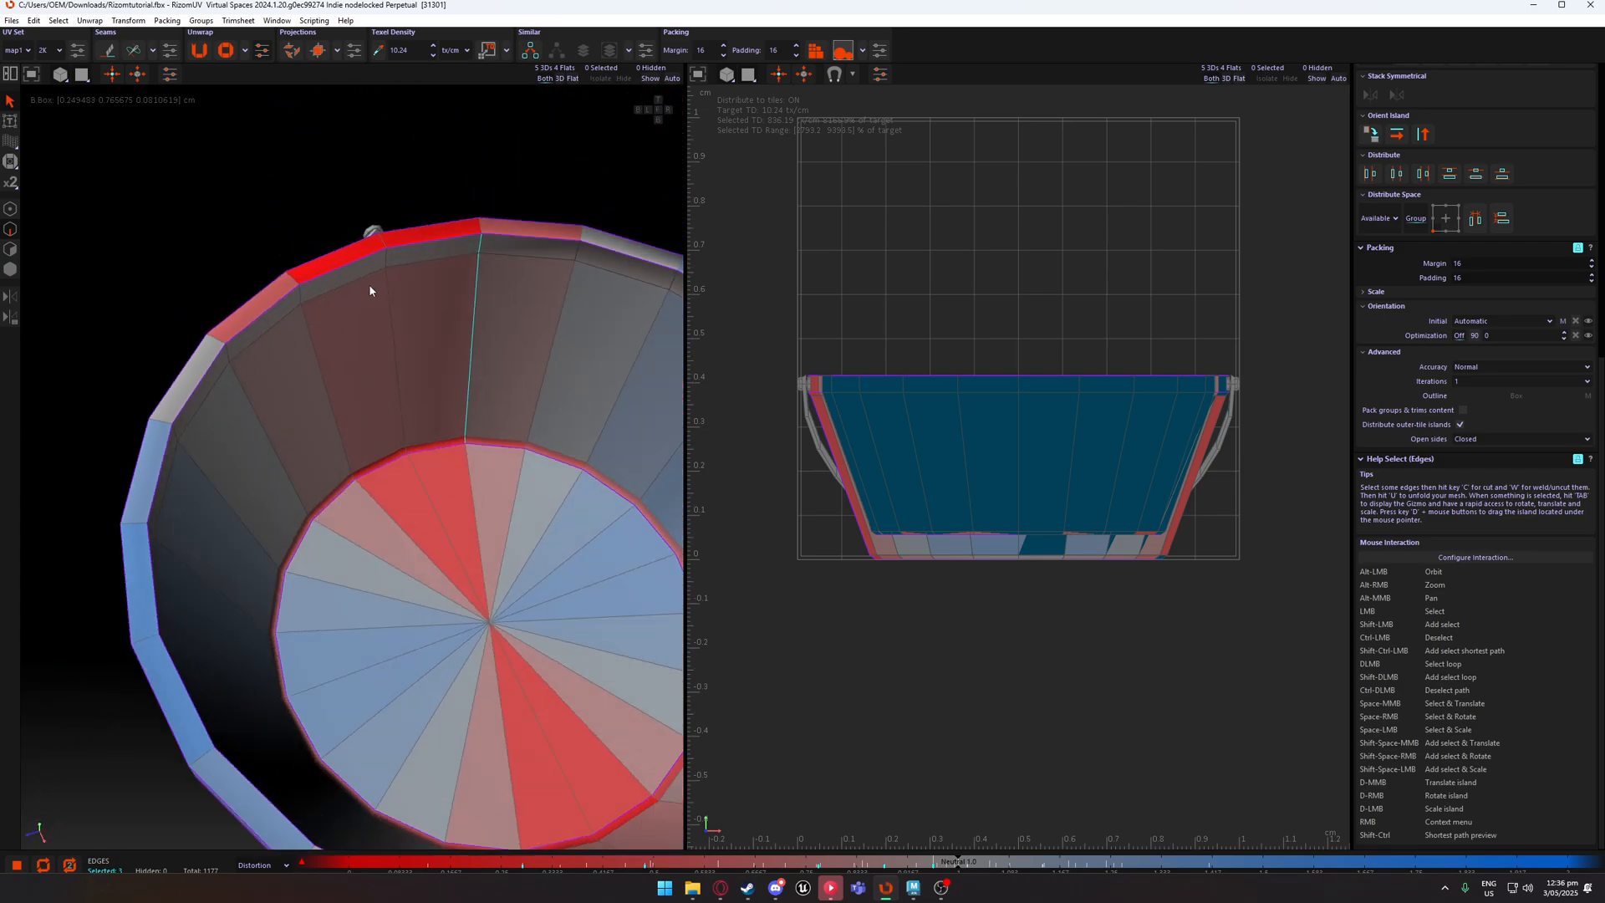
{"action": "left_click", "coordinate": [434, 203]}
Cut a seam along the vertical inner-wall edge loop directly behind the handle attachment.
{"action": "middle_click_drag", "start_coordinate": [434, 203], "coordinate": [459, 304], "text": "alt"}
{"action": "left_click_drag", "start_coordinate": [459, 304], "coordinate": [344, 380], "text": "alt"}
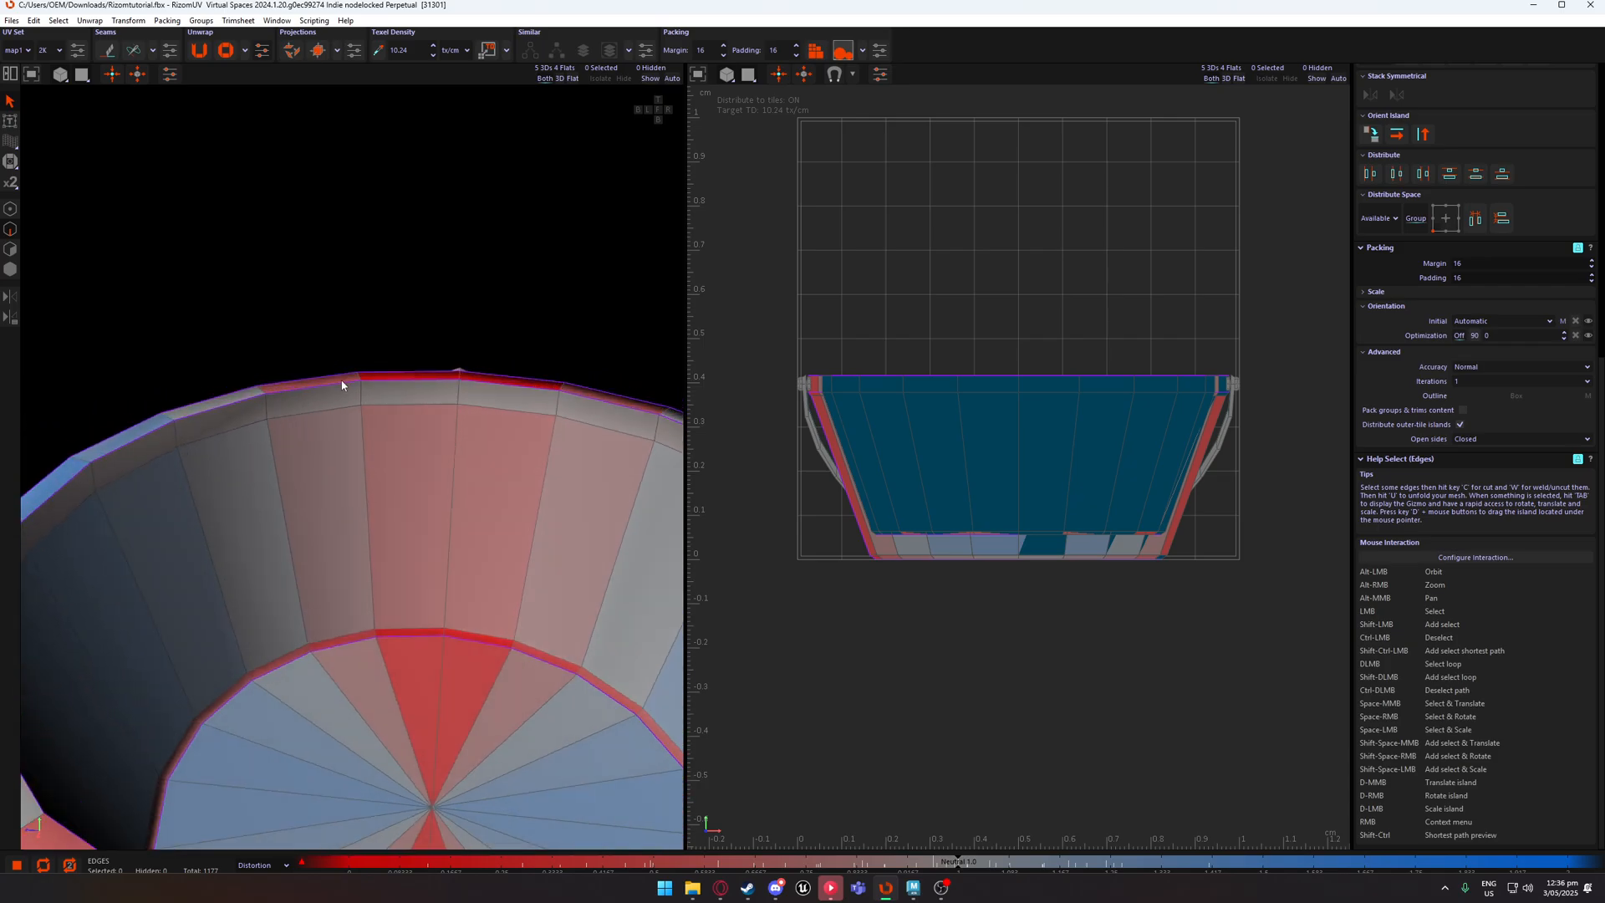
{"action": "double_click", "coordinate": [452, 494]}
{"action": "key", "text": "c"}
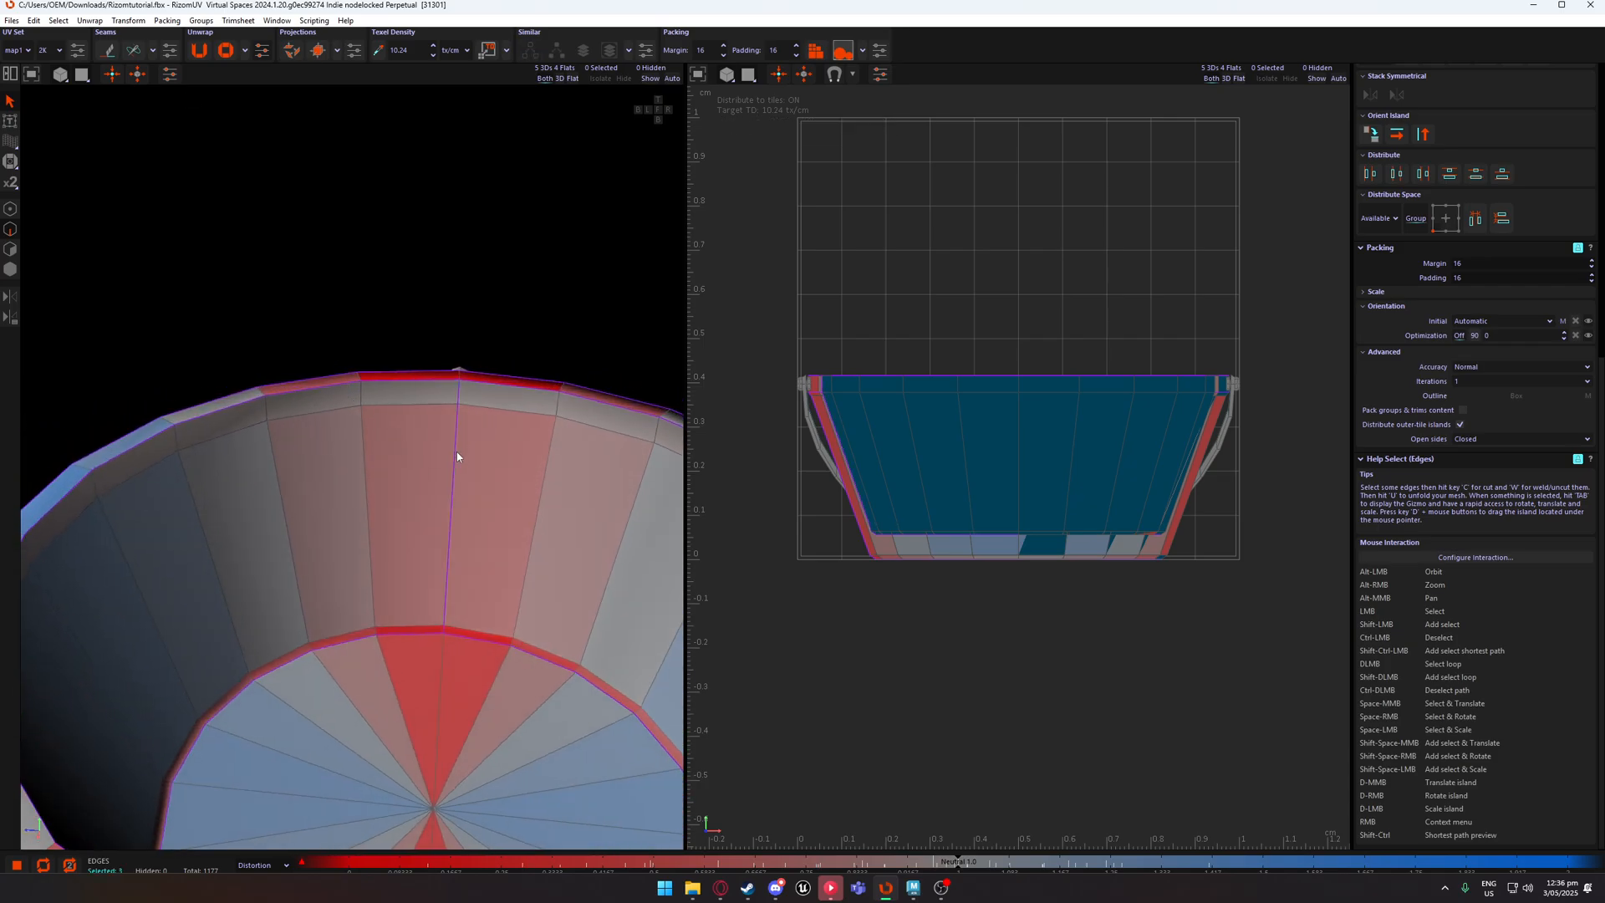
Inspect the seam placement around the inside and outside of the bucket.
{"action": "left_click_drag", "start_coordinate": [456, 451], "coordinate": [305, 448], "text": "alt"}
{"action": "scroll", "coordinate": [413, 381], "scroll_direction": "up", "scroll_amount": 2}
{"action": "scroll", "coordinate": [469, 423], "scroll_direction": "down", "scroll_amount": 3}
{"action": "left_click_drag", "start_coordinate": [485, 428], "coordinate": [491, 467], "text": "alt"}
{"action": "scroll", "coordinate": [329, 401], "scroll_direction": "up", "scroll_amount": 2}
{"action": "scroll", "coordinate": [370, 403], "scroll_direction": "down", "scroll_amount": 3}
{"action": "scroll", "coordinate": [419, 379], "scroll_direction": "up", "scroll_amount": 3}
{"action": "left_click_drag", "start_coordinate": [358, 428], "coordinate": [469, 437], "text": "alt"}
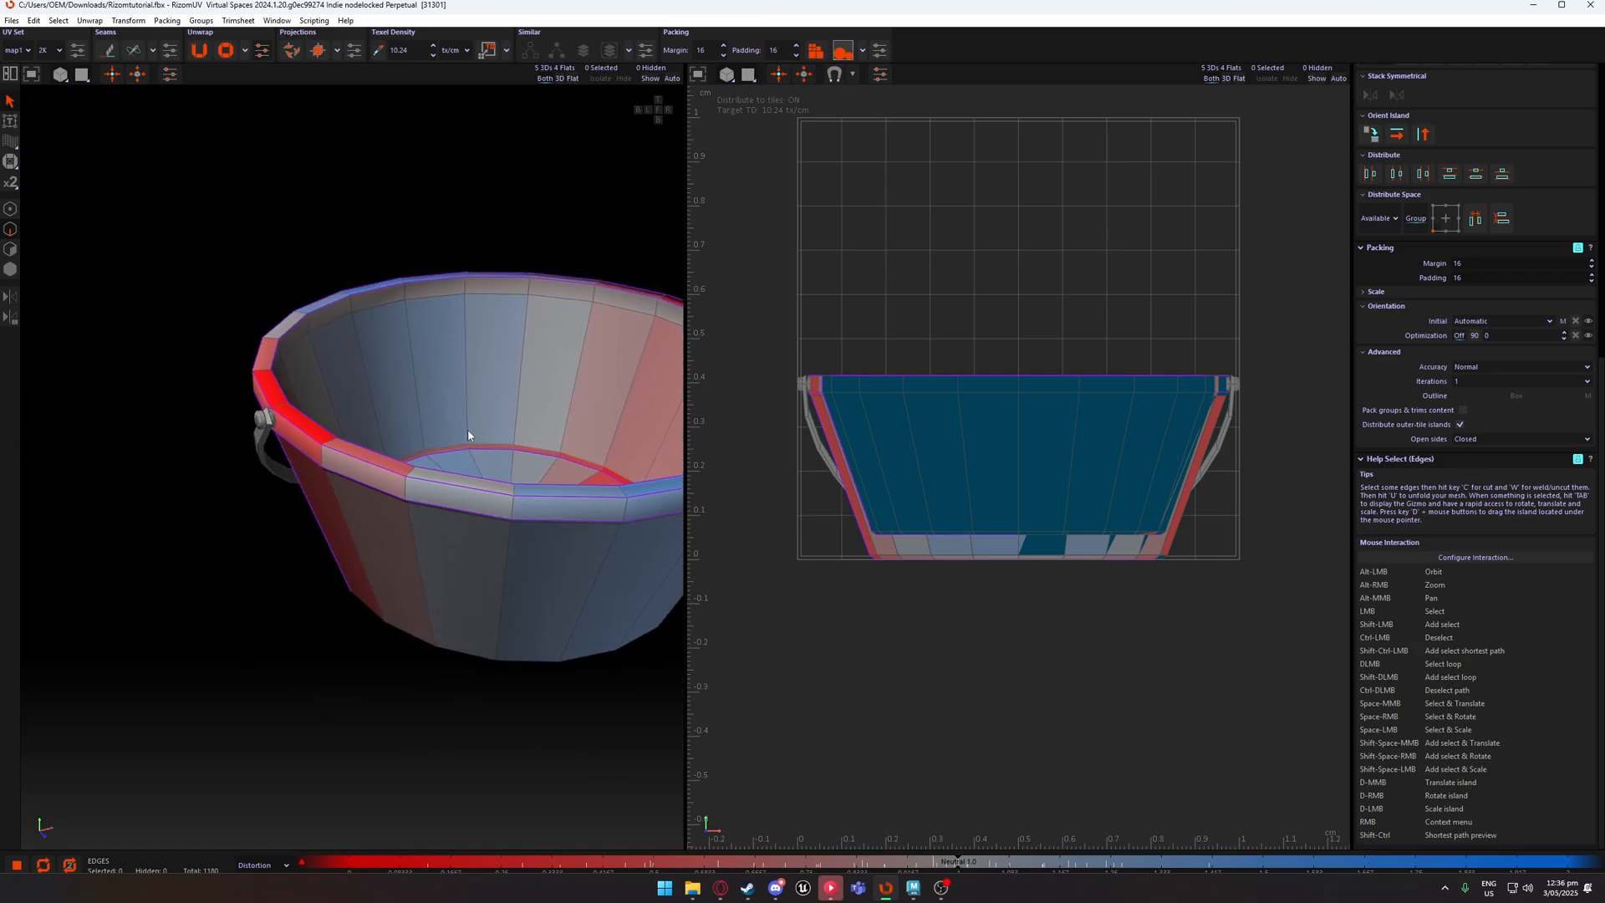
Select the bucket body's UV islands in island mode, leaving the handle out of the selection.
{"action": "left_click", "coordinate": [198, 52]}
{"action": "key", "text": "F4"}
{"action": "scroll", "coordinate": [901, 468], "scroll_direction": "down", "scroll_amount": 4}
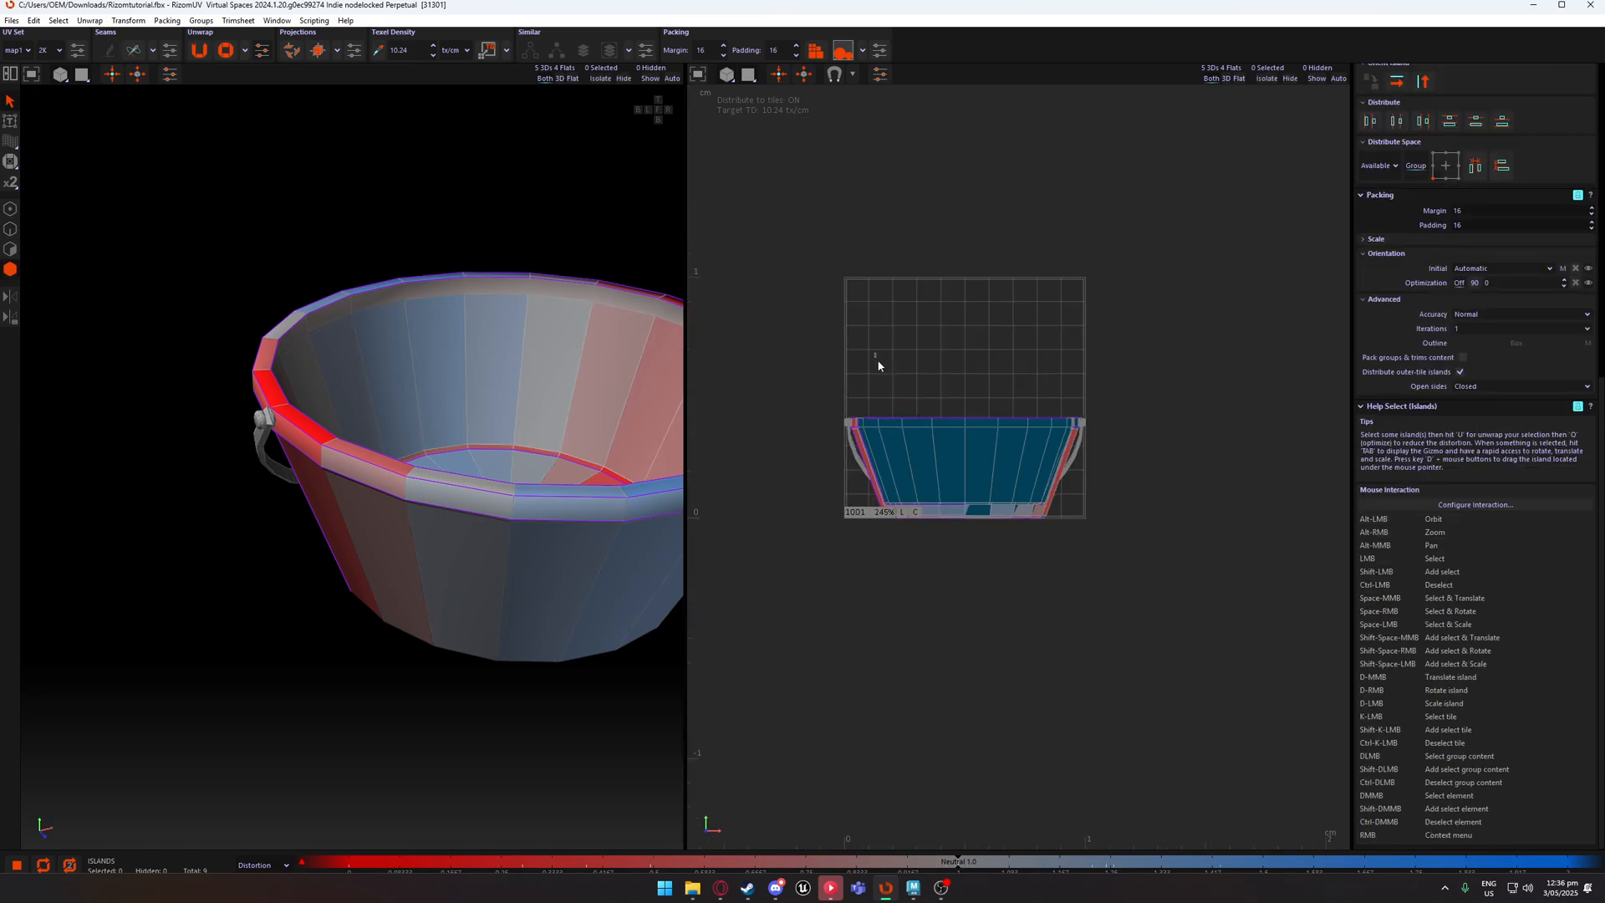
{"action": "left_click_drag", "start_coordinate": [874, 355], "coordinate": [985, 597]}
{"action": "left_click_drag", "start_coordinate": [382, 465], "coordinate": [473, 386], "text": "alt"}
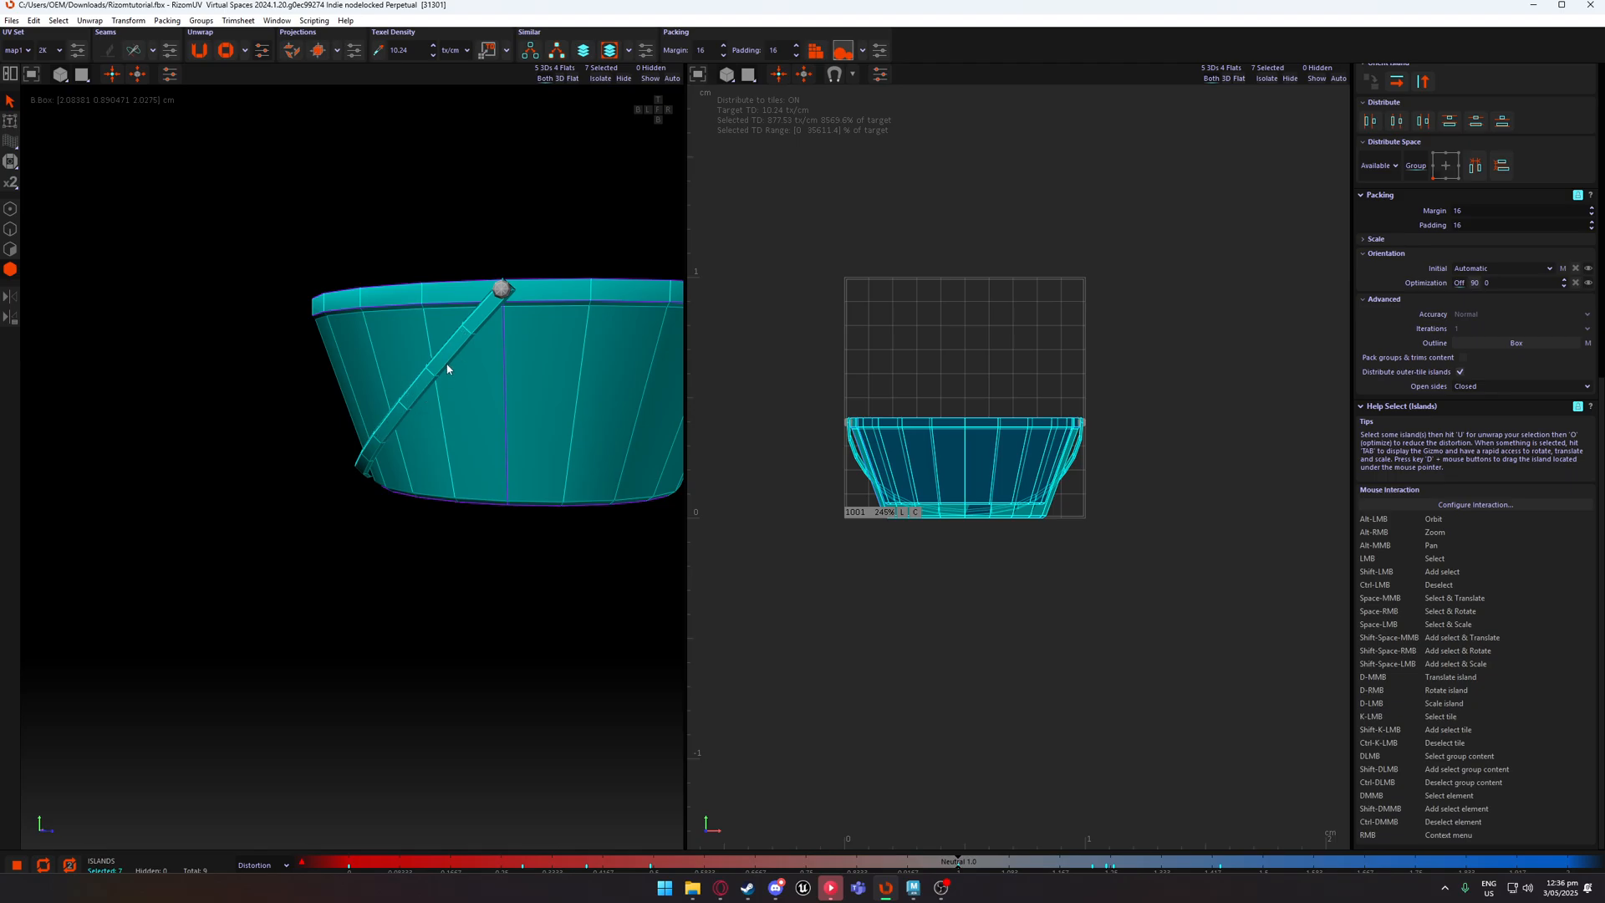
{"action": "left_click", "coordinate": [468, 348], "text": "ctrl"}
{"action": "left_click_drag", "start_coordinate": [464, 349], "coordinate": [551, 480], "text": "alt"}
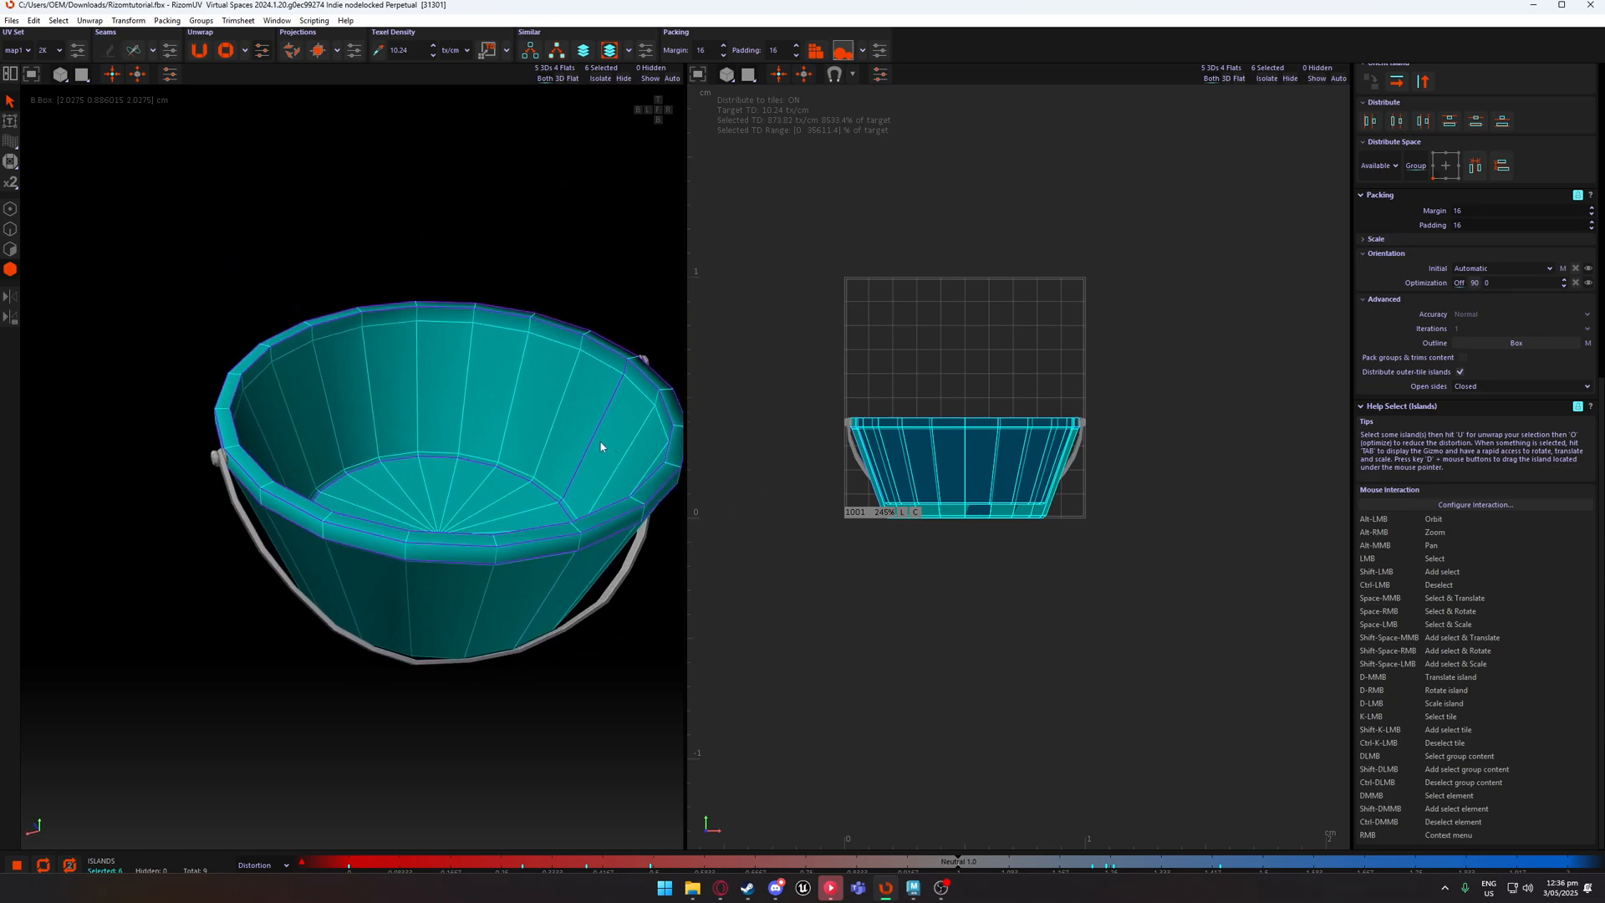
Unfold the selected bucket islands and clear the selection.
{"action": "left_click", "coordinate": [200, 52]}
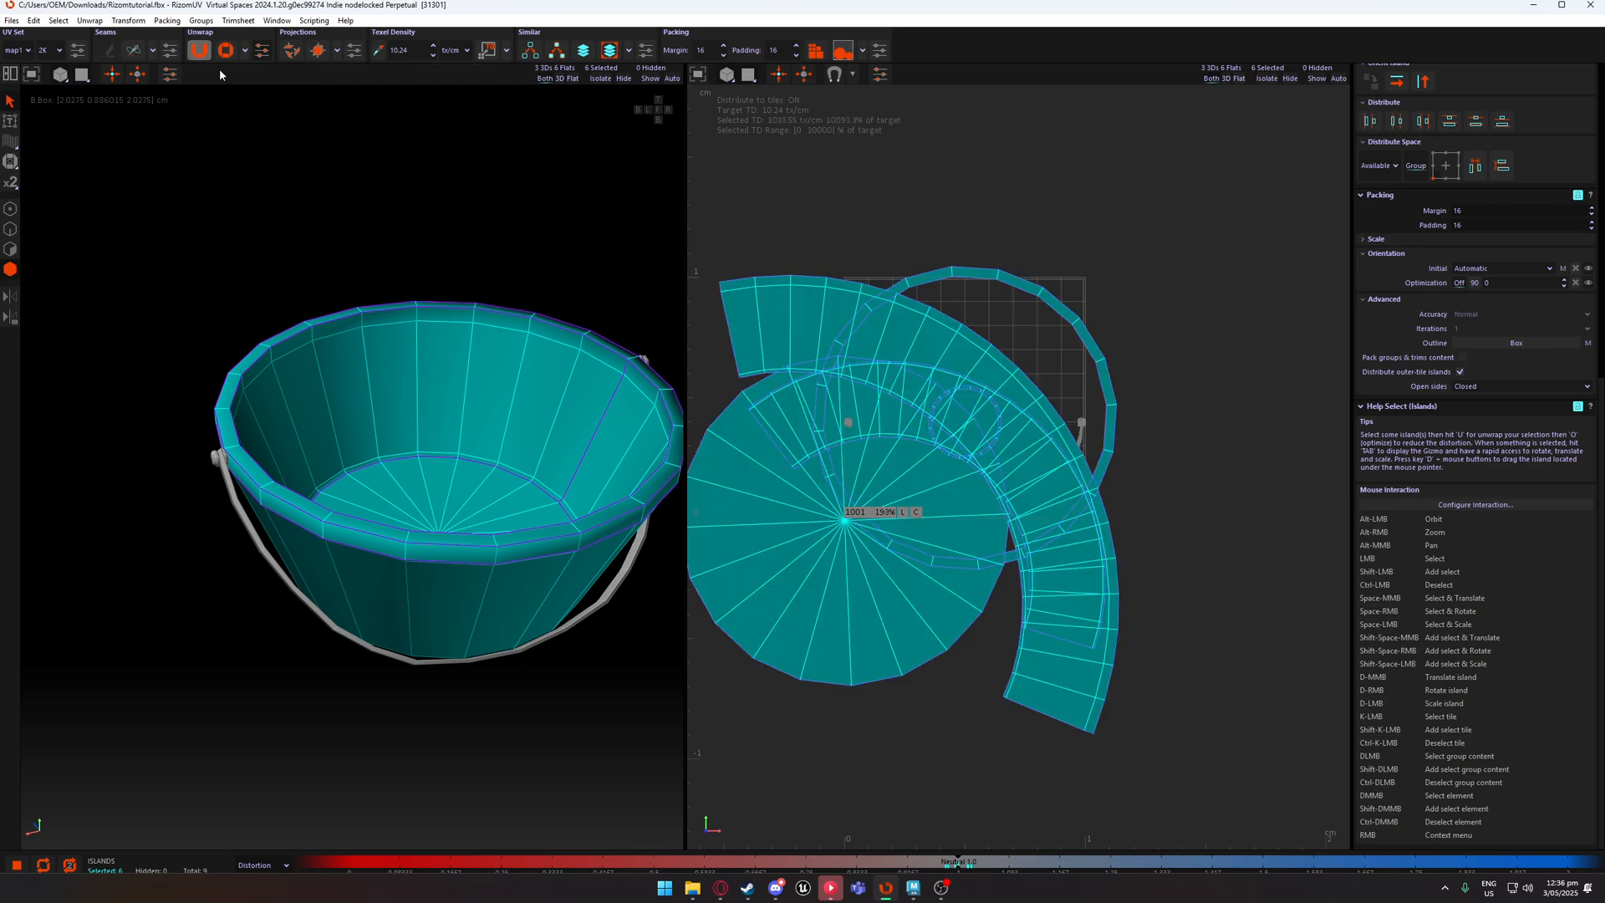
{"action": "left_click", "coordinate": [1147, 300]}
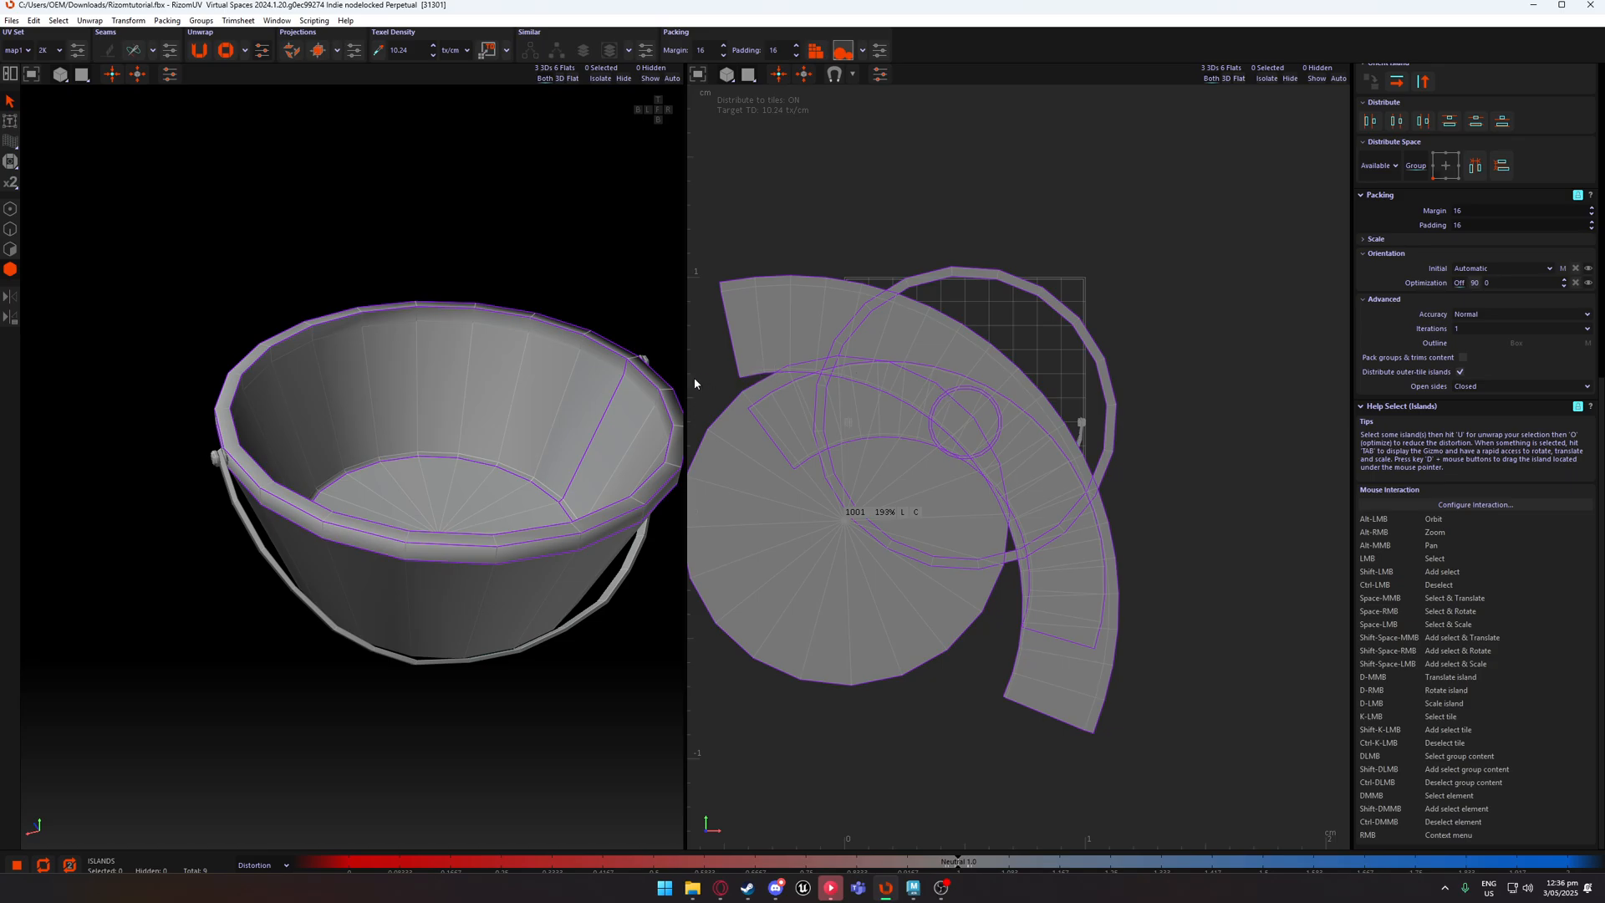
{"action": "middle_click_drag", "start_coordinate": [755, 329], "coordinate": [802, 334], "text": "alt"}
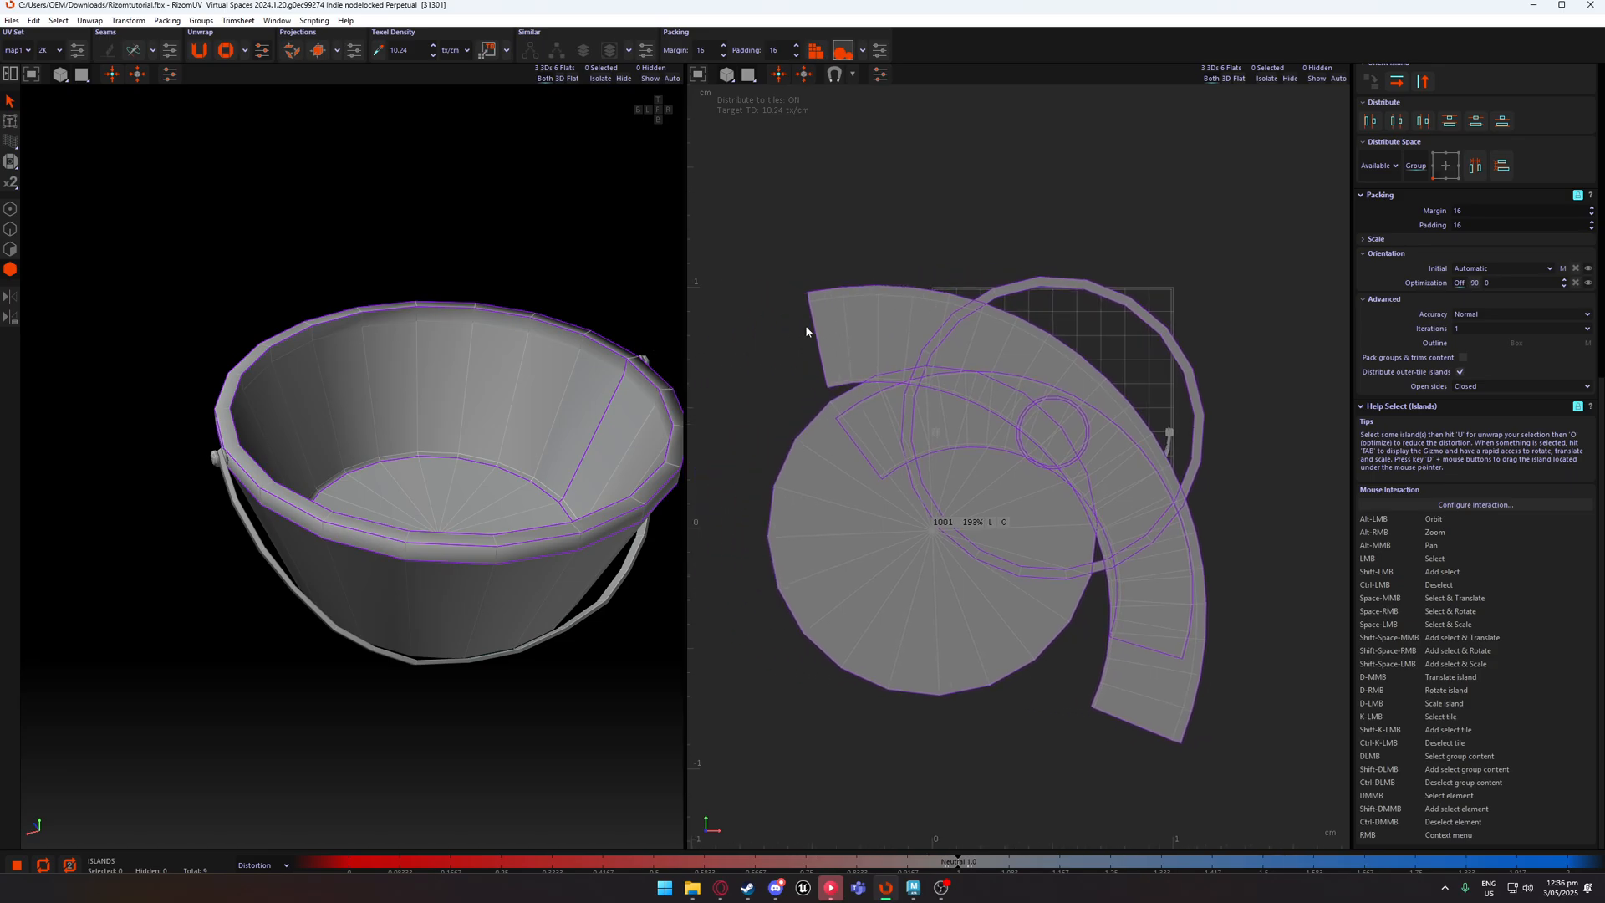
Undo back to the selected, unwrapped-free bucket islands, unfold them again and clear the selection.
{"action": "key", "text": "ctrl+z"}
{"action": "key", "text": "ctrl+z"}
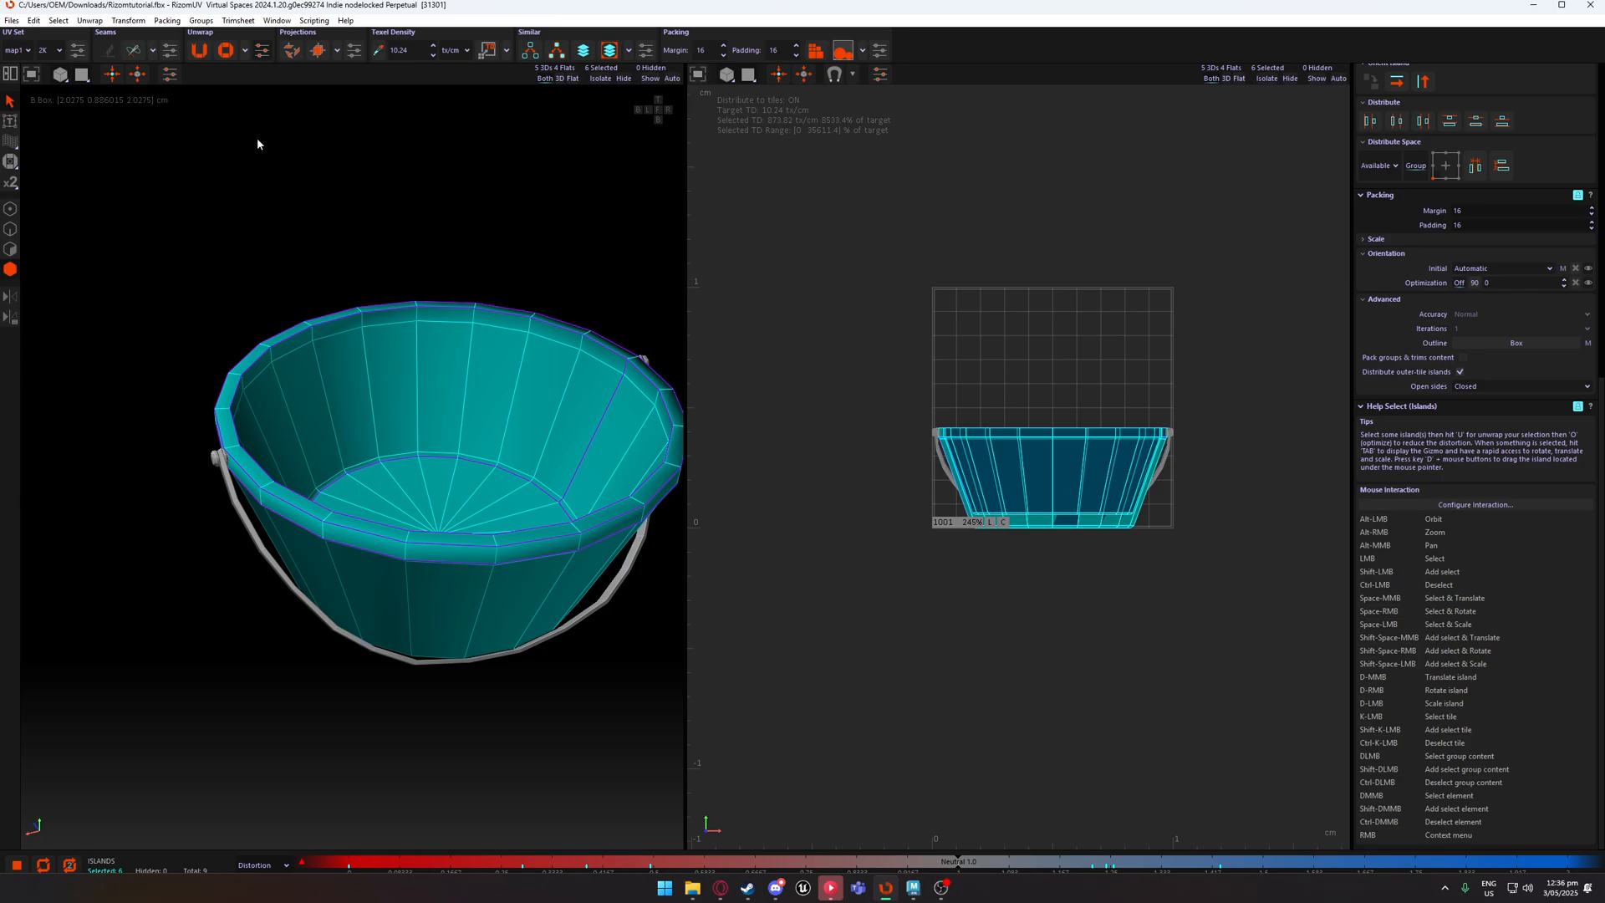
{"action": "key", "text": "u"}
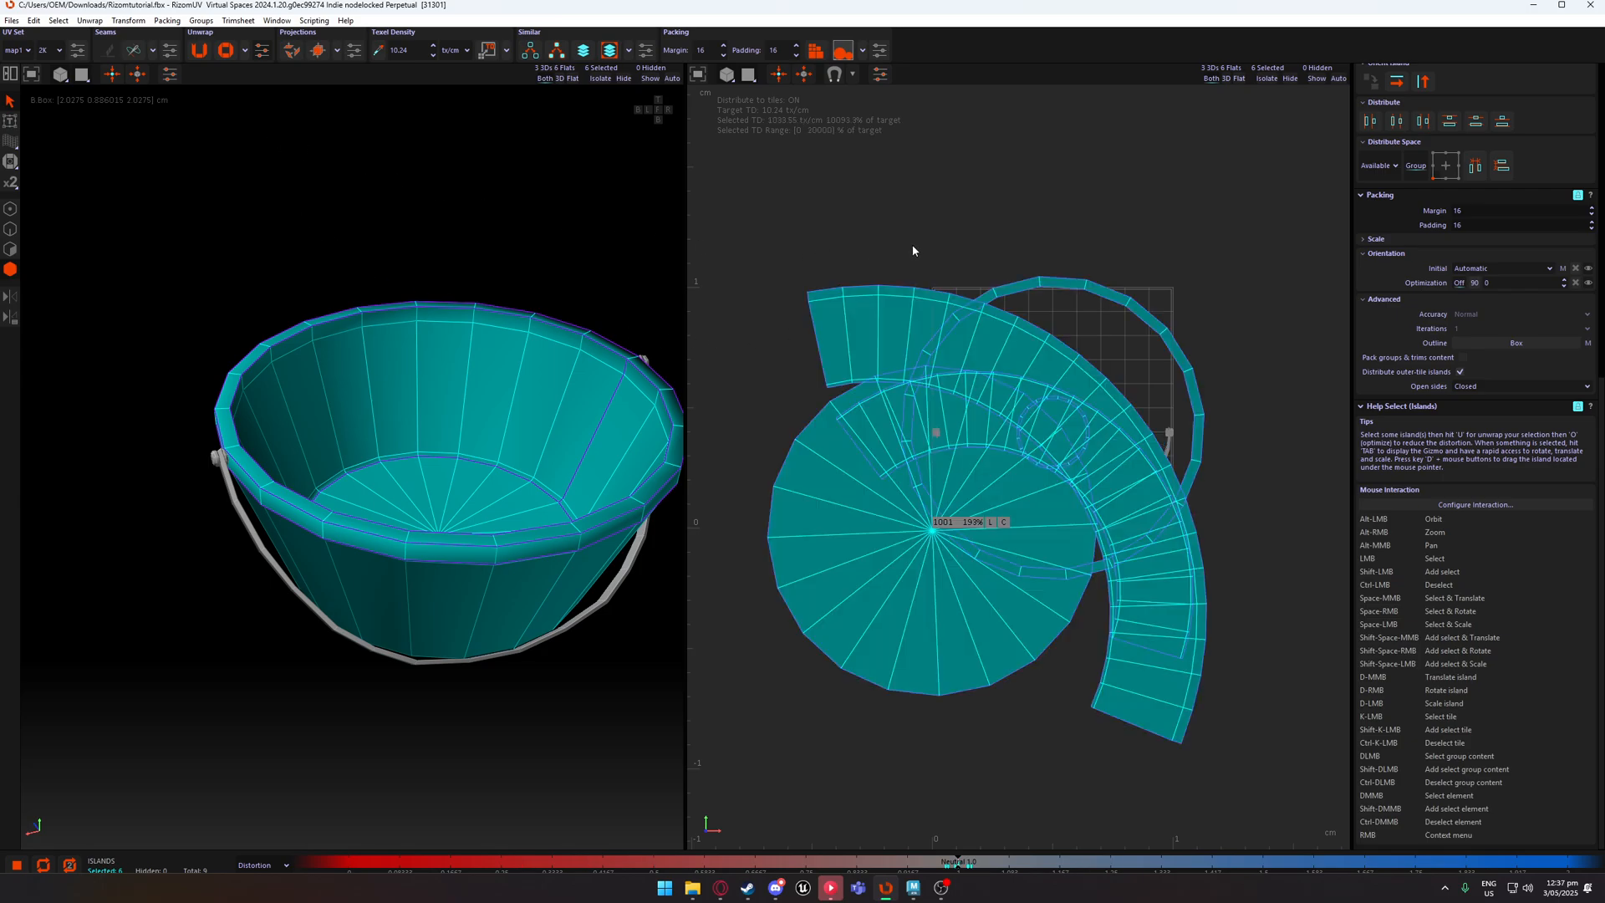
{"action": "left_click", "coordinate": [801, 237]}
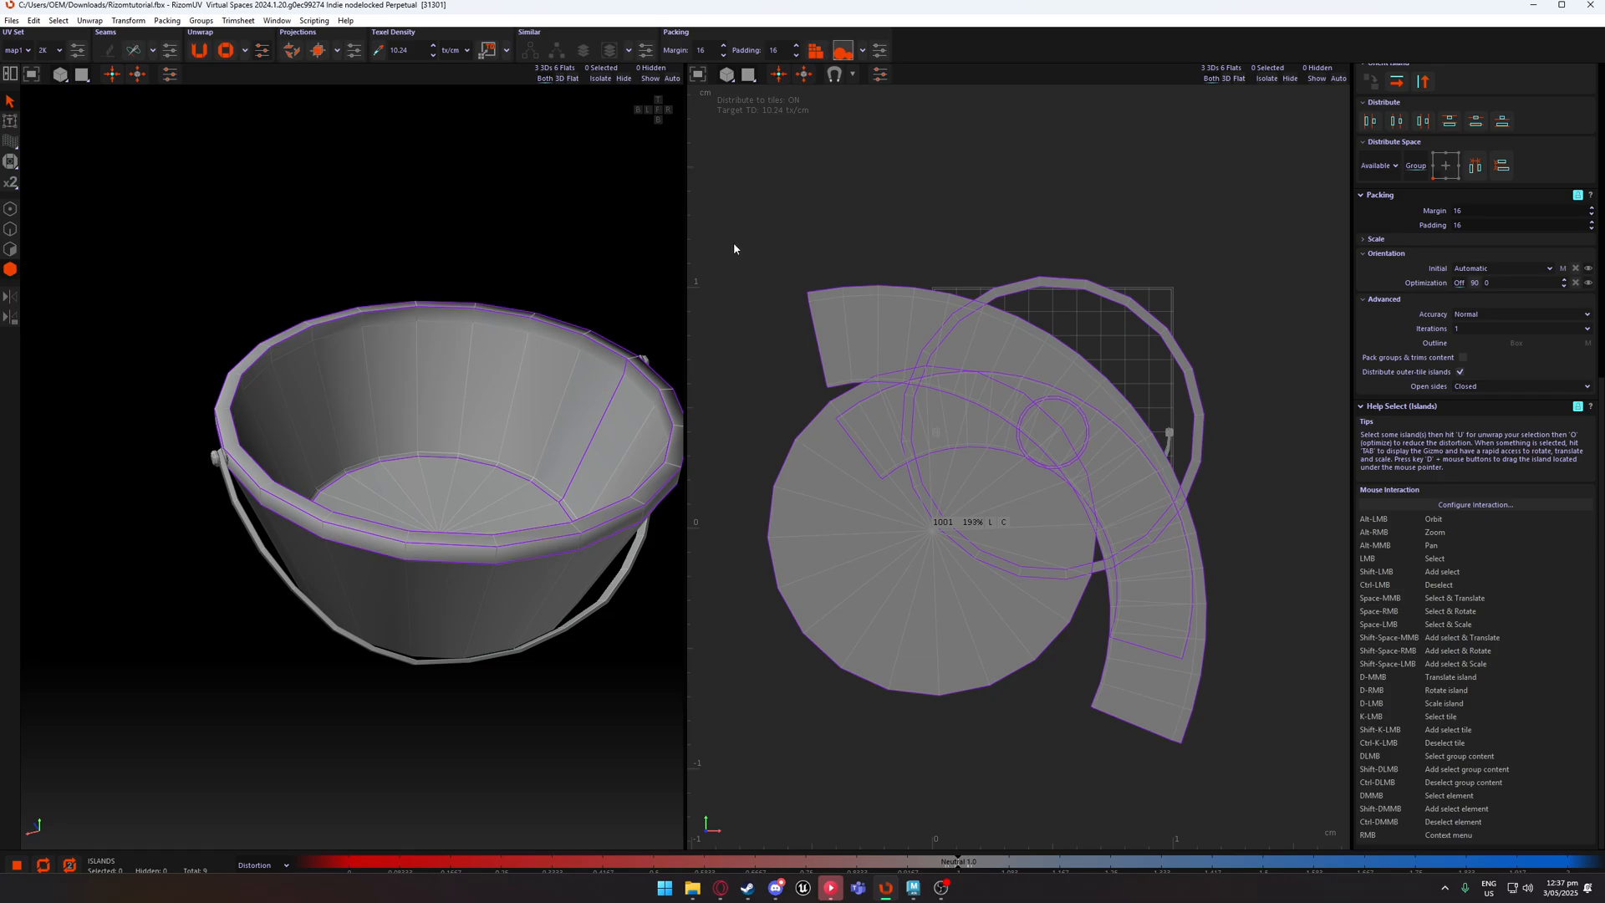
Optimize the UV island of the bucket's inner wall to reduce its distortion.
{"action": "left_click", "coordinate": [866, 304]}
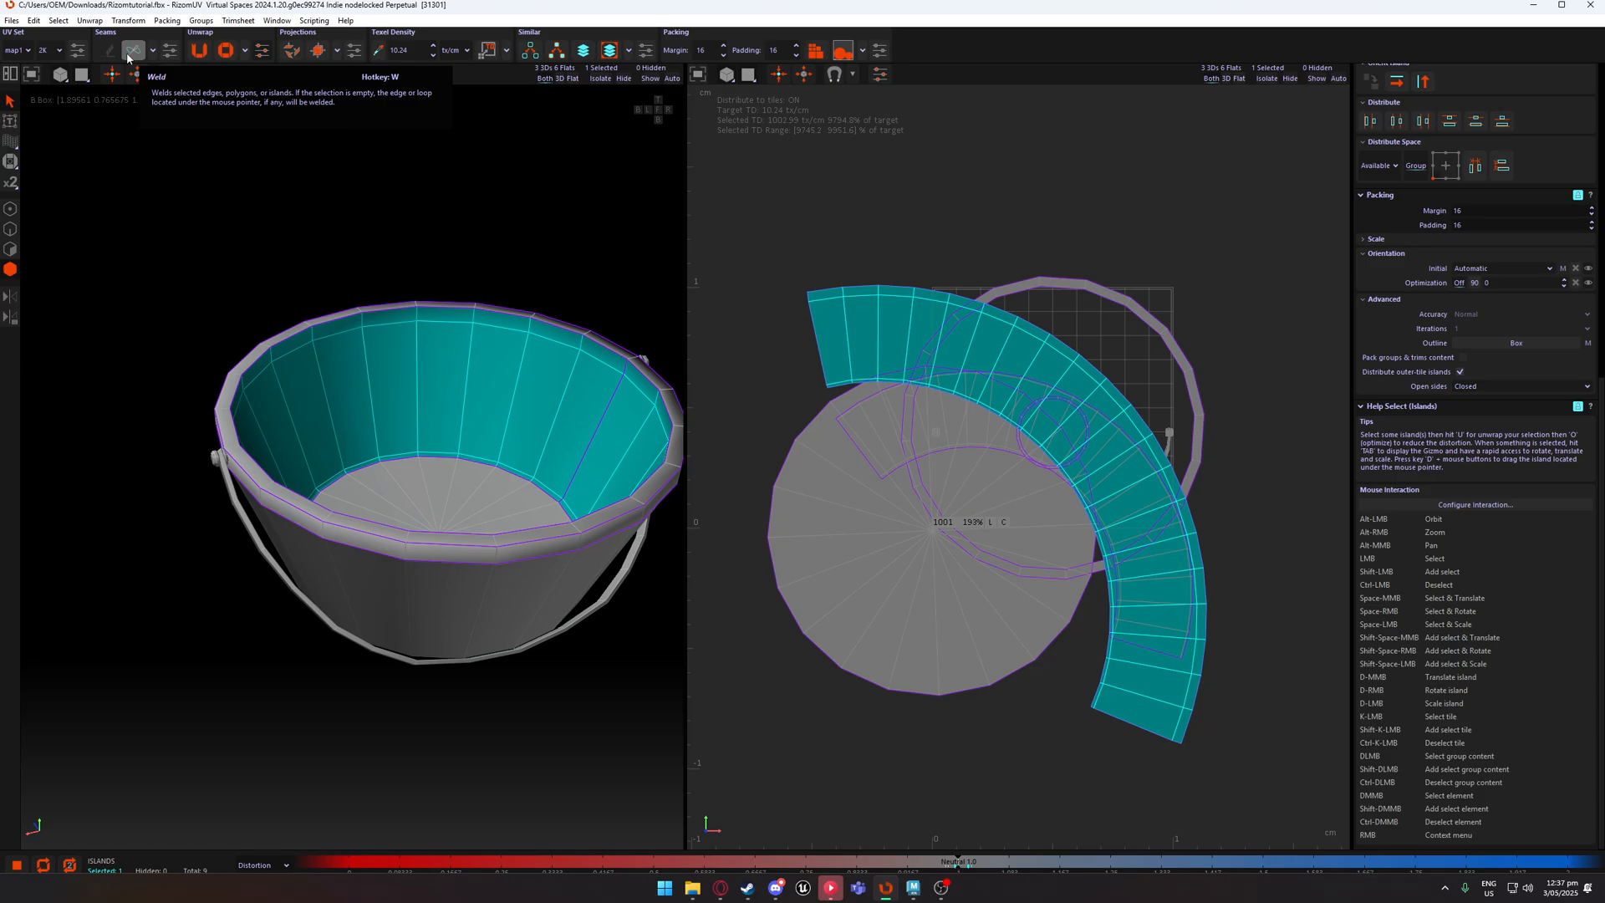
{"action": "left_click", "coordinate": [877, 252]}
{"action": "scroll", "coordinate": [874, 267], "scroll_direction": "up", "scroll_amount": 3}
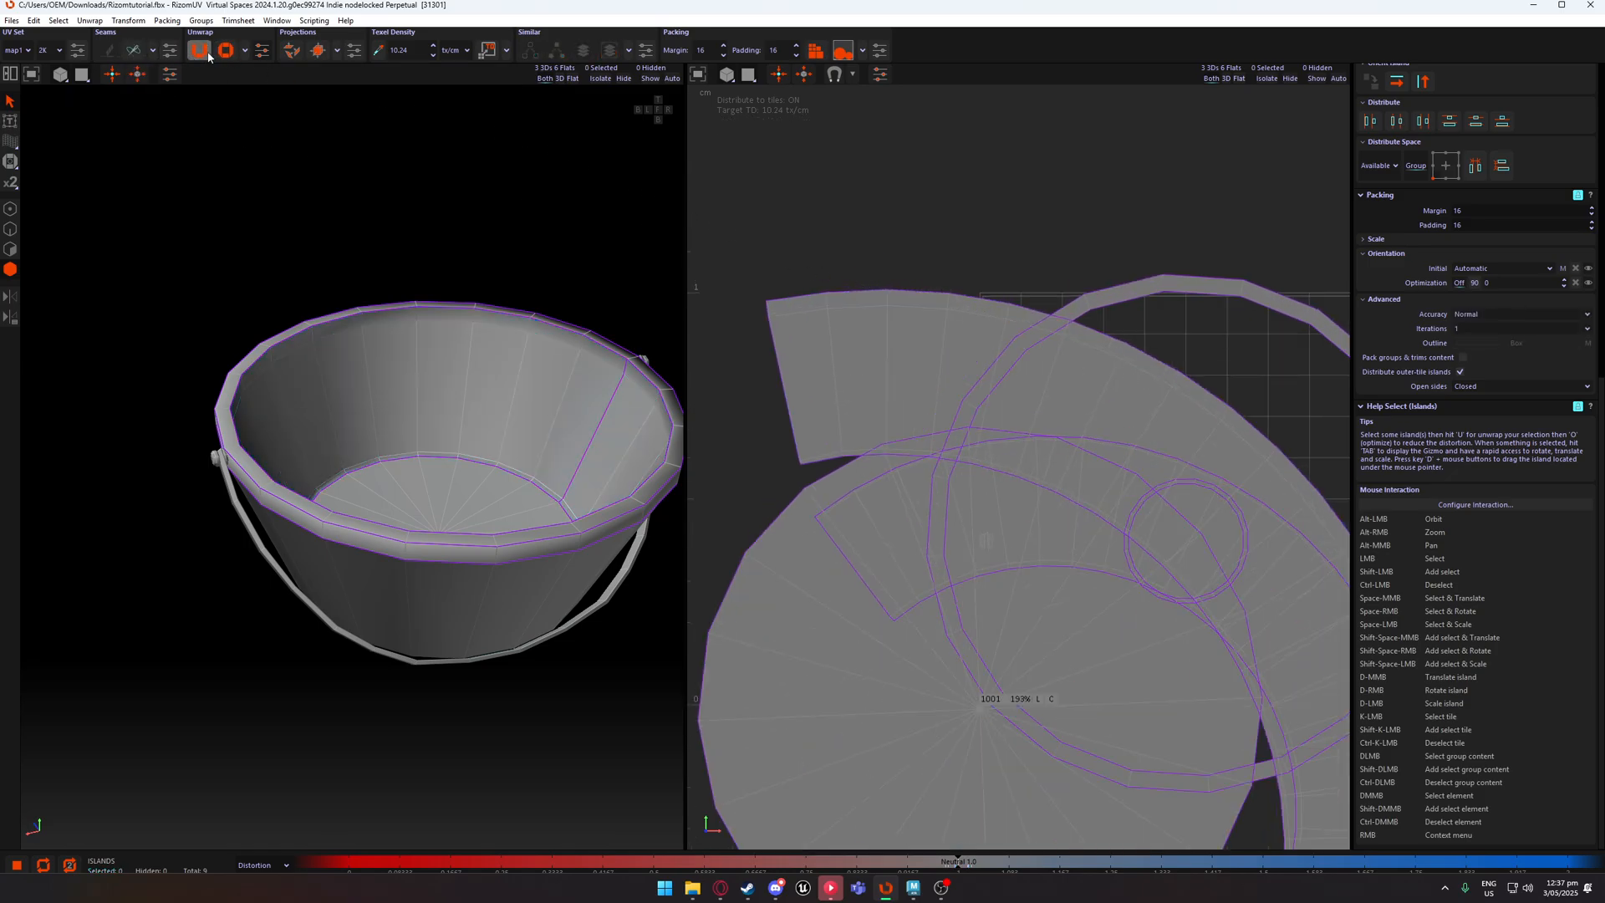
{"action": "left_click", "coordinate": [786, 249]}
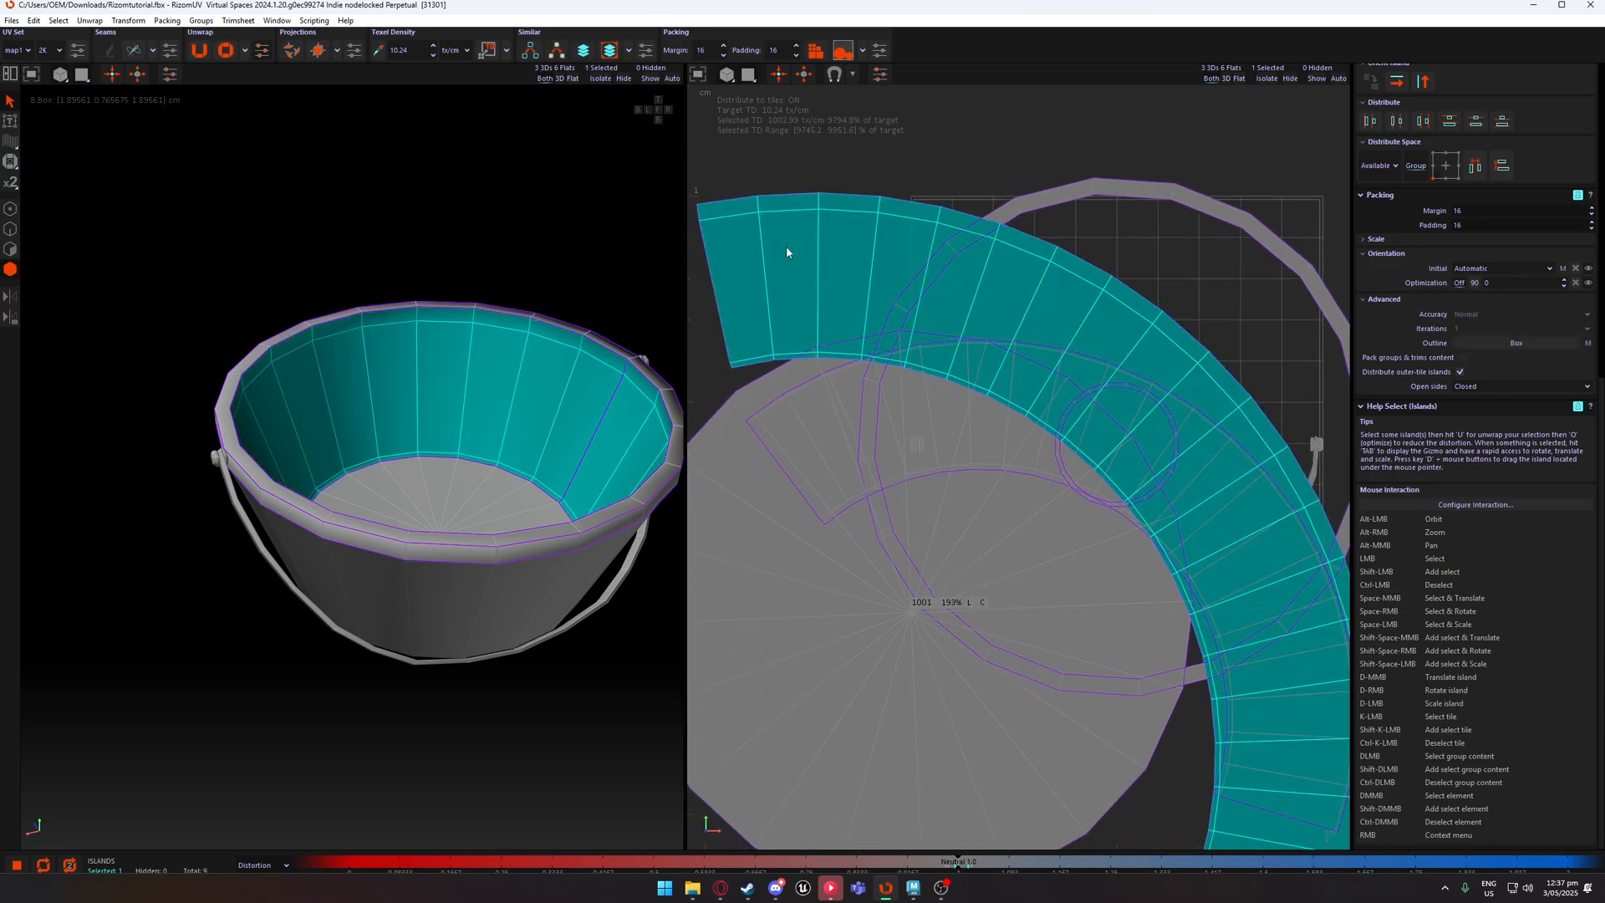
{"action": "left_click", "coordinate": [221, 50]}
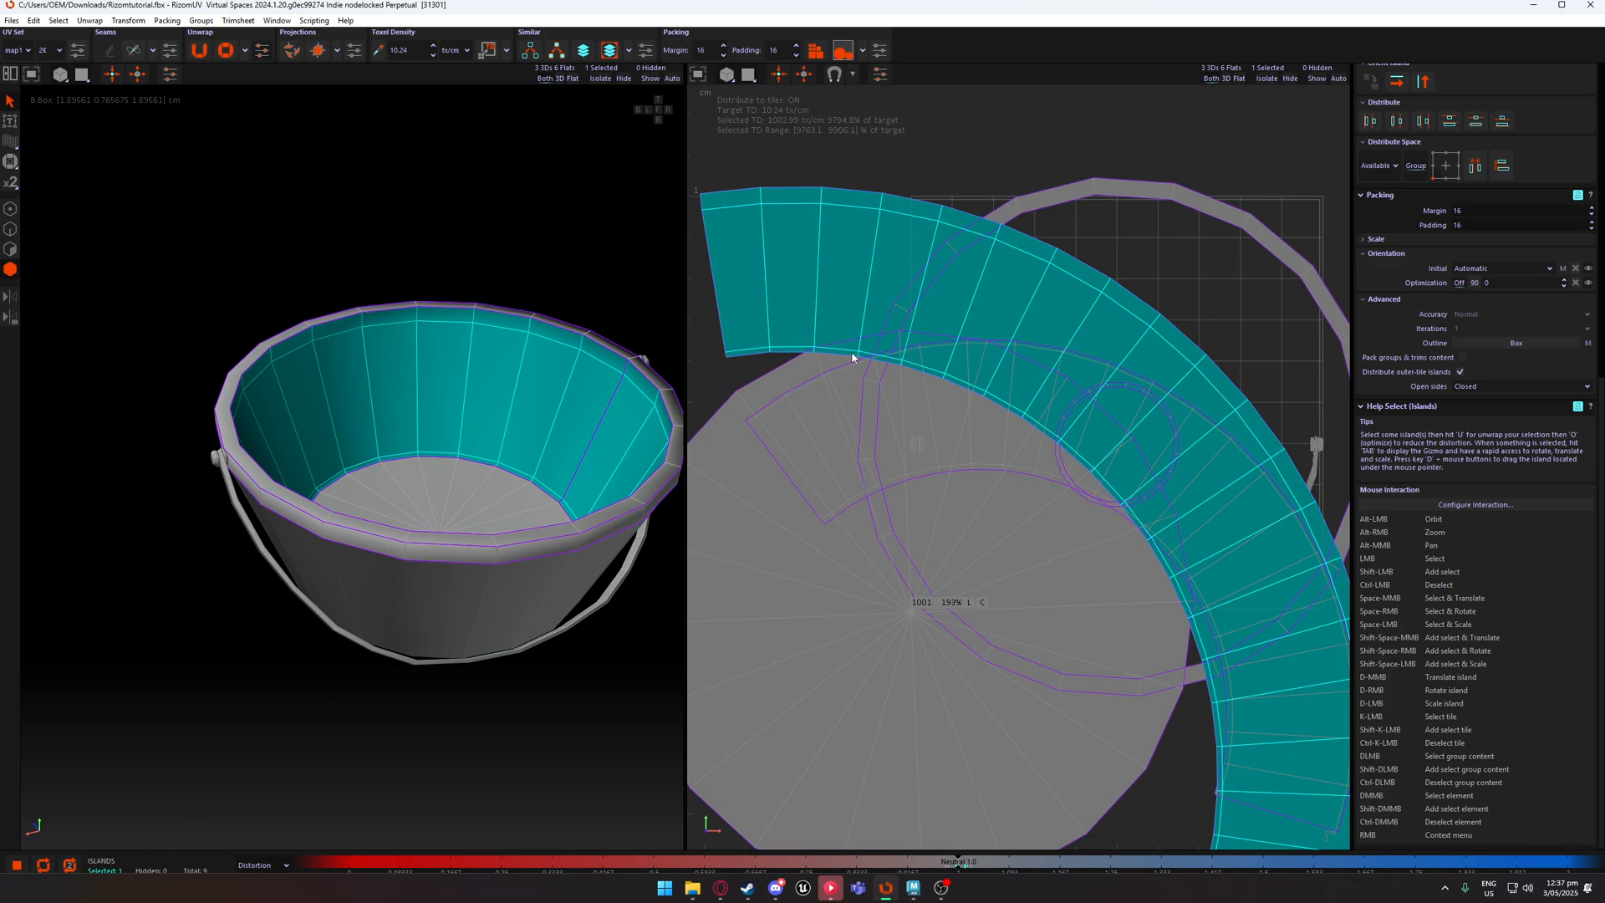
Select the inner wall's UV island and move it above the UV tile, clear of the overlapping islands.
{"action": "scroll", "coordinate": [866, 318], "scroll_direction": "down", "scroll_amount": 3}
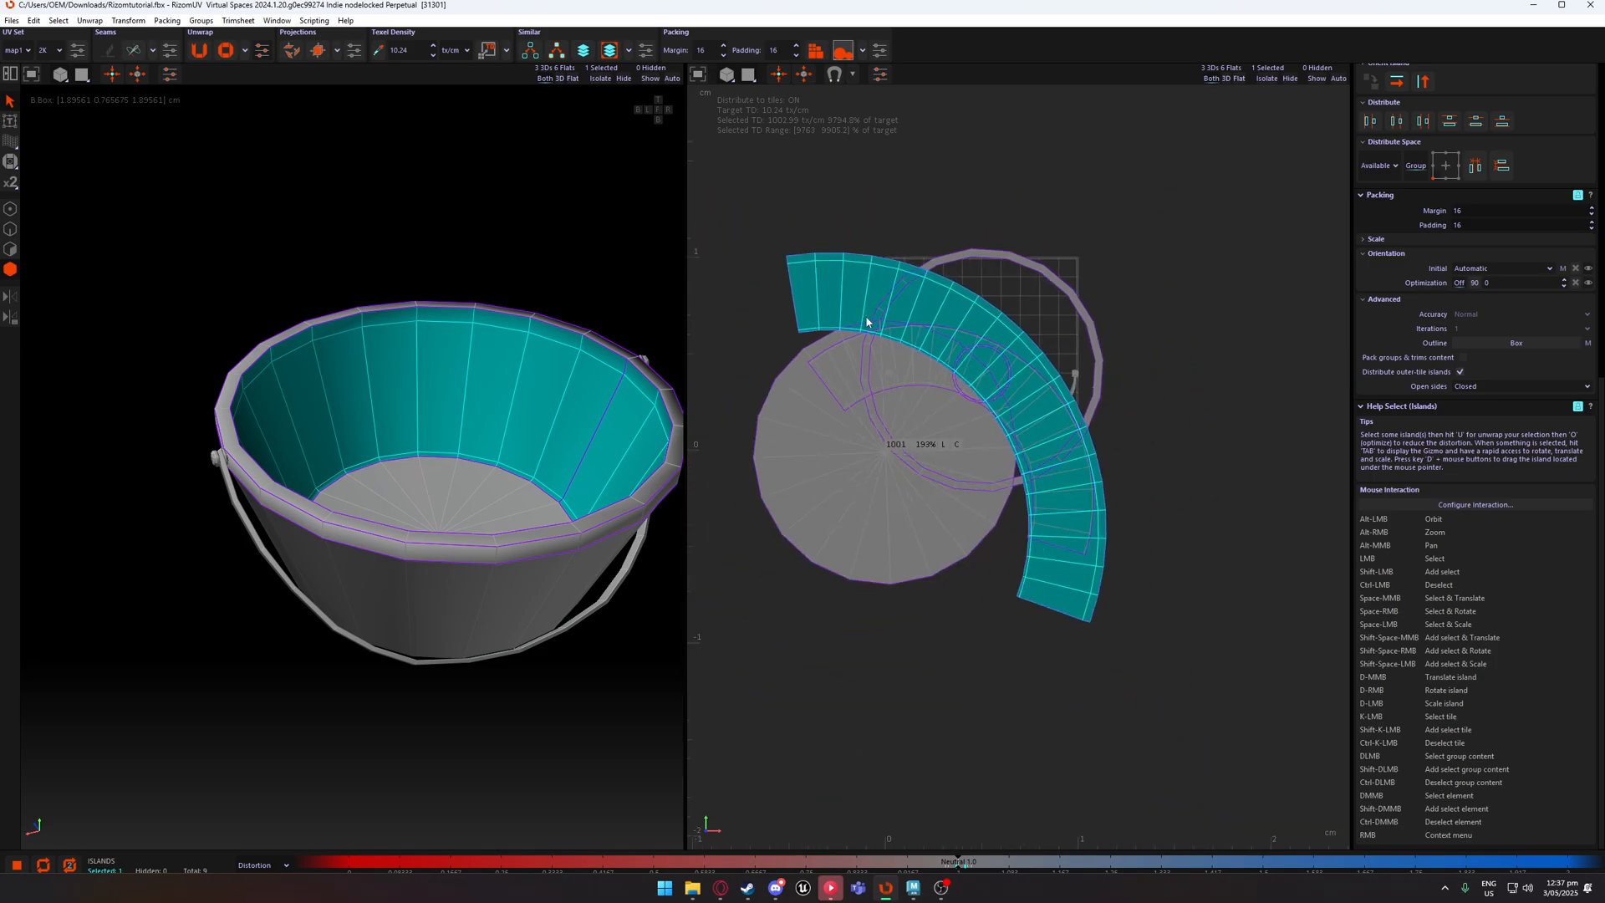
{"action": "middle_click_drag", "start_coordinate": [998, 433], "coordinate": [969, 356], "text": "alt"}
{"action": "scroll", "coordinate": [969, 356], "scroll_direction": "up", "scroll_amount": 3}
{"action": "left_click", "coordinate": [1224, 271]}
{"action": "middle_click_drag", "start_coordinate": [904, 194], "coordinate": [1017, 286], "text": "alt"}
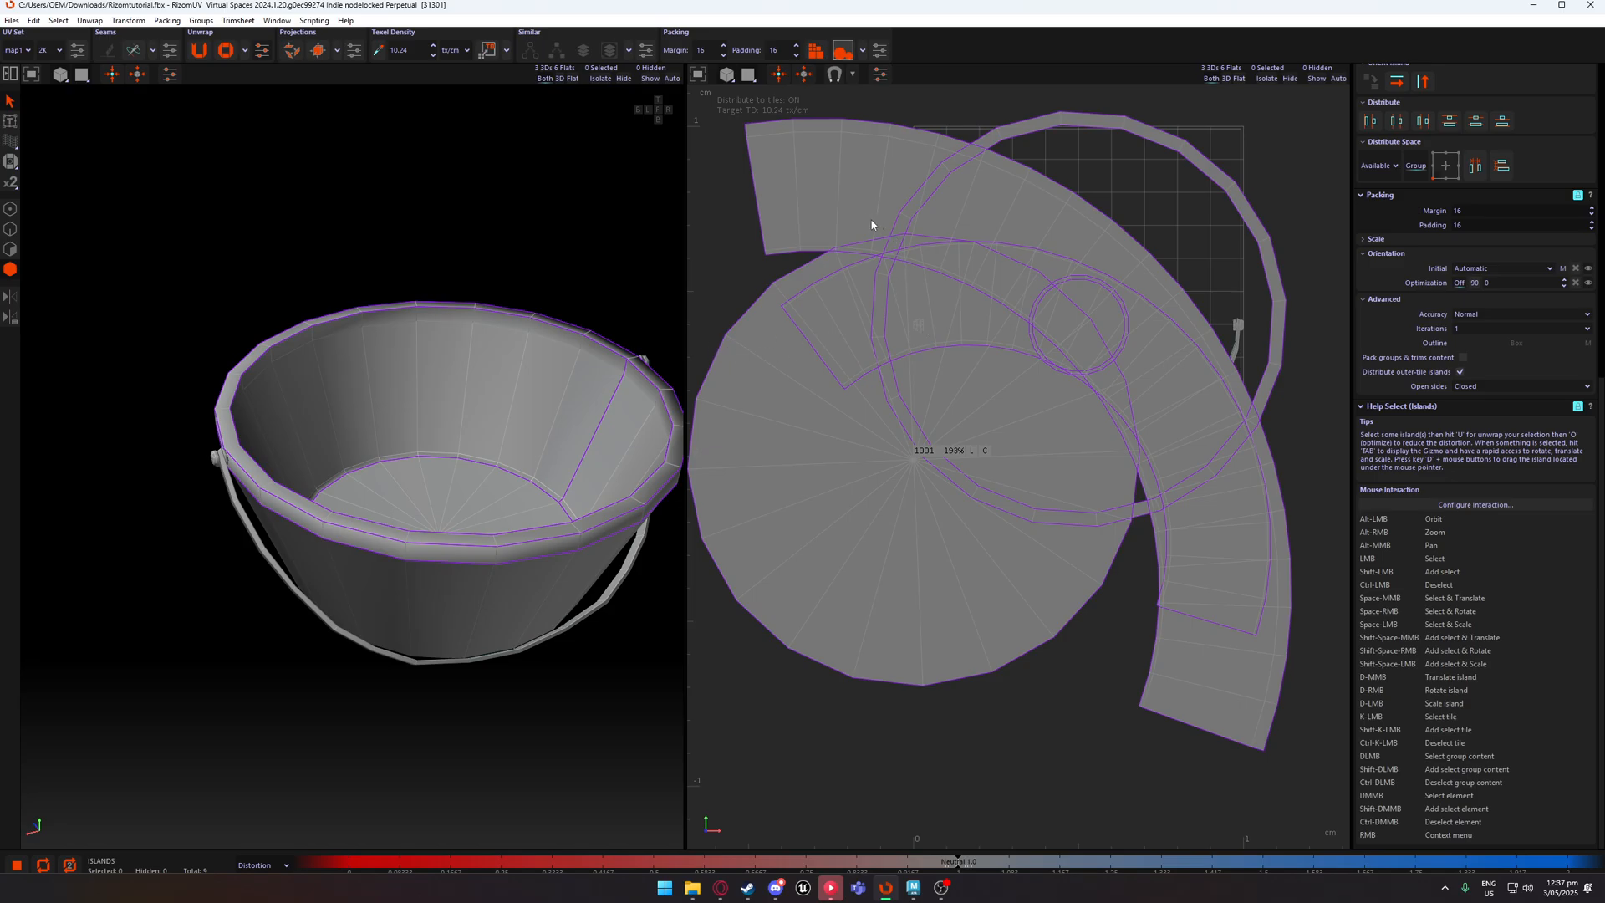
{"action": "left_click", "coordinate": [903, 220]}
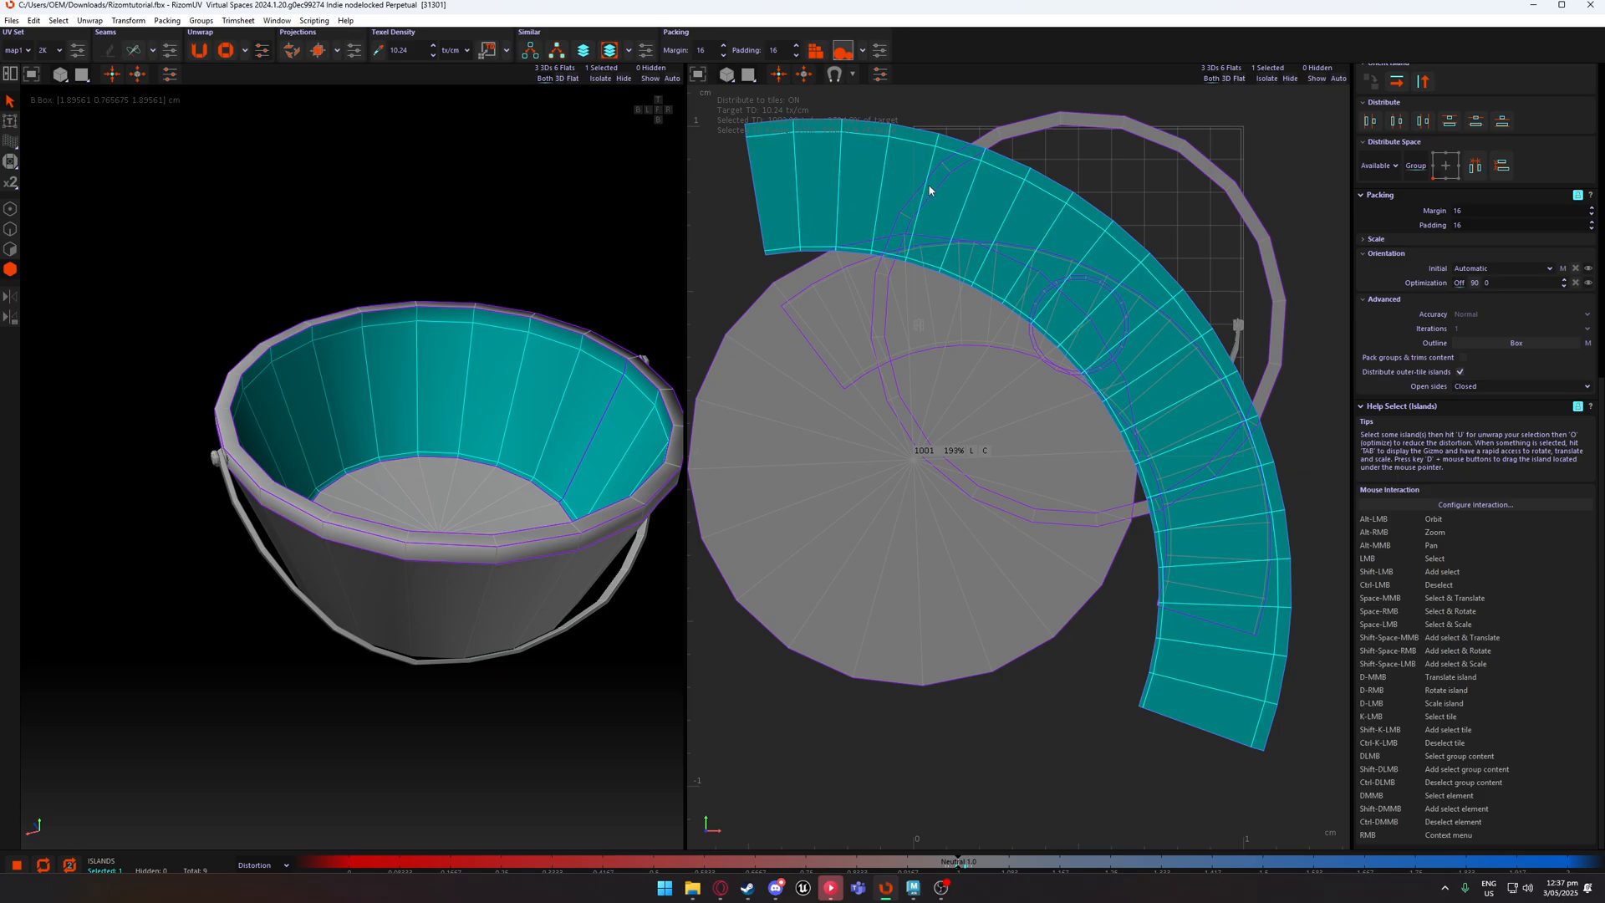
{"action": "scroll", "coordinate": [964, 212], "scroll_direction": "down", "scroll_amount": 1}
{"action": "middle_click_drag", "start_coordinate": [1064, 157], "coordinate": [1049, 229], "text": "alt"}
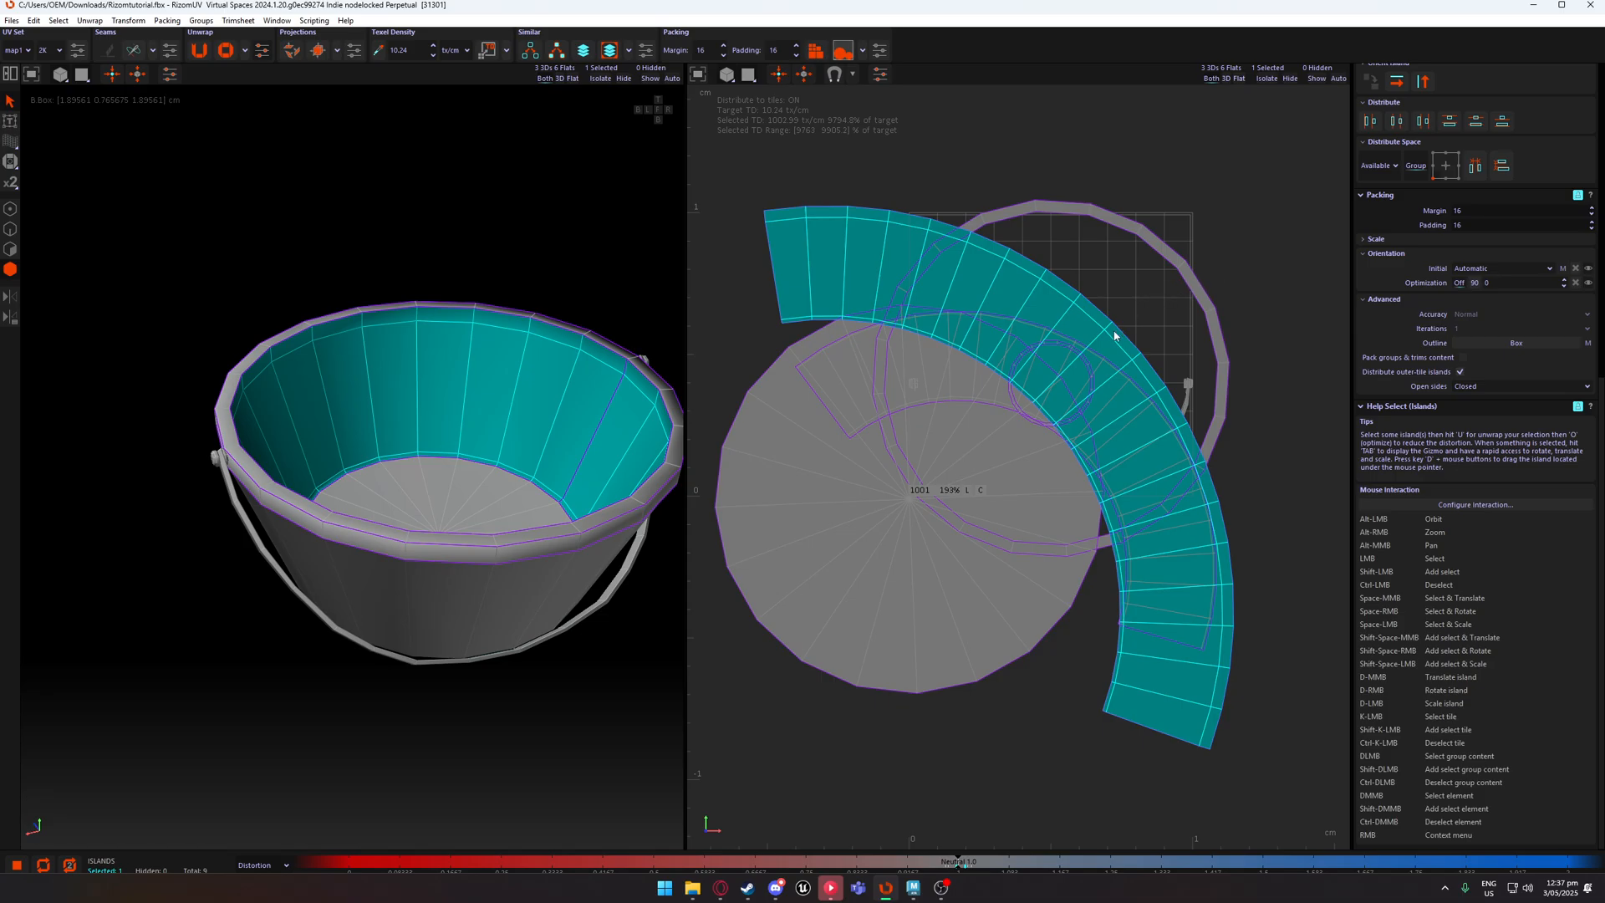
{"action": "scroll", "coordinate": [1020, 347], "scroll_direction": "down", "scroll_amount": 2}
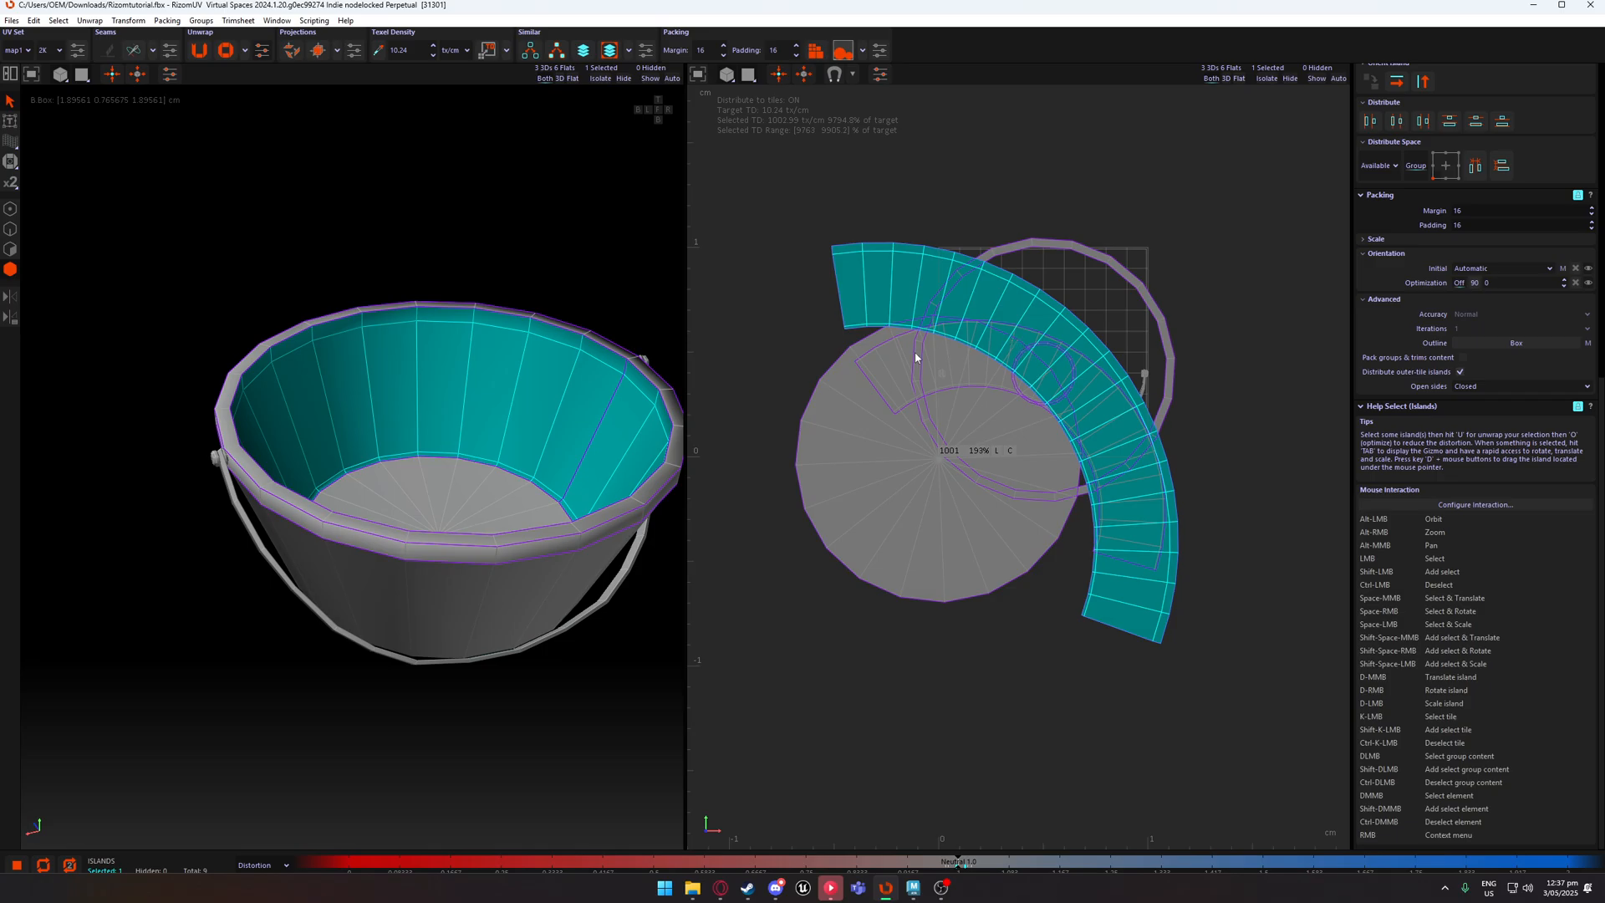
{"action": "middle_click_drag", "start_coordinate": [915, 353], "coordinate": [992, 427], "text": "alt"}
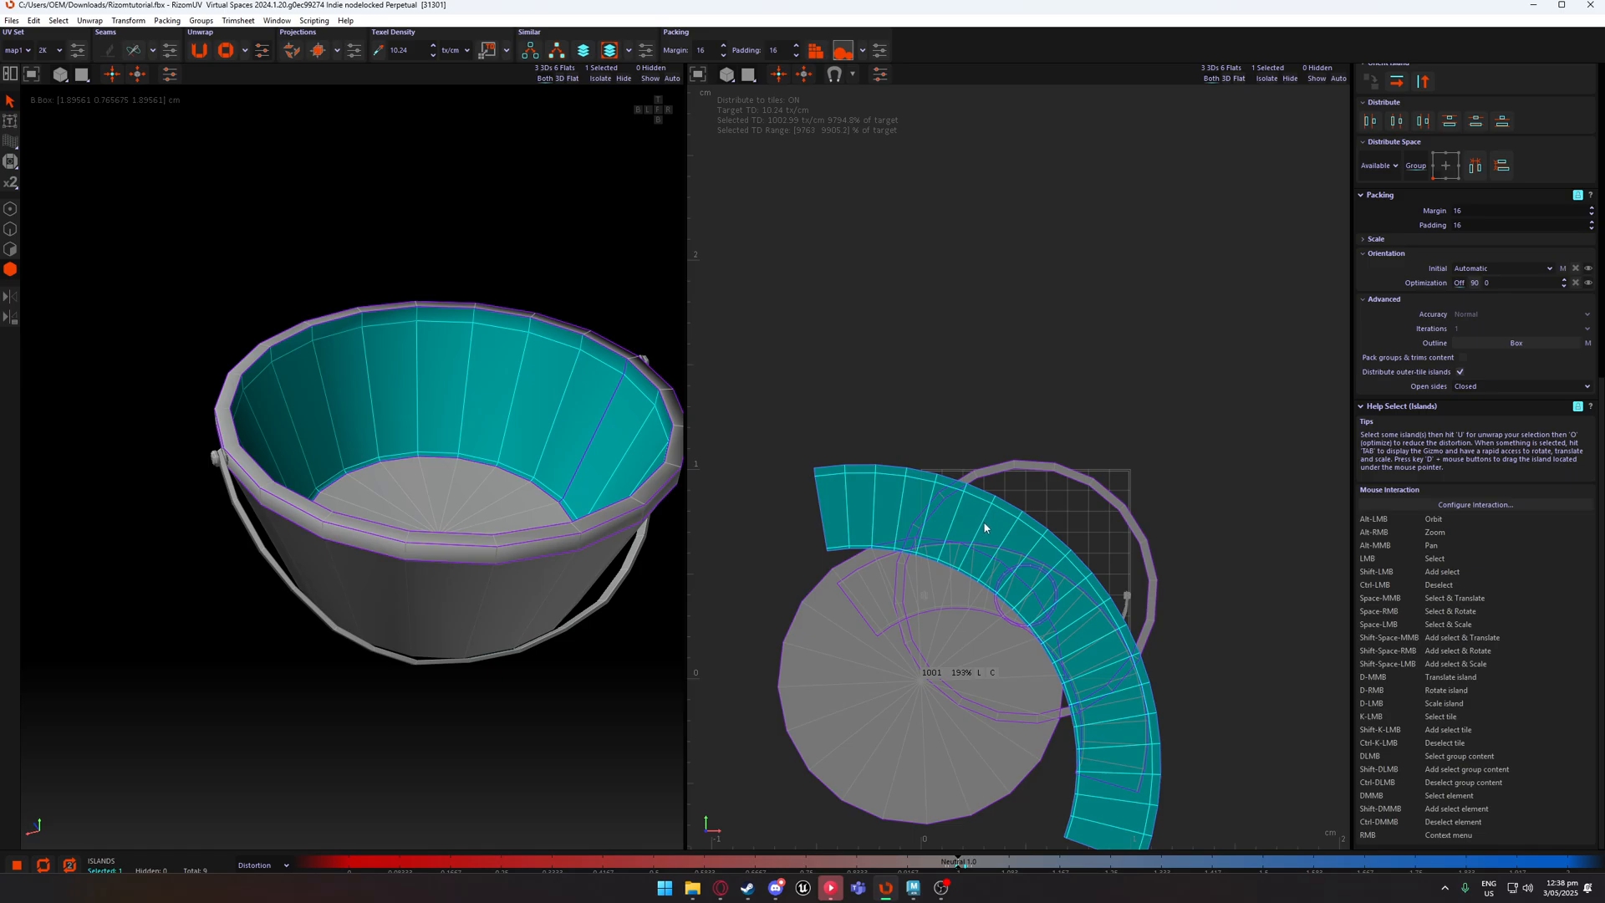
{"action": "middle_click_drag", "start_coordinate": [988, 518], "coordinate": [1121, 254]}
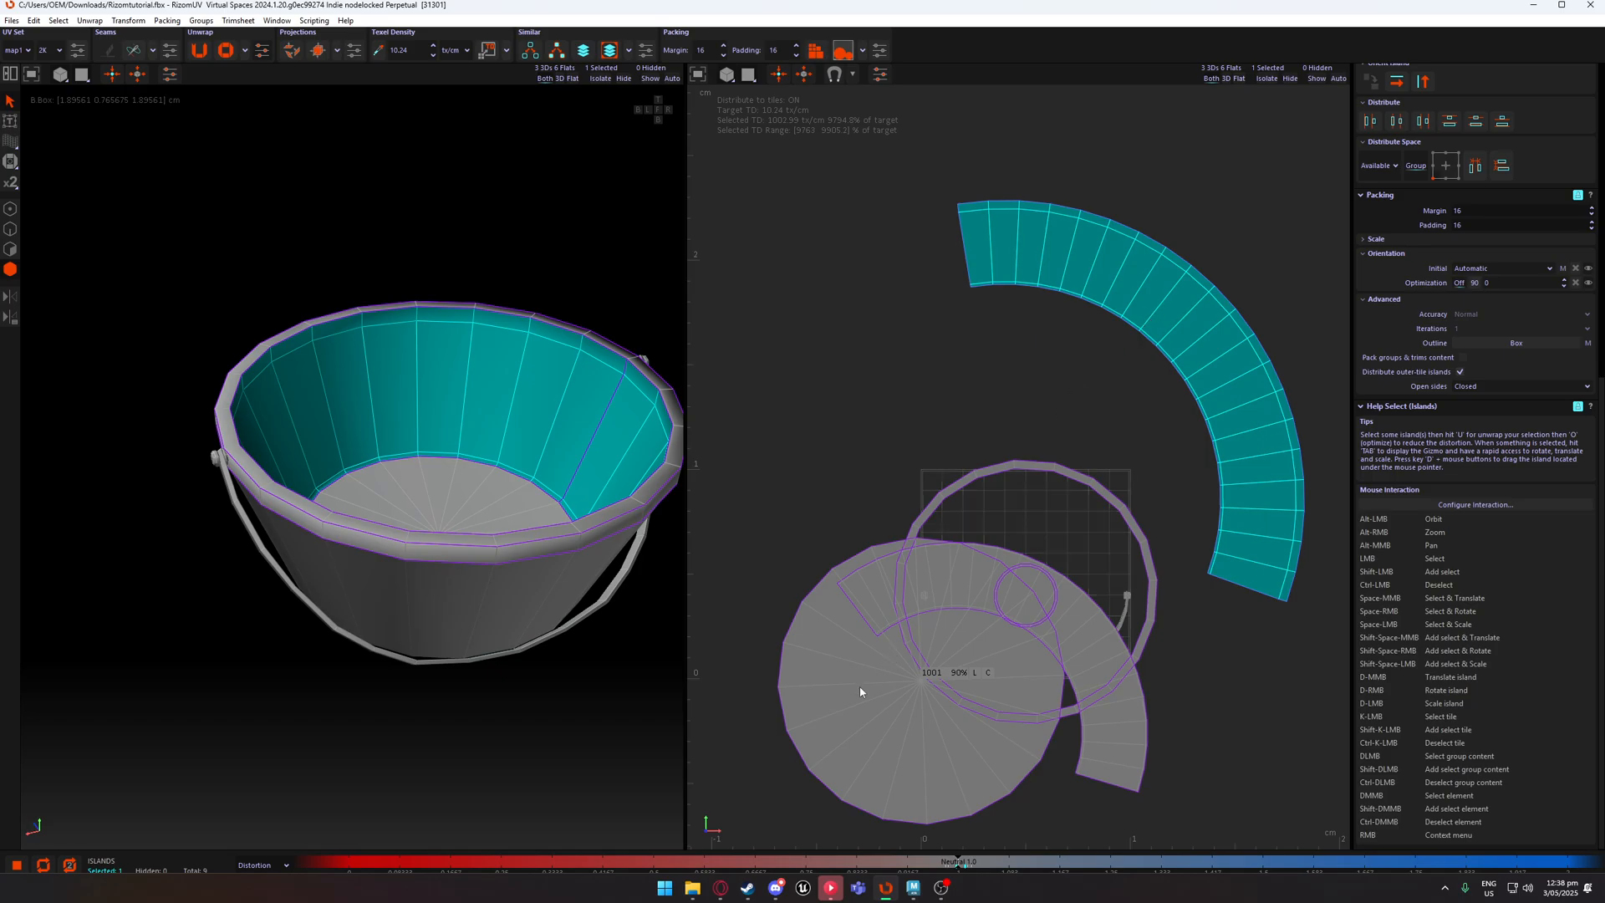
Move the large disc island below and left of the UV tile and shift the outer wall's curved island slightly down.
{"action": "middle_click_drag", "start_coordinate": [860, 692], "coordinate": [834, 477]}
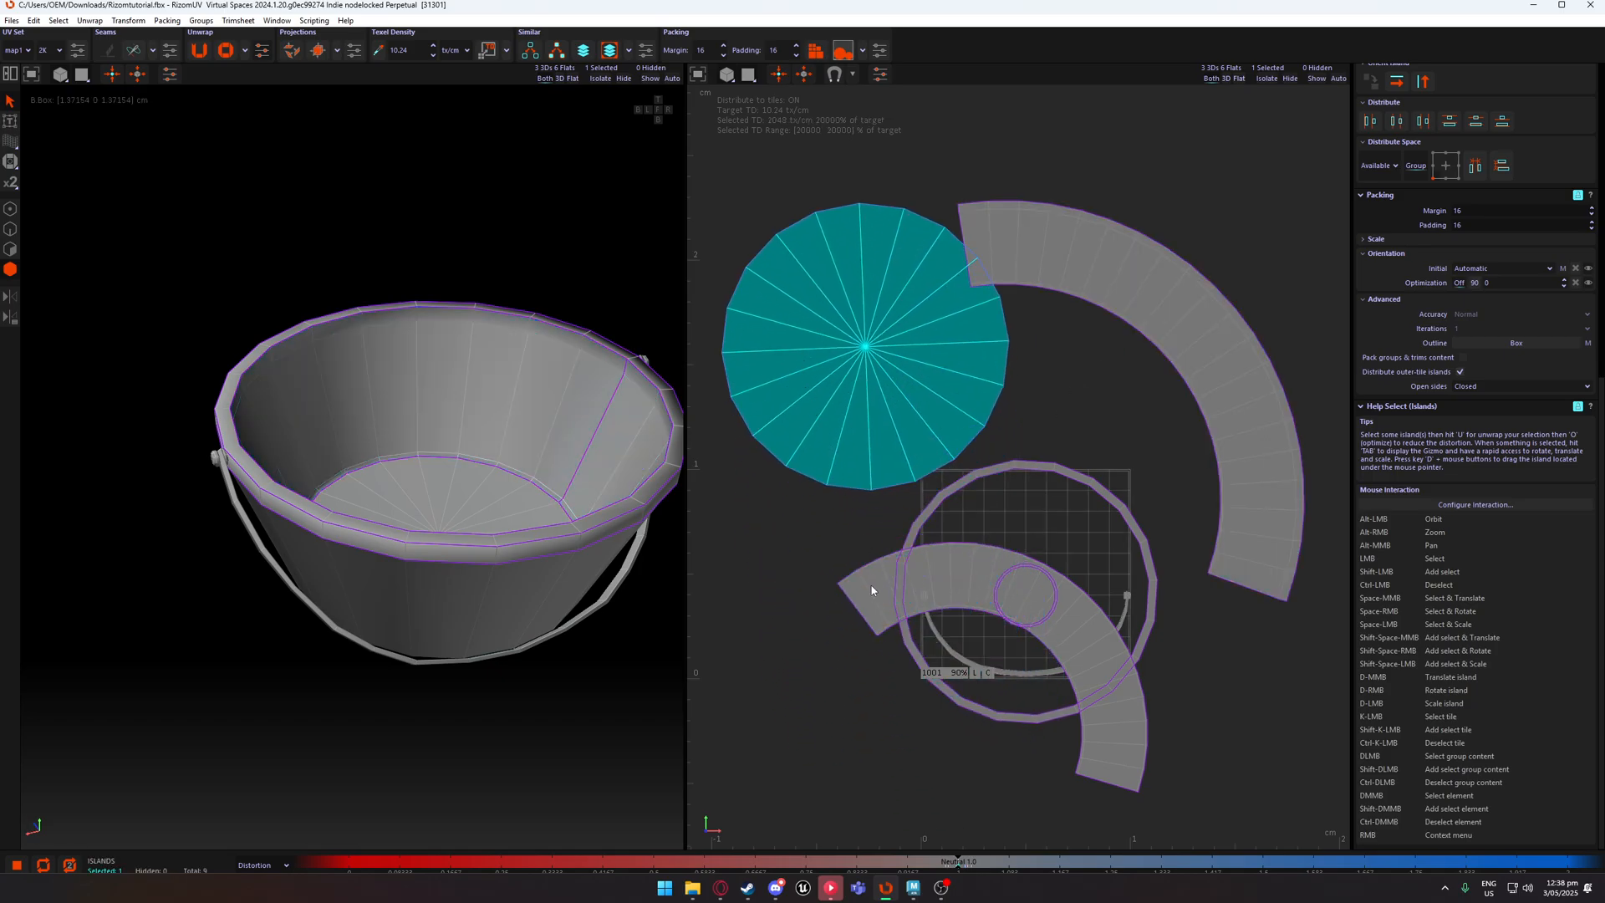
{"action": "mouse_move", "coordinate": [872, 585]}
{"action": "middle_mouse_down"}
{"action": "mouse_move", "coordinate": [858, 756]}
{"action": "mouse_move", "coordinate": [885, 614]}
{"action": "middle_mouse_up"}
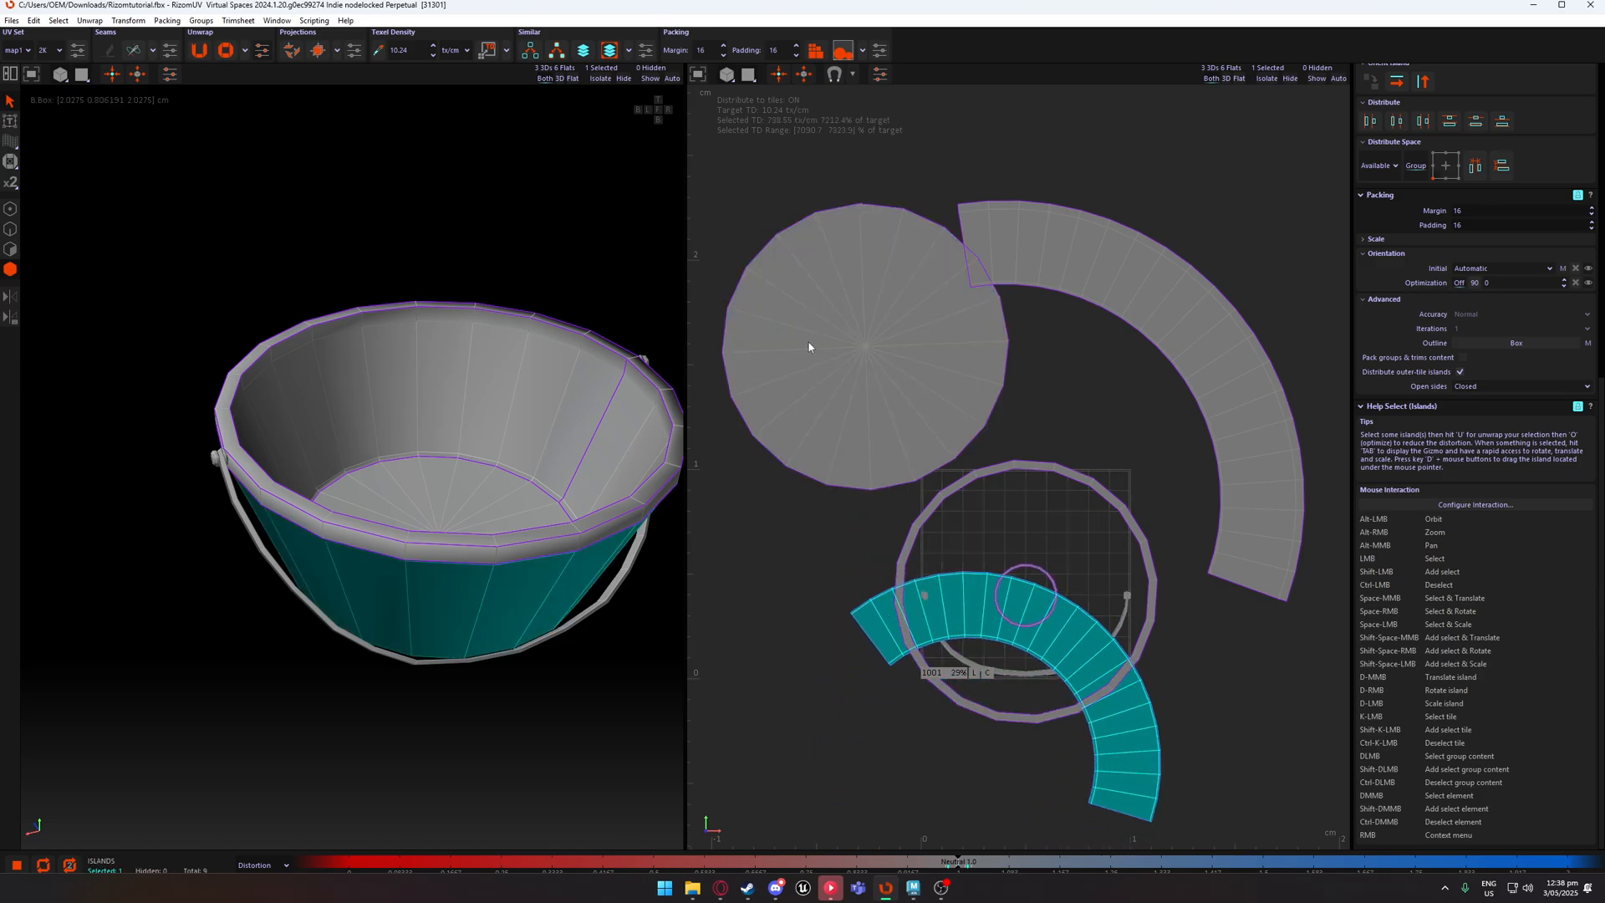
{"action": "middle_click_drag", "start_coordinate": [809, 346], "coordinate": [757, 780]}
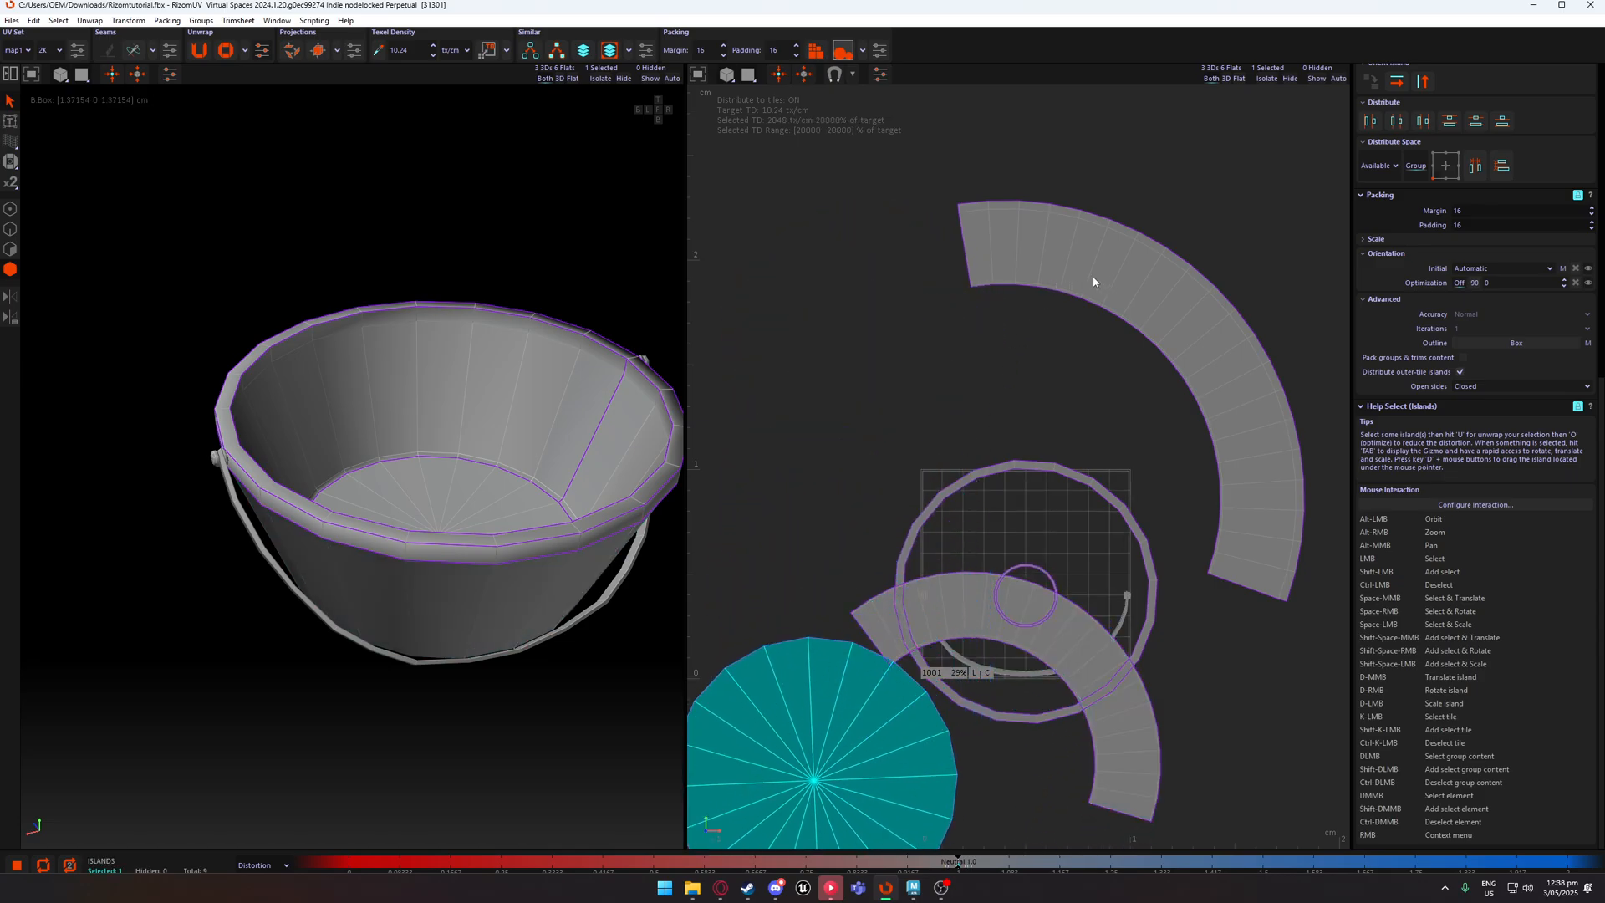
Move the inner wall island slightly left, rotate it into an upright arch above the tile and enlarge it.
{"action": "middle_click_drag", "start_coordinate": [1093, 281], "coordinate": [1021, 260]}
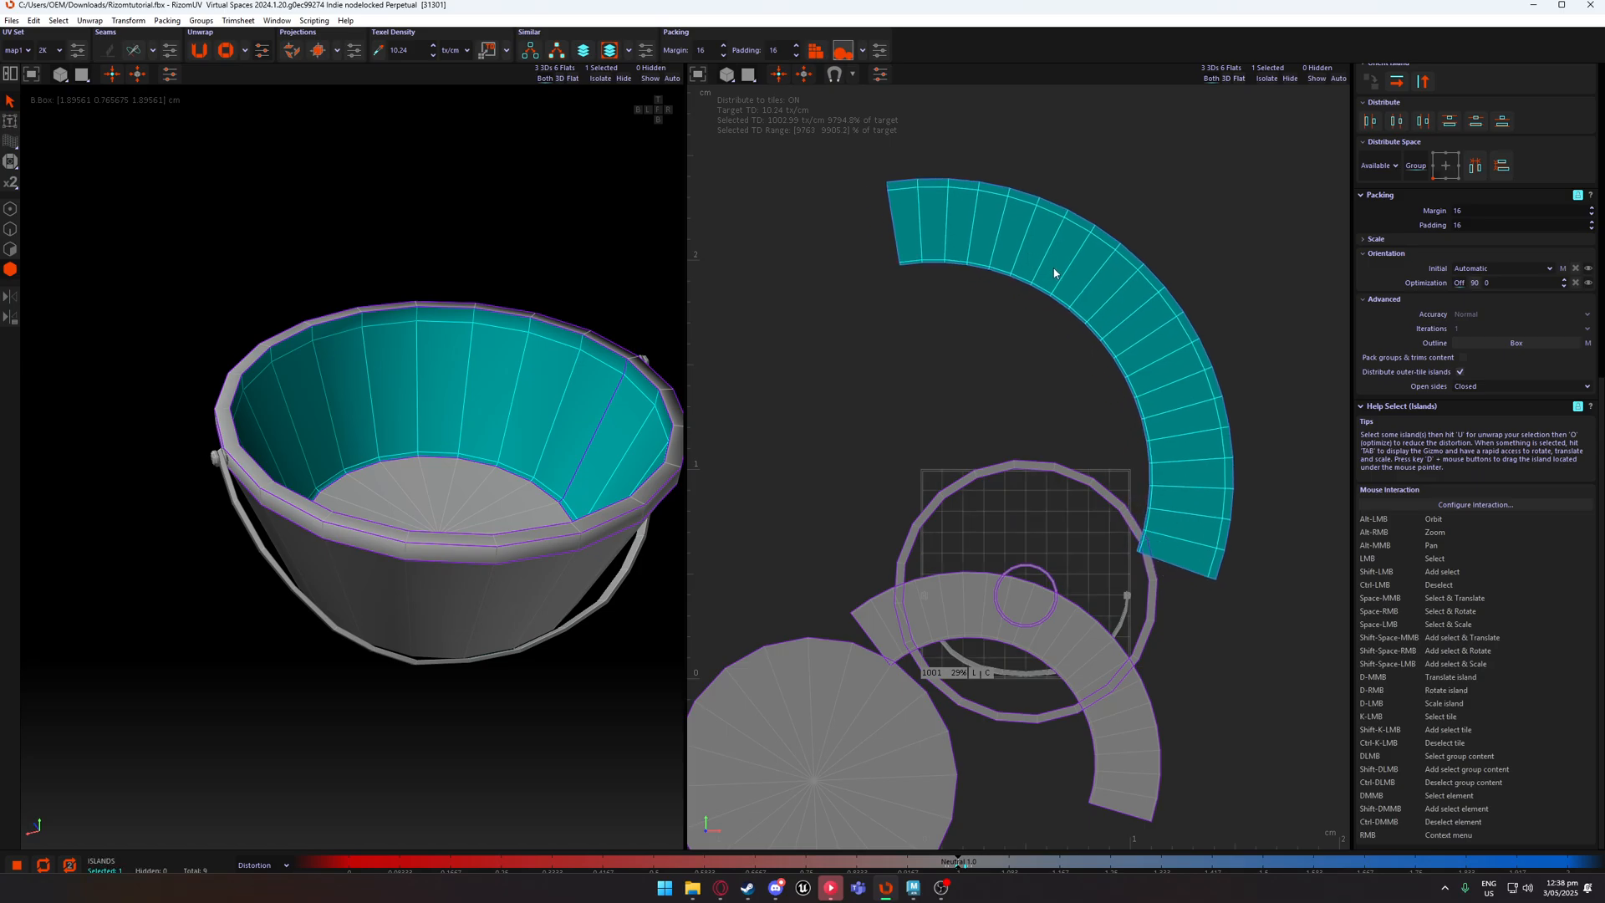
{"action": "mouse_move", "coordinate": [1054, 273]}
{"action": "right_mouse_down"}
{"action": "mouse_move", "coordinate": [1086, 277]}
{"action": "mouse_move", "coordinate": [997, 250]}
{"action": "mouse_move", "coordinate": [1002, 283]}
{"action": "mouse_move", "coordinate": [1093, 280]}
{"action": "mouse_move", "coordinate": [1132, 298]}
{"action": "mouse_move", "coordinate": [1118, 197]}
{"action": "mouse_move", "coordinate": [1118, 226]}
{"action": "mouse_move", "coordinate": [1111, 208]}
{"action": "mouse_move", "coordinate": [1066, 280]}
{"action": "right_mouse_up"}
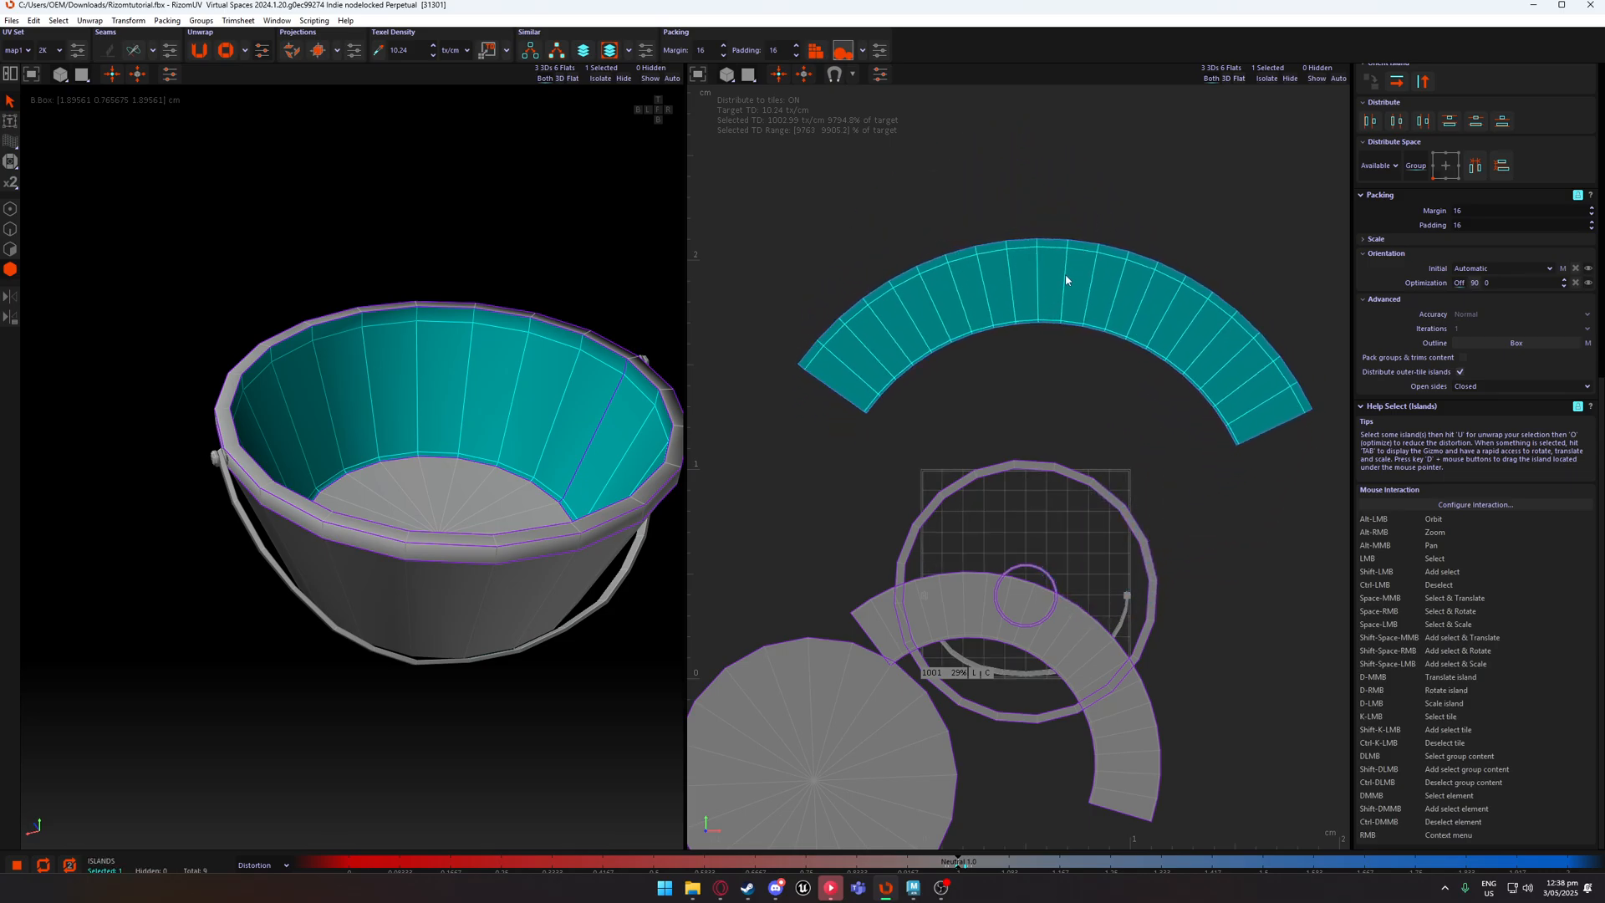
{"action": "mouse_move", "coordinate": [1055, 286]}
{"action": "left_mouse_down"}
{"action": "mouse_move", "coordinate": [1154, 266]}
{"action": "mouse_move", "coordinate": [942, 290]}
{"action": "mouse_move", "coordinate": [1075, 272]}
{"action": "left_mouse_up"}
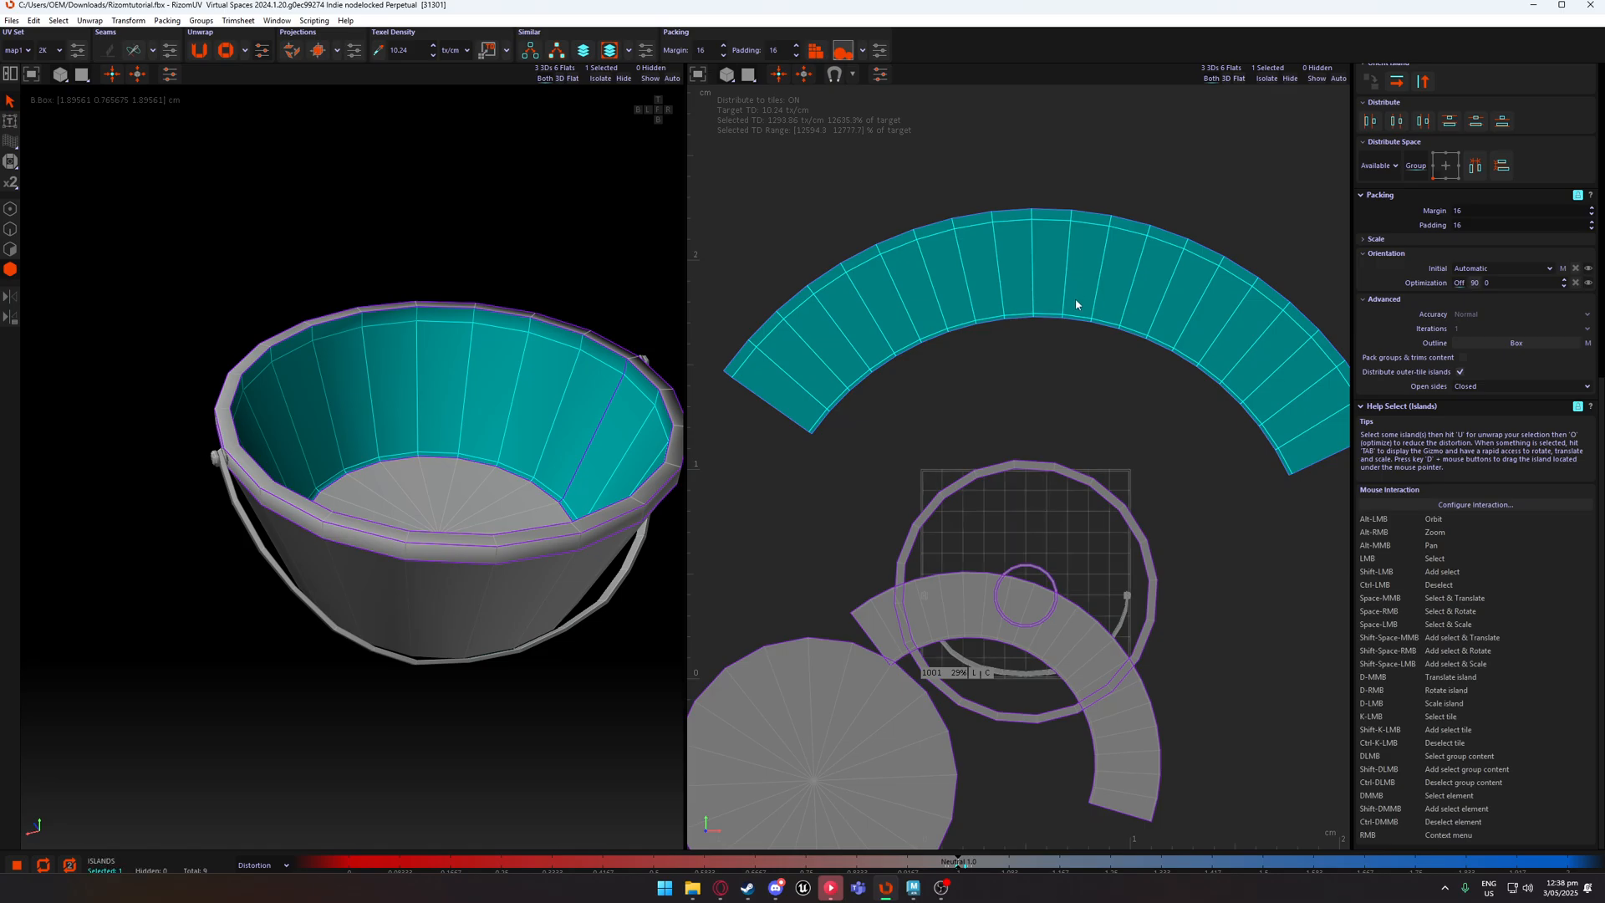
Straighten the arched inner wall island into a rectangular strip and clear the selection.
{"action": "middle_click_drag", "start_coordinate": [1042, 372], "coordinate": [1004, 398], "text": "alt"}
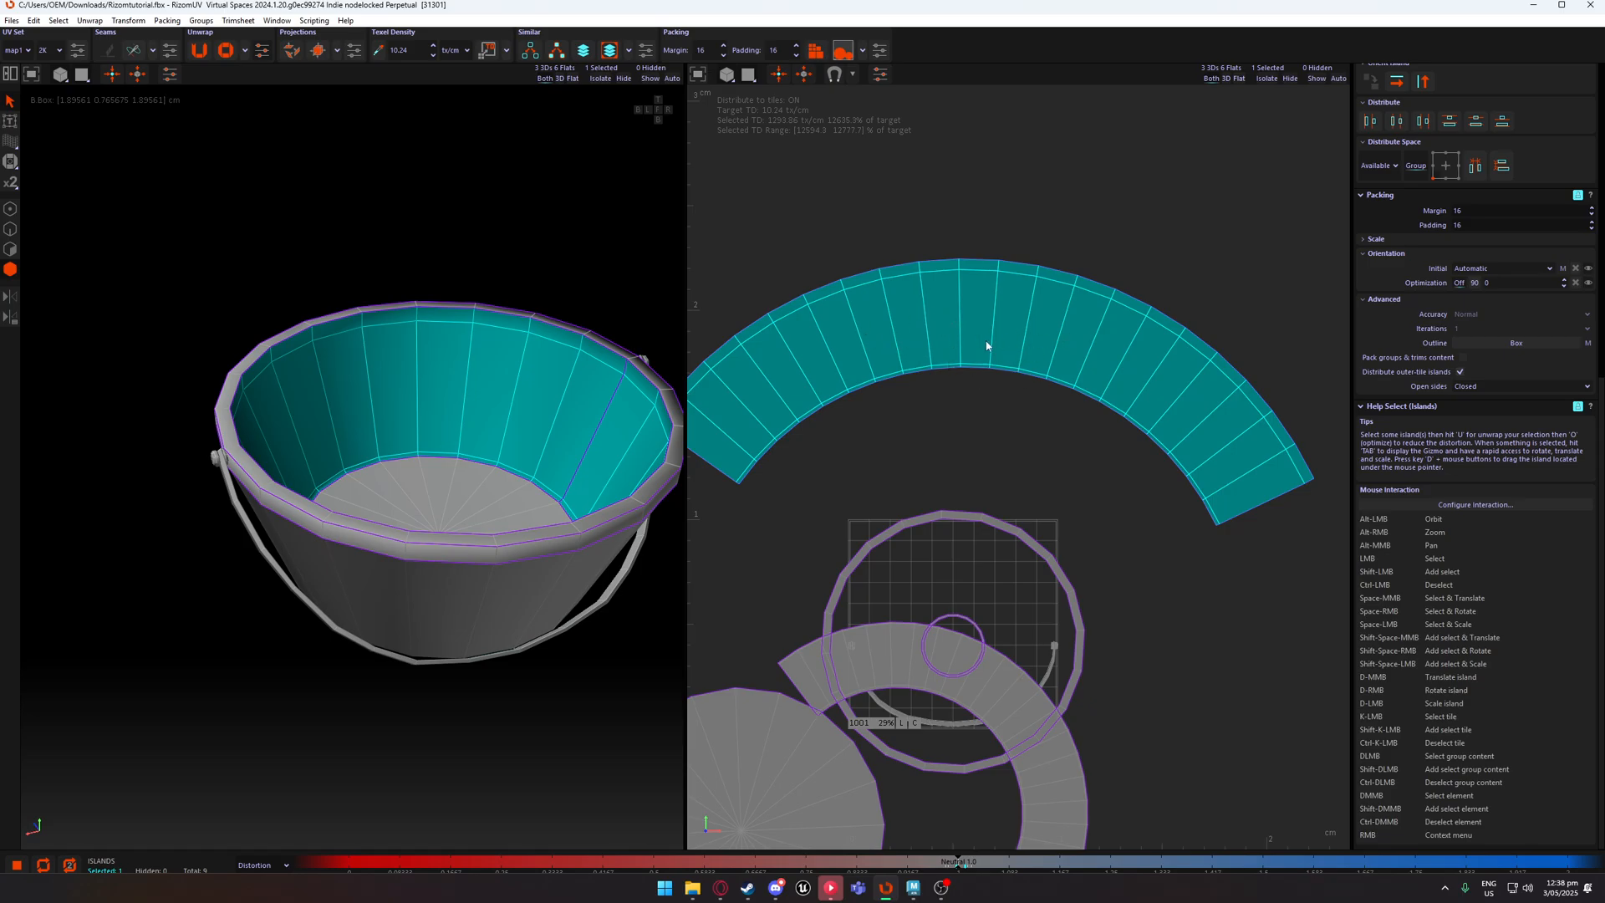
{"action": "middle_click_drag", "start_coordinate": [938, 383], "coordinate": [965, 411], "text": "alt"}
{"action": "scroll", "coordinate": [999, 340], "scroll_direction": "up", "scroll_amount": 2}
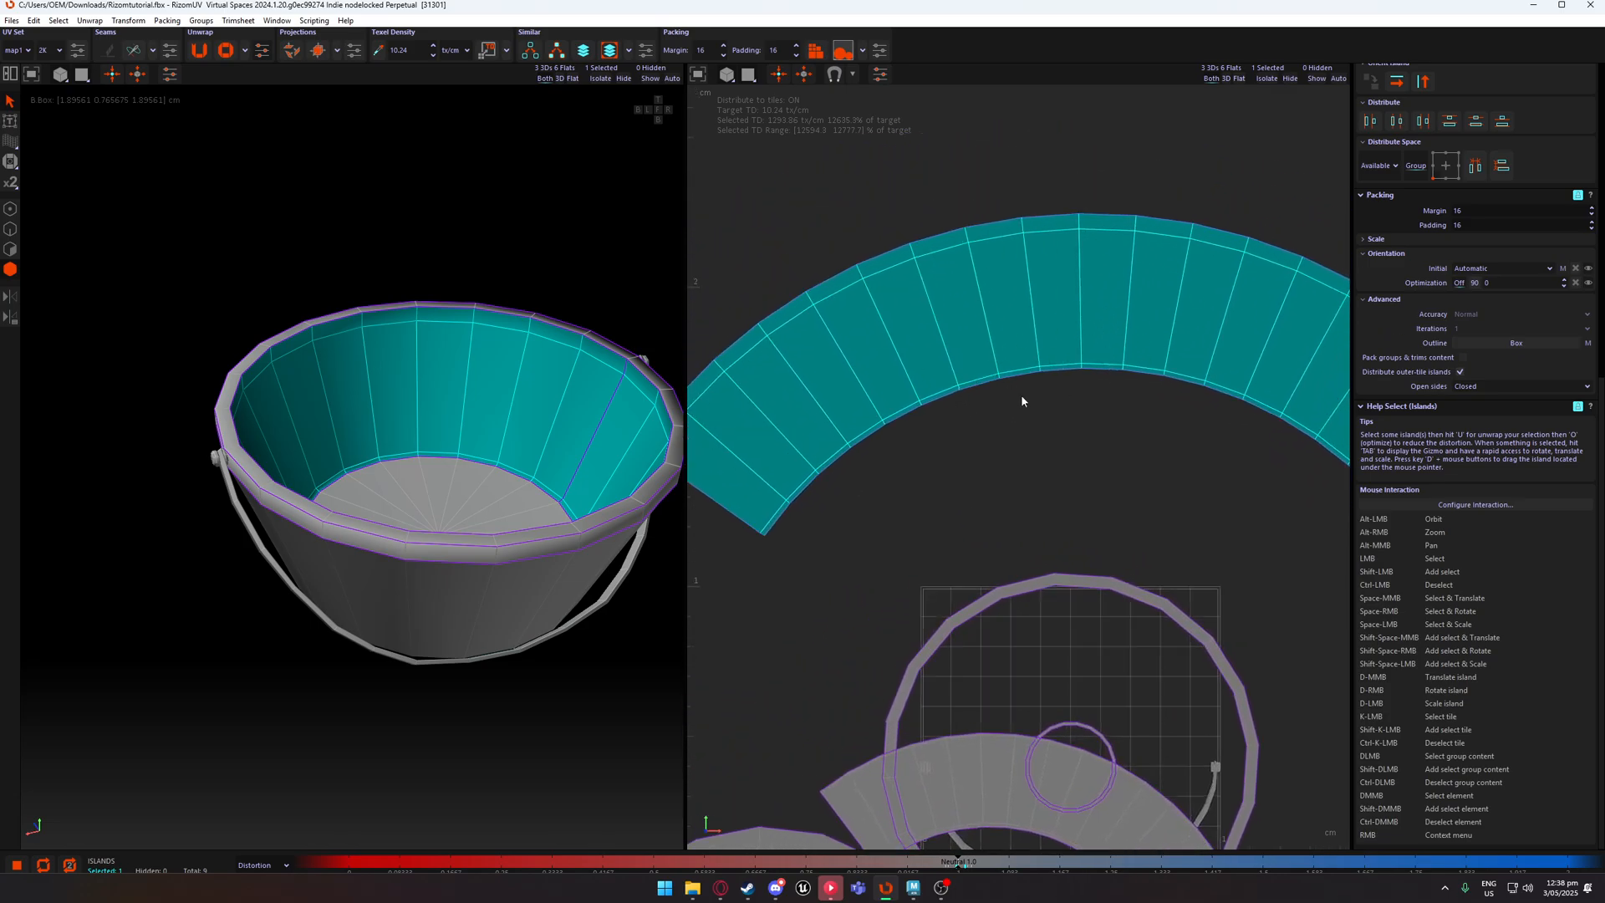
{"action": "middle_click_drag", "start_coordinate": [1127, 453], "coordinate": [1035, 380], "text": "alt"}
{"action": "scroll", "coordinate": [1022, 378], "scroll_direction": "down", "scroll_amount": 1}
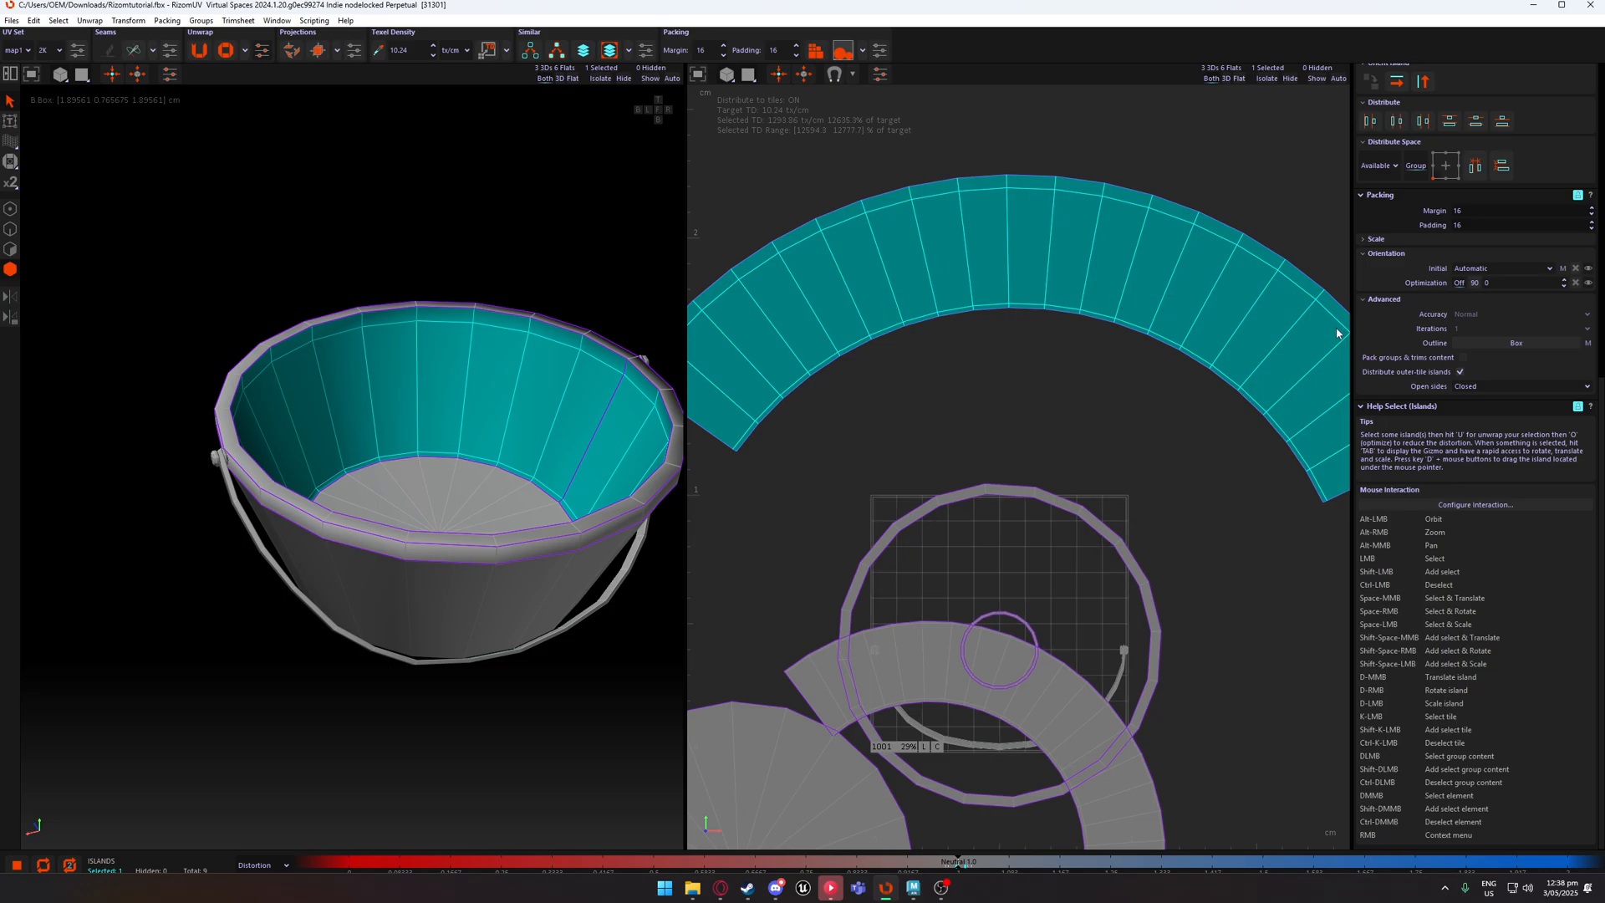
{"action": "scroll", "coordinate": [1371, 371], "scroll_direction": "up", "scroll_amount": 5}
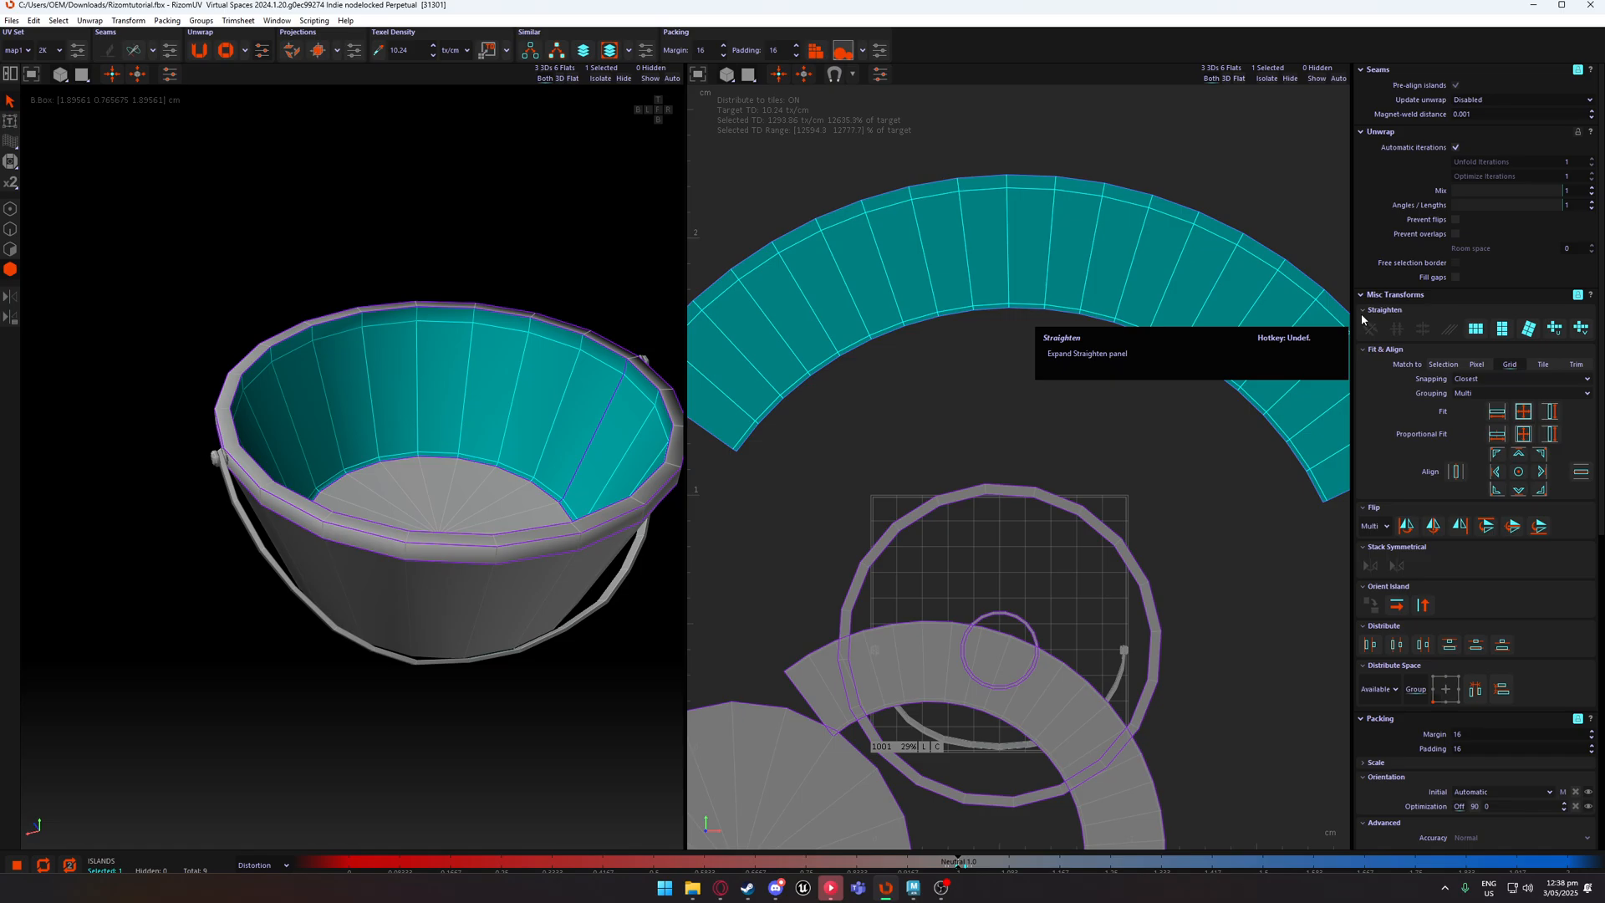
{"action": "left_click", "coordinate": [1476, 334]}
{"action": "left_click", "coordinate": [1114, 403]}
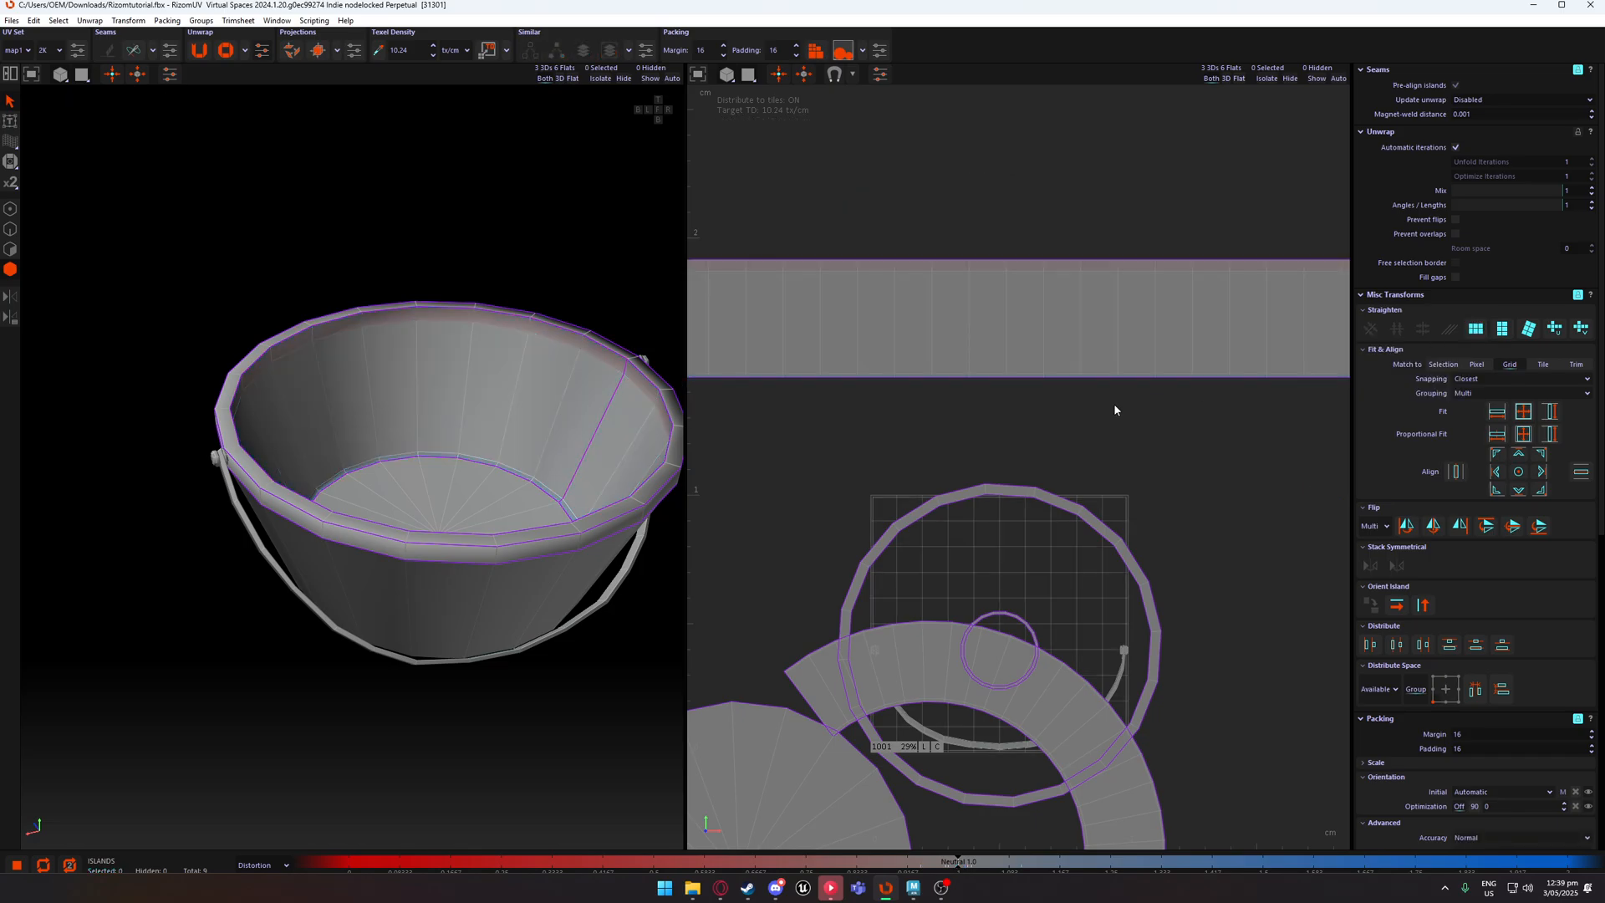
{"action": "scroll", "coordinate": [1113, 403], "scroll_direction": "down", "scroll_amount": 2}
{"action": "middle_click_drag", "start_coordinate": [1155, 398], "coordinate": [1141, 389], "text": "alt"}
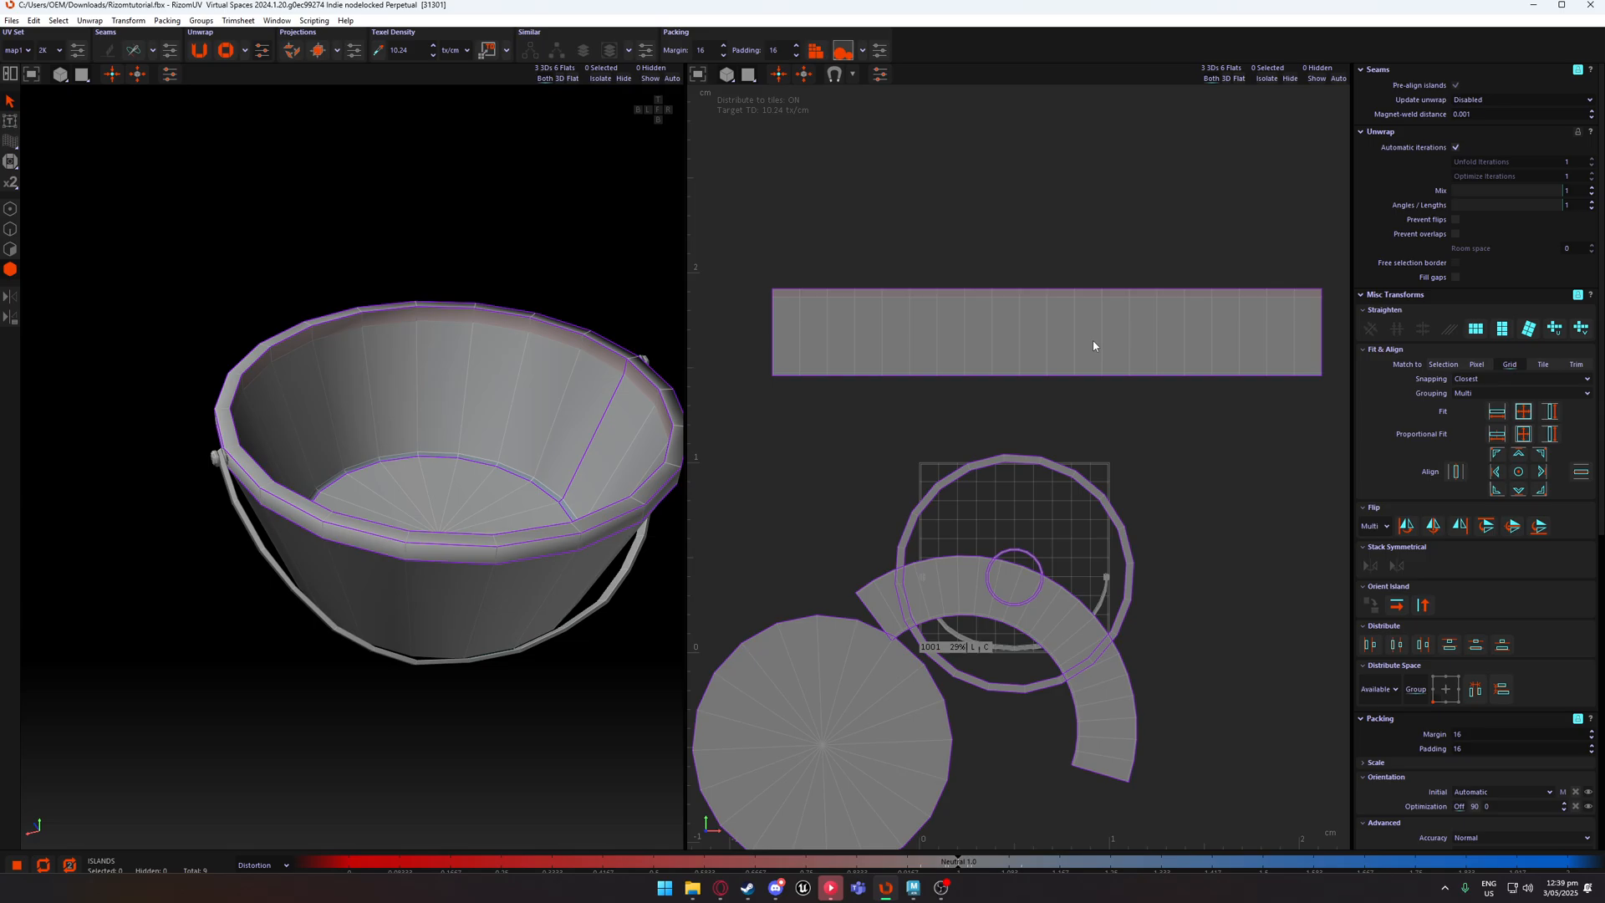
Try another straightening option on the inner wall strip and undo back to the arched island.
{"action": "left_click", "coordinate": [1063, 362]}
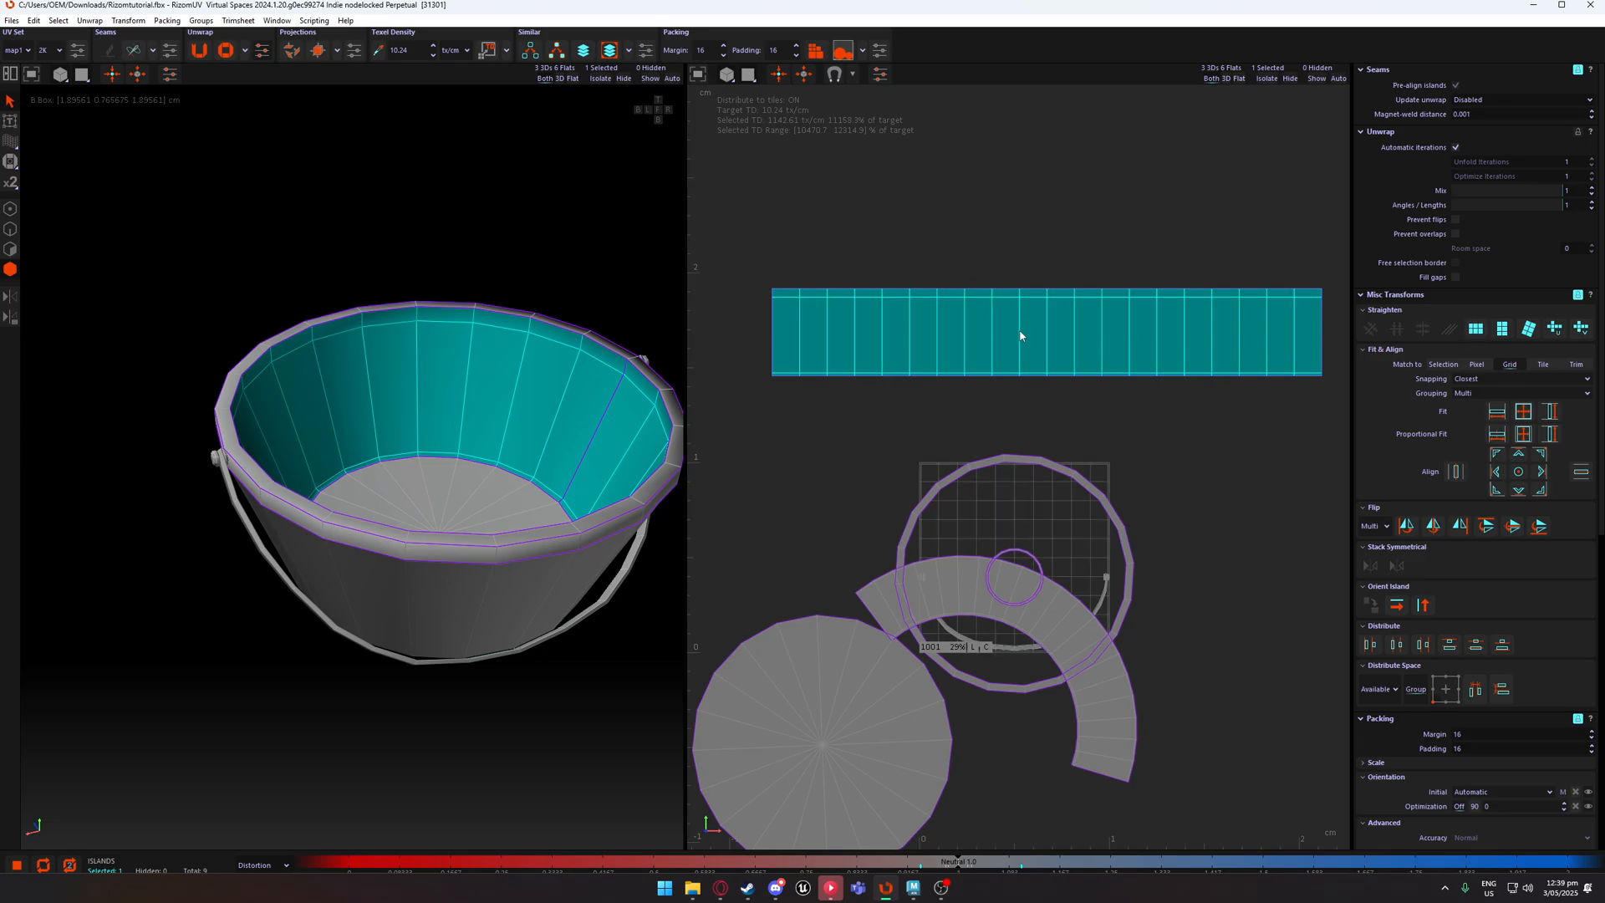
{"action": "scroll", "coordinate": [1204, 383], "scroll_direction": "up", "scroll_amount": 2}
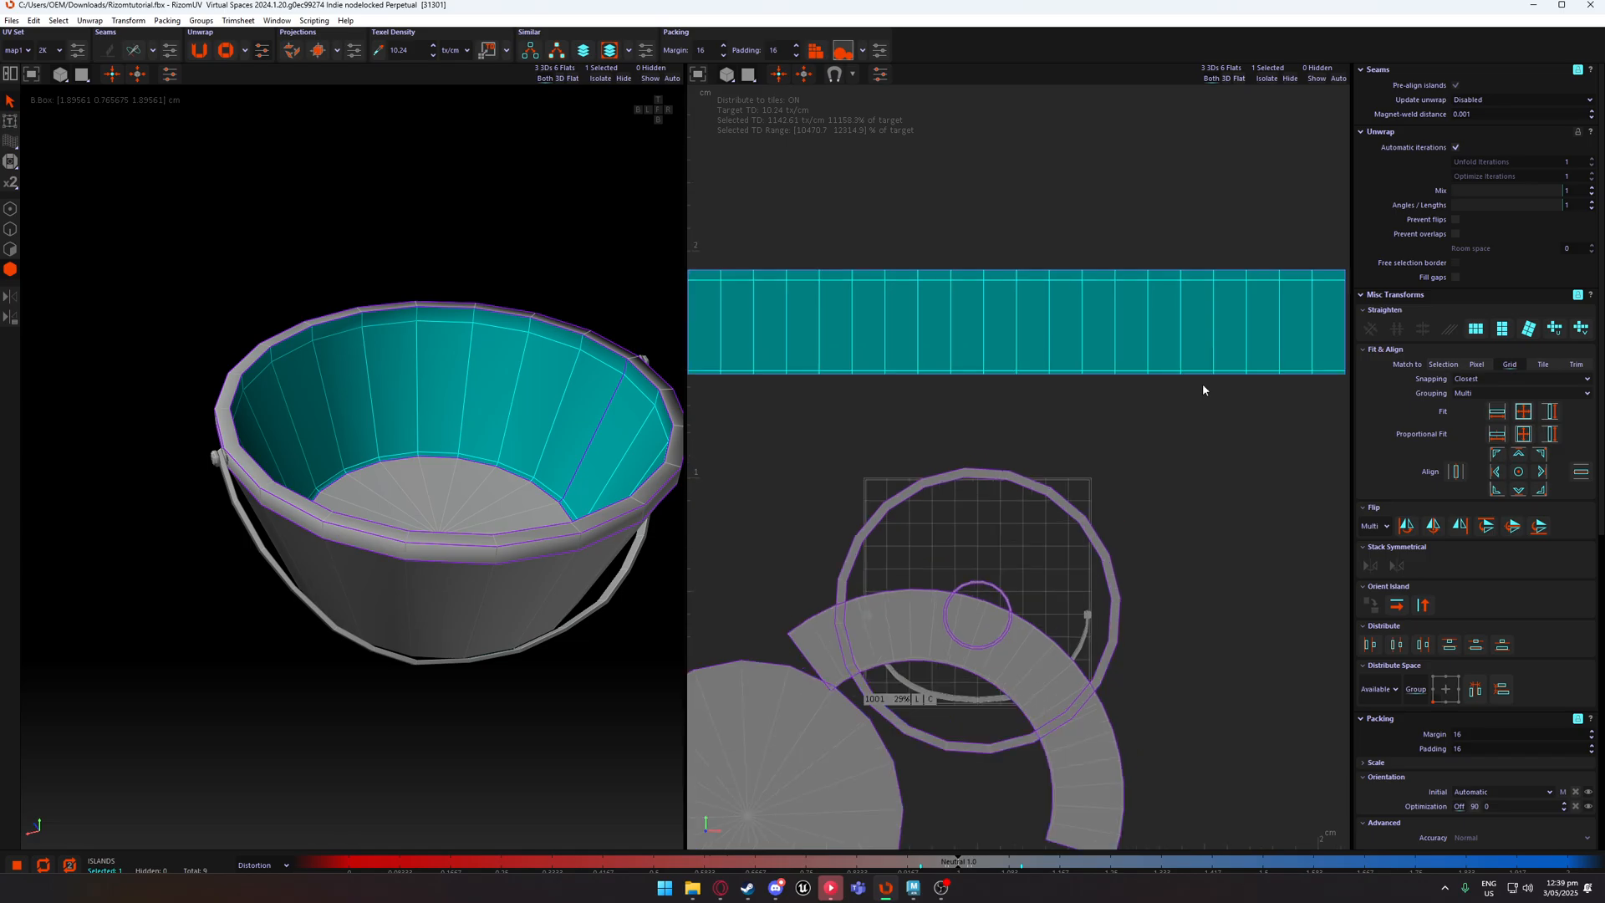
{"action": "scroll", "coordinate": [1207, 383], "scroll_direction": "down", "scroll_amount": 2}
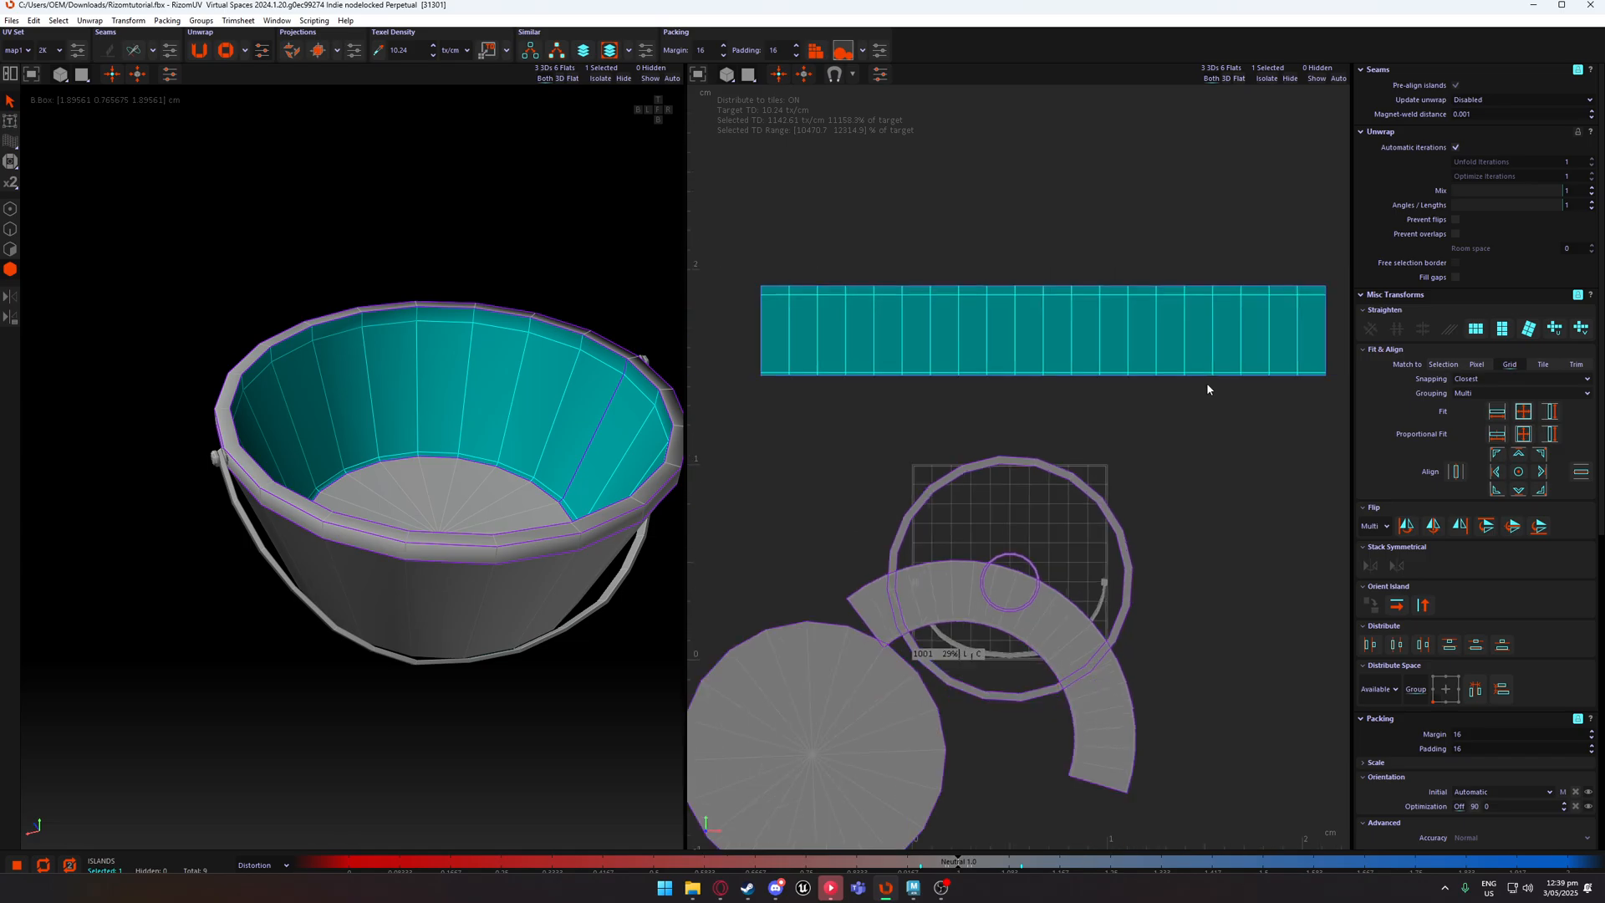
{"action": "left_click", "coordinate": [1499, 332]}
{"action": "key", "text": "ctrl+z"}
{"action": "key", "text": "ctrl+z"}
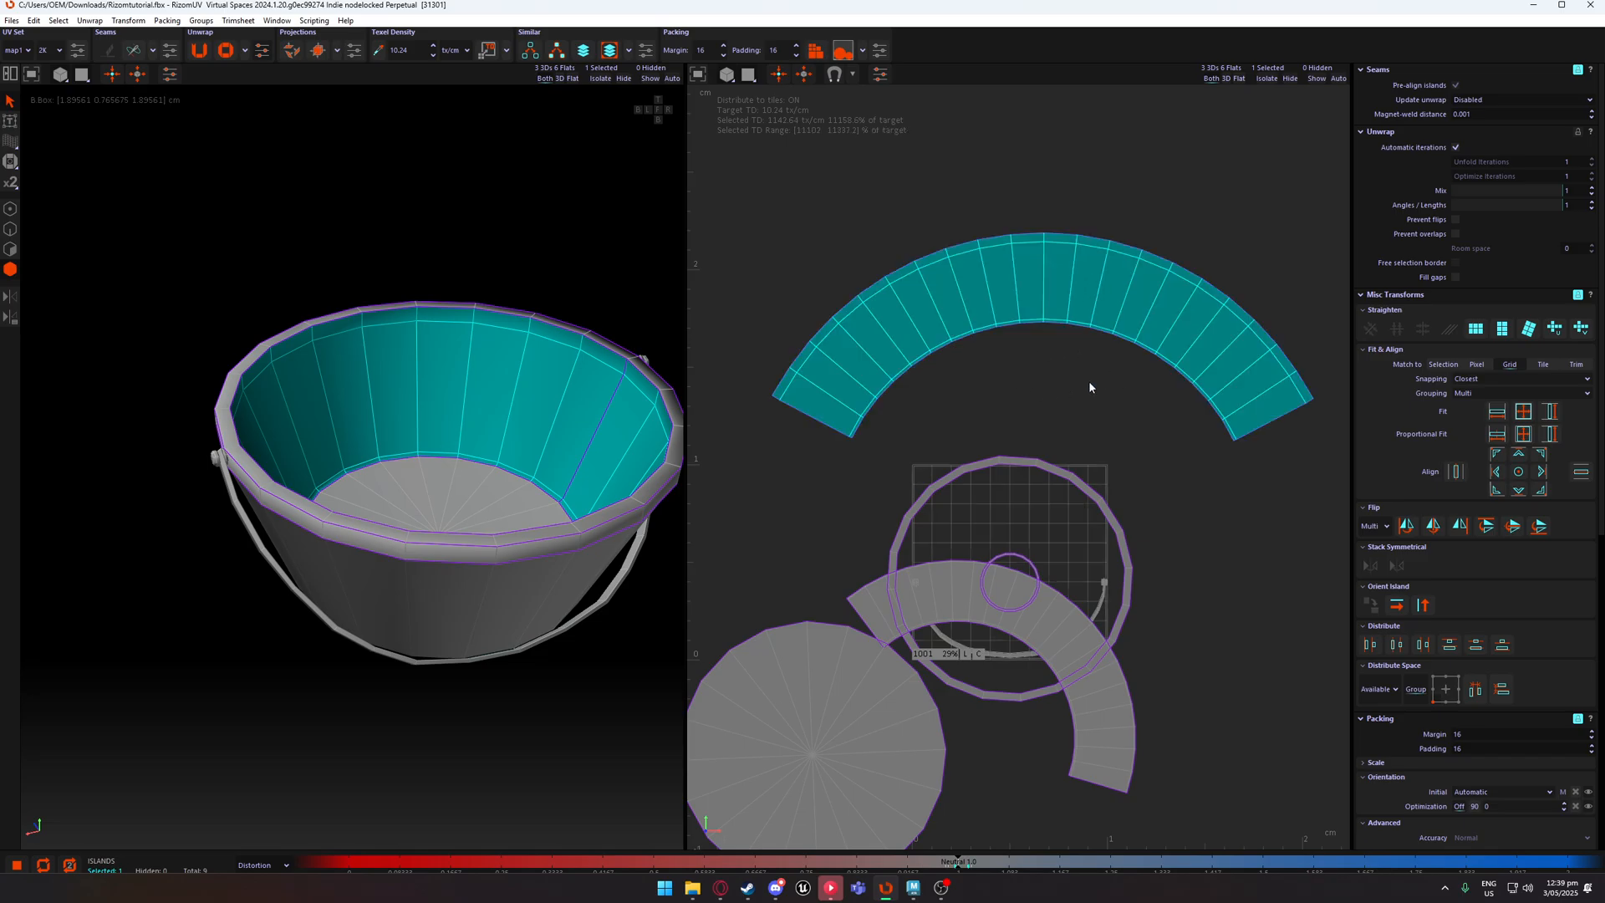
Examine the arched inner wall island and its inner curved border with the selection cleared.
{"action": "left_click", "coordinate": [1043, 413]}
{"action": "left_click", "coordinate": [1148, 322]}
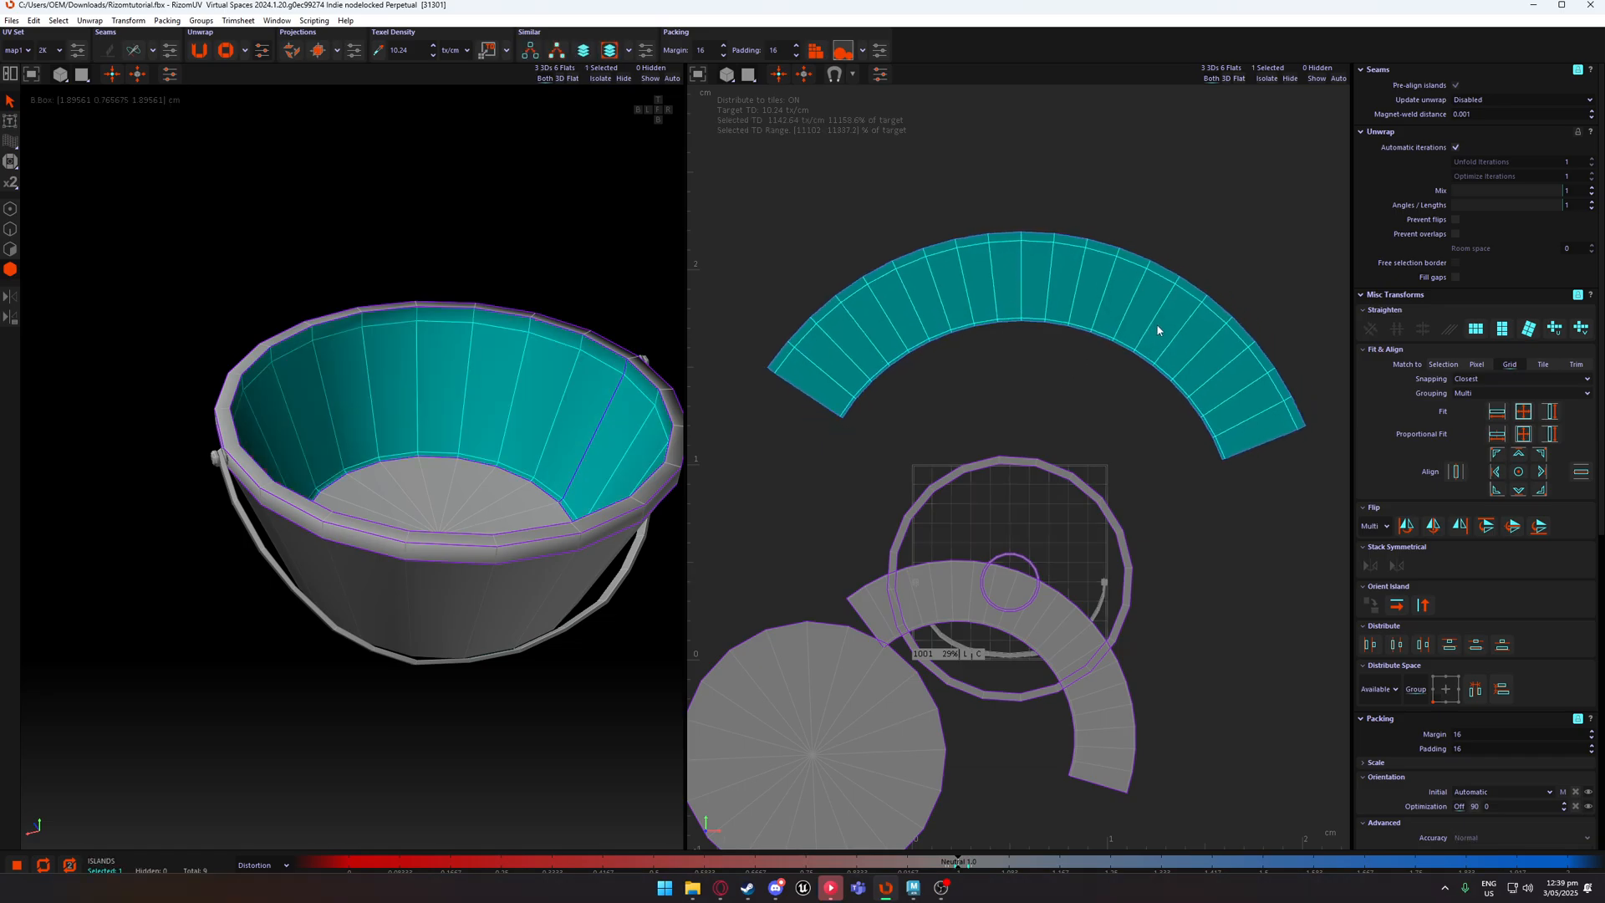
{"action": "scroll", "coordinate": [999, 360], "scroll_direction": "up", "scroll_amount": 3}
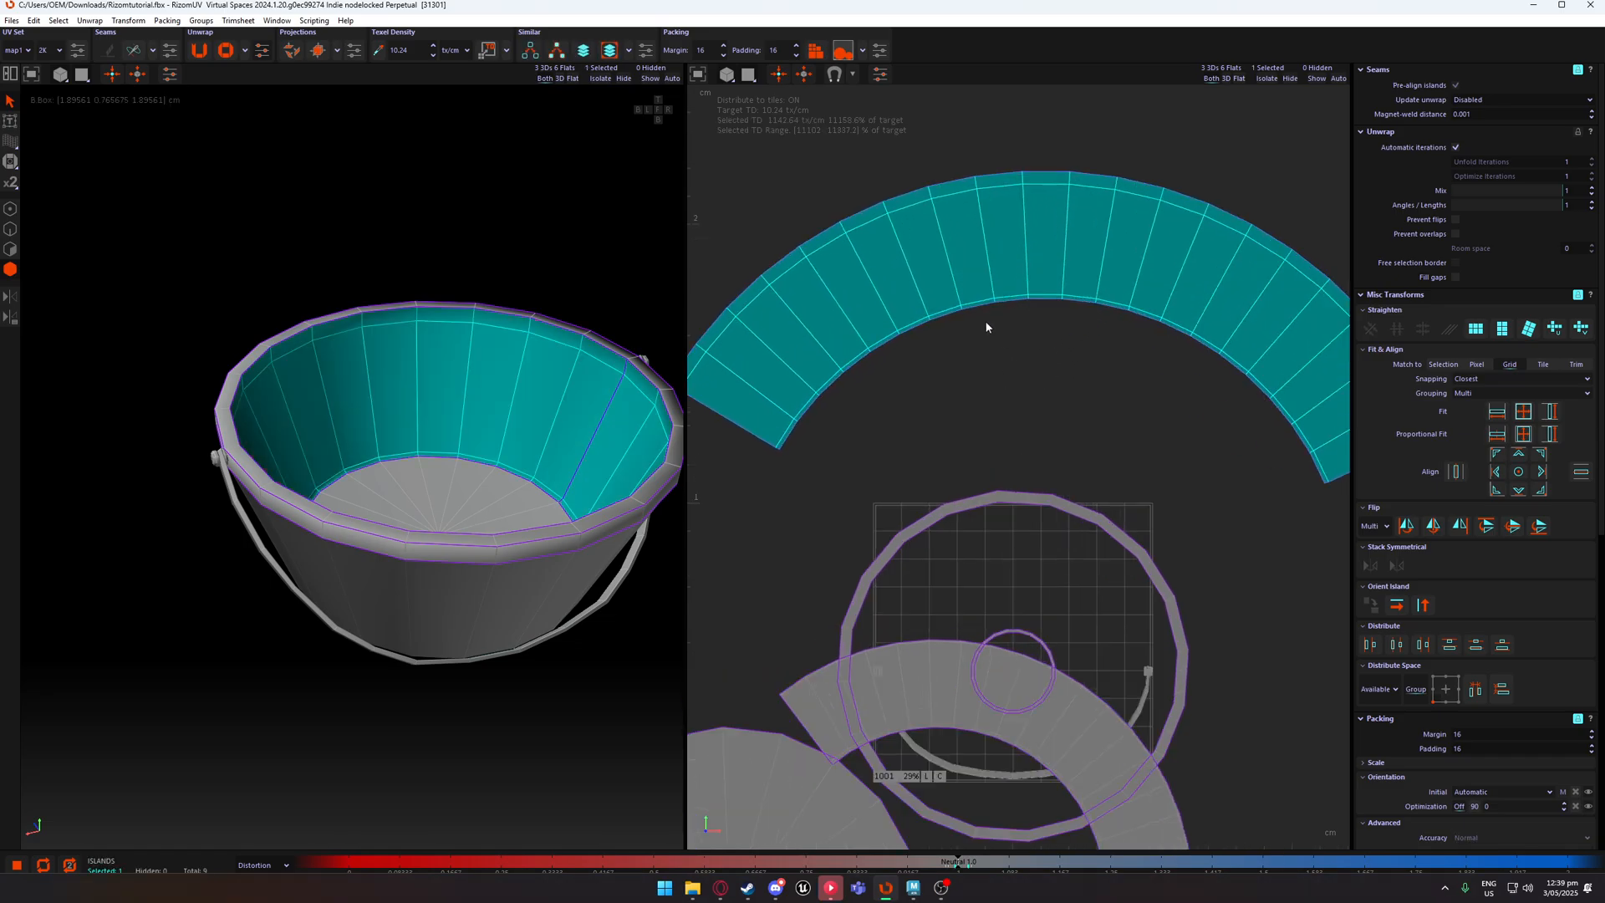
{"action": "left_click", "coordinate": [1050, 371]}
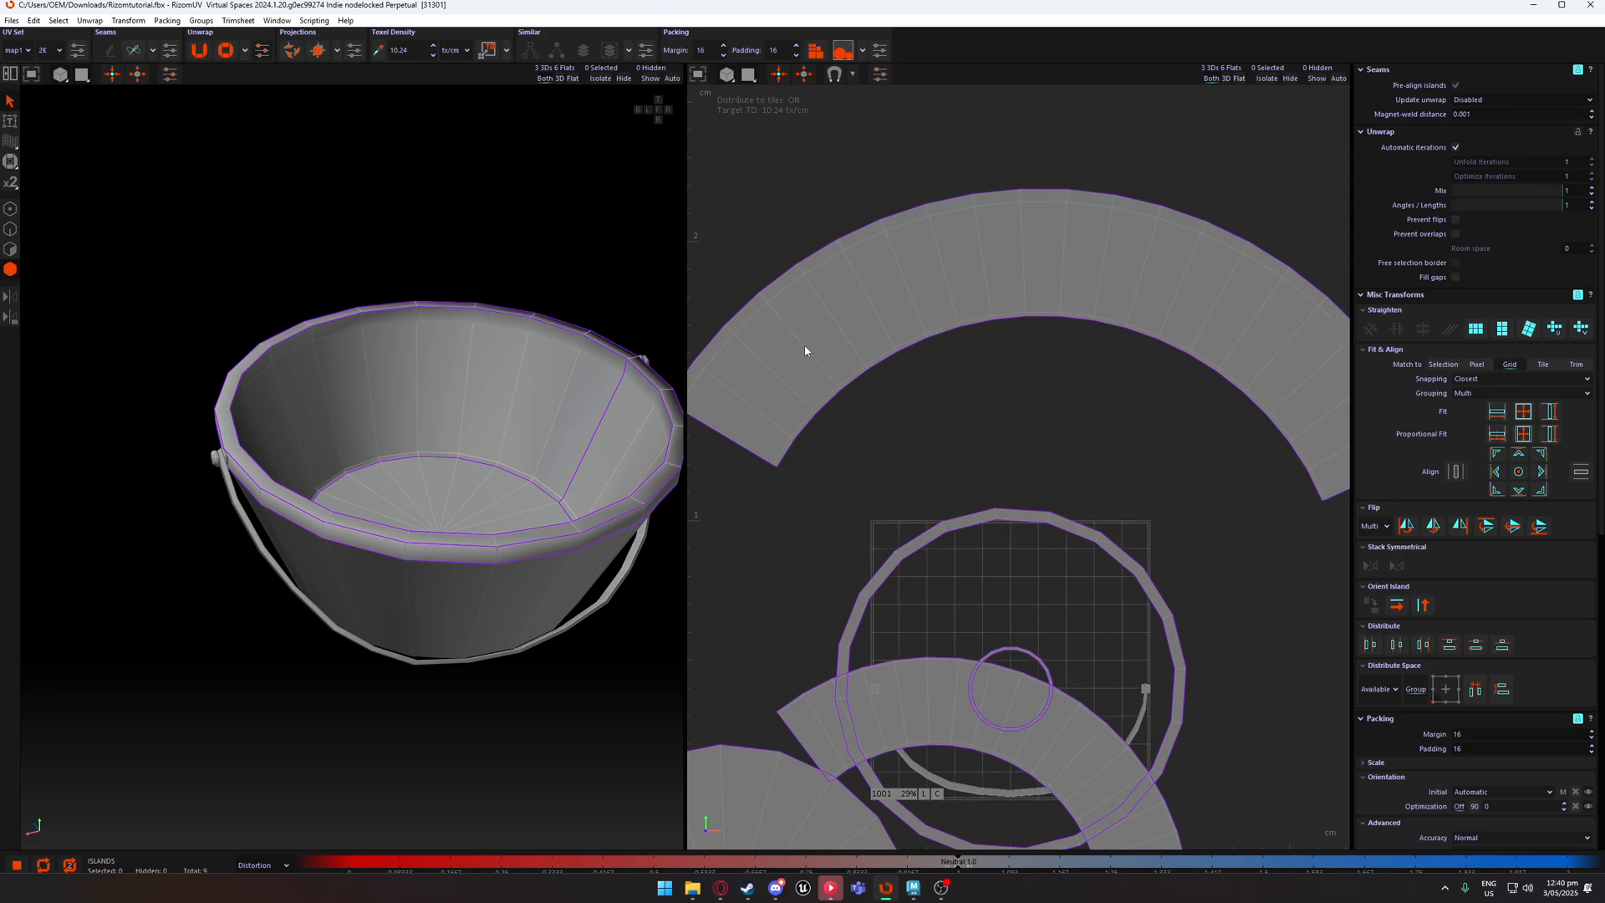
{"action": "scroll", "coordinate": [953, 328], "scroll_direction": "up", "scroll_amount": 2}
{"action": "scroll", "coordinate": [953, 327], "scroll_direction": "down", "scroll_amount": 2}
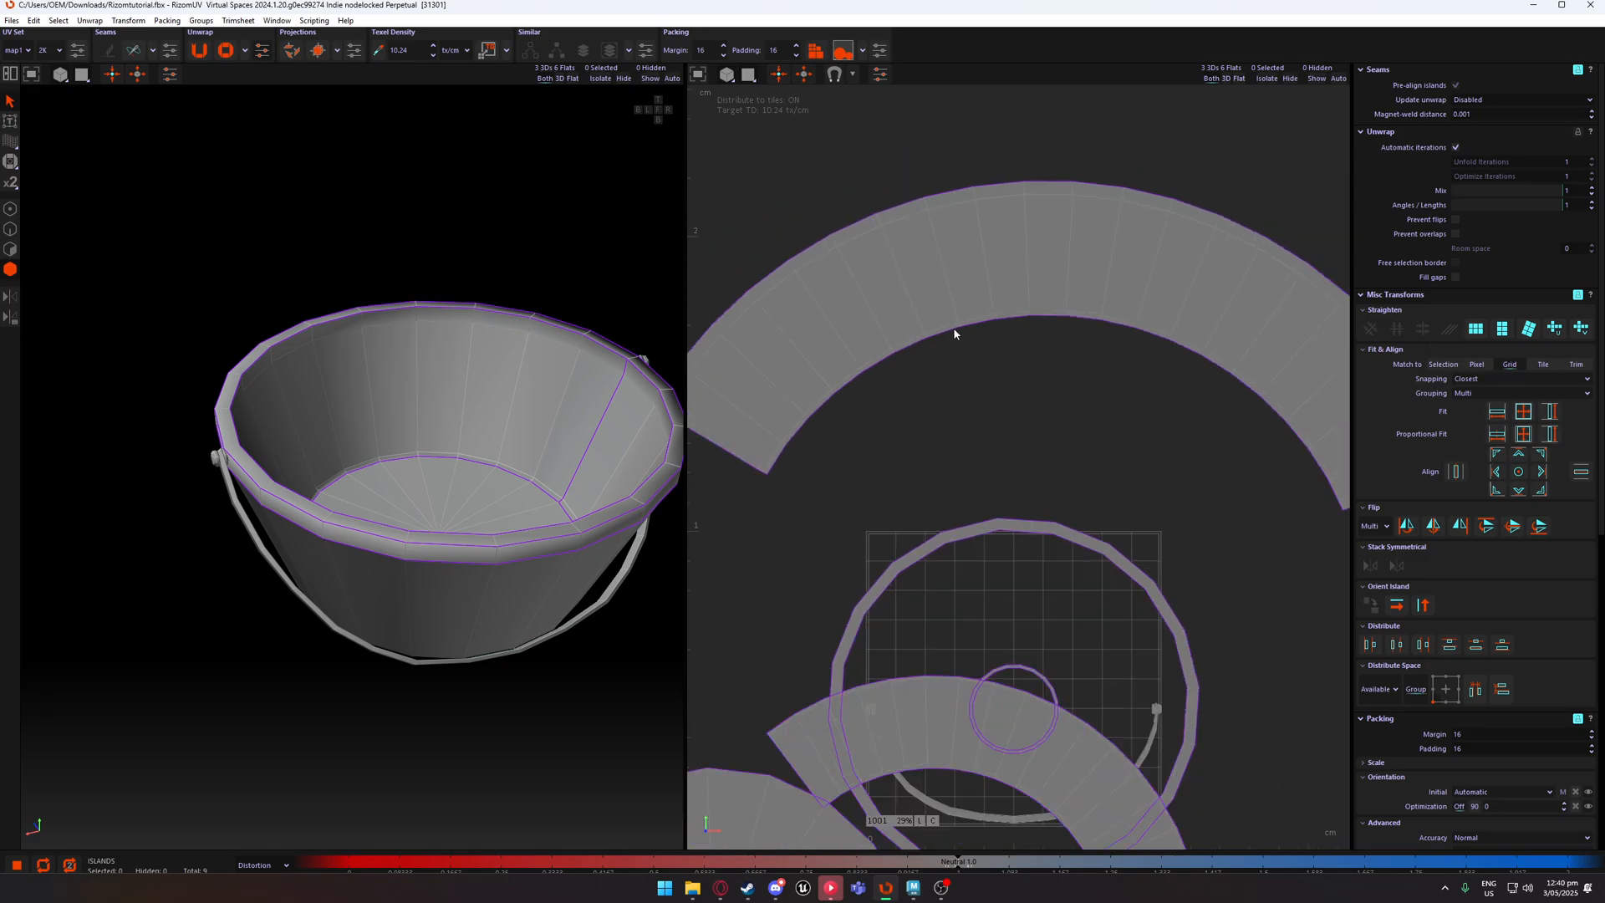
{"action": "middle_click_drag", "start_coordinate": [1066, 355], "coordinate": [1026, 343], "text": "alt"}
{"action": "scroll", "coordinate": [1081, 334], "scroll_direction": "down", "scroll_amount": 2}
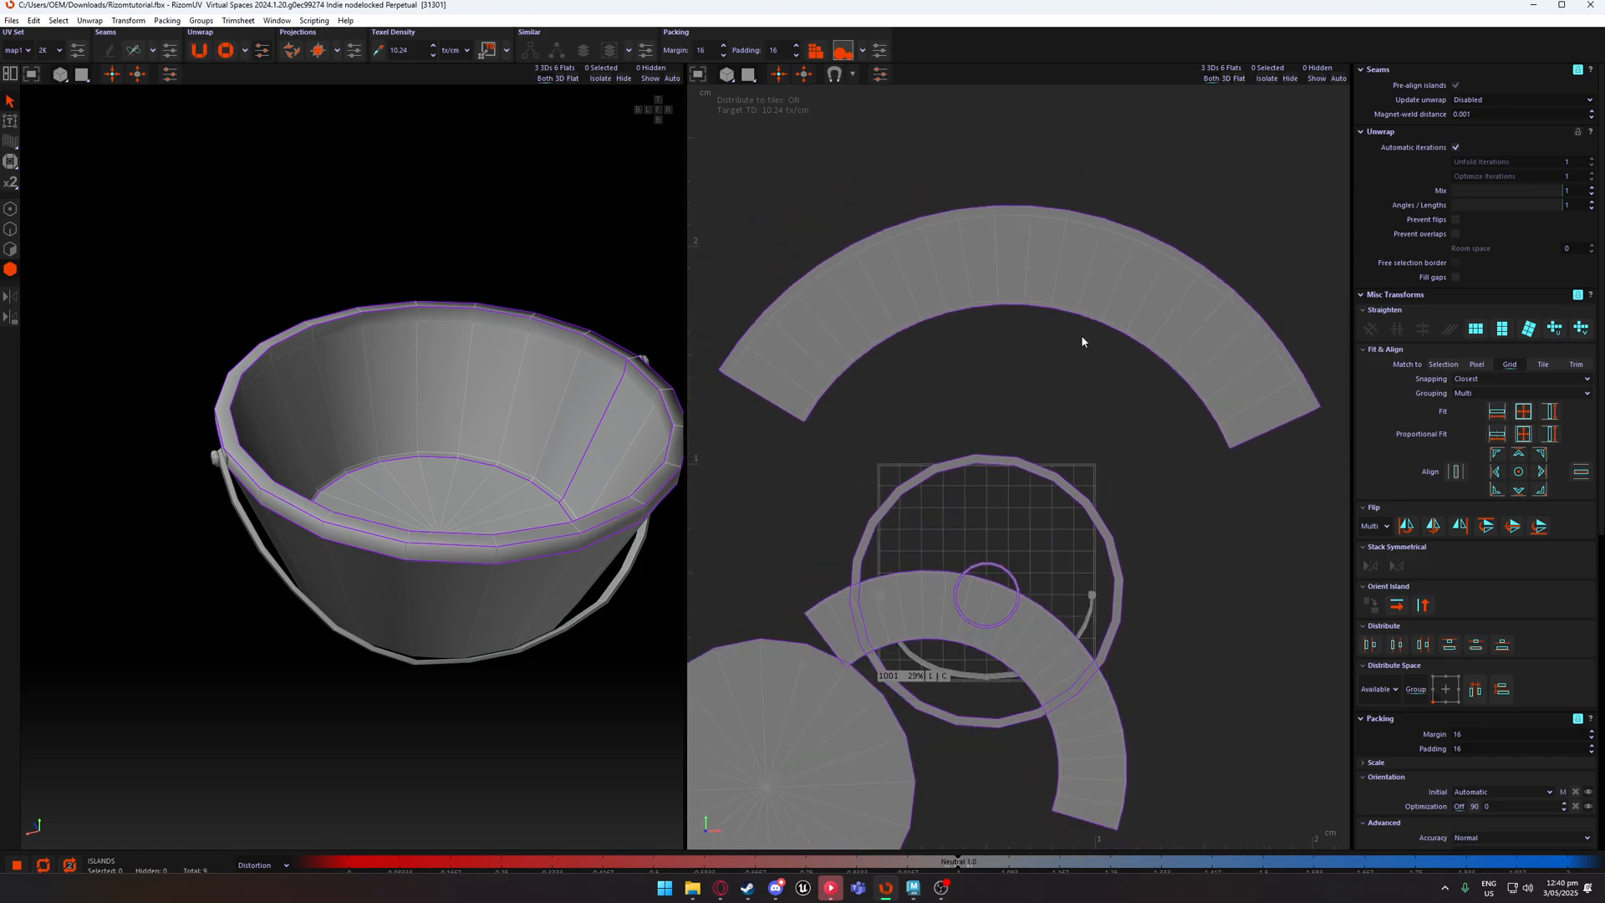
{"action": "scroll", "coordinate": [957, 311], "scroll_direction": "up", "scroll_amount": 2}
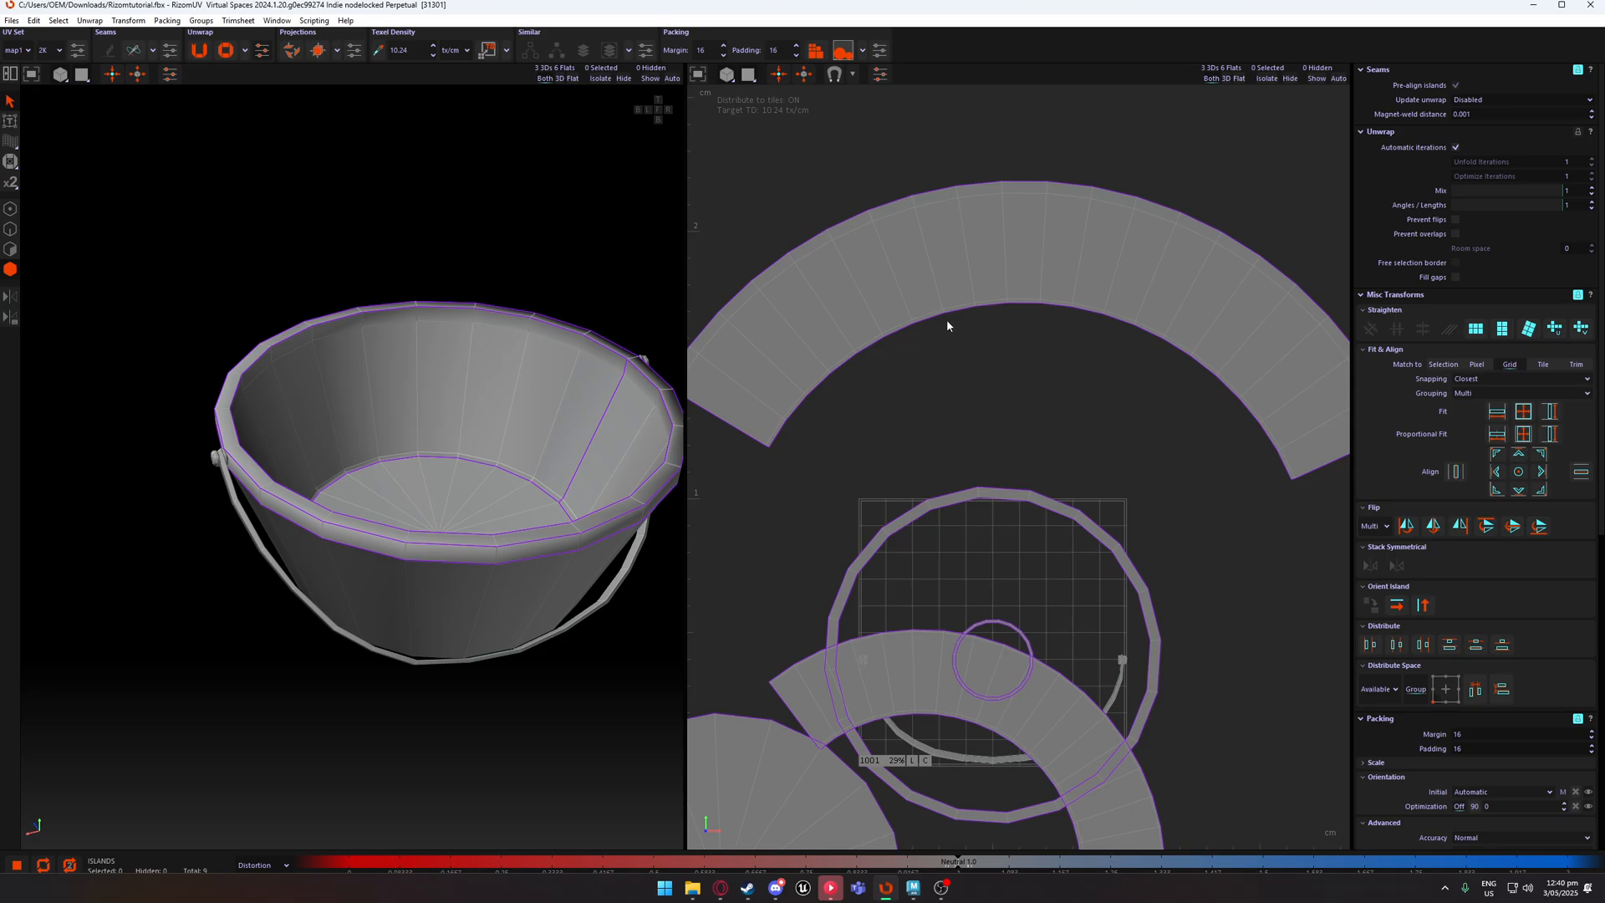
Switch to edge mode and select the entire inner curved border of the inner wall island.
{"action": "left_click", "coordinate": [246, 51]}
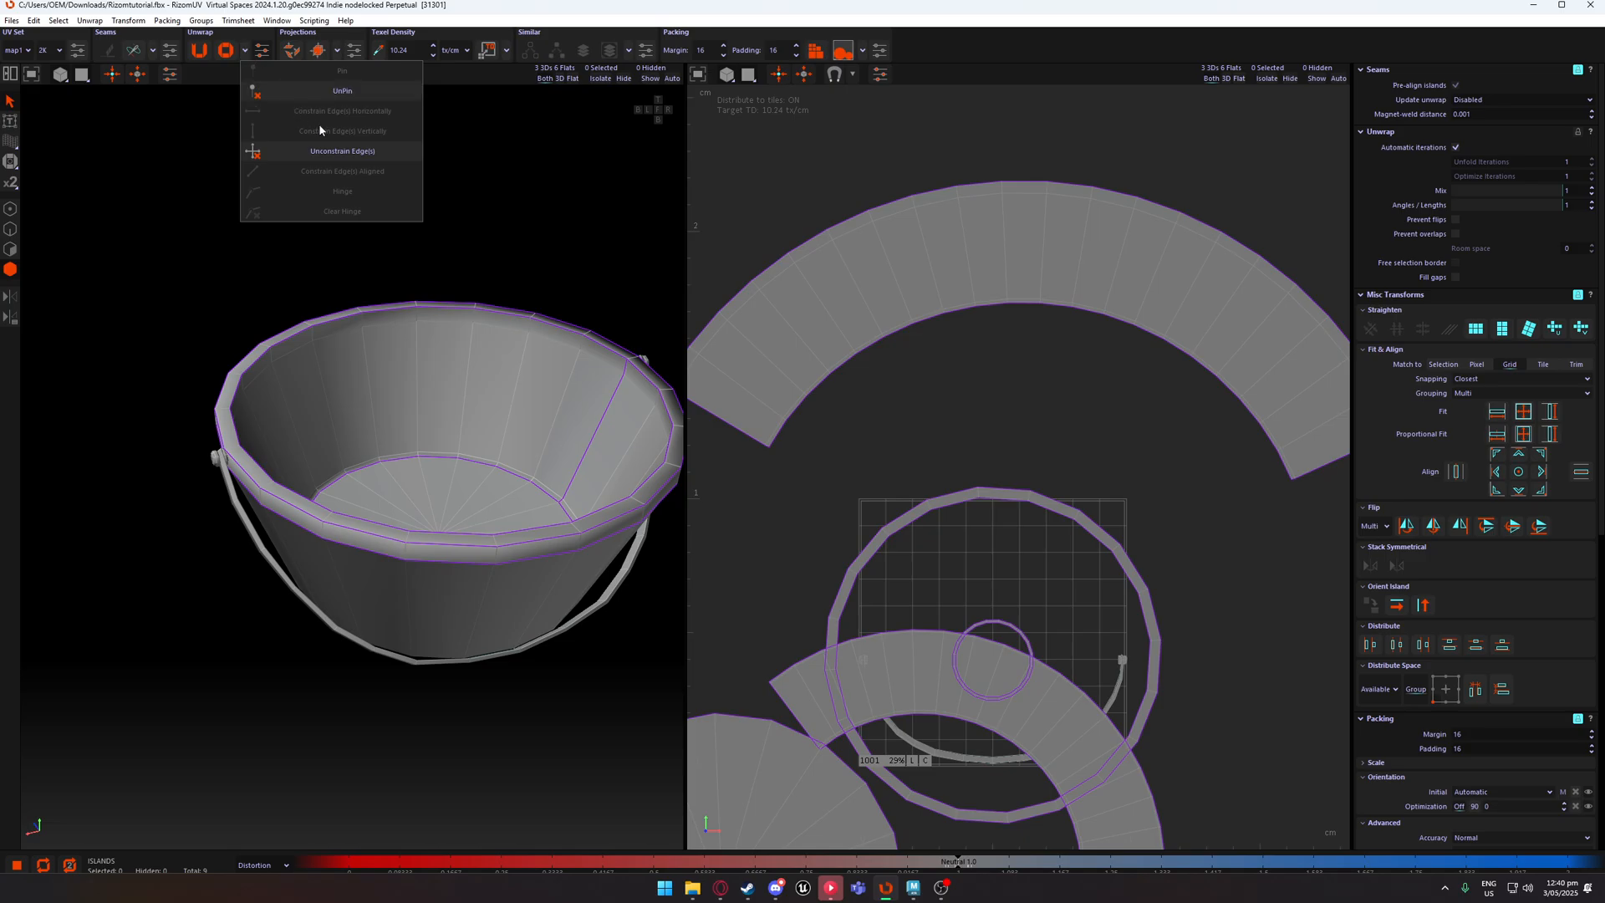
{"action": "left_click", "coordinate": [915, 329]}
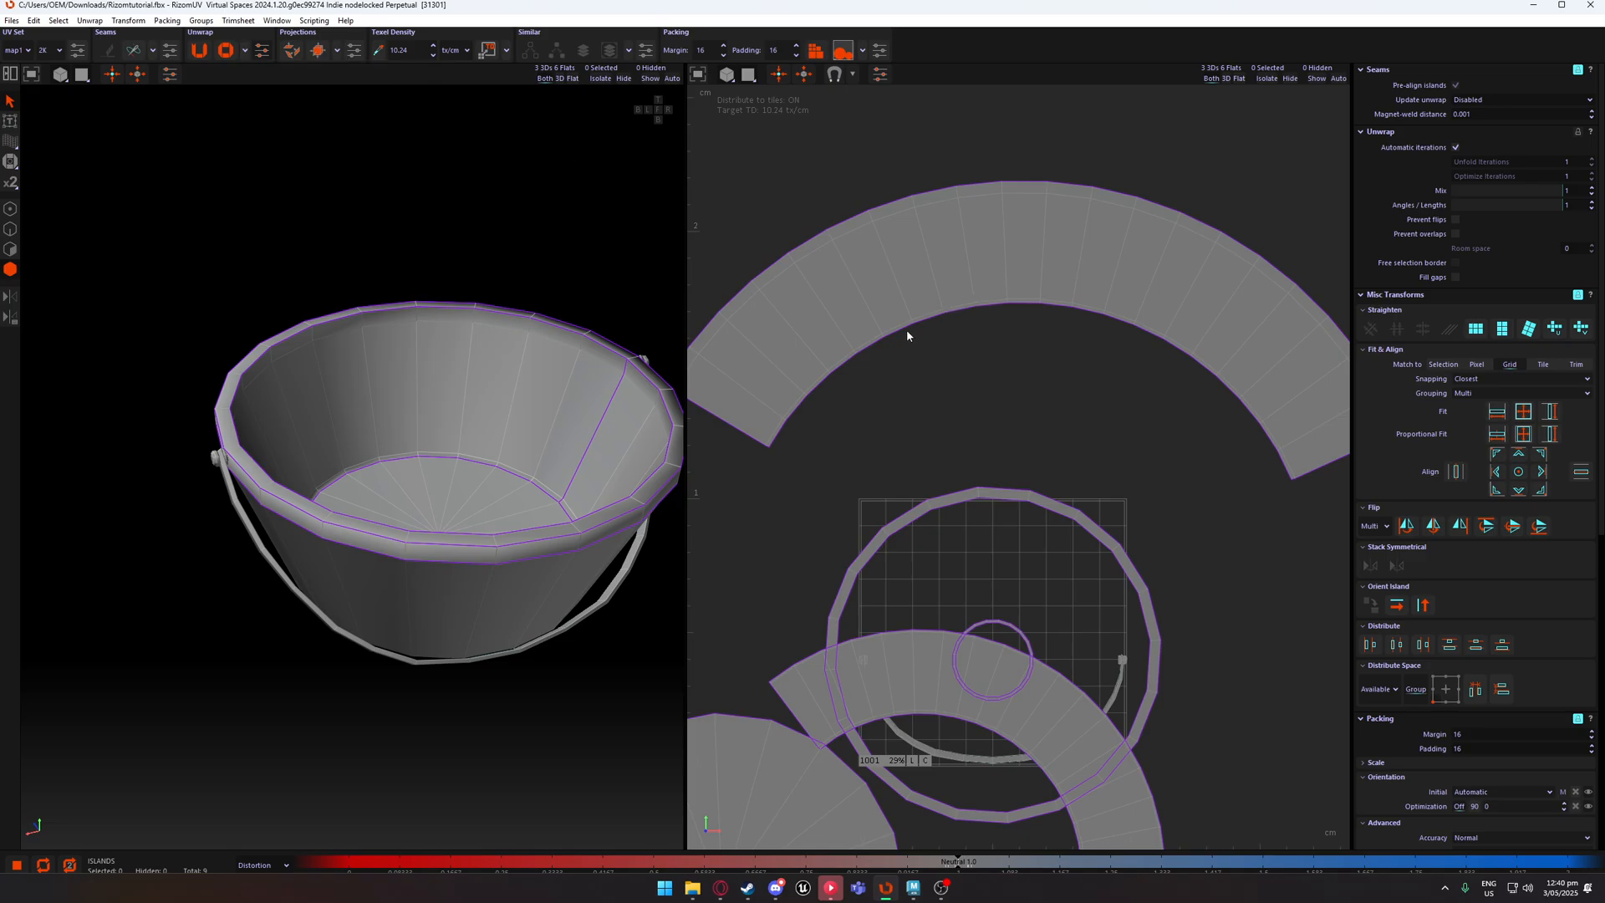
{"action": "key", "text": "F2"}
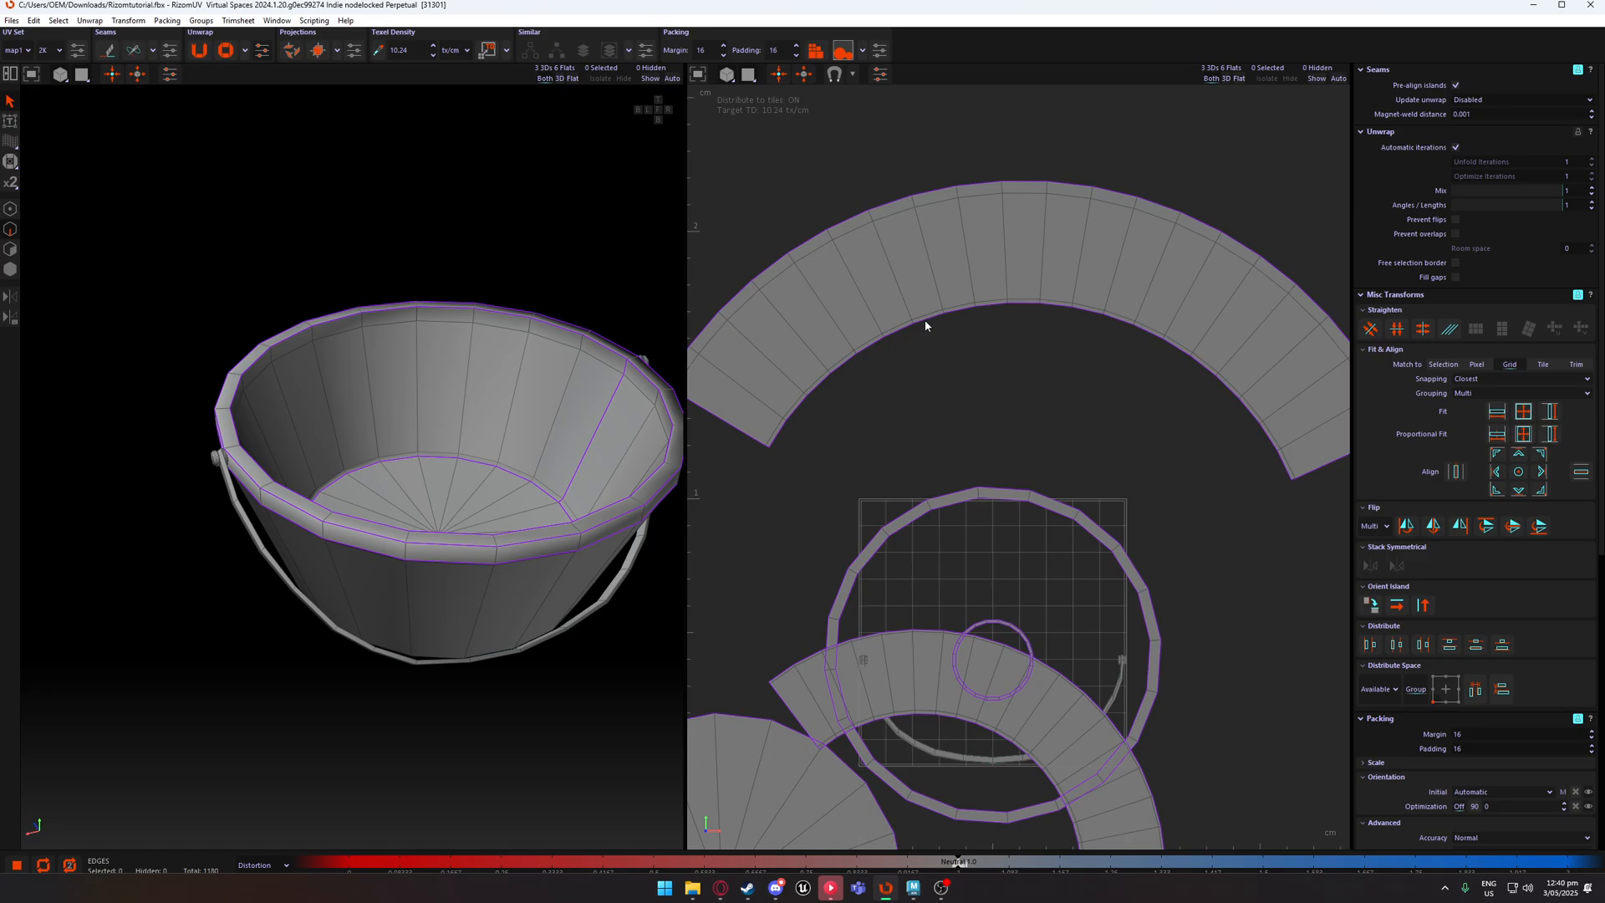
{"action": "middle_click_drag", "start_coordinate": [925, 324], "coordinate": [919, 328]}
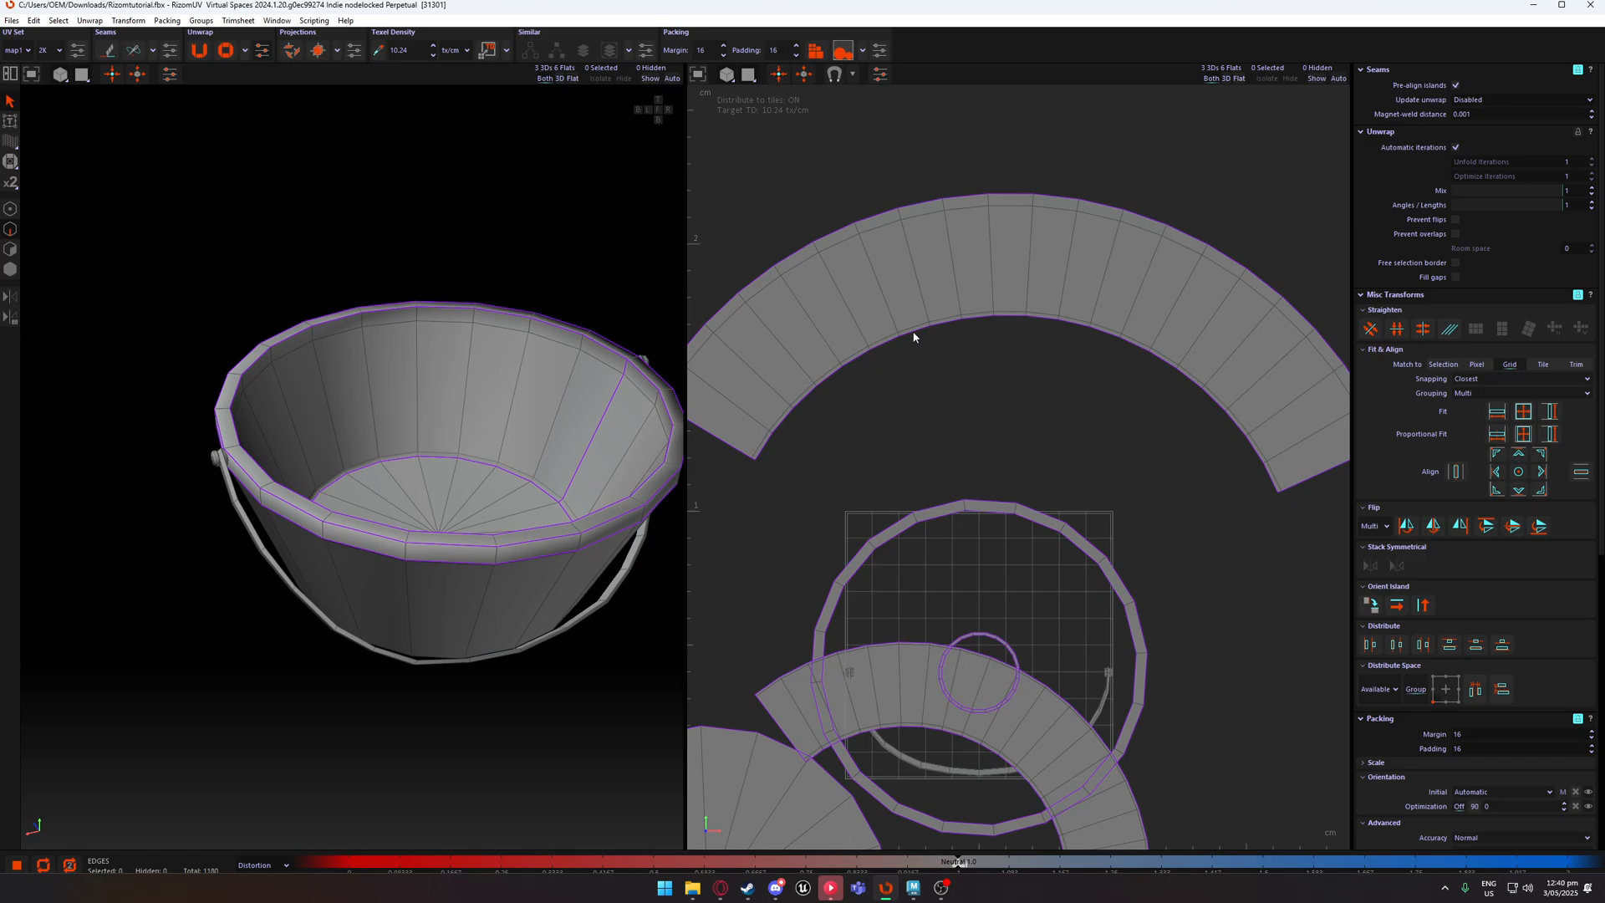
{"action": "left_click", "coordinate": [914, 336]}
{"action": "double_click", "coordinate": [912, 337]}
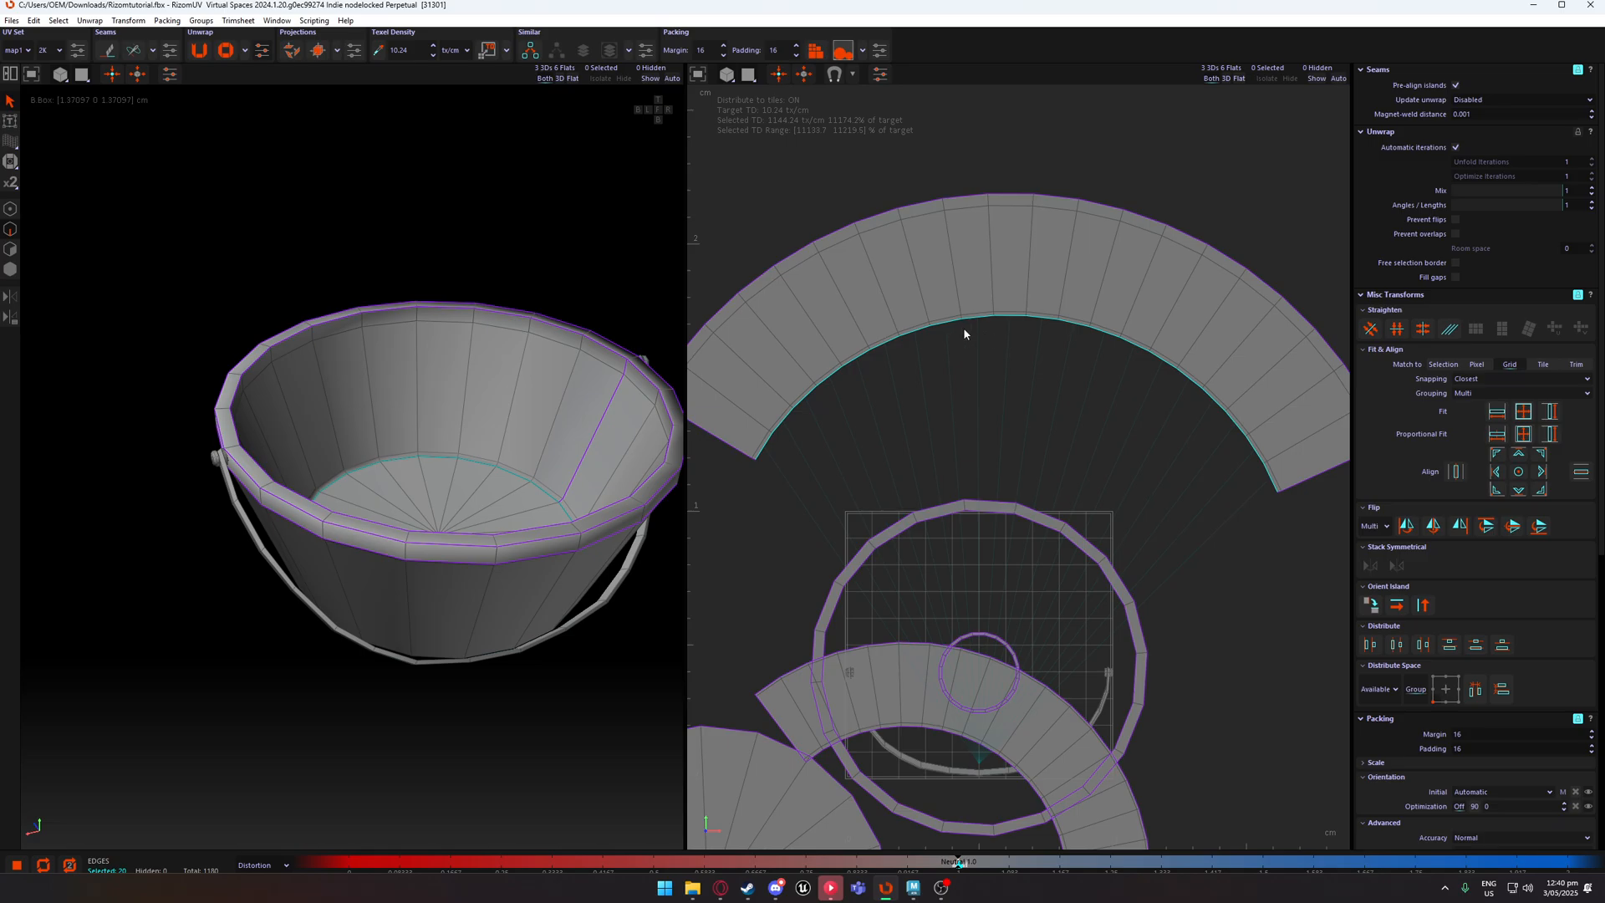
Constrain the inner wall island's selected inner curved border edges horizontally.
{"action": "middle_click_drag", "start_coordinate": [963, 328], "coordinate": [1024, 339]}
{"action": "key", "text": "ctrl+z"}
{"action": "left_click", "coordinate": [244, 52]}
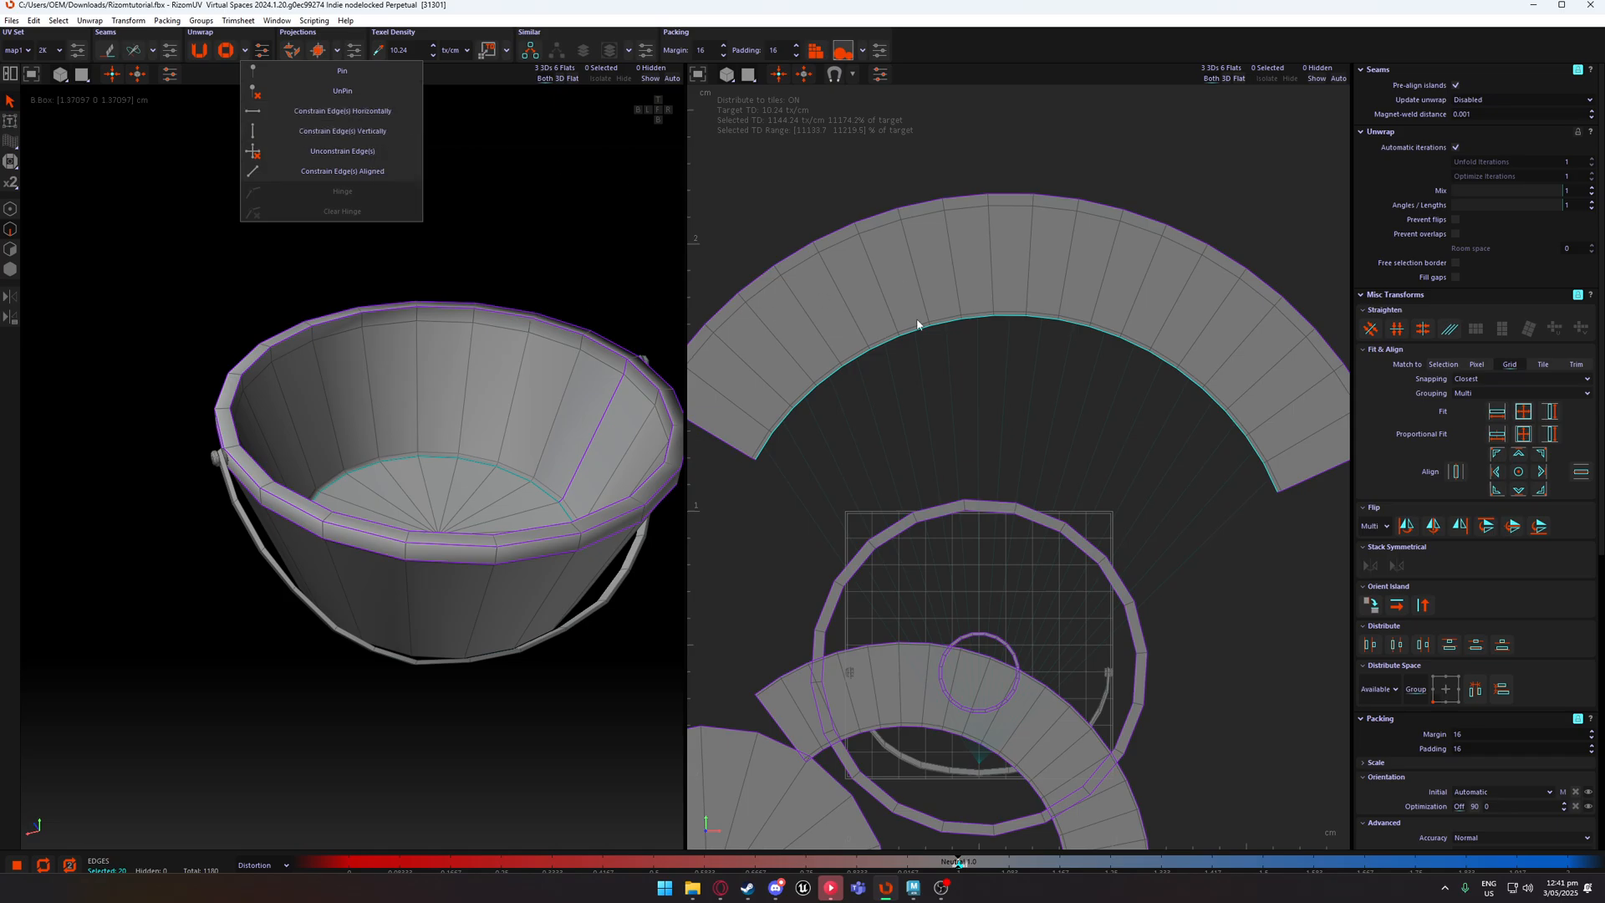
{"action": "left_click", "coordinate": [369, 112]}
{"action": "scroll", "coordinate": [926, 328], "scroll_direction": "up", "scroll_amount": 4}
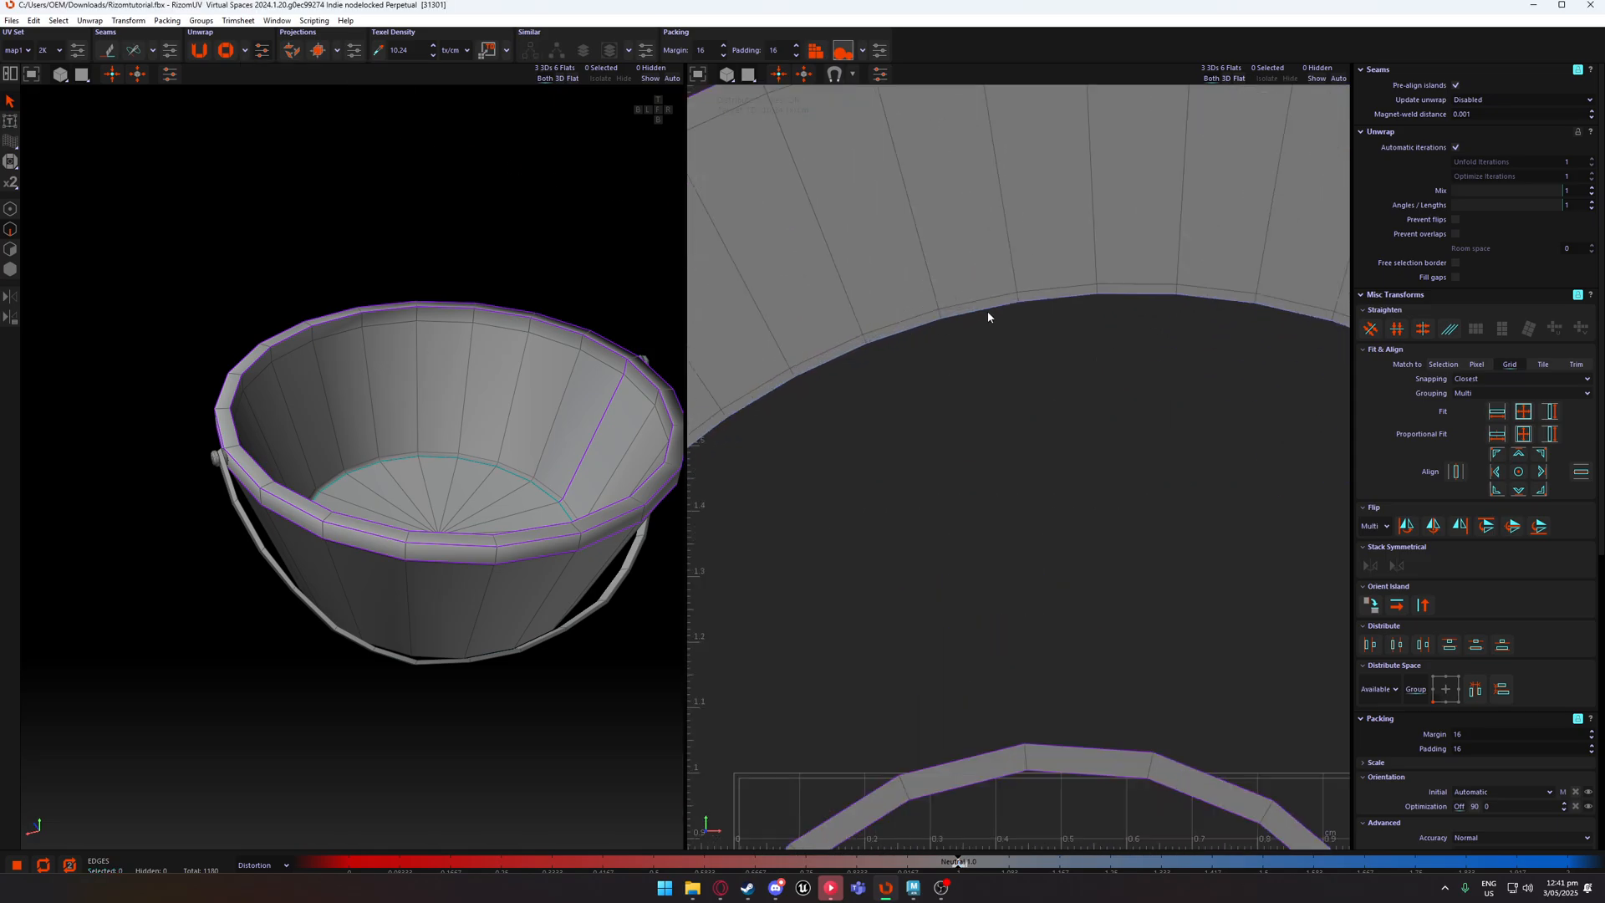
{"action": "scroll", "coordinate": [987, 311], "scroll_direction": "down", "scroll_amount": 3}
Select the entire outer curved border of the inner wall island and constrain its edges horizontally.
{"action": "double_click", "coordinate": [947, 177]}
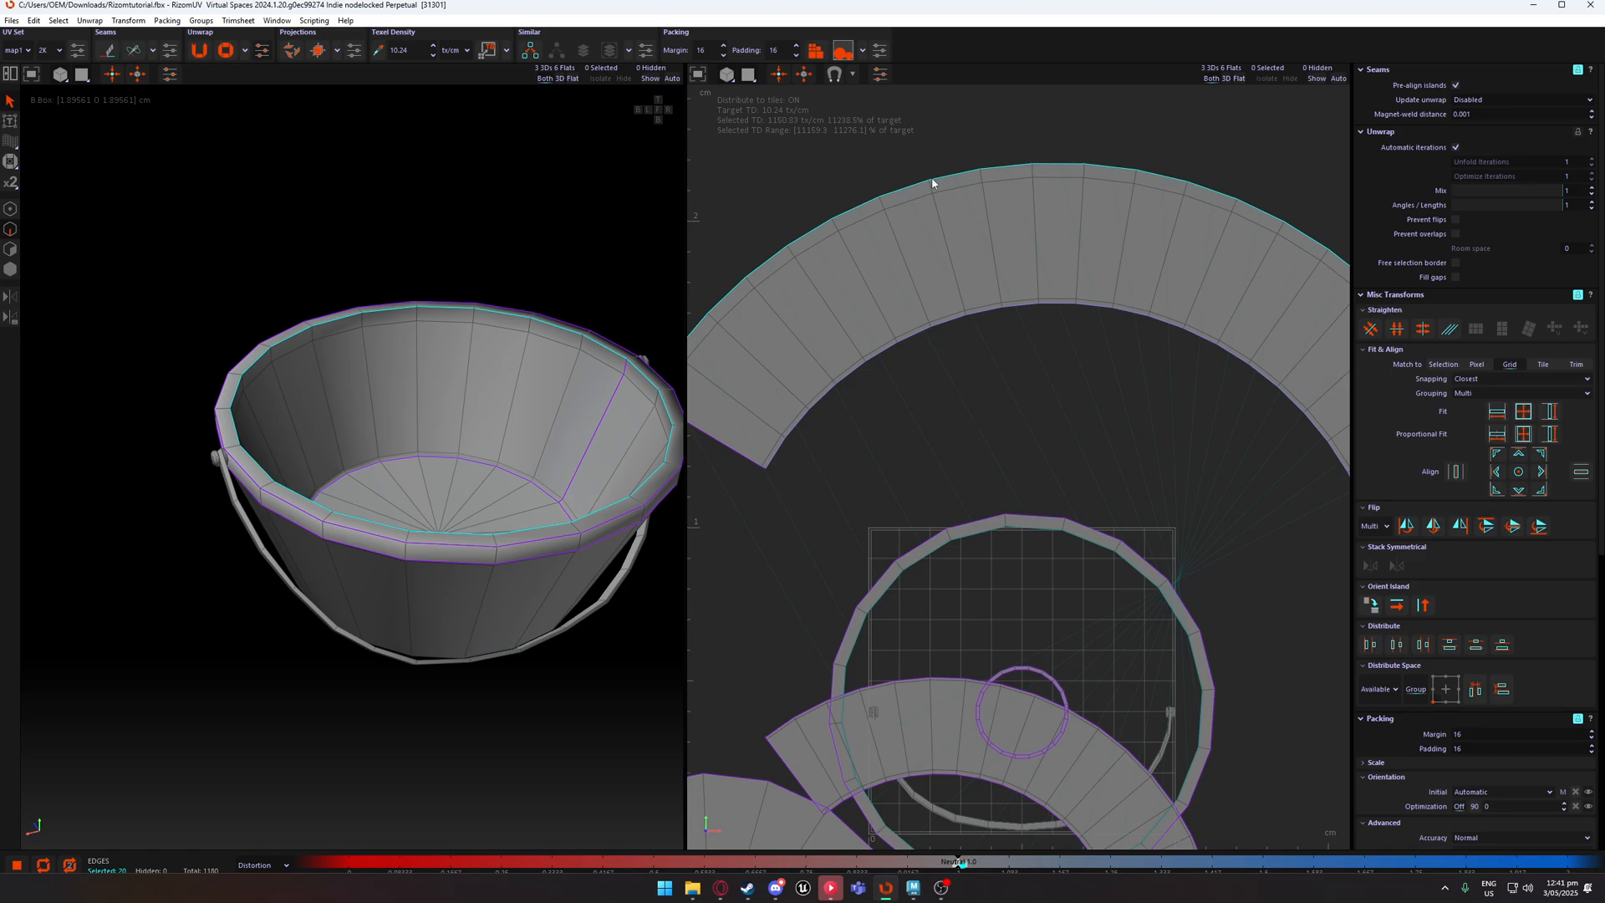
{"action": "scroll", "coordinate": [933, 183], "scroll_direction": "down", "scroll_amount": 2}
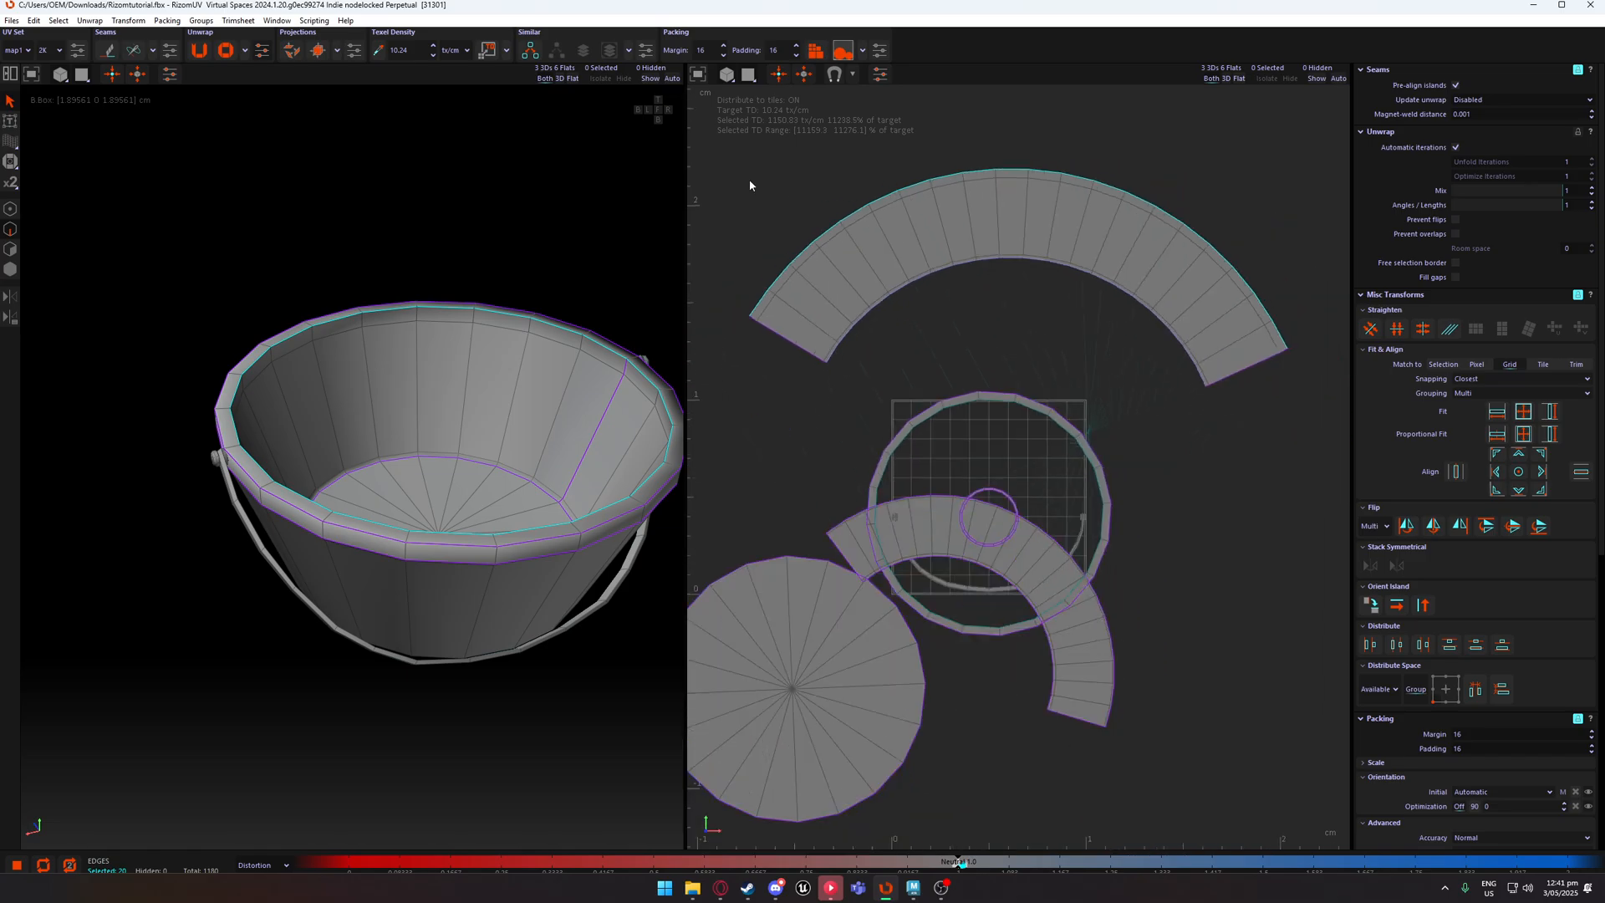
{"action": "left_click", "coordinate": [253, 53]}
{"action": "left_click", "coordinate": [343, 121]}
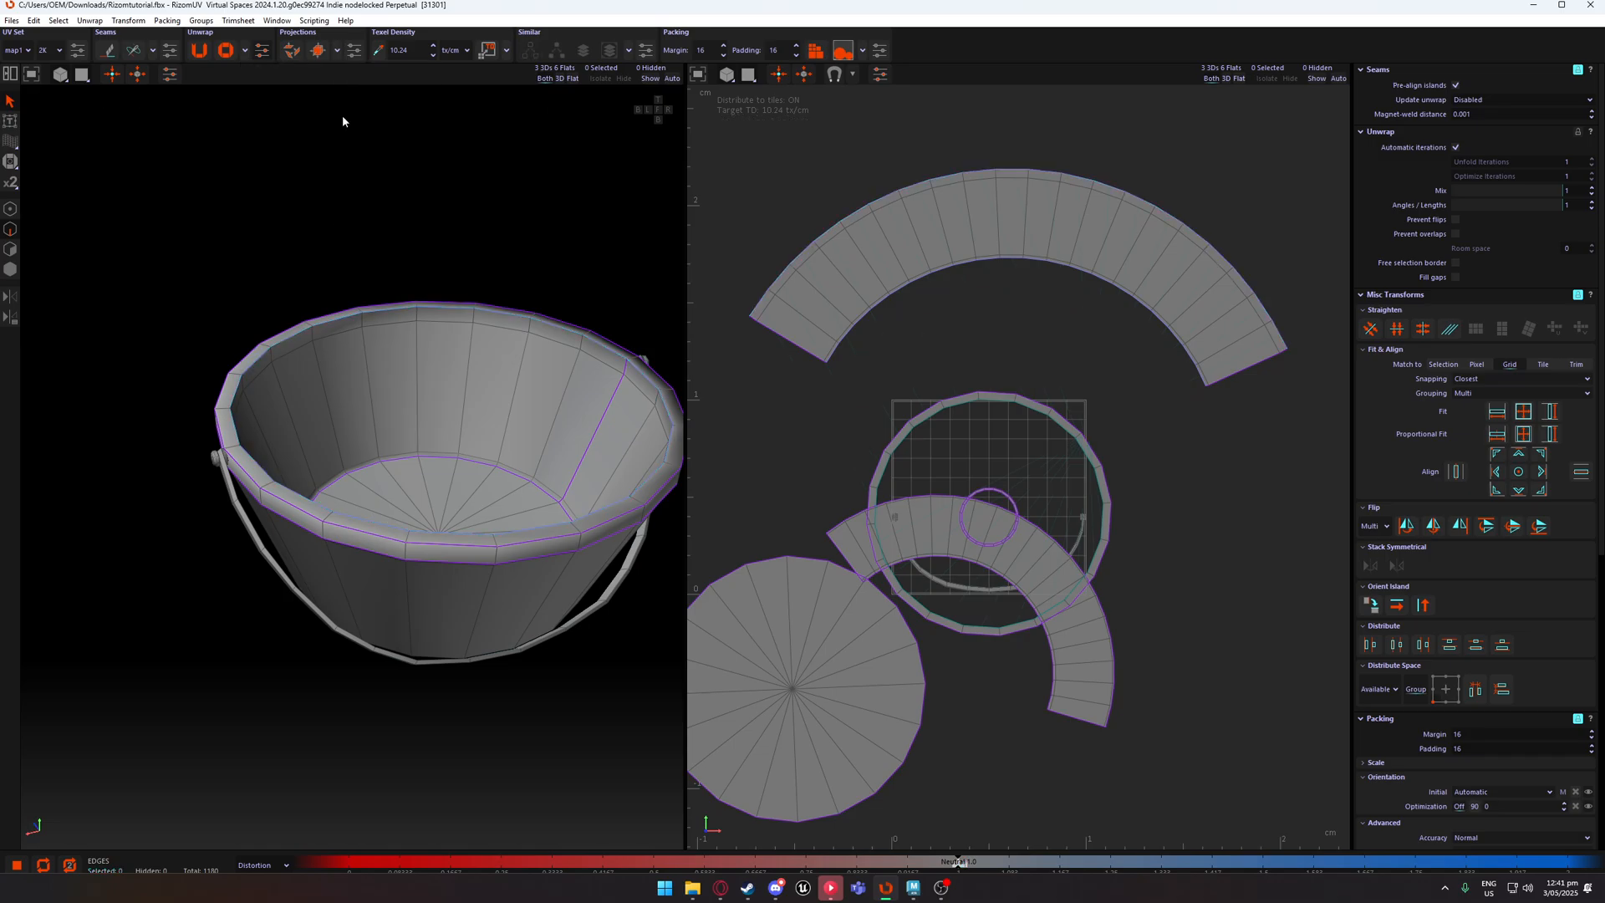
Unfold the inner wall island with its horizontal border constraints, then clear the selection.
{"action": "key", "text": "F4"}
{"action": "left_click", "coordinate": [975, 229]}
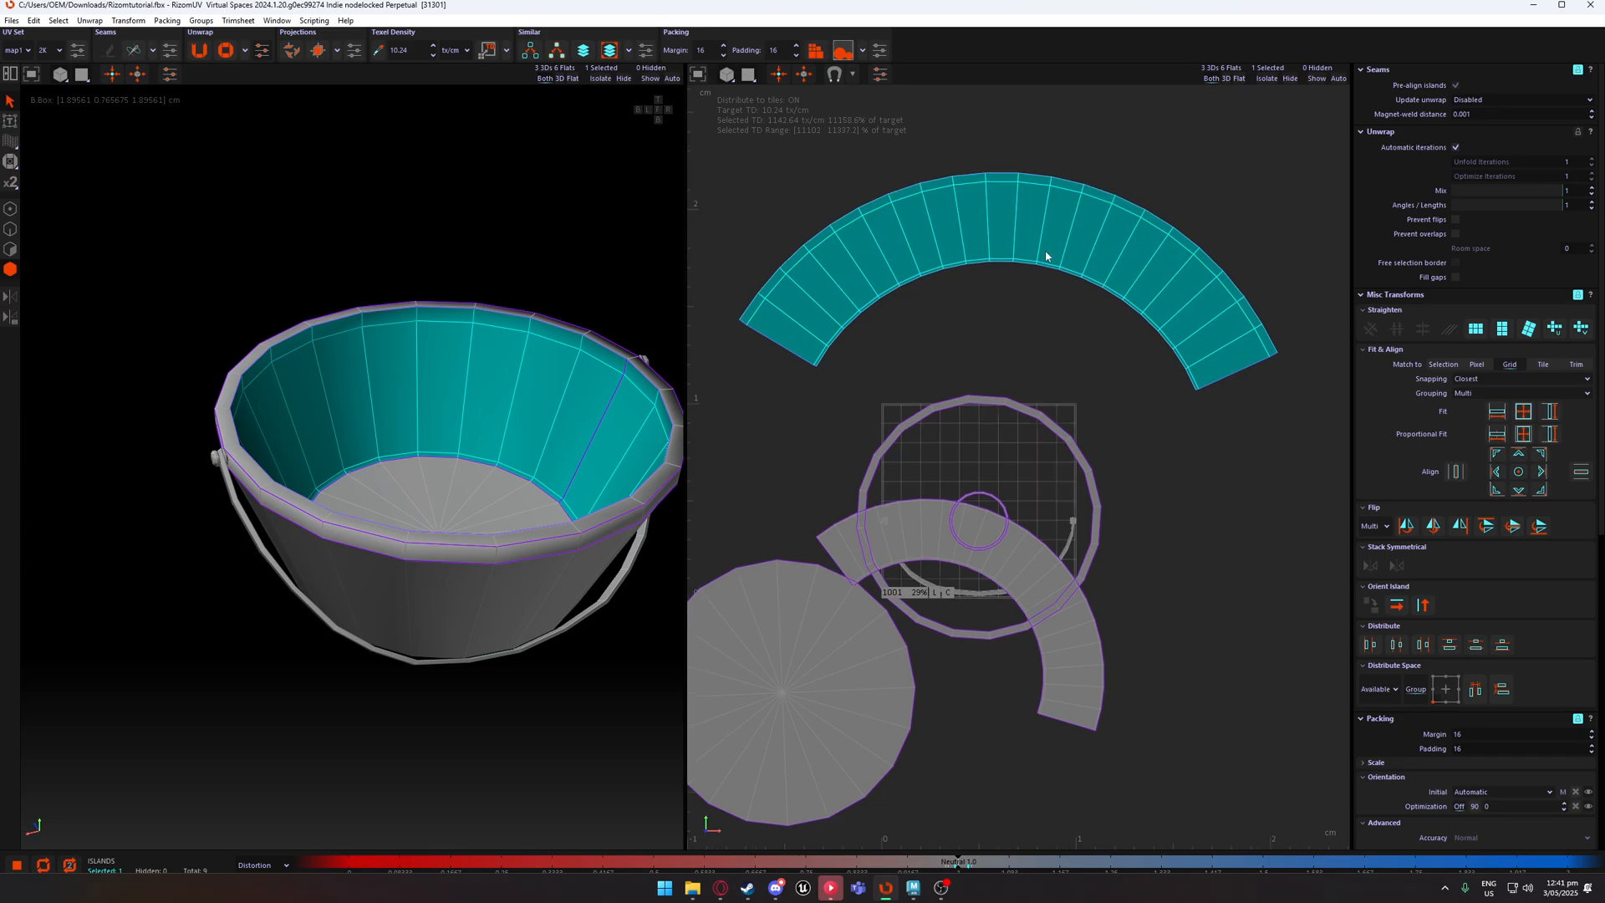
{"action": "key", "text": "k"}
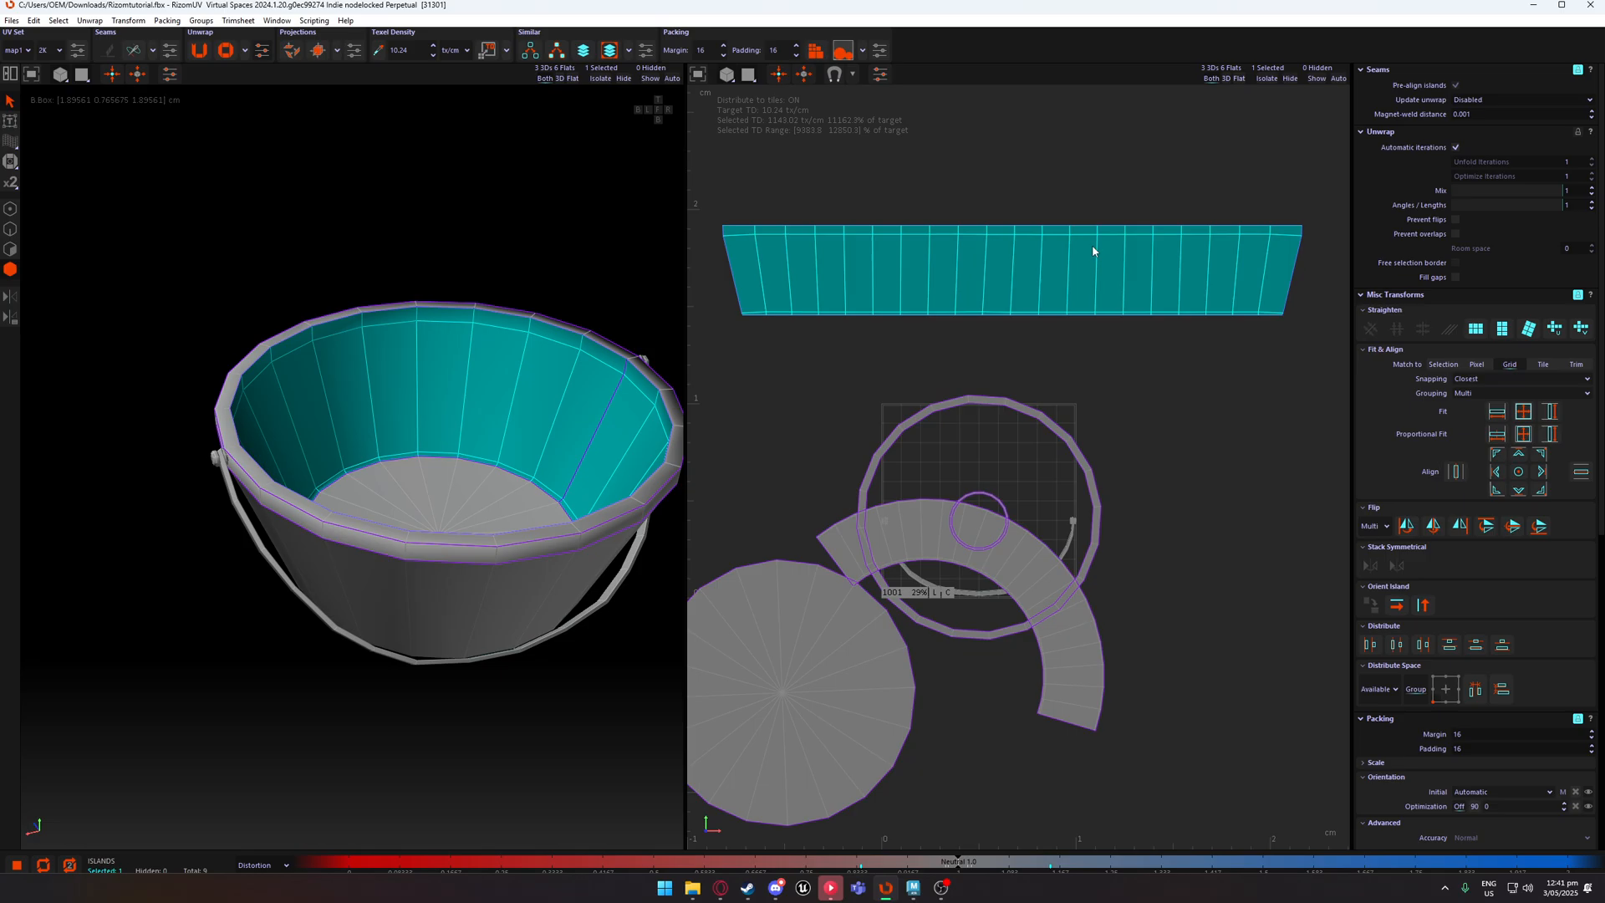
{"action": "left_click", "coordinate": [961, 338]}
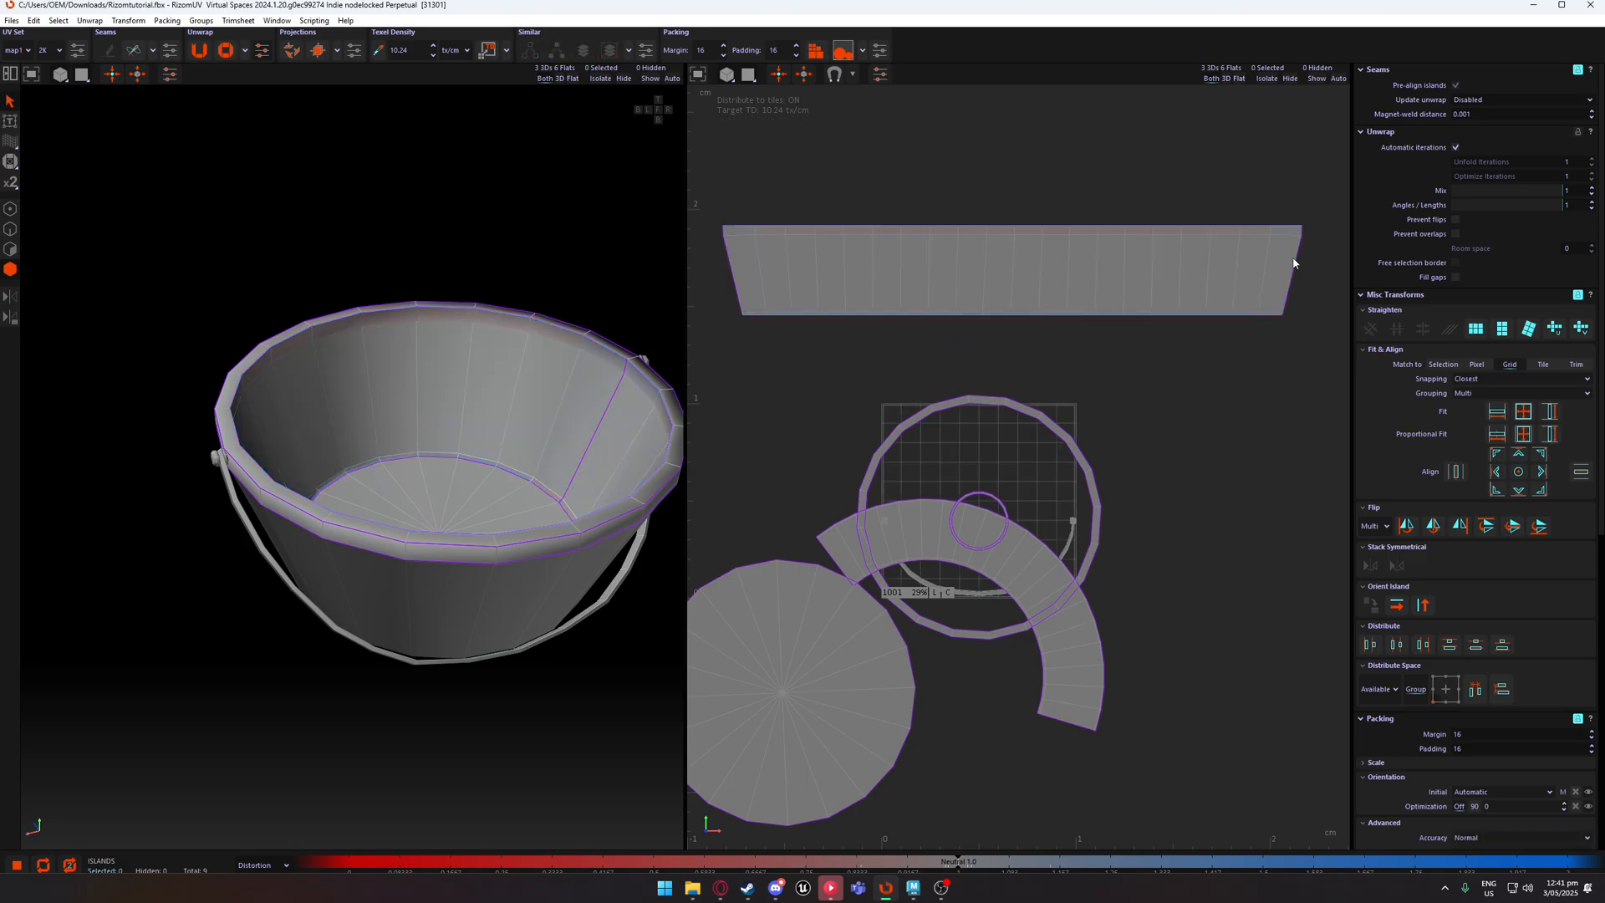
Examine the unfolded inner wall strip and its slanted ends, and compare it with the ring-shaped rim island.
{"action": "scroll", "coordinate": [1022, 304], "scroll_direction": "up", "scroll_amount": 2}
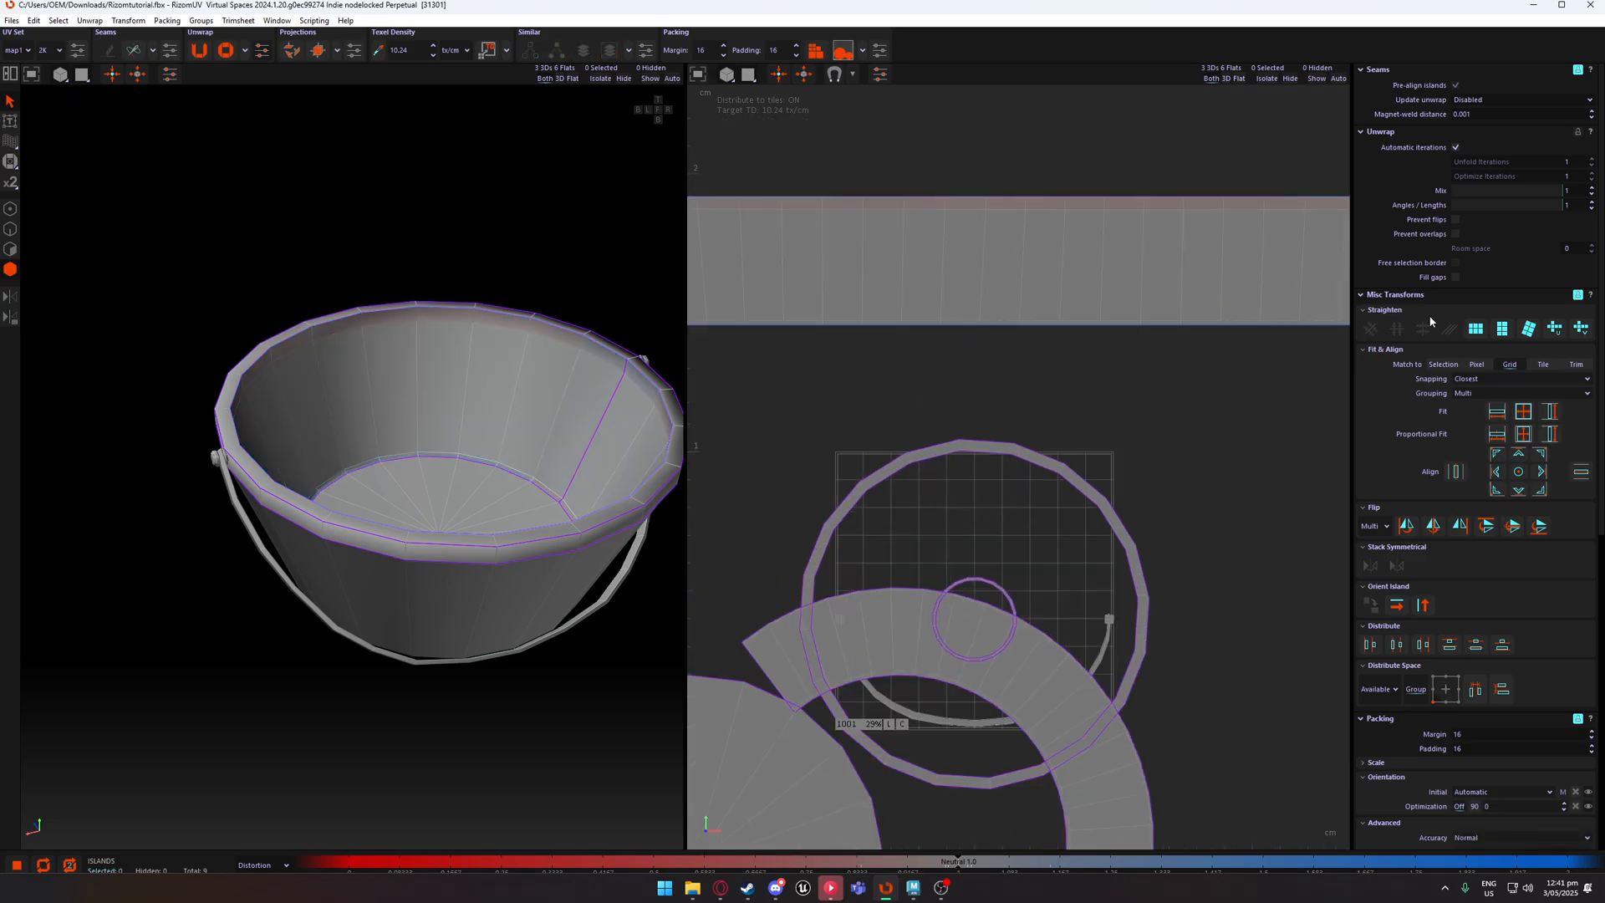
{"action": "scroll", "coordinate": [1431, 322], "scroll_direction": "down", "scroll_amount": 2}
{"action": "scroll", "coordinate": [1116, 296], "scroll_direction": "down", "scroll_amount": 3}
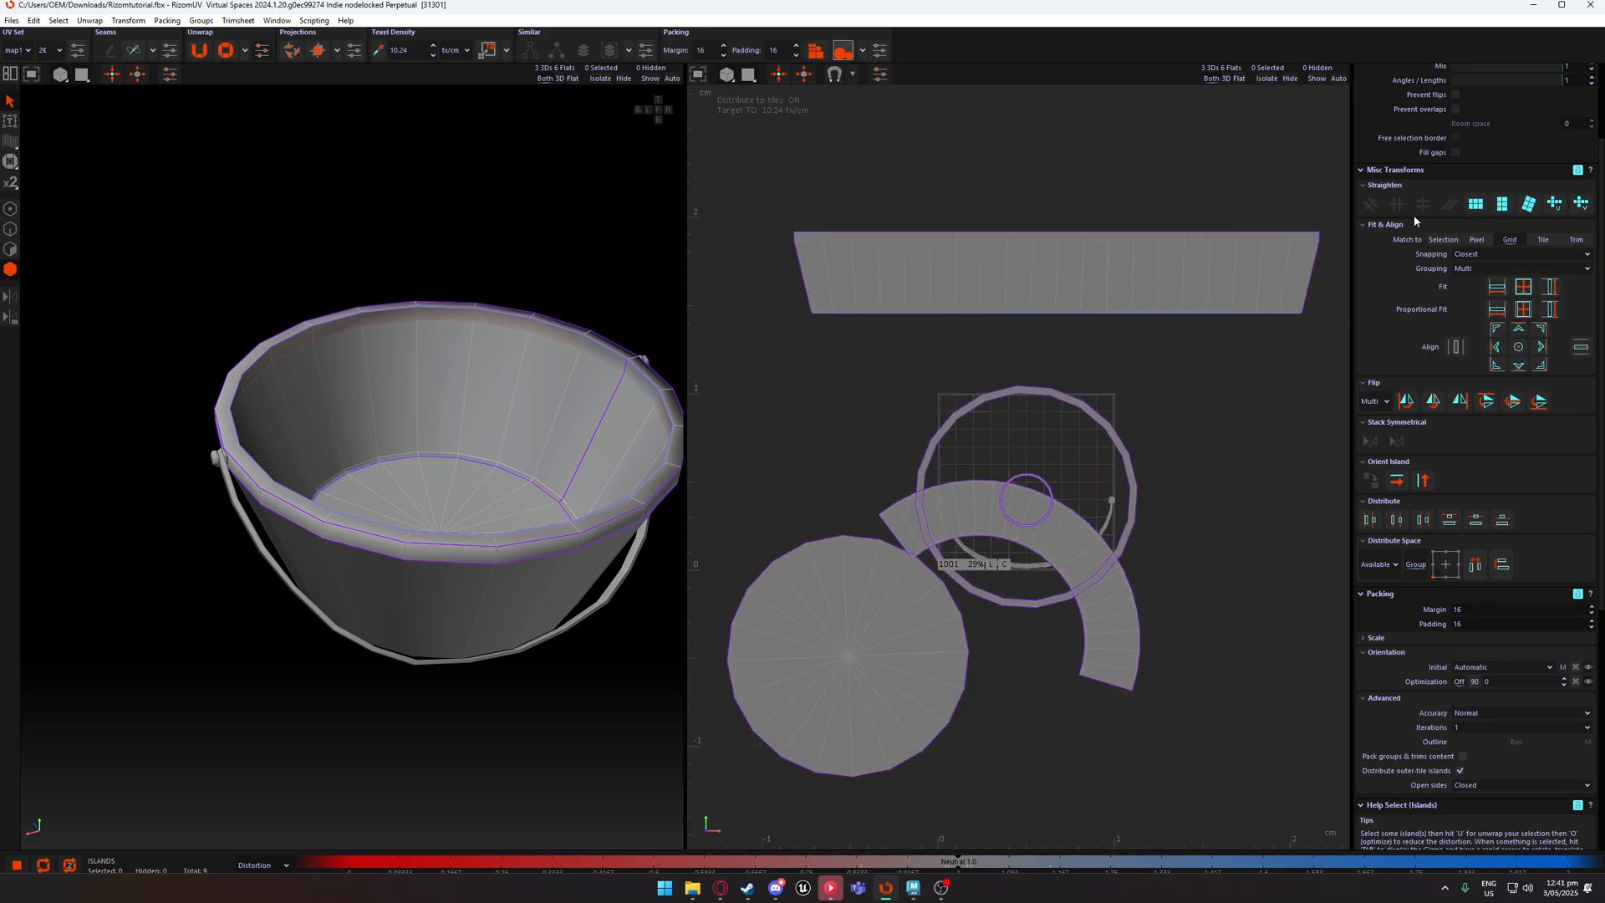
{"action": "middle_click_drag", "start_coordinate": [1186, 323], "coordinate": [1103, 370]}
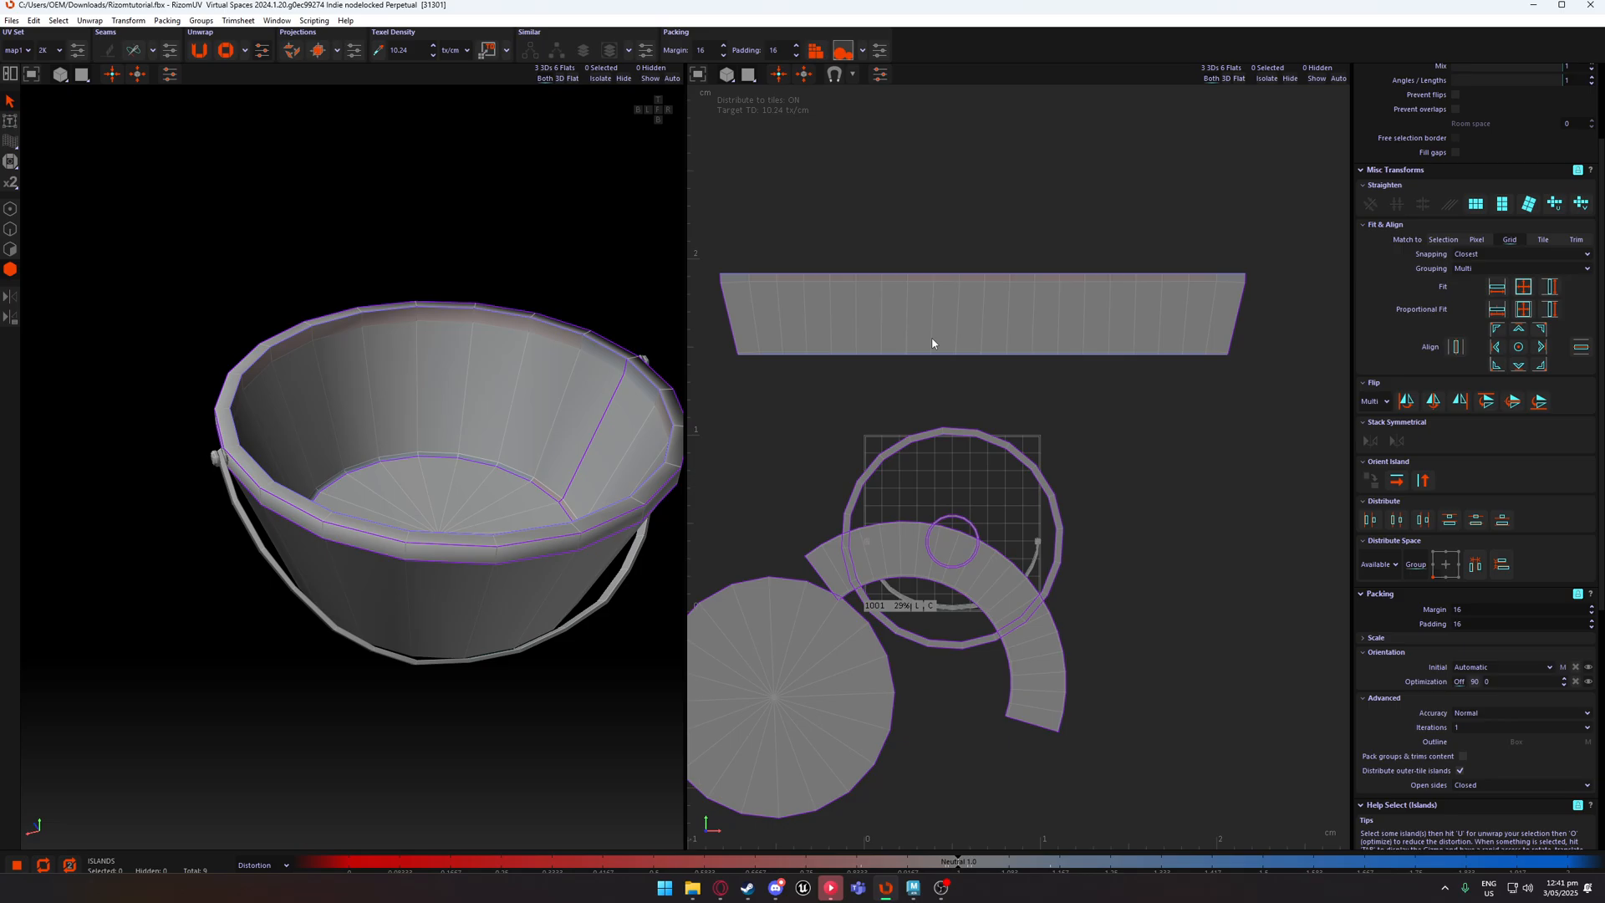
{"action": "left_click", "coordinate": [964, 436]}
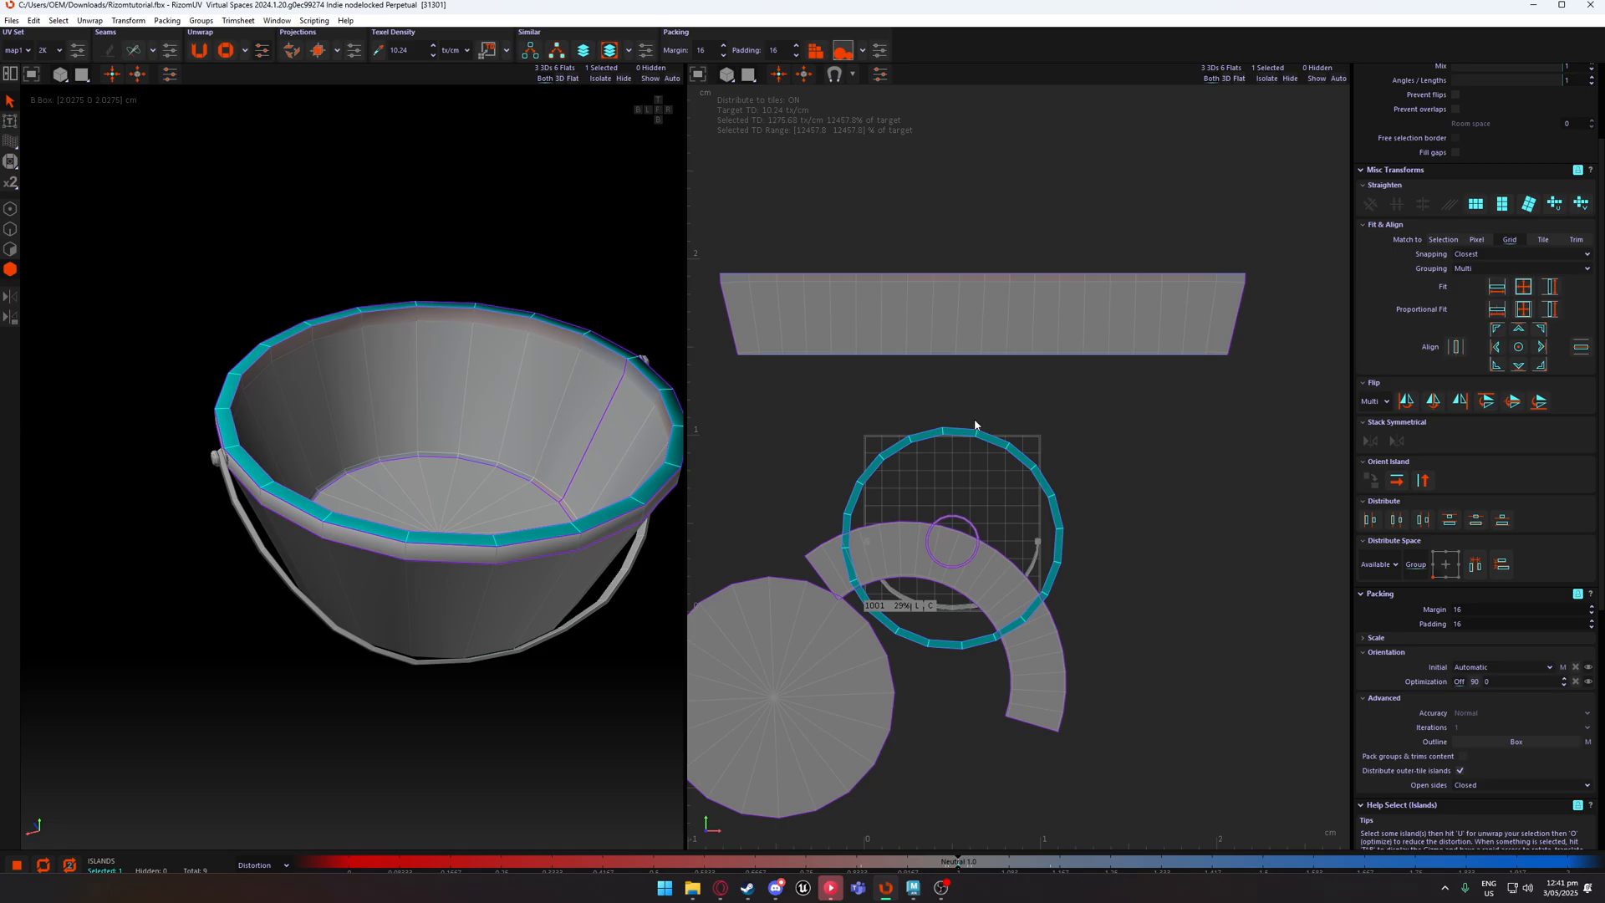
{"action": "left_click", "coordinate": [897, 385]}
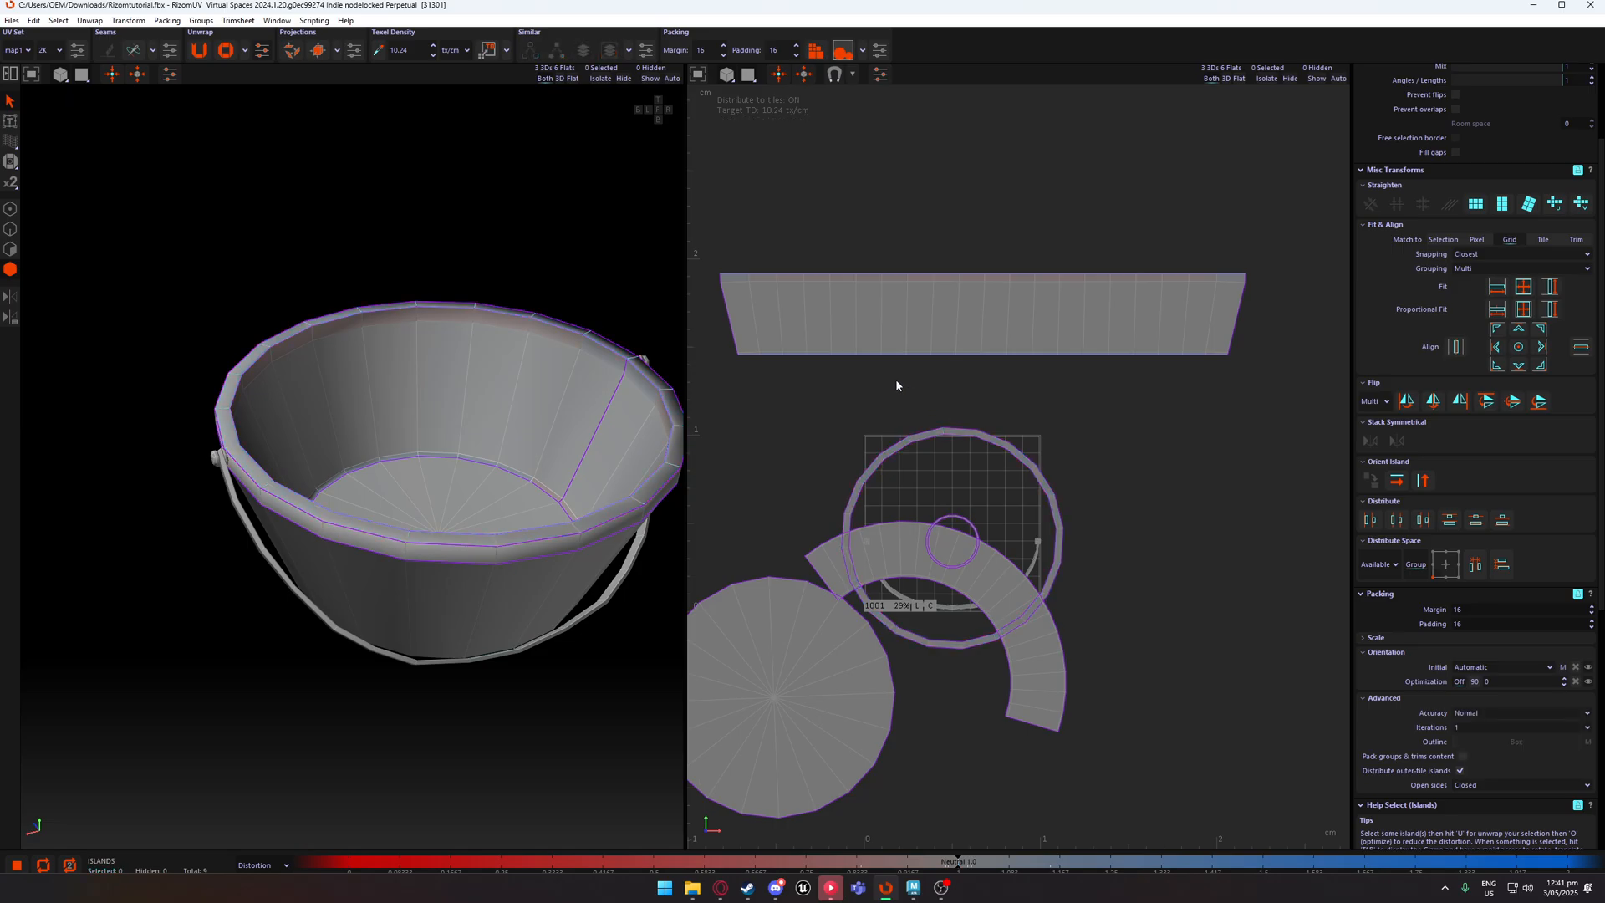
{"action": "middle_click_drag", "start_coordinate": [803, 365], "coordinate": [830, 381]}
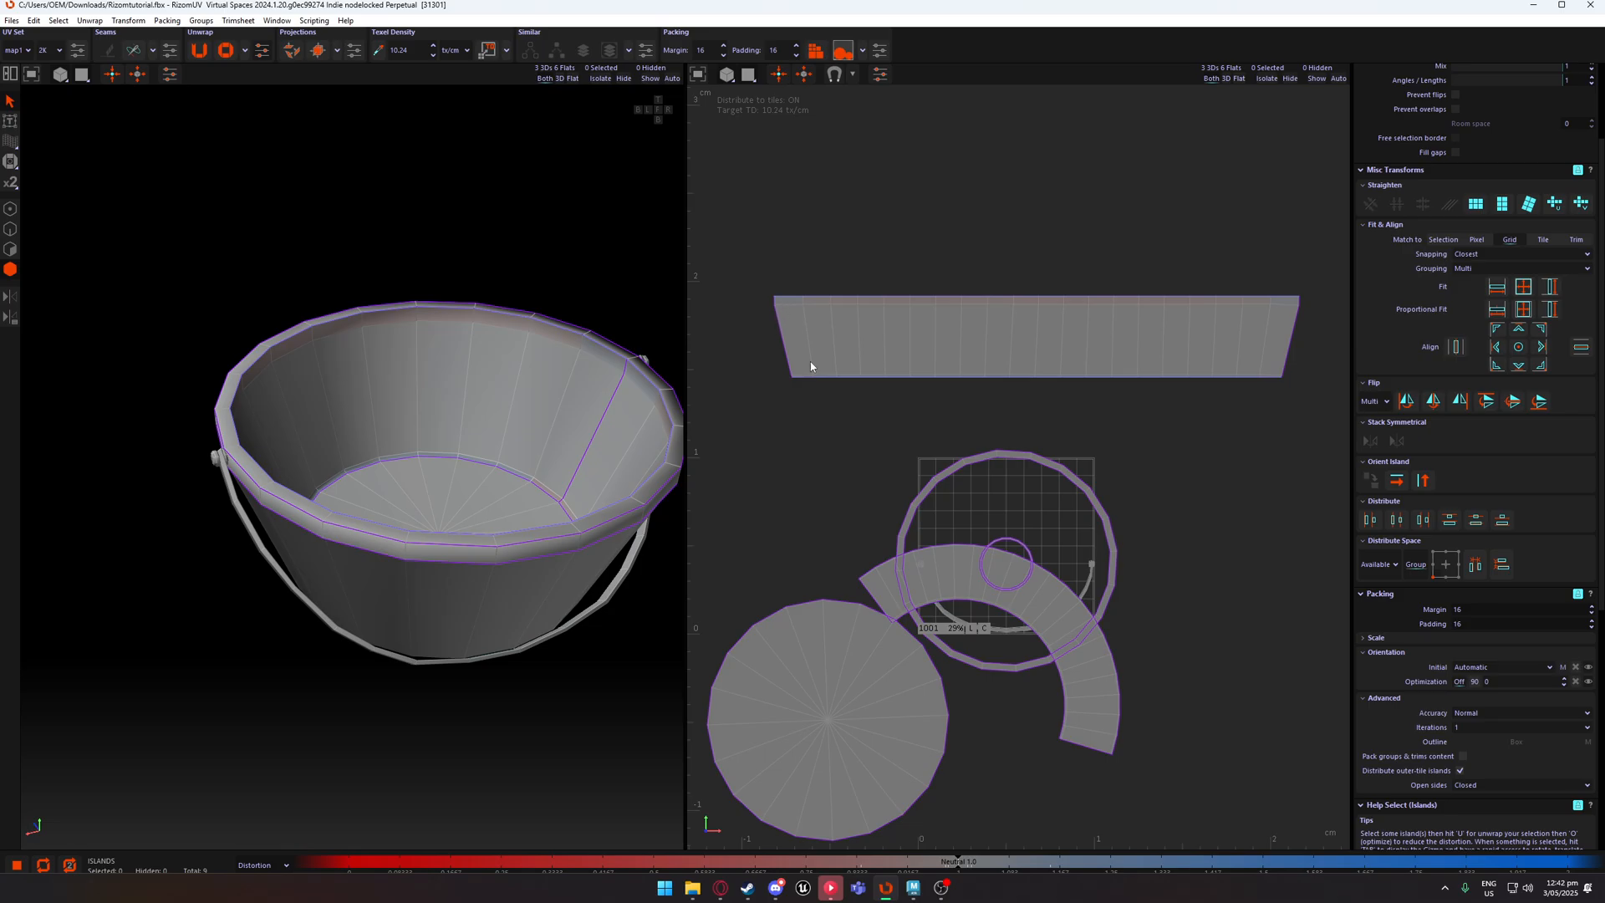
Select the slanted border edges at both ends of the inner wall strip and constrain them vertically.
{"action": "key", "text": "F2"}
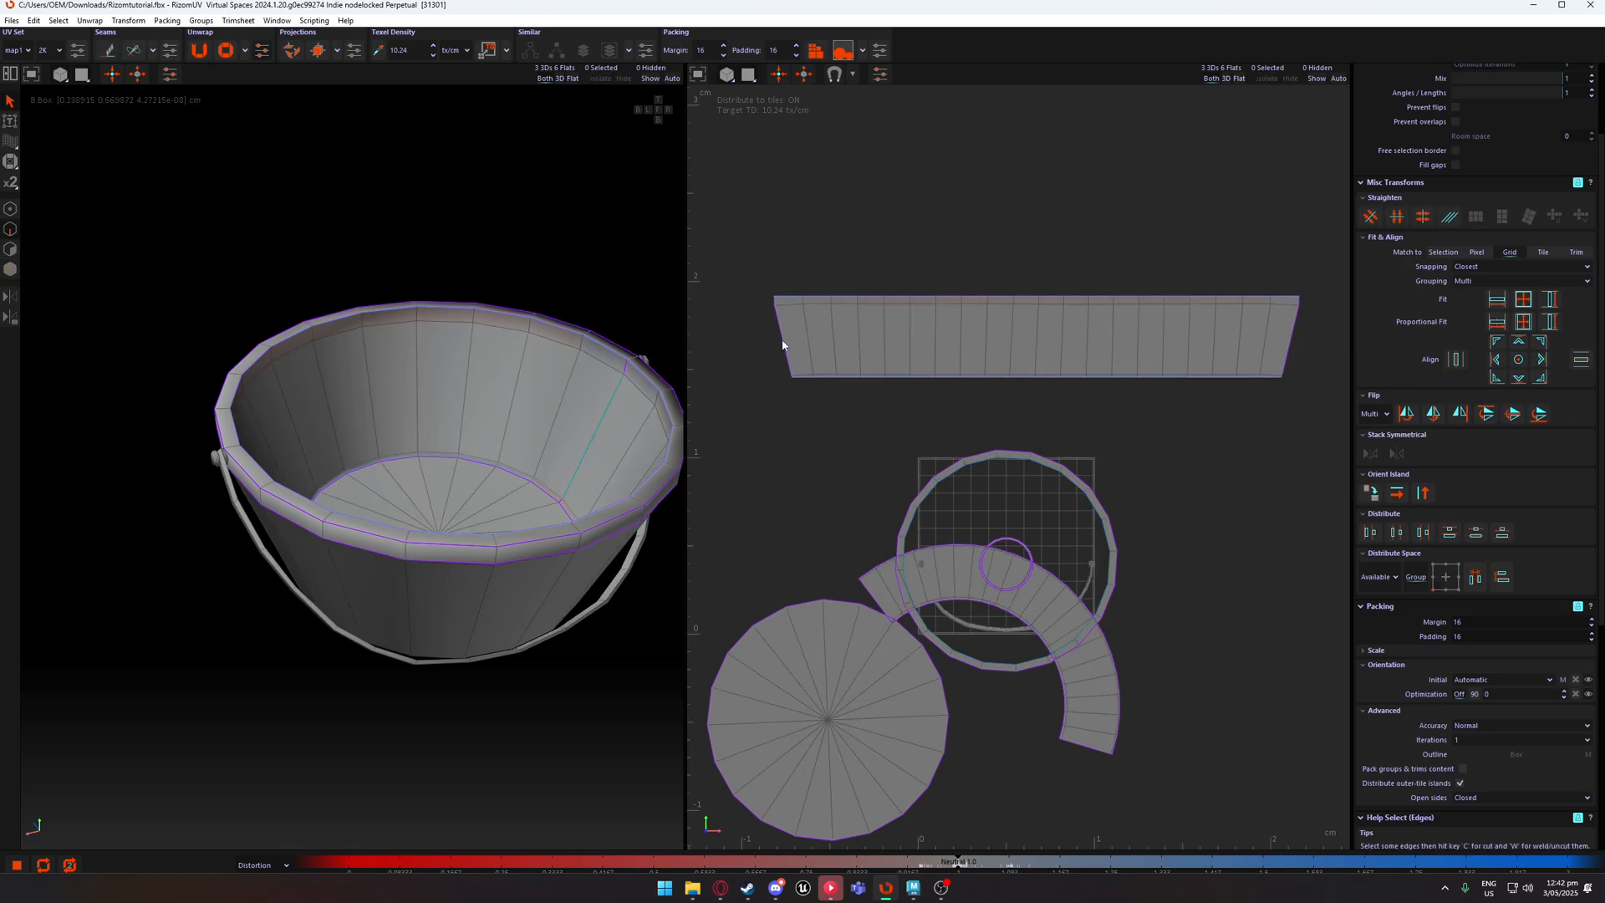
{"action": "left_click", "coordinate": [782, 345]}
{"action": "middle_click_drag", "start_coordinate": [1085, 404], "coordinate": [1032, 384]}
{"action": "left_click", "coordinate": [1208, 361], "text": "shift"}
{"action": "left_click", "coordinate": [261, 52]}
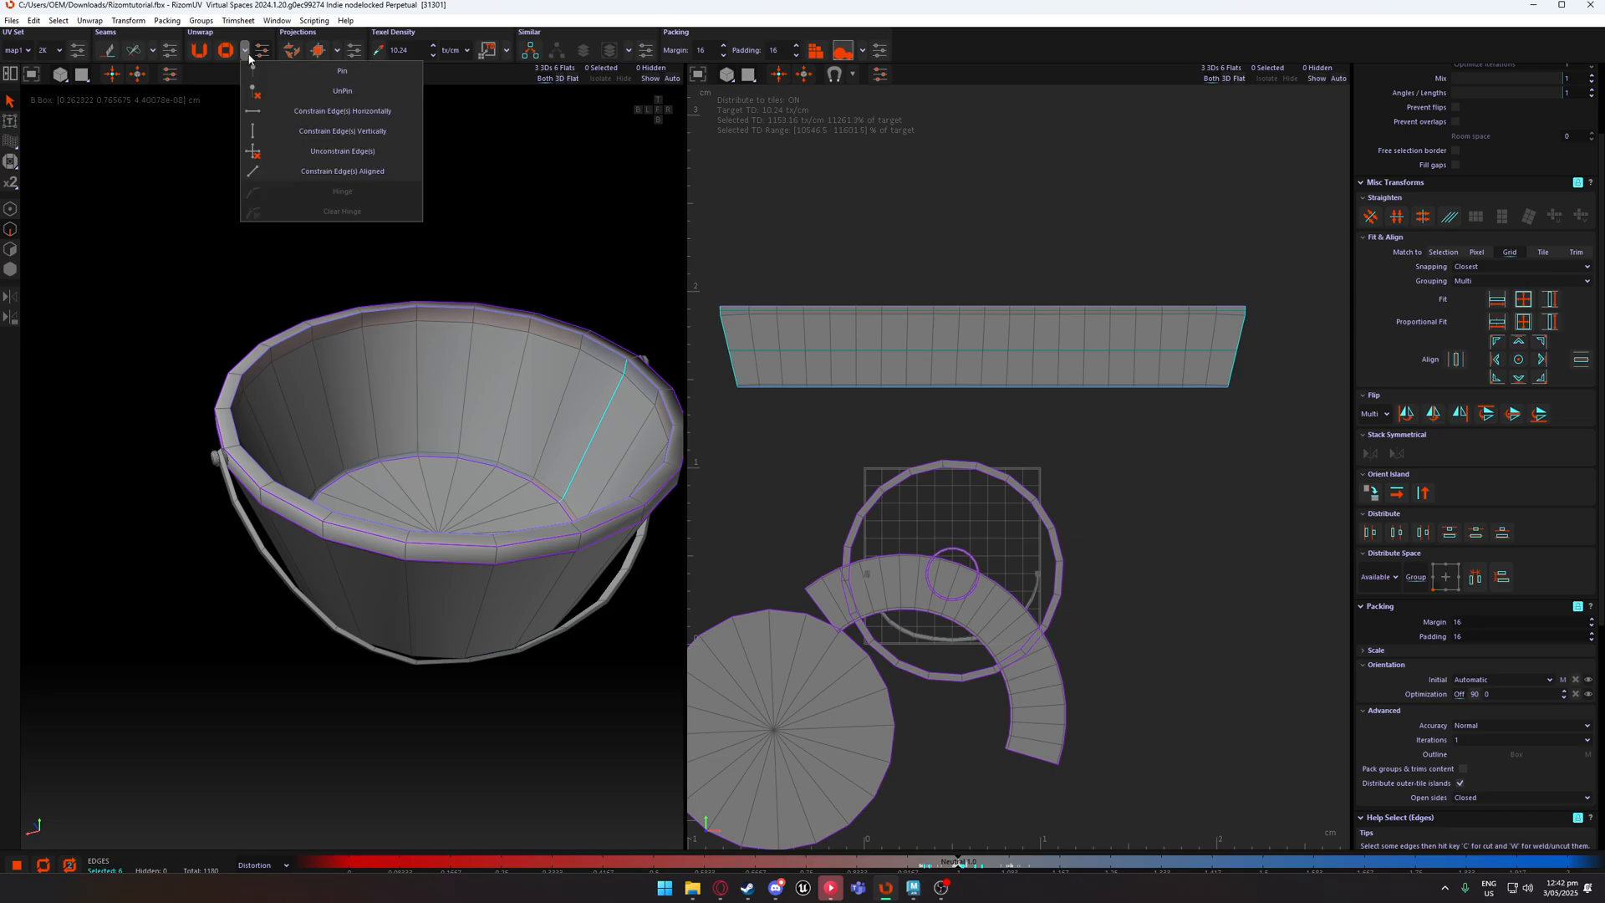
{"action": "left_click", "coordinate": [380, 132]}
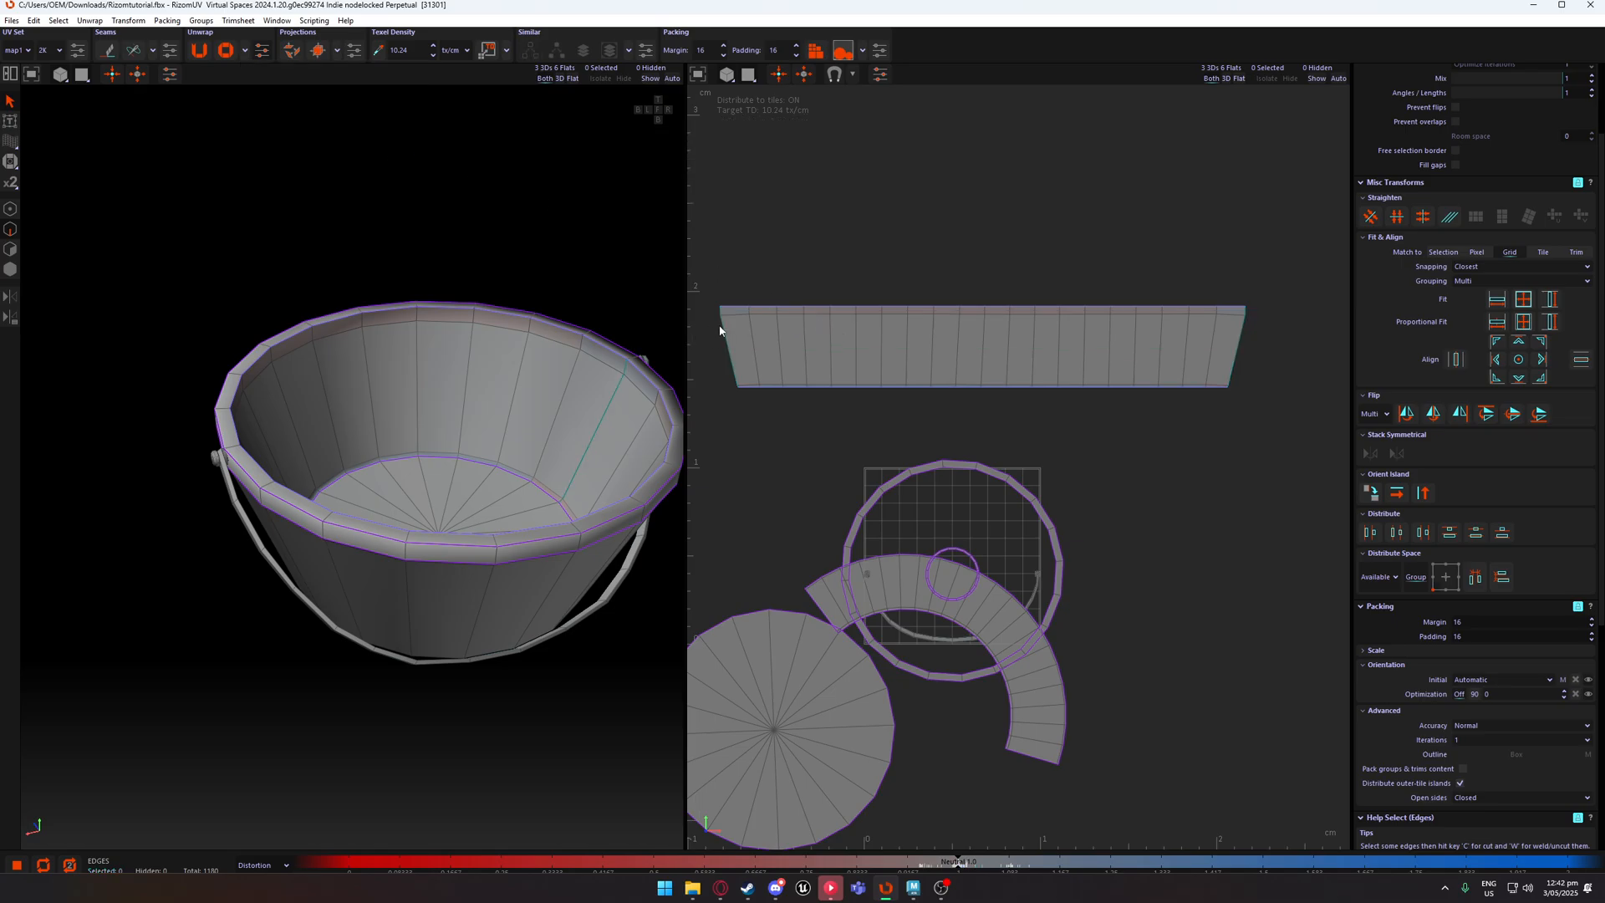
Unfold the inner wall island again using the vertical constraints on its two ends.
{"action": "key", "text": "F4"}
{"action": "left_click", "coordinate": [911, 330]}
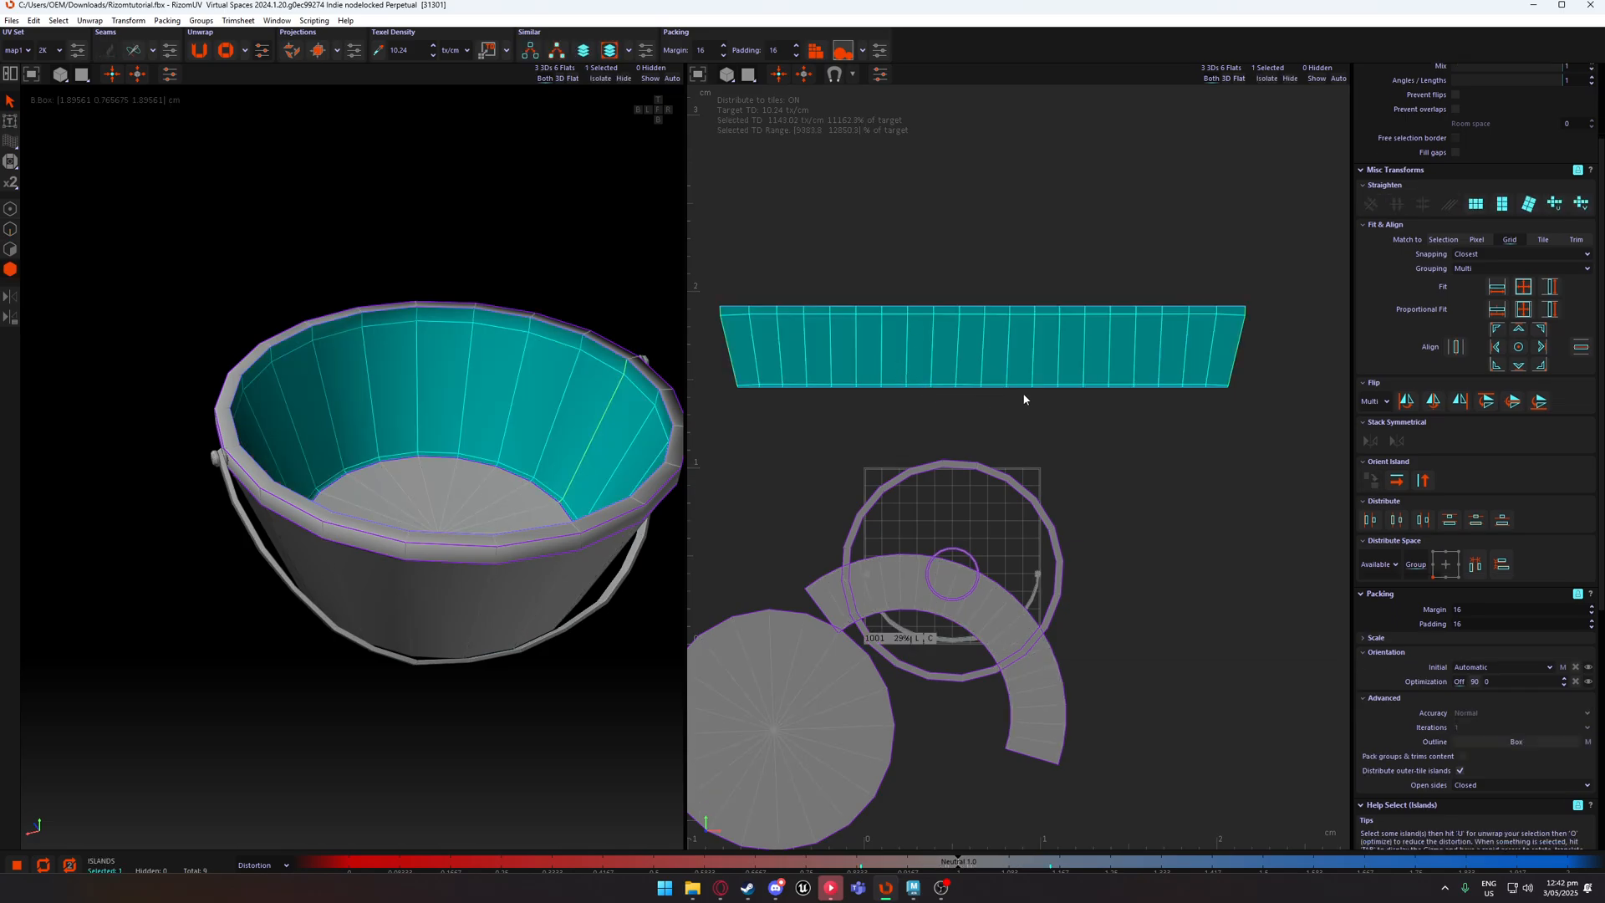
{"action": "key", "text": "u"}
{"action": "left_click", "coordinate": [967, 402]}
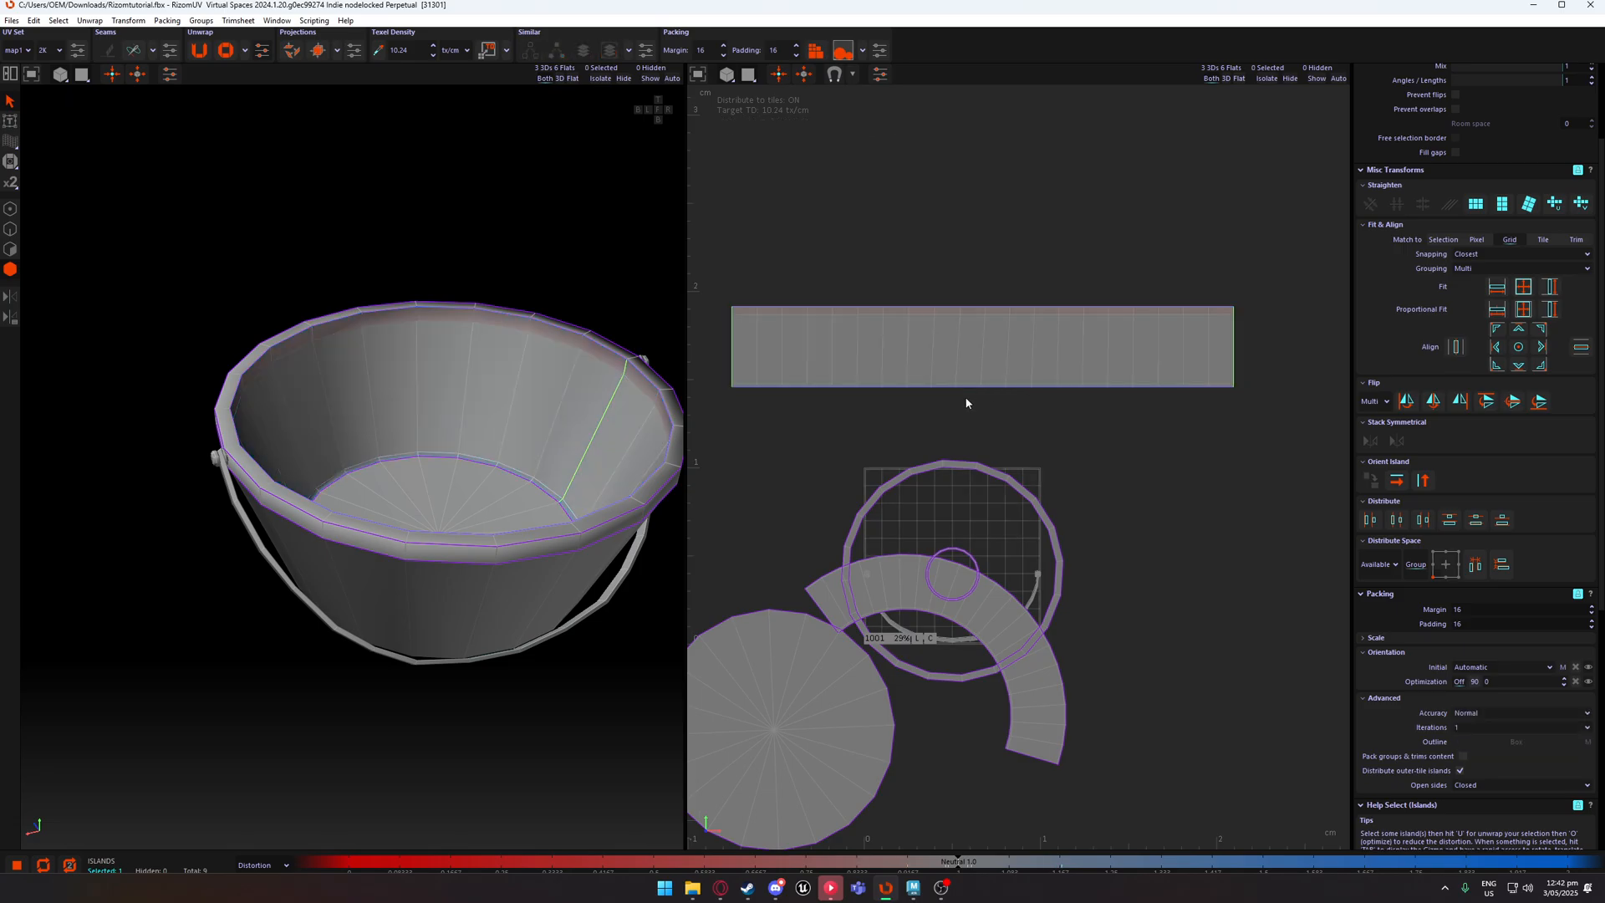
{"action": "scroll", "coordinate": [984, 359], "scroll_direction": "up", "scroll_amount": 1}
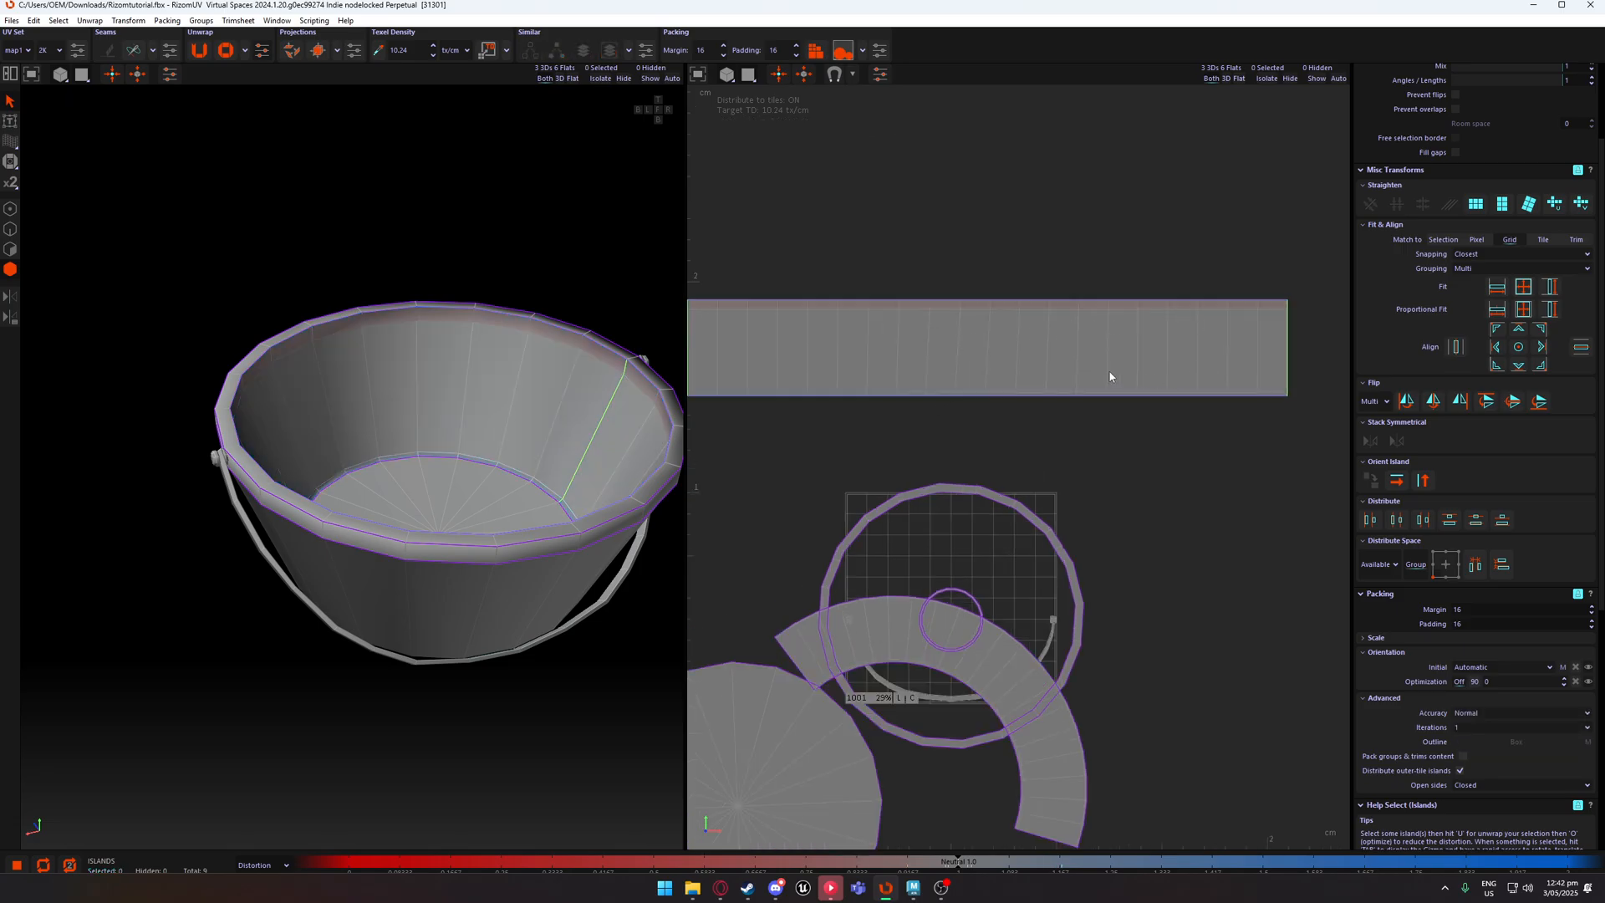
{"action": "scroll", "coordinate": [985, 352], "scroll_direction": "down", "scroll_amount": 1}
Select the row of long cross edges through the middle of the inner wall strip and constrain them vertically.
{"action": "key", "text": "F2"}
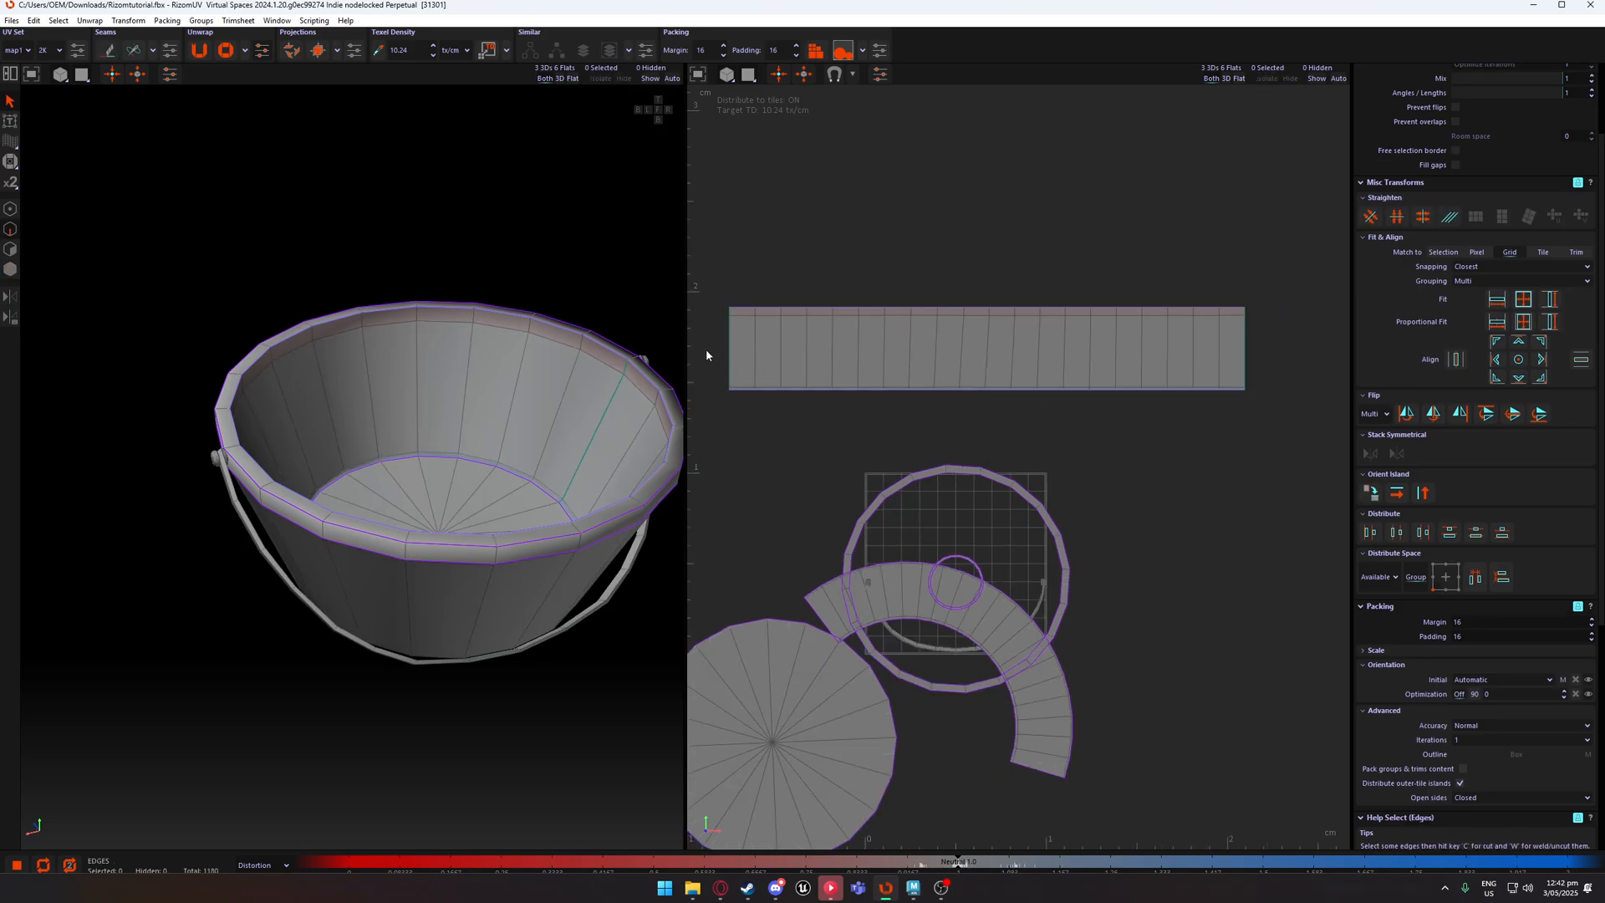
{"action": "left_click_drag", "start_coordinate": [1316, 341], "coordinate": [1316, 340]}
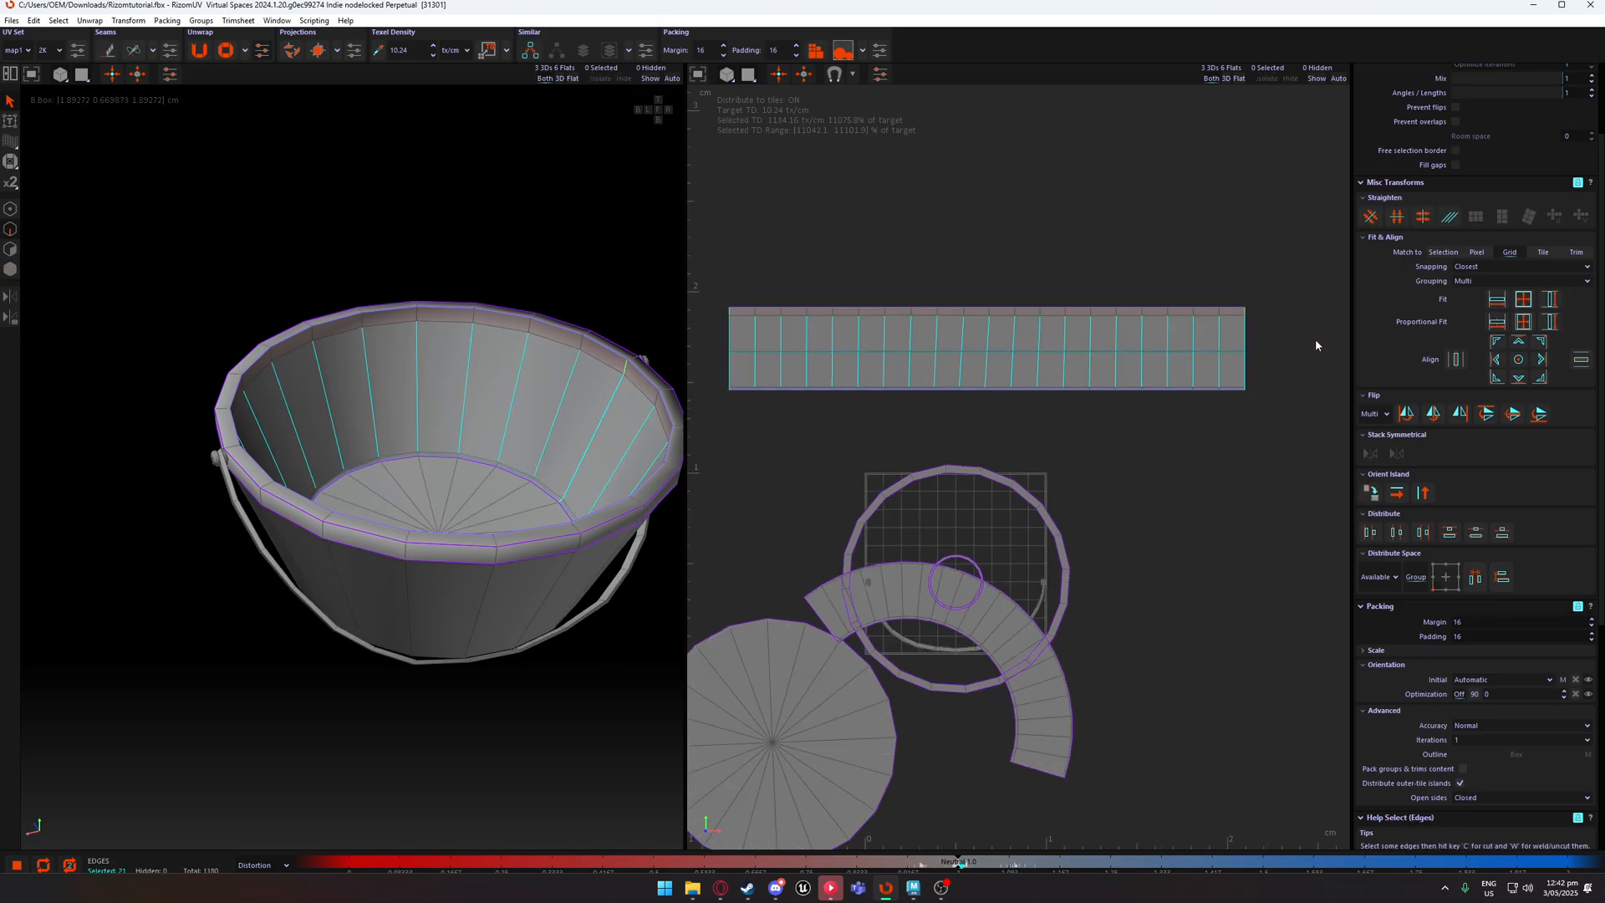
{"action": "left_click", "coordinate": [261, 50]}
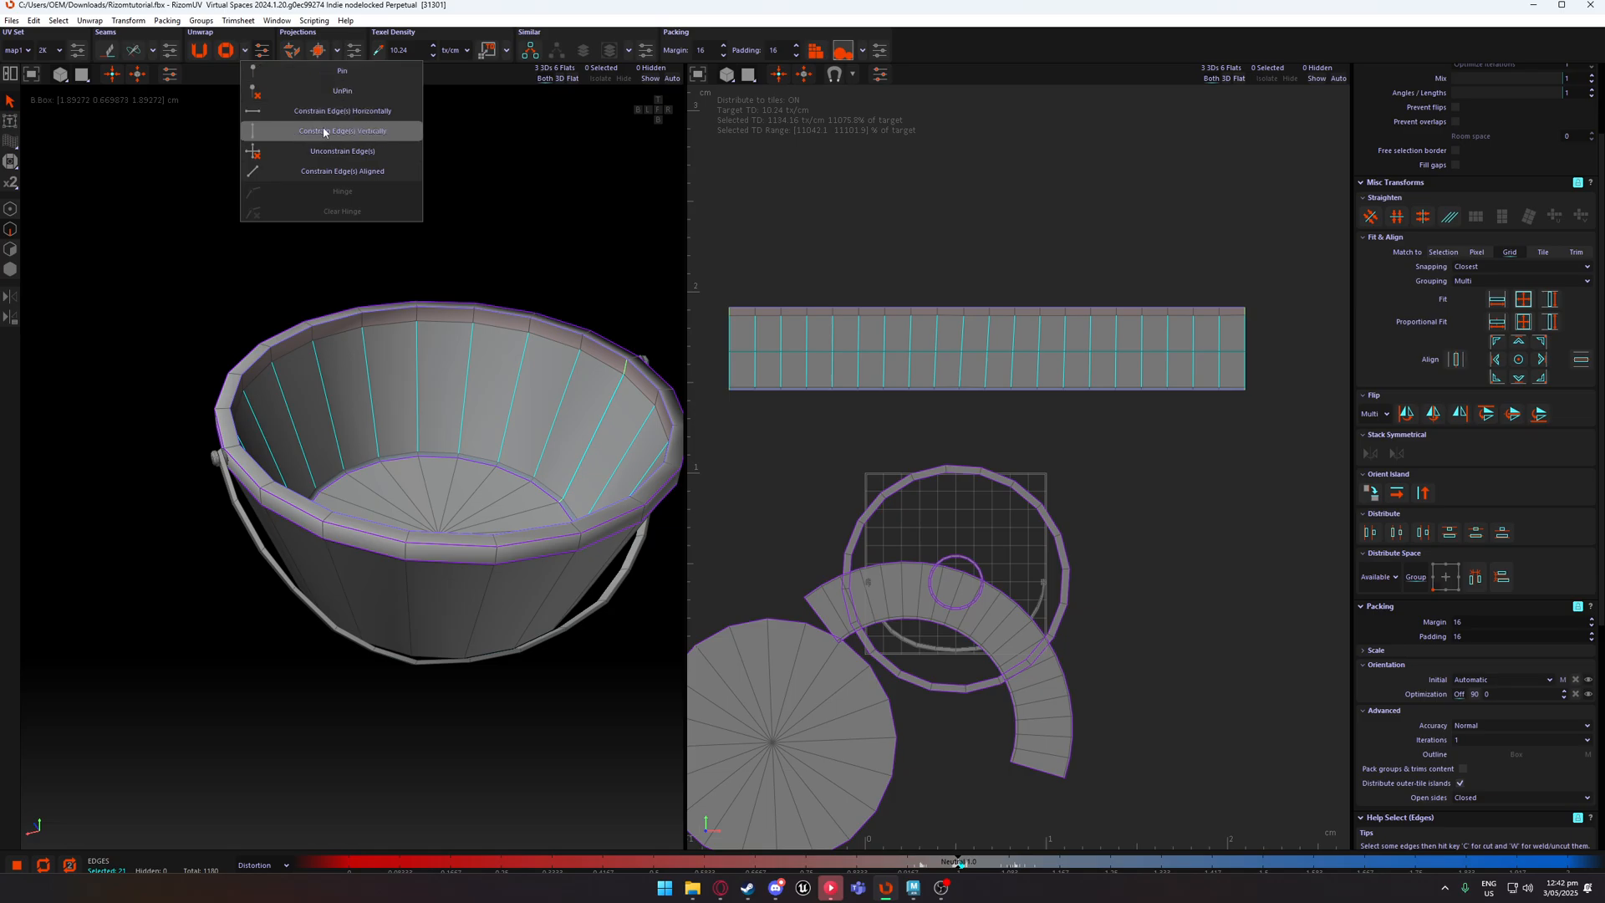
{"action": "left_click", "coordinate": [324, 132]}
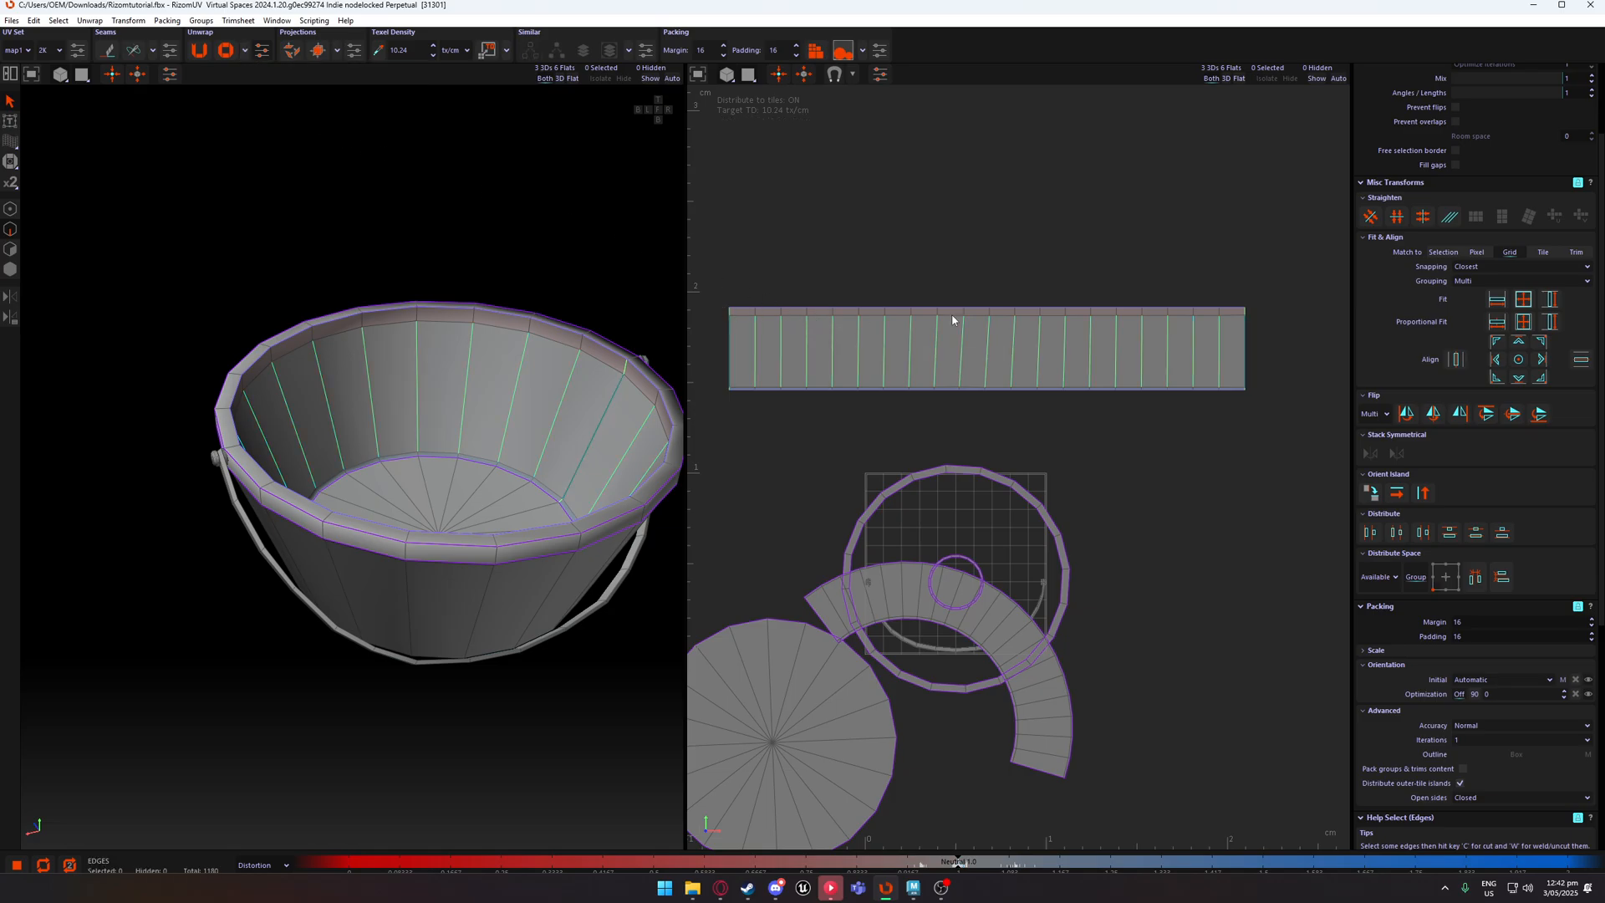
Unfold the inner wall island with the constrained cross edges and inspect the short edges along its borders.
{"action": "key", "text": "F4"}
{"action": "left_click", "coordinate": [979, 344]}
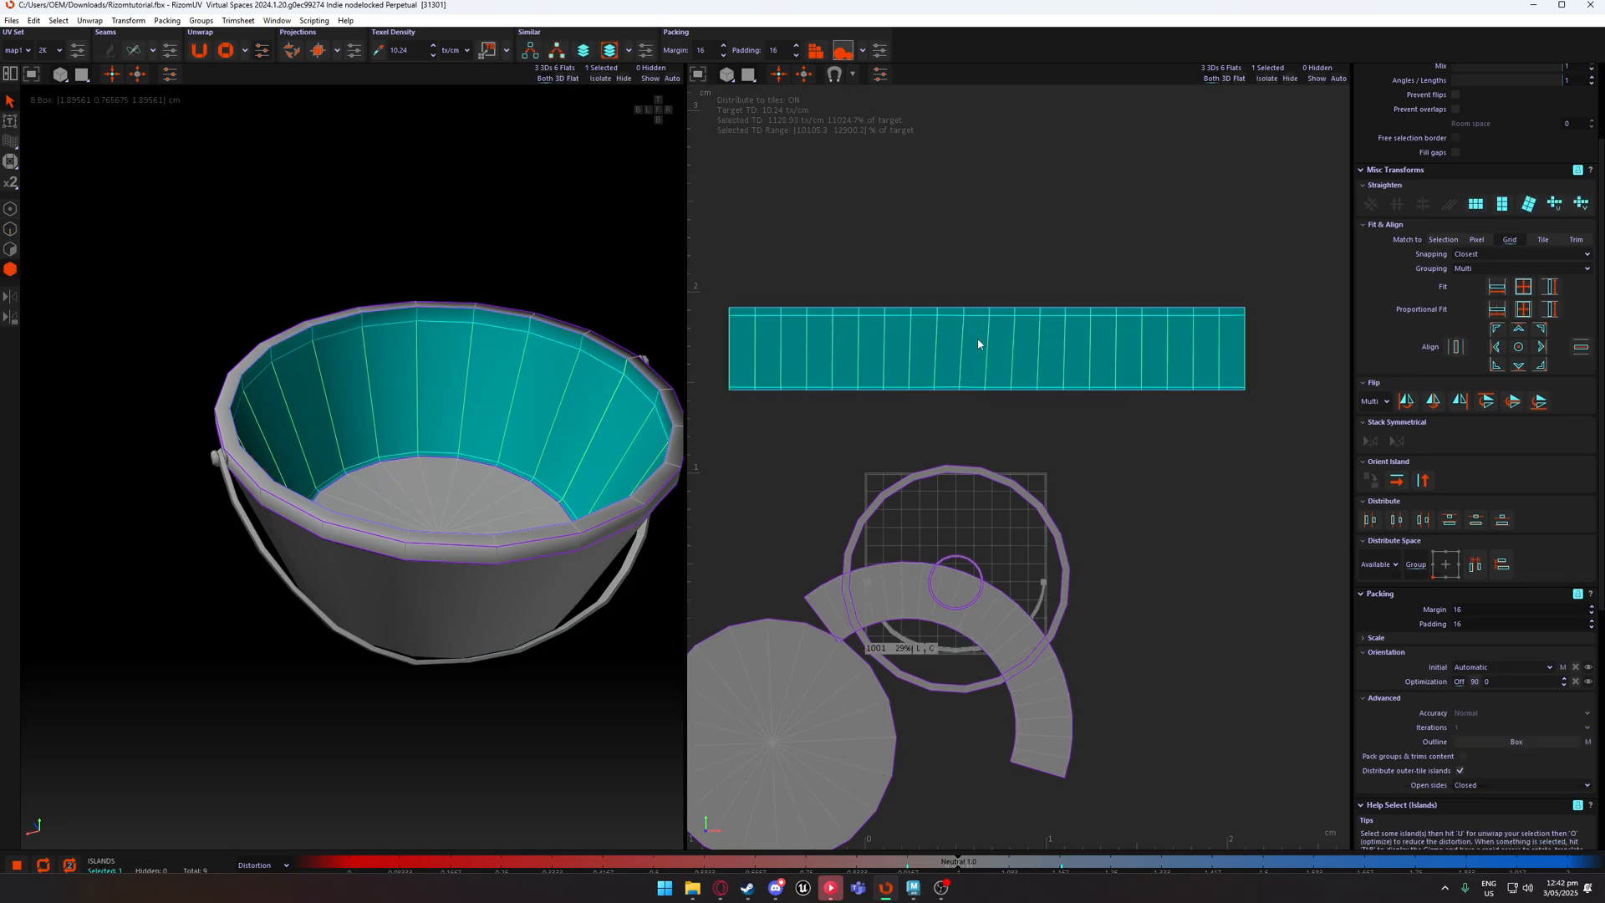
{"action": "key", "text": "u"}
{"action": "left_click", "coordinate": [1004, 411]}
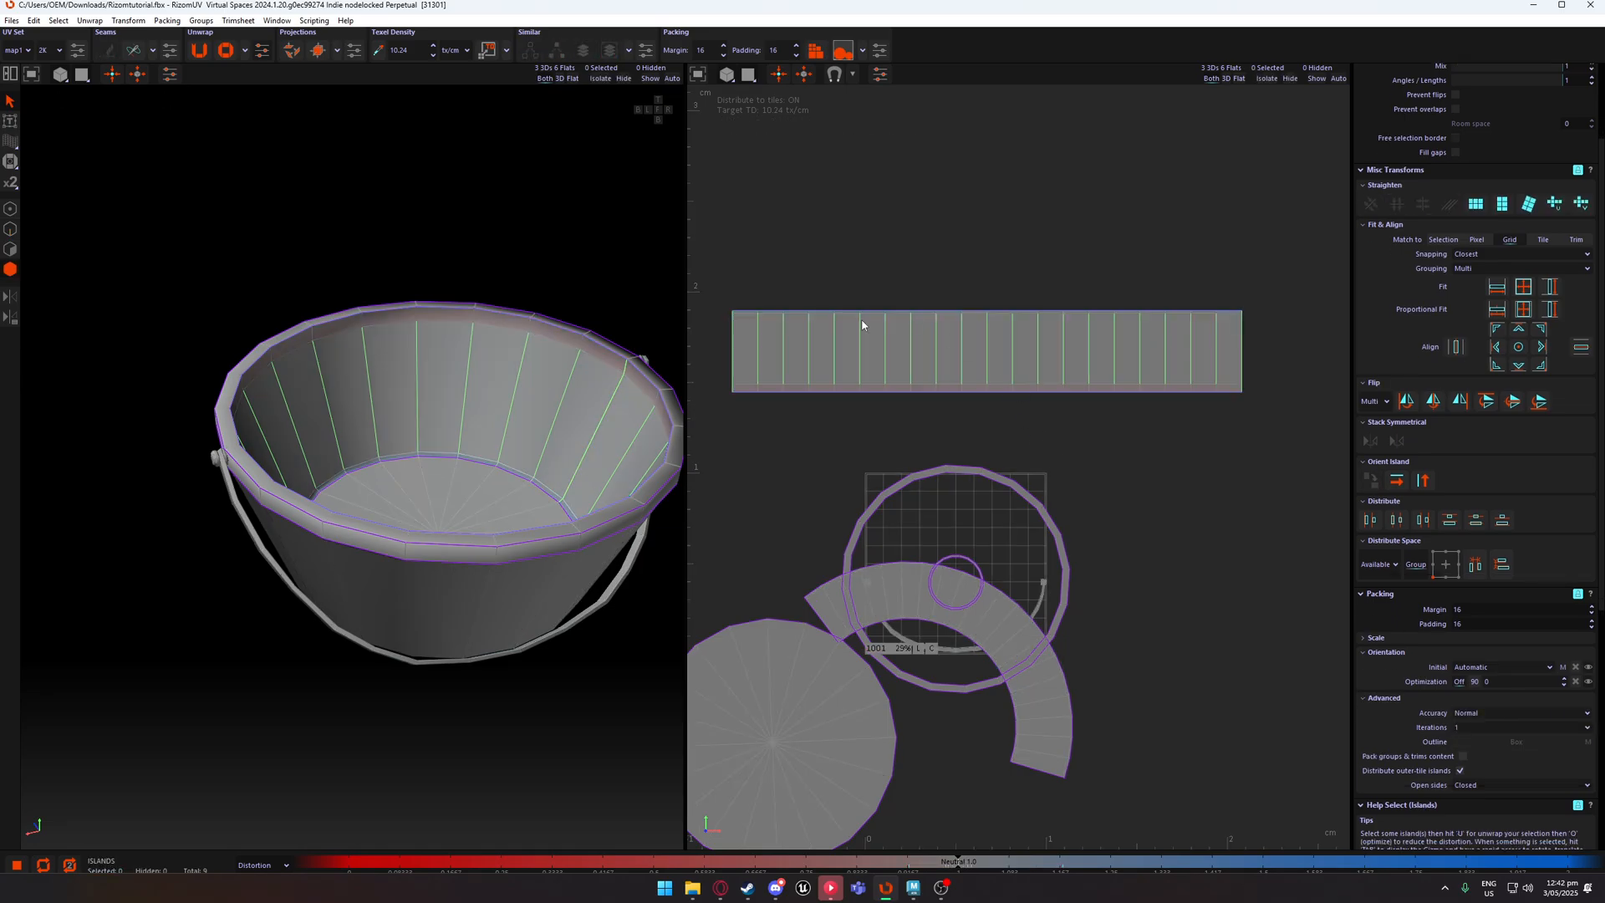
{"action": "scroll", "coordinate": [1015, 327], "scroll_direction": "up", "scroll_amount": 6}
{"action": "left_click", "coordinate": [1009, 306]}
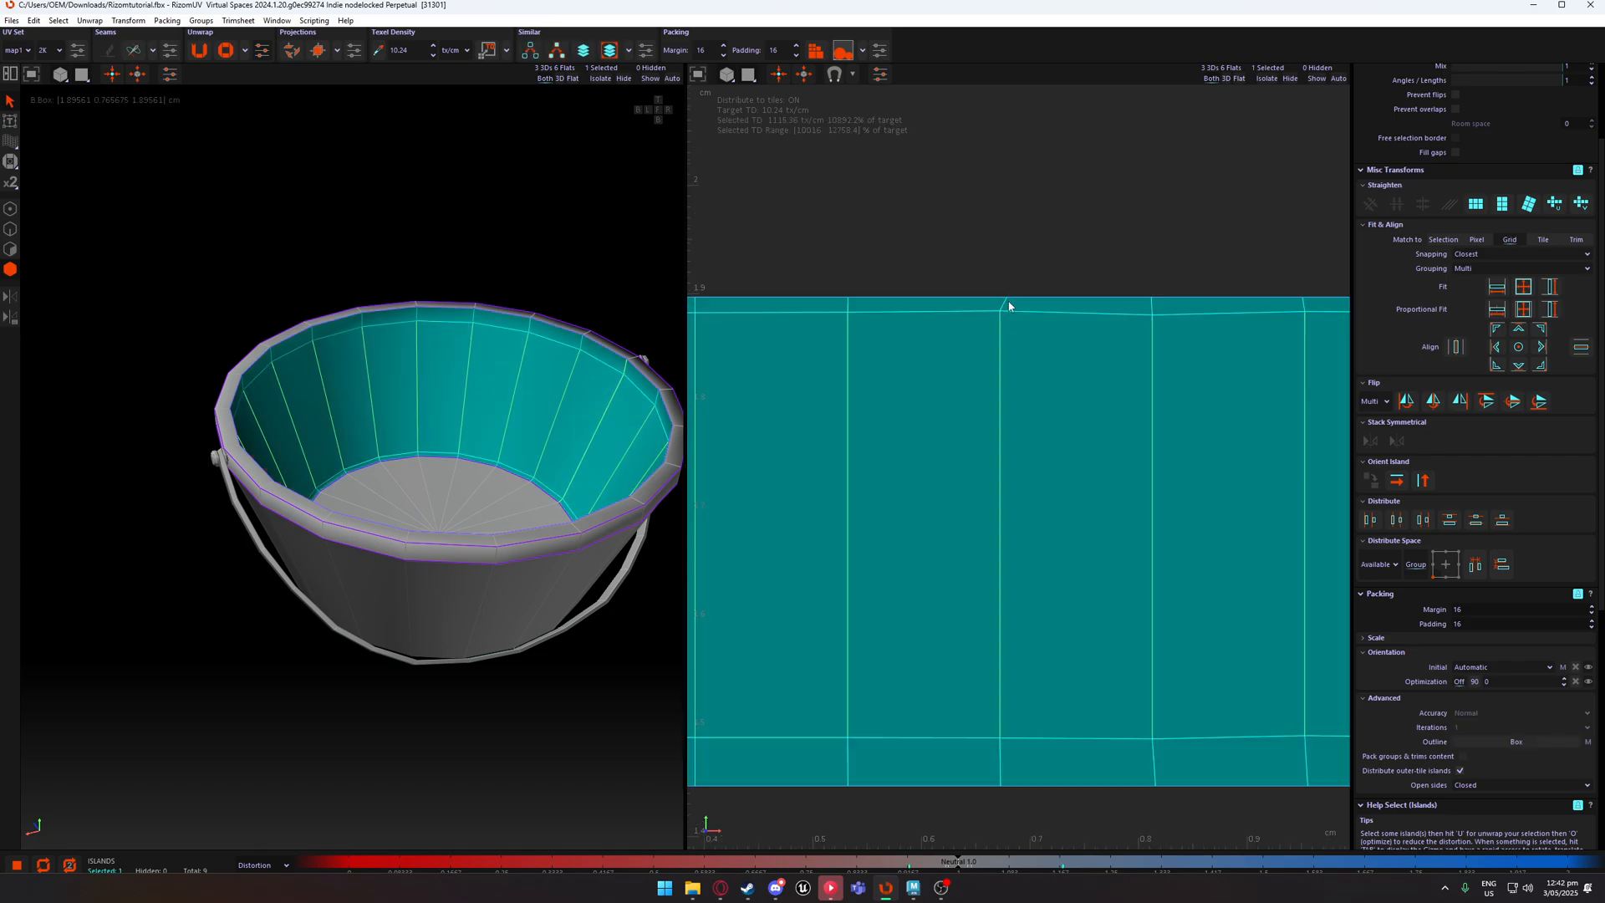
{"action": "left_click", "coordinate": [1041, 297]}
{"action": "scroll", "coordinate": [1041, 298], "scroll_direction": "down", "scroll_amount": 6}
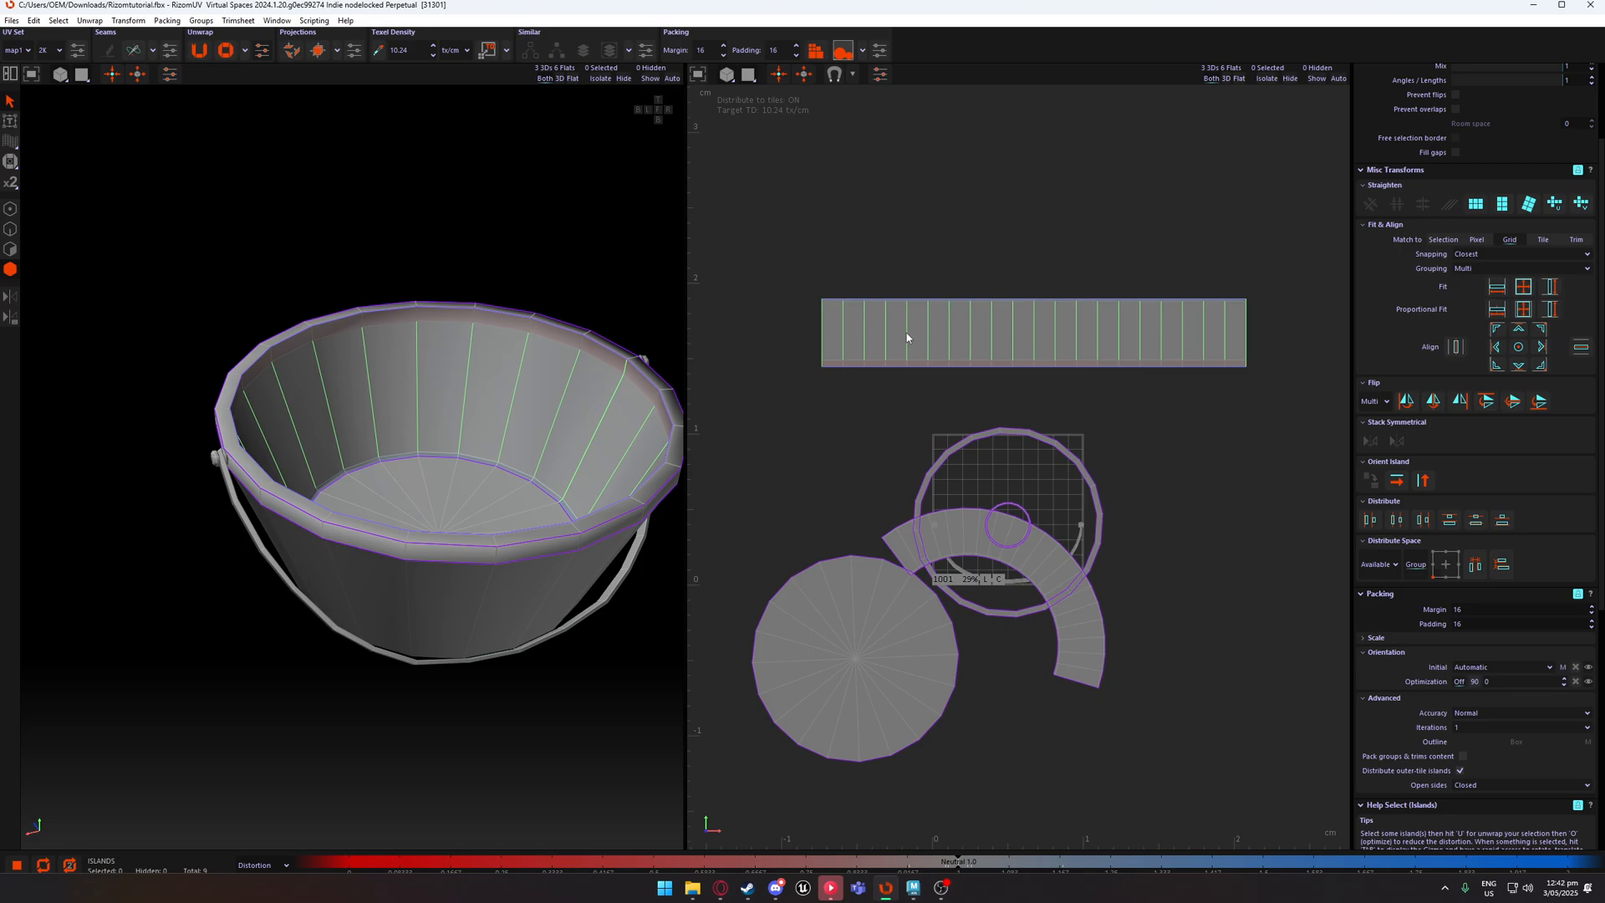
{"action": "scroll", "coordinate": [1071, 366], "scroll_direction": "up", "scroll_amount": 2}
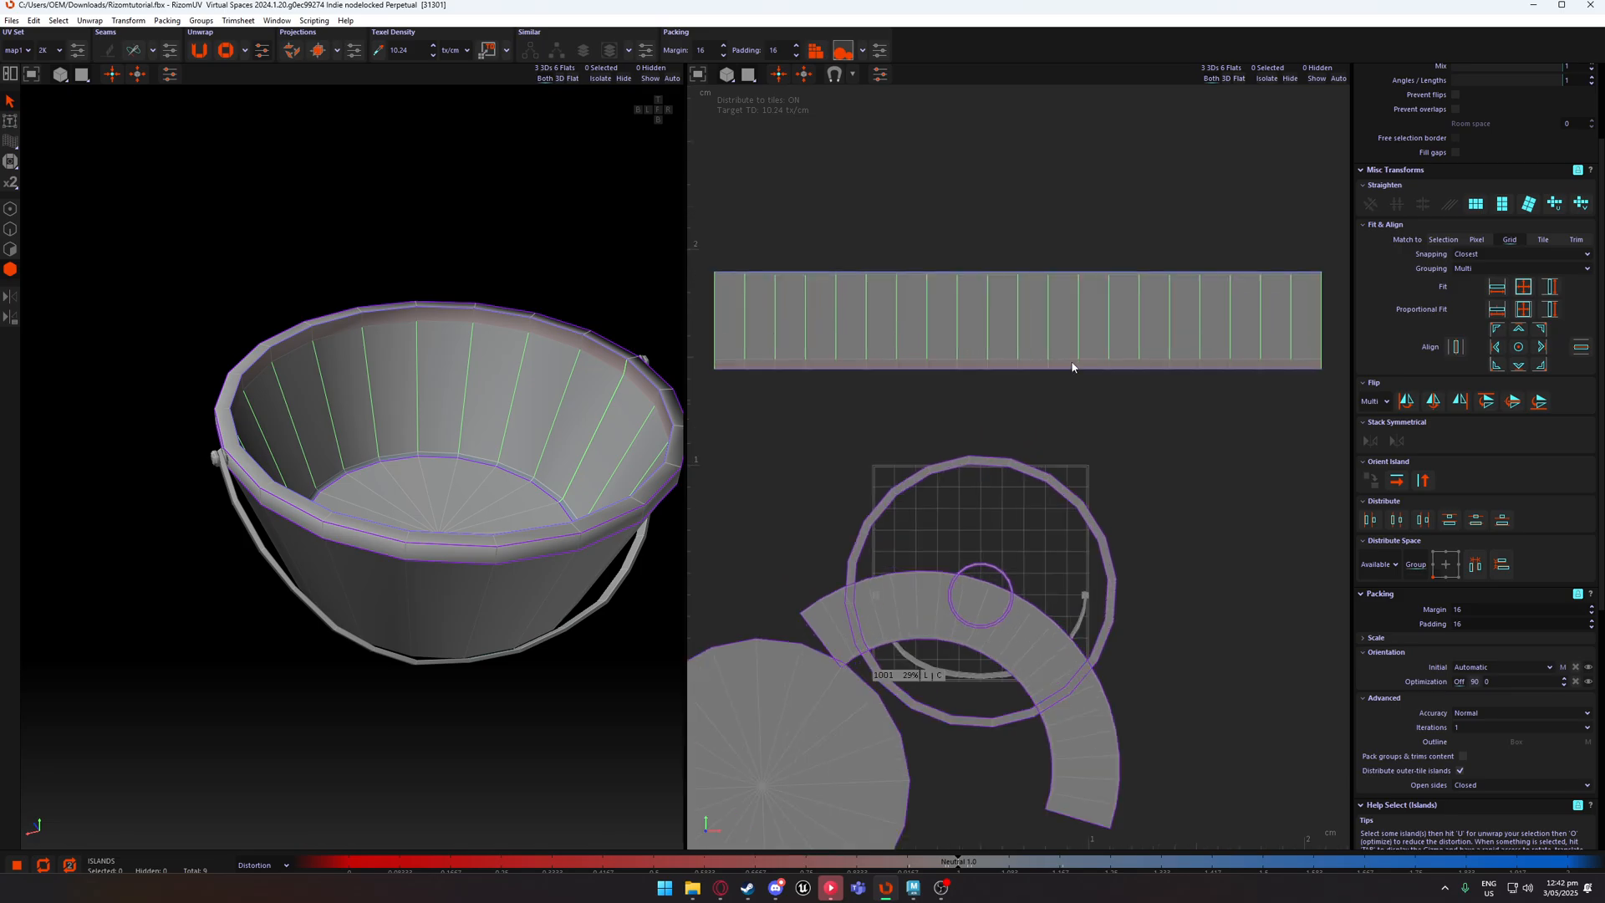
Select the short cross edges along both long borders of the inner wall strip and constrain them vertically.
{"action": "left_click_drag", "start_coordinate": [718, 365], "coordinate": [1334, 370]}
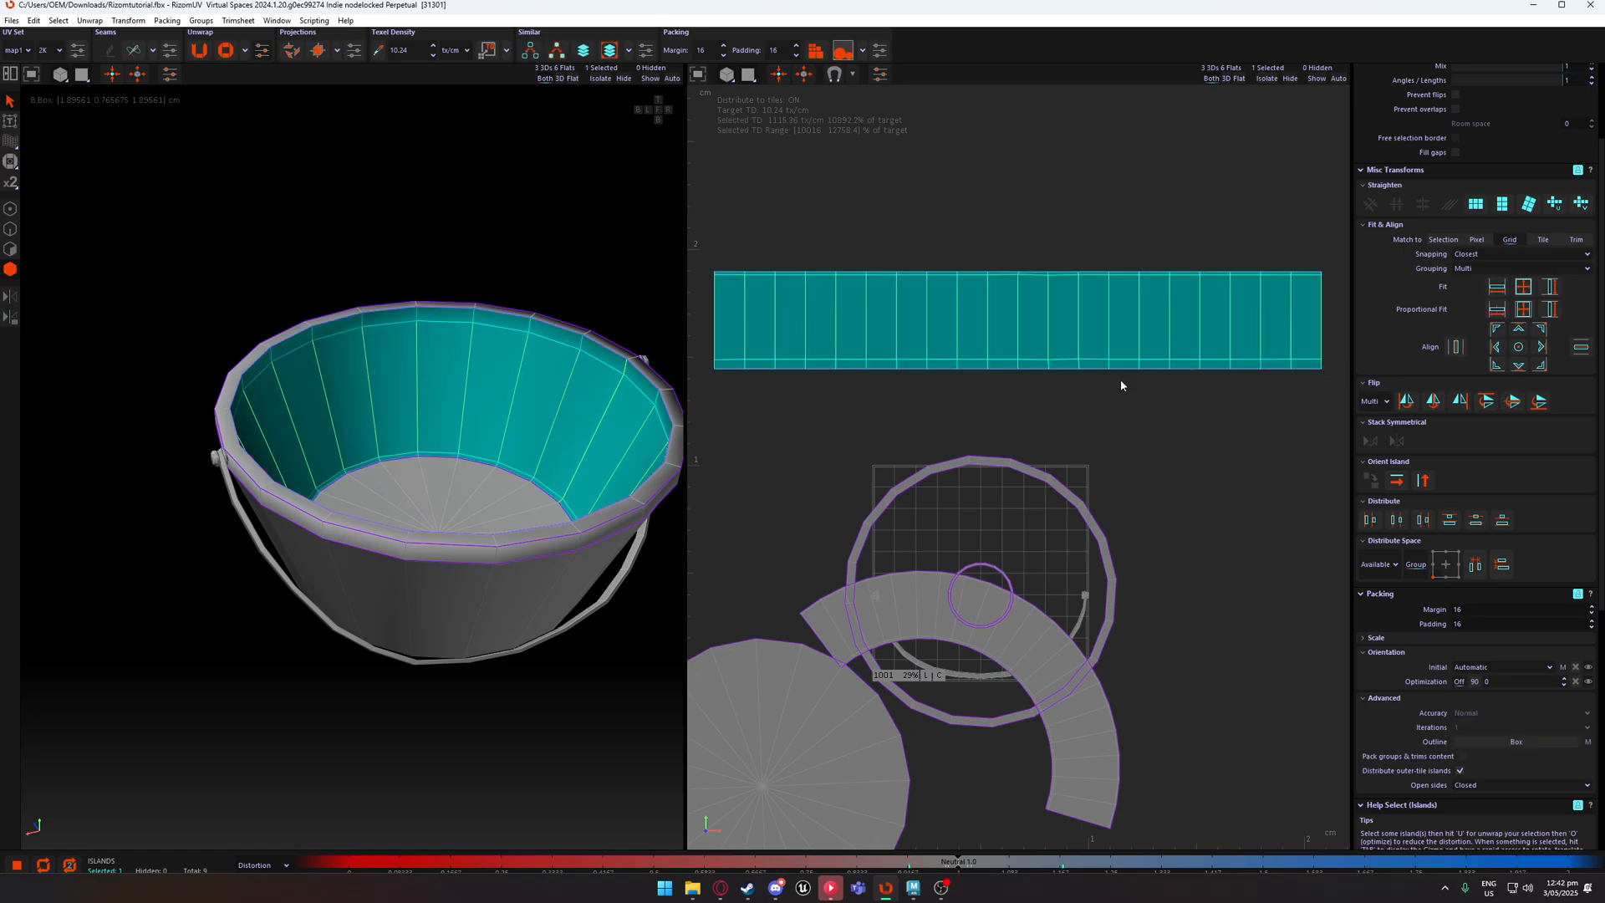
{"action": "key", "text": "F2"}
{"action": "left_click_drag", "start_coordinate": [701, 363], "coordinate": [1126, 363]}
{"action": "left_click_drag", "start_coordinate": [1367, 363], "coordinate": [1367, 363]}
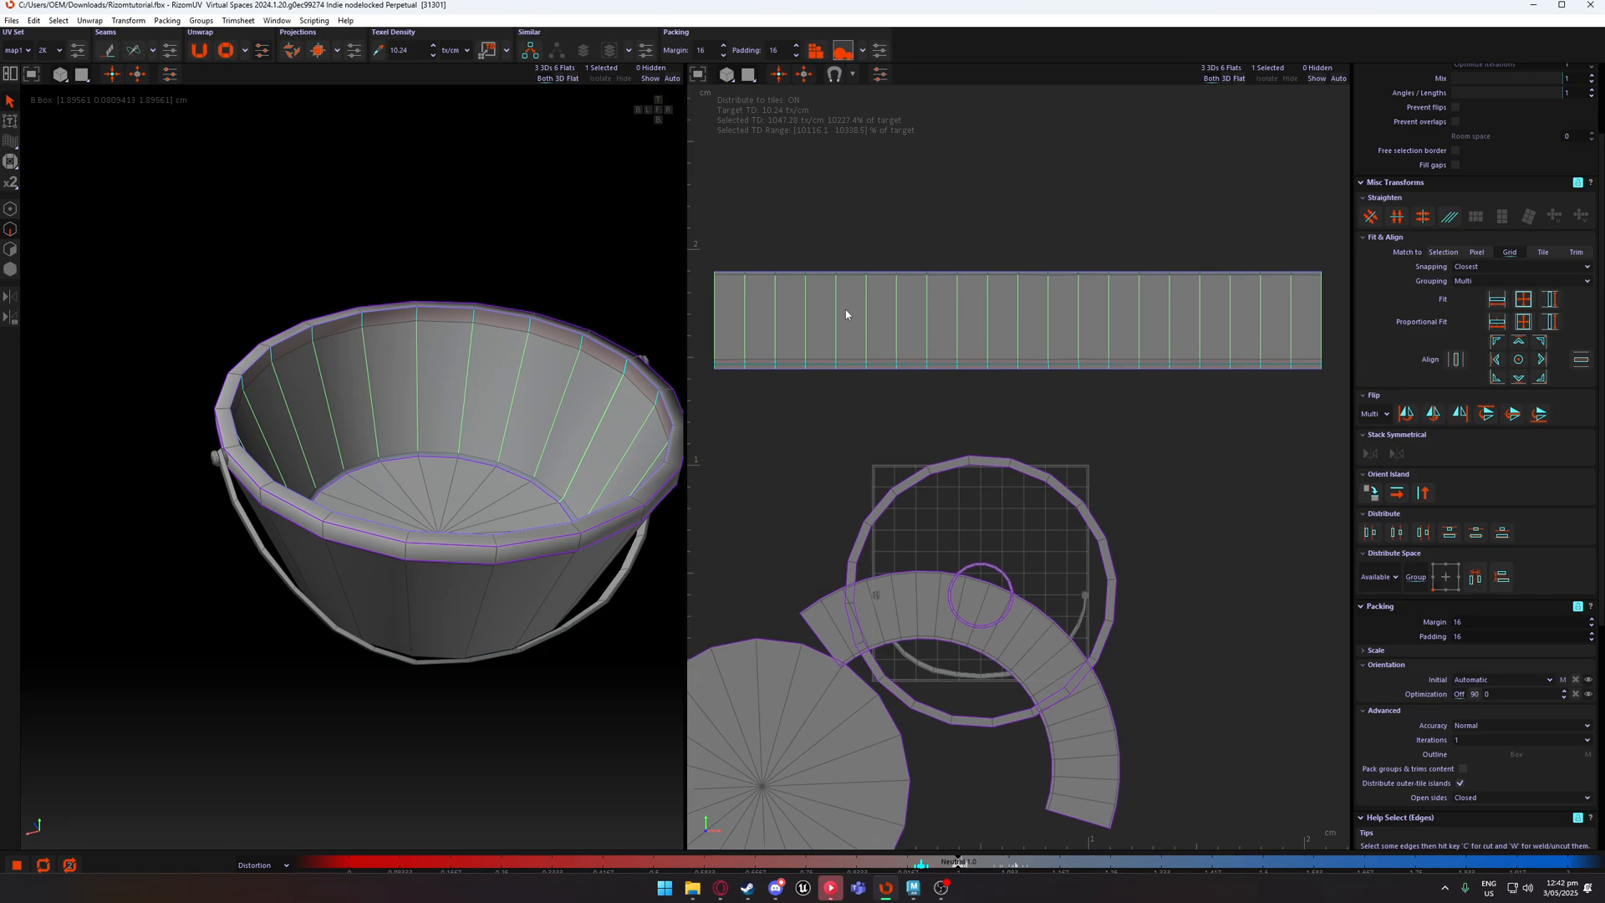
{"action": "left_click_drag", "start_coordinate": [702, 274], "coordinate": [1350, 273]}
{"action": "scroll", "coordinate": [941, 283], "scroll_direction": "up", "scroll_amount": 6}
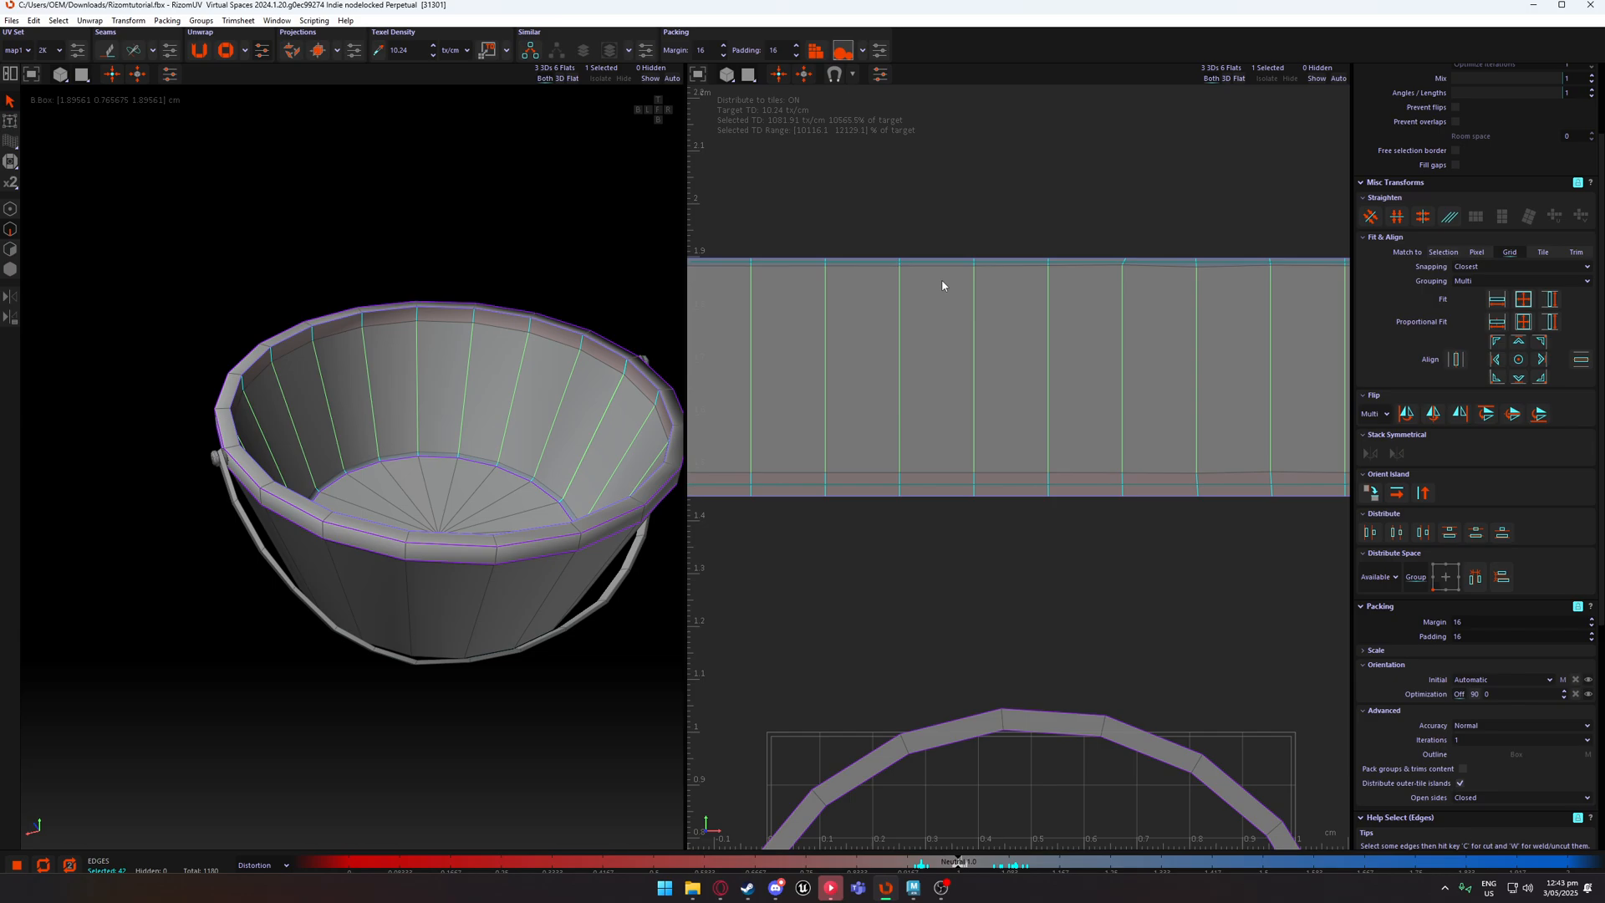
{"action": "scroll", "coordinate": [939, 283], "scroll_direction": "down", "scroll_amount": 3}
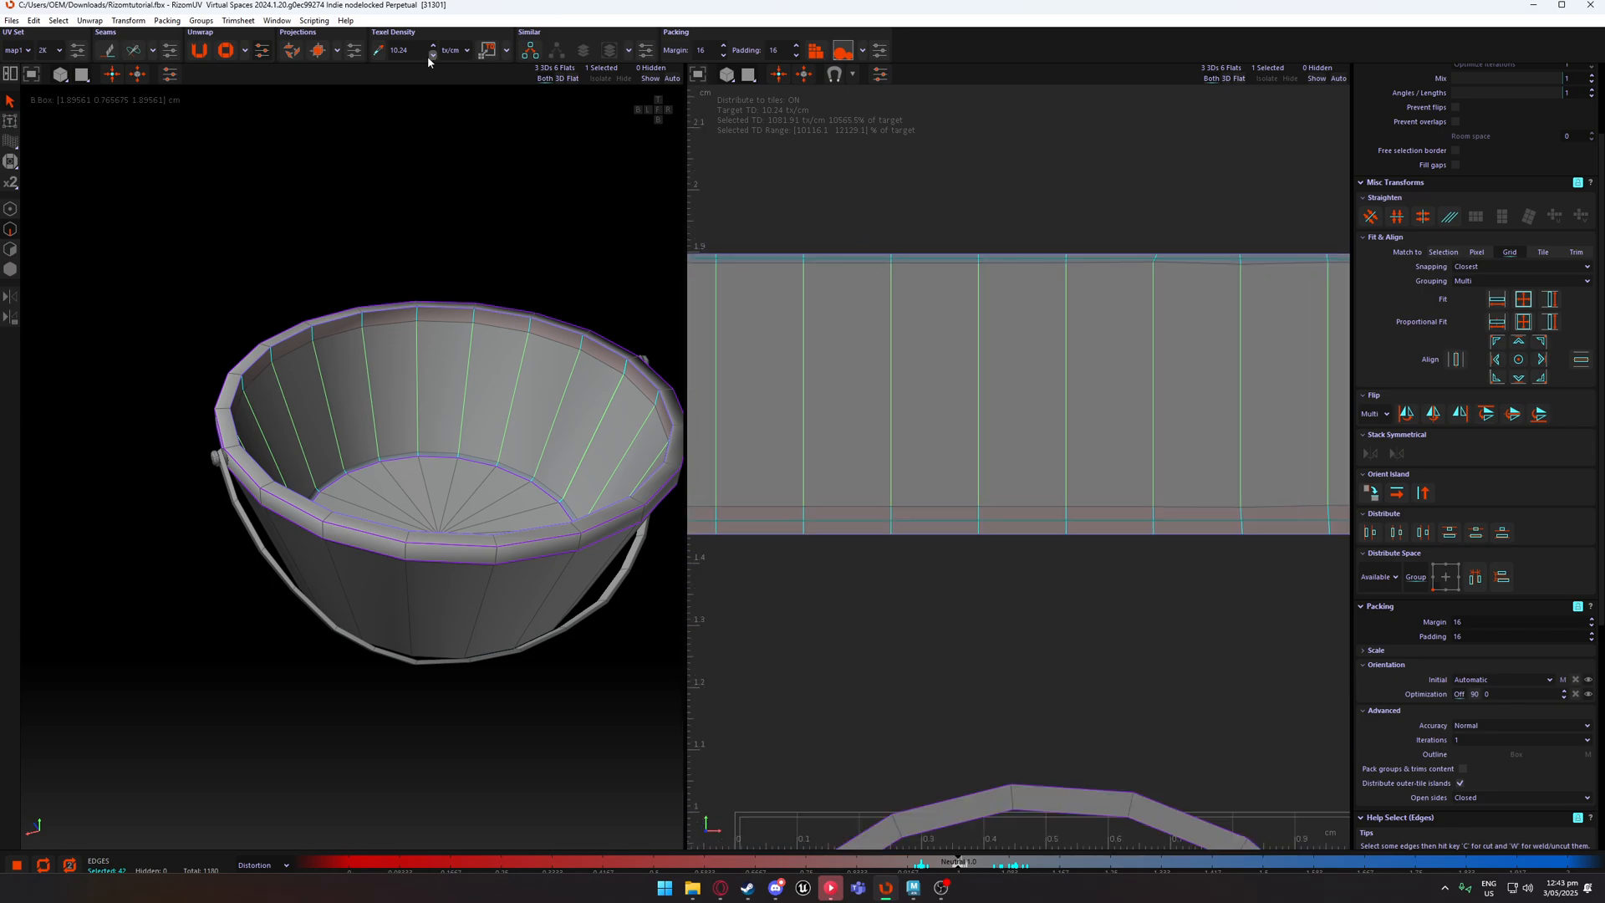
{"action": "left_click", "coordinate": [246, 51]}
{"action": "left_click", "coordinate": [306, 133]}
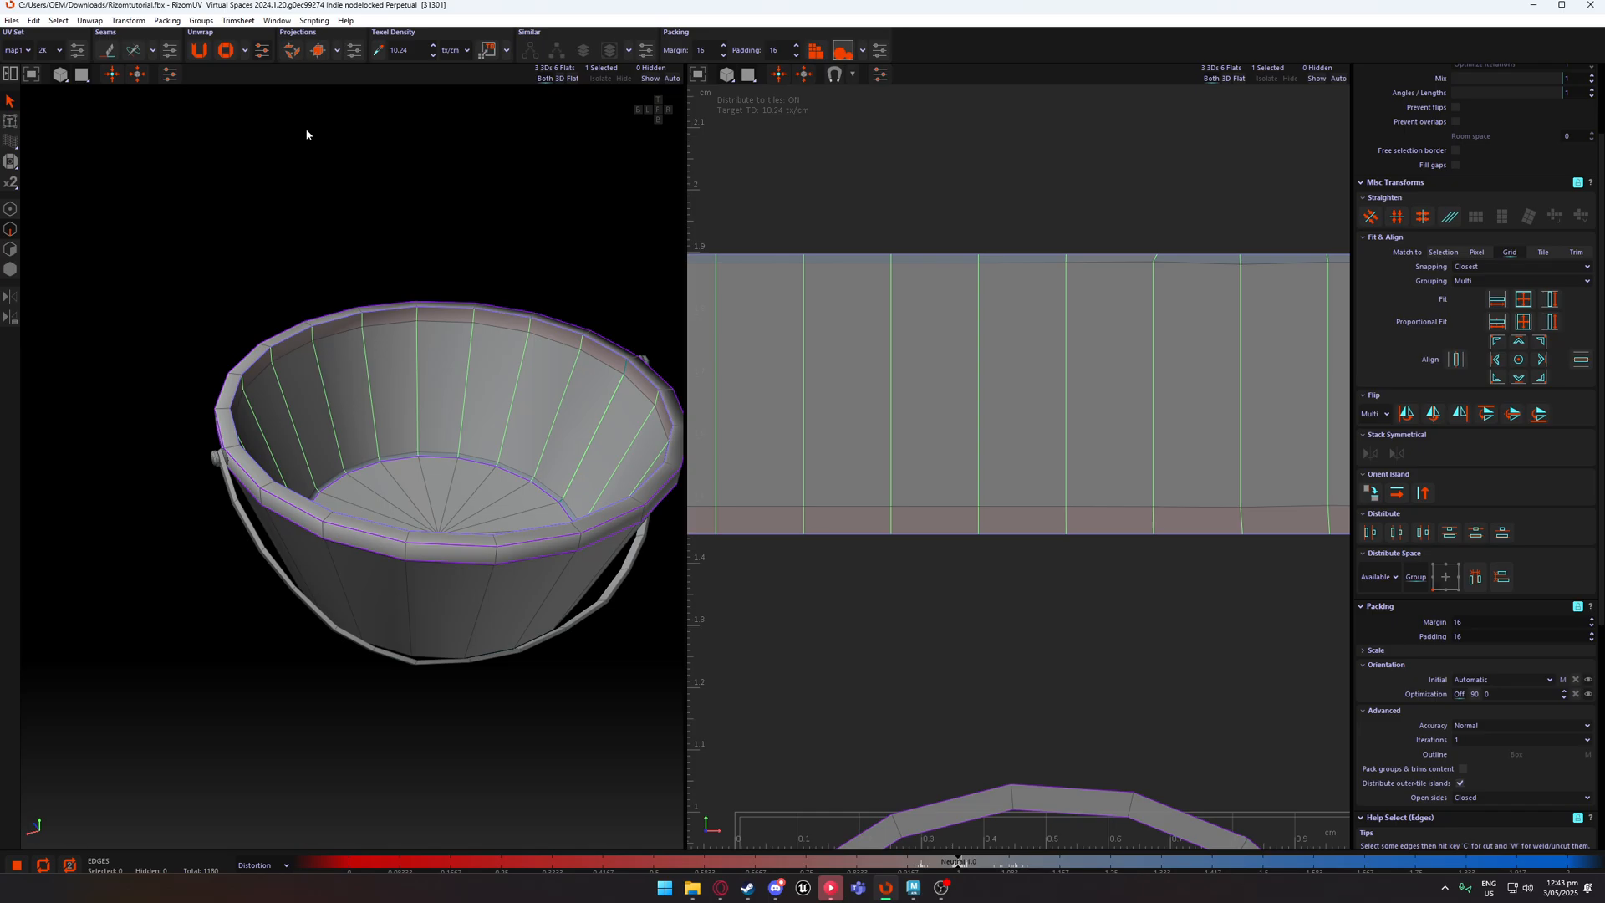
Unfold the inner wall island with its newly constrained border edges, and optimize it to reduce the distortion.
{"action": "scroll", "coordinate": [929, 351], "scroll_direction": "down", "scroll_amount": 2}
{"action": "key", "text": "F4"}
{"action": "left_click", "coordinate": [964, 361]}
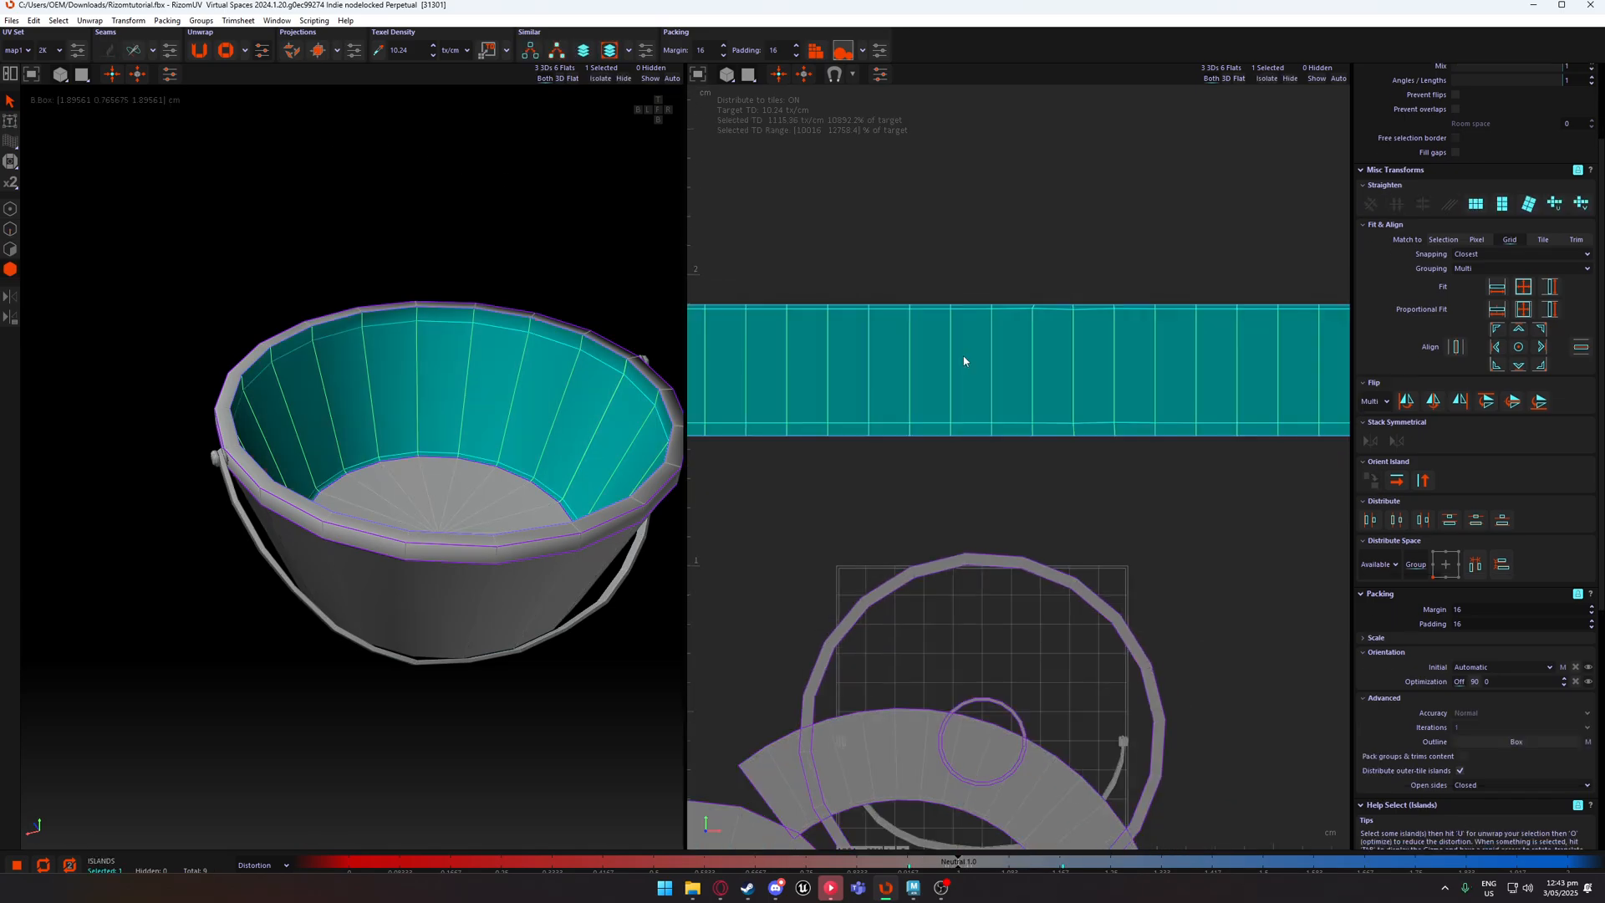
{"action": "key", "text": "u"}
{"action": "key", "text": "super"}
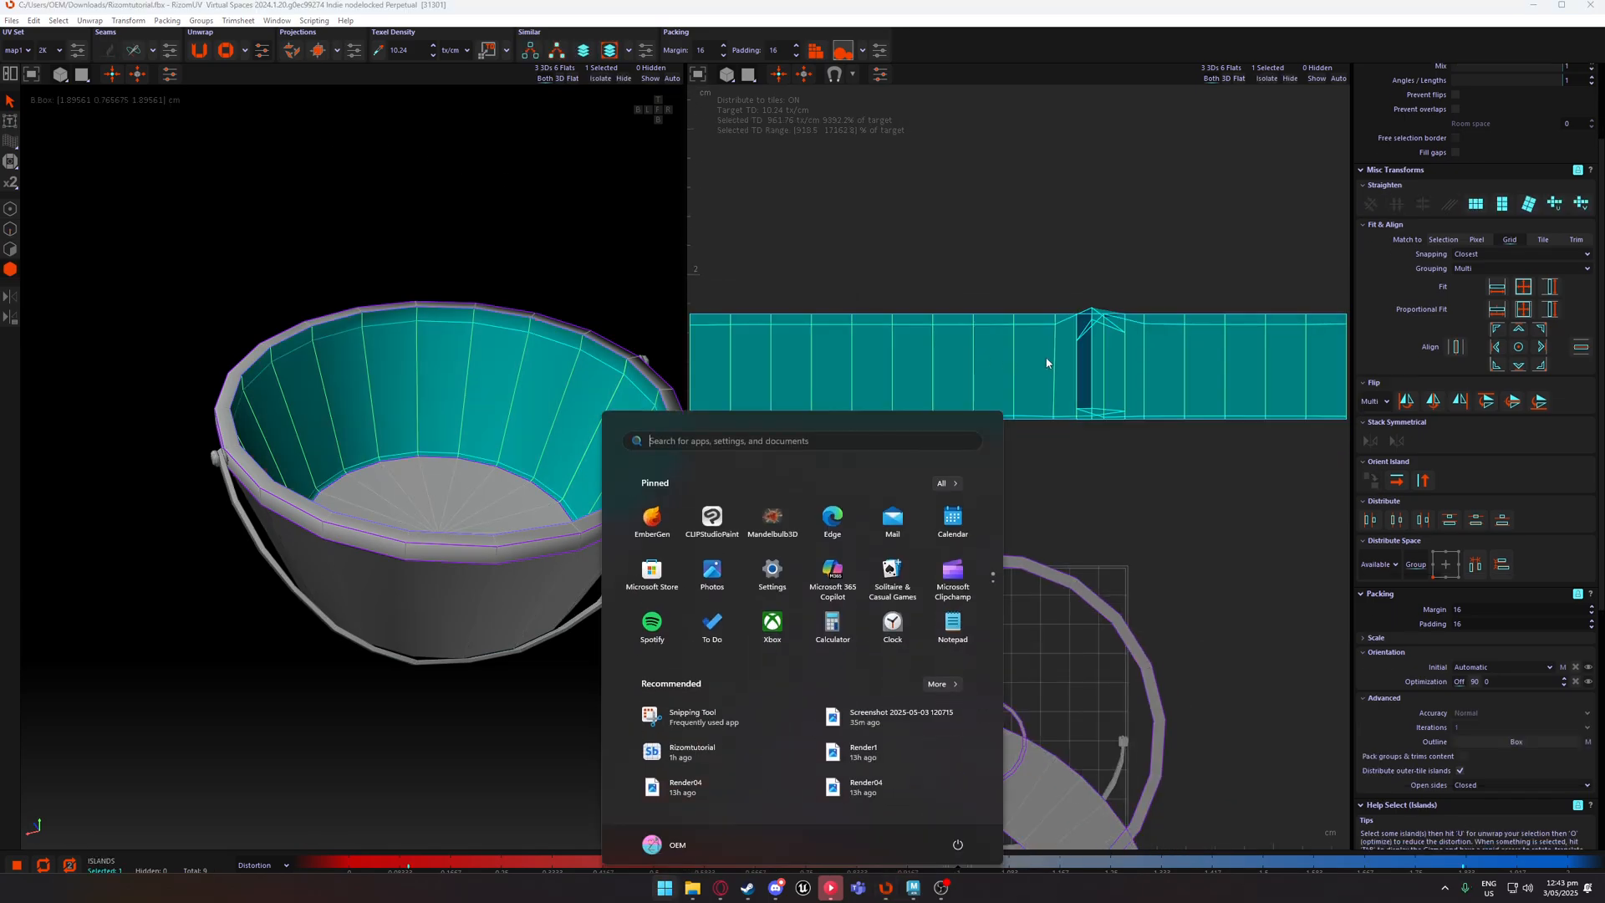
{"action": "type", "text": "64"}
{"action": "left_click", "coordinate": [1125, 429]}
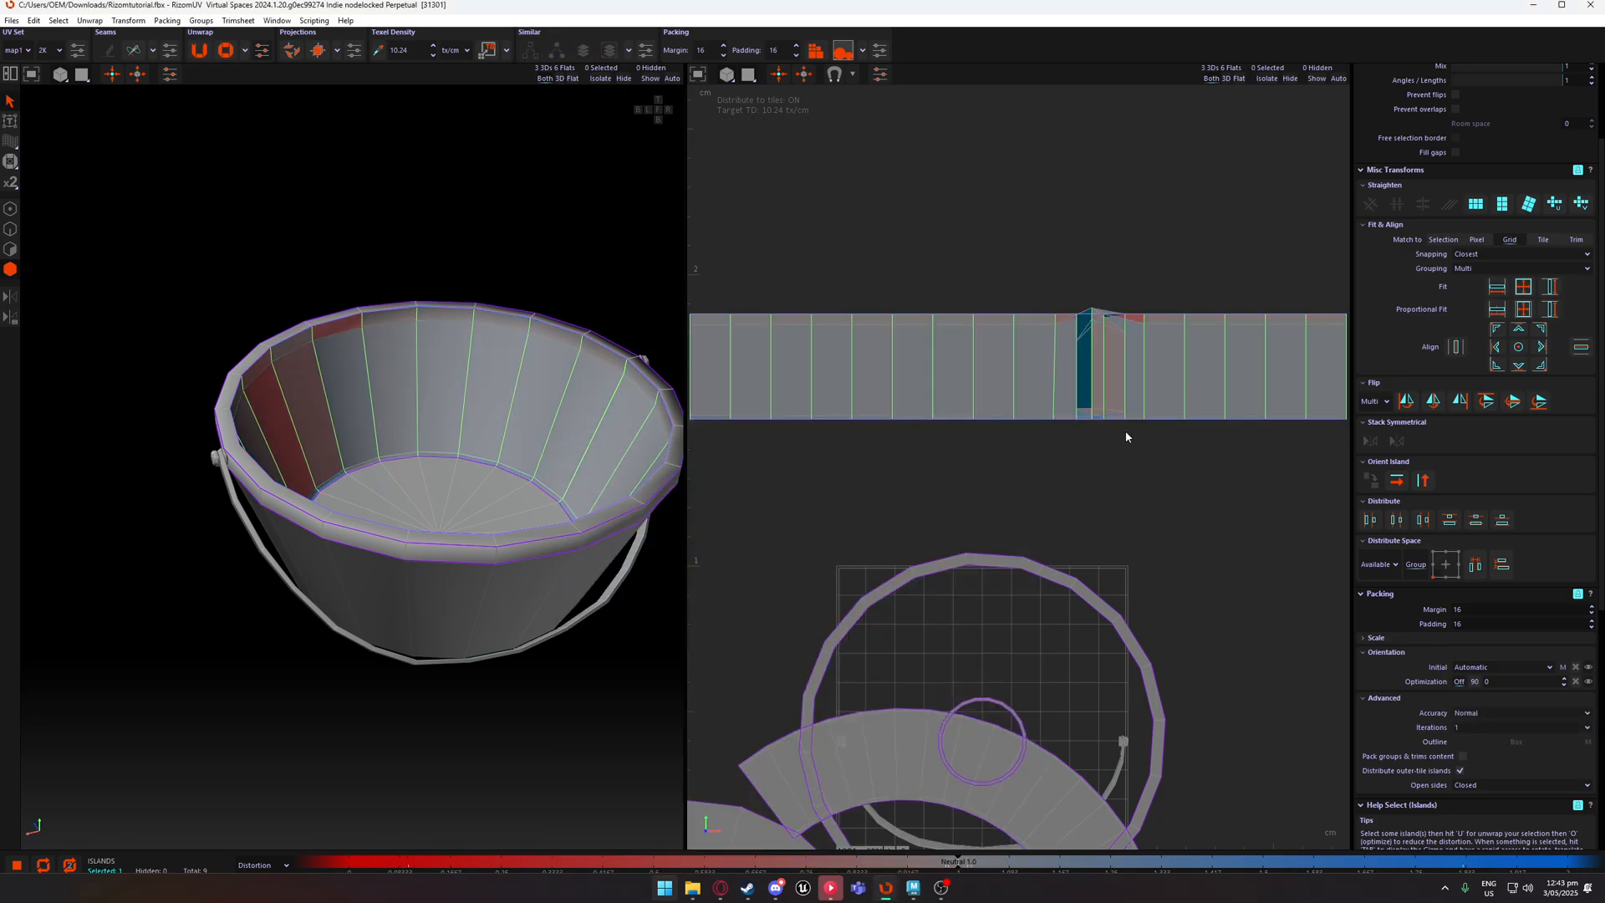
{"action": "left_click", "coordinate": [1025, 361]}
{"action": "key", "text": "o"}
{"action": "scroll", "coordinate": [1035, 432], "scroll_direction": "down", "scroll_amount": 3}
{"action": "left_click", "coordinate": [1033, 436]}
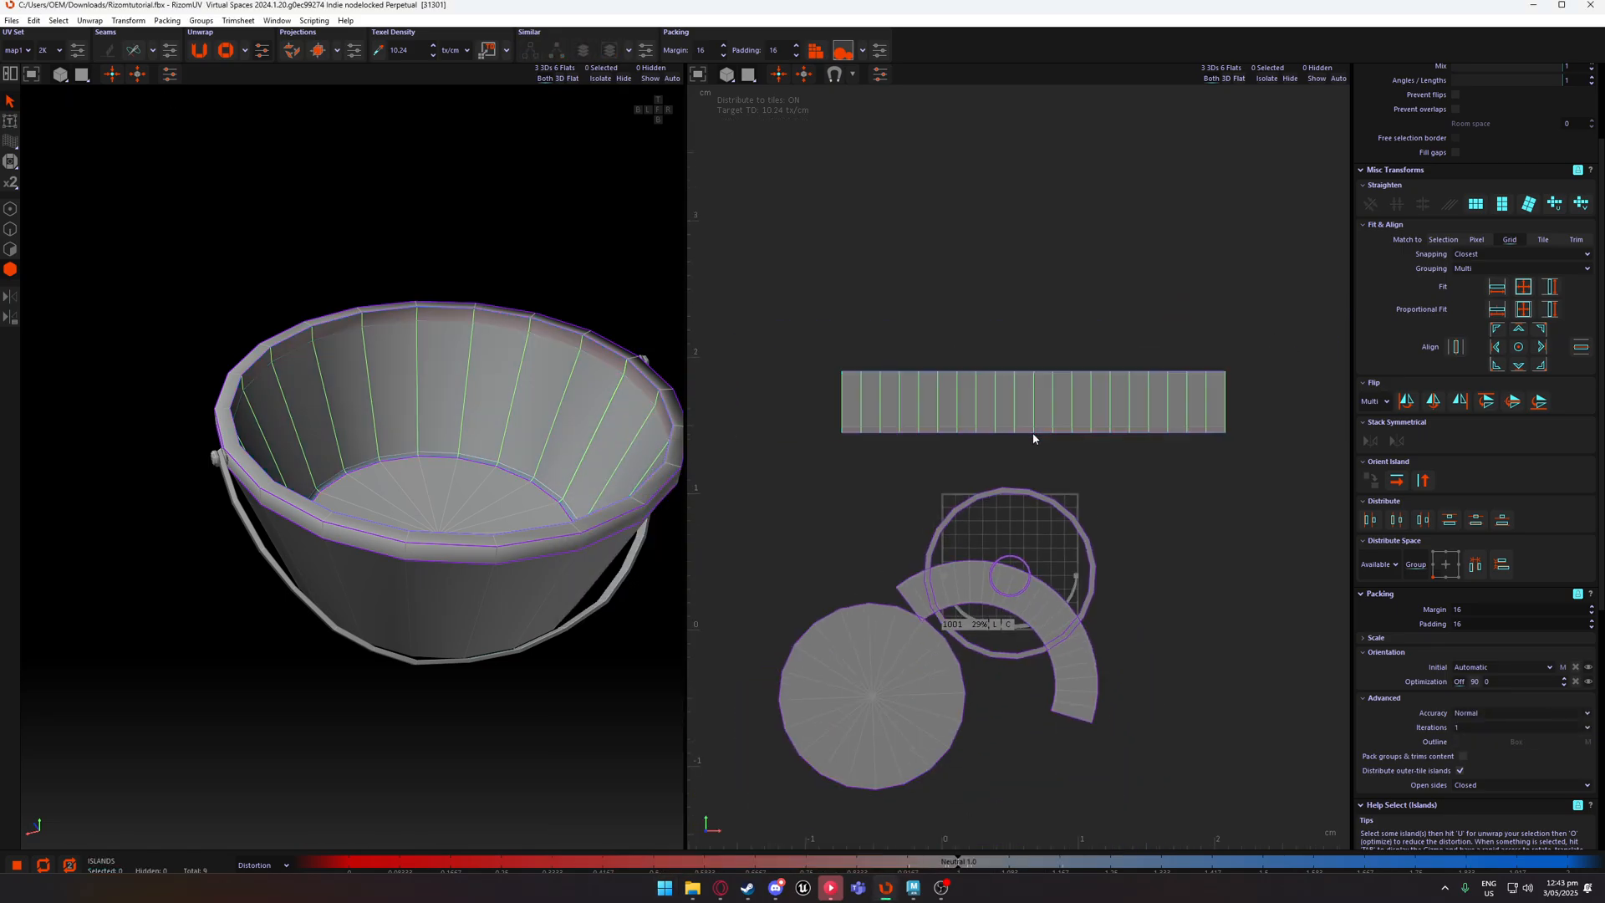
Select the inner wall island and clear all of its edge constraints.
{"action": "left_click", "coordinate": [1033, 433]}
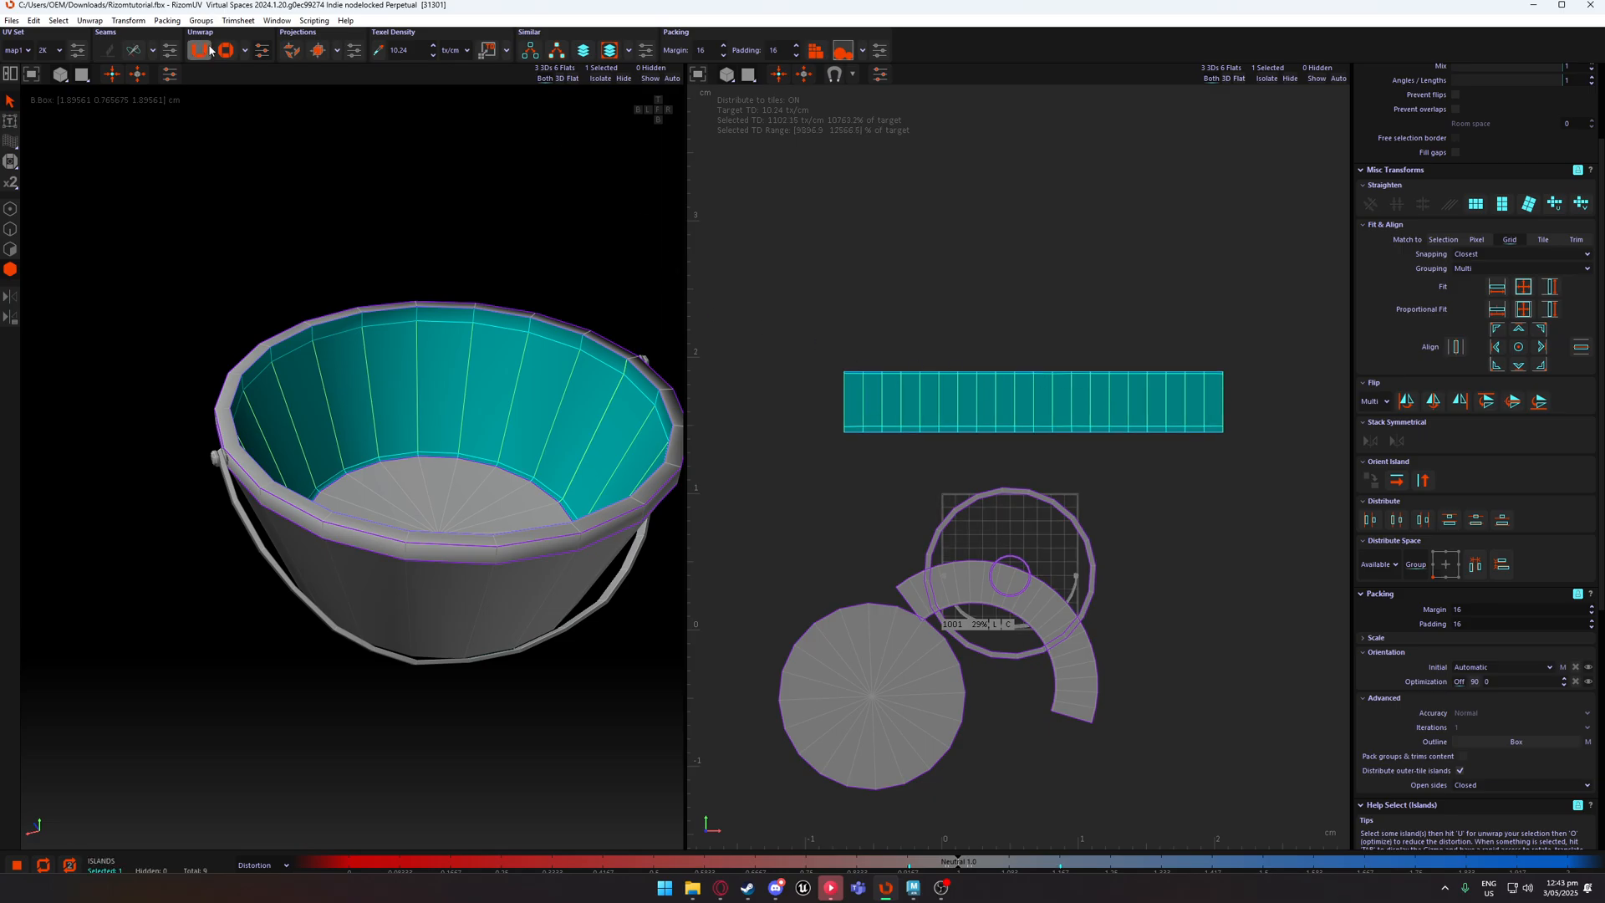
{"action": "left_click", "coordinate": [245, 50]}
{"action": "left_click", "coordinate": [334, 152]}
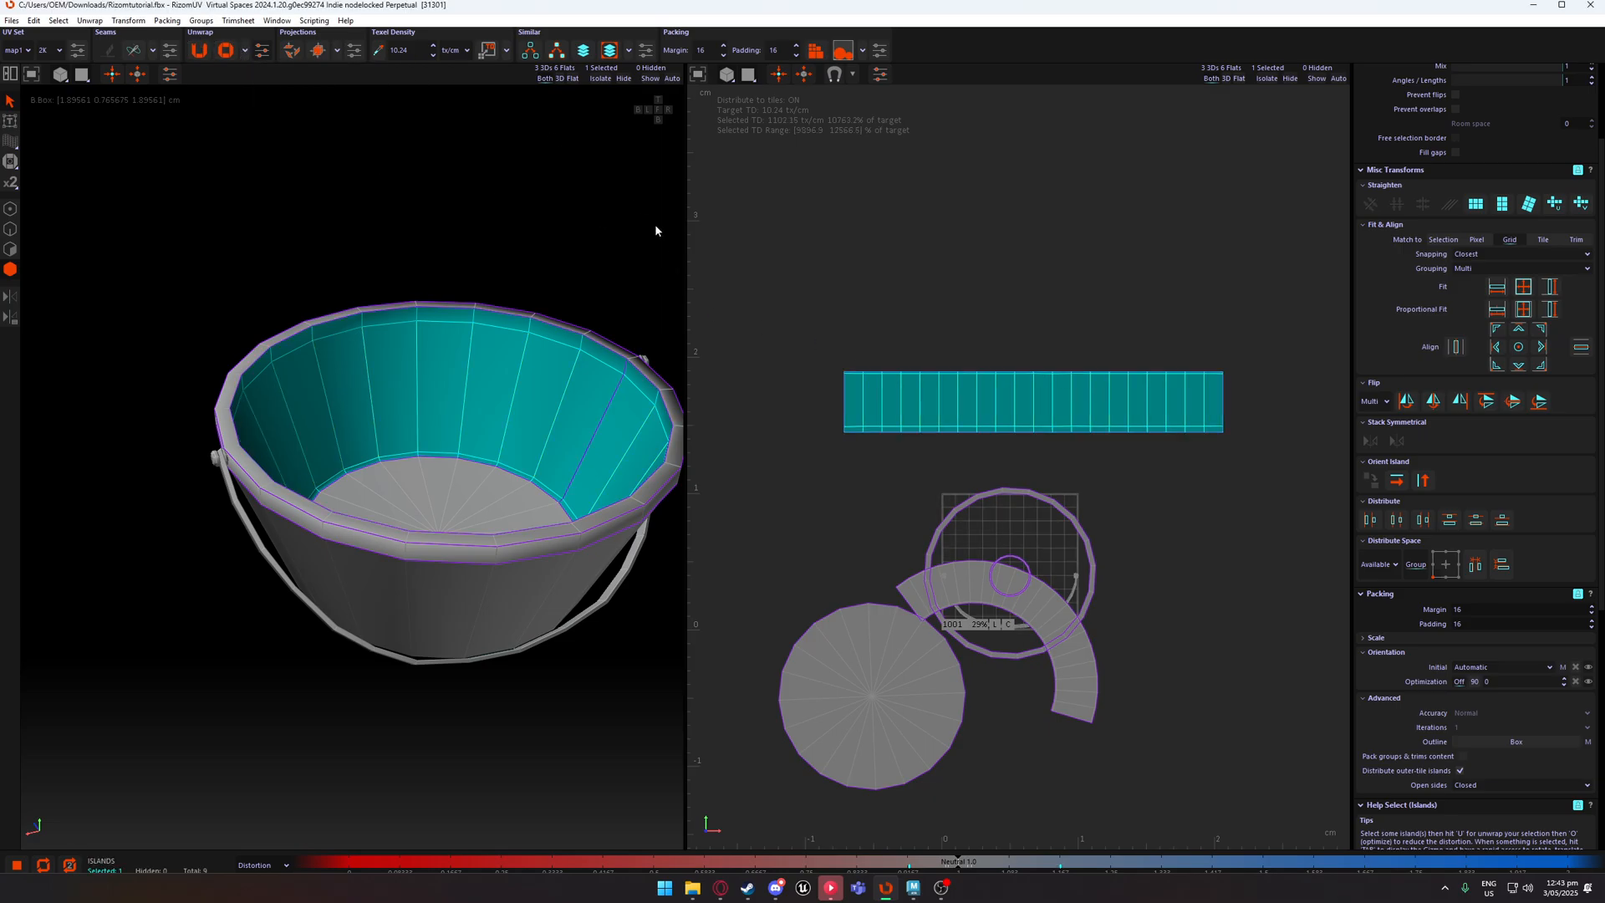
{"action": "left_click", "coordinate": [888, 345]}
{"action": "left_click", "coordinate": [1007, 402]}
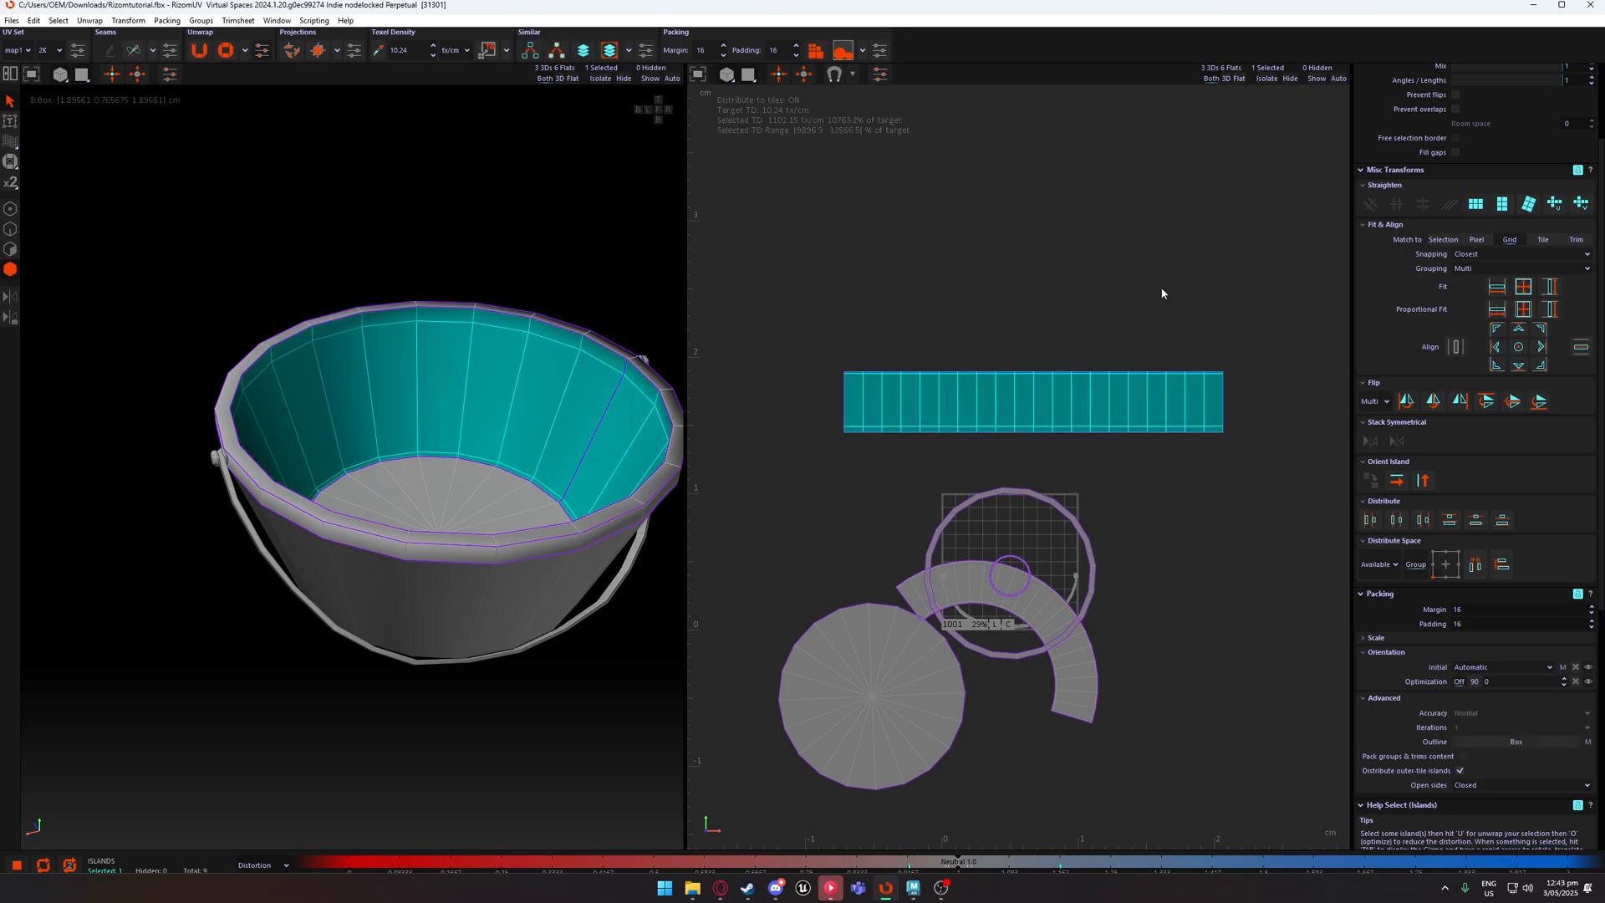
Straighten the inner wall island into a regular rectangular grid and deselect it.
{"action": "left_click", "coordinate": [1062, 341]}
{"action": "left_click", "coordinate": [1071, 415]}
{"action": "left_click", "coordinate": [1476, 203]}
{"action": "left_click", "coordinate": [1171, 332]}
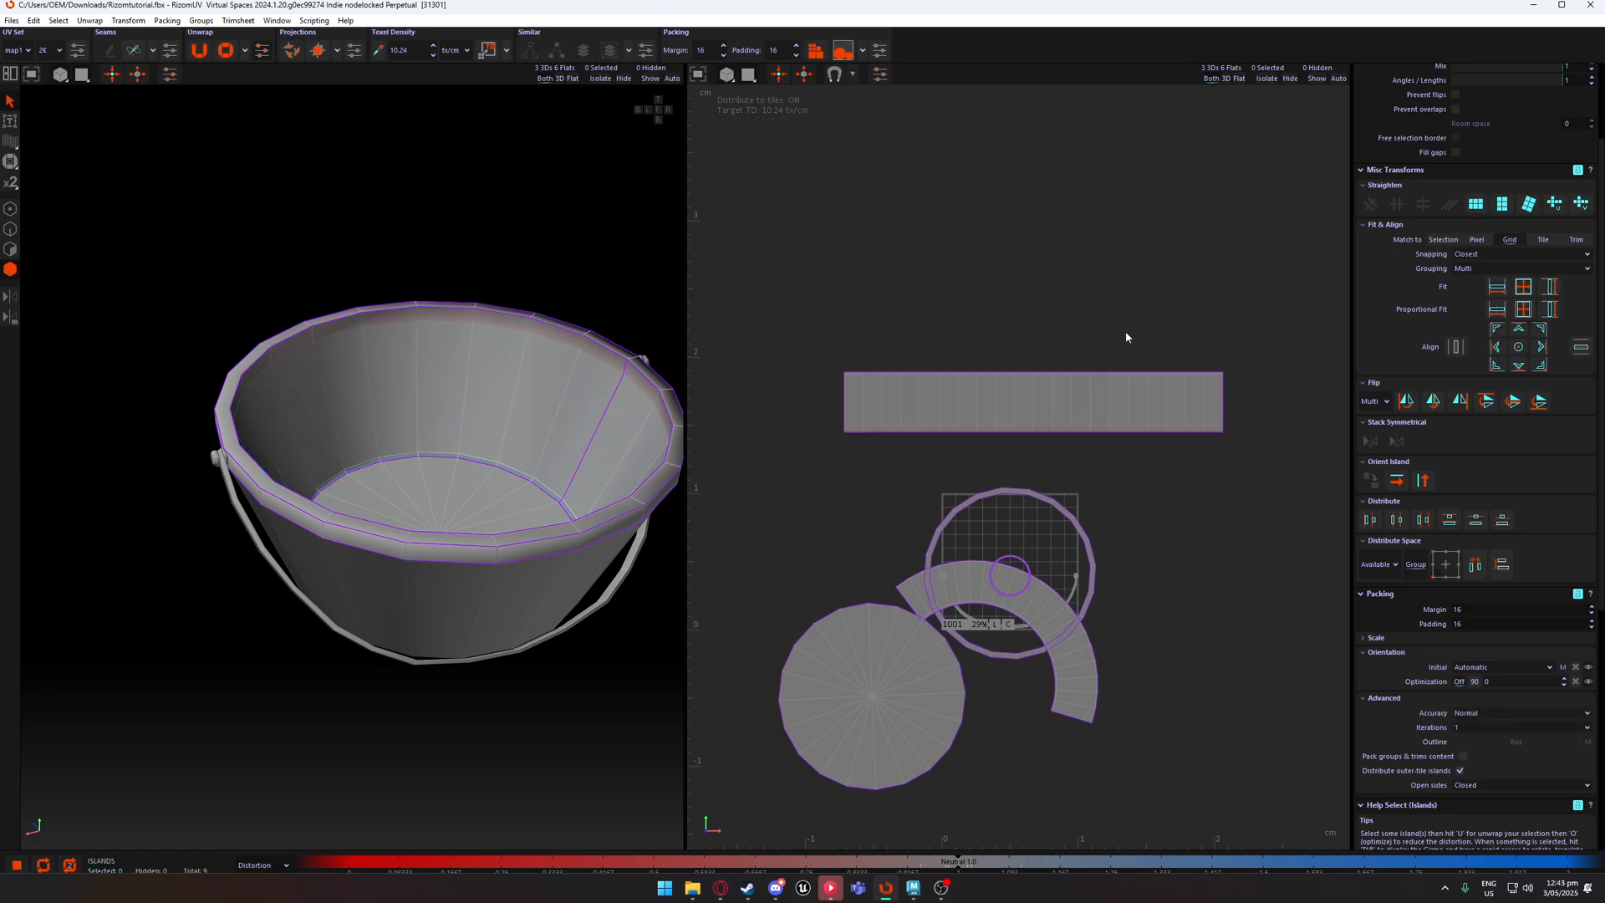
Move the inner wall island down beside the UV tile, above the circular bottom island.
{"action": "scroll", "coordinate": [1025, 405], "scroll_direction": "down", "scroll_amount": 2}
{"action": "scroll", "coordinate": [1021, 403], "scroll_direction": "up", "scroll_amount": 5}
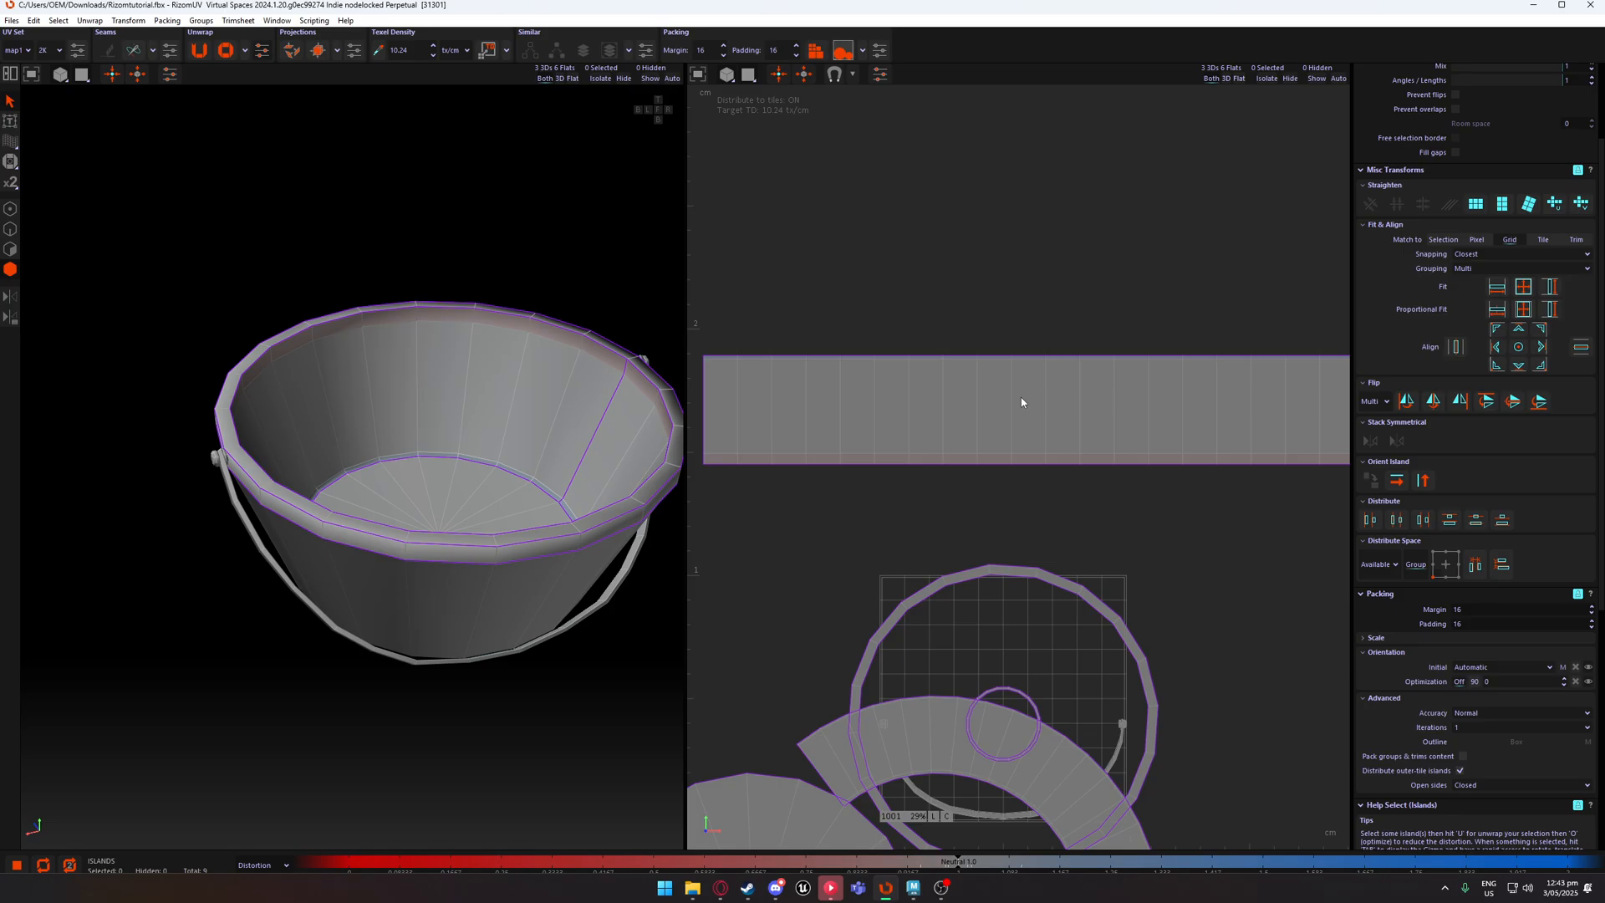
{"action": "left_click", "coordinate": [1021, 402]}
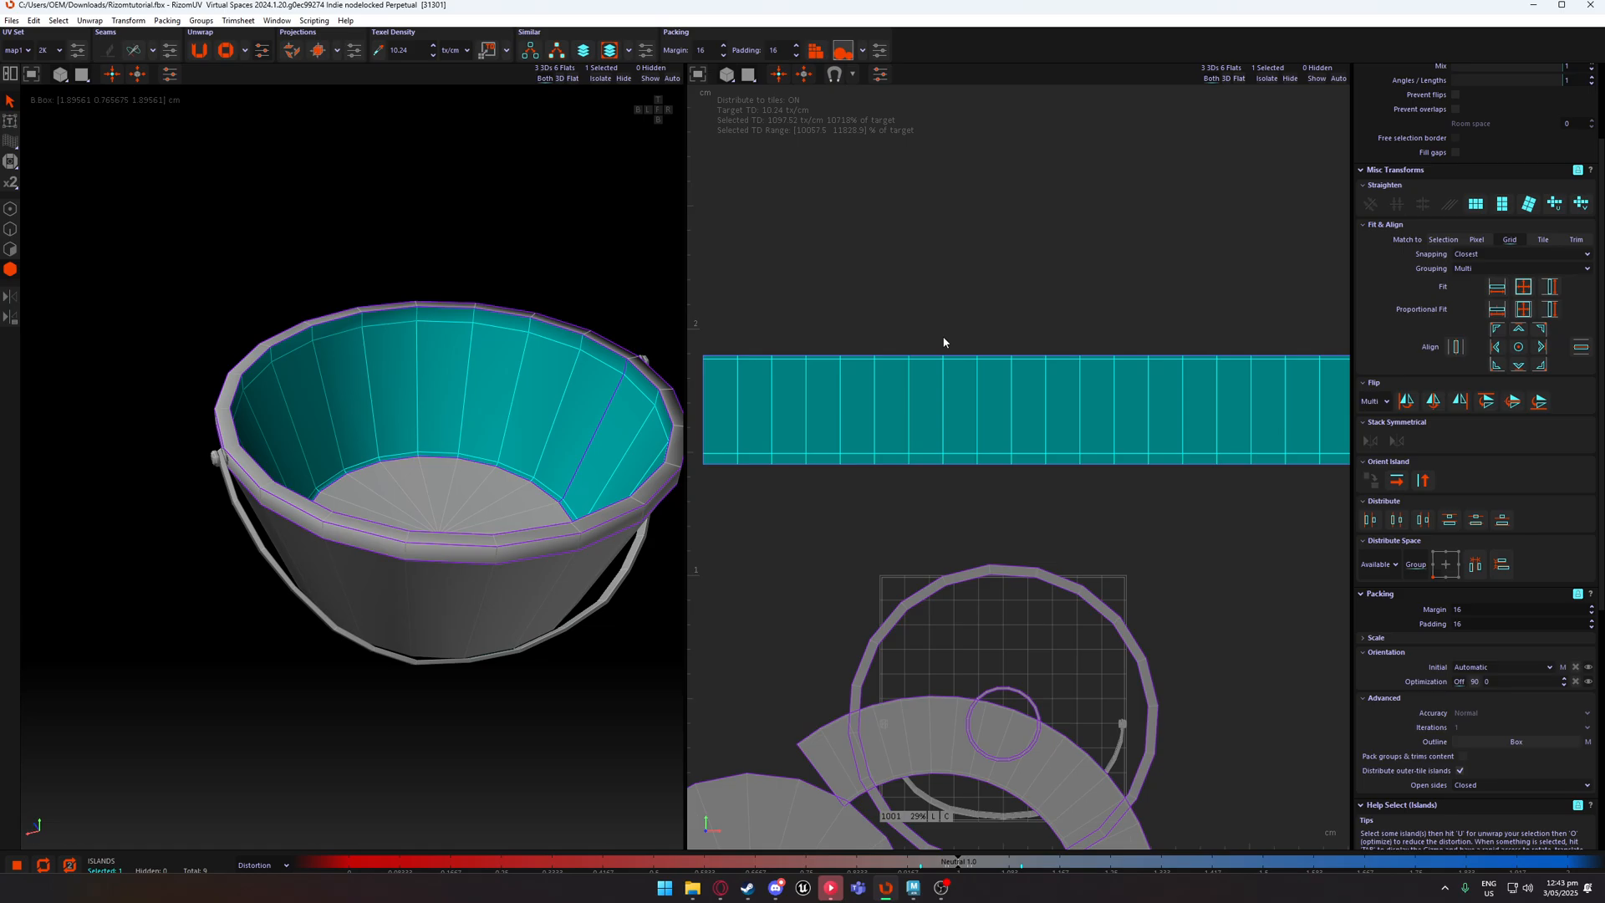
{"action": "scroll", "coordinate": [1026, 413], "scroll_direction": "down", "scroll_amount": 4}
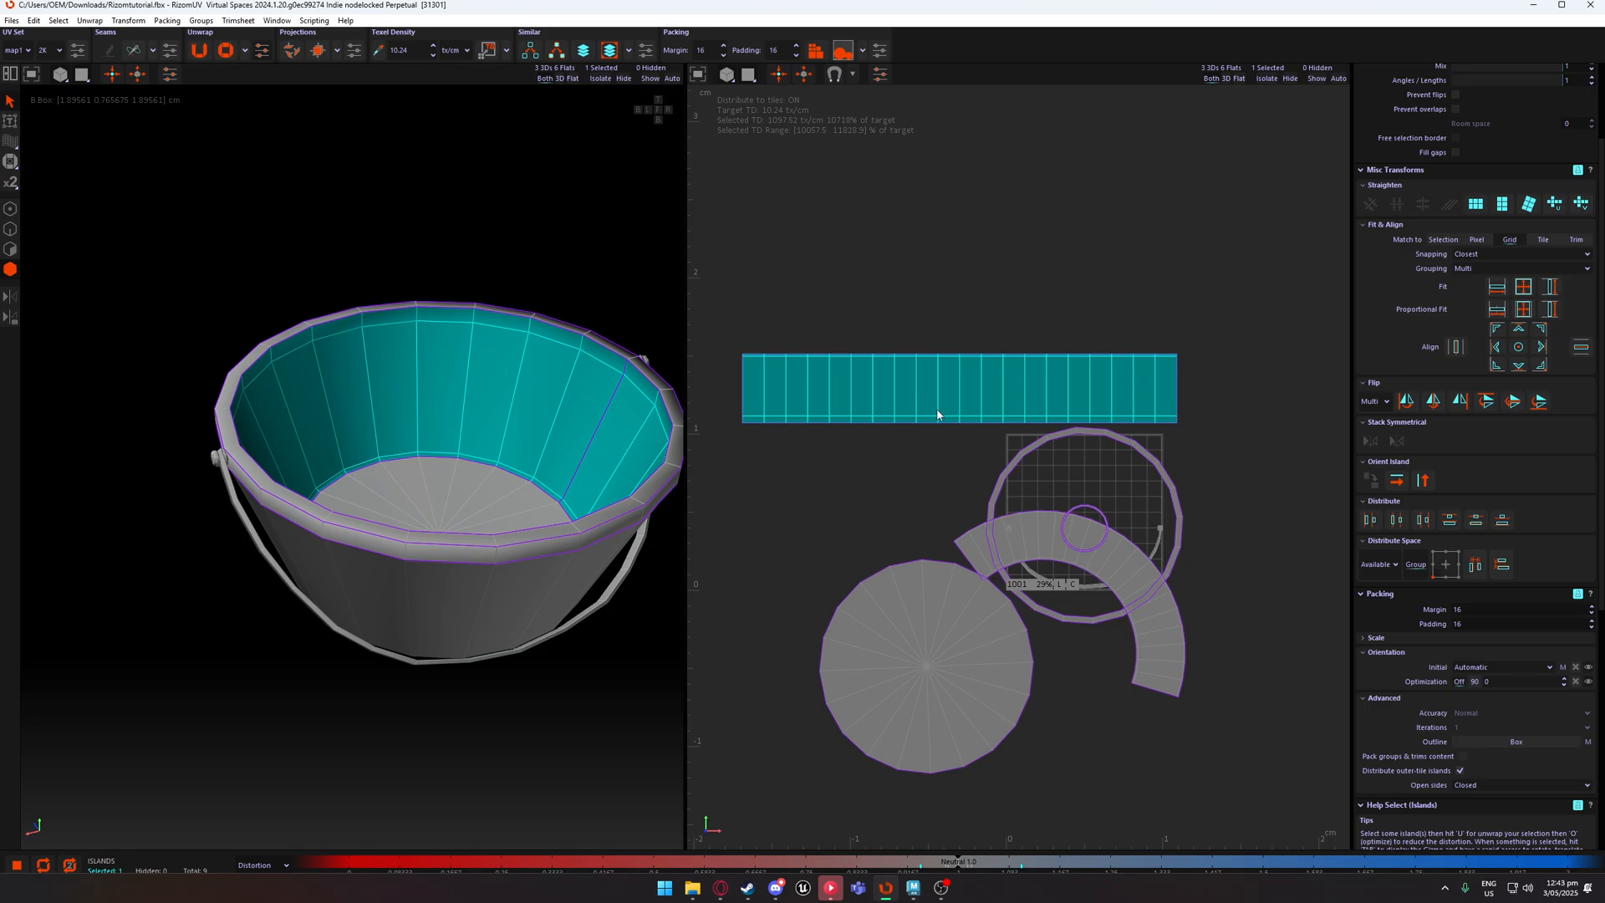
{"action": "left_click_drag", "start_coordinate": [975, 402], "coordinate": [795, 479]}
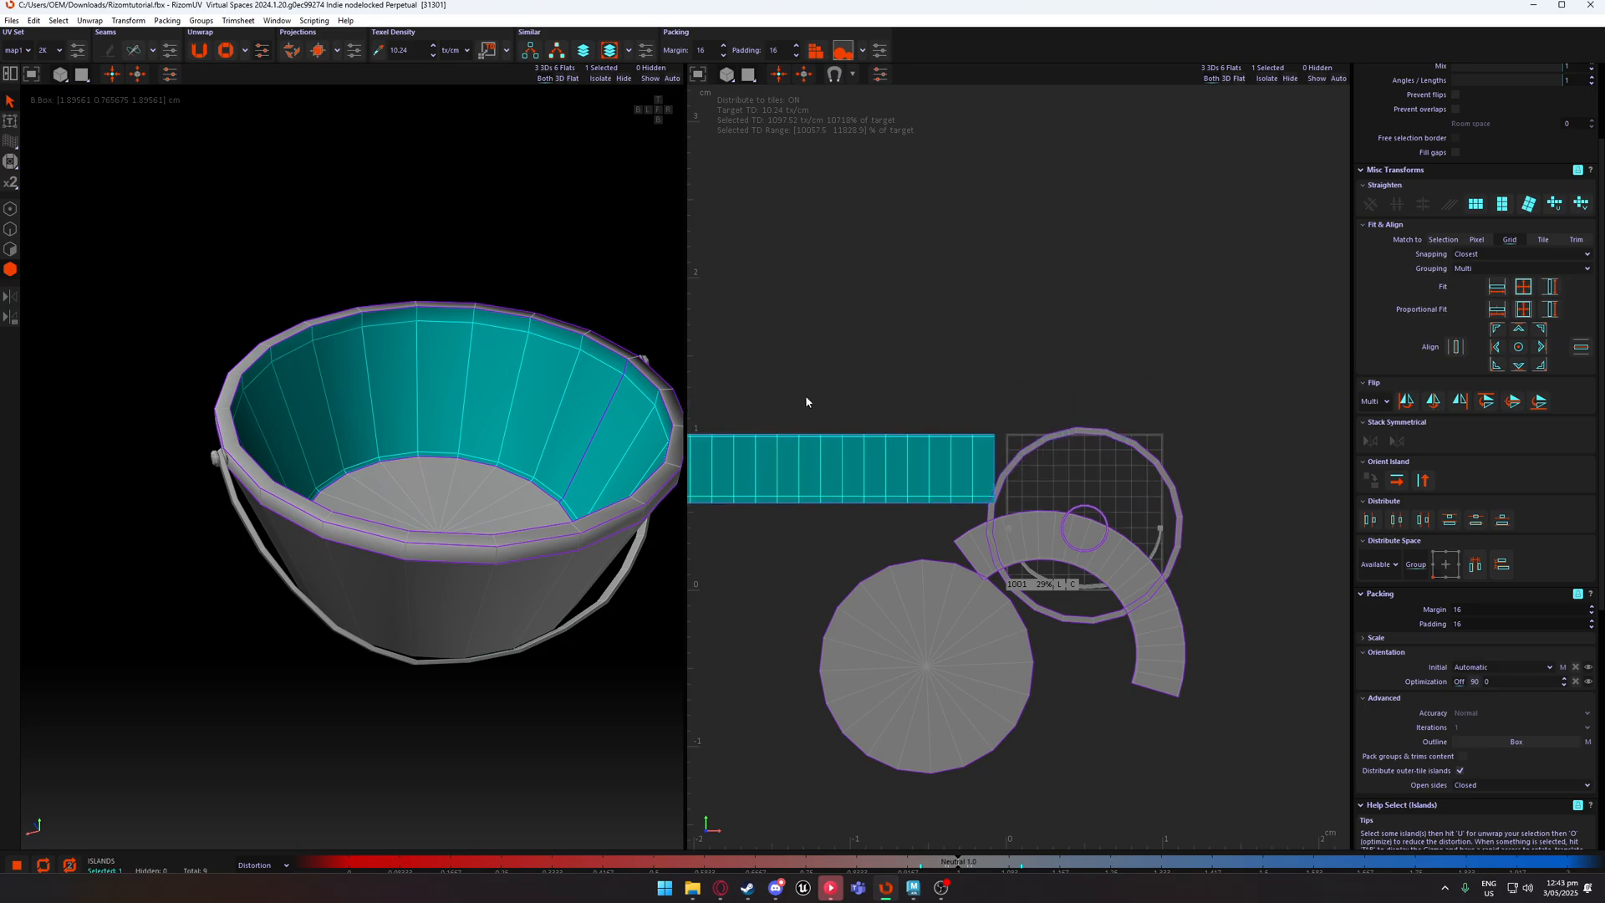
Review the planar projection directions and compare the bucket's circular bottom island with its inner wall island.
{"action": "left_click", "coordinate": [338, 49]}
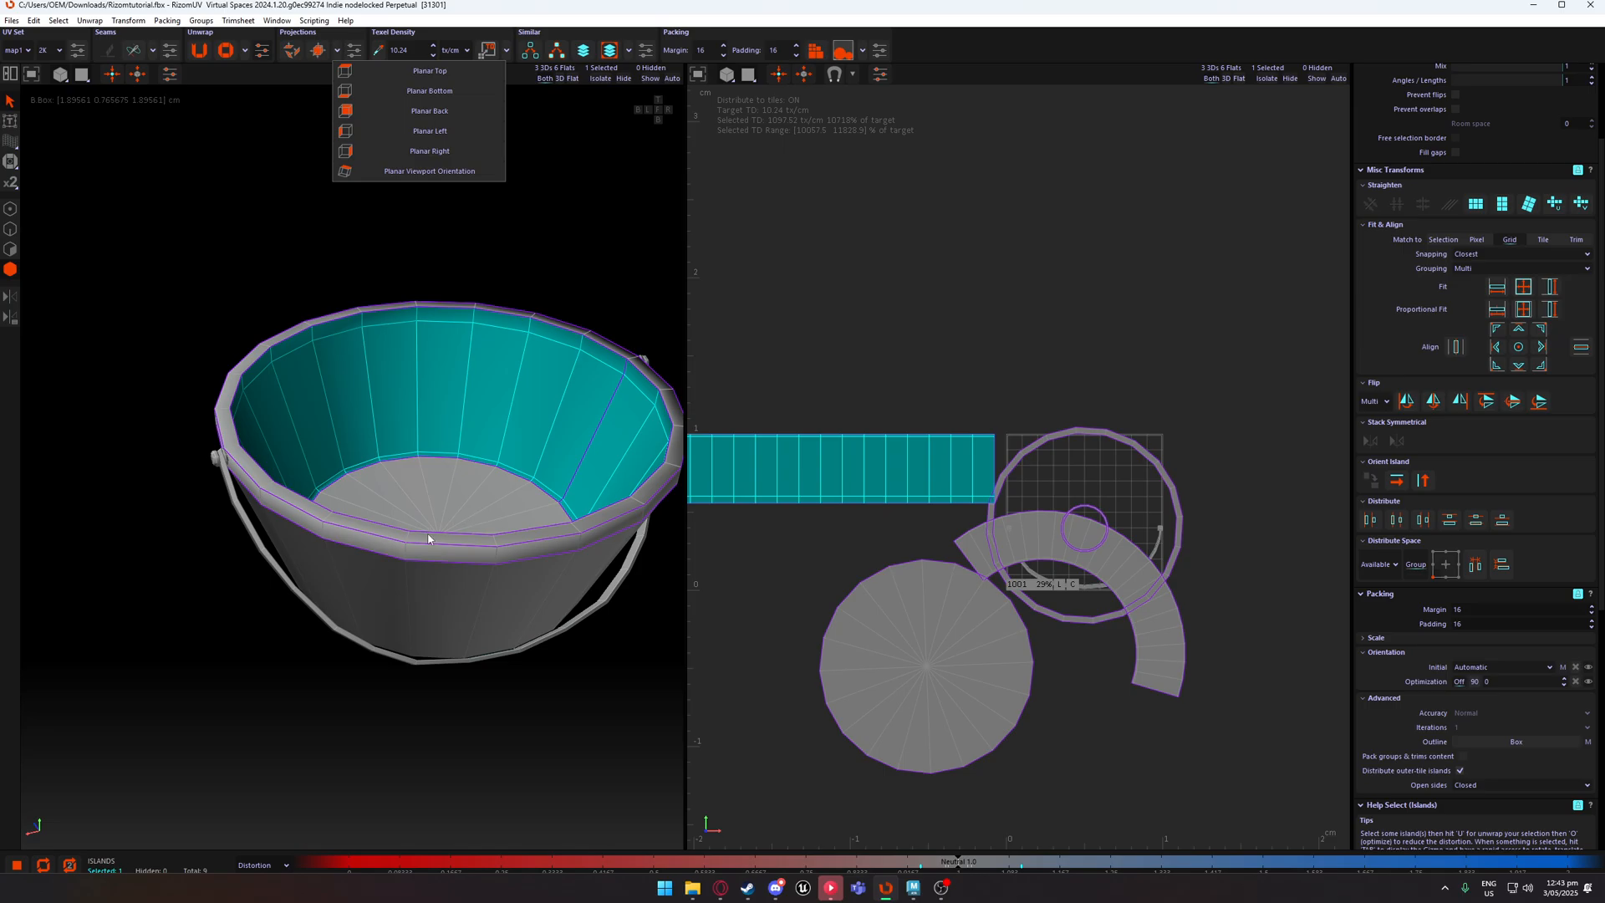
{"action": "left_click_drag", "start_coordinate": [428, 538], "coordinate": [534, 488], "text": "alt"}
{"action": "left_click", "coordinate": [535, 488]}
{"action": "left_click", "coordinate": [907, 642]}
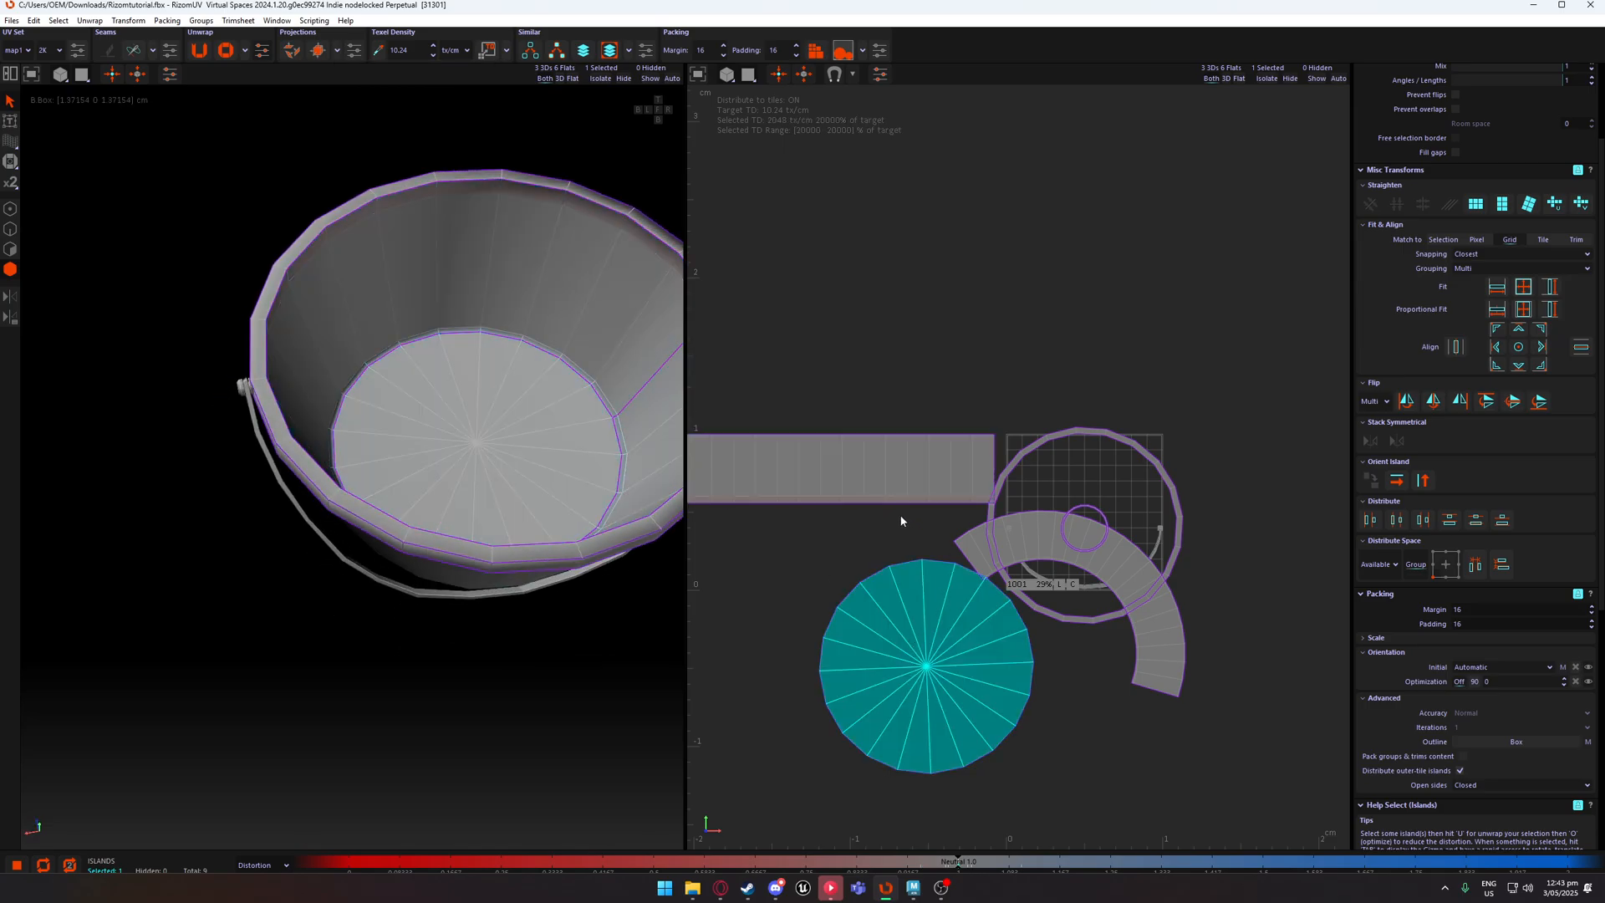
{"action": "left_click_drag", "start_coordinate": [467, 283], "coordinate": [412, 383], "text": "alt"}
{"action": "left_click", "coordinate": [468, 404]}
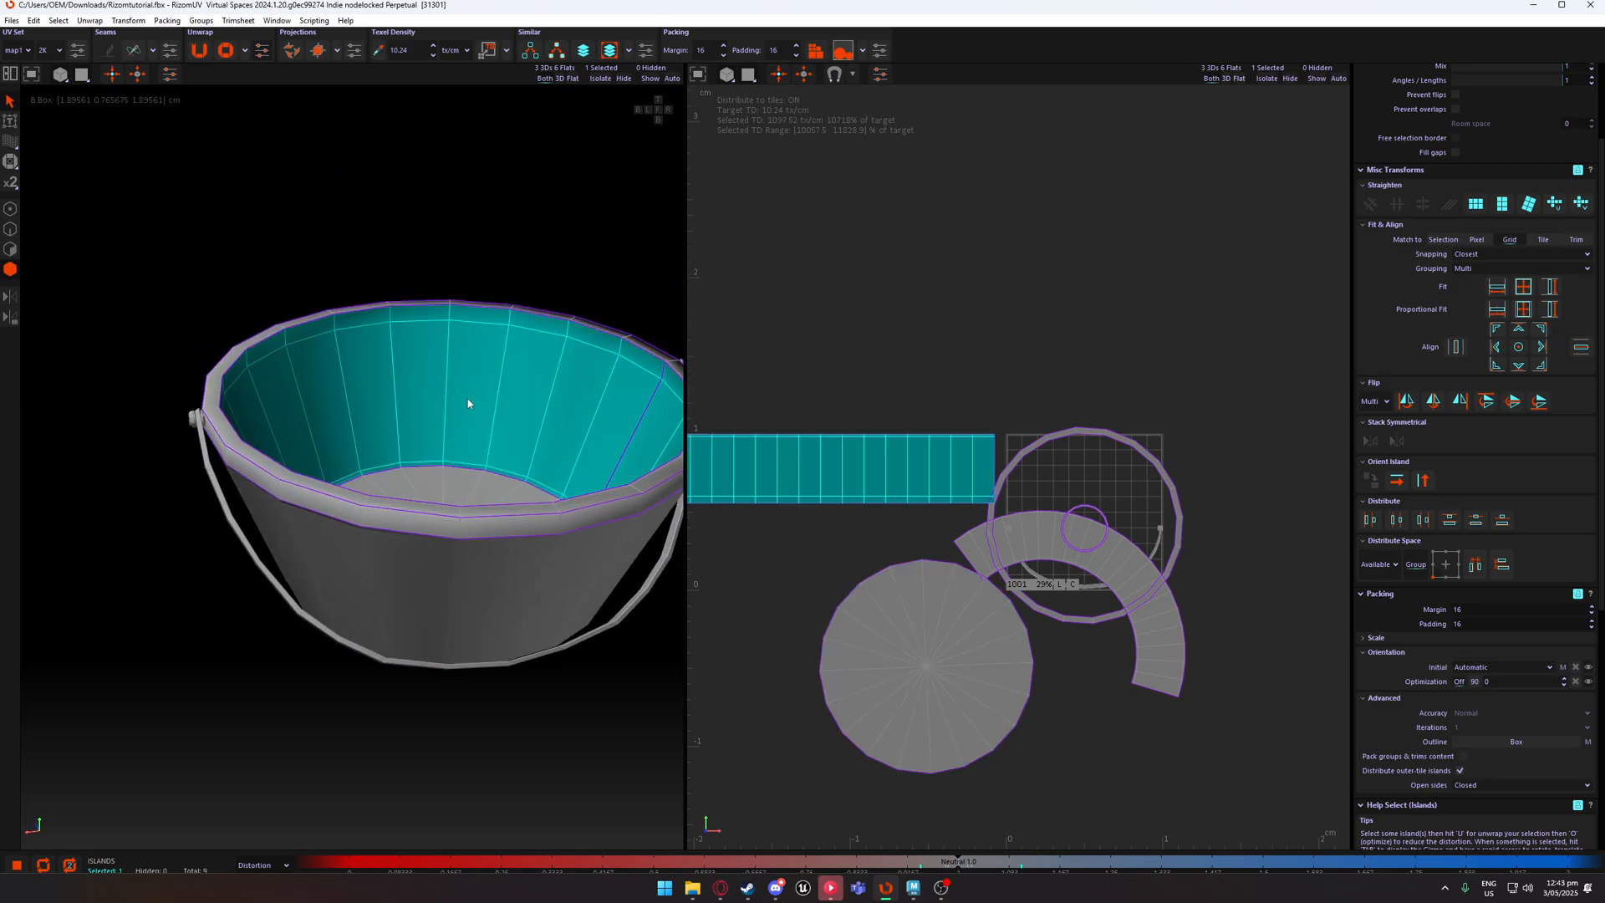
Try a projection on the inner wall island, restore its straight strip, and review the planar projection directions again.
{"action": "left_click", "coordinate": [305, 53]}
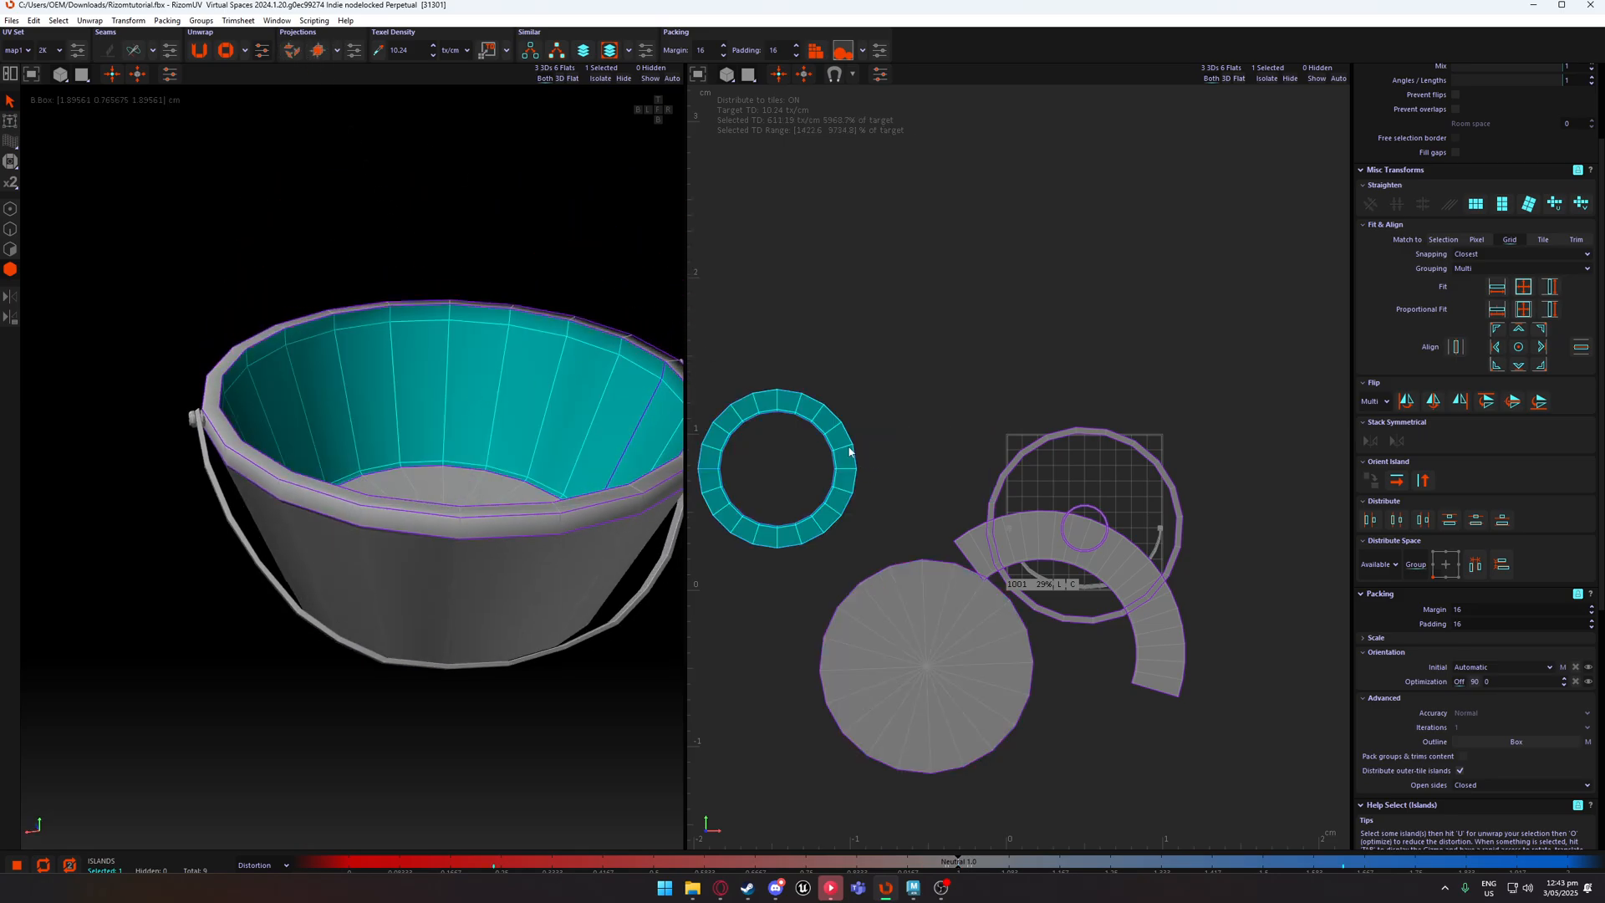
{"action": "left_click", "coordinate": [652, 287]}
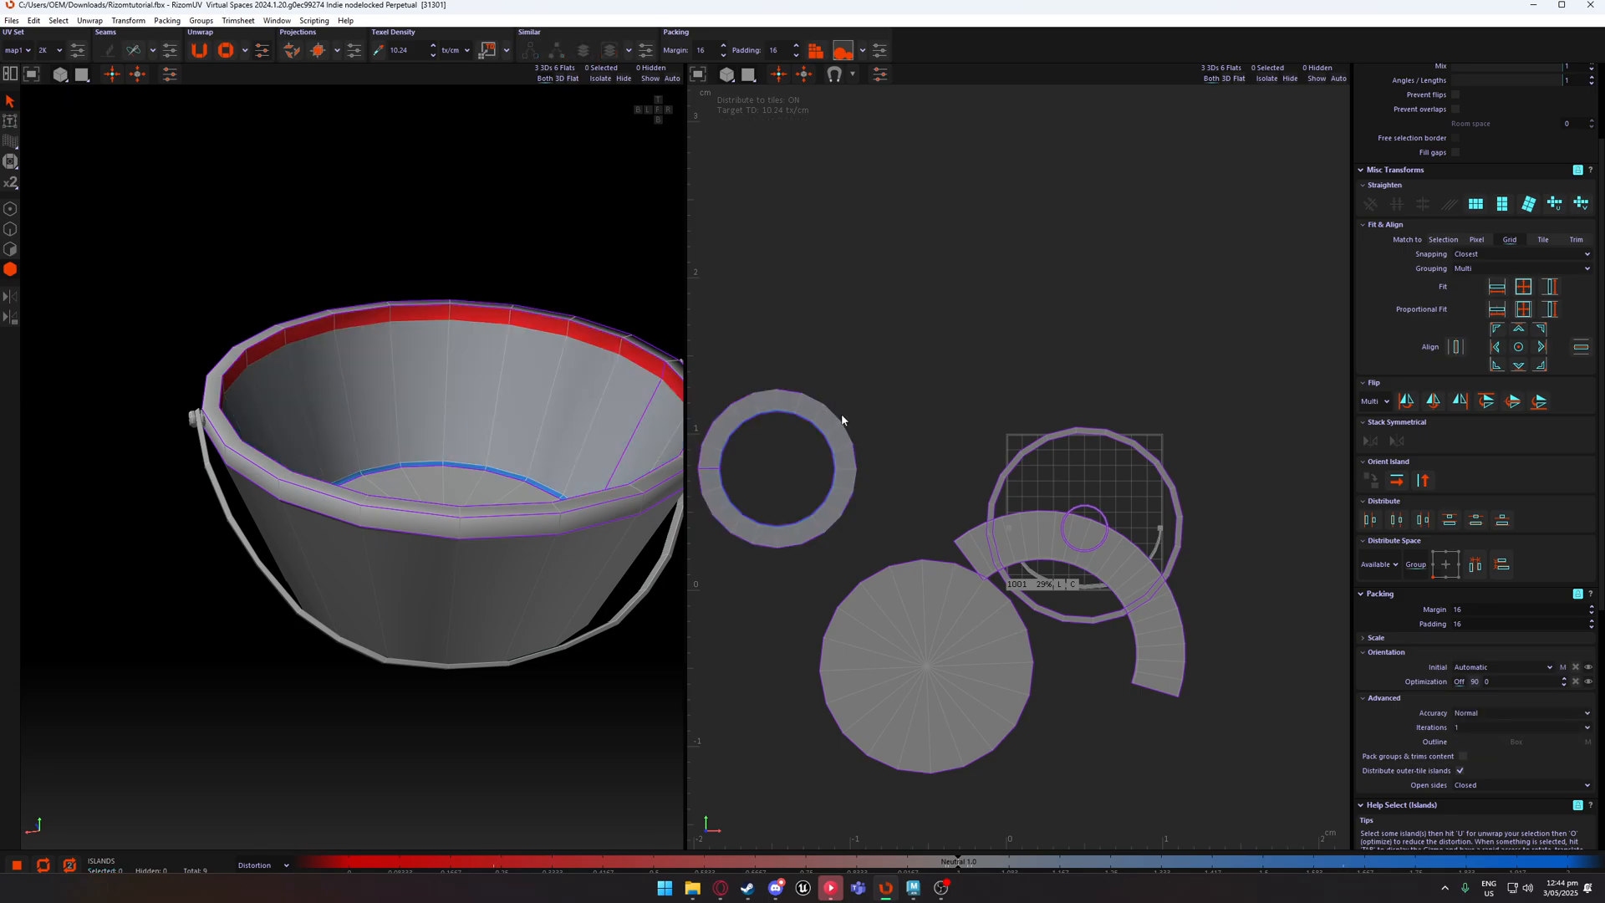
{"action": "left_click", "coordinate": [798, 399]}
{"action": "key", "text": "u"}
{"action": "left_click", "coordinate": [317, 51]}
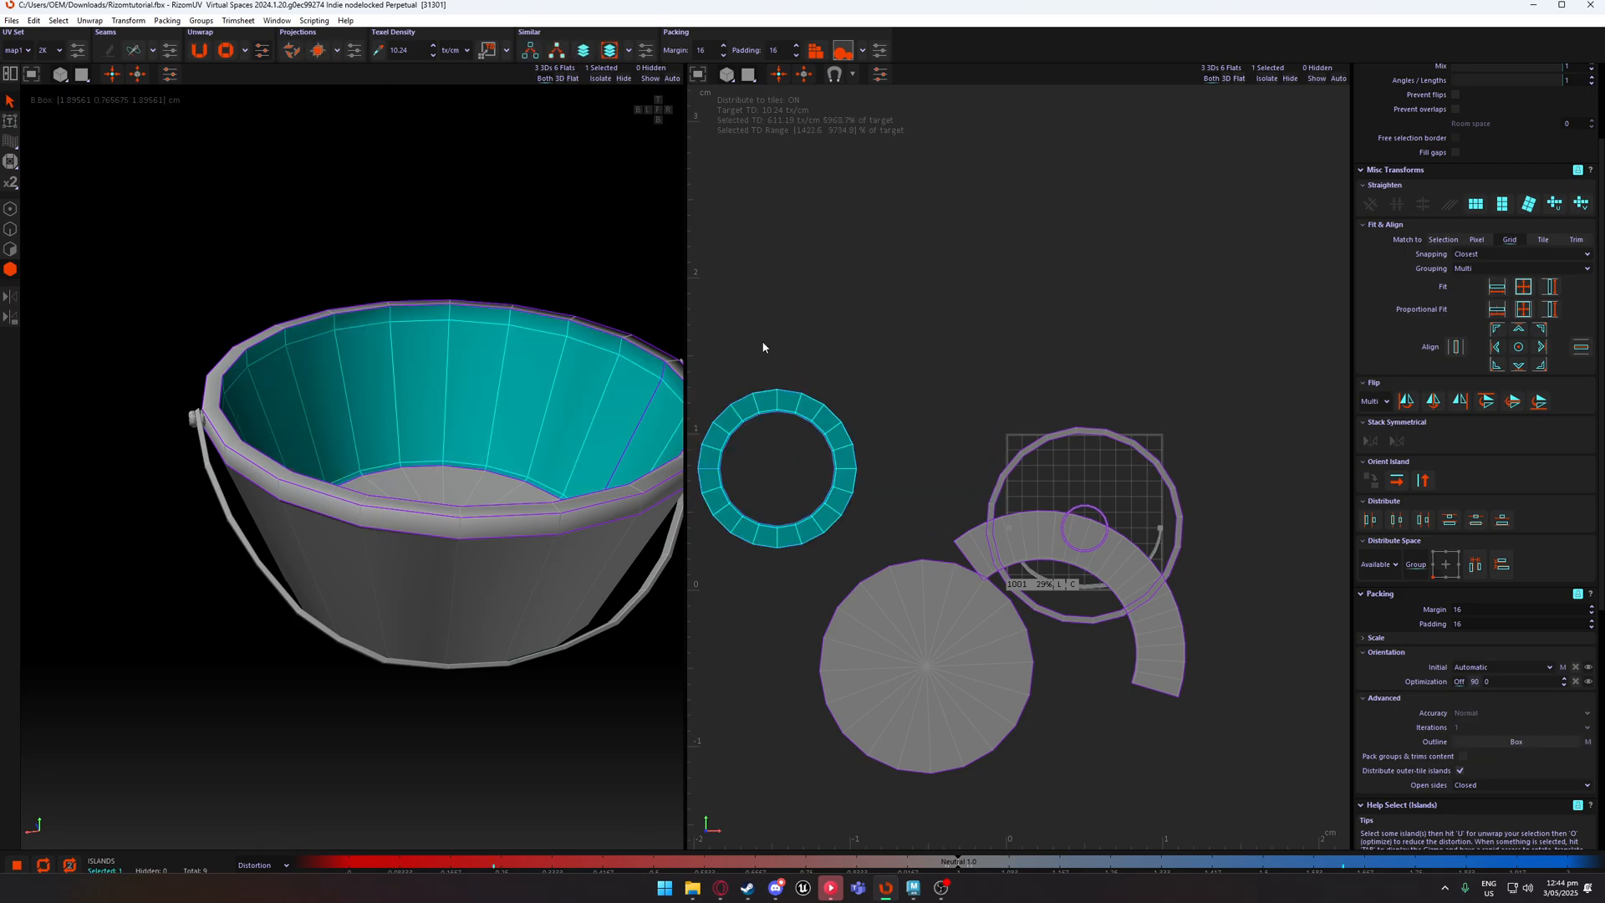
{"action": "left_click", "coordinate": [841, 345]}
{"action": "left_click", "coordinate": [640, 304]}
{"action": "key", "text": "u"}
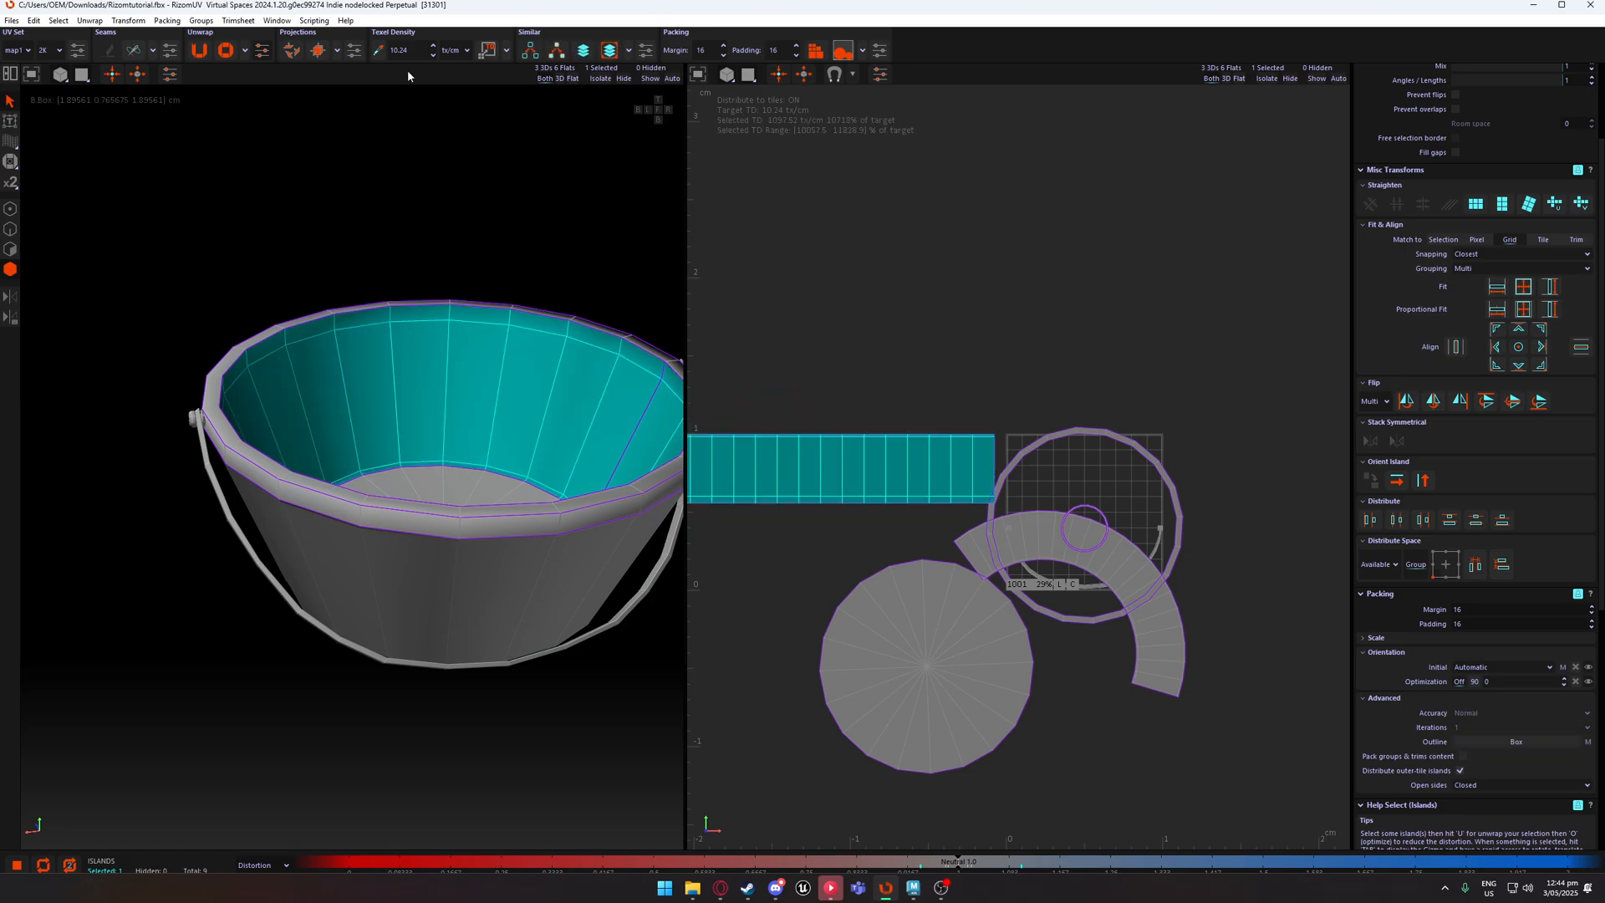
{"action": "left_click", "coordinate": [337, 51]}
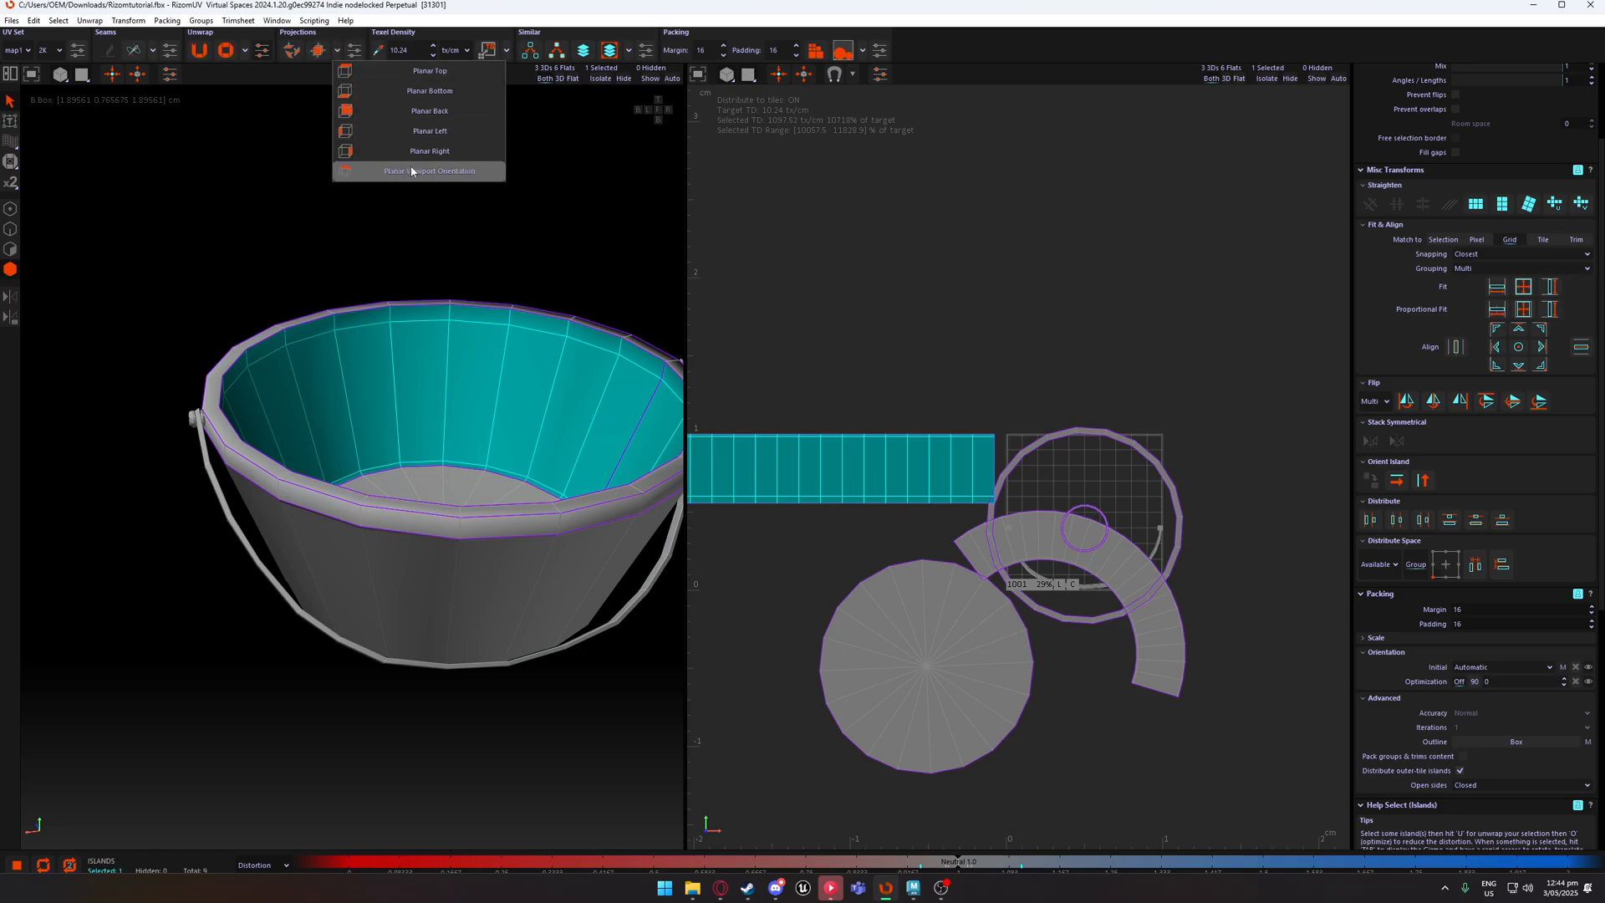
{"action": "left_click", "coordinate": [927, 342]}
{"action": "key", "text": "ctrl+z"}
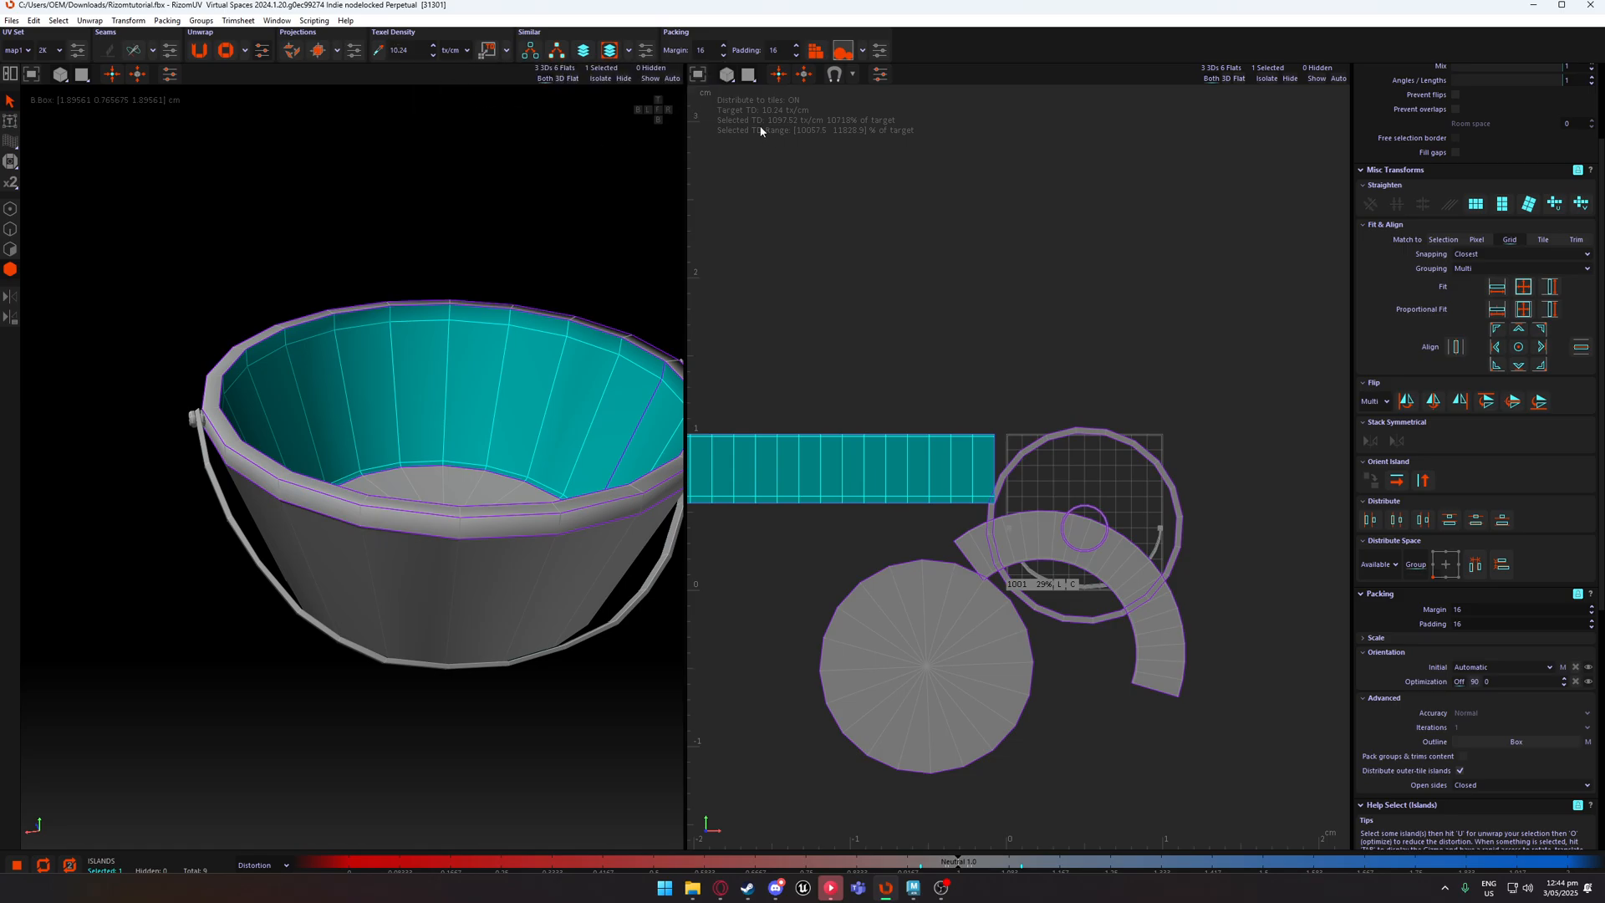
Try scaling the inner wall island to a texel density of 10.24 tx/cm, and undo it.
{"action": "left_click", "coordinate": [486, 53]}
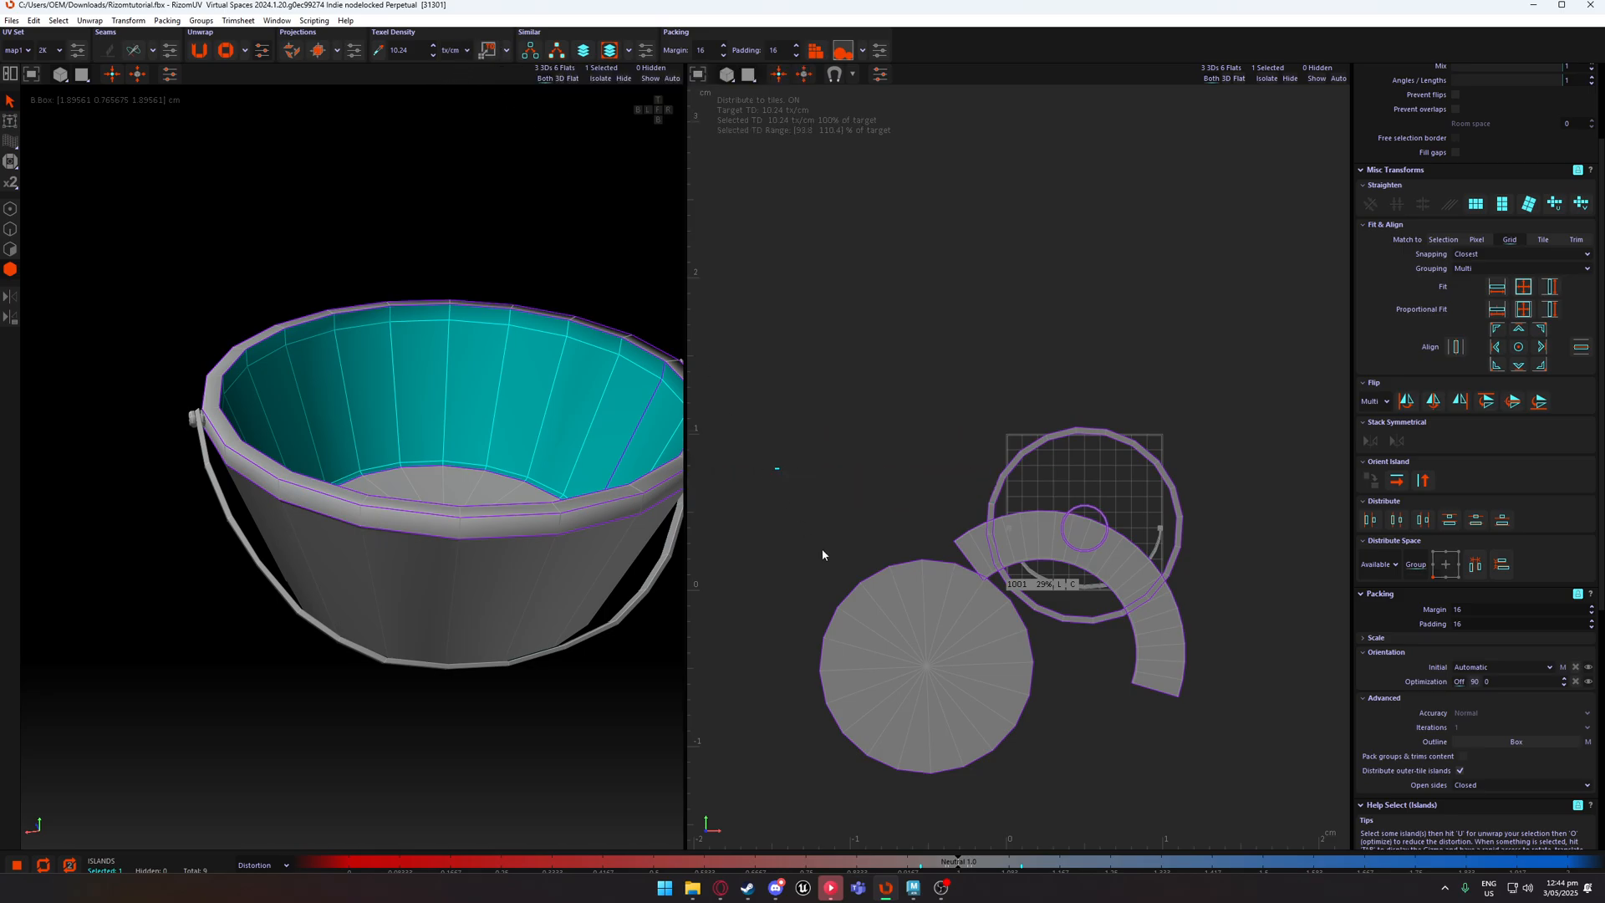
{"action": "key", "text": "ctrl+z"}
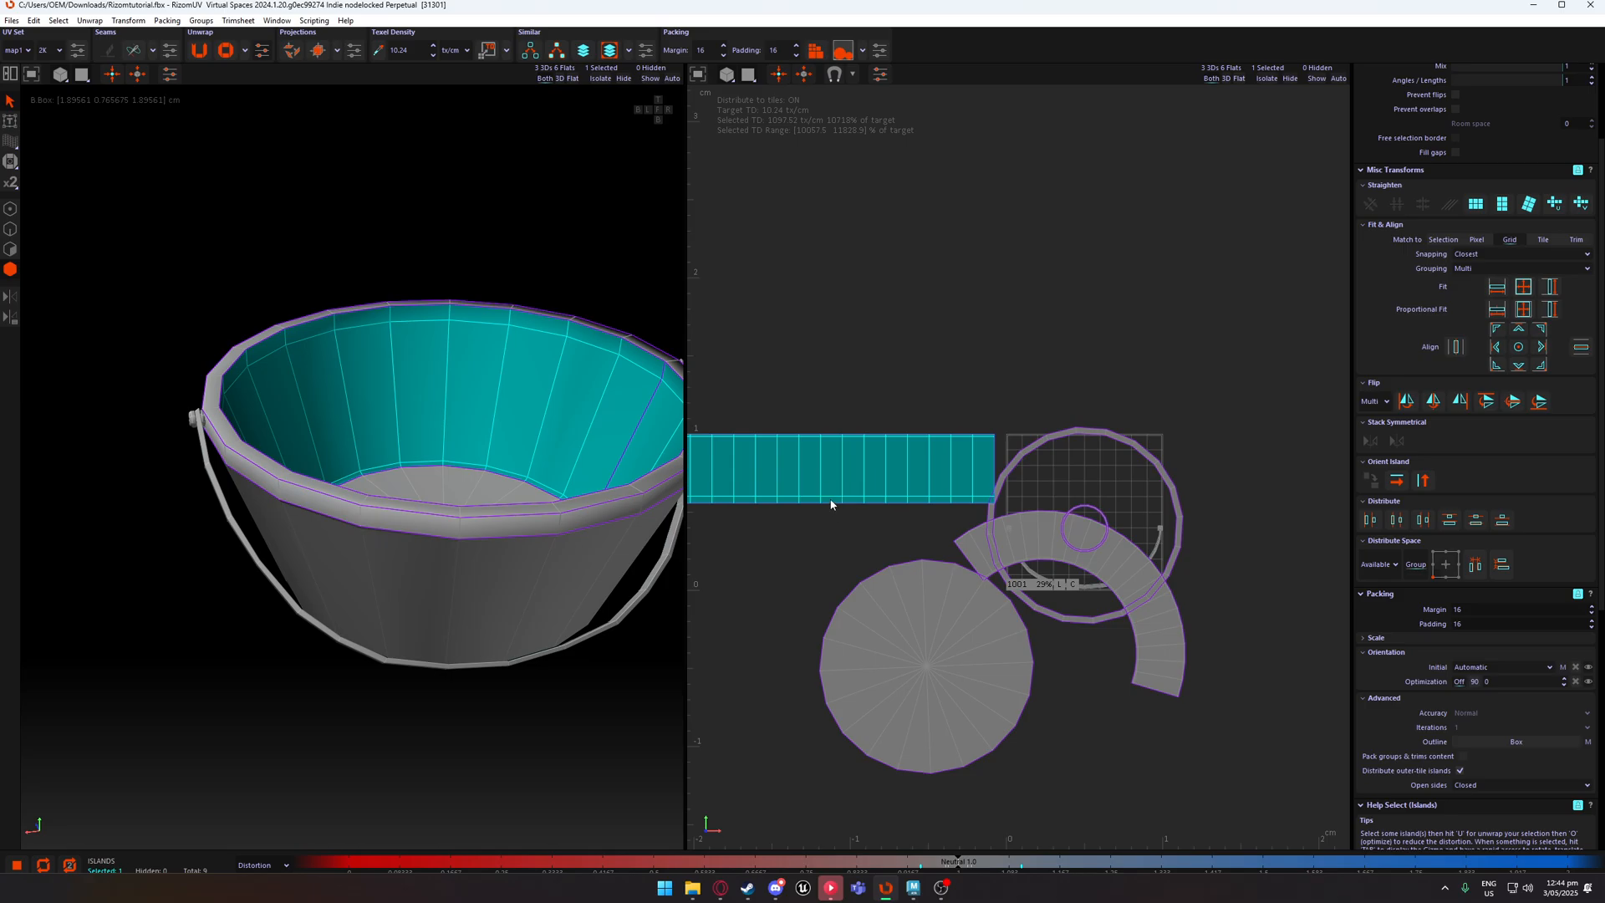
Pick up the inner wall island's texel density of 1097.52 tx/cm and apply it to the handle island.
{"action": "left_click", "coordinate": [377, 54]}
{"action": "left_click", "coordinate": [625, 611]}
{"action": "middle_click_drag", "start_coordinate": [362, 545], "coordinate": [495, 562], "text": "alt"}
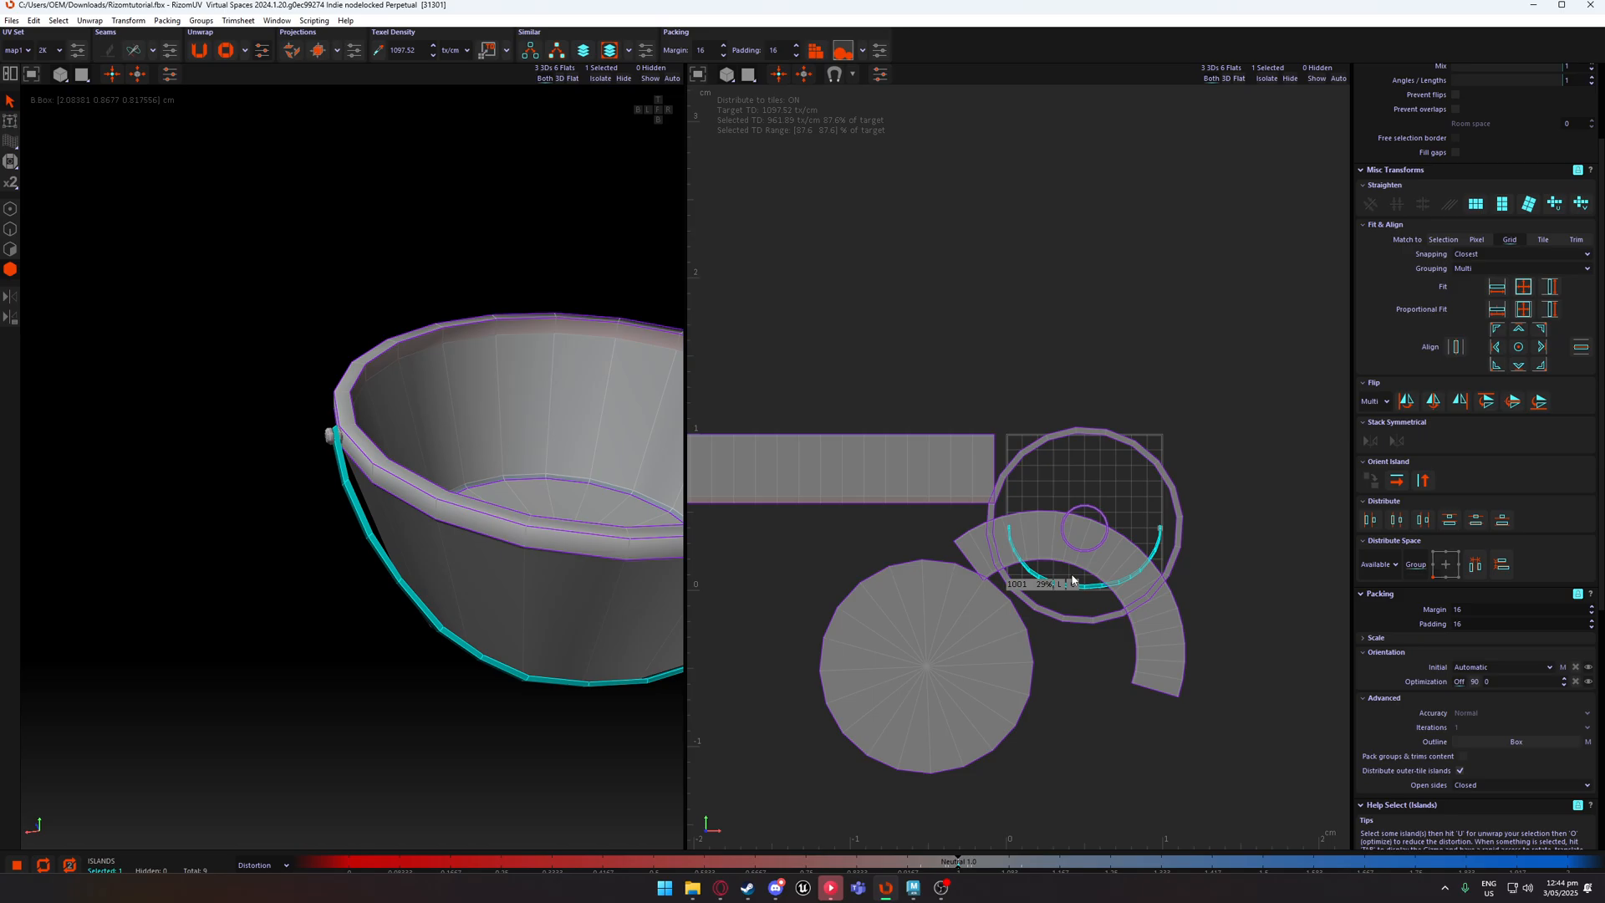
{"action": "scroll", "coordinate": [1202, 543], "scroll_direction": "up", "scroll_amount": 5}
{"action": "scroll", "coordinate": [1170, 512], "scroll_direction": "down", "scroll_amount": 1}
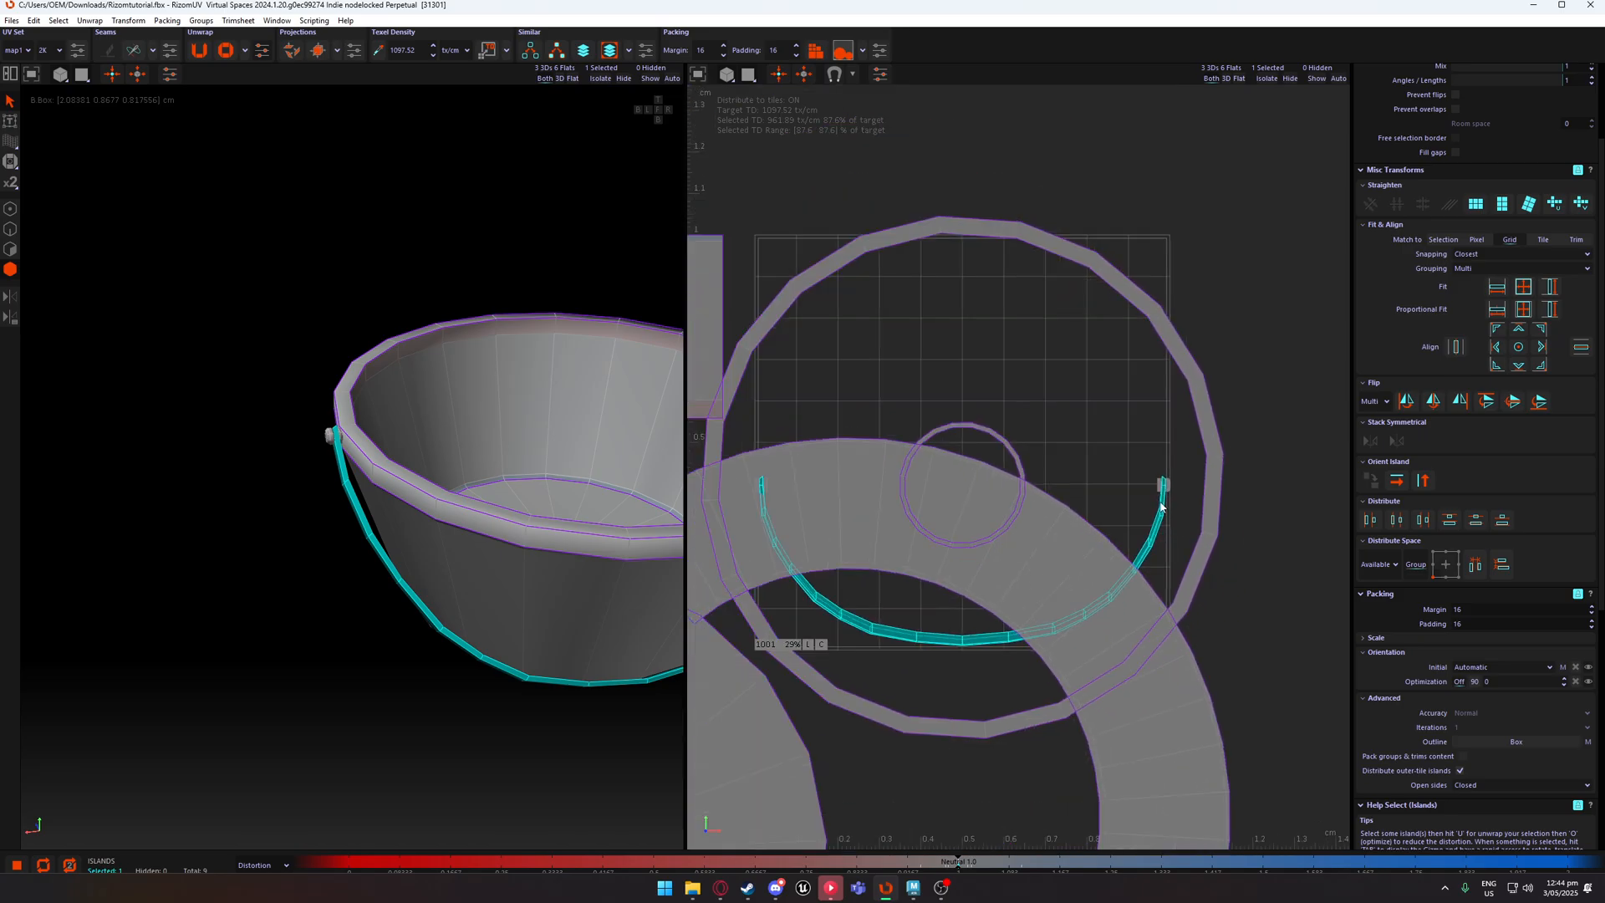
{"action": "left_click", "coordinate": [489, 47]}
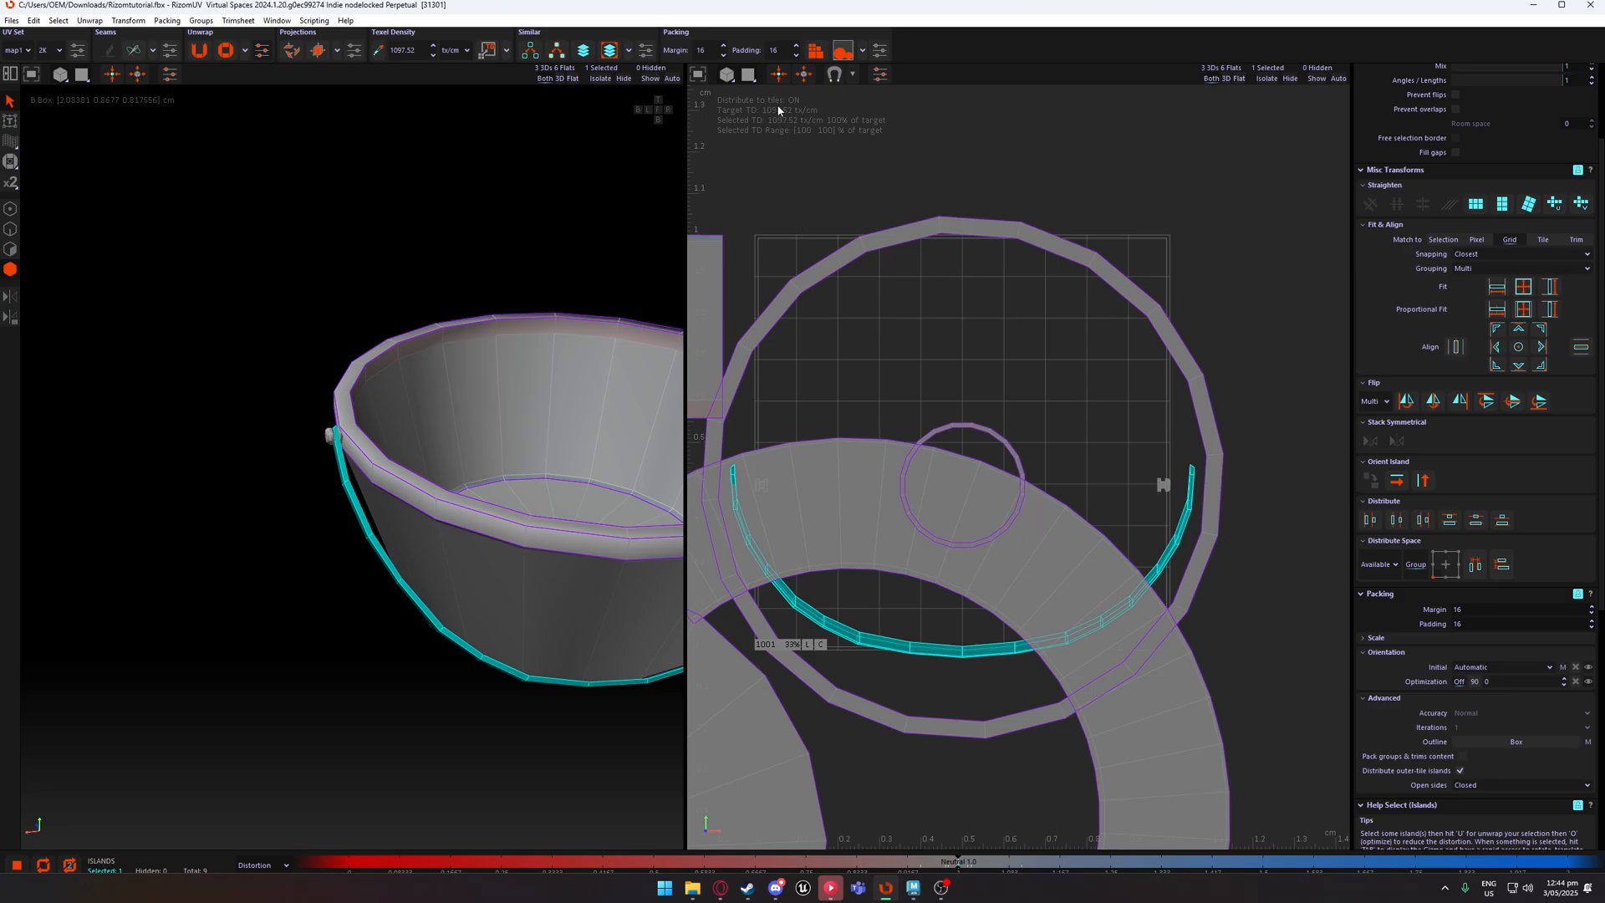
Examine the rescaled handle island's size against the surrounding islands in the UV layout.
{"action": "middle_click_drag", "start_coordinate": [800, 337], "coordinate": [1042, 352]}
{"action": "left_click", "coordinate": [809, 296]}
{"action": "scroll", "coordinate": [809, 296], "scroll_direction": "down", "scroll_amount": 2}
{"action": "scroll", "coordinate": [1211, 448], "scroll_direction": "up", "scroll_amount": 3}
{"action": "left_click", "coordinate": [1224, 469]}
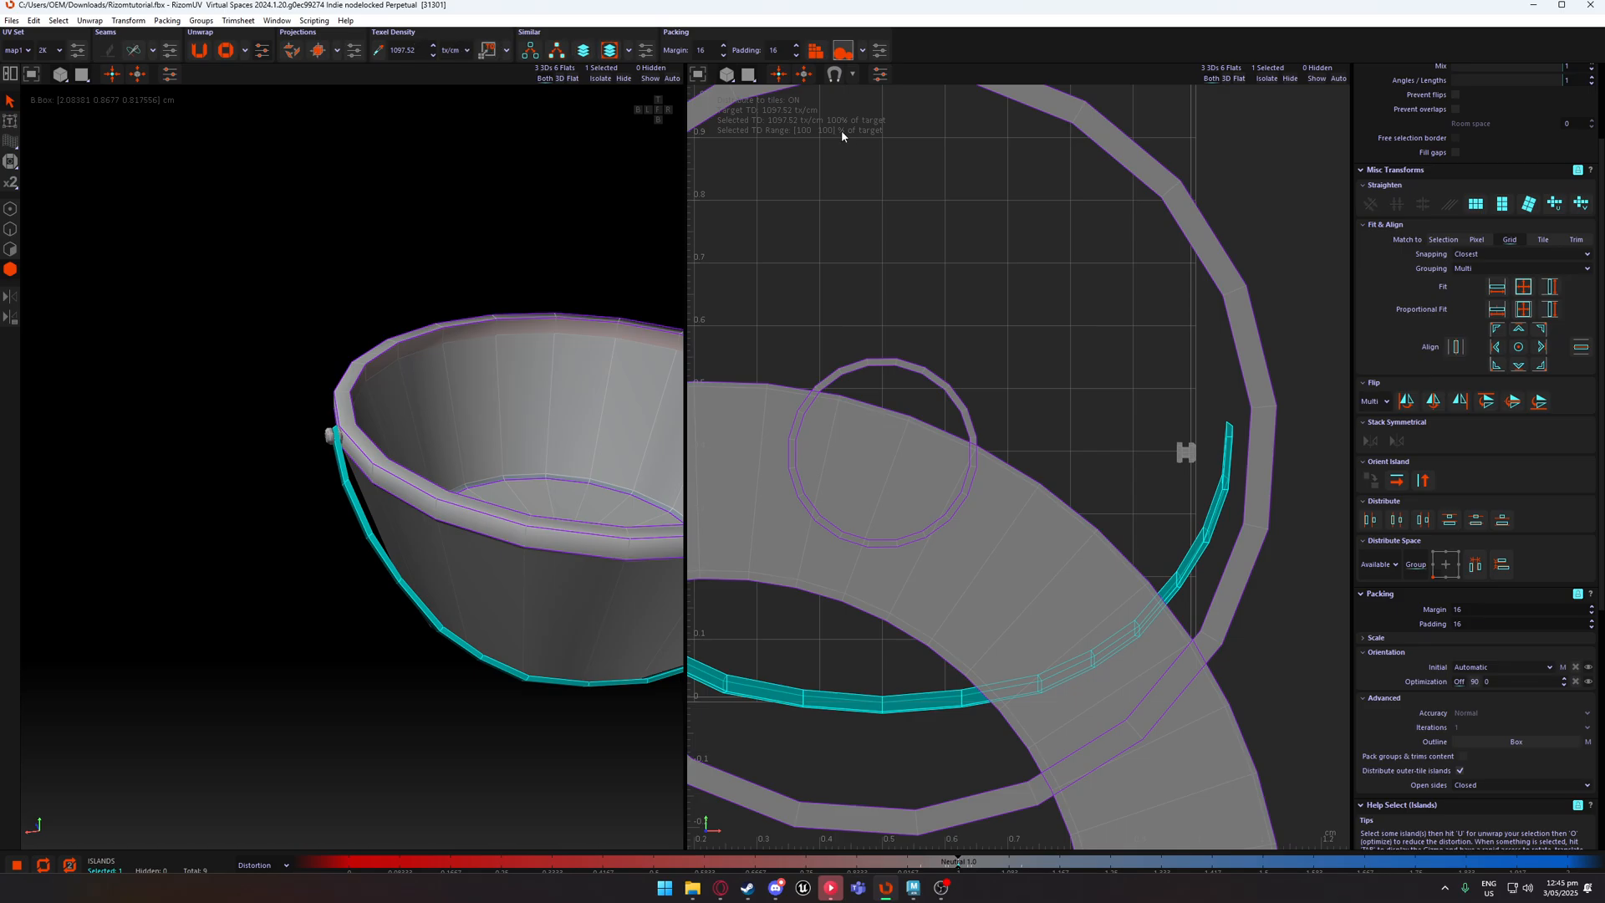
{"action": "scroll", "coordinate": [846, 149], "scroll_direction": "down", "scroll_amount": 3}
{"action": "middle_click_drag", "start_coordinate": [826, 188], "coordinate": [941, 232]}
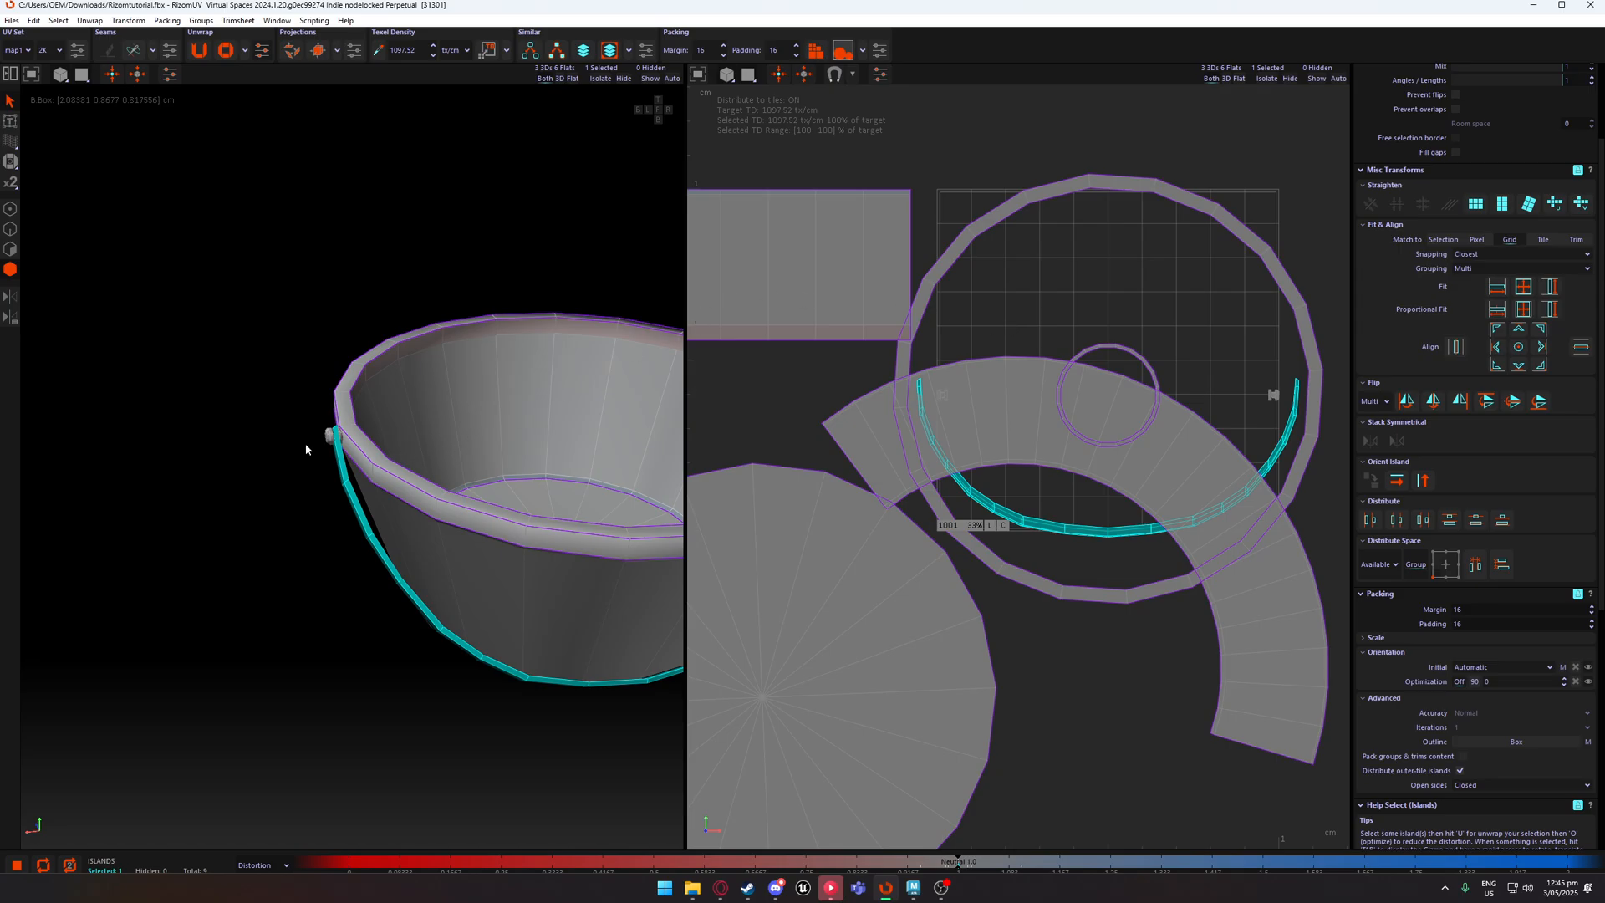
Select the small knob that joins the handle's end to the bucket rim.
{"action": "scroll", "coordinate": [305, 445], "scroll_direction": "up", "scroll_amount": 2}
{"action": "left_click_drag", "start_coordinate": [276, 447], "coordinate": [328, 435], "text": "alt"}
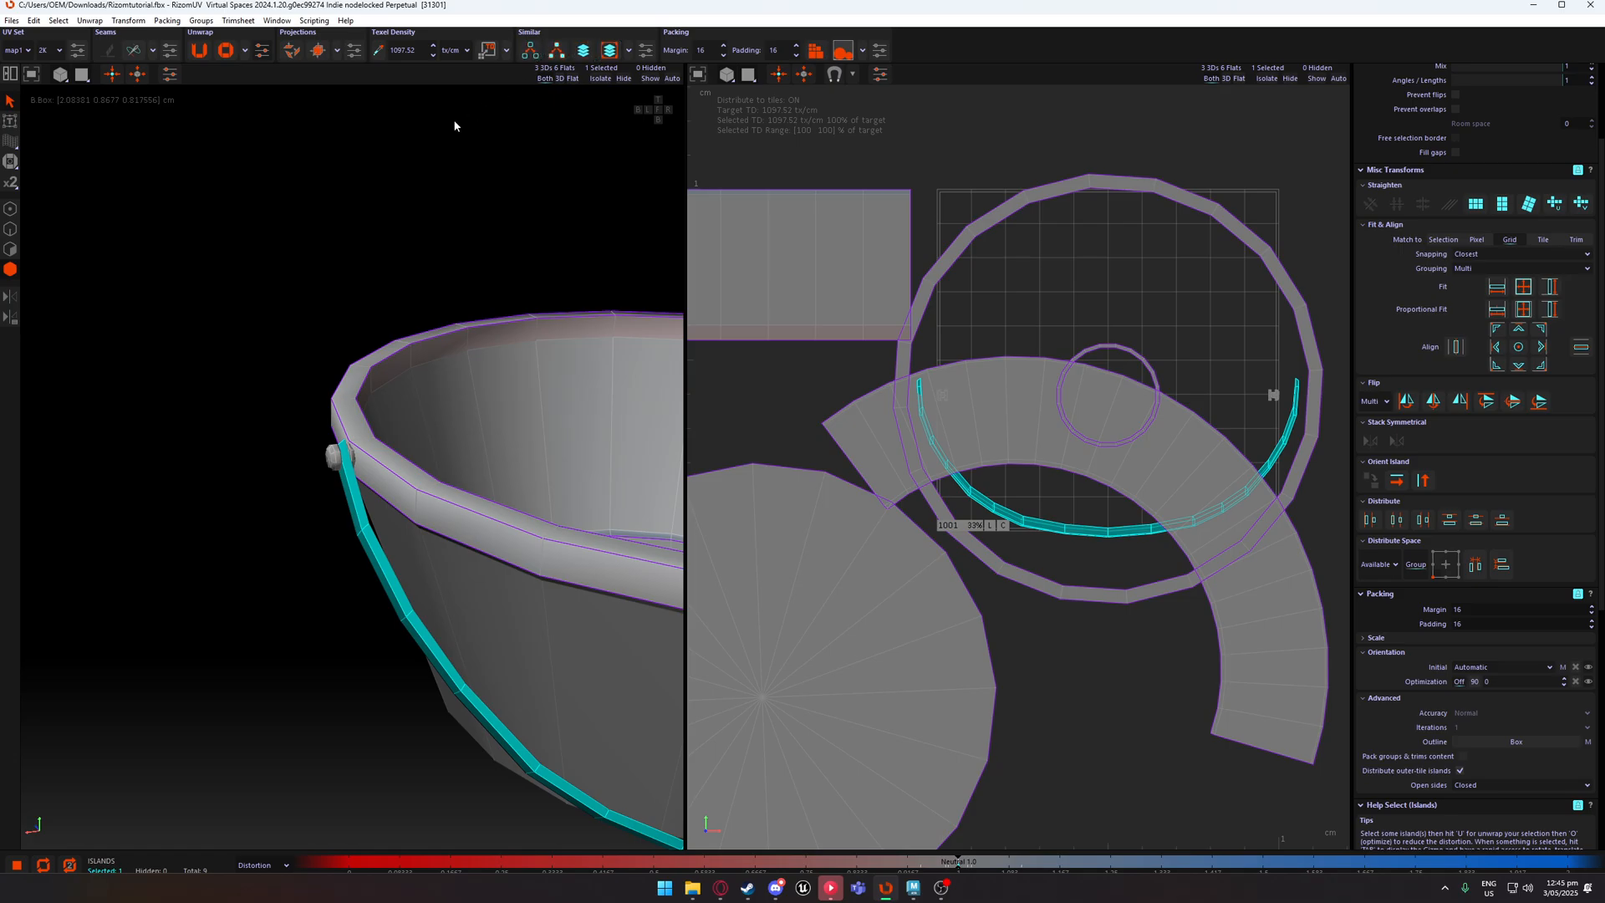
{"action": "scroll", "coordinate": [234, 501], "scroll_direction": "up", "scroll_amount": 3}
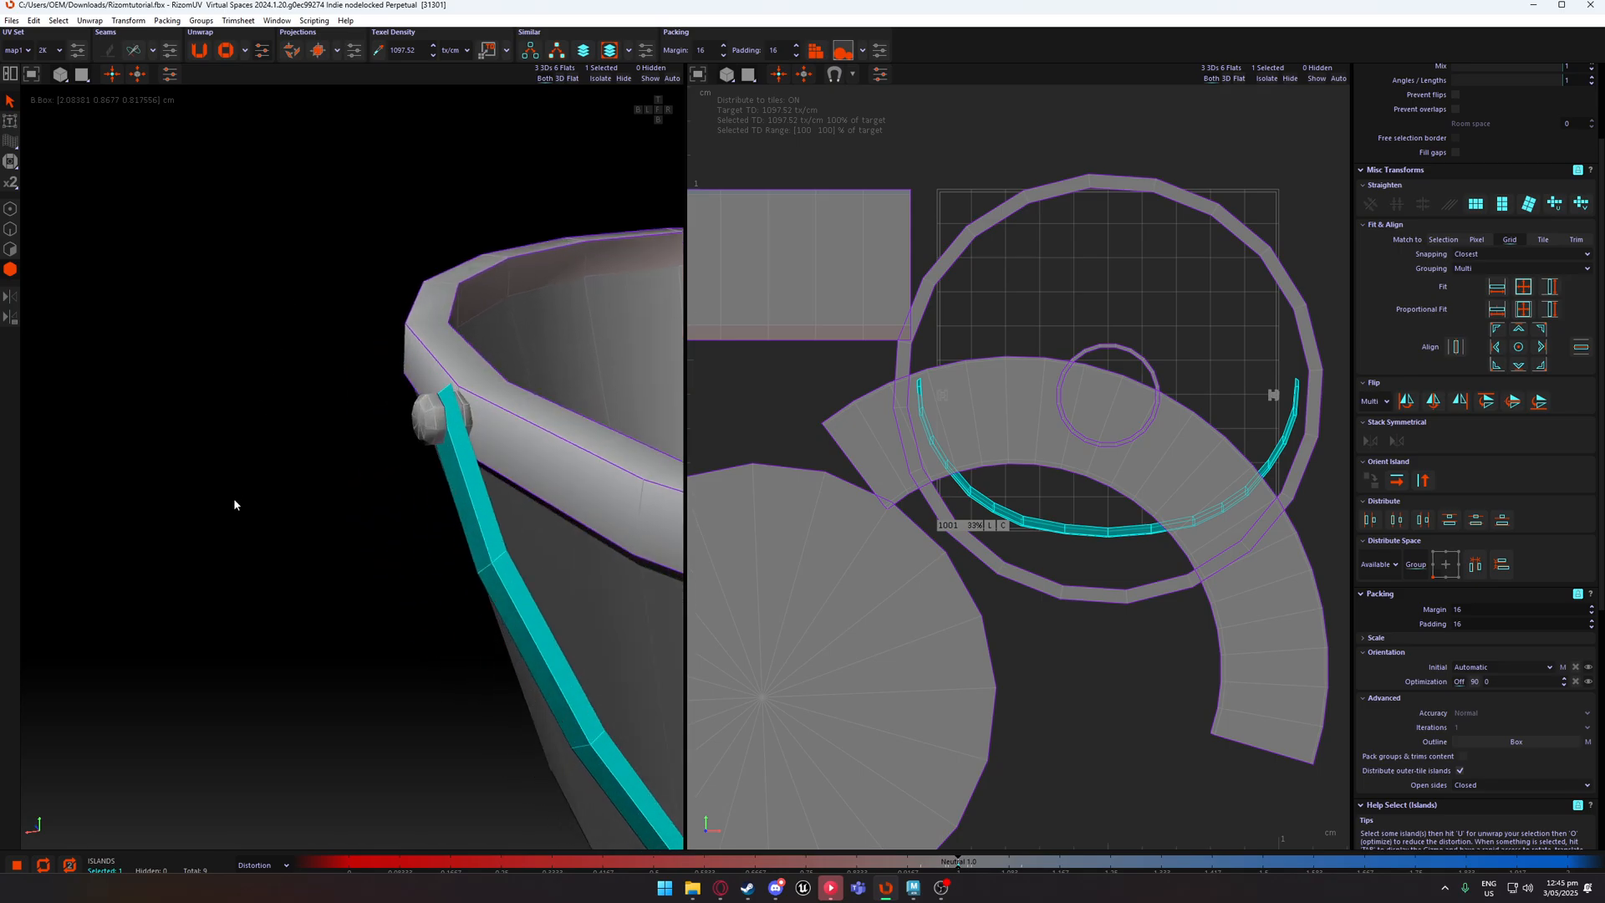
{"action": "left_click", "coordinate": [334, 455]}
{"action": "left_click_drag", "start_coordinate": [333, 455], "coordinate": [329, 413], "text": "alt"}
{"action": "scroll", "coordinate": [494, 407], "scroll_direction": "up", "scroll_amount": 2}
{"action": "left_click", "coordinate": [416, 413]}
{"action": "scroll", "coordinate": [496, 399], "scroll_direction": "down", "scroll_amount": 5}
{"action": "scroll", "coordinate": [180, 368], "scroll_direction": "up", "scroll_amount": 5}
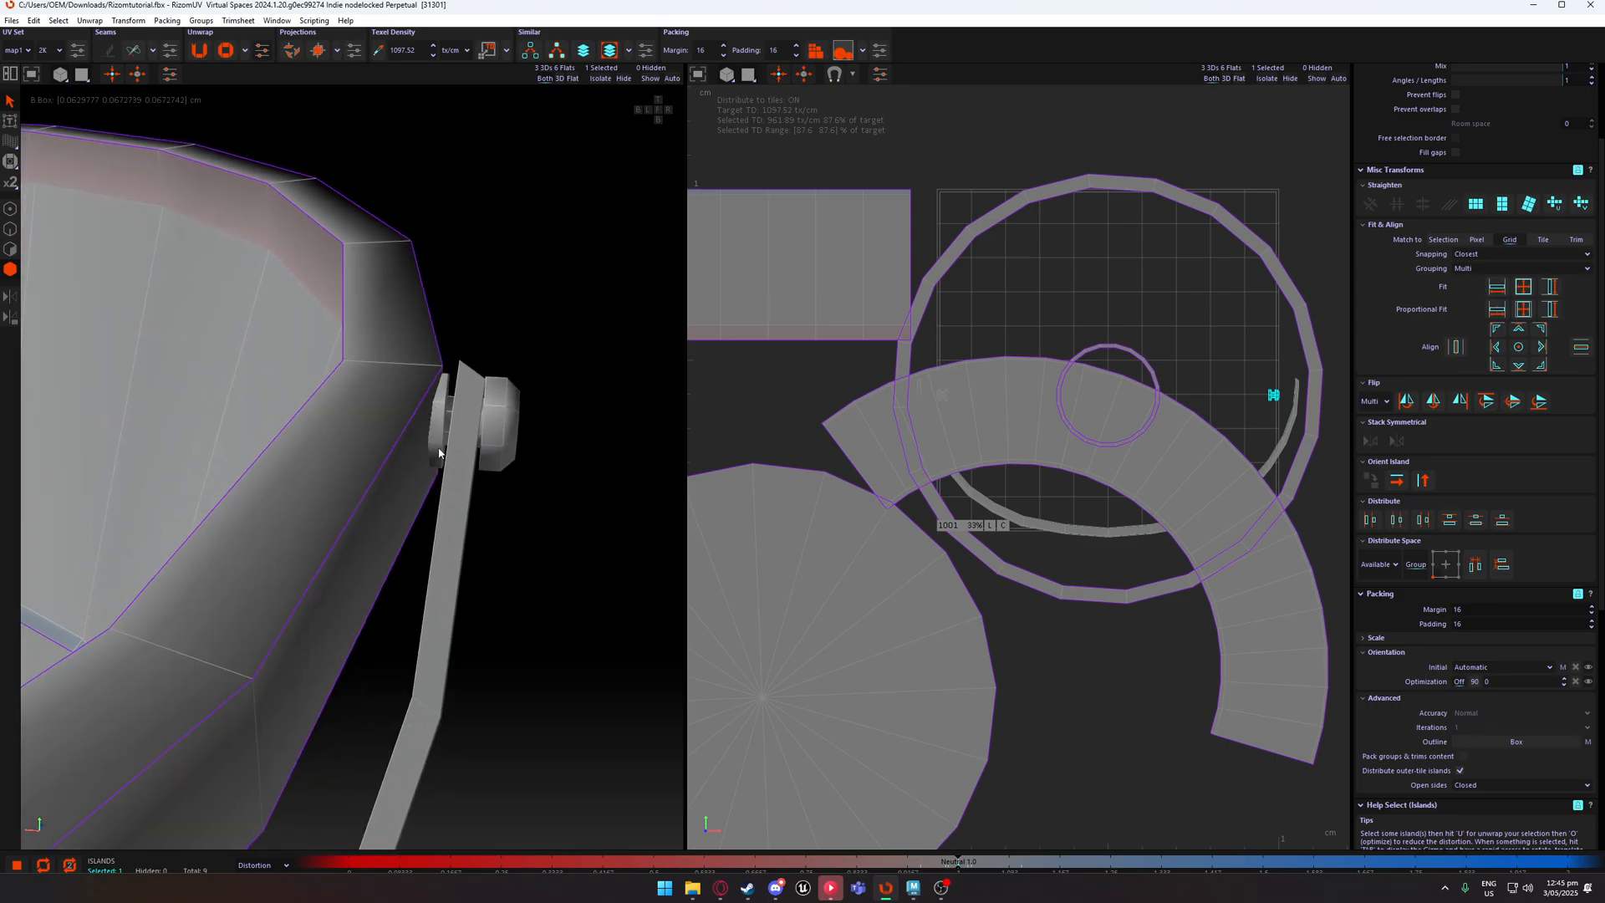
Examine the selected knob and its joint with the handle and rim from several angles.
{"action": "left_click_drag", "start_coordinate": [428, 437], "coordinate": [482, 406], "text": "alt"}
{"action": "scroll", "coordinate": [422, 351], "scroll_direction": "down", "scroll_amount": 4}
{"action": "left_click_drag", "start_coordinate": [422, 351], "coordinate": [519, 402], "text": "alt"}
{"action": "scroll", "coordinate": [398, 352], "scroll_direction": "down", "scroll_amount": 2}
{"action": "scroll", "coordinate": [354, 414], "scroll_direction": "up", "scroll_amount": 4}
{"action": "left_click_drag", "start_coordinate": [354, 414], "coordinate": [519, 312], "text": "alt"}
{"action": "scroll", "coordinate": [495, 404], "scroll_direction": "down", "scroll_amount": 5}
{"action": "scroll", "coordinate": [350, 301], "scroll_direction": "up", "scroll_amount": 5}
{"action": "scroll", "coordinate": [433, 318], "scroll_direction": "down", "scroll_amount": 2}
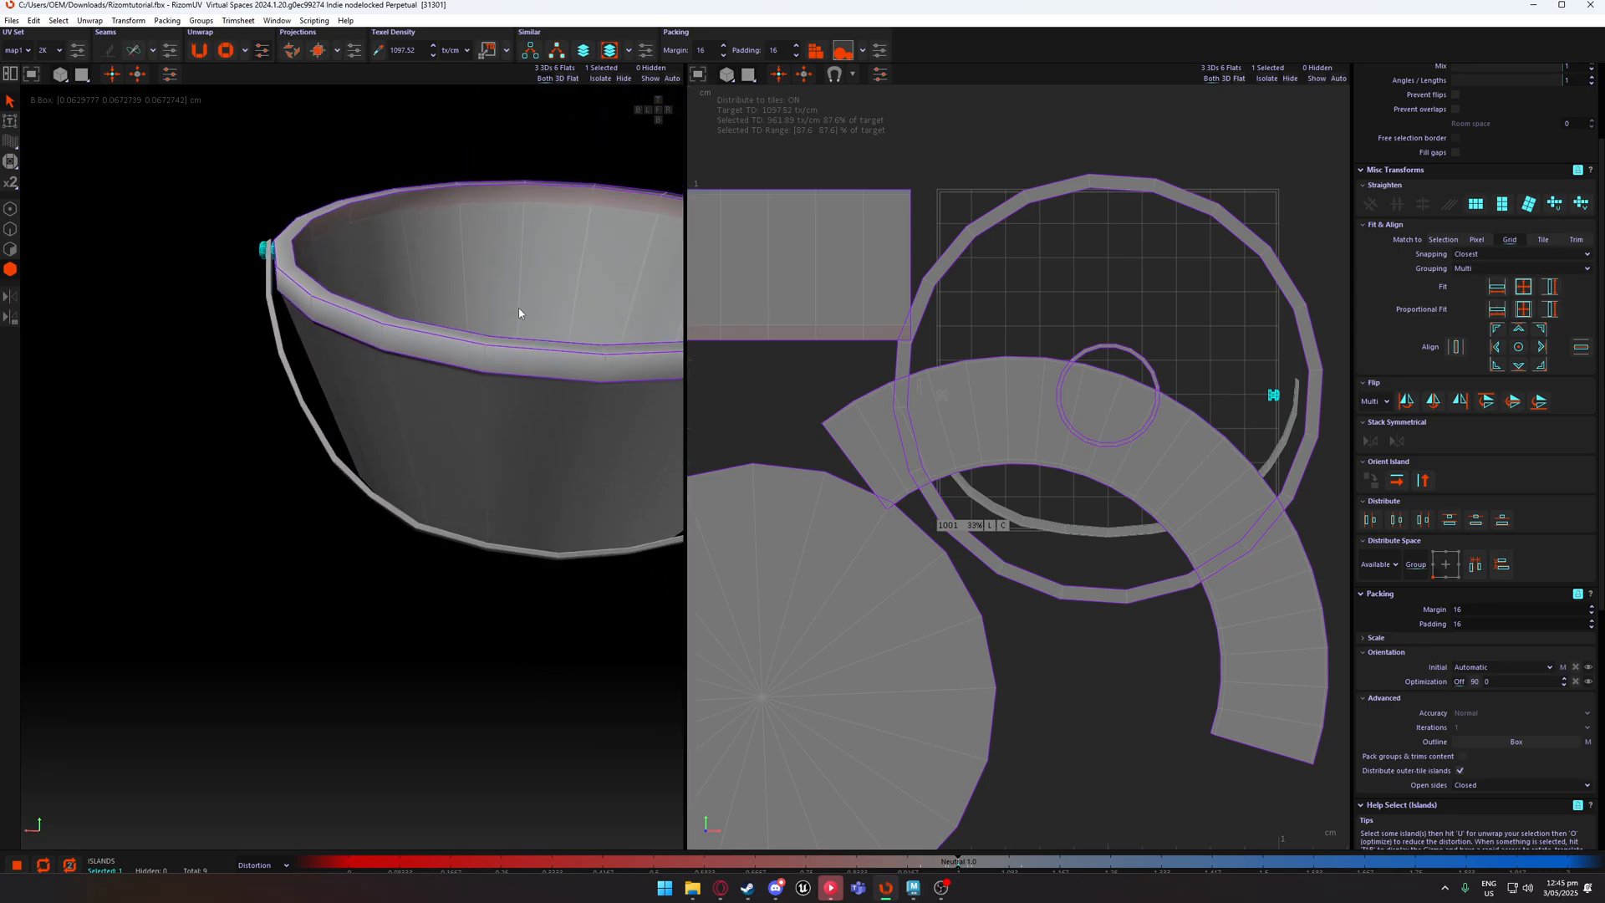
{"action": "middle_click_drag", "start_coordinate": [519, 312], "coordinate": [178, 273], "text": "alt"}
{"action": "scroll", "coordinate": [358, 284], "scroll_direction": "up", "scroll_amount": 3}
{"action": "left_click_drag", "start_coordinate": [377, 255], "coordinate": [525, 324], "text": "alt"}
{"action": "scroll", "coordinate": [416, 232], "scroll_direction": "down", "scroll_amount": 3}
{"action": "middle_click_drag", "start_coordinate": [367, 250], "coordinate": [656, 352], "text": "alt"}
{"action": "scroll", "coordinate": [204, 332], "scroll_direction": "up", "scroll_amount": 3}
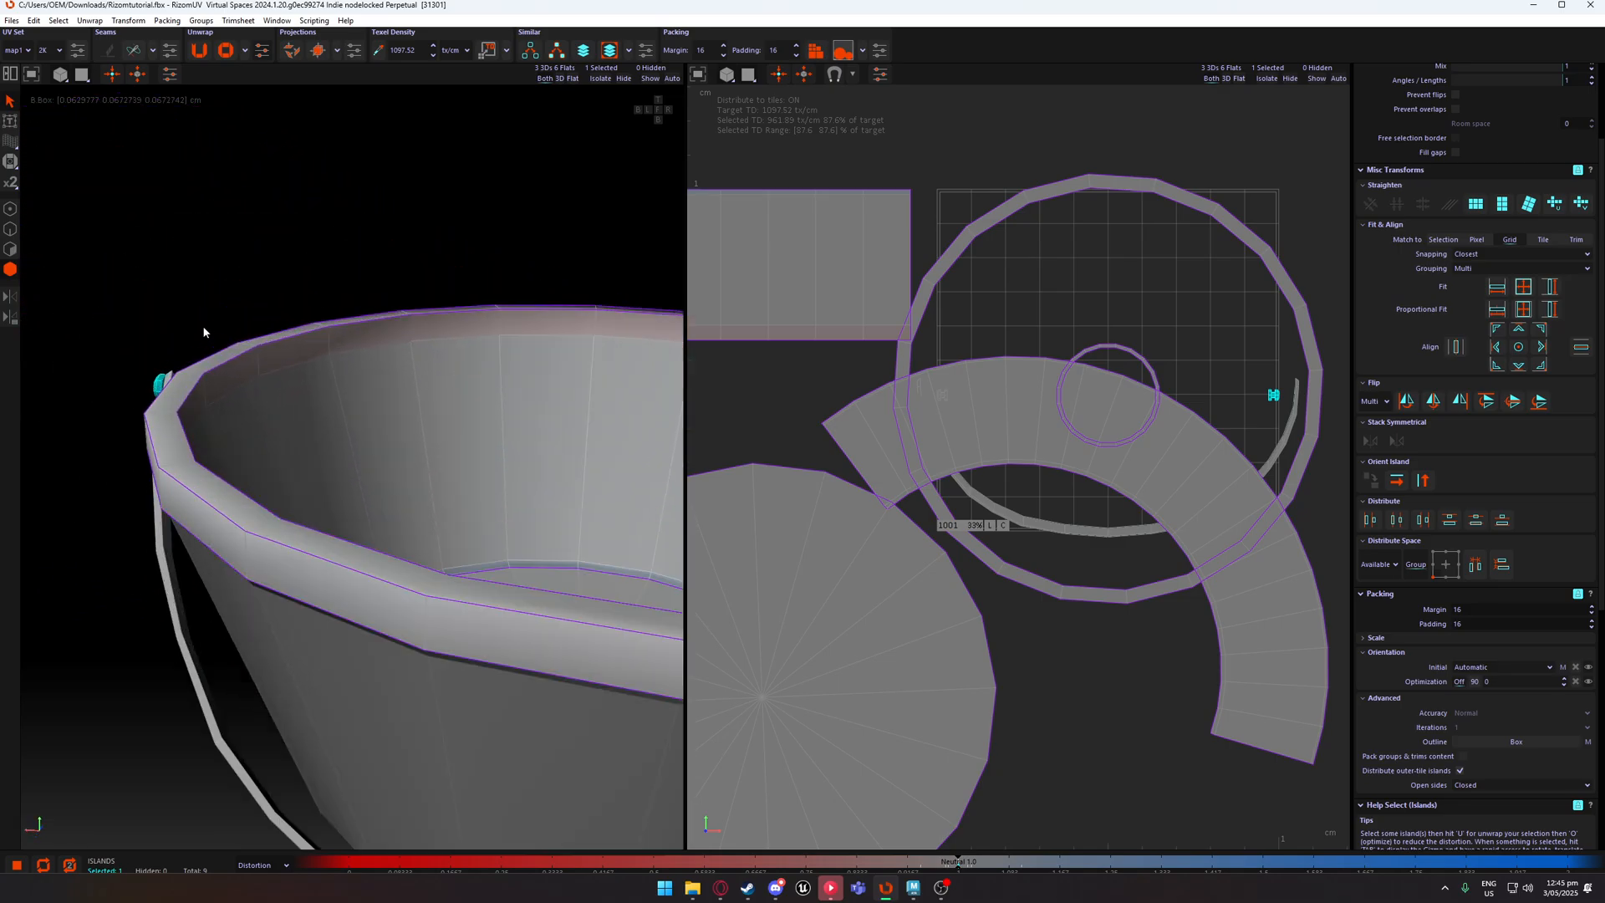
{"action": "left_click_drag", "start_coordinate": [204, 332], "coordinate": [451, 376], "text": "alt"}
{"action": "scroll", "coordinate": [524, 414], "scroll_direction": "up", "scroll_amount": 5}
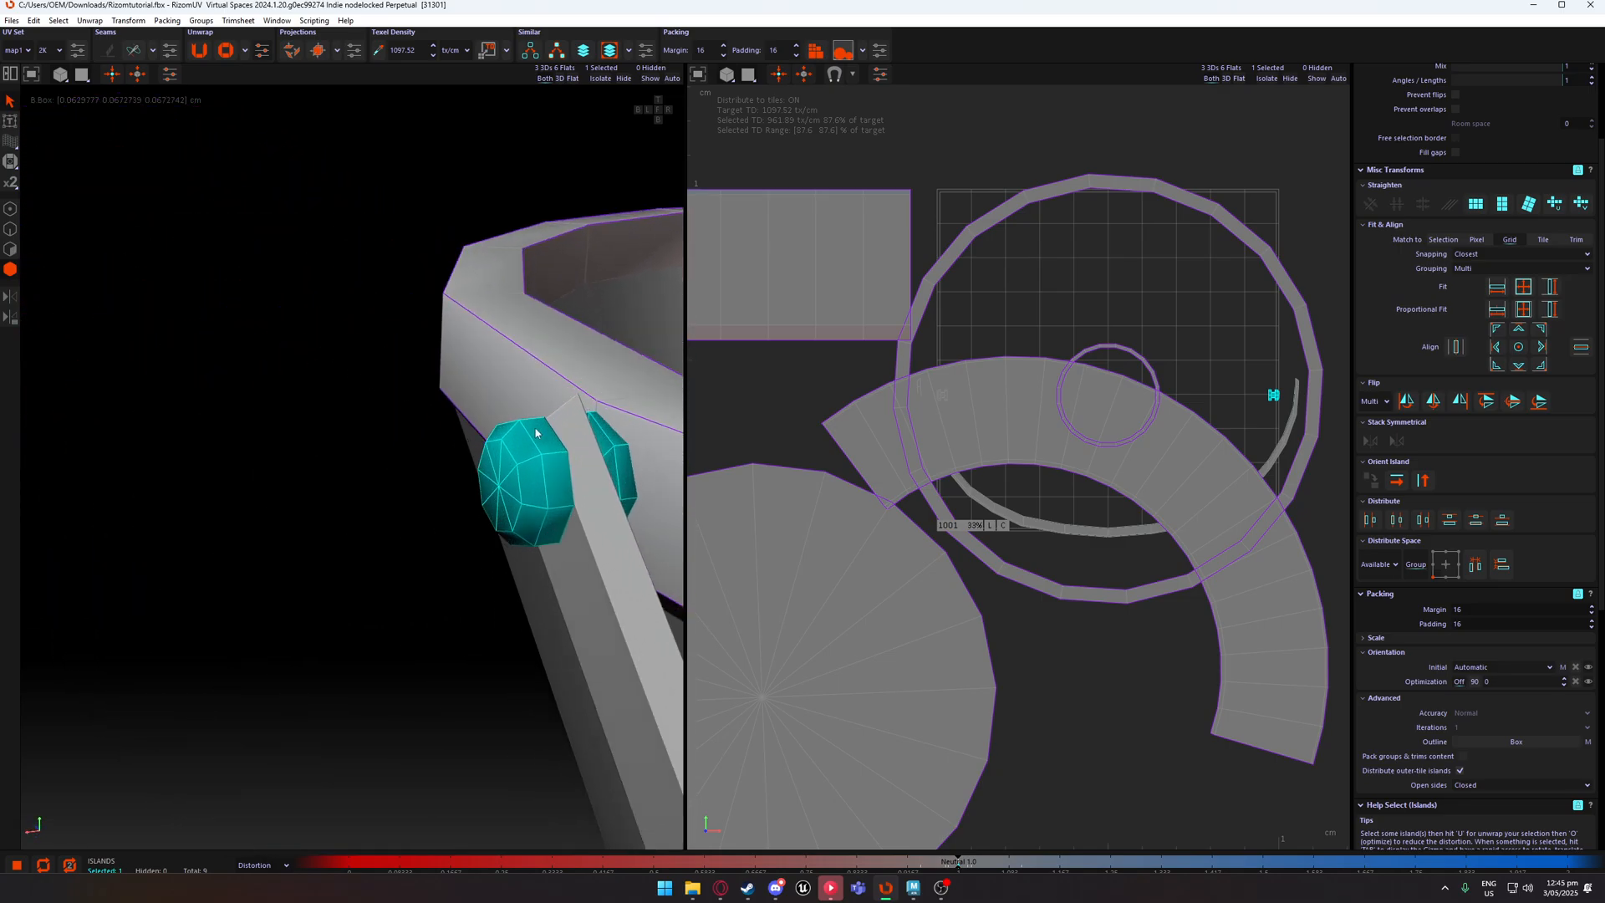
{"action": "left_click_drag", "start_coordinate": [504, 443], "coordinate": [446, 433], "text": "alt"}
{"action": "left_click_drag", "start_coordinate": [542, 462], "coordinate": [503, 433], "text": "alt"}
{"action": "scroll", "coordinate": [552, 451], "scroll_direction": "down", "scroll_amount": 1}
{"action": "scroll", "coordinate": [504, 434], "scroll_direction": "down", "scroll_amount": 7}
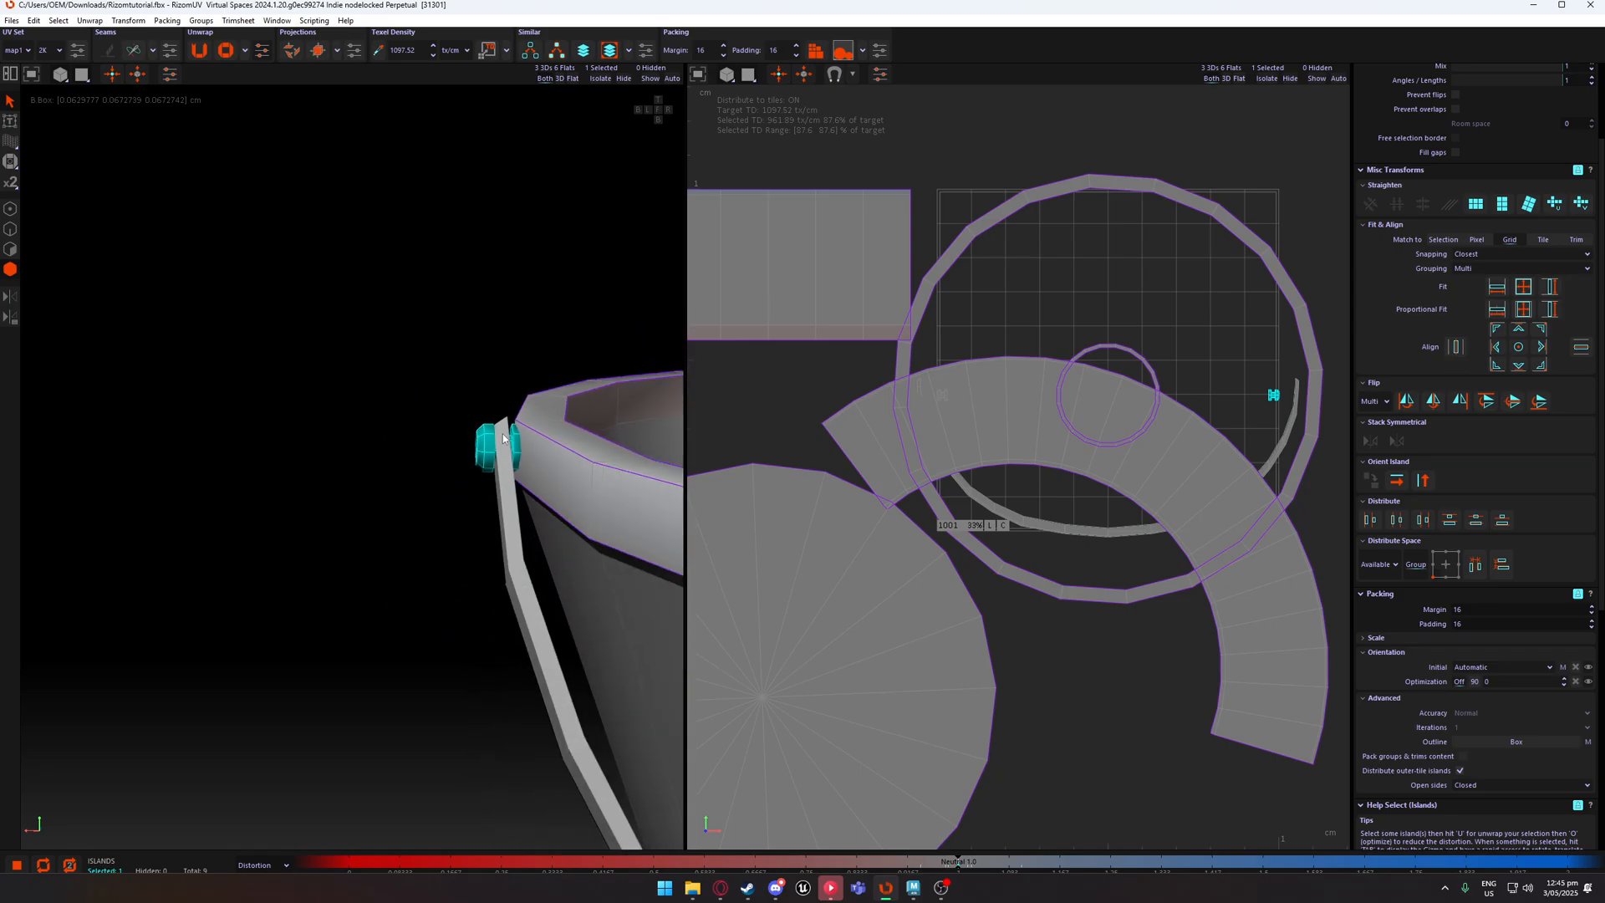
Compare the knobs at both ends of the handle, viewing the bucket up close and as a whole.
{"action": "middle_click_drag", "start_coordinate": [660, 422], "coordinate": [494, 404], "text": "alt"}
{"action": "left_click_drag", "start_coordinate": [495, 405], "coordinate": [566, 454], "text": "alt"}
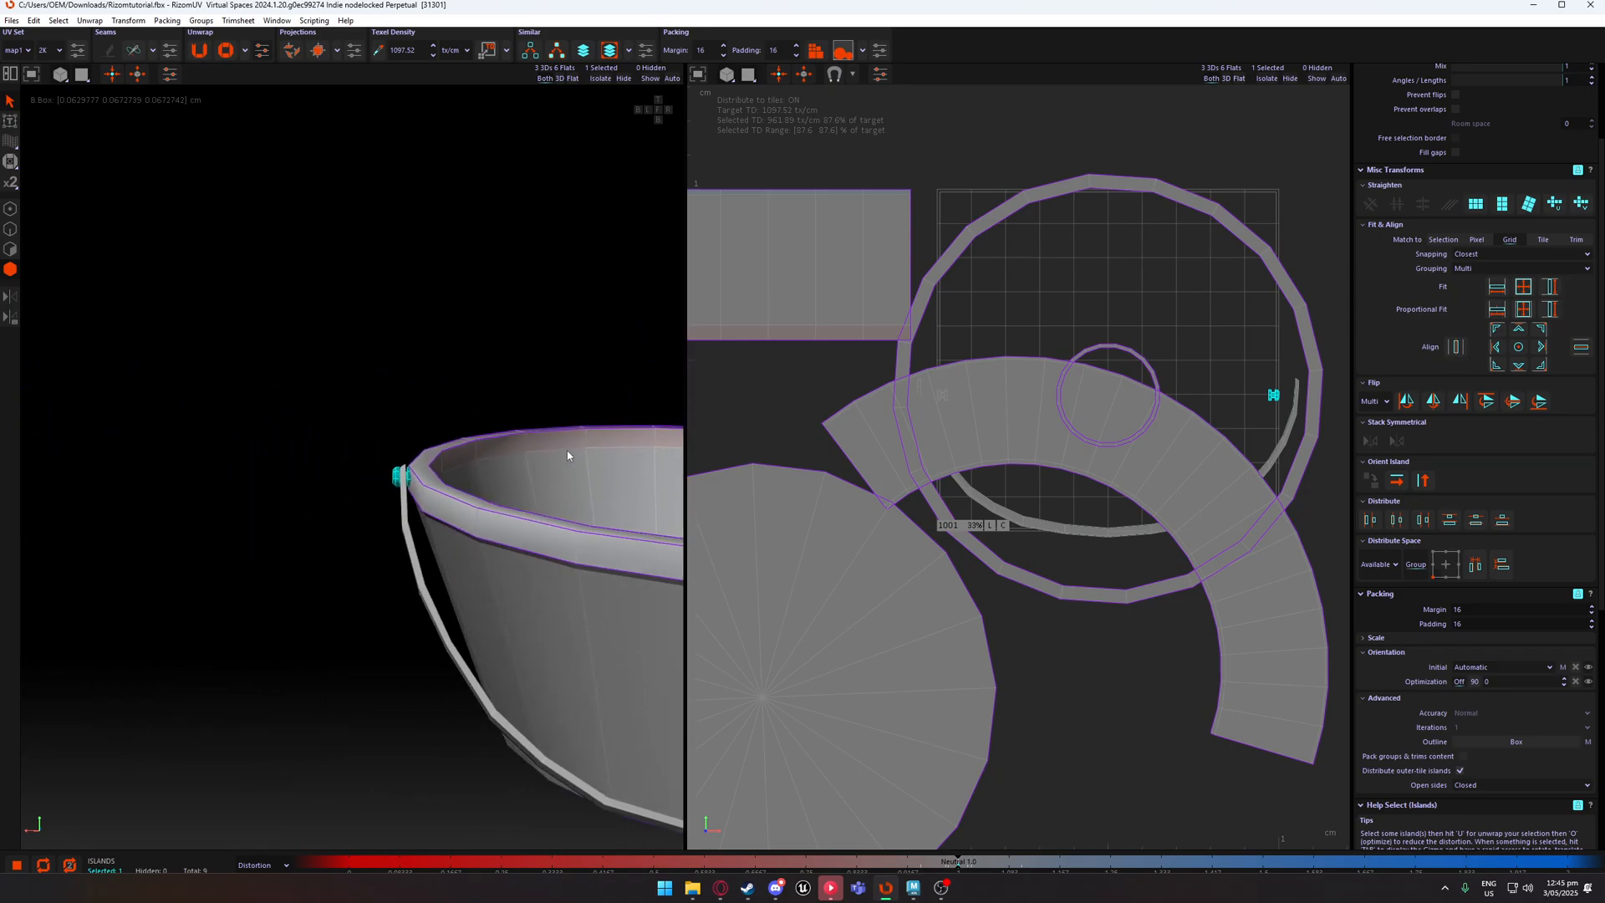
{"action": "scroll", "coordinate": [397, 500], "scroll_direction": "up", "scroll_amount": 2}
{"action": "scroll", "coordinate": [373, 458], "scroll_direction": "up", "scroll_amount": 3}
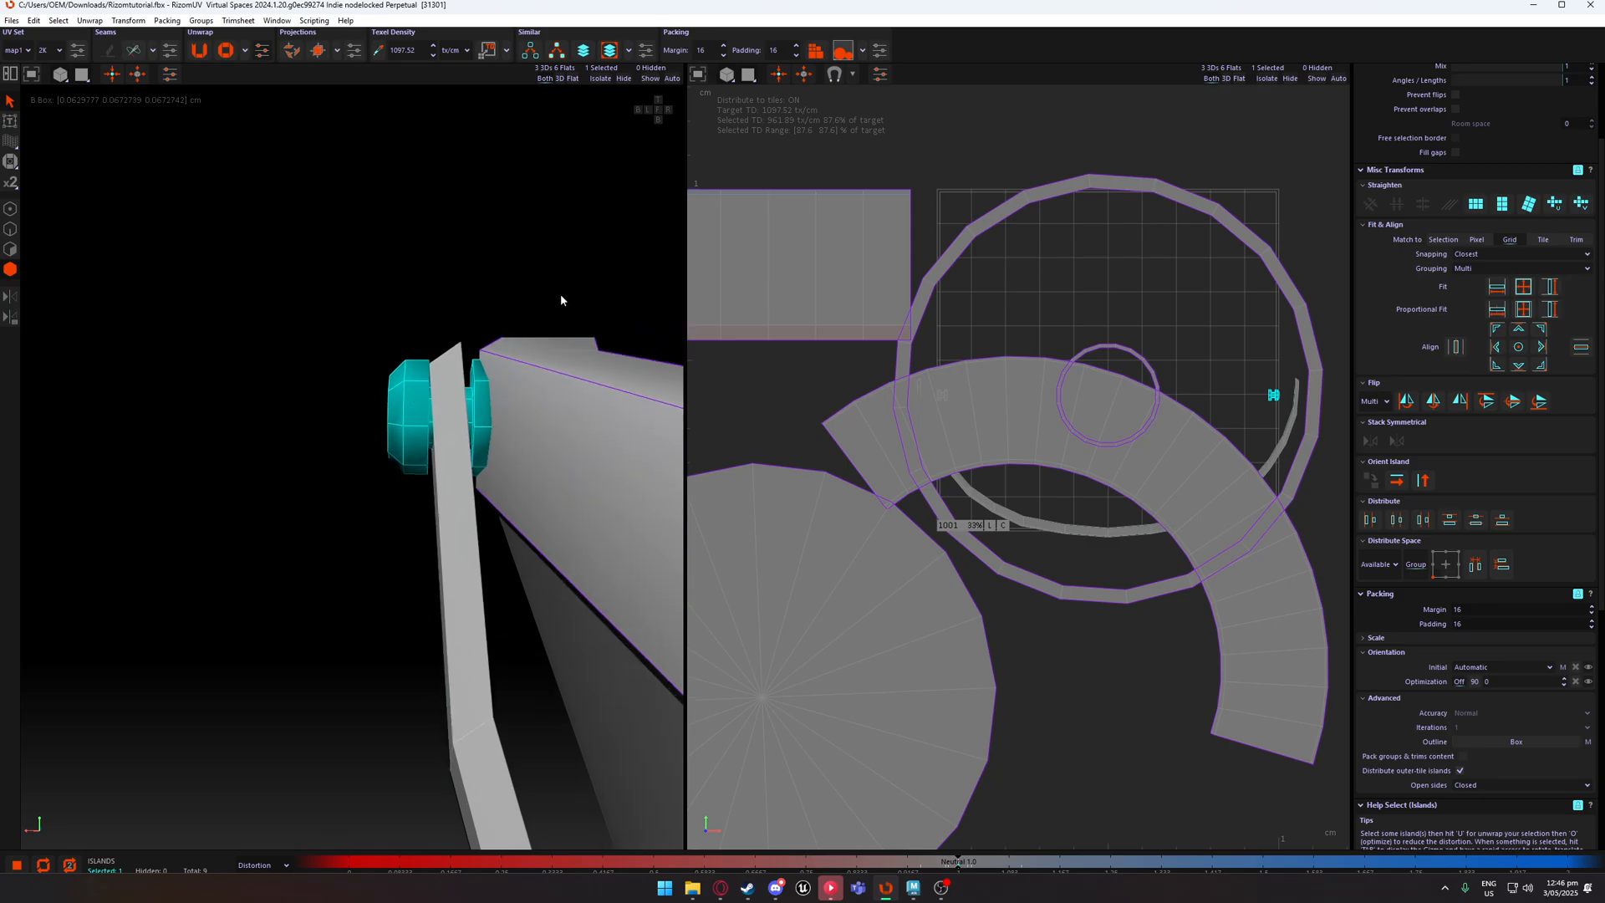
{"action": "scroll", "coordinate": [463, 267], "scroll_direction": "down", "scroll_amount": 1}
{"action": "middle_click_drag", "start_coordinate": [542, 326], "coordinate": [457, 274], "text": "alt"}
{"action": "scroll", "coordinate": [333, 331], "scroll_direction": "down", "scroll_amount": 10}
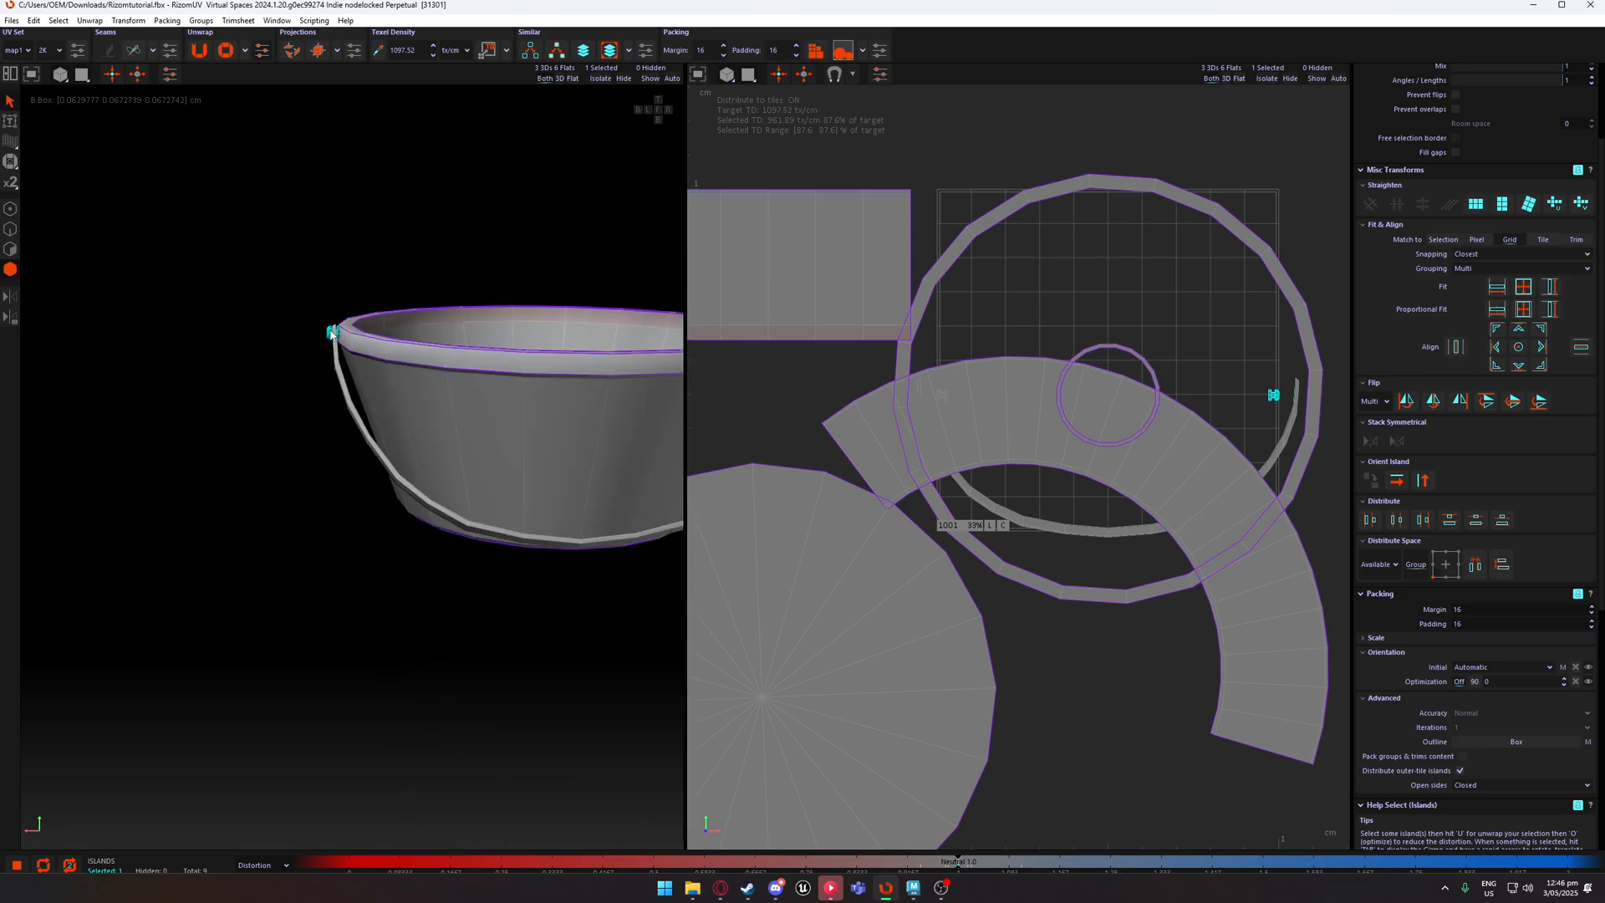
{"action": "middle_click_drag", "start_coordinate": [464, 328], "coordinate": [416, 320], "text": "alt"}
{"action": "left_click_drag", "start_coordinate": [416, 321], "coordinate": [326, 314], "text": "alt"}
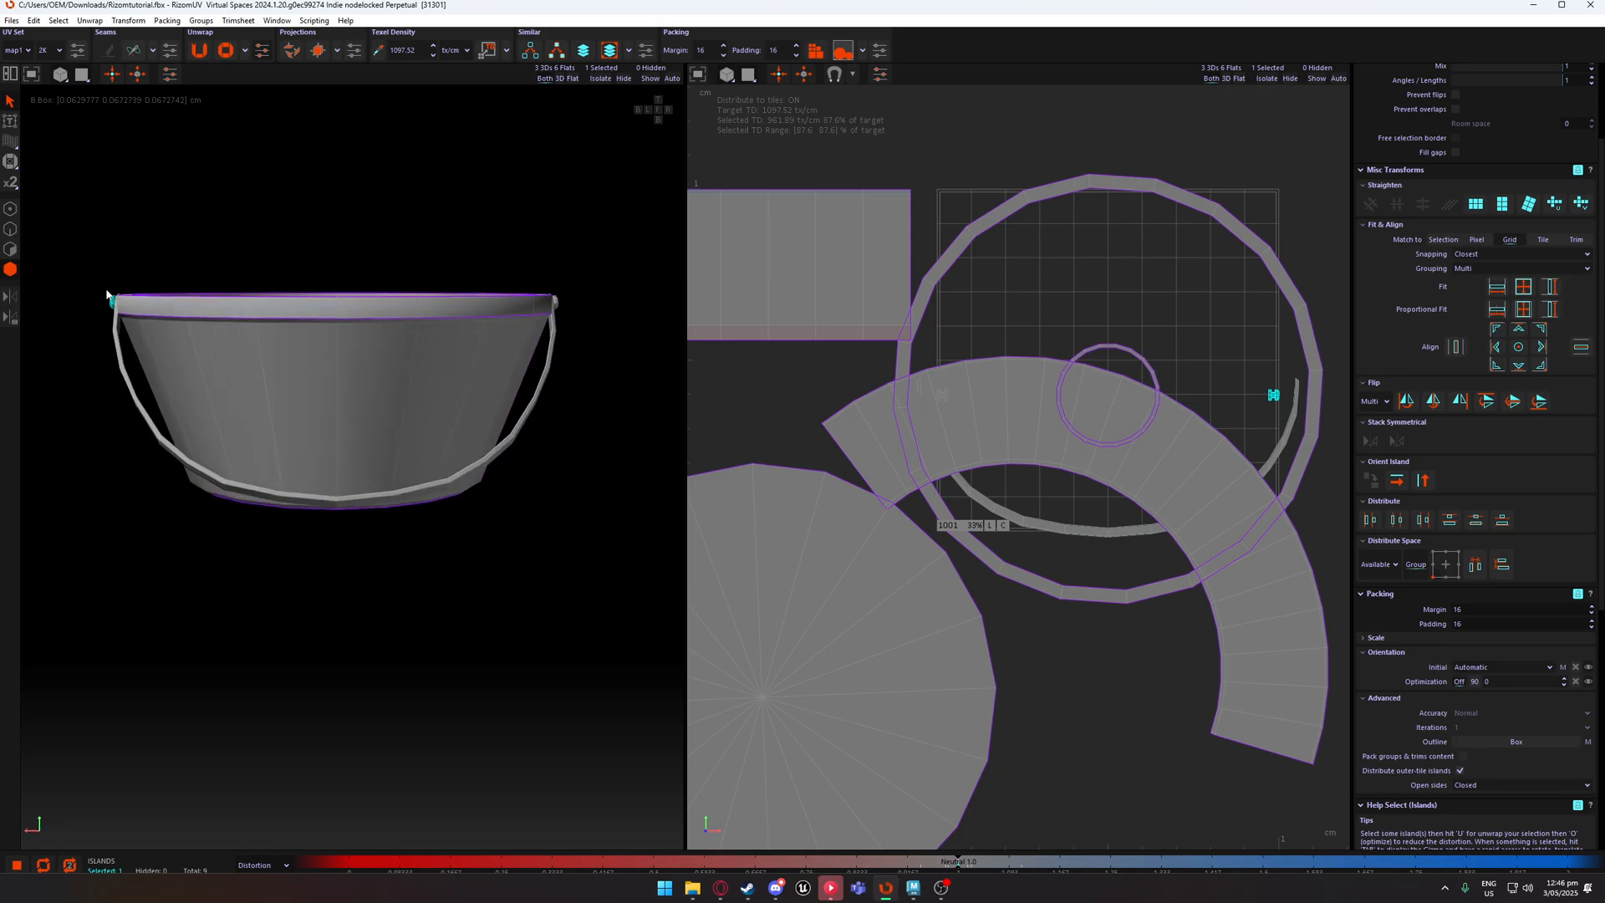
{"action": "left_click_drag", "start_coordinate": [580, 298], "coordinate": [533, 335], "text": "alt"}
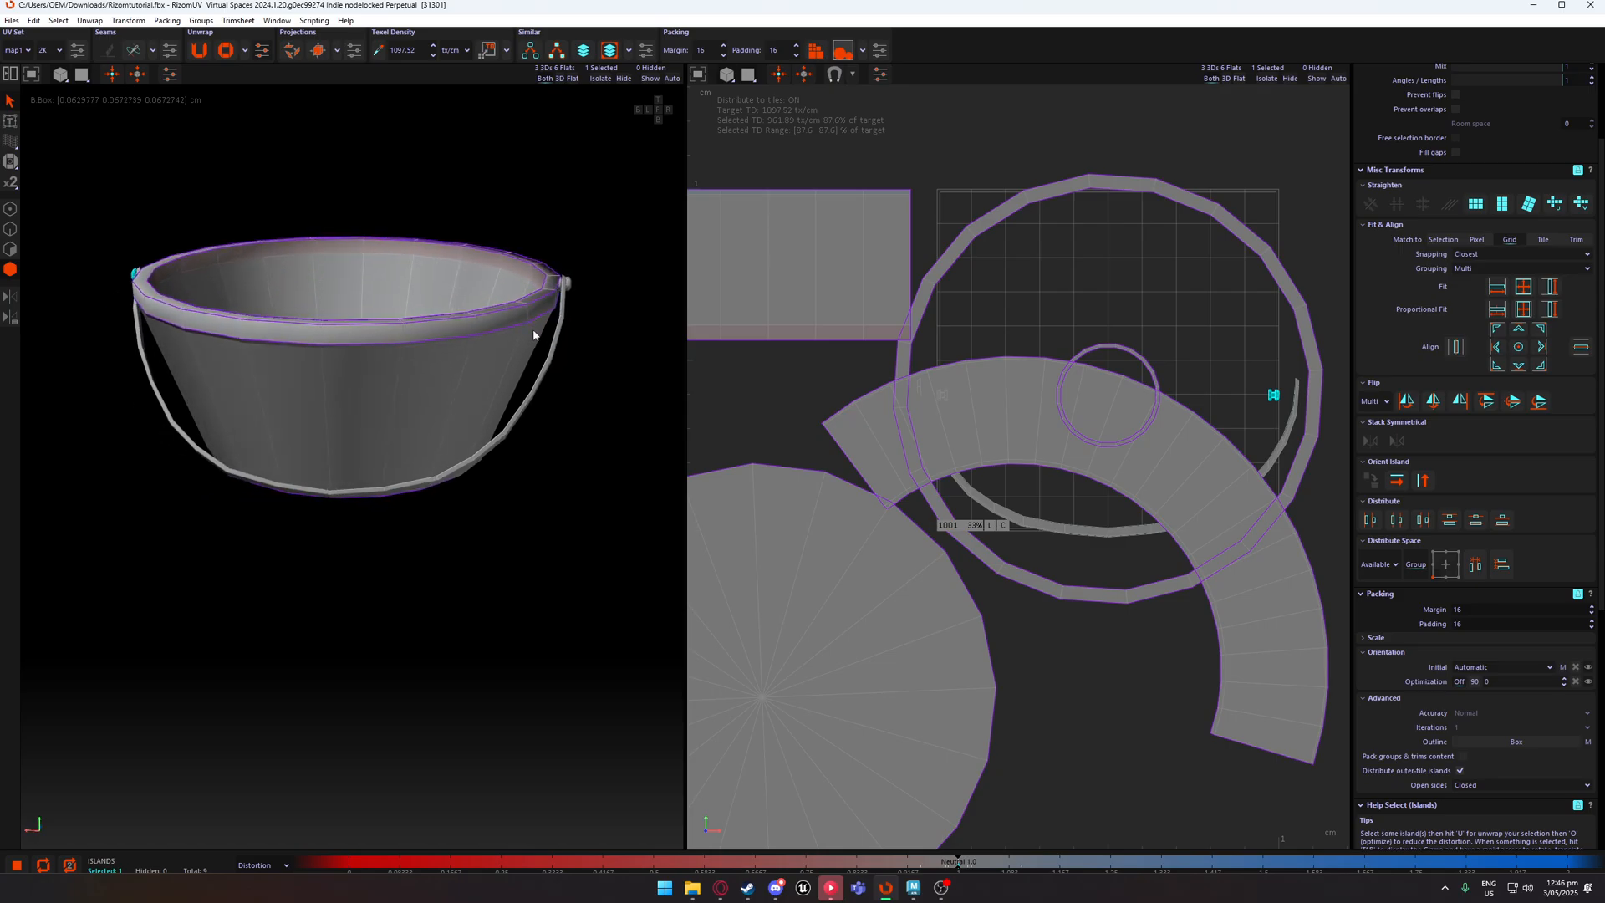
{"action": "left_click_drag", "start_coordinate": [489, 259], "coordinate": [391, 279], "text": "alt"}
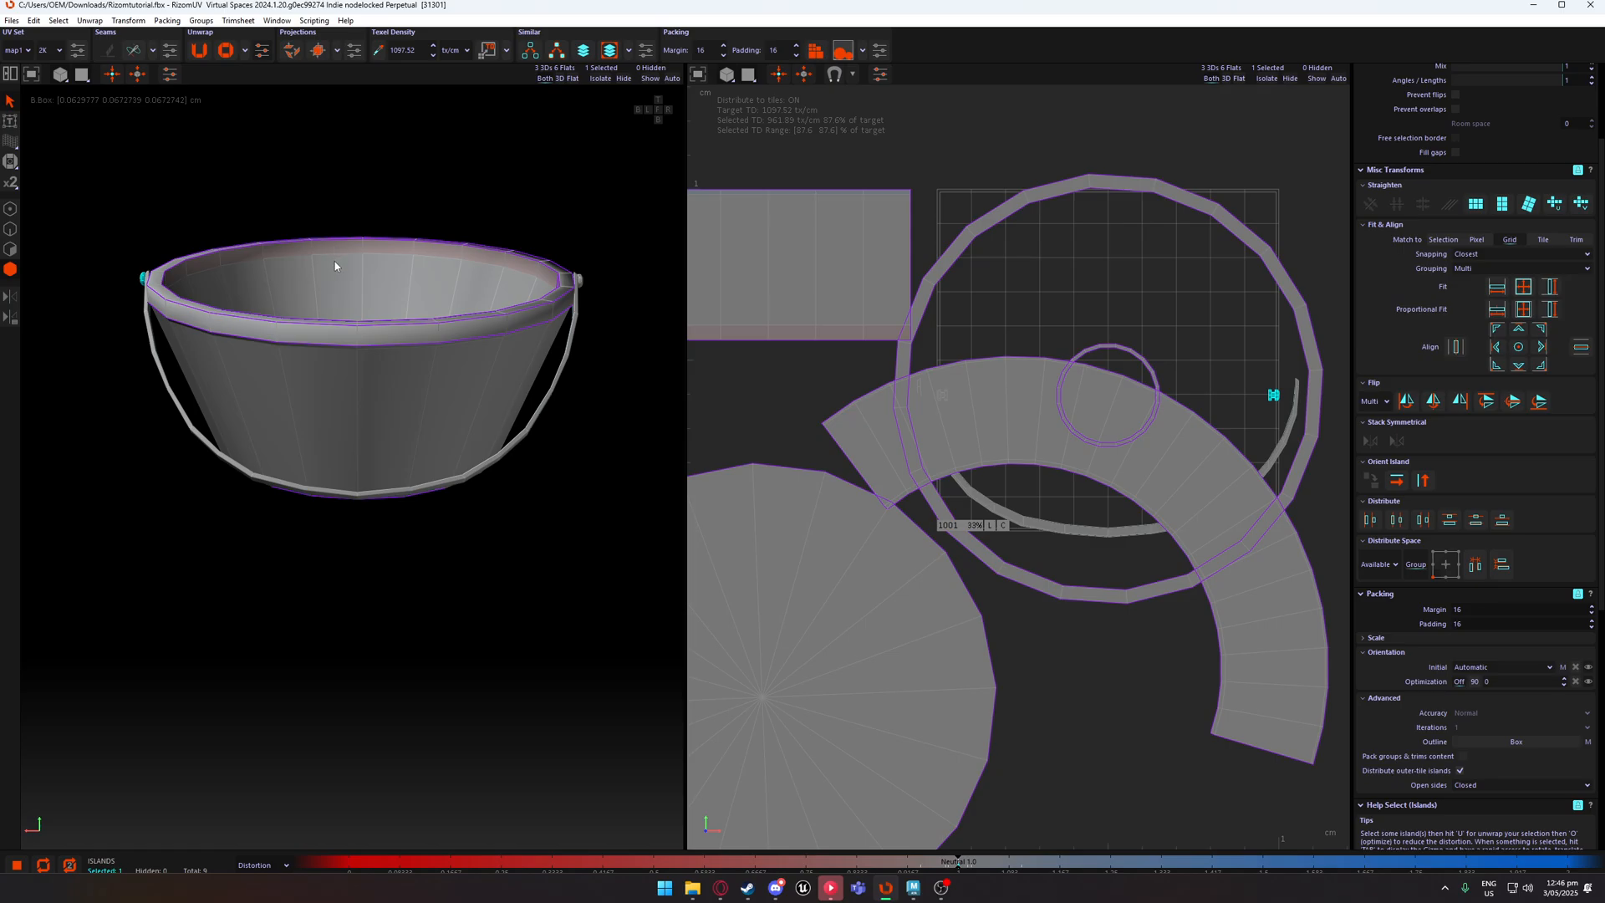
Extend the selection to the similar knob island on the opposite side of the bucket and inspect the first knob.
{"action": "left_click", "coordinate": [531, 52]}
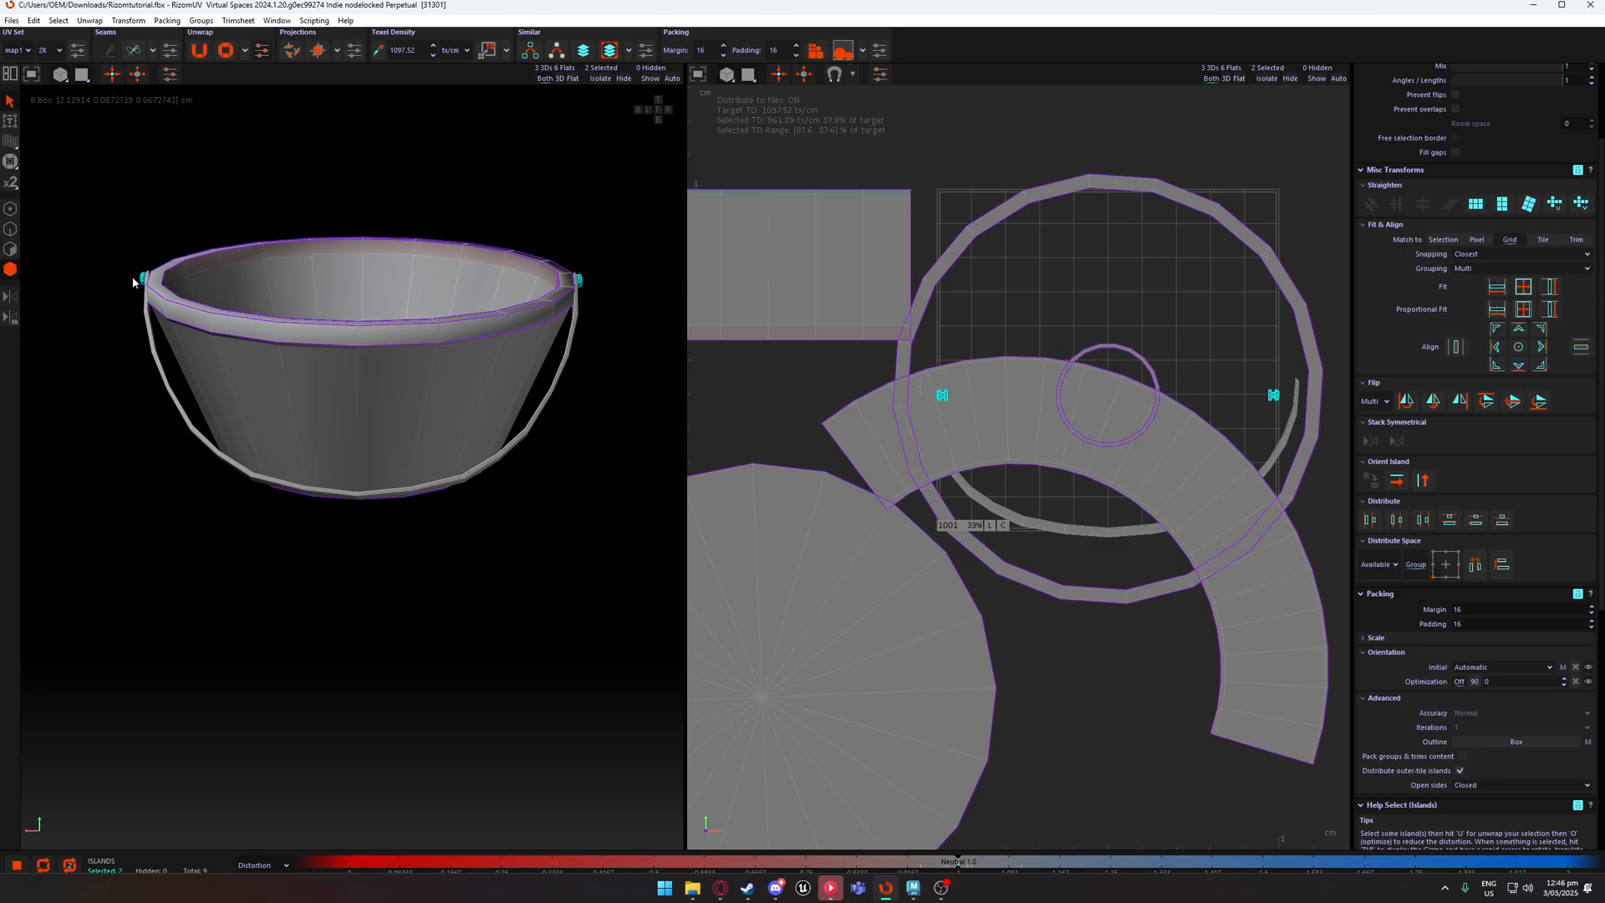
{"action": "middle_click_drag", "start_coordinate": [134, 282], "coordinate": [511, 372]}
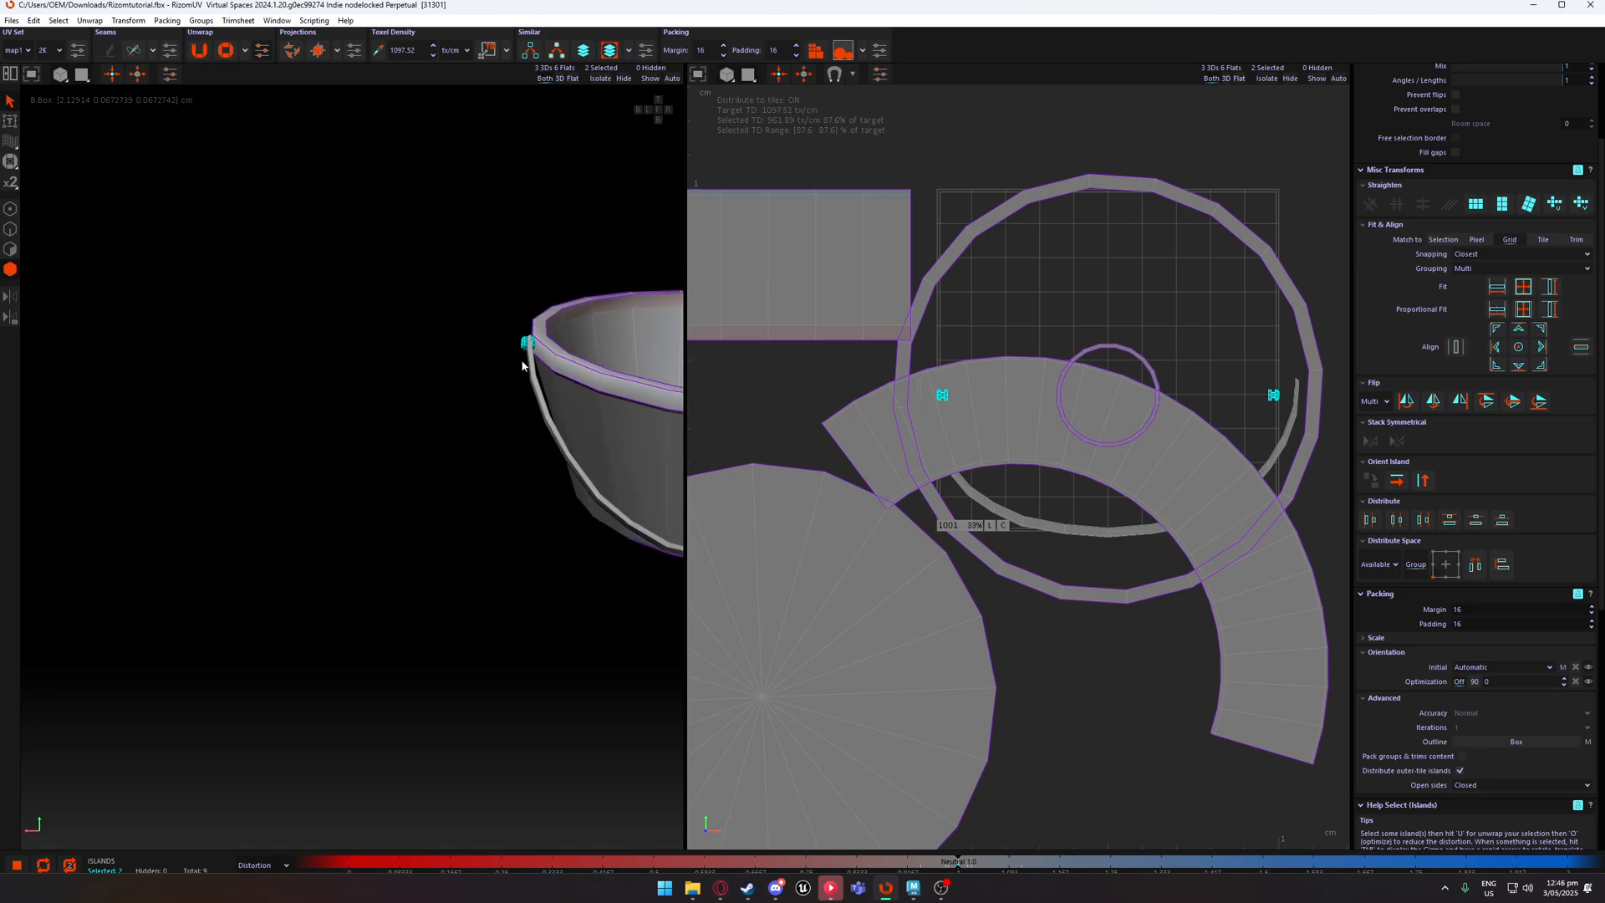
{"action": "key", "text": "f"}
{"action": "middle_click_drag", "start_coordinate": [309, 328], "coordinate": [449, 359]}
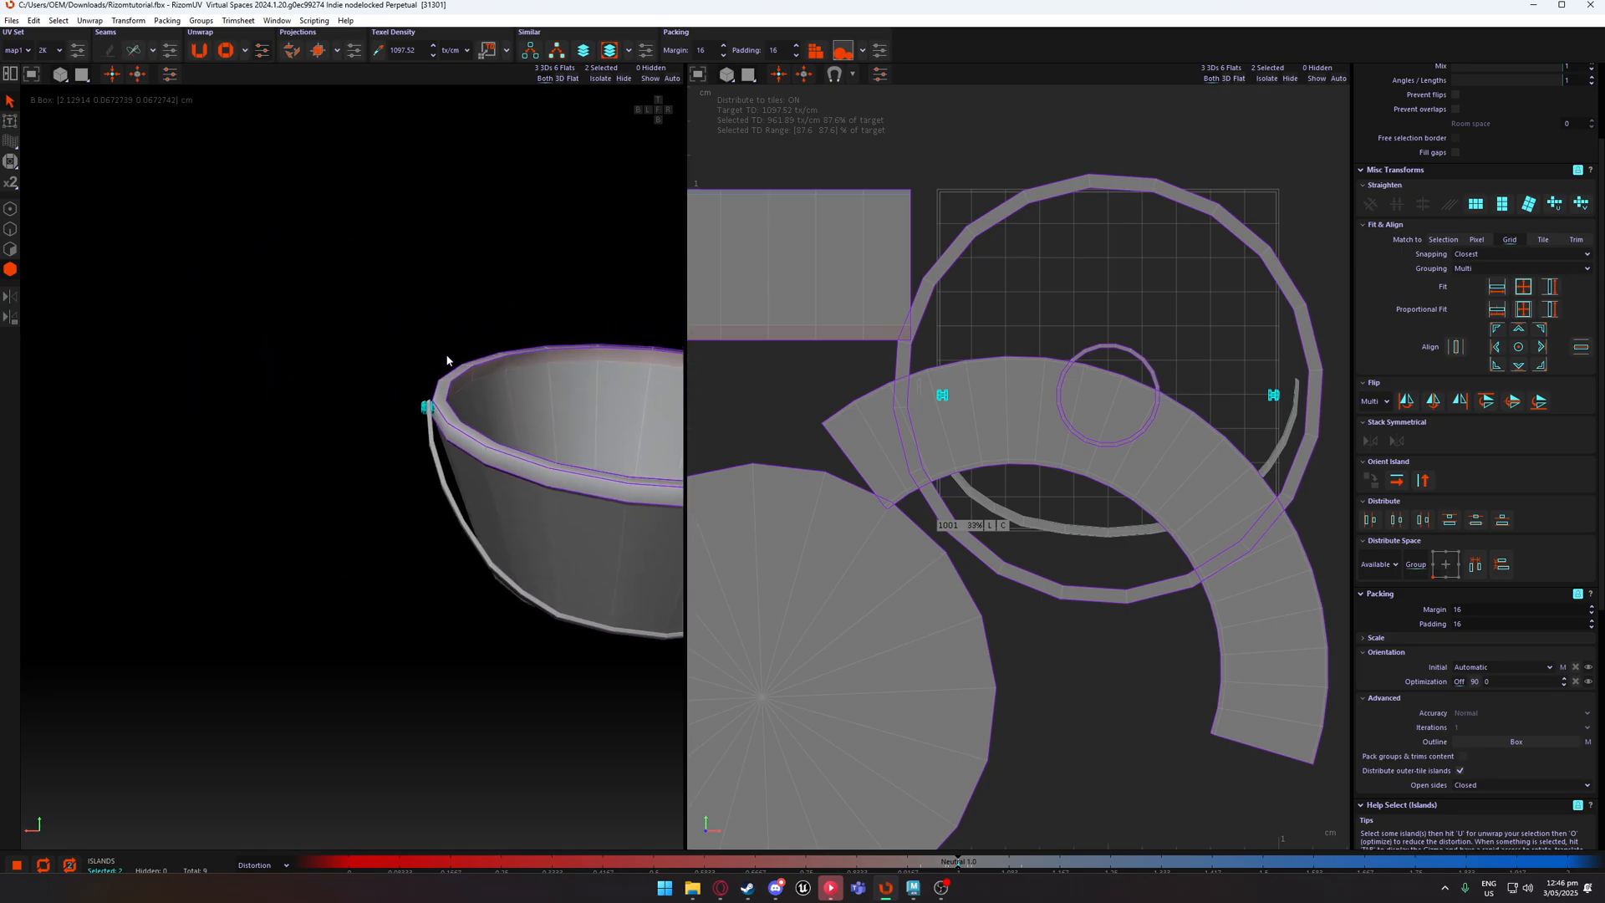
Cut the edge loops around one handle rivet to separate its inner and outer heads from the connecting shaft.
{"action": "key", "text": "f"}
{"action": "middle_click_drag", "start_coordinate": [255, 469], "coordinate": [471, 423]}
{"action": "scroll", "coordinate": [458, 380], "scroll_direction": "up", "scroll_amount": 8}
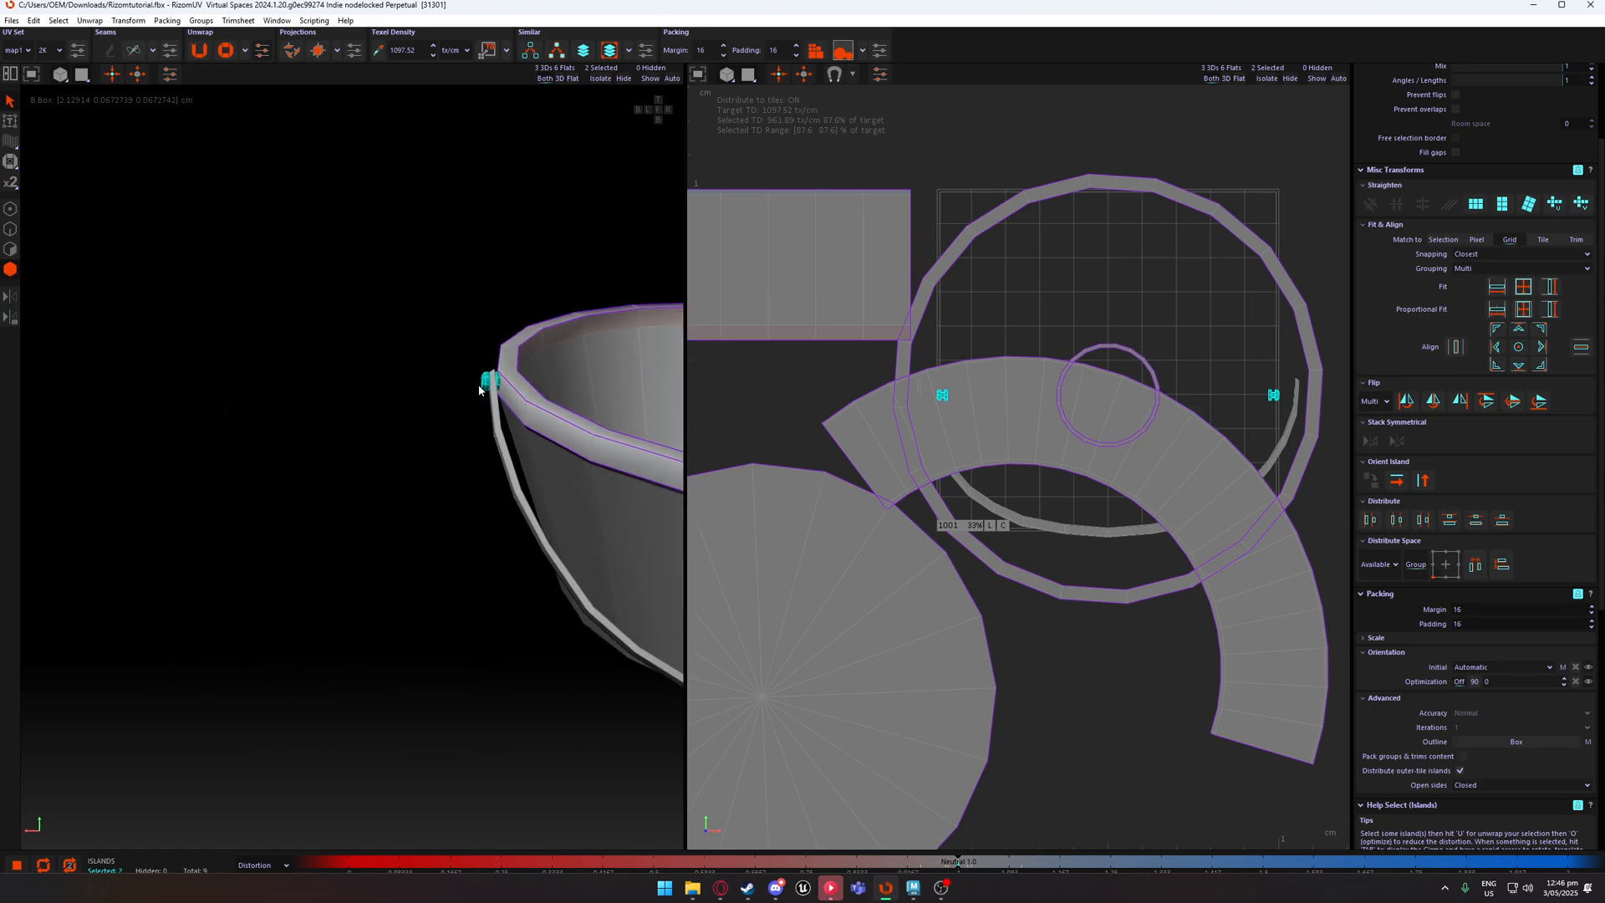
{"action": "middle_click_drag", "start_coordinate": [643, 423], "coordinate": [482, 383]}
{"action": "scroll", "coordinate": [470, 364], "scroll_direction": "up", "scroll_amount": 2}
{"action": "scroll", "coordinate": [419, 337], "scroll_direction": "up", "scroll_amount": 3}
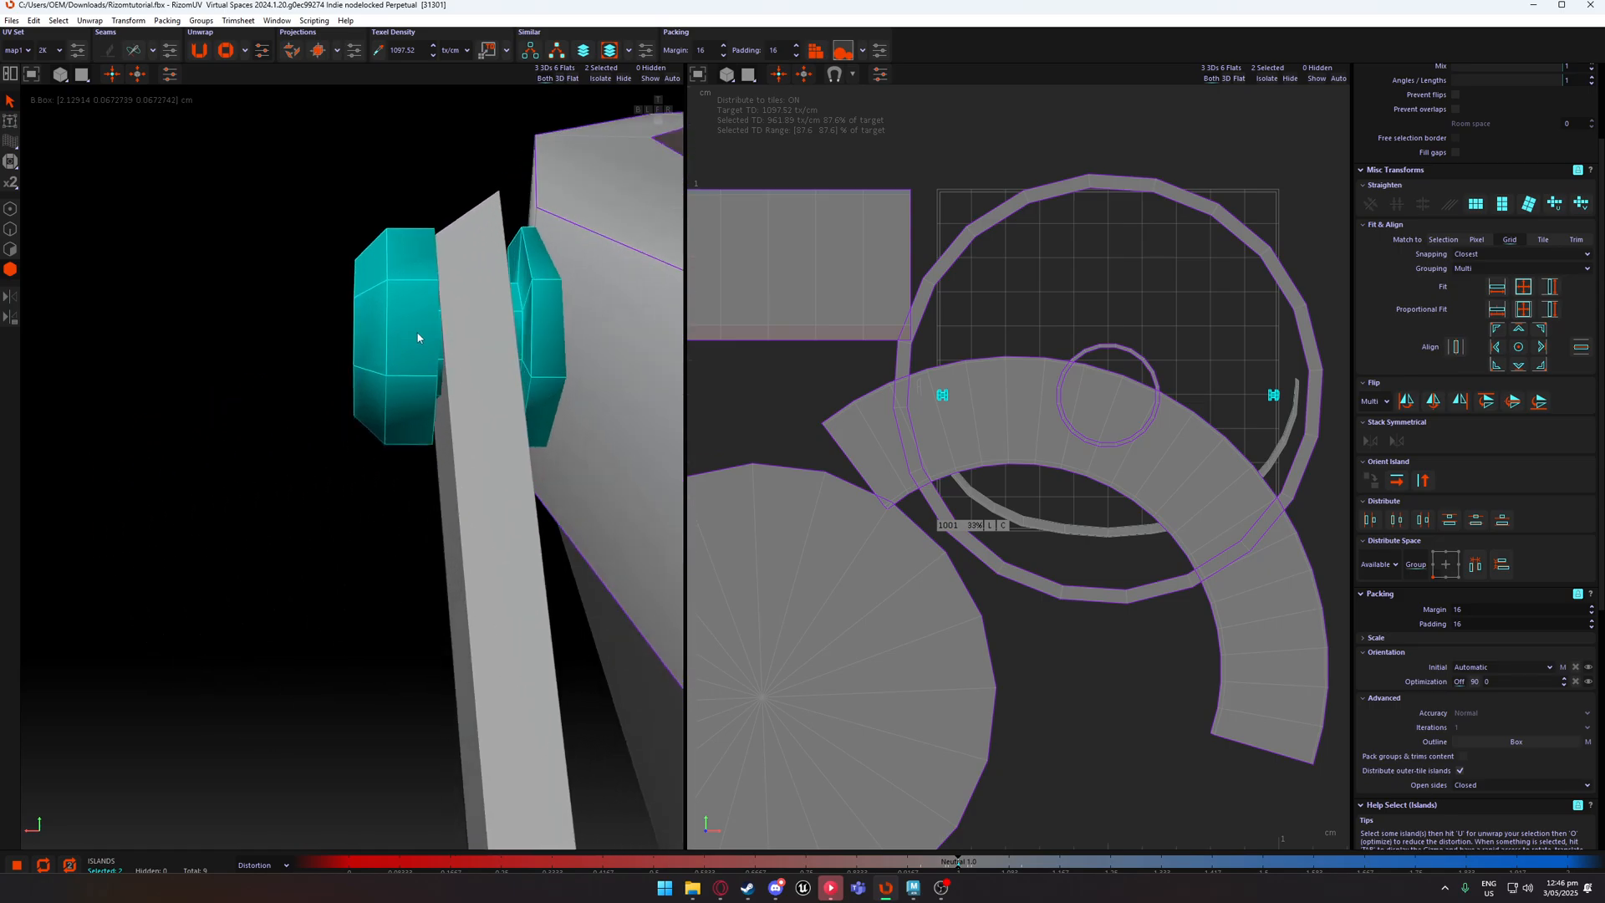
{"action": "key", "text": "F2"}
{"action": "left_click_drag", "start_coordinate": [434, 341], "coordinate": [417, 312], "text": "alt"}
{"action": "double_click", "coordinate": [539, 332]}
{"action": "key", "text": "c"}
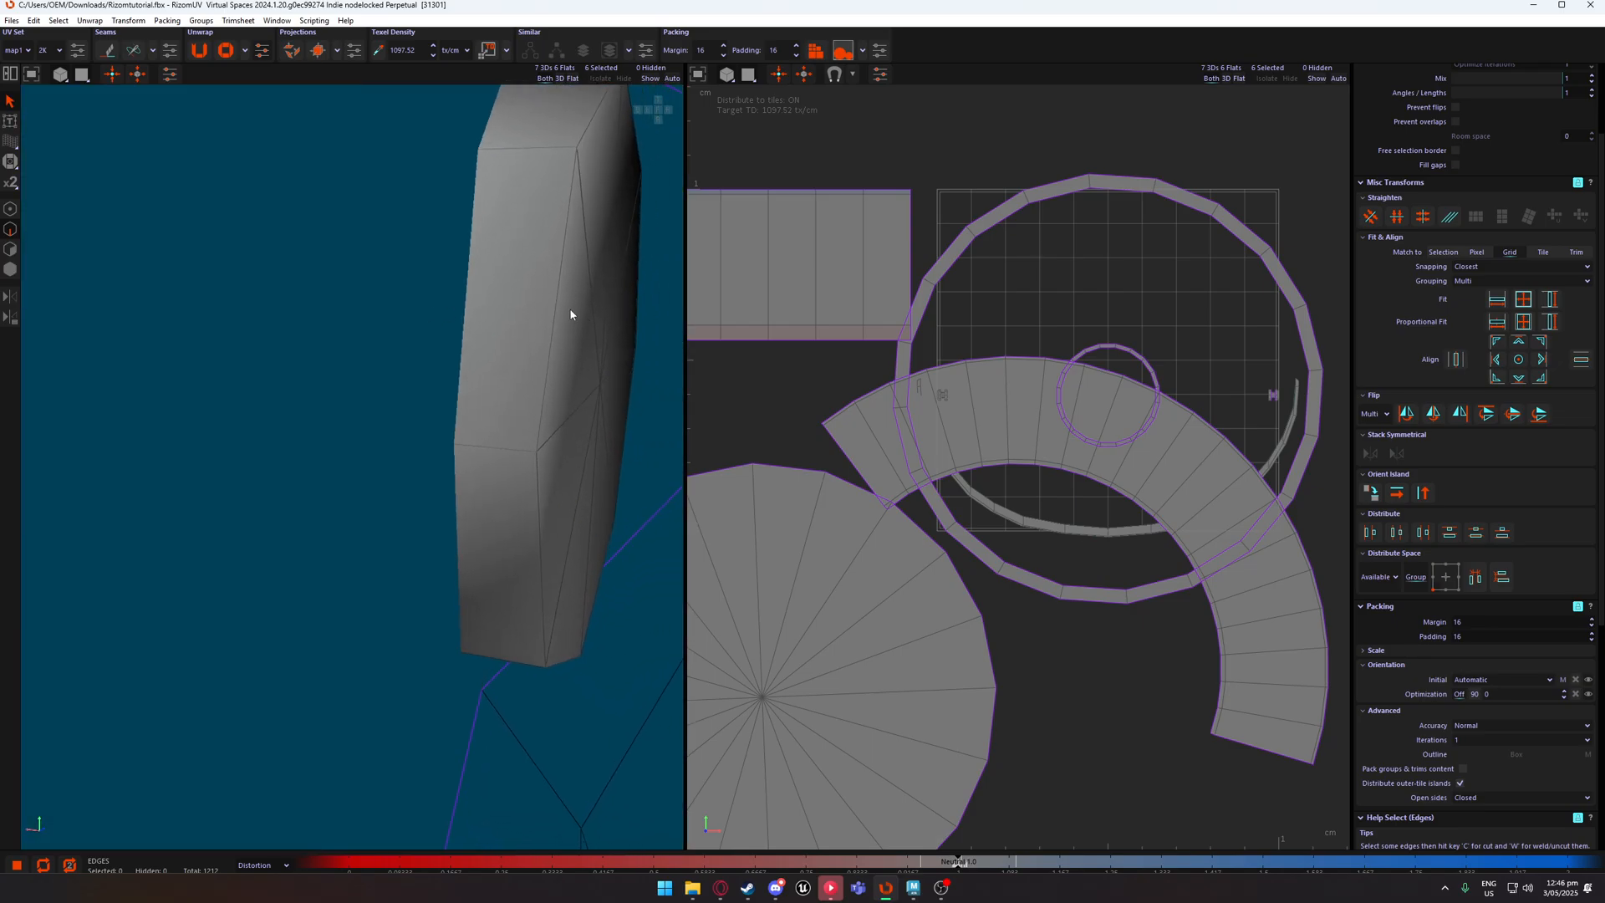
{"action": "mouse_move", "coordinate": [555, 312]}
{"action": "left_mouse_down", "text": "alt"}
{"action": "mouse_move", "coordinate": [560, 339]}
{"action": "mouse_move", "coordinate": [566, 284]}
{"action": "left_mouse_up", "text": "alt"}
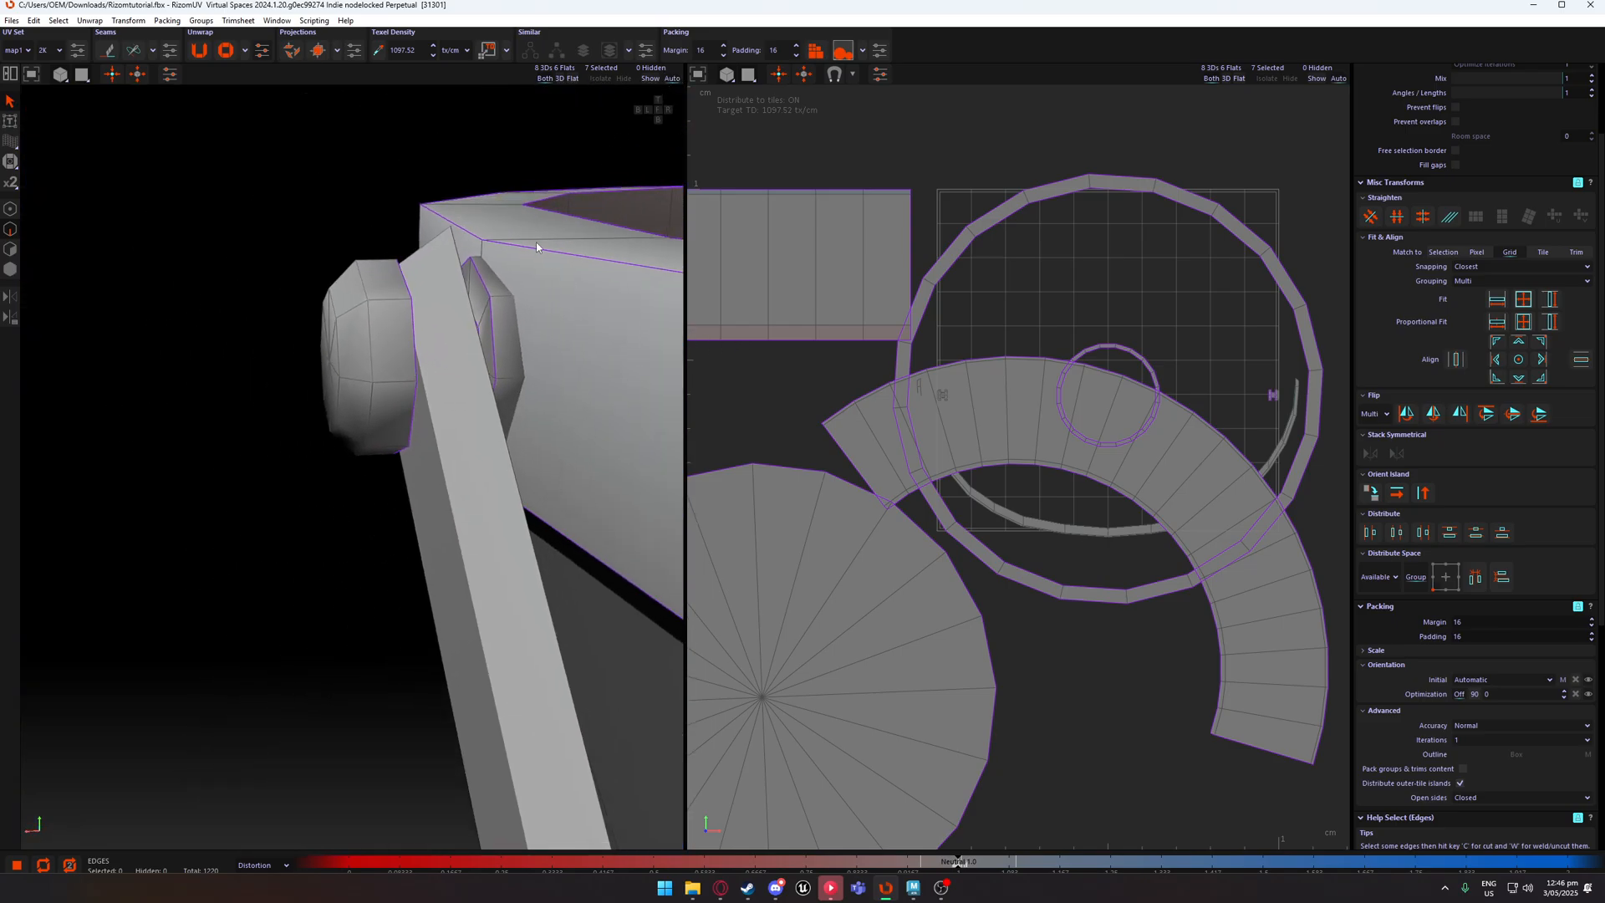
Isolate the rivet's separated pieces and examine where each one still needs a seam.
{"action": "key", "text": "i"}
{"action": "left_click", "coordinate": [369, 315]}
{"action": "left_click_drag", "start_coordinate": [369, 316], "coordinate": [448, 336], "text": "alt"}
{"action": "key", "text": "i"}
{"action": "left_click_drag", "start_coordinate": [321, 458], "coordinate": [167, 449], "text": "alt"}
{"action": "left_click_drag", "start_coordinate": [350, 392], "coordinate": [474, 392], "text": "alt"}
{"action": "left_click", "coordinate": [422, 369]}
{"action": "key", "text": "i"}
{"action": "key", "text": "y"}
{"action": "scroll", "coordinate": [459, 375], "scroll_direction": "down", "scroll_amount": 3}
{"action": "key", "text": "i"}
{"action": "key", "text": "i"}
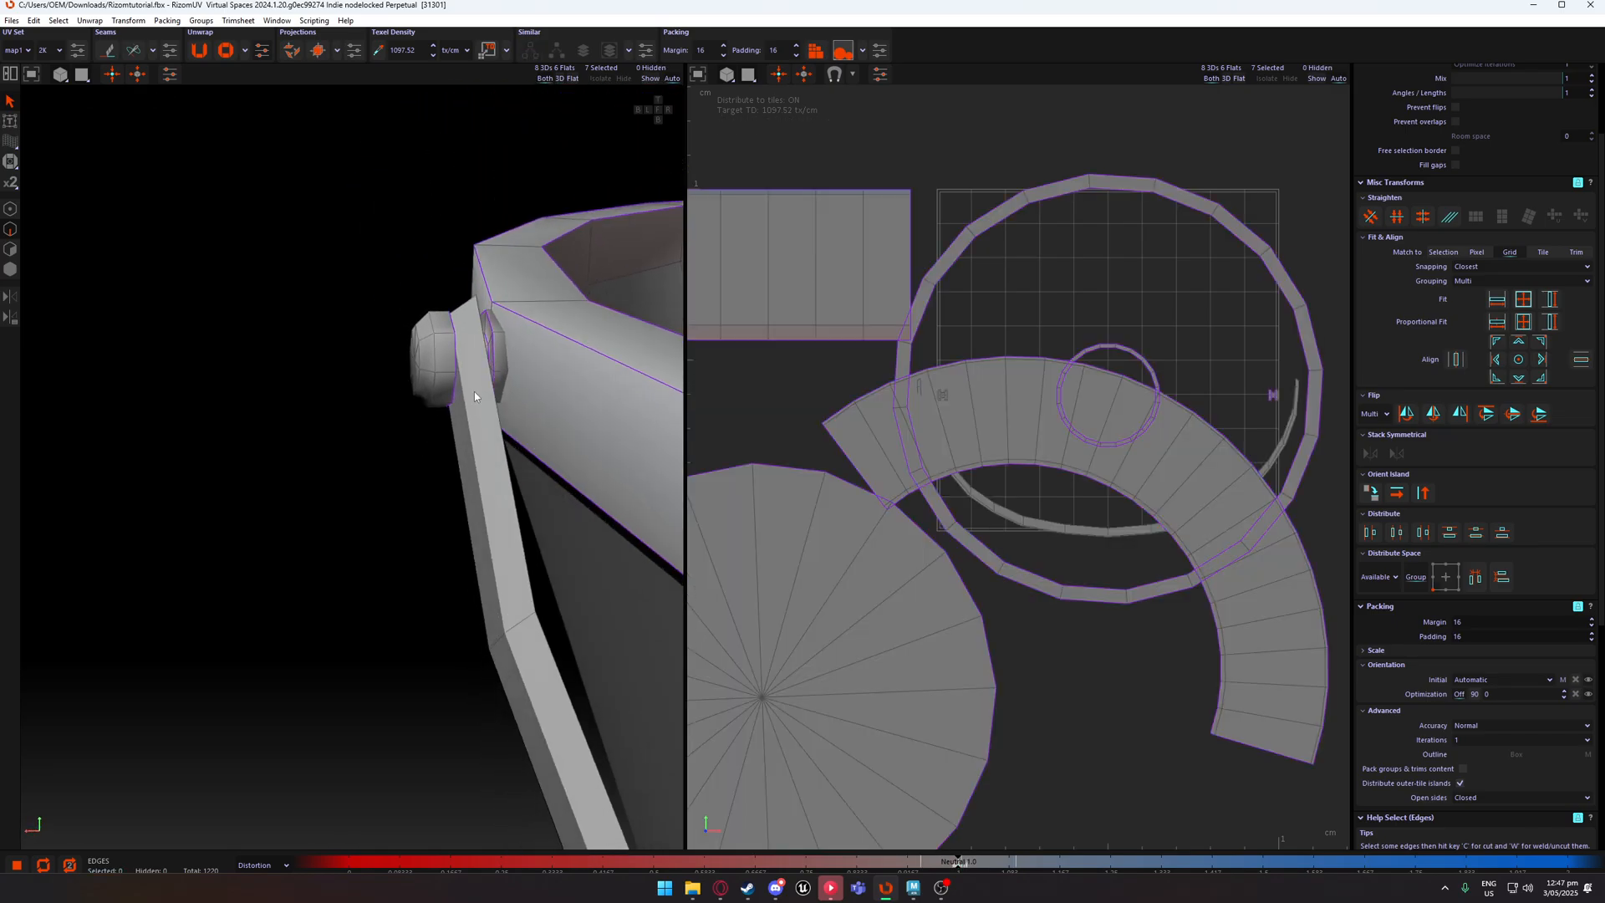
Isolate the inner rivet head's side band and cut one seam across its width.
{"action": "key", "text": "i"}
{"action": "left_click_drag", "start_coordinate": [319, 448], "coordinate": [353, 511], "text": "alt"}
{"action": "left_click", "coordinate": [352, 508]}
{"action": "key", "text": "i"}
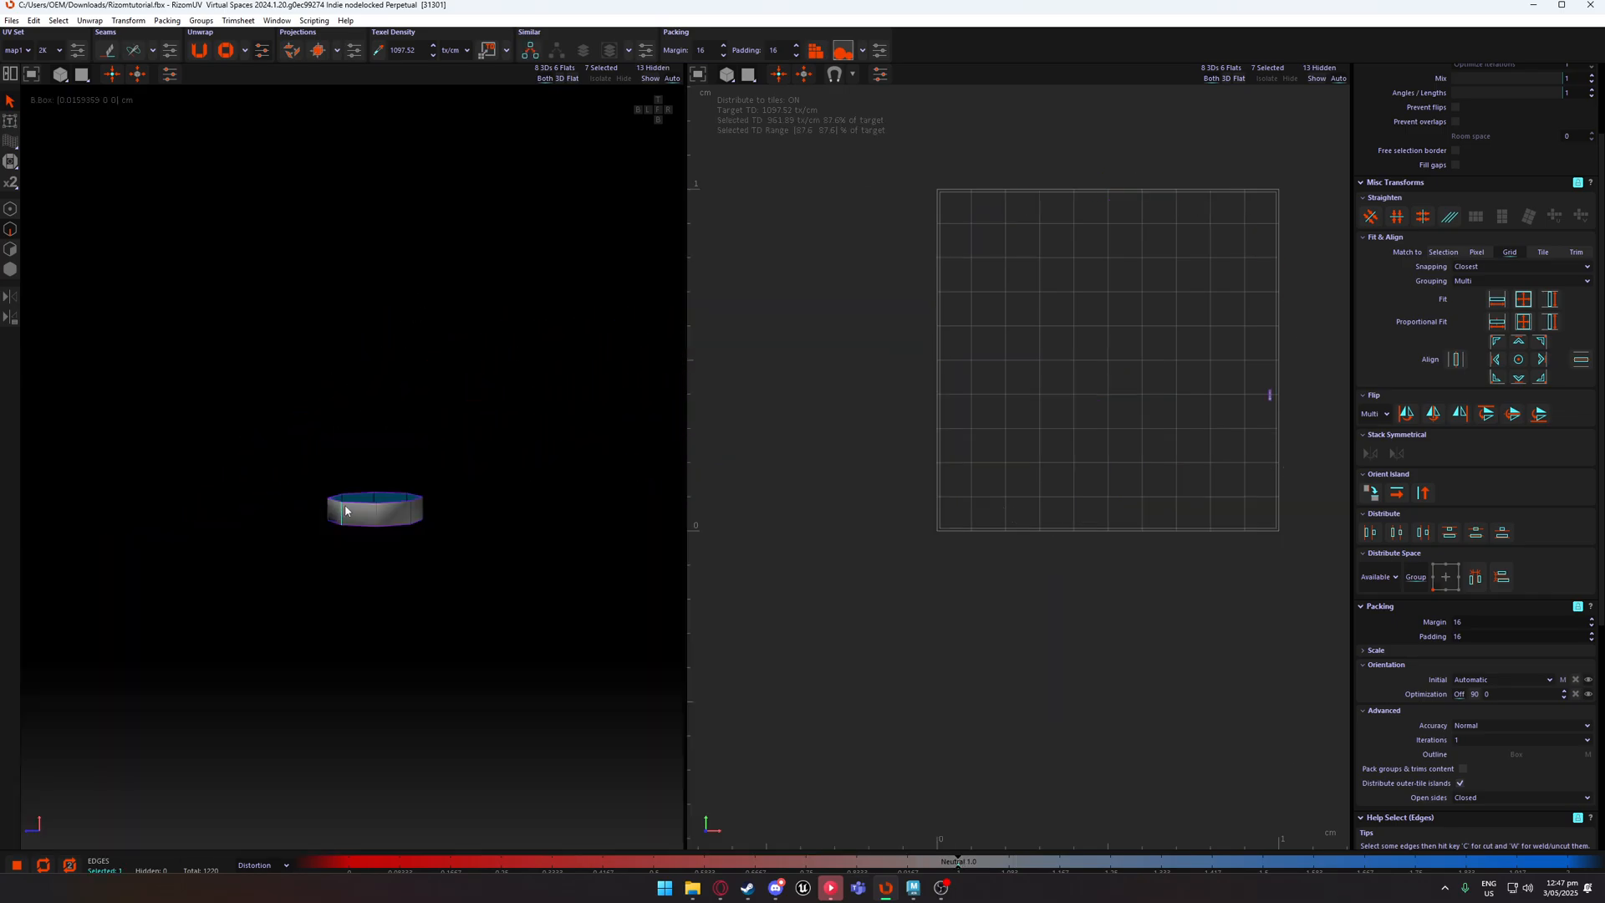
{"action": "left_click", "coordinate": [373, 385]}
{"action": "key", "text": "shift+h"}
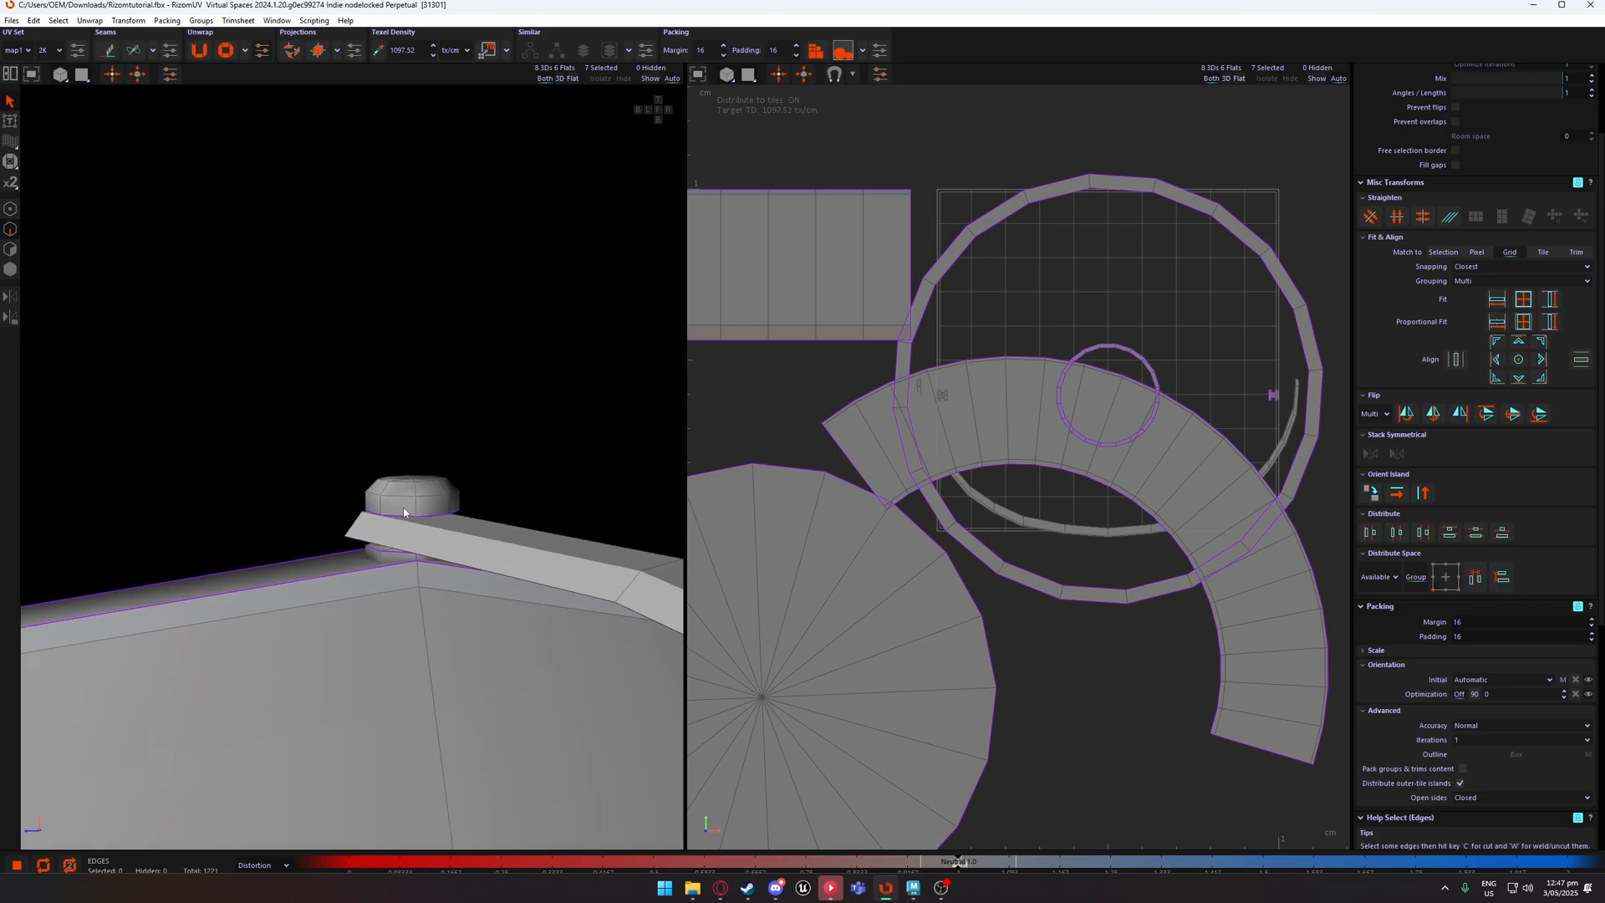
Isolate the outer rivet head and cut the loop around its cap plus one seam down its side band.
{"action": "left_click_drag", "start_coordinate": [415, 513], "coordinate": [411, 541], "text": "alt"}
{"action": "left_click", "coordinate": [417, 483]}
{"action": "key", "text": "i"}
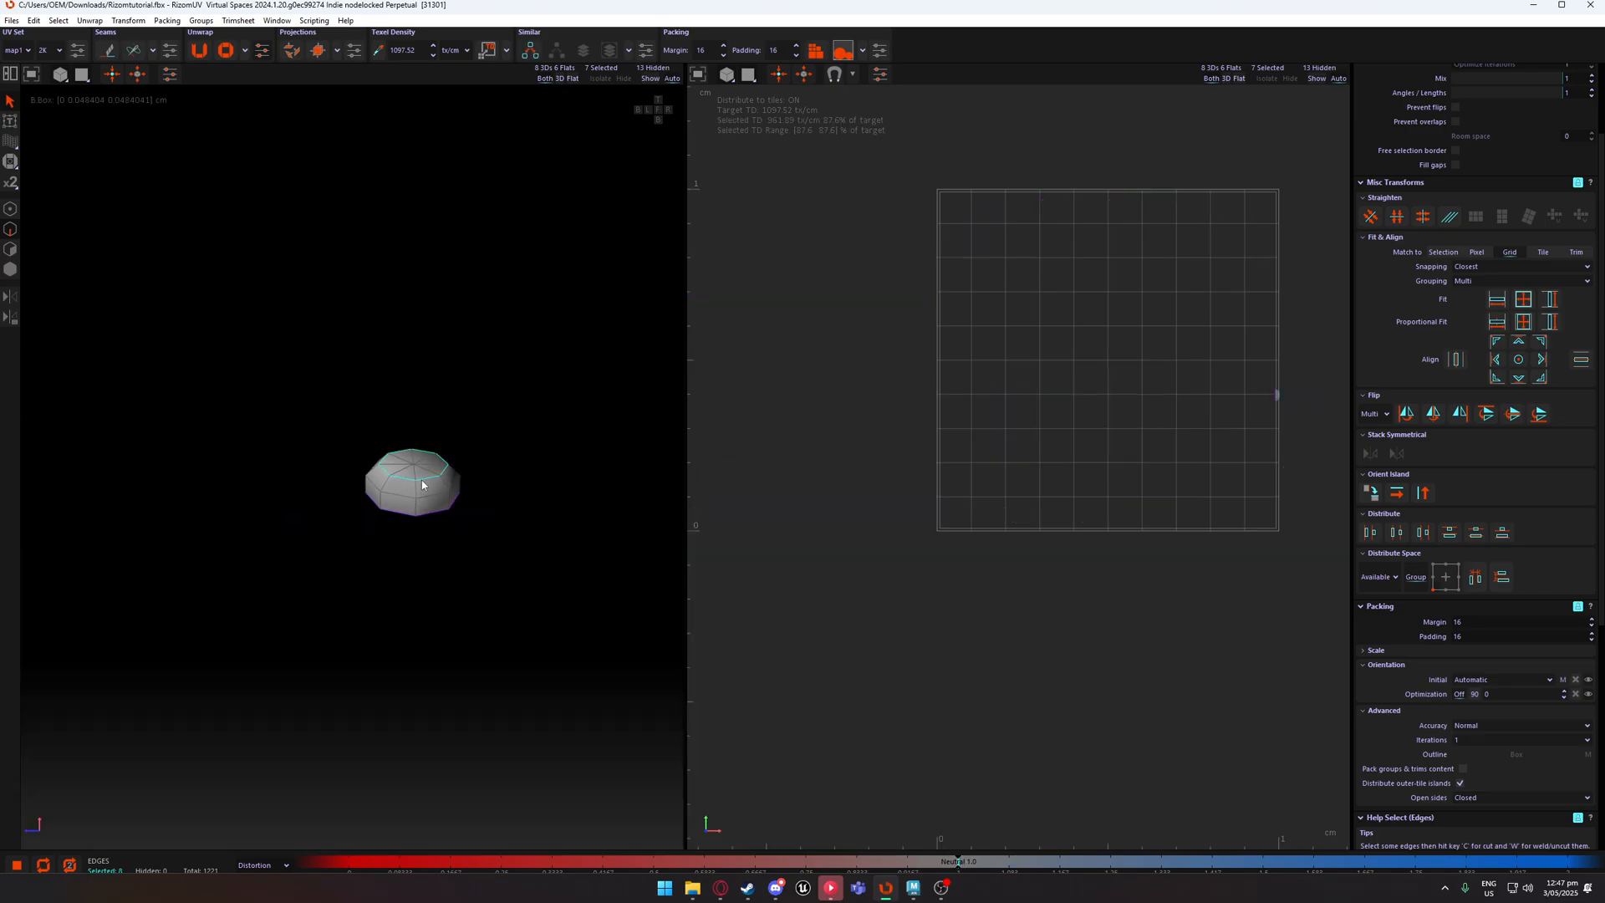
{"action": "left_click", "coordinate": [422, 497]}
{"action": "left_click", "coordinate": [415, 512], "text": "shift"}
{"action": "left_click", "coordinate": [502, 480]}
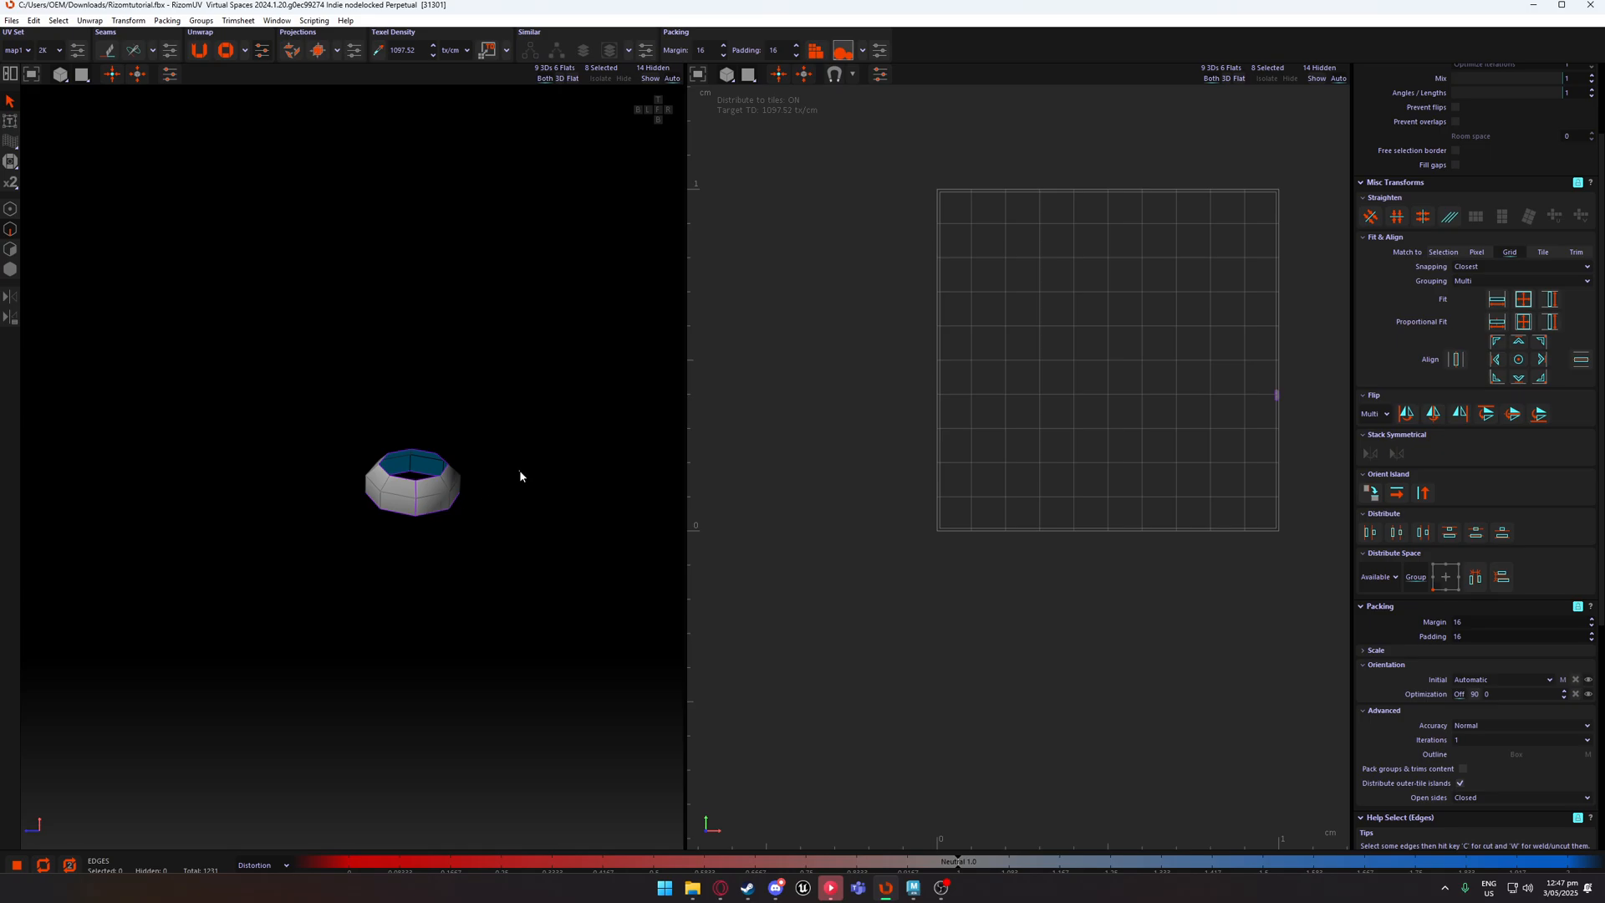
{"action": "key", "text": "shift+h"}
Isolate the rivet's connecting shaft and cut one seam along its length.
{"action": "left_click_drag", "start_coordinate": [485, 473], "coordinate": [443, 409], "text": "alt"}
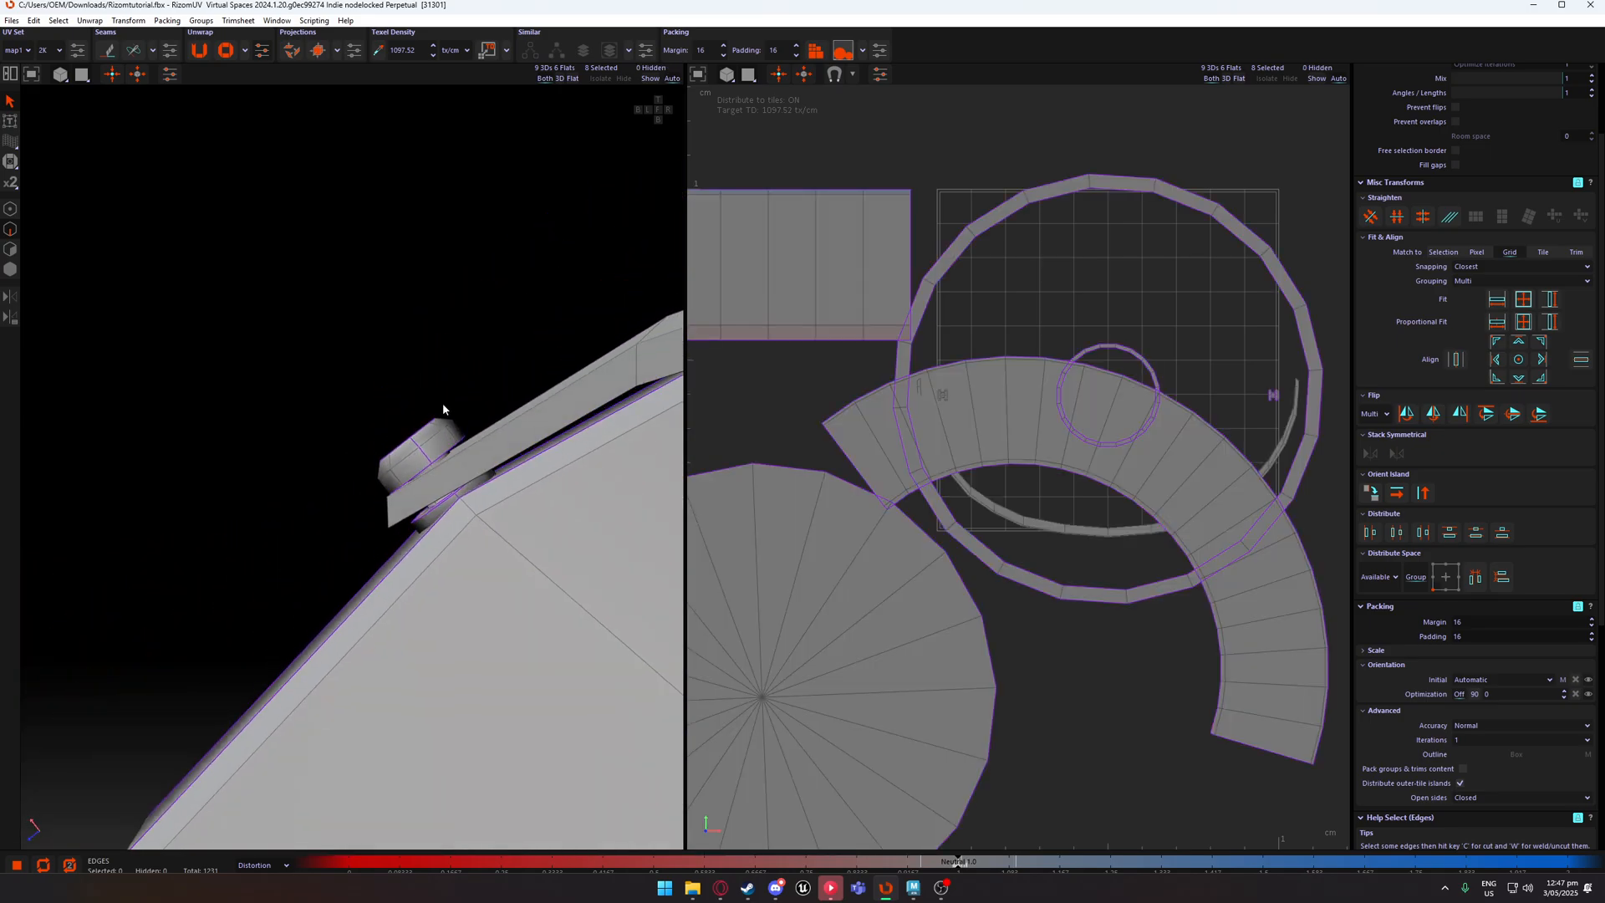
{"action": "left_click", "coordinate": [433, 509]}
{"action": "key", "text": "i"}
{"action": "left_click", "coordinate": [290, 510]}
{"action": "key", "text": "shift+h"}
{"action": "left_click", "coordinate": [436, 508]}
{"action": "key", "text": "i"}
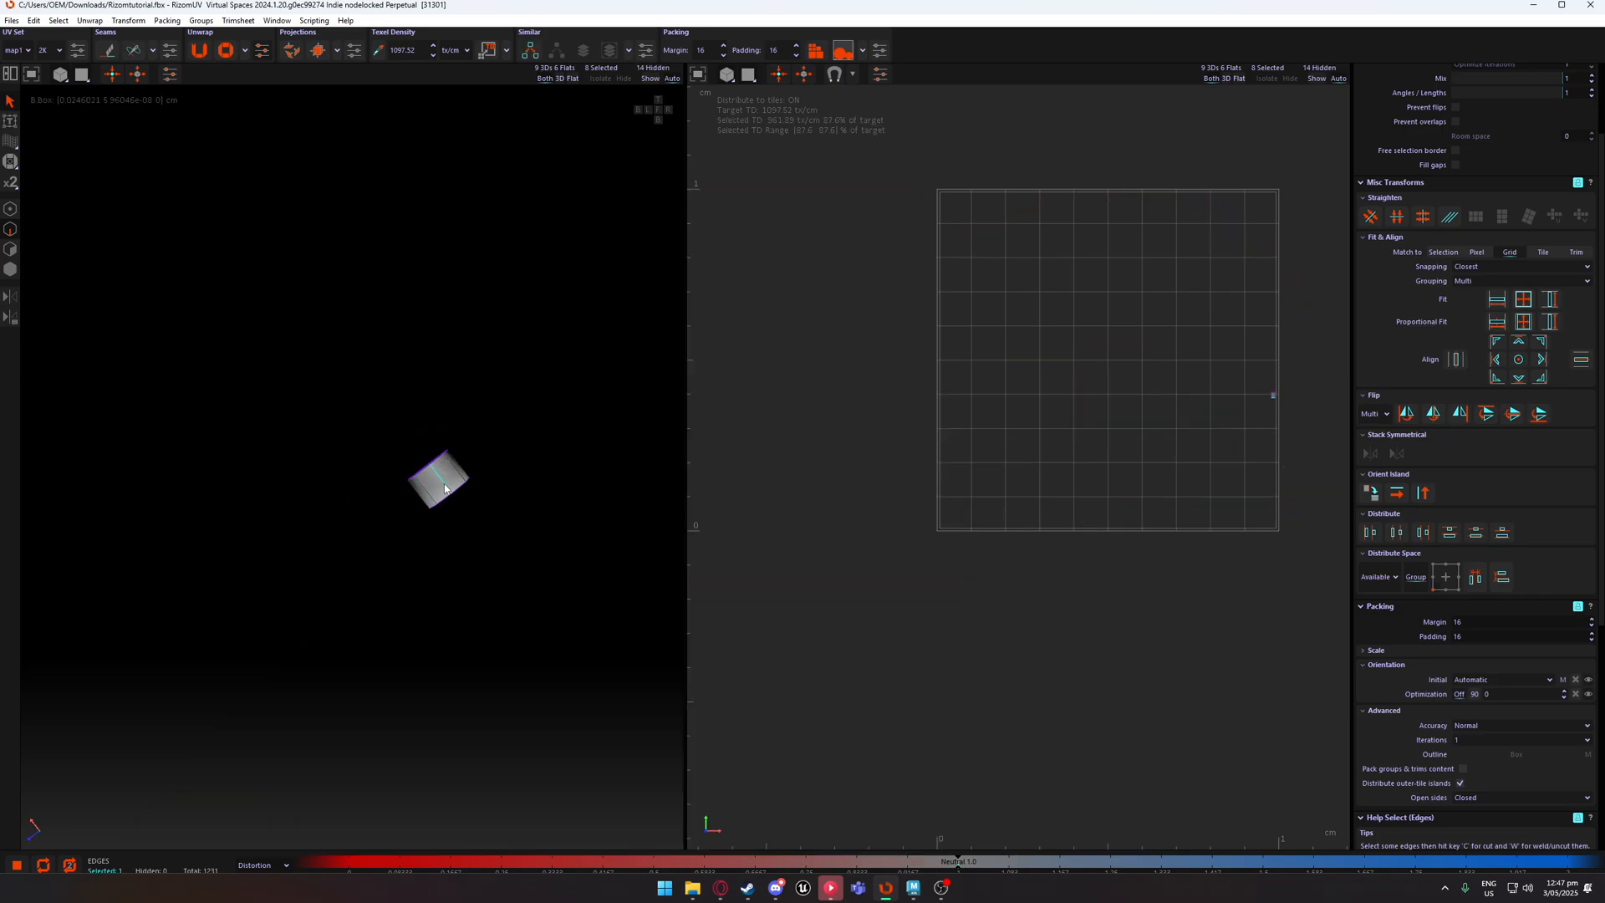
{"action": "left_click", "coordinate": [363, 376]}
{"action": "key", "text": "shift+h"}
{"action": "left_click_drag", "start_coordinate": [362, 380], "coordinate": [324, 608], "text": "alt"}
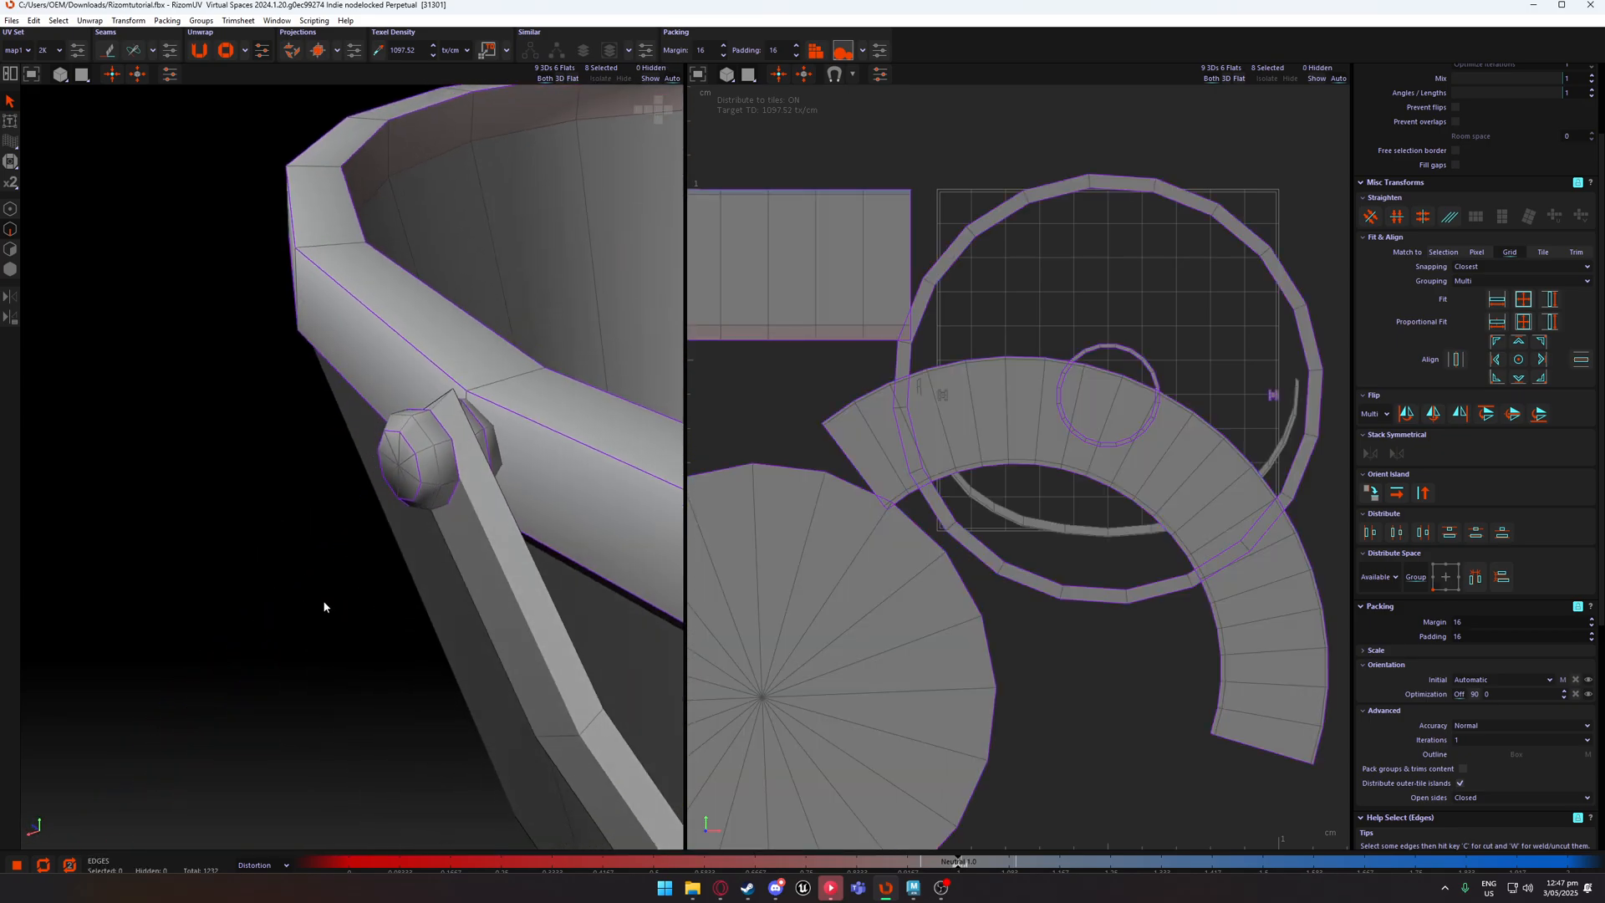
Try to copy the seams between the rivets by selecting islands similar to the outer head's side band and running Update Similar.
{"action": "left_click_drag", "start_coordinate": [378, 473], "coordinate": [422, 448], "text": "alt"}
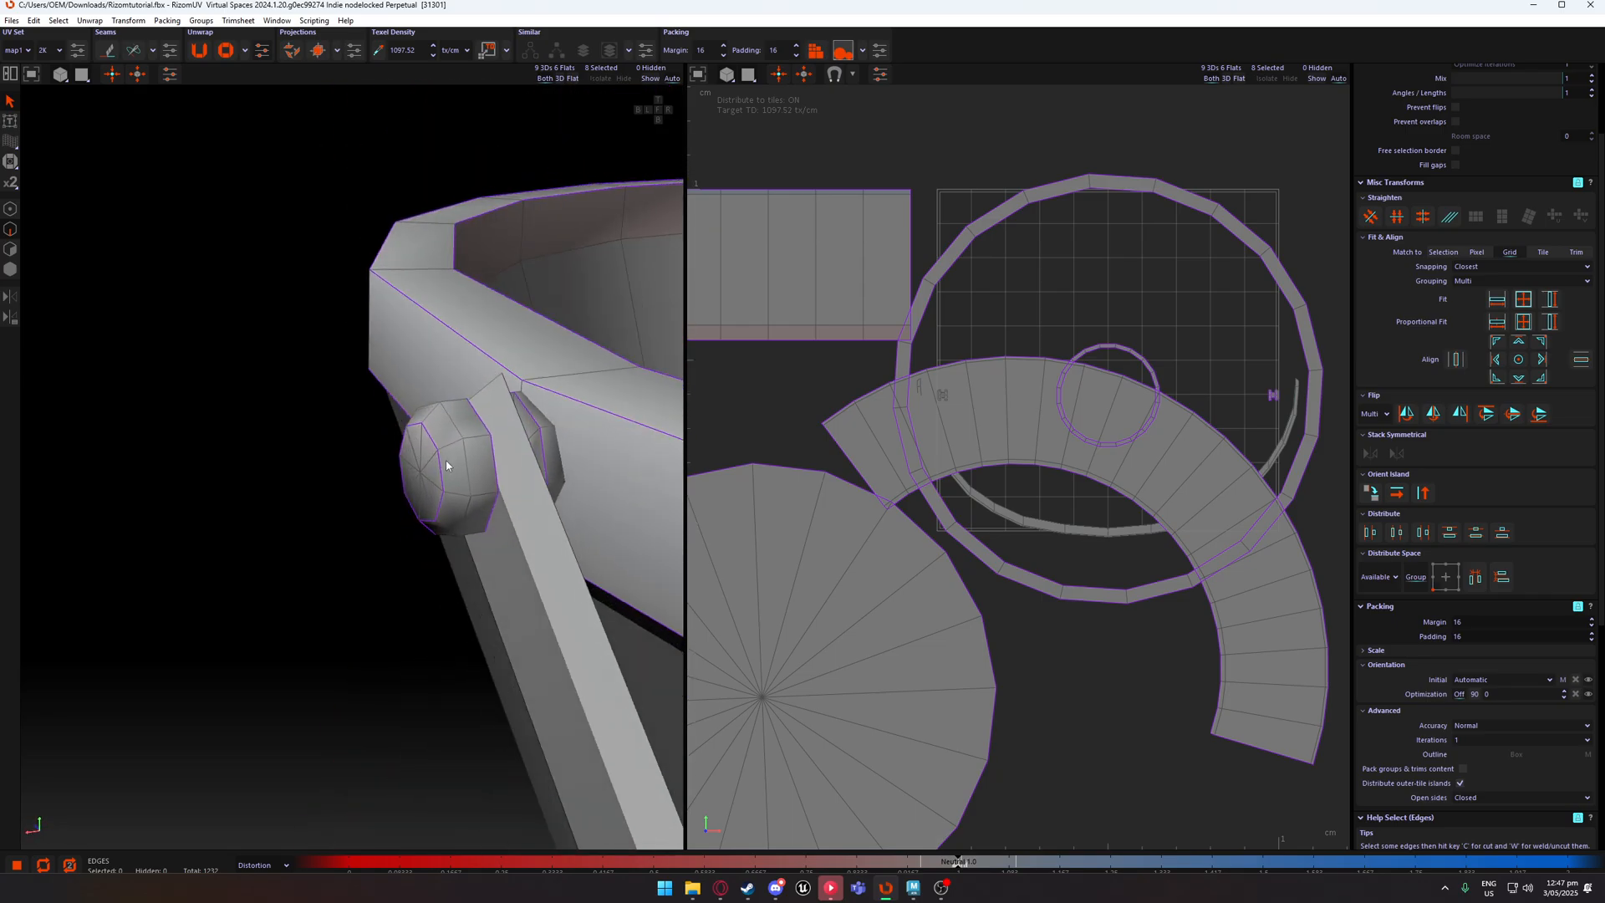
{"action": "key", "text": "F4"}
{"action": "left_click", "coordinate": [445, 461]}
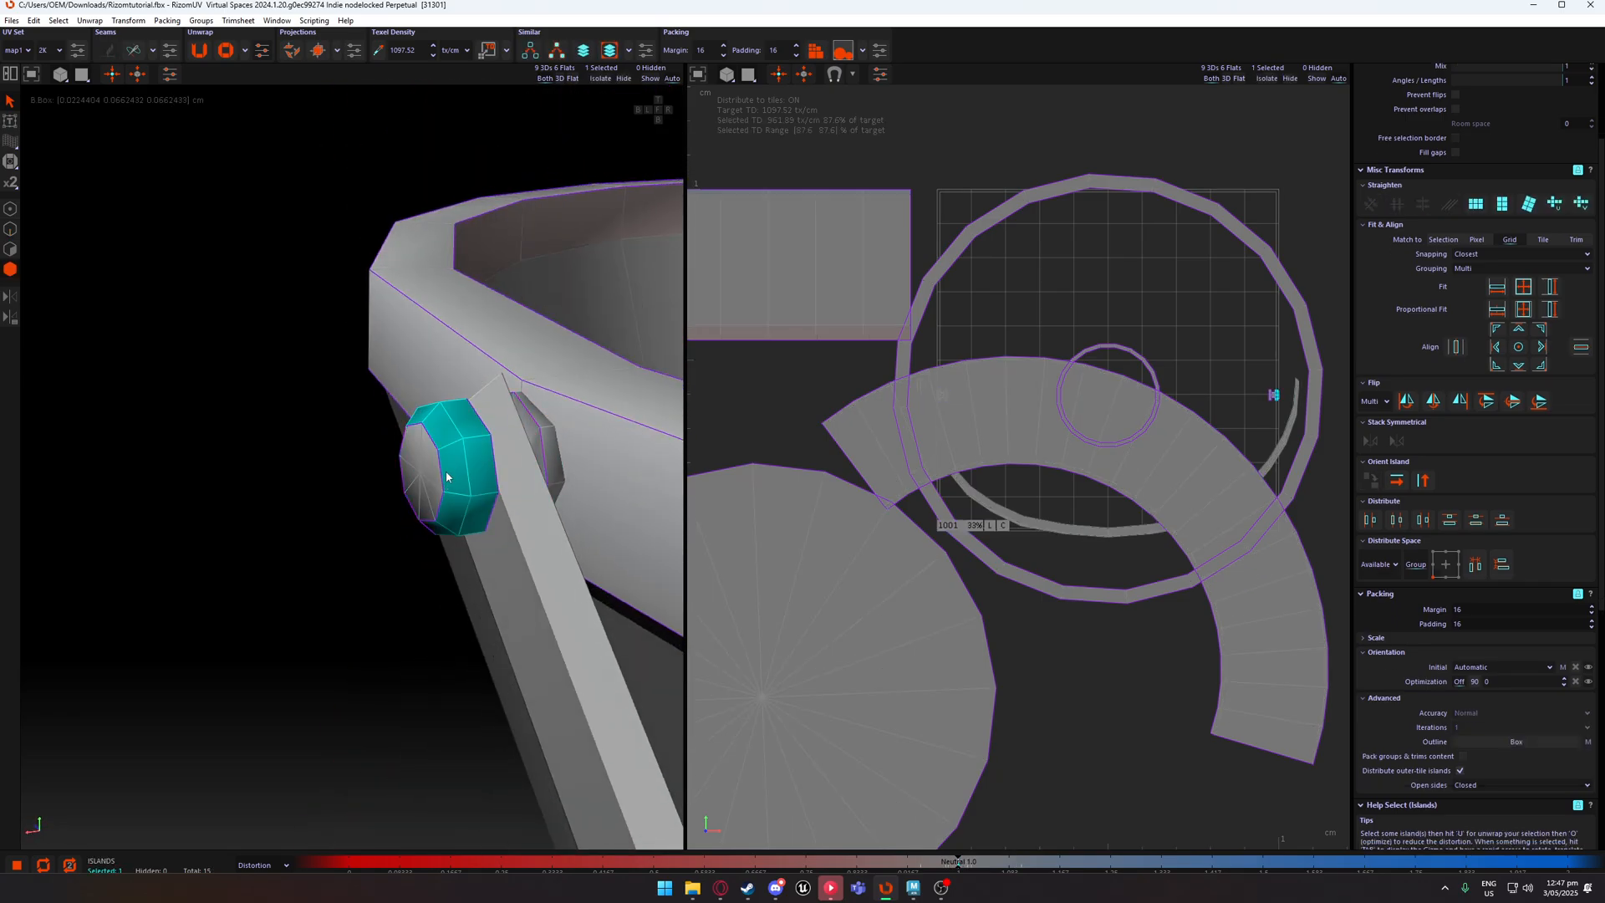
{"action": "left_click_drag", "start_coordinate": [482, 446], "coordinate": [387, 451], "text": "alt"}
{"action": "left_click", "coordinate": [531, 50]}
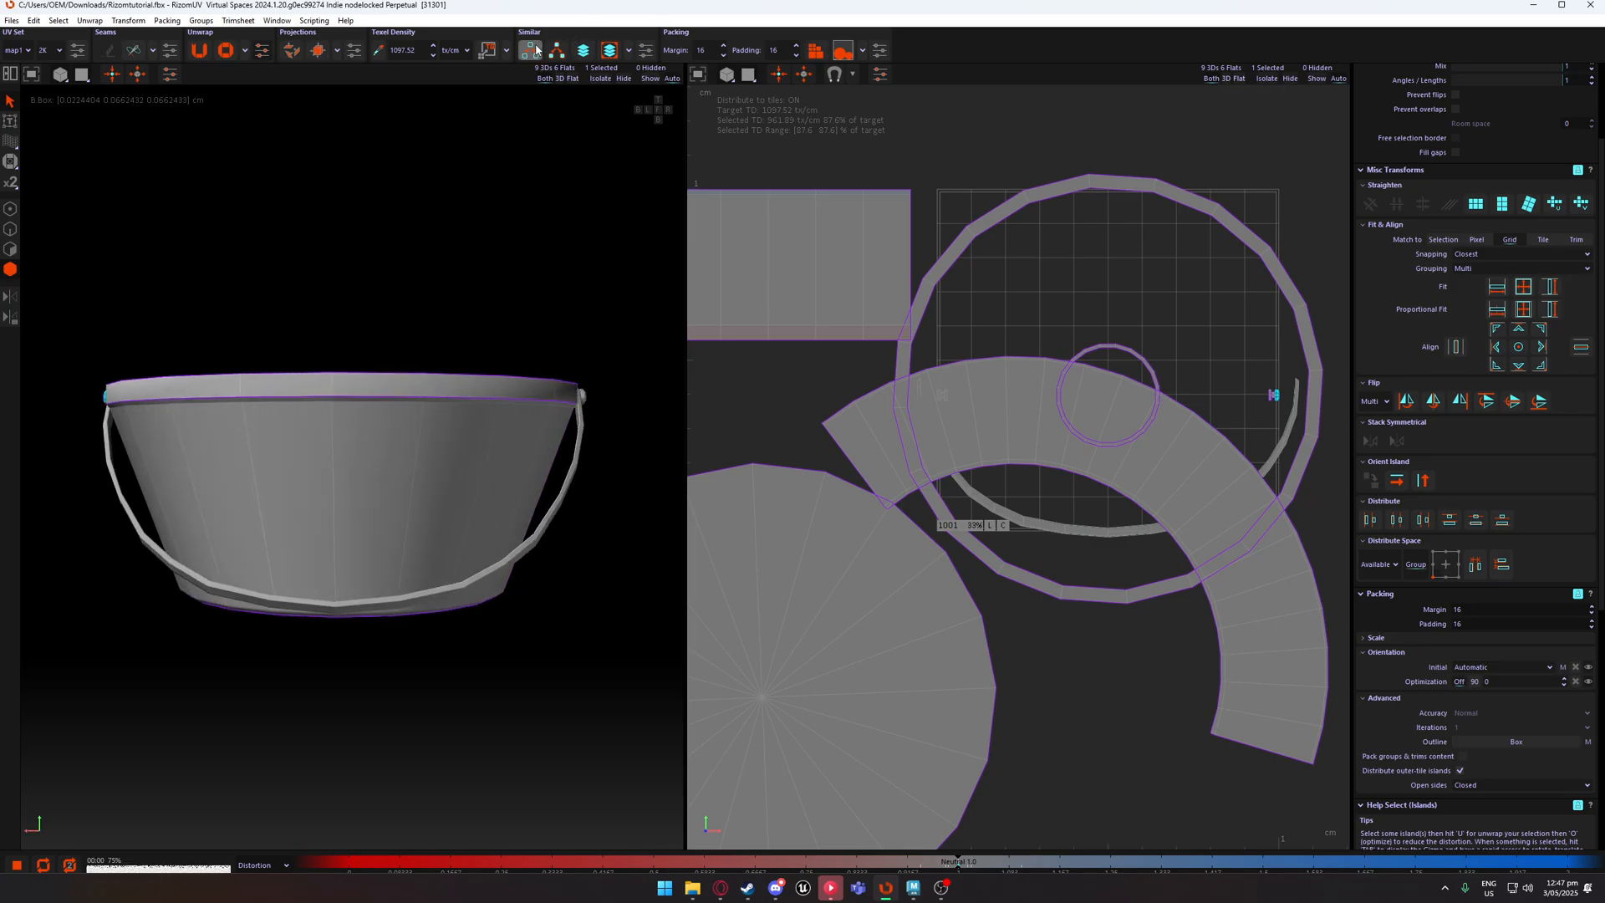
{"action": "left_click_drag", "start_coordinate": [514, 186], "coordinate": [449, 199], "text": "alt"}
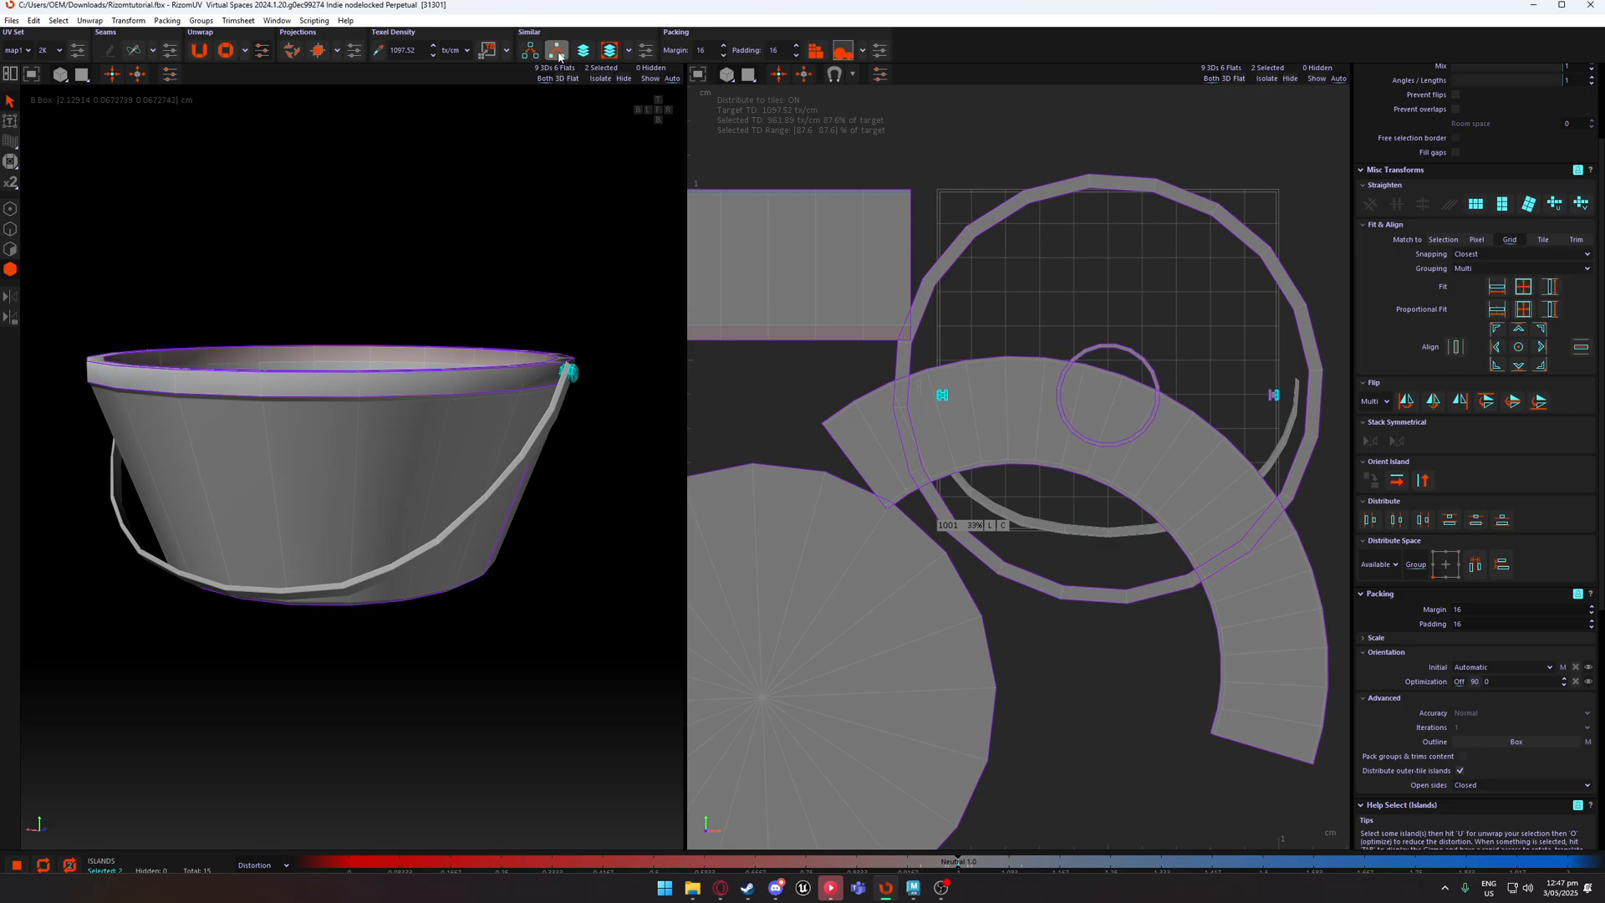
{"action": "left_click", "coordinate": [558, 52]}
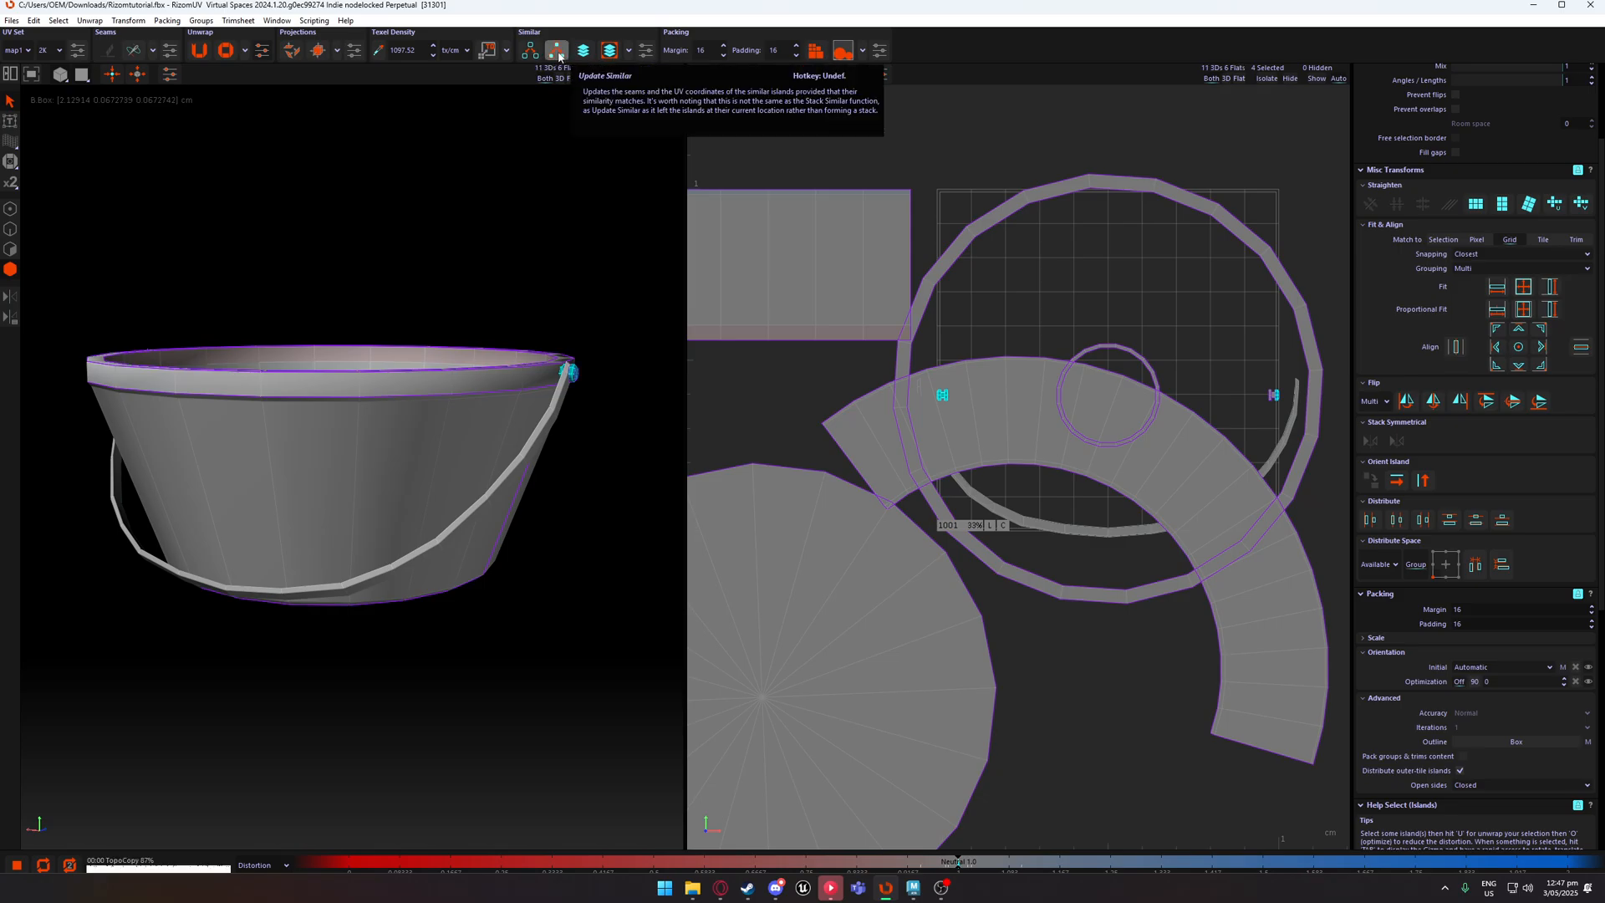
Inspect the rivet's islands and undo the Update Similar operation.
{"action": "scroll", "coordinate": [595, 328], "scroll_direction": "up", "scroll_amount": 6}
{"action": "middle_click_drag", "start_coordinate": [553, 521], "coordinate": [523, 486]}
{"action": "left_click", "coordinate": [594, 430]}
{"action": "middle_click_drag", "start_coordinate": [357, 471], "coordinate": [577, 411]}
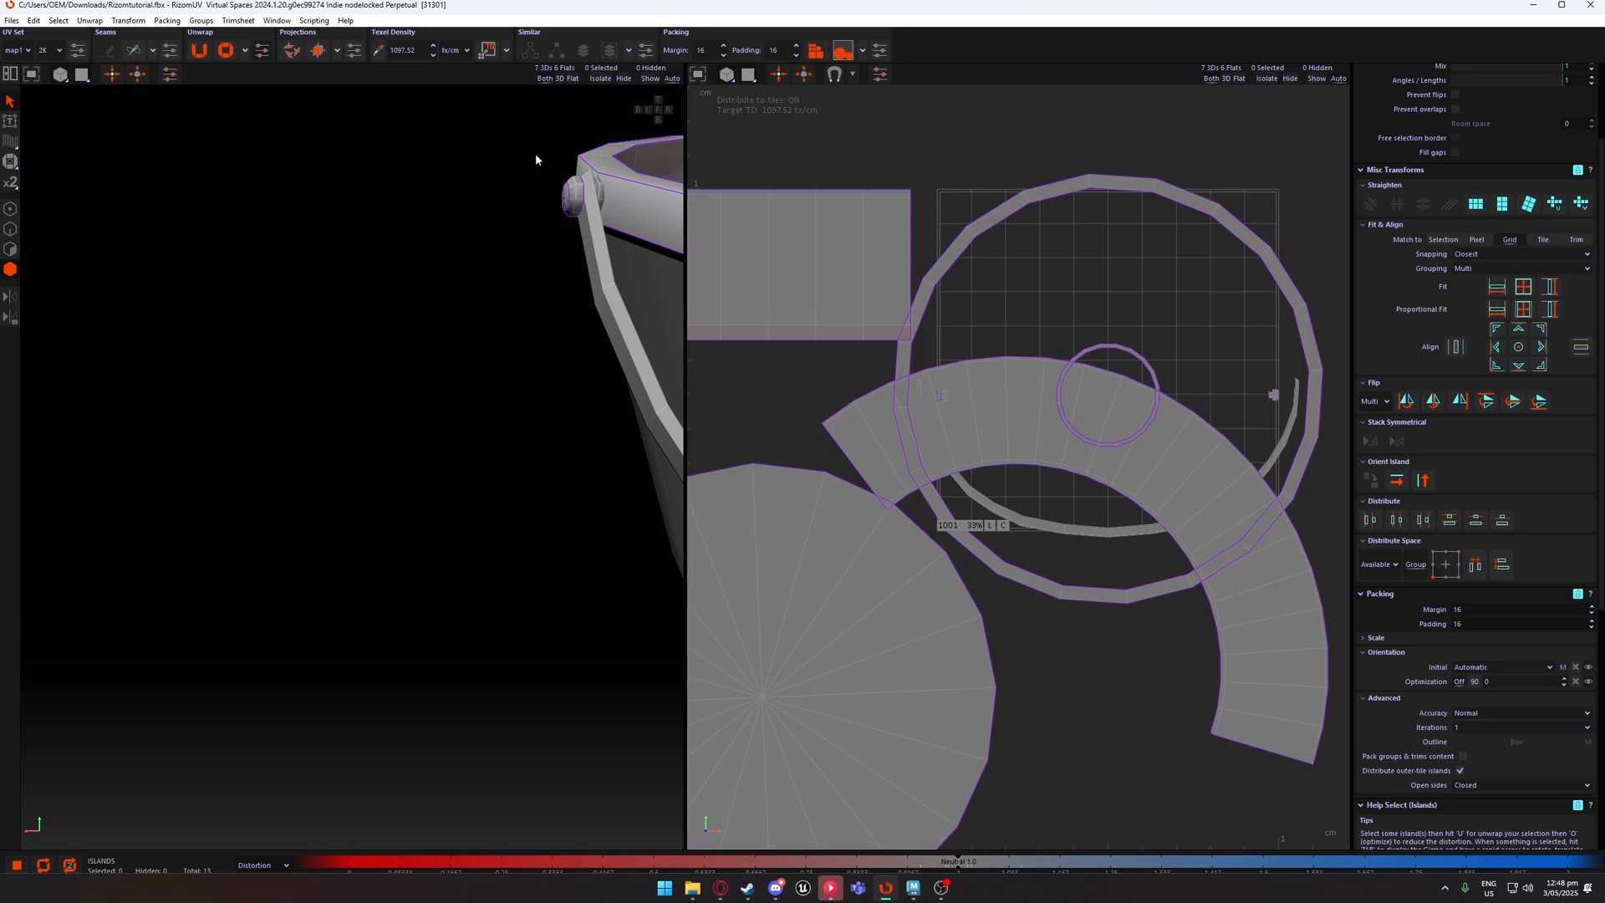
{"action": "middle_click_drag", "start_coordinate": [536, 160], "coordinate": [547, 186]}
{"action": "left_click", "coordinate": [568, 193]}
{"action": "scroll", "coordinate": [568, 193], "scroll_direction": "up", "scroll_amount": 5}
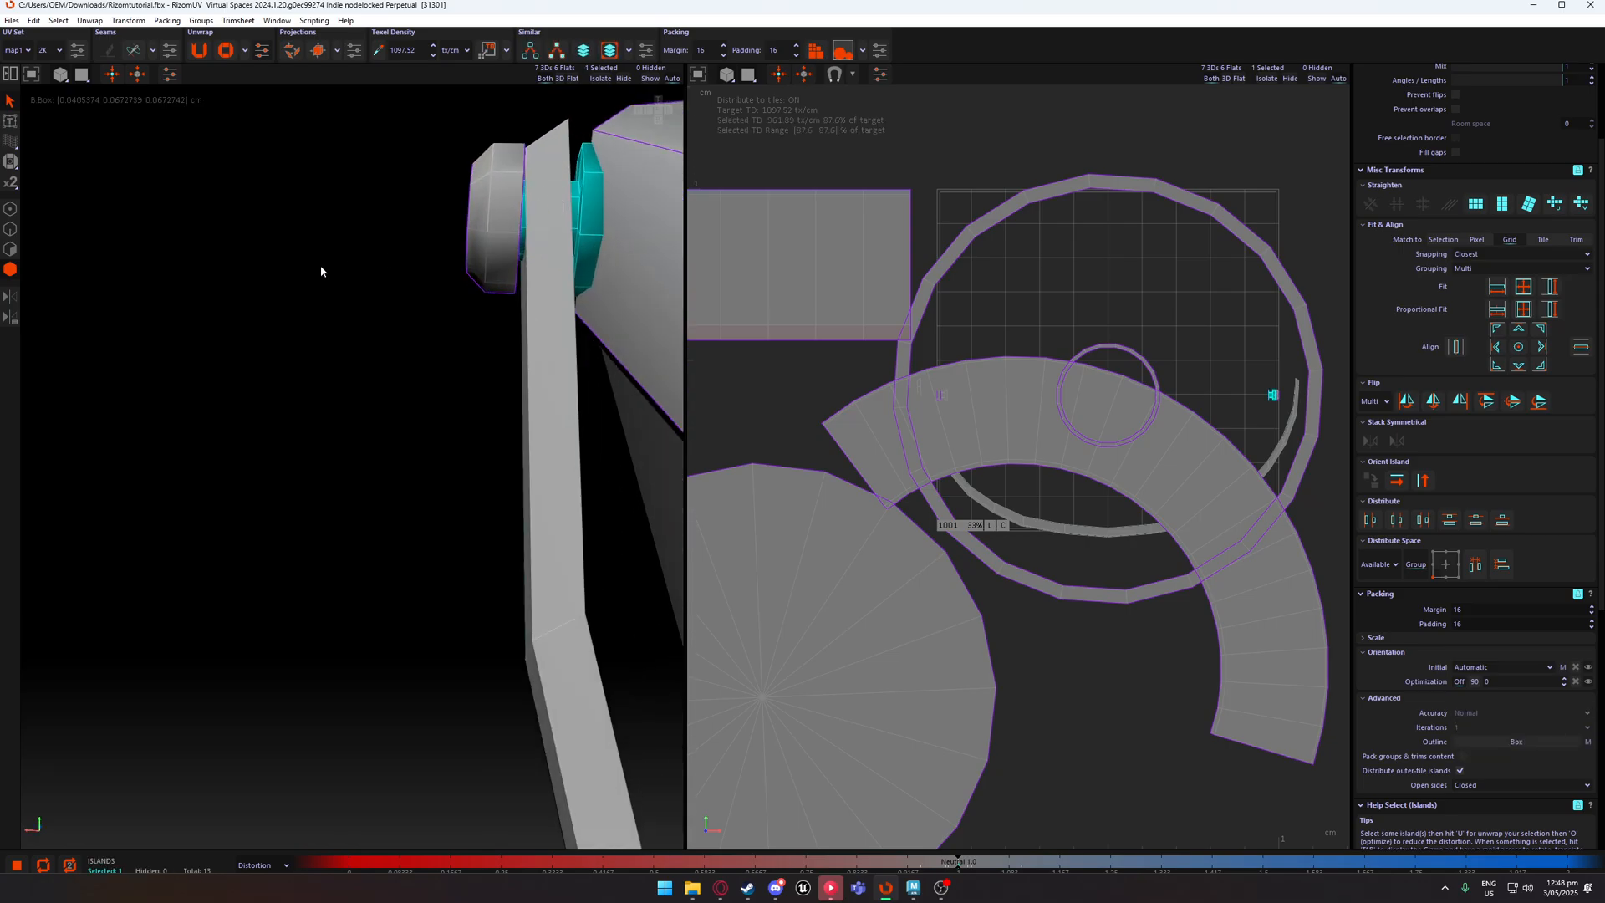
{"action": "left_click_drag", "start_coordinate": [321, 267], "coordinate": [432, 249], "text": "alt"}
{"action": "left_click", "coordinate": [438, 251]}
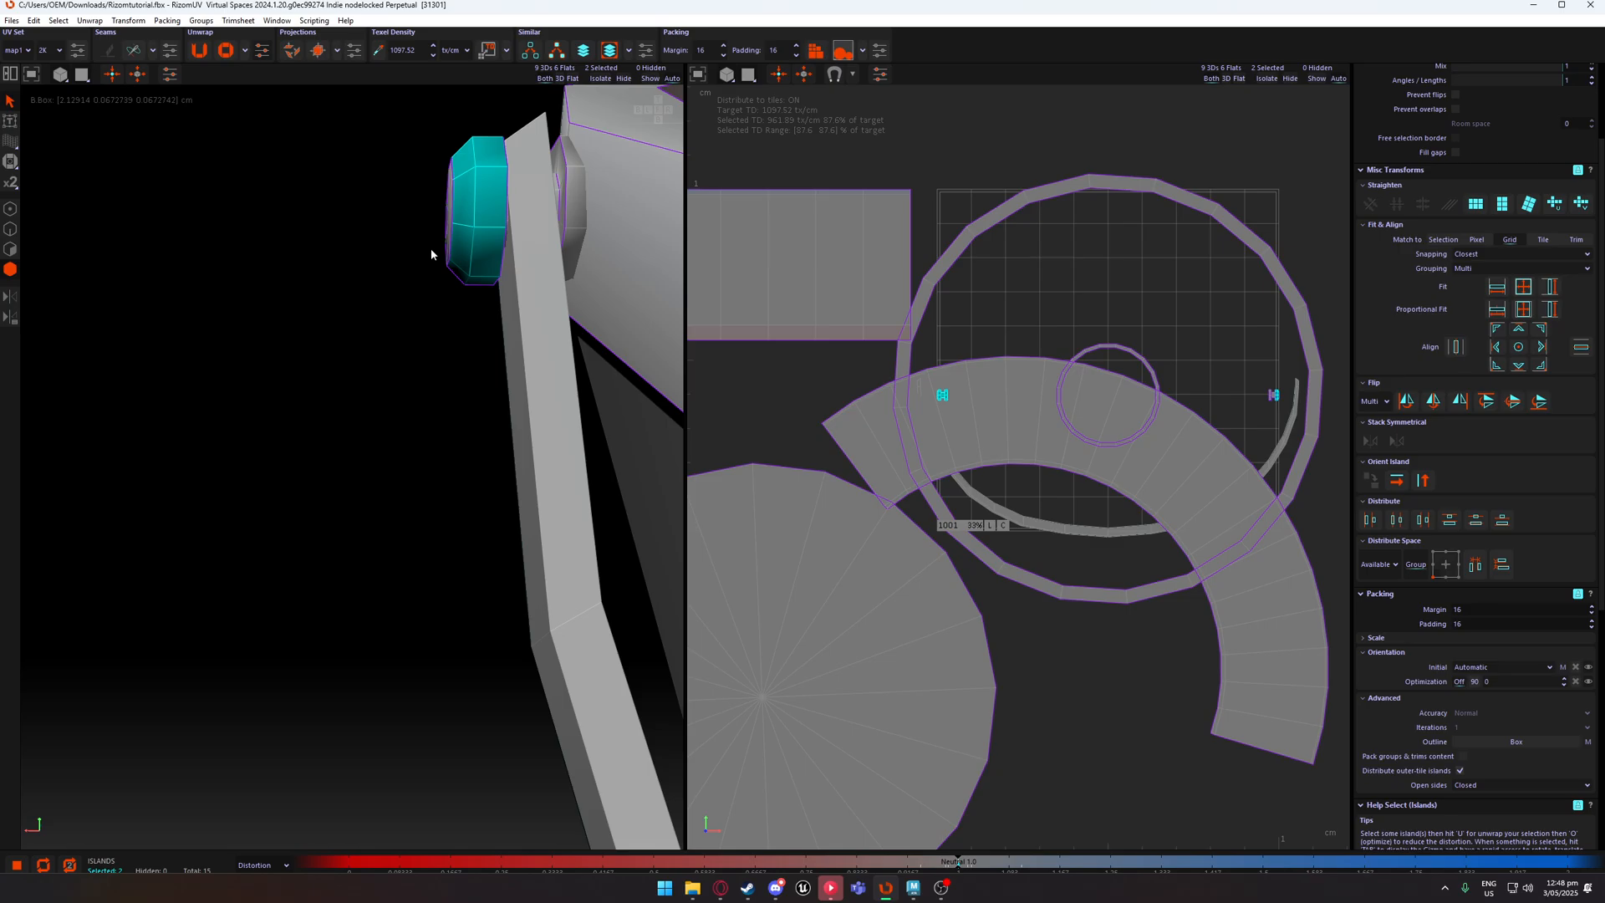
Select all islands of the seamed rivet, include their similar islands, and update the opposite rivet with the same seams.
{"action": "left_click", "coordinate": [573, 206], "text": "shift"}
{"action": "left_click", "coordinate": [437, 182]}
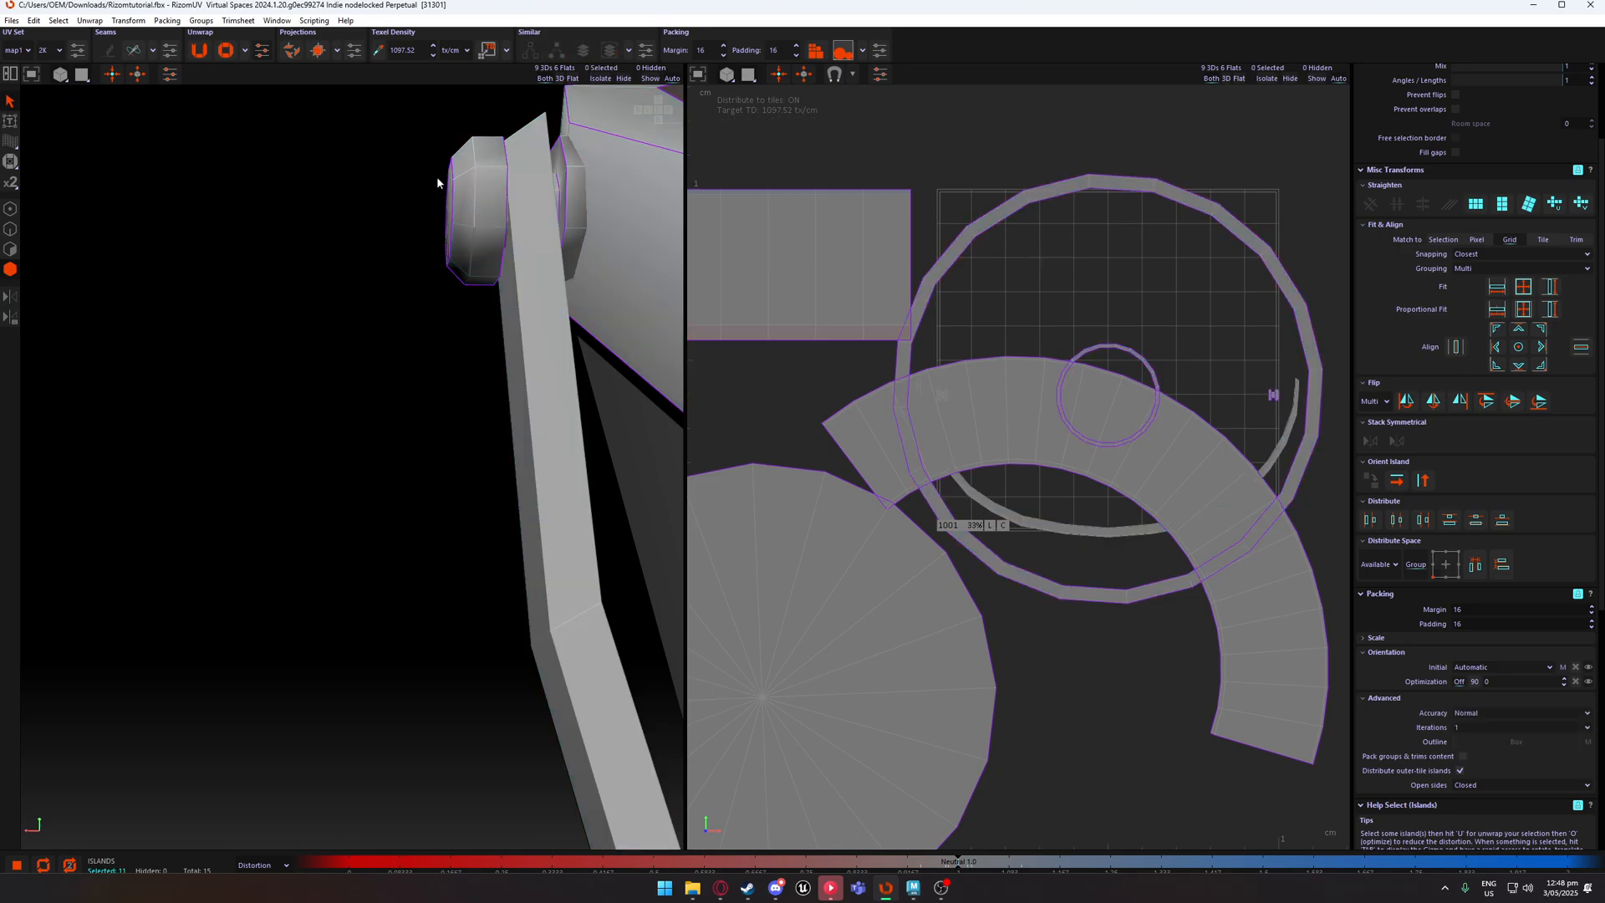
{"action": "left_click", "coordinate": [475, 204]}
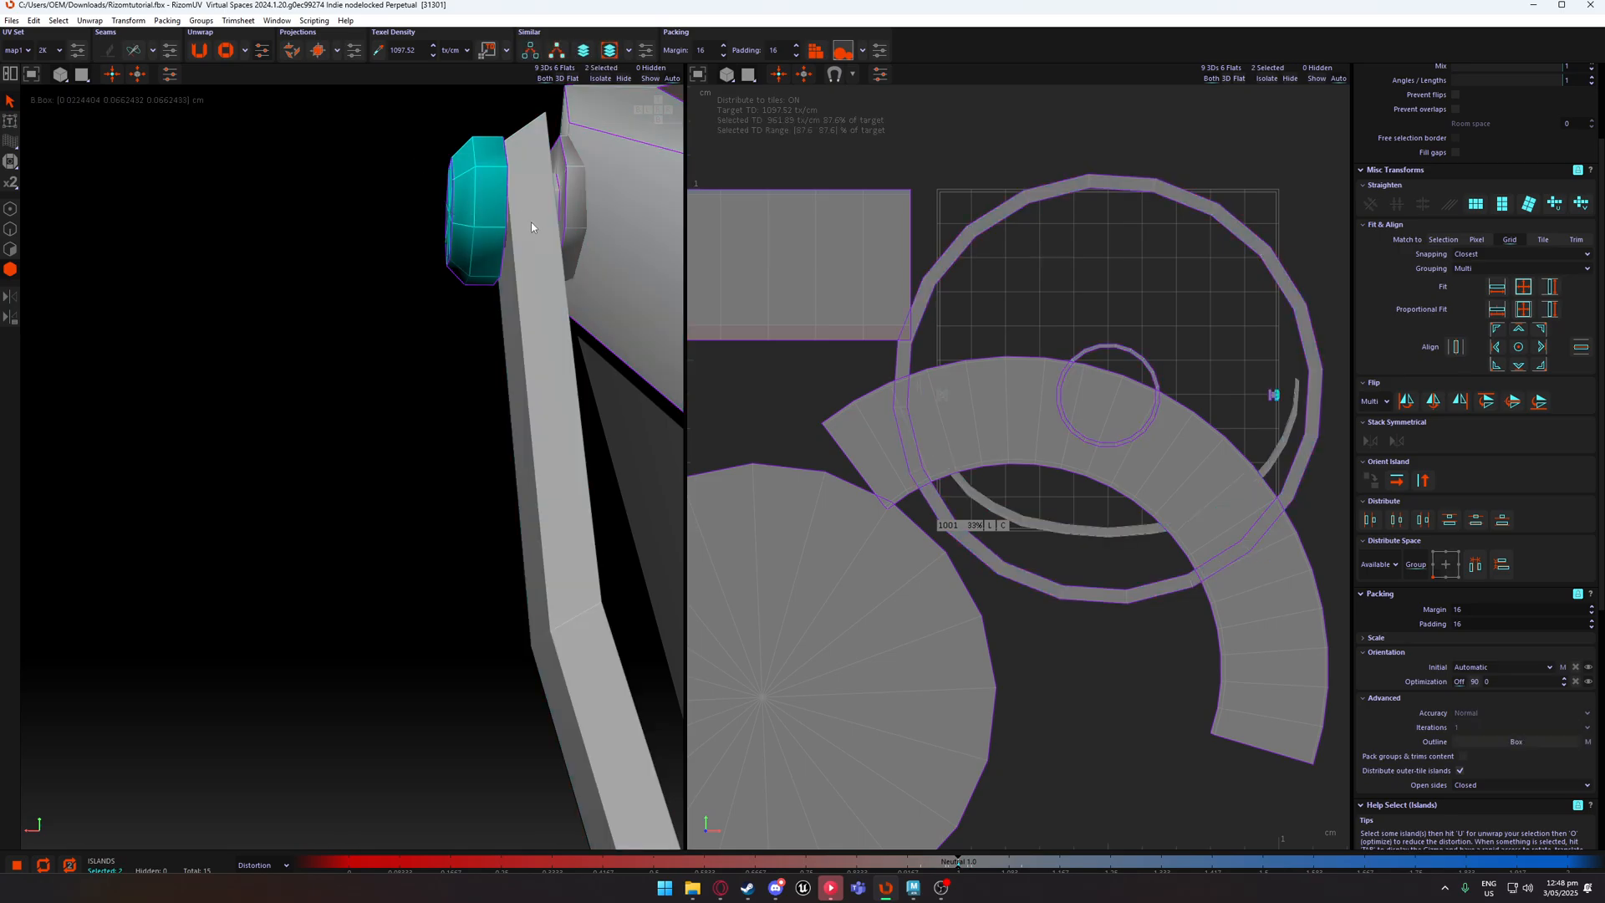
{"action": "left_click", "coordinate": [564, 185], "text": "shift"}
{"action": "left_click_drag", "start_coordinate": [532, 205], "coordinate": [486, 215], "text": "alt"}
{"action": "left_click", "coordinate": [486, 215], "text": "shift"}
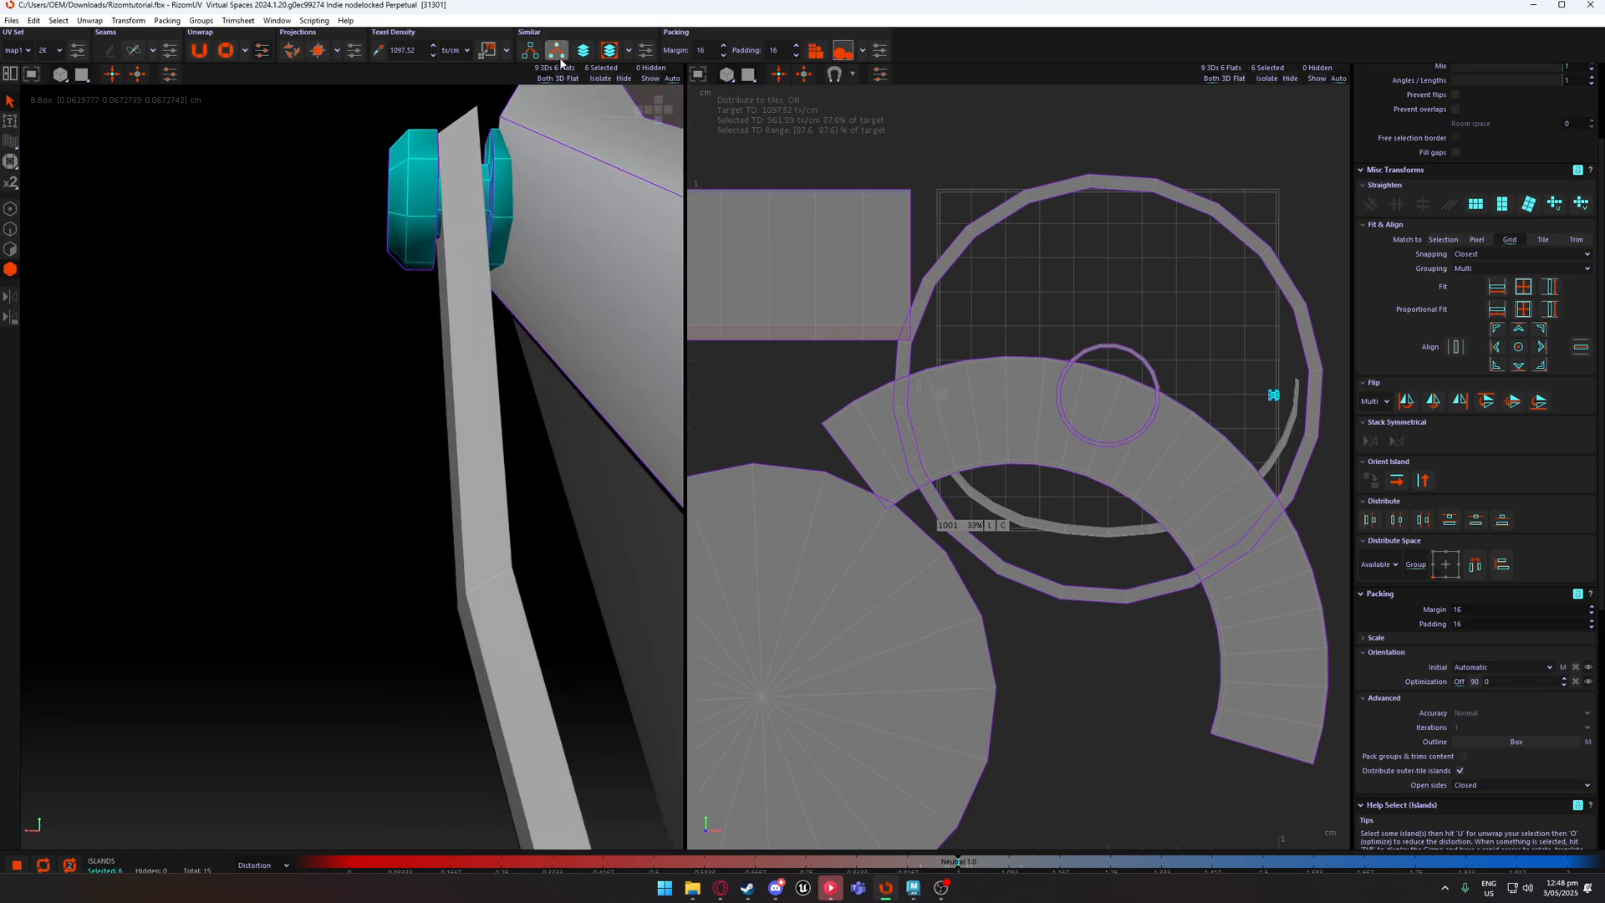
{"action": "scroll", "coordinate": [464, 237], "scroll_direction": "down", "scroll_amount": 3}
{"action": "middle_click_drag", "start_coordinate": [464, 237], "coordinate": [359, 262], "text": "alt"}
{"action": "scroll", "coordinate": [358, 261], "scroll_direction": "down", "scroll_amount": 3}
{"action": "middle_click_drag", "start_coordinate": [544, 225], "coordinate": [419, 243], "text": "alt"}
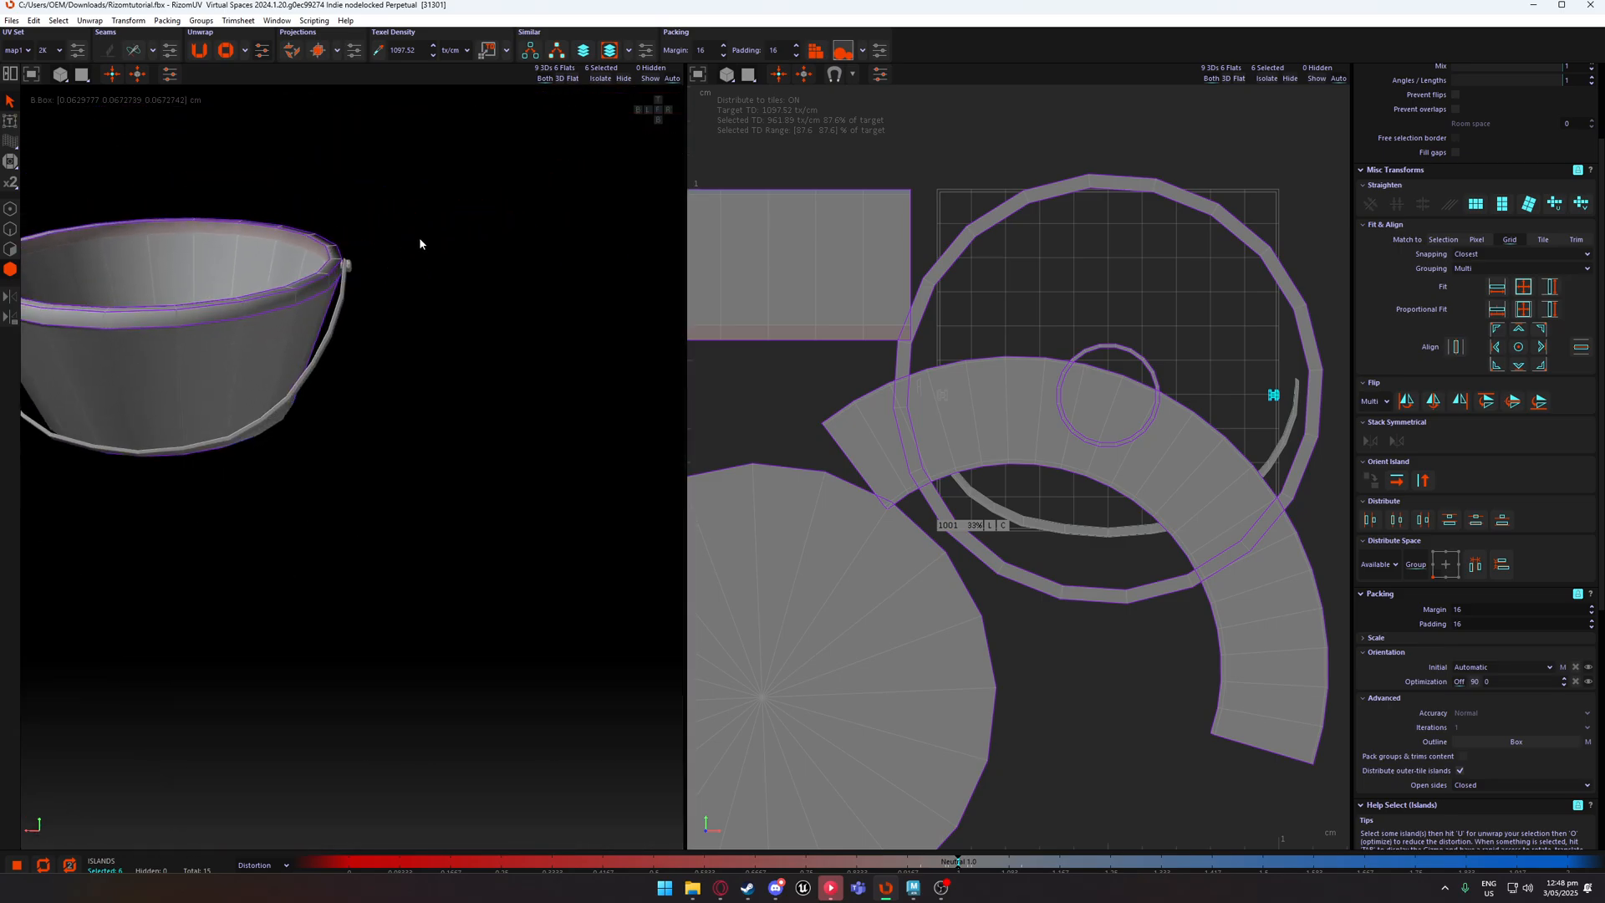
{"action": "scroll", "coordinate": [271, 302], "scroll_direction": "up", "scroll_amount": 8}
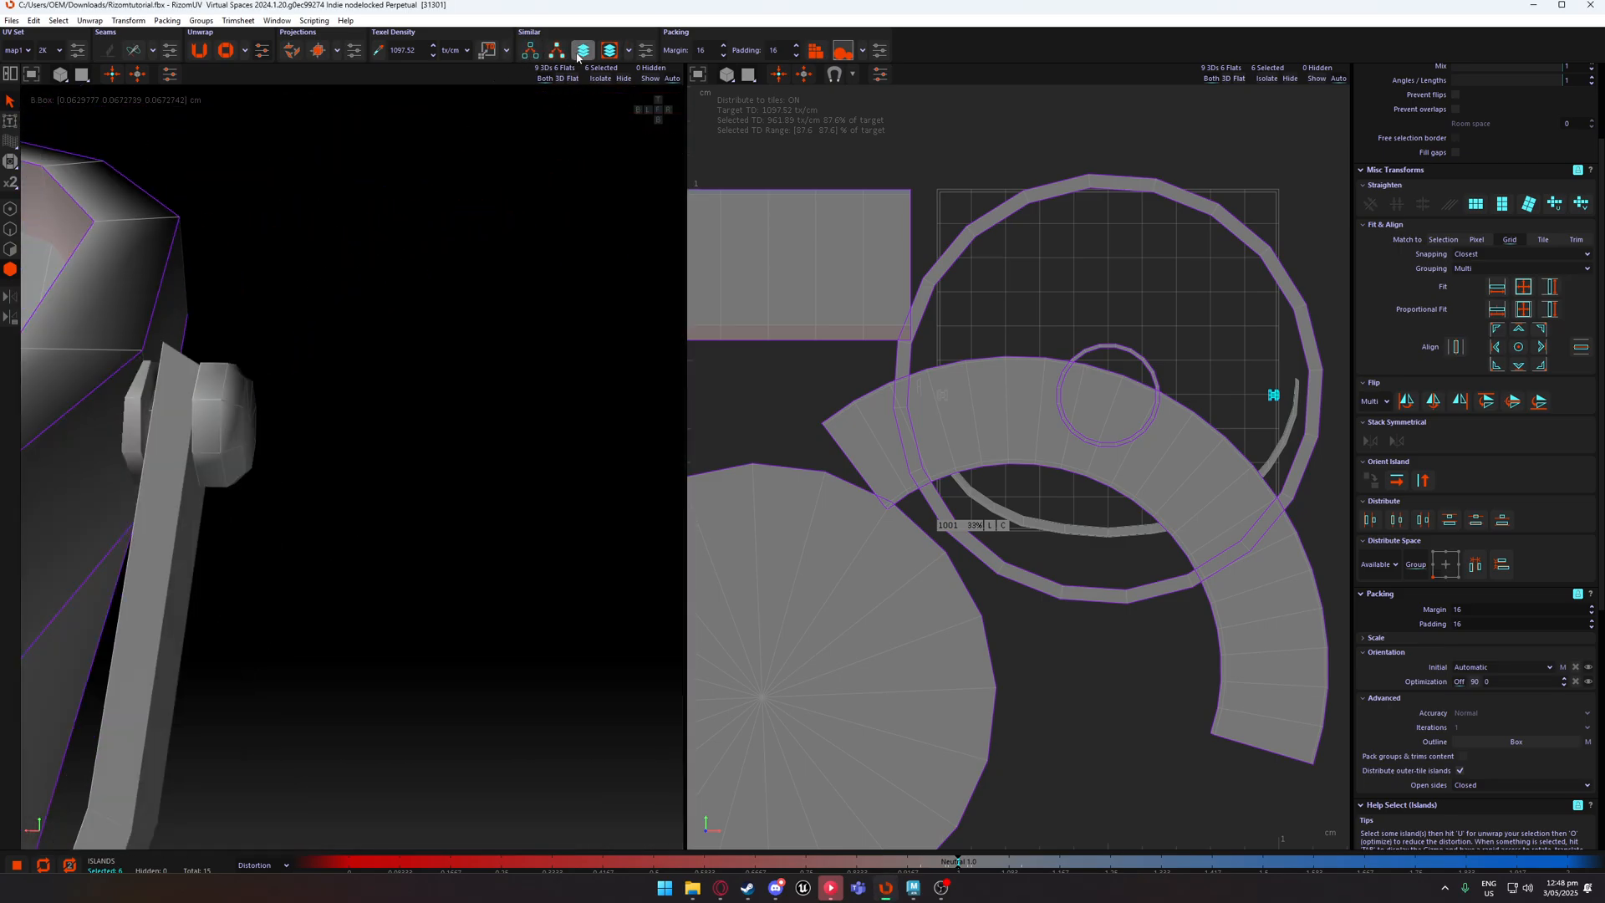
{"action": "scroll", "coordinate": [354, 219], "scroll_direction": "down", "scroll_amount": 5}
{"action": "scroll", "coordinate": [313, 298], "scroll_direction": "up", "scroll_amount": 4}
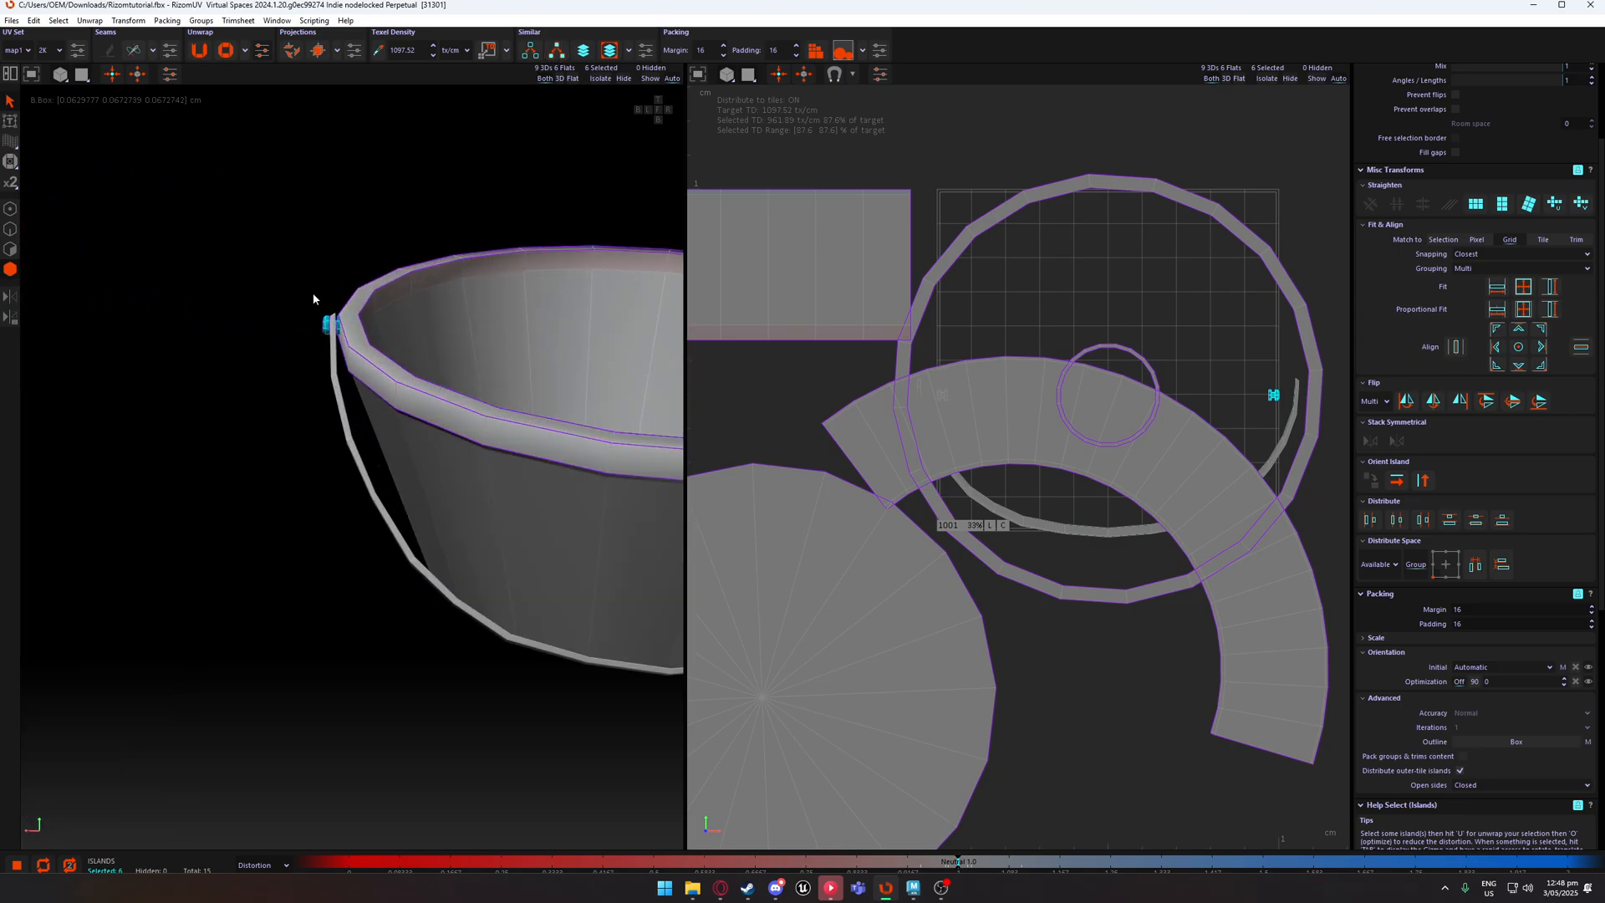
{"action": "scroll", "coordinate": [312, 299], "scroll_direction": "up", "scroll_amount": 2}
{"action": "left_click", "coordinate": [530, 51]}
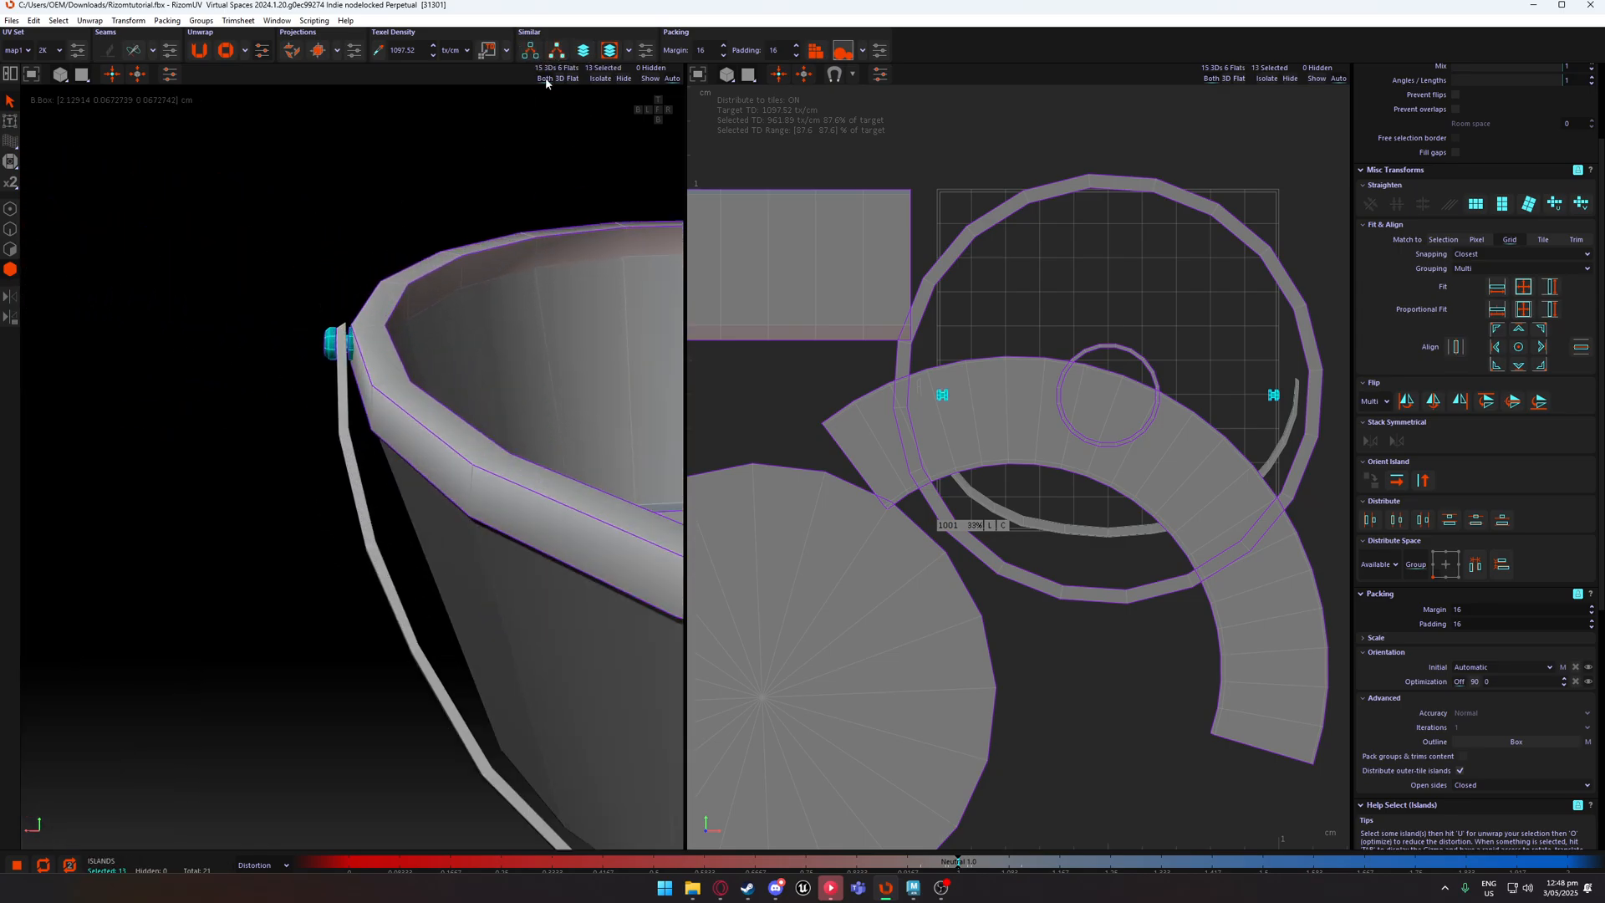
Examine the opposite rivet's heads and shaft for the copied seams.
{"action": "middle_click_drag", "start_coordinate": [536, 219], "coordinate": [308, 247], "text": "alt"}
{"action": "scroll", "coordinate": [474, 261], "scroll_direction": "up", "scroll_amount": 5}
{"action": "left_click", "coordinate": [464, 269]}
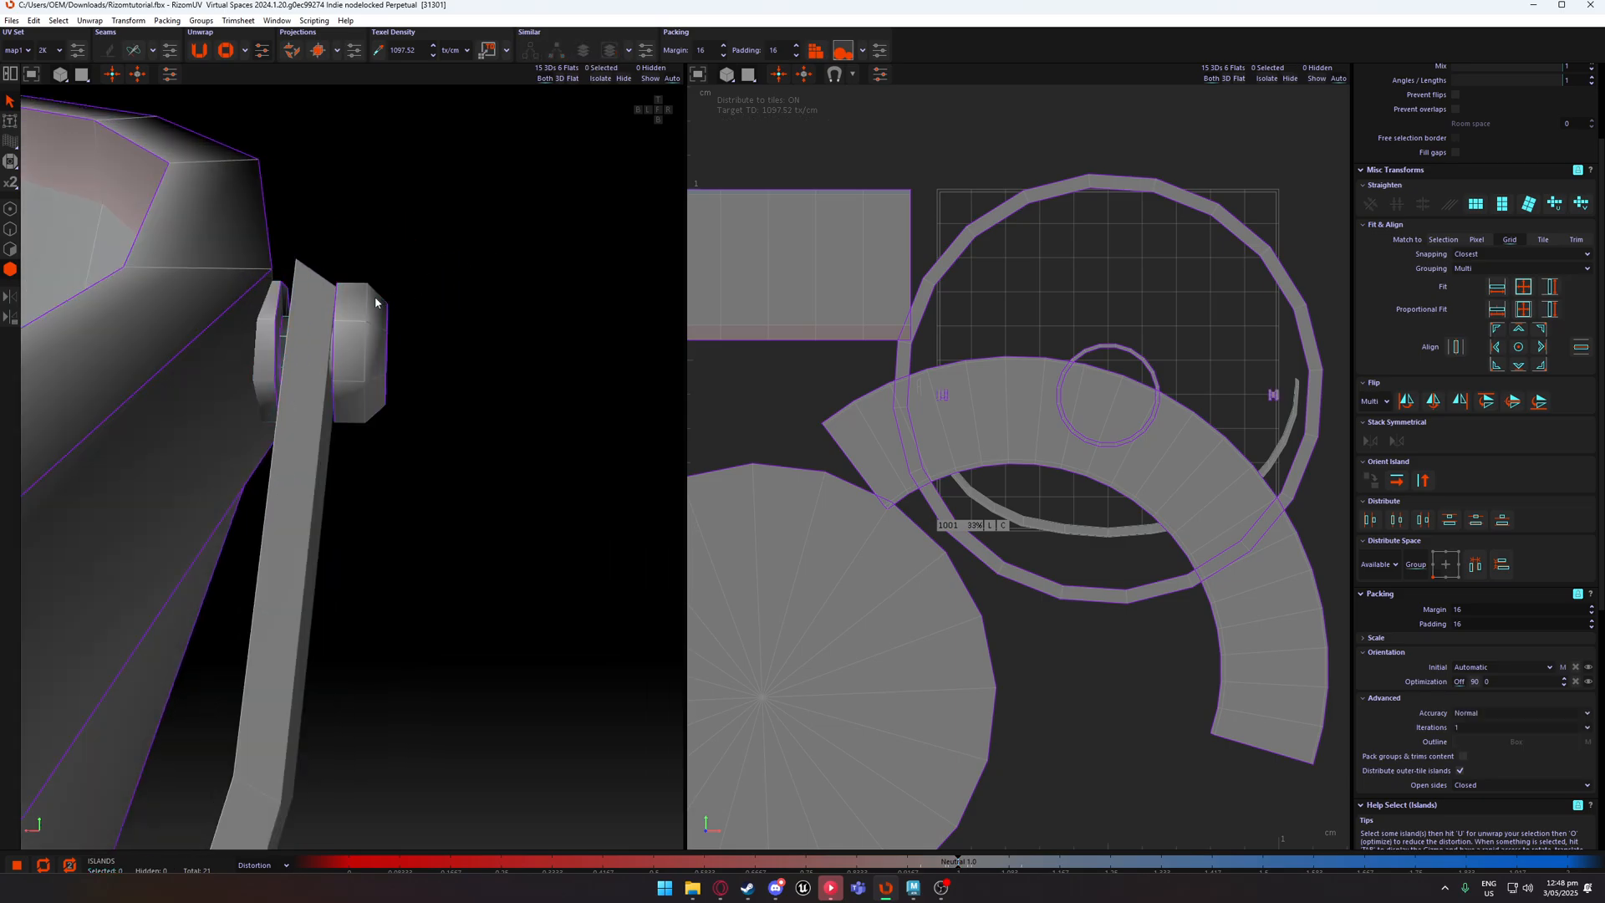
{"action": "middle_click_drag", "start_coordinate": [376, 298], "coordinate": [321, 294], "text": "alt"}
{"action": "left_click_drag", "start_coordinate": [321, 294], "coordinate": [278, 290], "text": "alt"}
{"action": "middle_click_drag", "start_coordinate": [278, 290], "coordinate": [432, 342], "text": "alt"}
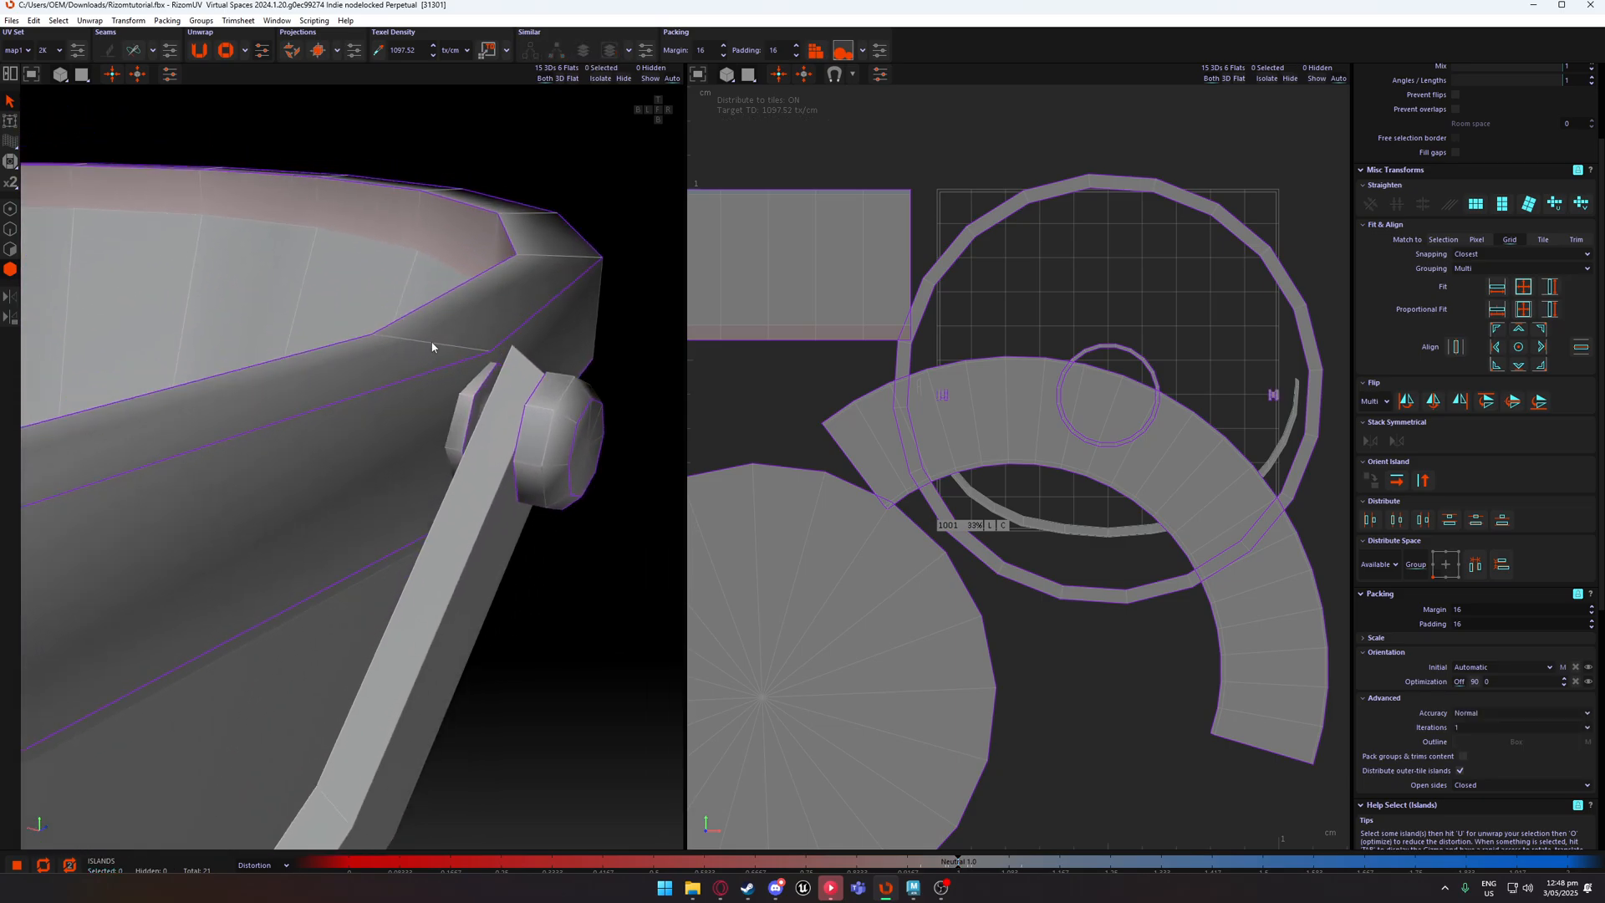
{"action": "left_click_drag", "start_coordinate": [432, 346], "coordinate": [524, 402], "text": "alt"}
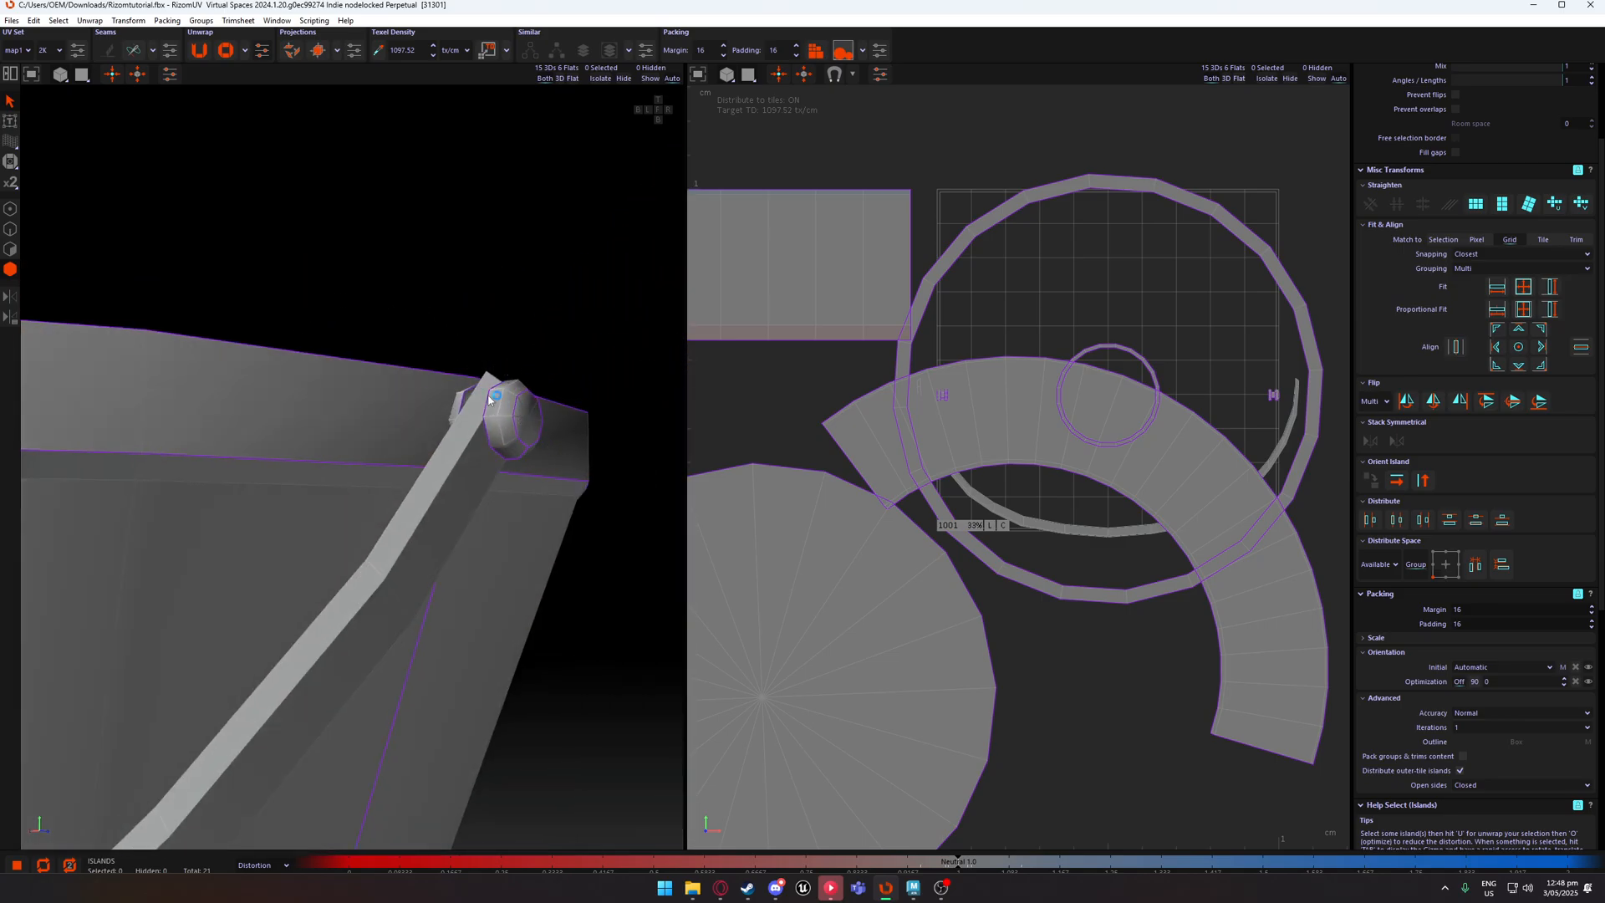
{"action": "scroll", "coordinate": [490, 396], "scroll_direction": "down", "scroll_amount": 4}
{"action": "scroll", "coordinate": [515, 337], "scroll_direction": "down", "scroll_amount": 3}
{"action": "left_click_drag", "start_coordinate": [373, 383], "coordinate": [493, 533], "text": "alt"}
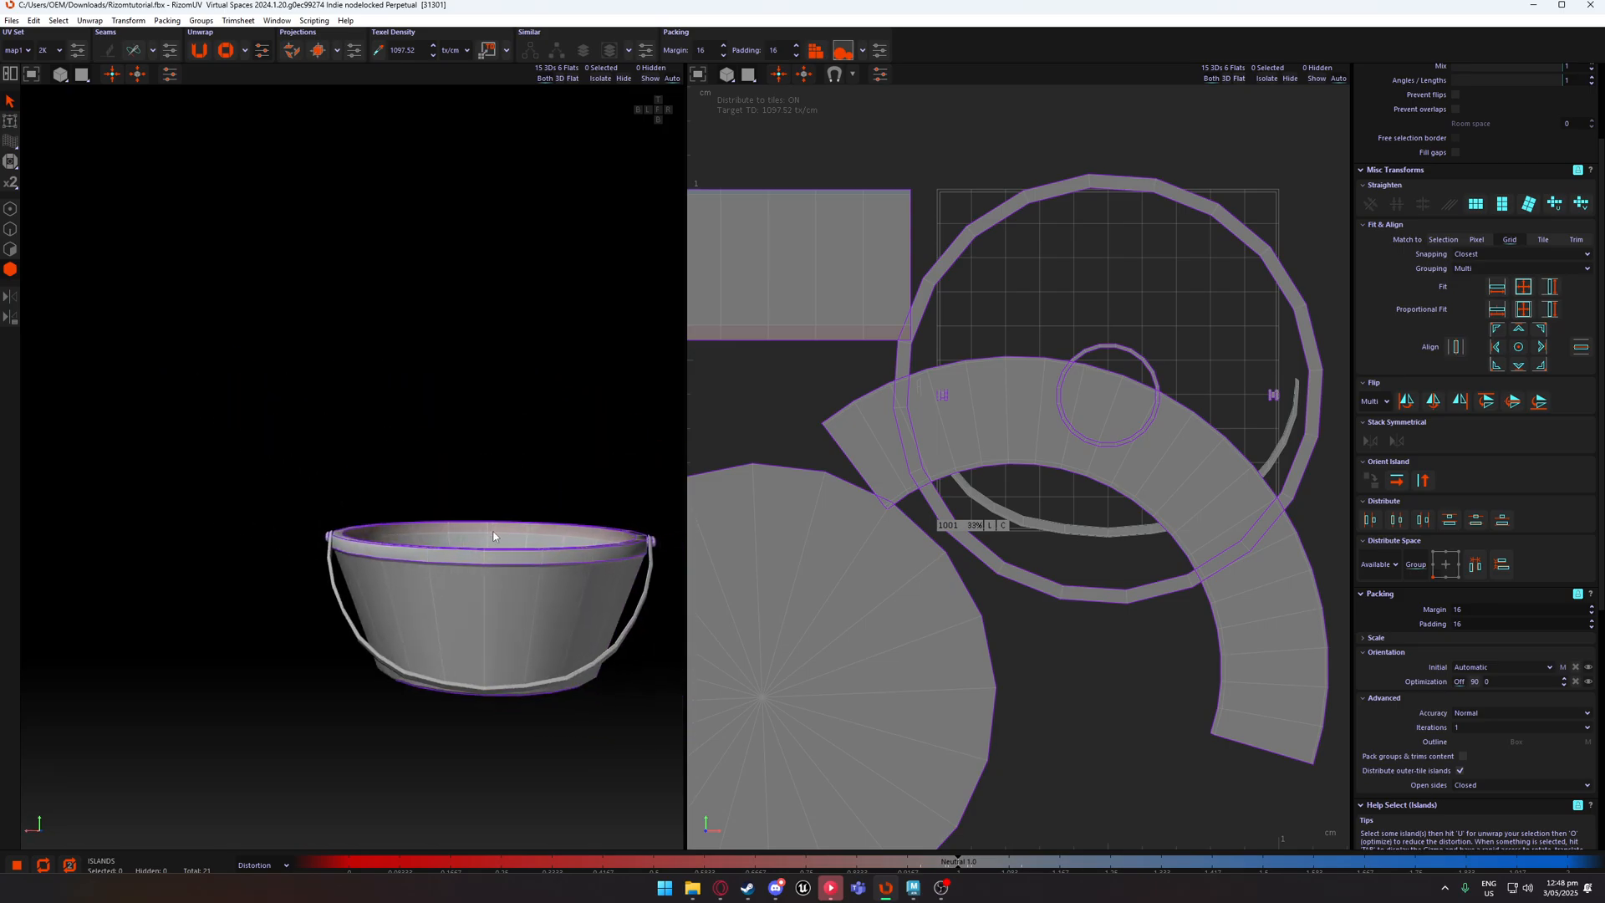
Select the outer rivet islands on each side of the bucket in turn to compare their UV positions.
{"action": "left_click", "coordinate": [328, 539]}
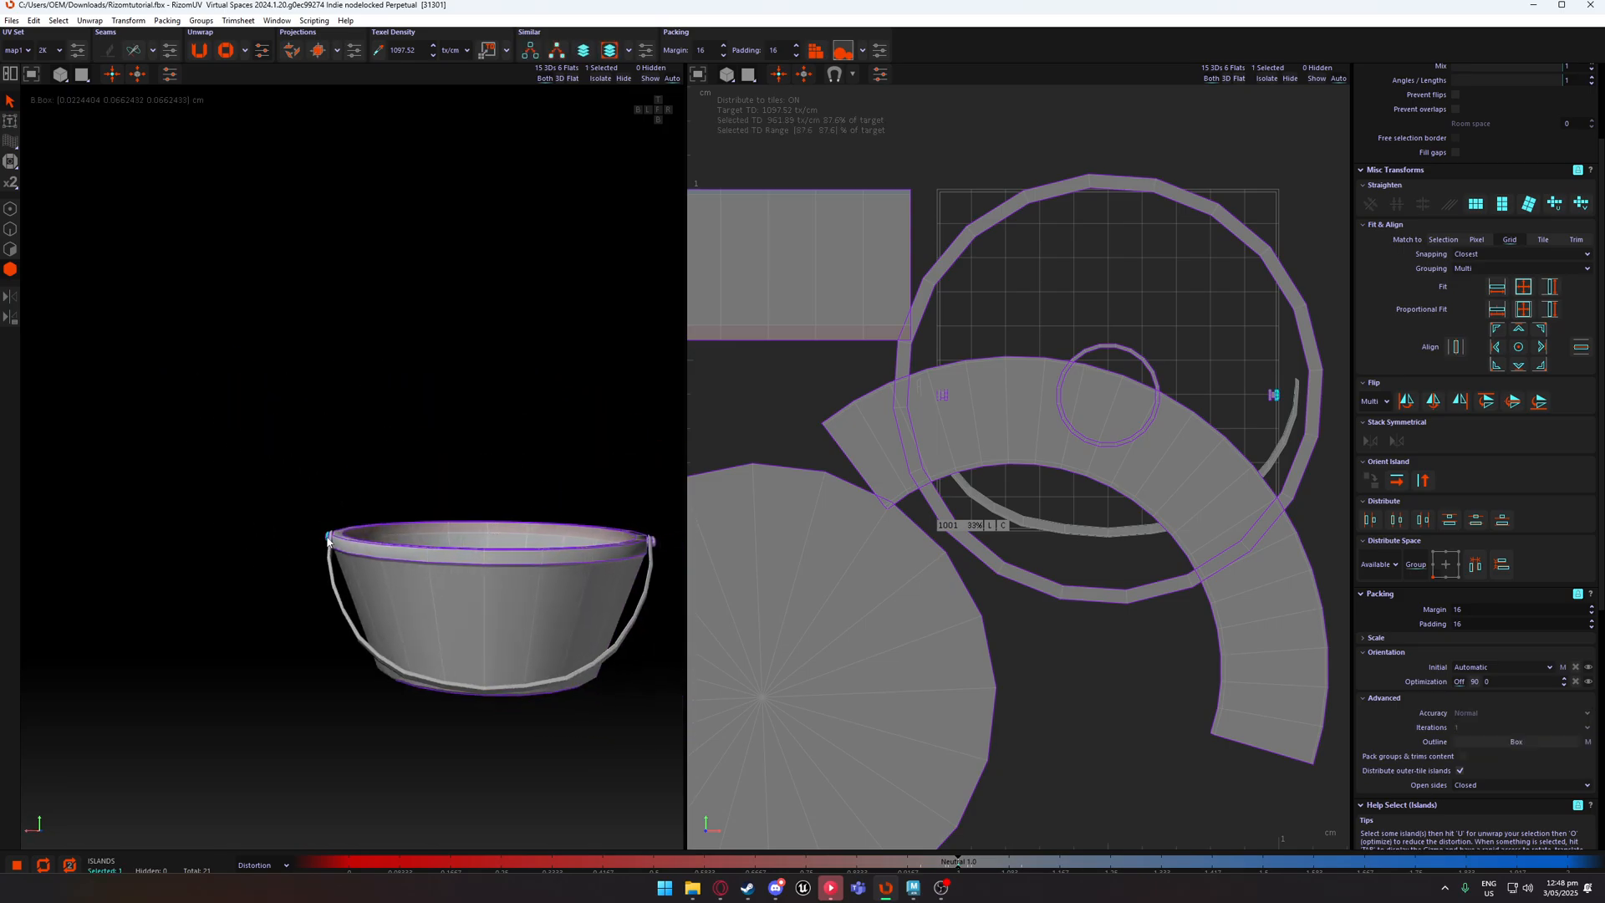
{"action": "middle_click_drag", "start_coordinate": [397, 522], "coordinate": [307, 500], "text": "alt"}
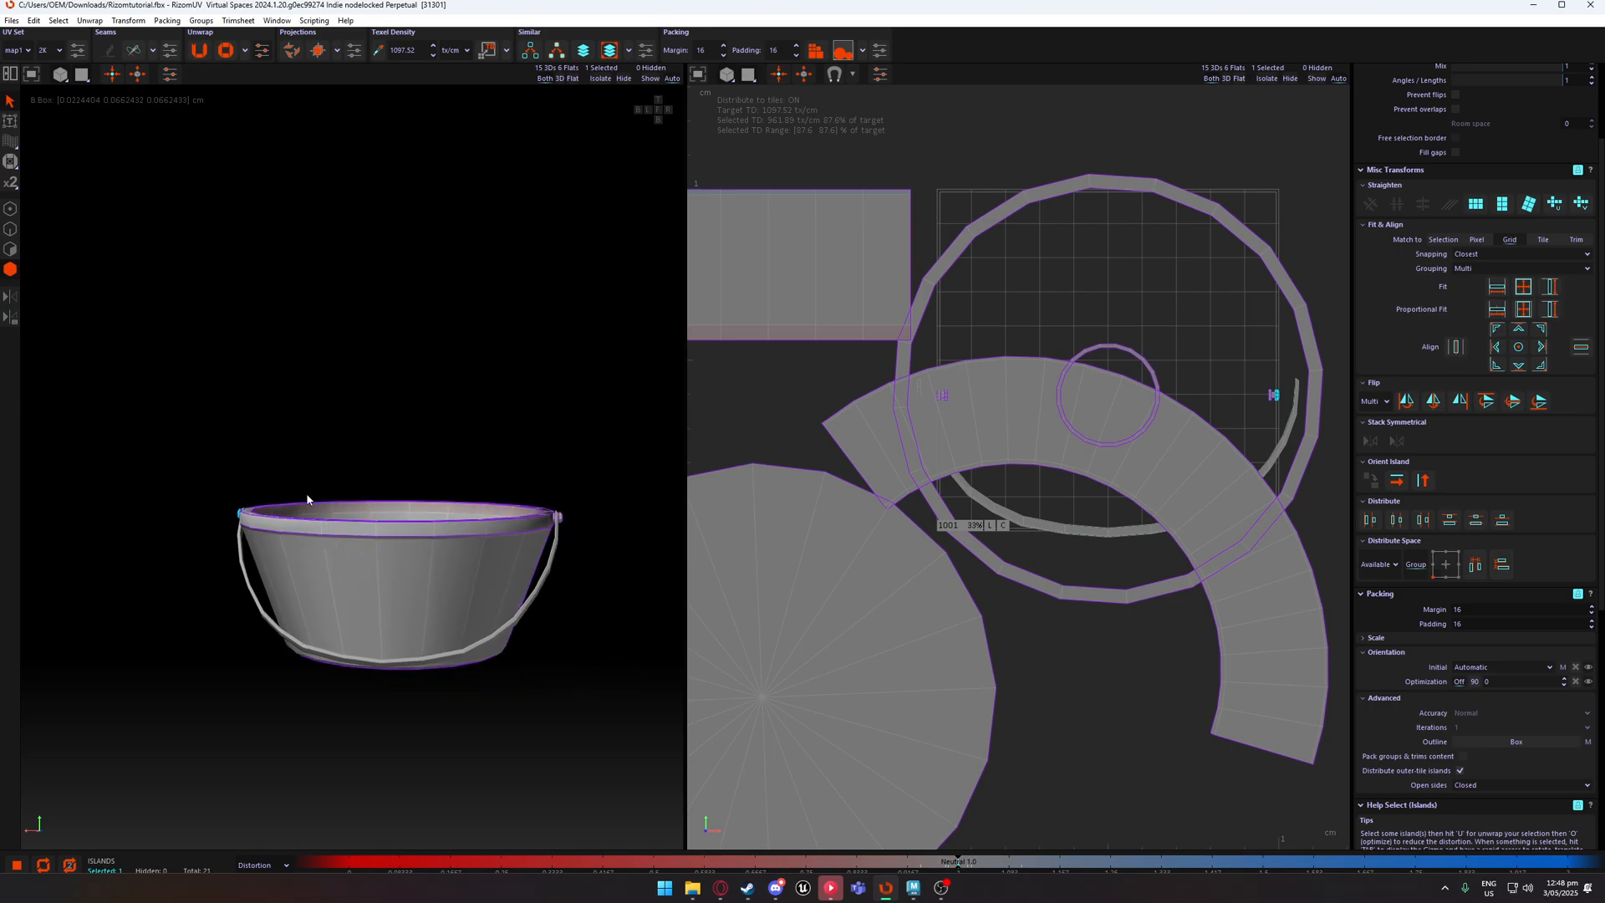
{"action": "left_click", "coordinate": [561, 523]}
{"action": "left_click", "coordinate": [234, 517]}
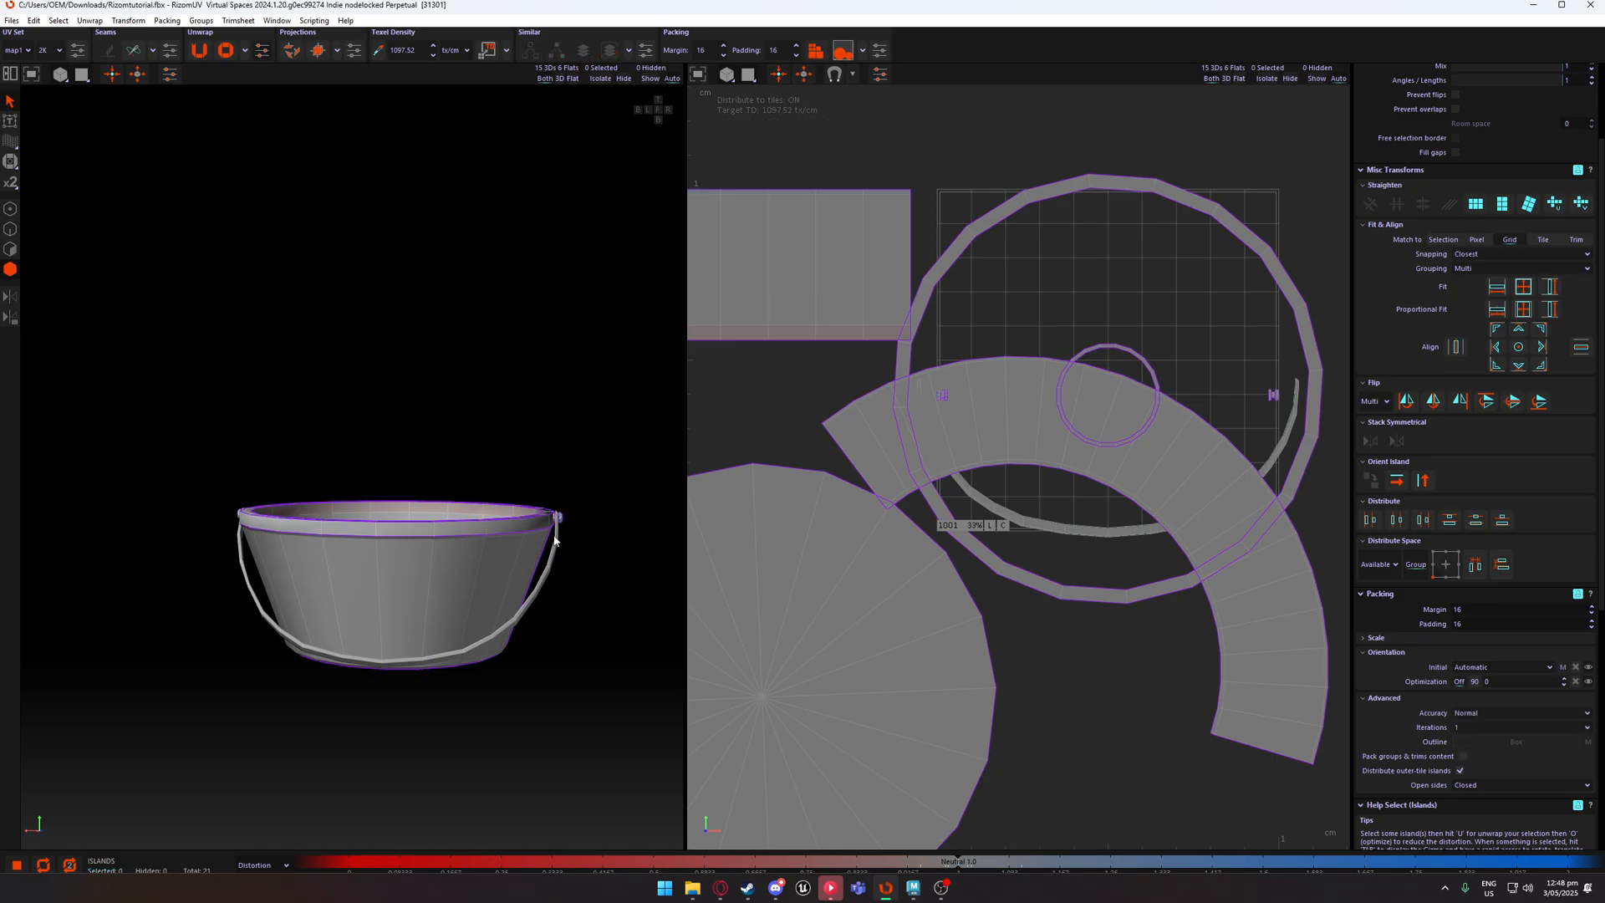
{"action": "left_click", "coordinate": [561, 521]}
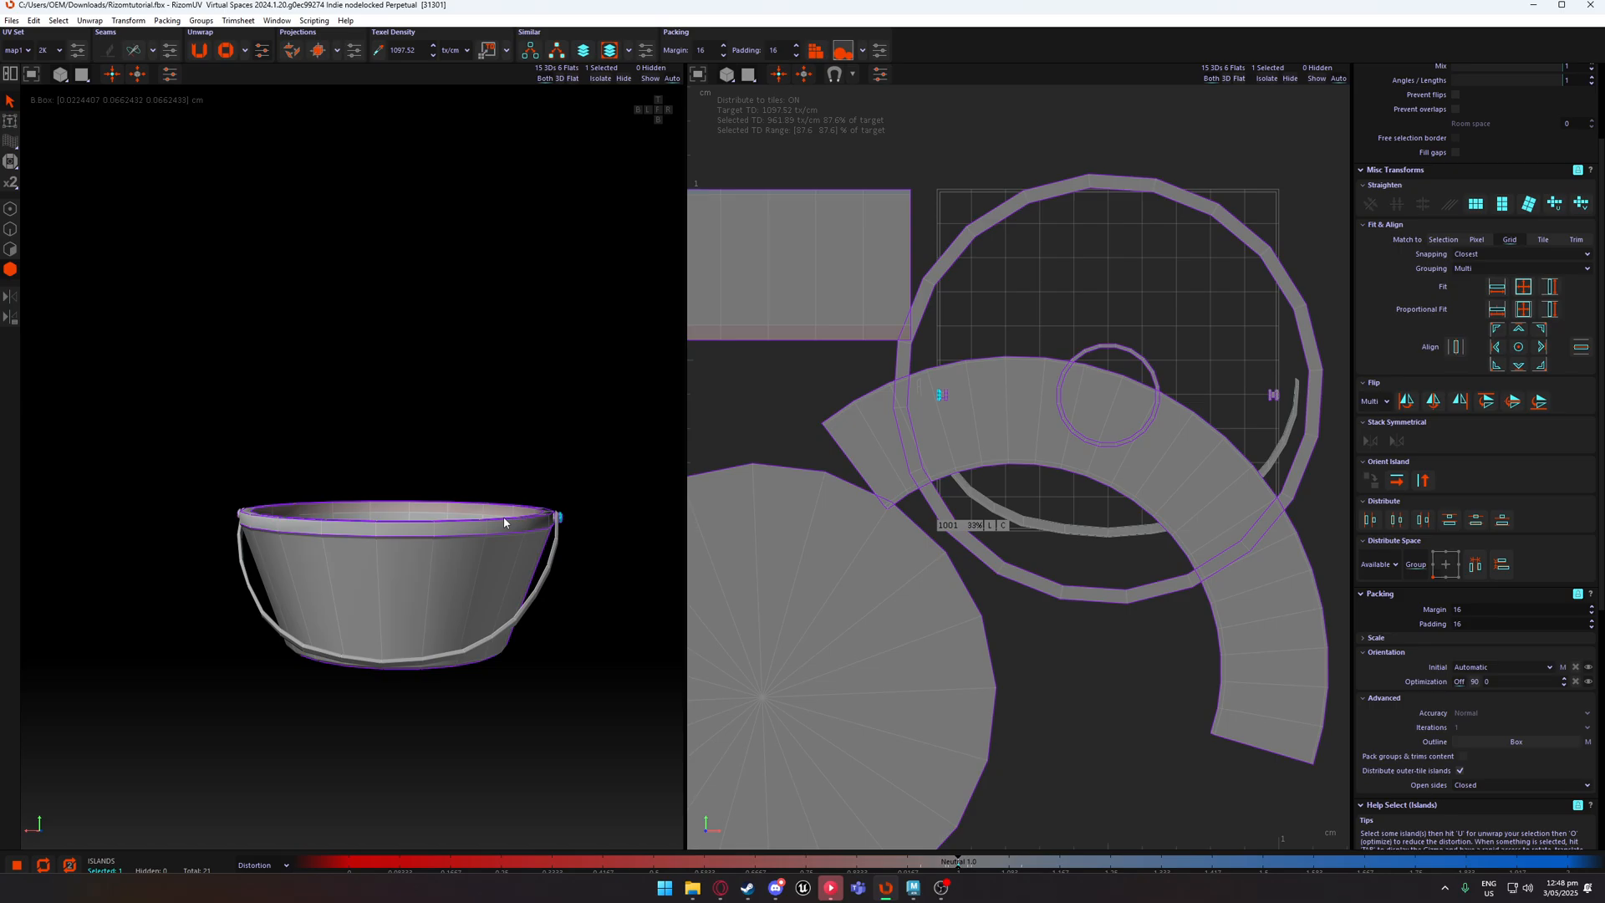
Select the cap island on the outer face of one handle rivet together with its similar island on the opposite rivet.
{"action": "scroll", "coordinate": [505, 524], "scroll_direction": "up", "scroll_amount": 6}
{"action": "scroll", "coordinate": [548, 498], "scroll_direction": "down", "scroll_amount": 4}
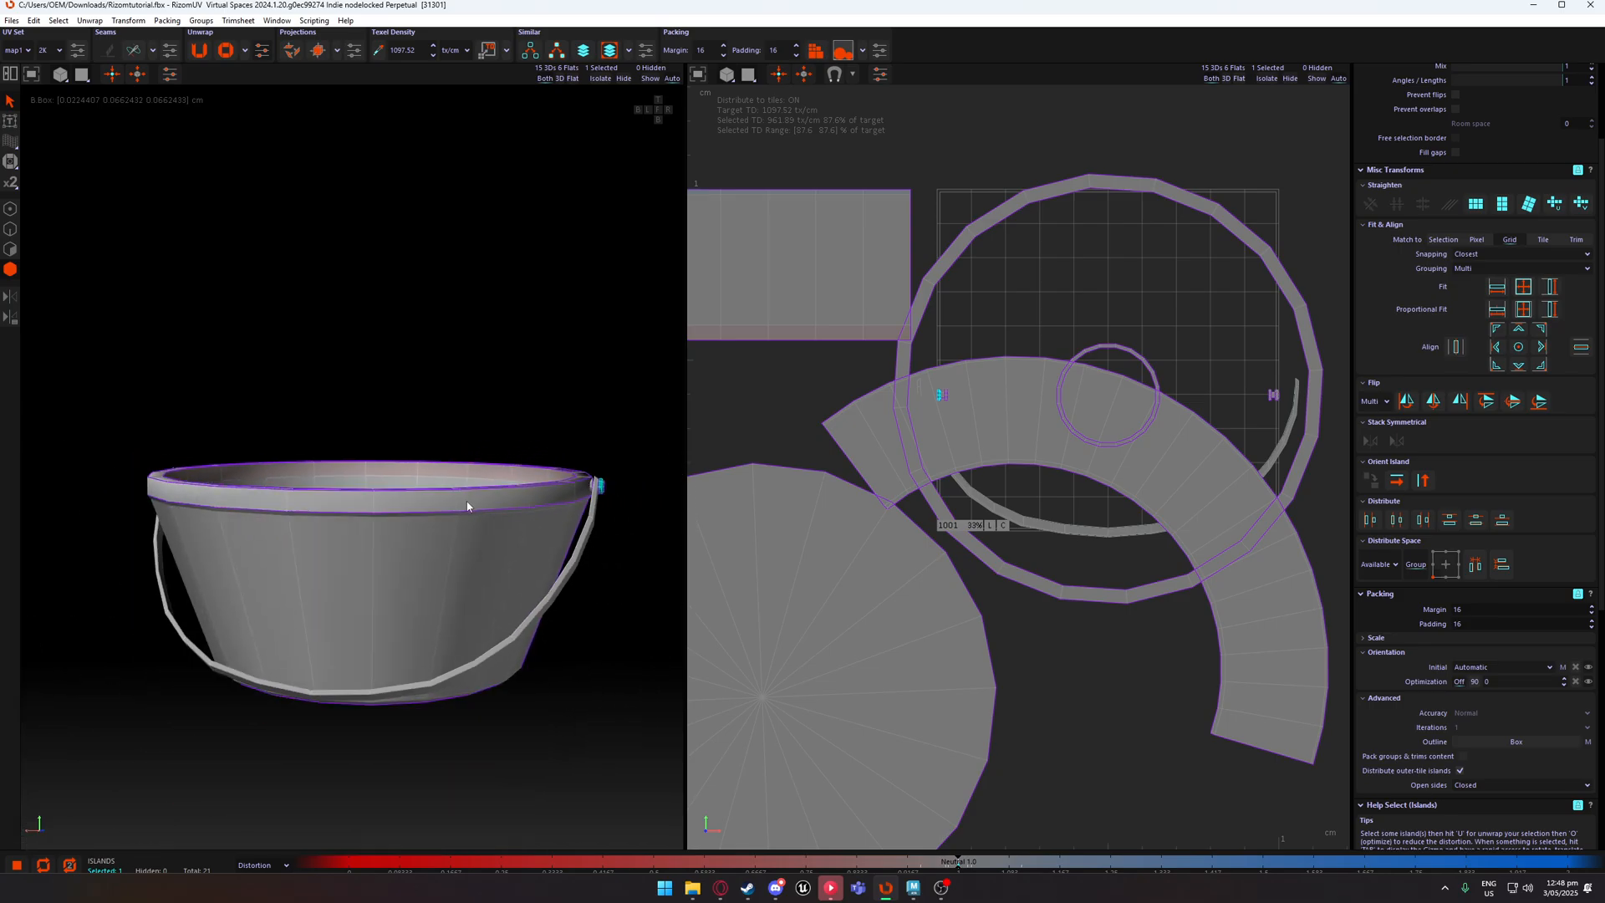
{"action": "scroll", "coordinate": [548, 485], "scroll_direction": "up", "scroll_amount": 6}
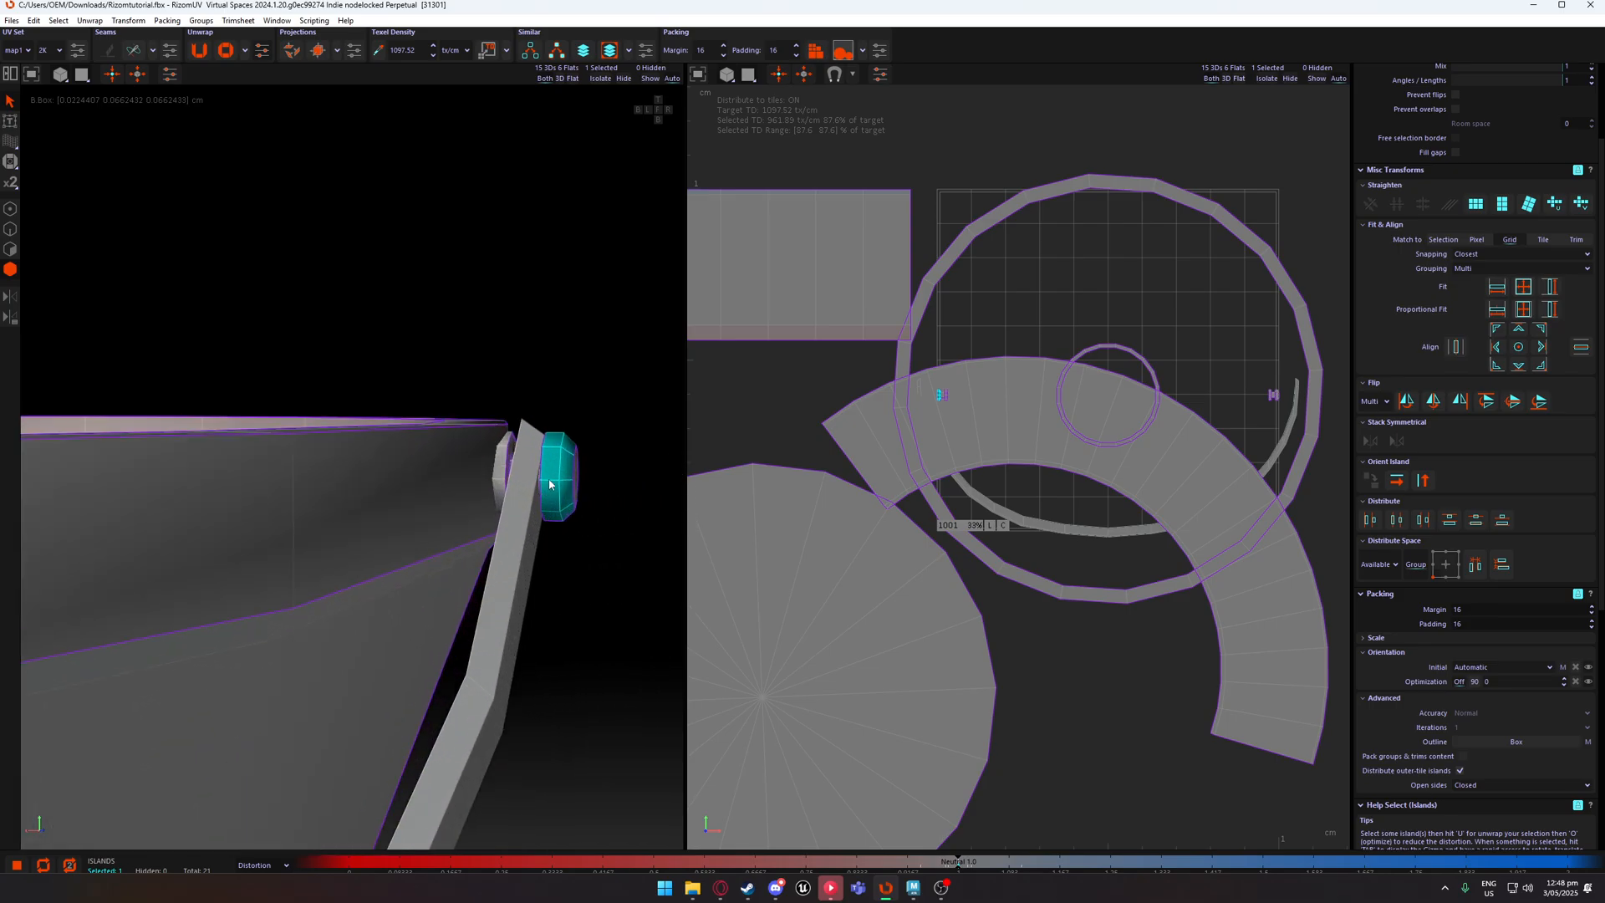
{"action": "left_click_drag", "start_coordinate": [594, 491], "coordinate": [544, 488], "text": "alt"}
{"action": "left_click", "coordinate": [580, 485]}
{"action": "left_click", "coordinate": [599, 481]}
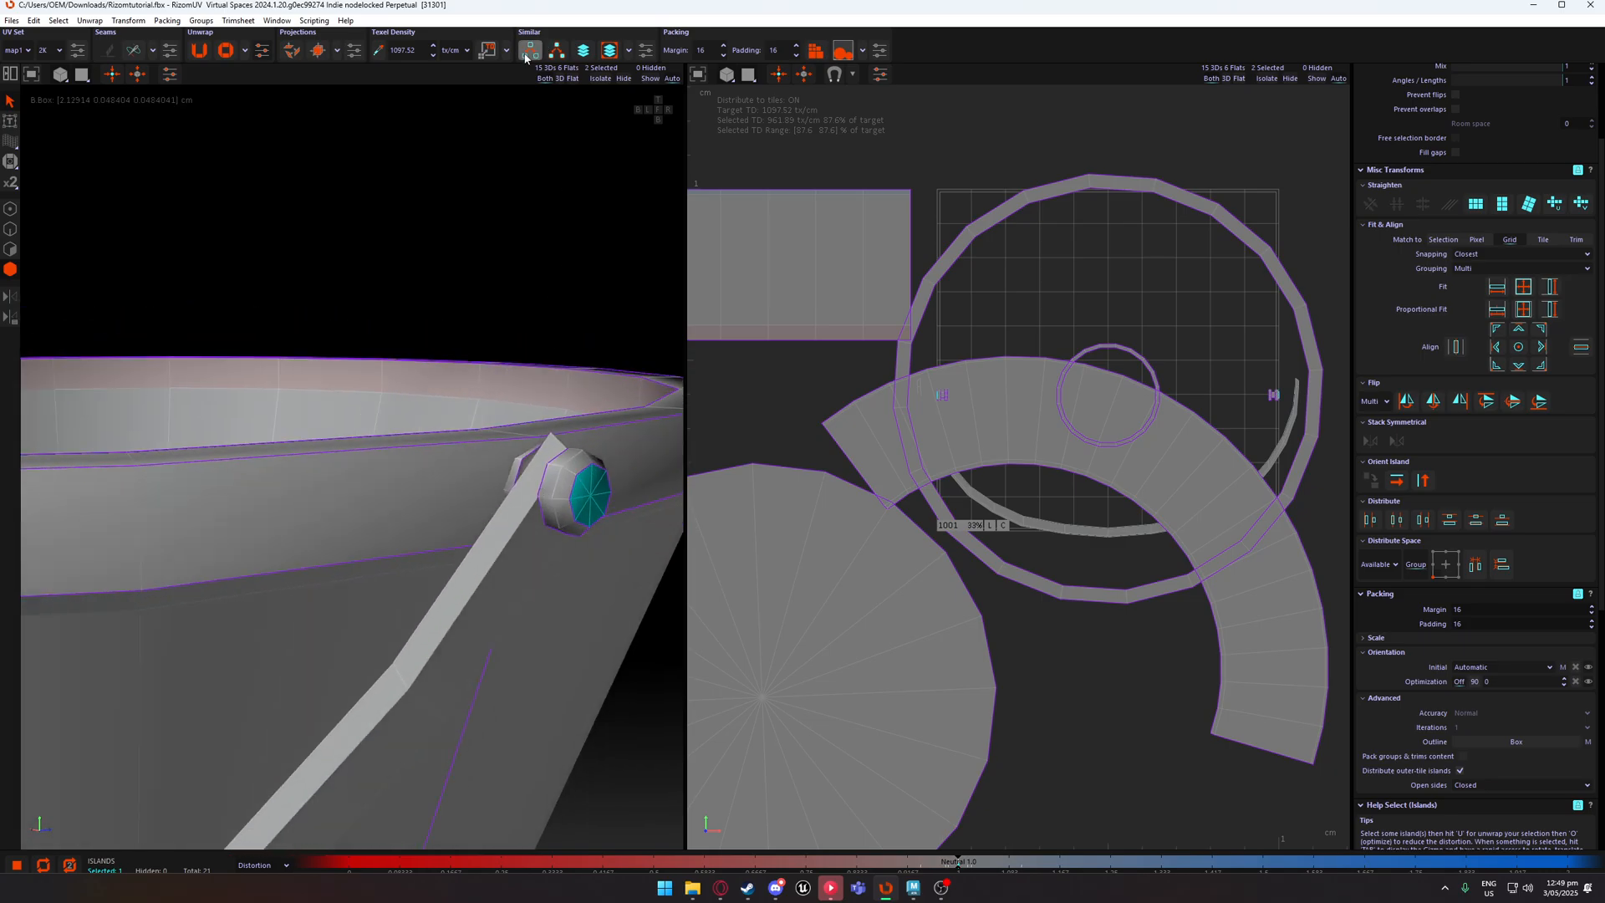
{"action": "left_click", "coordinate": [528, 51]}
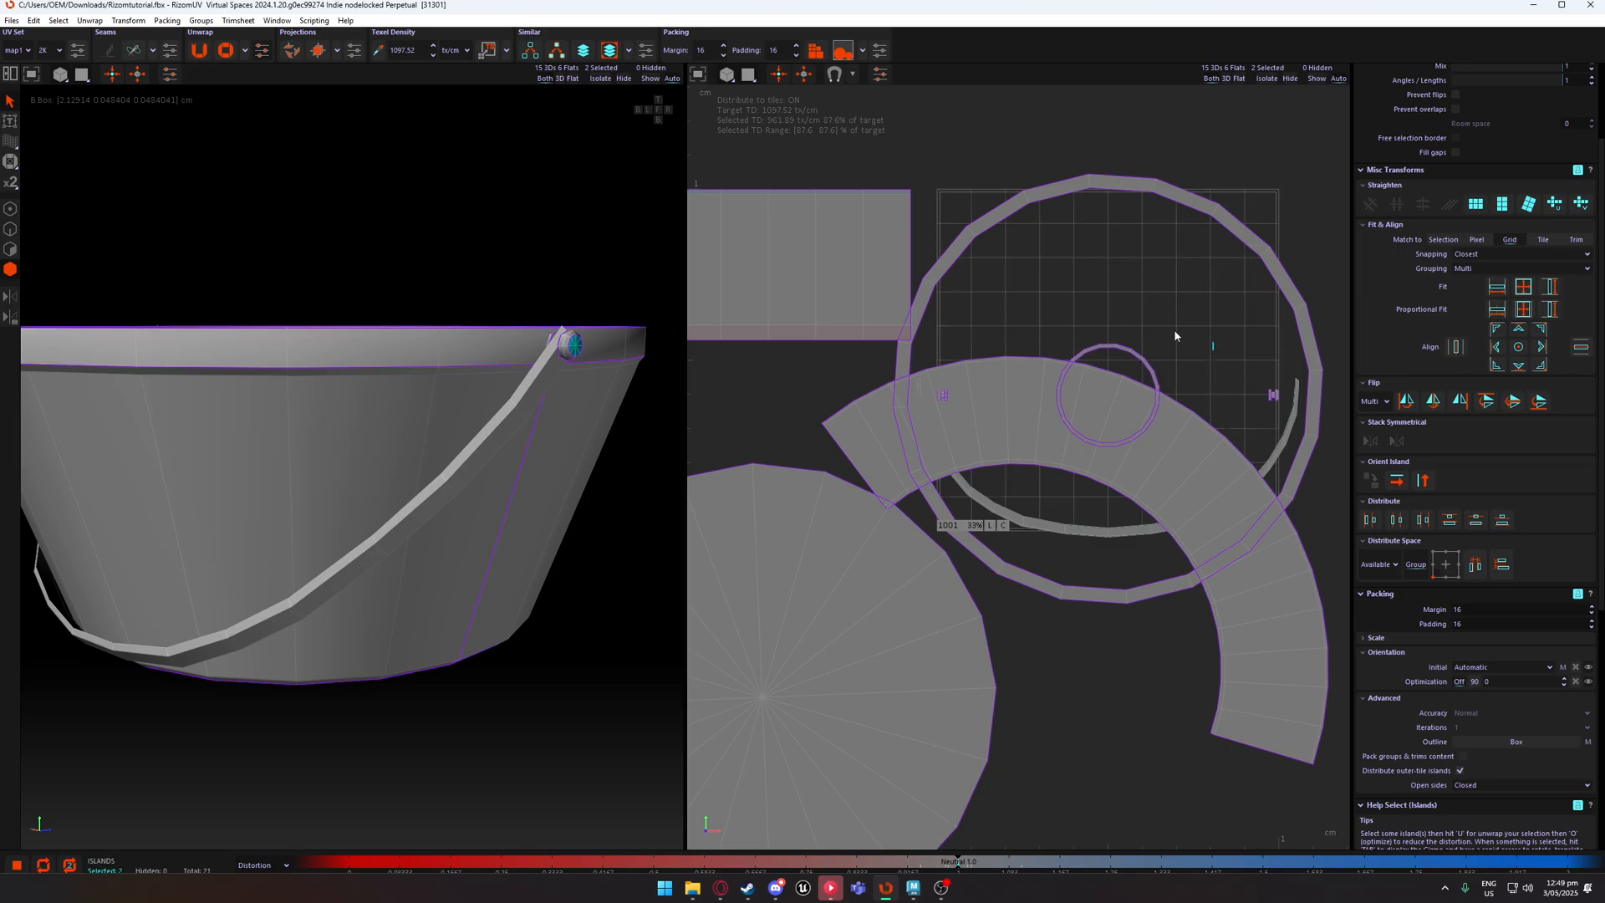
Clear the selection, select only the near rivet's outer cap, and compare its UV position and model location with the opposite rivet.
{"action": "scroll", "coordinate": [607, 297], "scroll_direction": "up", "scroll_amount": 4}
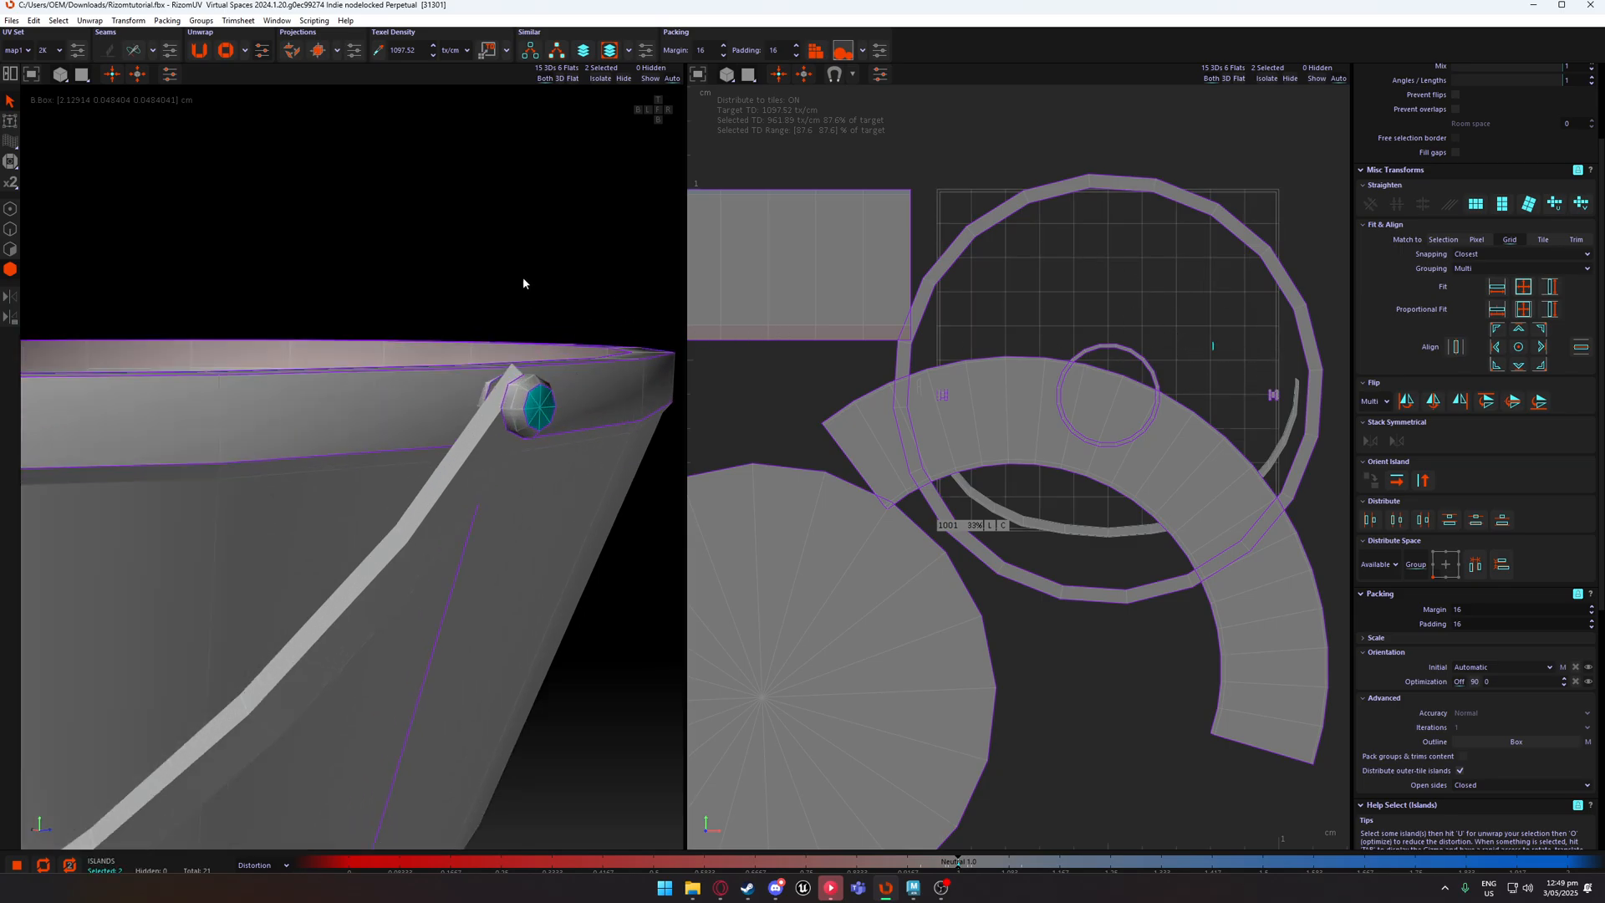
{"action": "left_click", "coordinate": [525, 282]}
{"action": "left_click", "coordinate": [543, 398]}
{"action": "middle_click_drag", "start_coordinate": [1148, 374], "coordinate": [1110, 356]}
{"action": "scroll", "coordinate": [585, 309], "scroll_direction": "down", "scroll_amount": 5}
{"action": "left_click_drag", "start_coordinate": [558, 311], "coordinate": [317, 388], "text": "alt"}
{"action": "scroll", "coordinate": [431, 393], "scroll_direction": "up", "scroll_amount": 5}
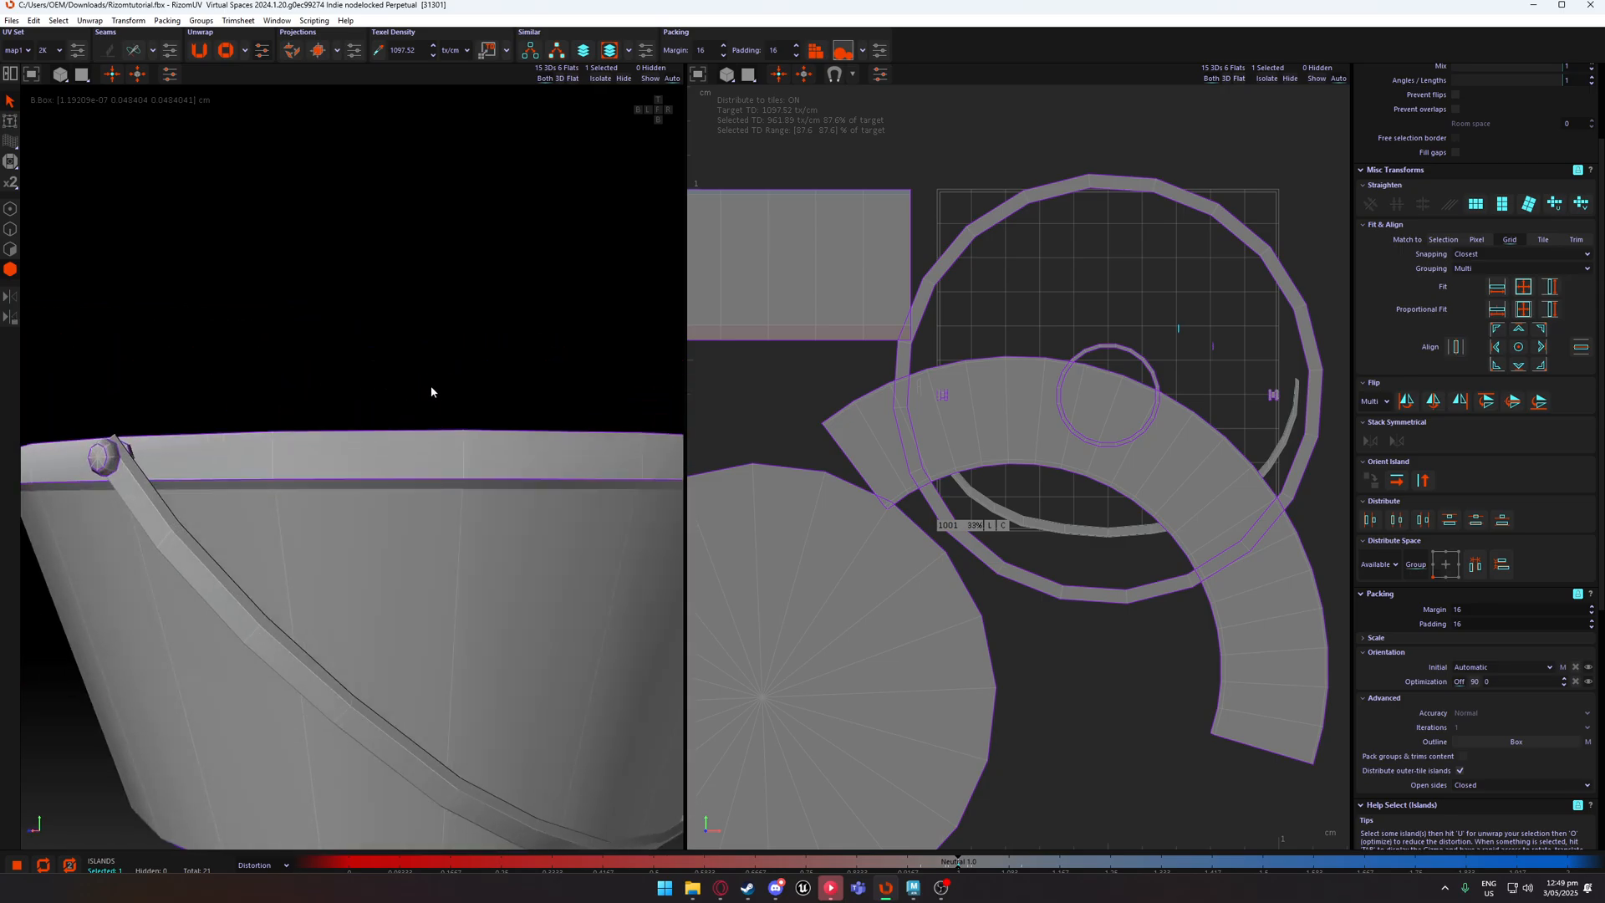
{"action": "left_click_drag", "start_coordinate": [431, 392], "coordinate": [351, 441], "text": "alt"}
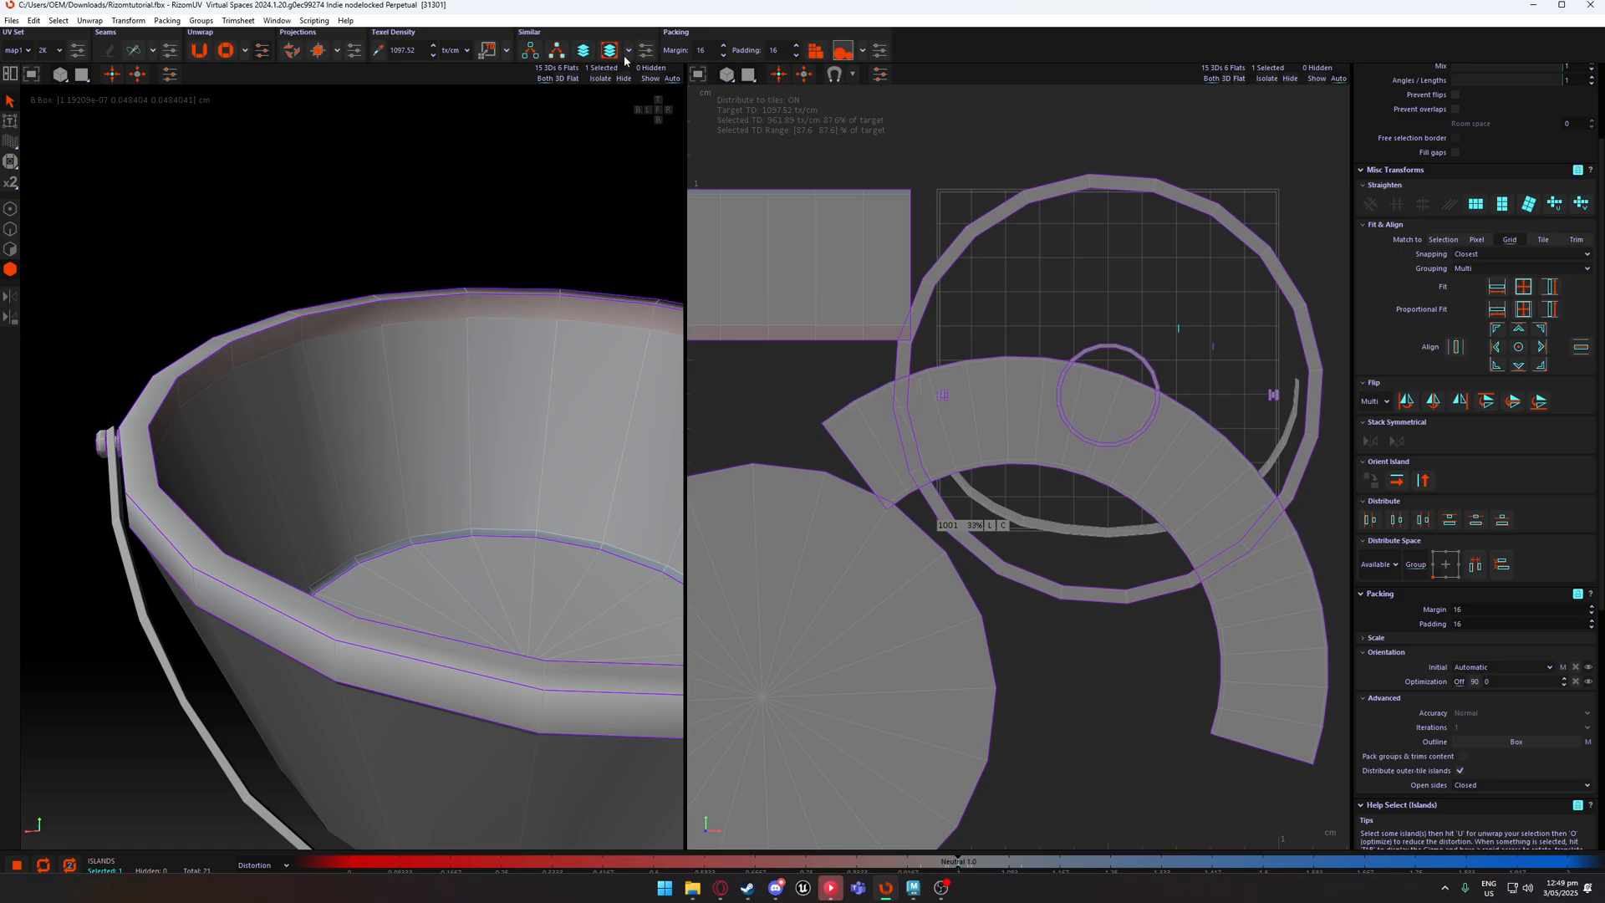
Look through the Similar, Projections, Unwrap and Auto Seams settings.
{"action": "scroll", "coordinate": [1445, 373], "scroll_direction": "down", "scroll_amount": 5}
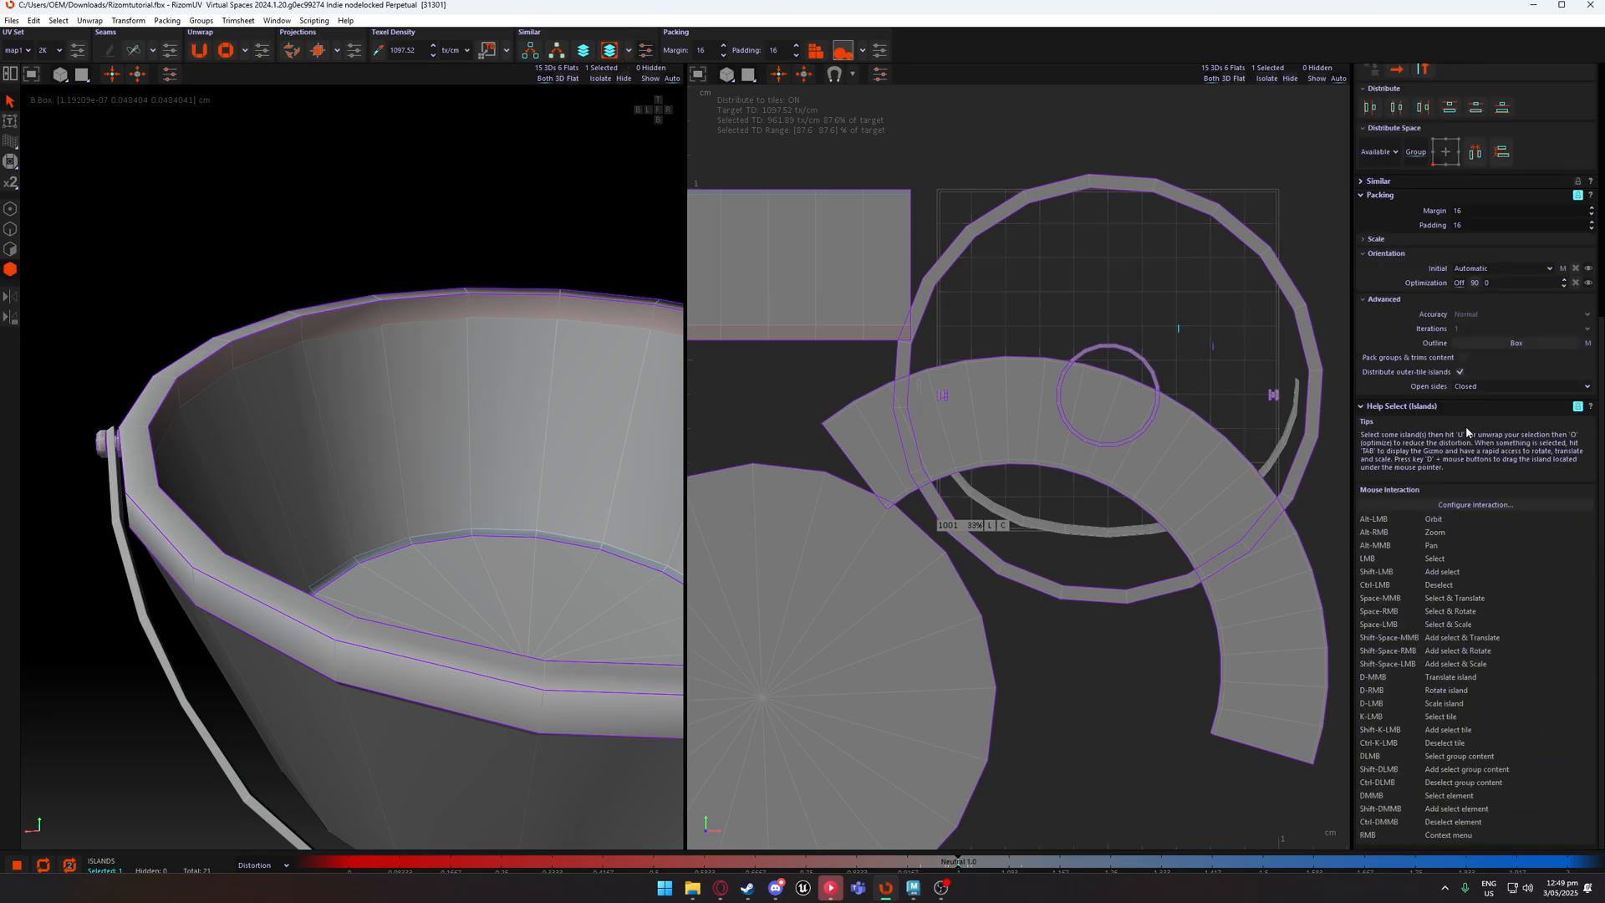
{"action": "scroll", "coordinate": [1463, 393], "scroll_direction": "up", "scroll_amount": 5}
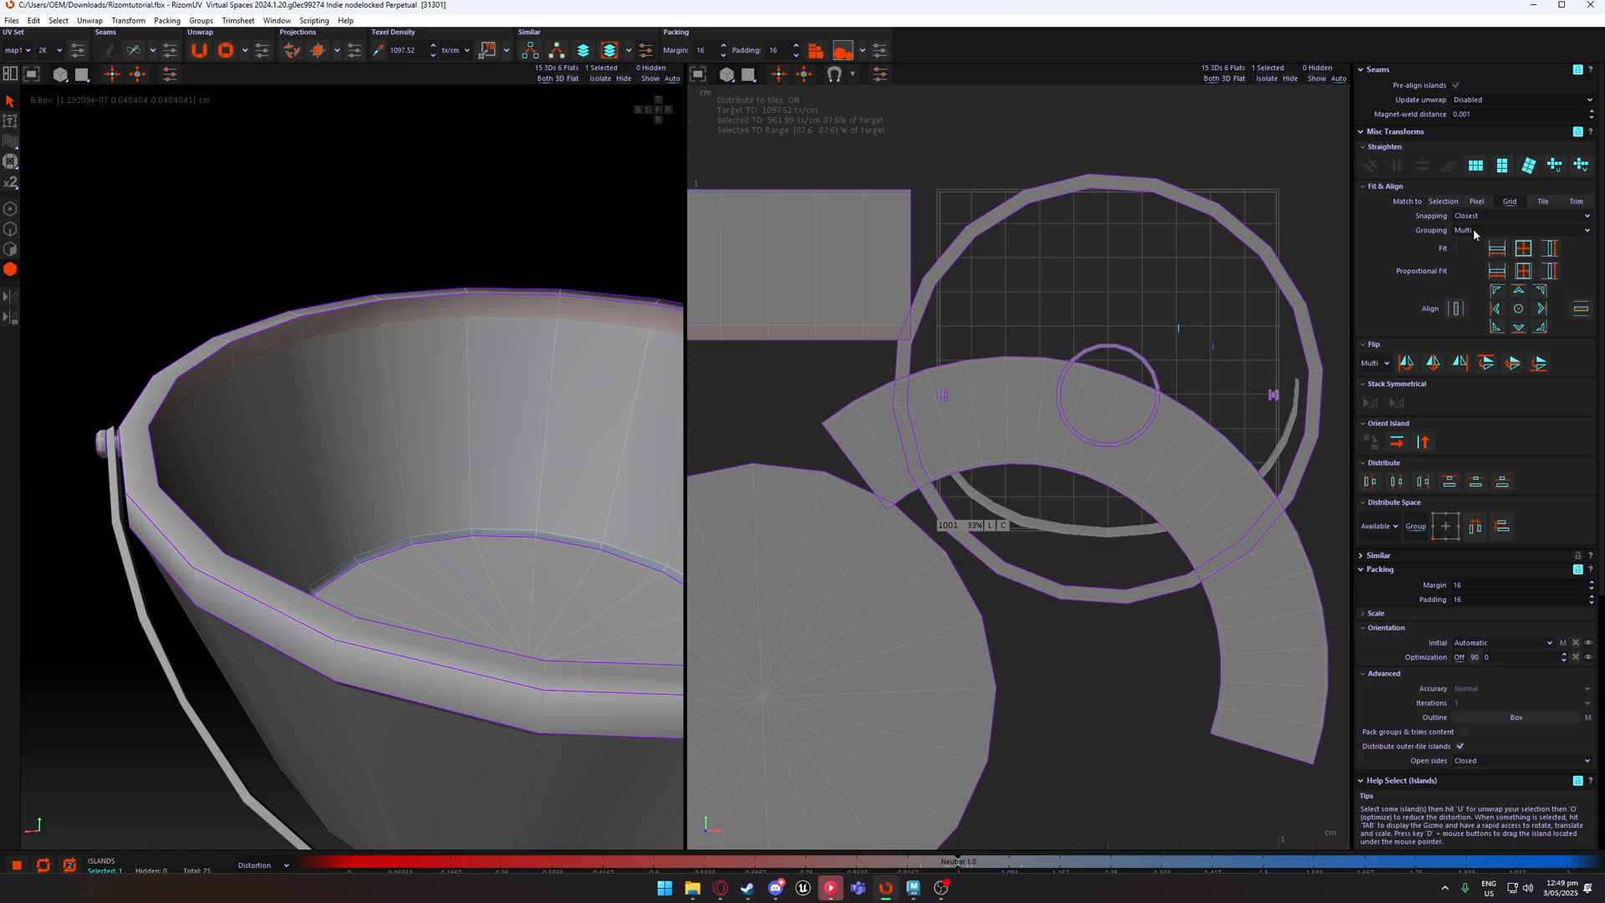
{"action": "scroll", "coordinate": [1547, 464], "scroll_direction": "down", "scroll_amount": 5}
{"action": "scroll", "coordinate": [1513, 285], "scroll_direction": "up", "scroll_amount": 5}
{"action": "left_click", "coordinate": [355, 51]}
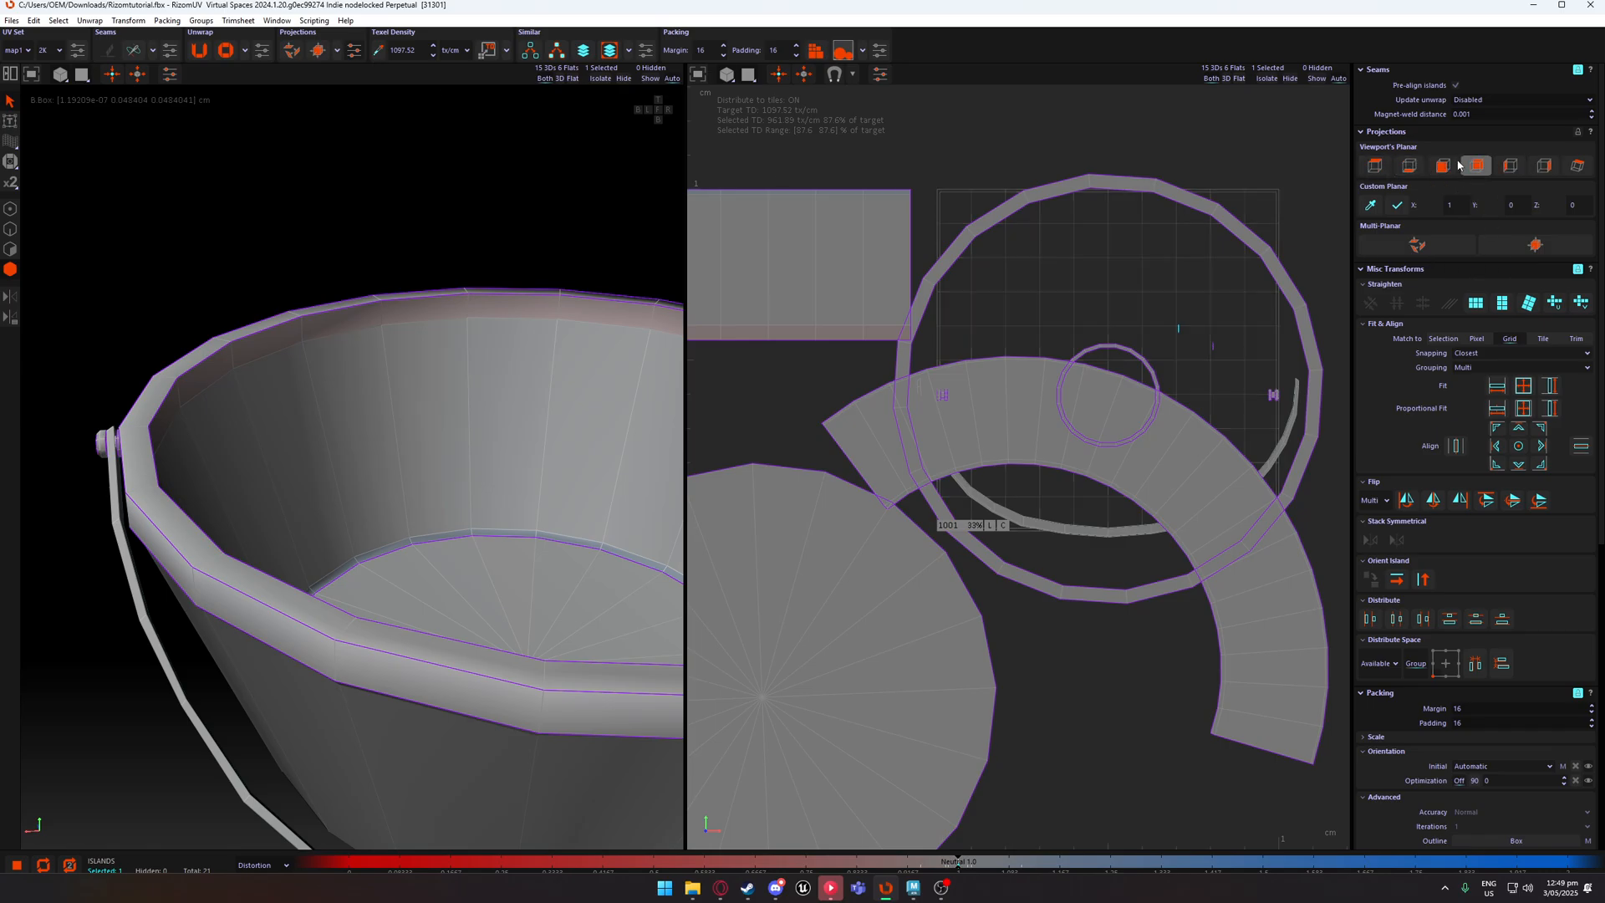
{"action": "left_click", "coordinate": [337, 51]}
{"action": "left_click", "coordinate": [350, 46]}
{"action": "left_click", "coordinate": [176, 54]}
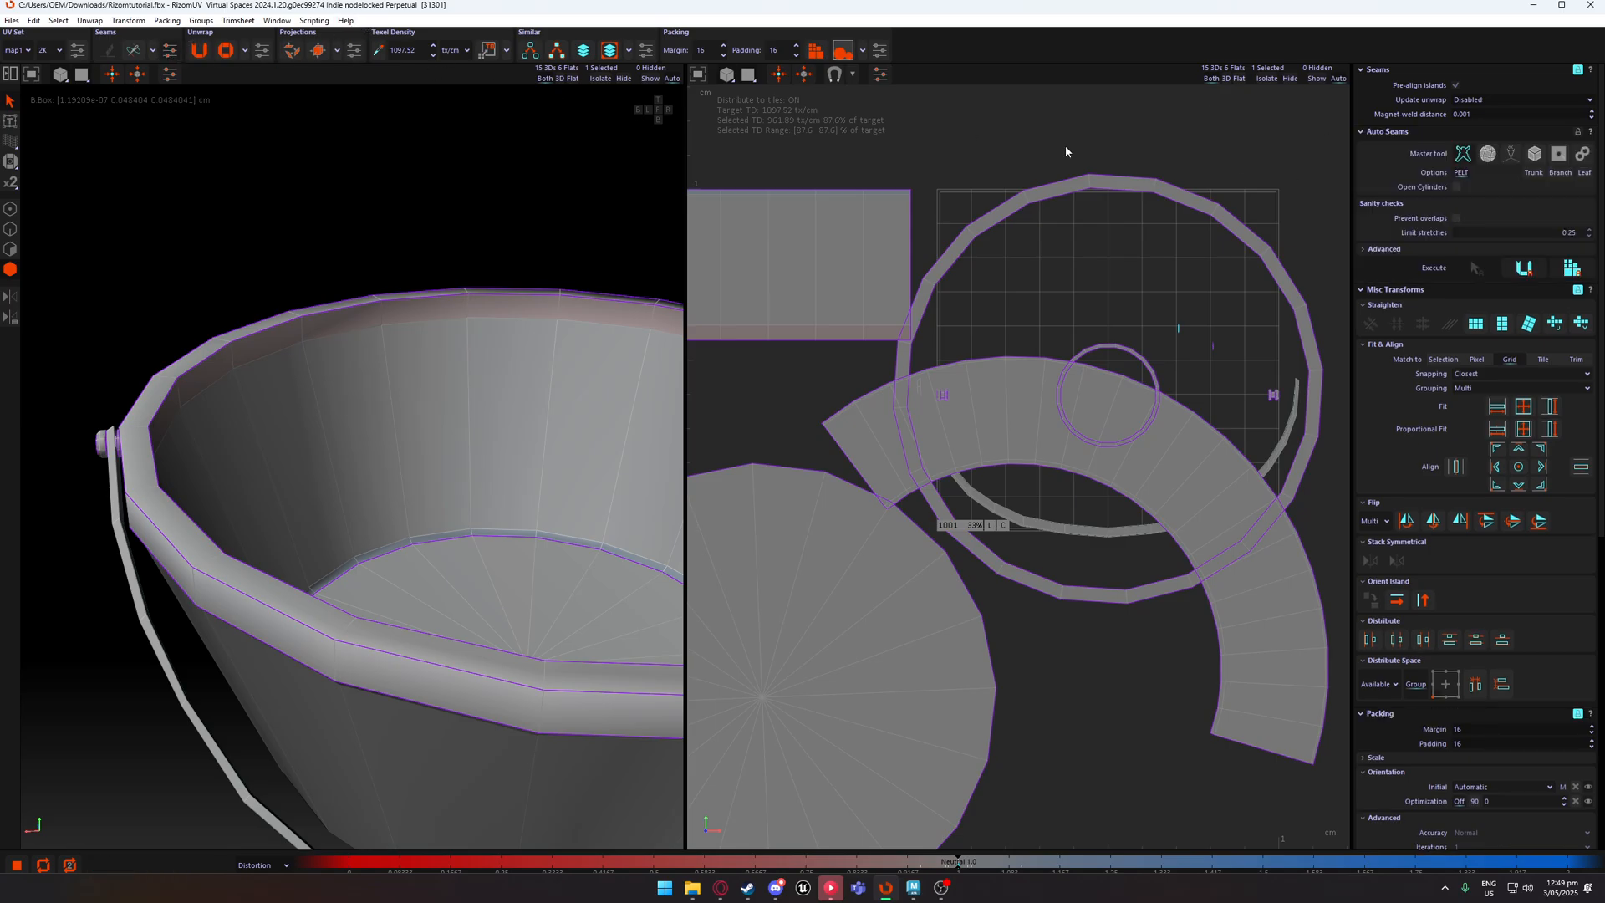
{"action": "scroll", "coordinate": [1456, 154], "scroll_direction": "down", "scroll_amount": 2}
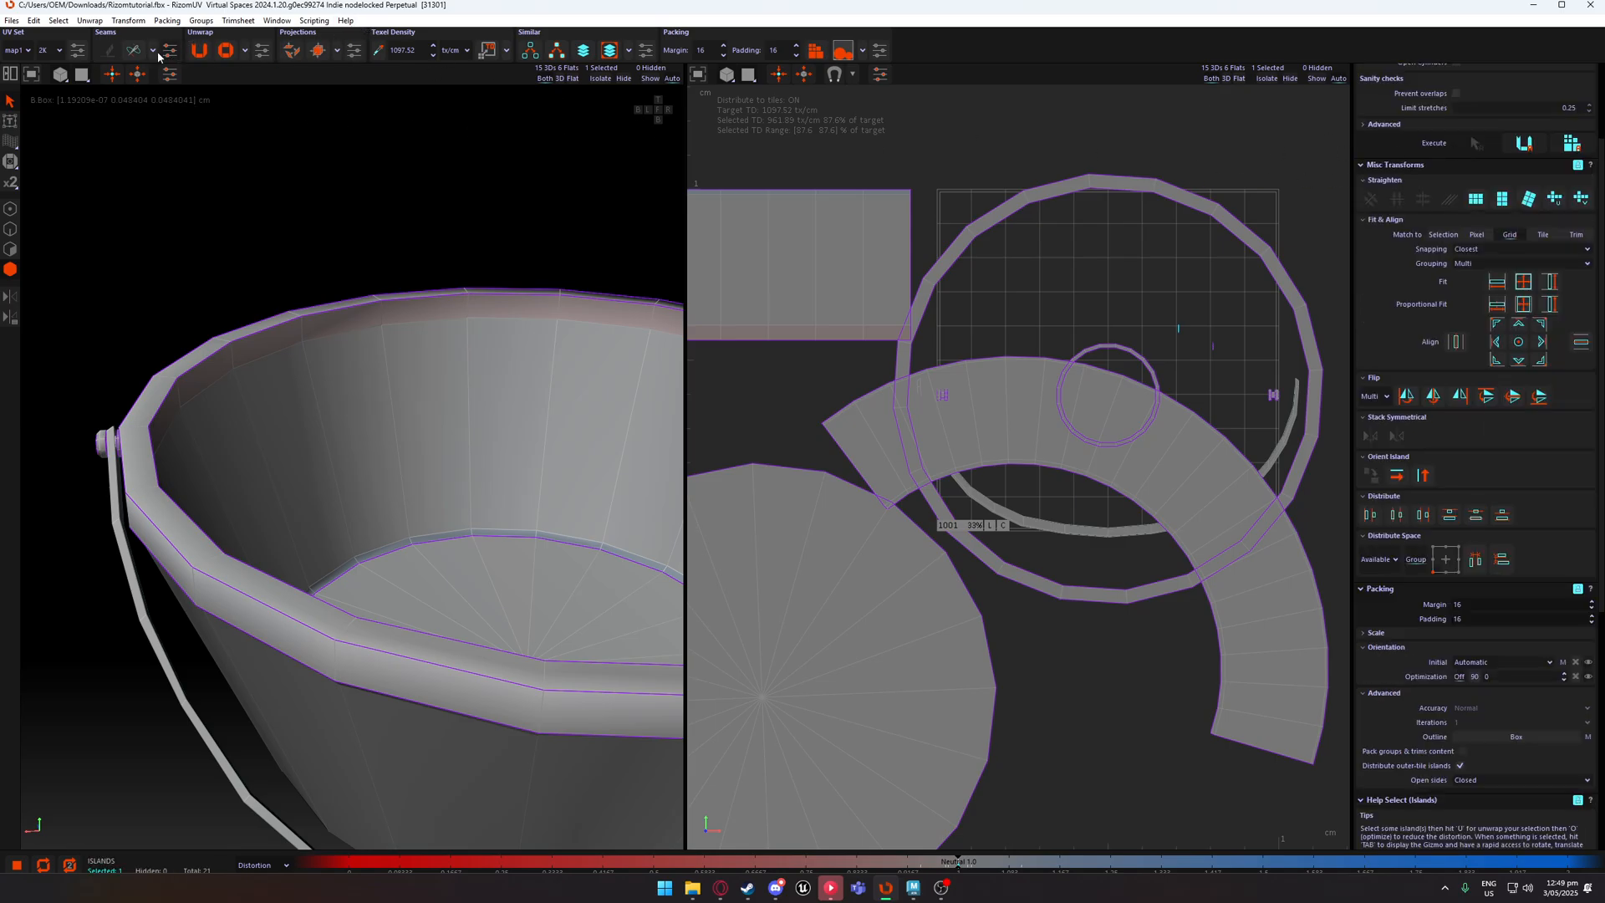
{"action": "left_click", "coordinate": [262, 52]}
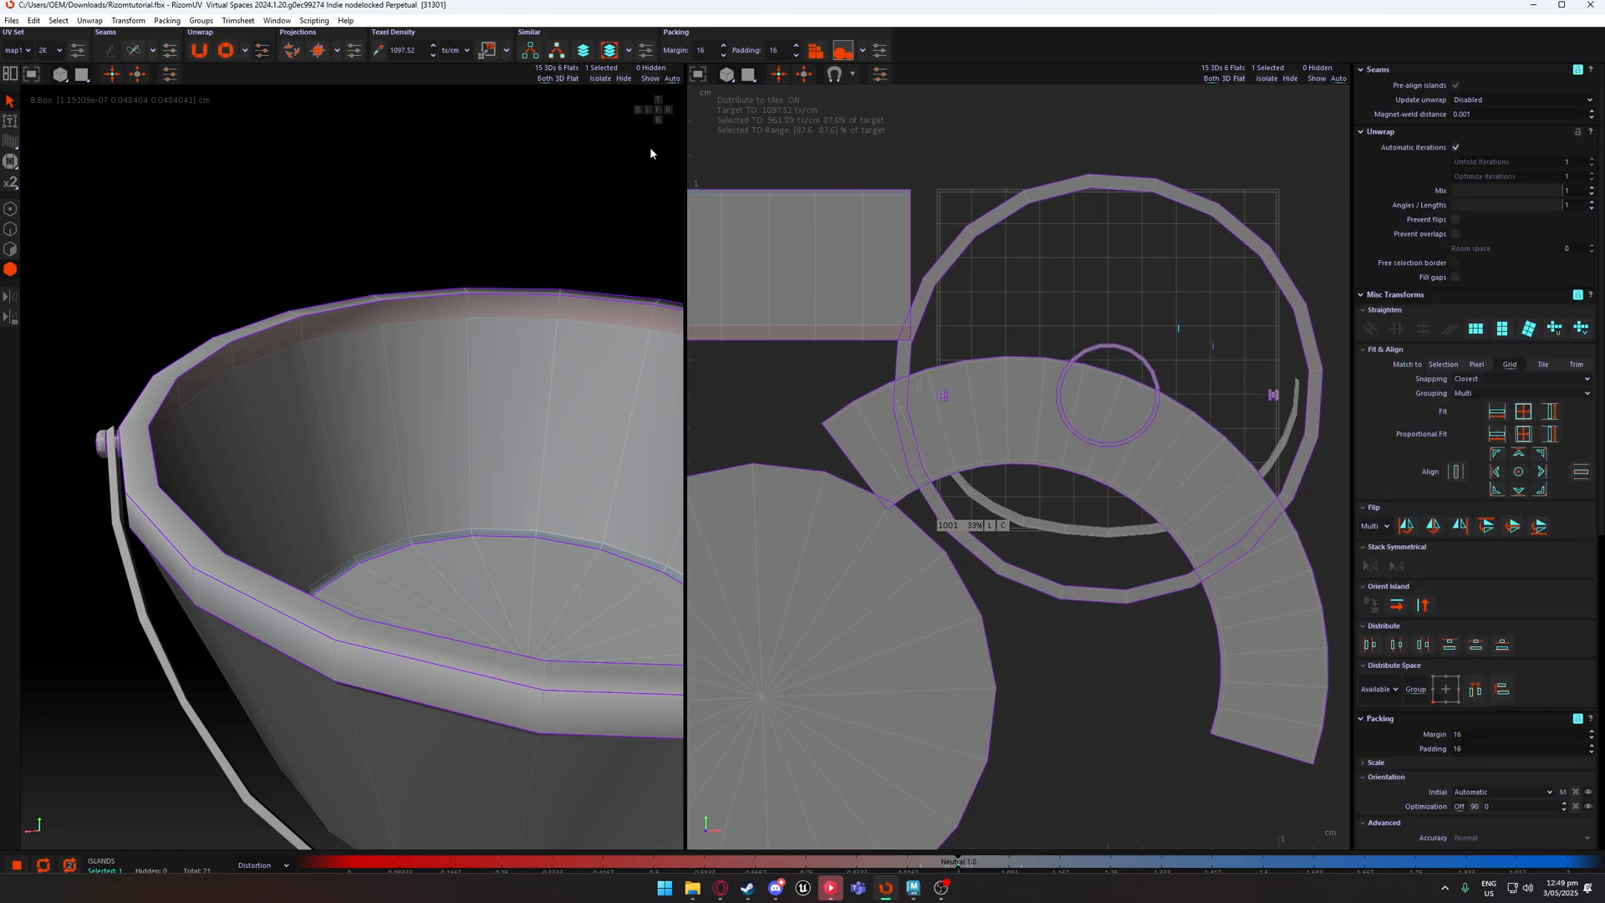
{"action": "left_click", "coordinate": [170, 53]}
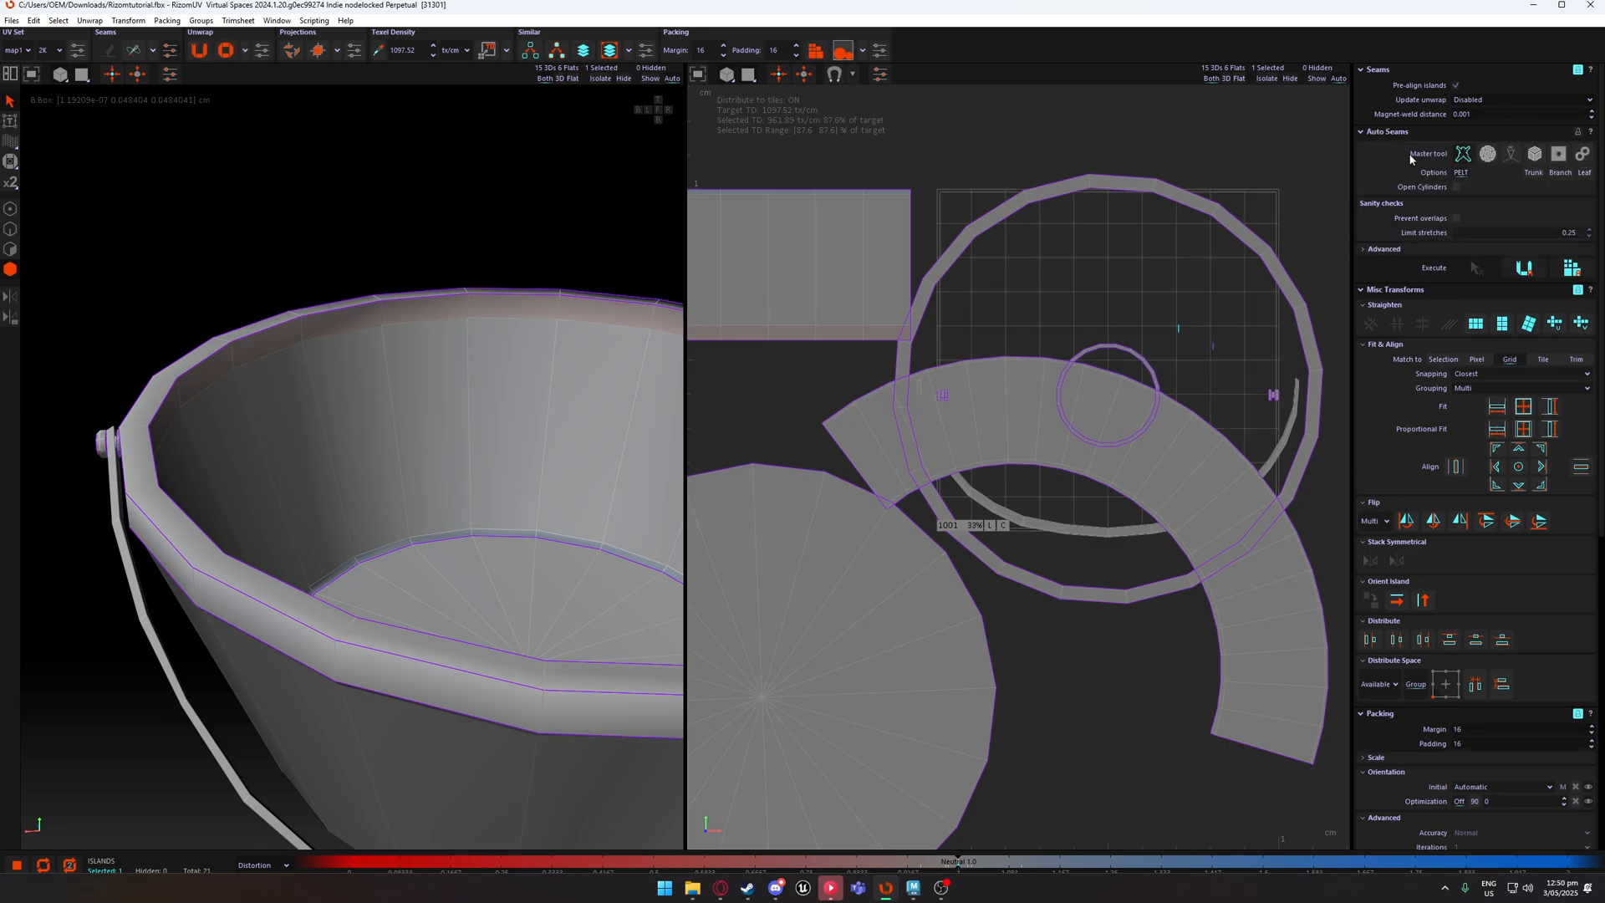
Deselect the rivet cap and examine the bucket's handle and outer wall from several sides.
{"action": "left_click_drag", "start_coordinate": [448, 333], "coordinate": [417, 253], "text": "alt"}
{"action": "scroll", "coordinate": [434, 373], "scroll_direction": "down", "scroll_amount": 2}
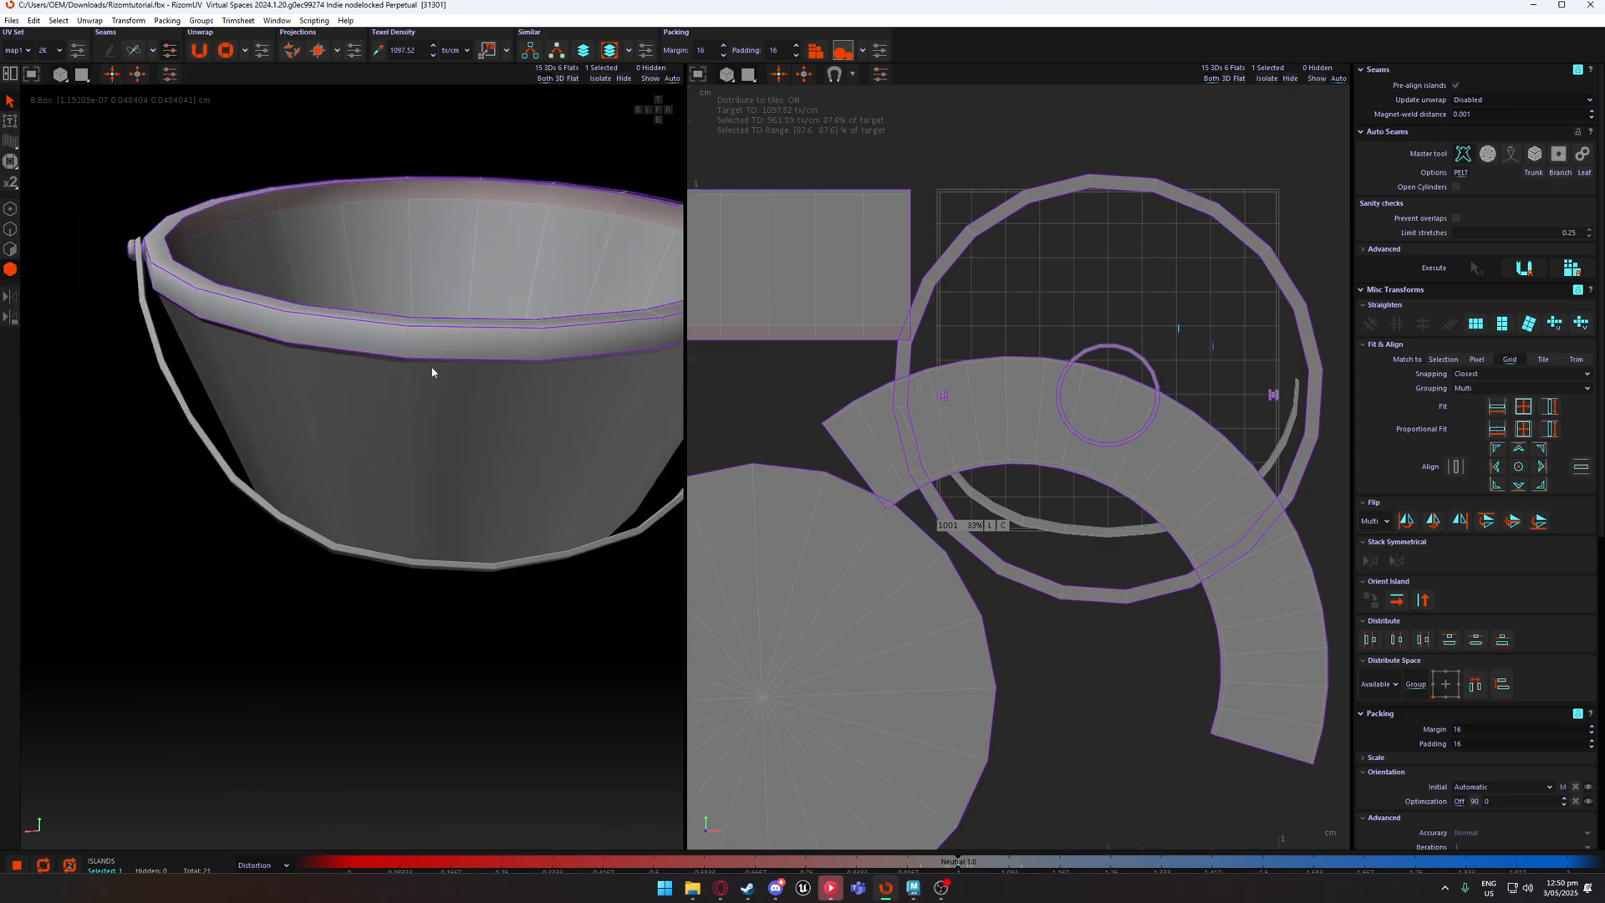
{"action": "left_click_drag", "start_coordinate": [434, 373], "coordinate": [510, 400], "text": "alt"}
{"action": "scroll", "coordinate": [625, 353], "scroll_direction": "up", "scroll_amount": 5}
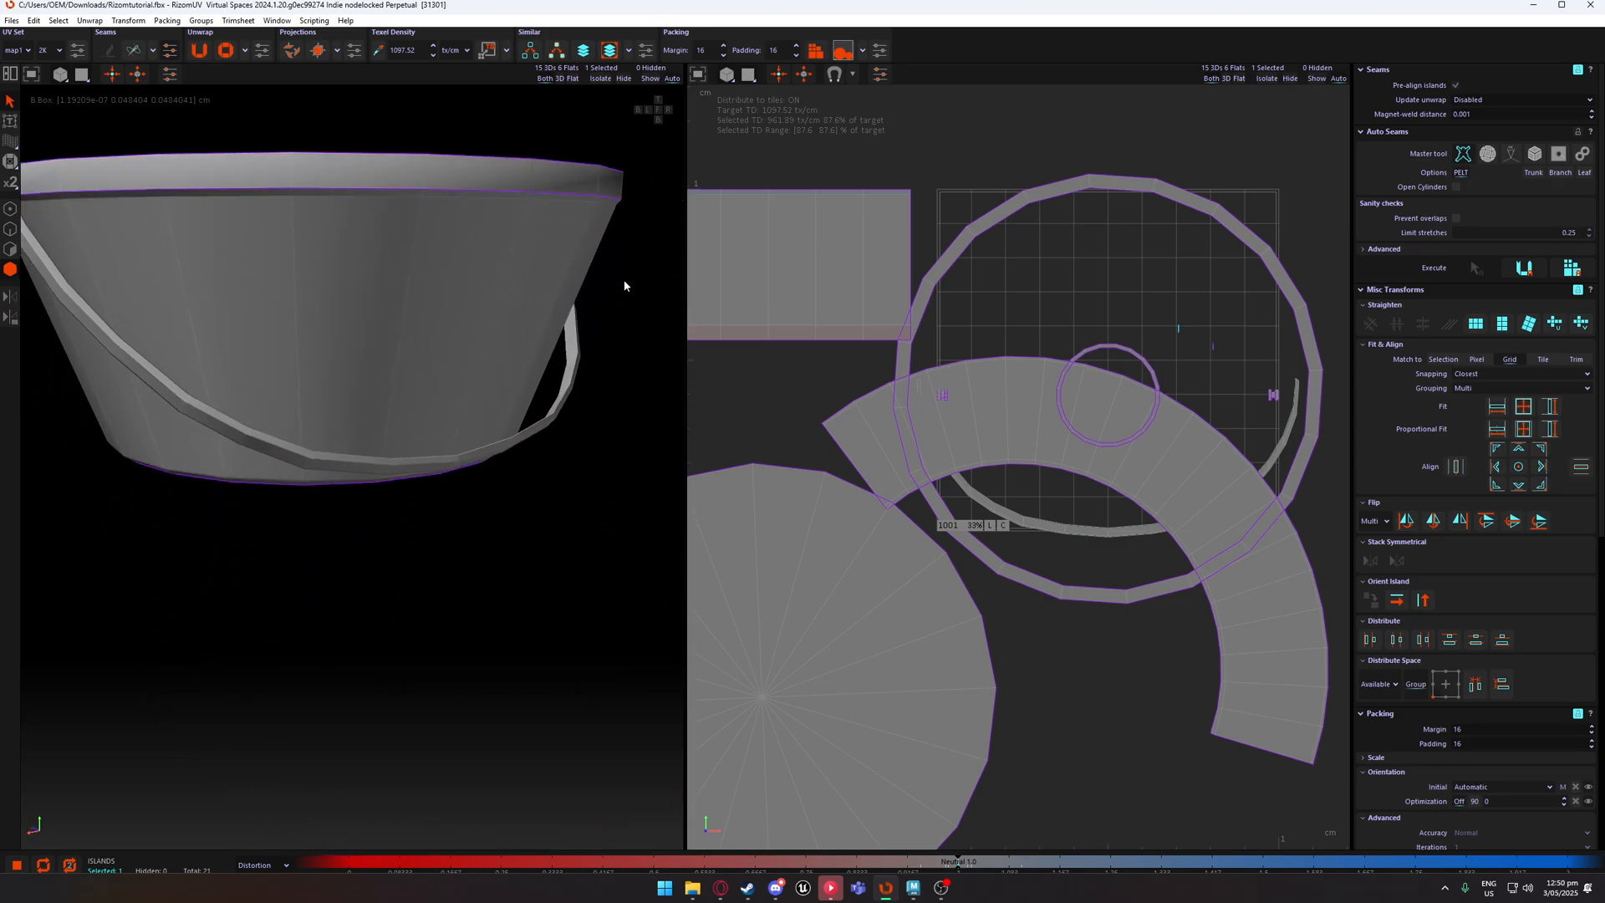
{"action": "left_click", "coordinate": [607, 347]}
{"action": "scroll", "coordinate": [602, 338], "scroll_direction": "down", "scroll_amount": 2}
{"action": "left_click_drag", "start_coordinate": [602, 338], "coordinate": [444, 320], "text": "alt"}
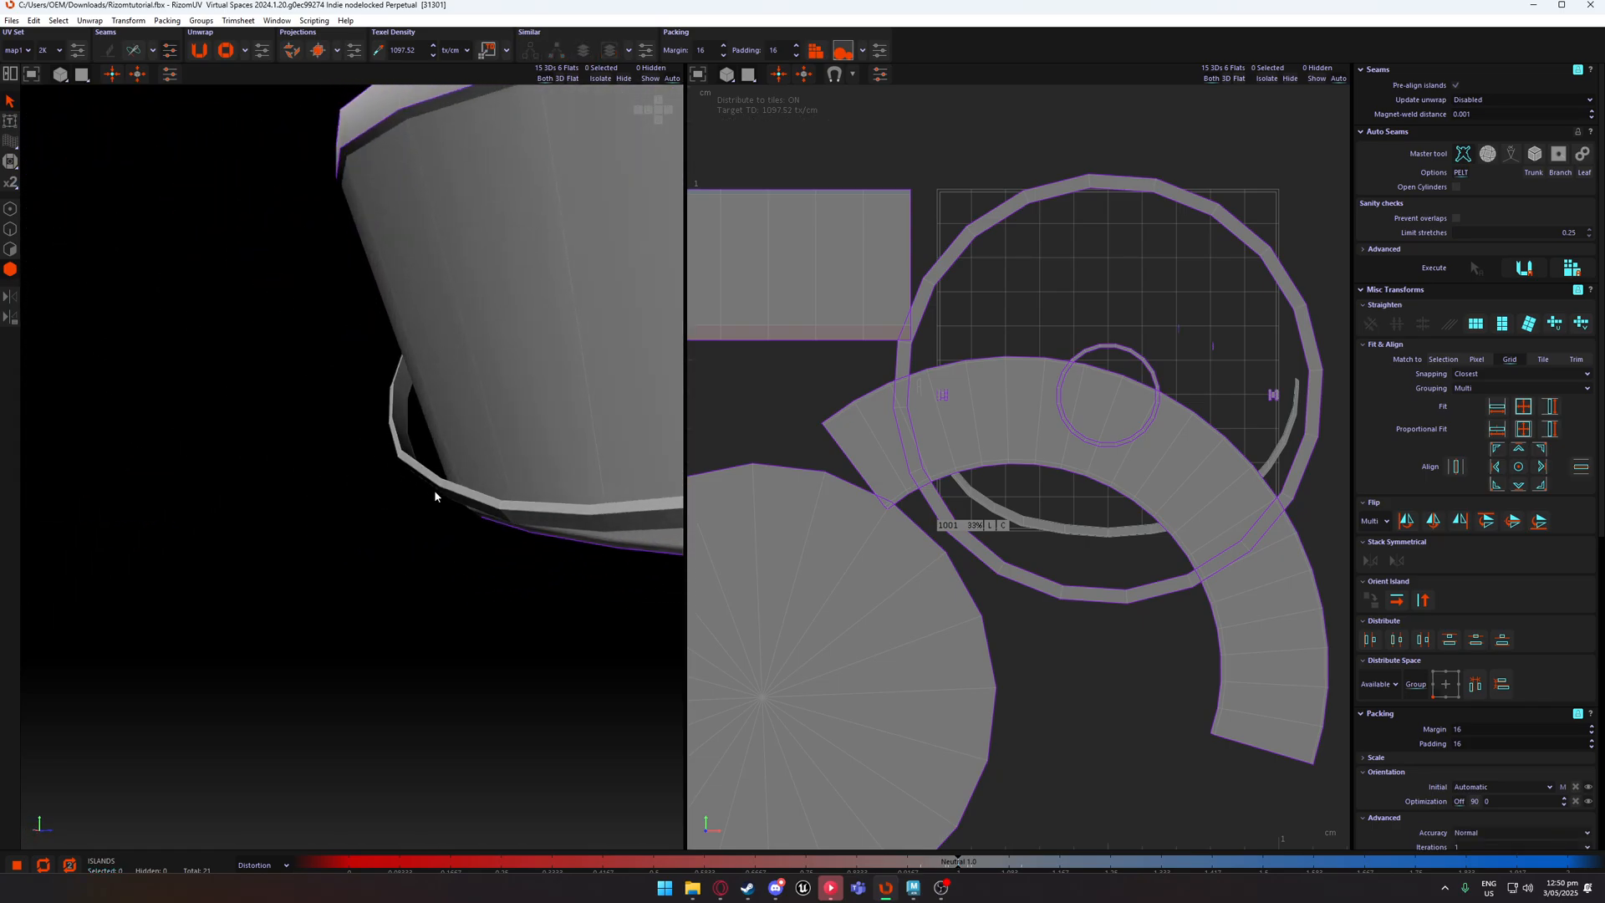
Examine the seams running along the handle and around the bucket rim.
{"action": "scroll", "coordinate": [410, 460], "scroll_direction": "down", "scroll_amount": 3}
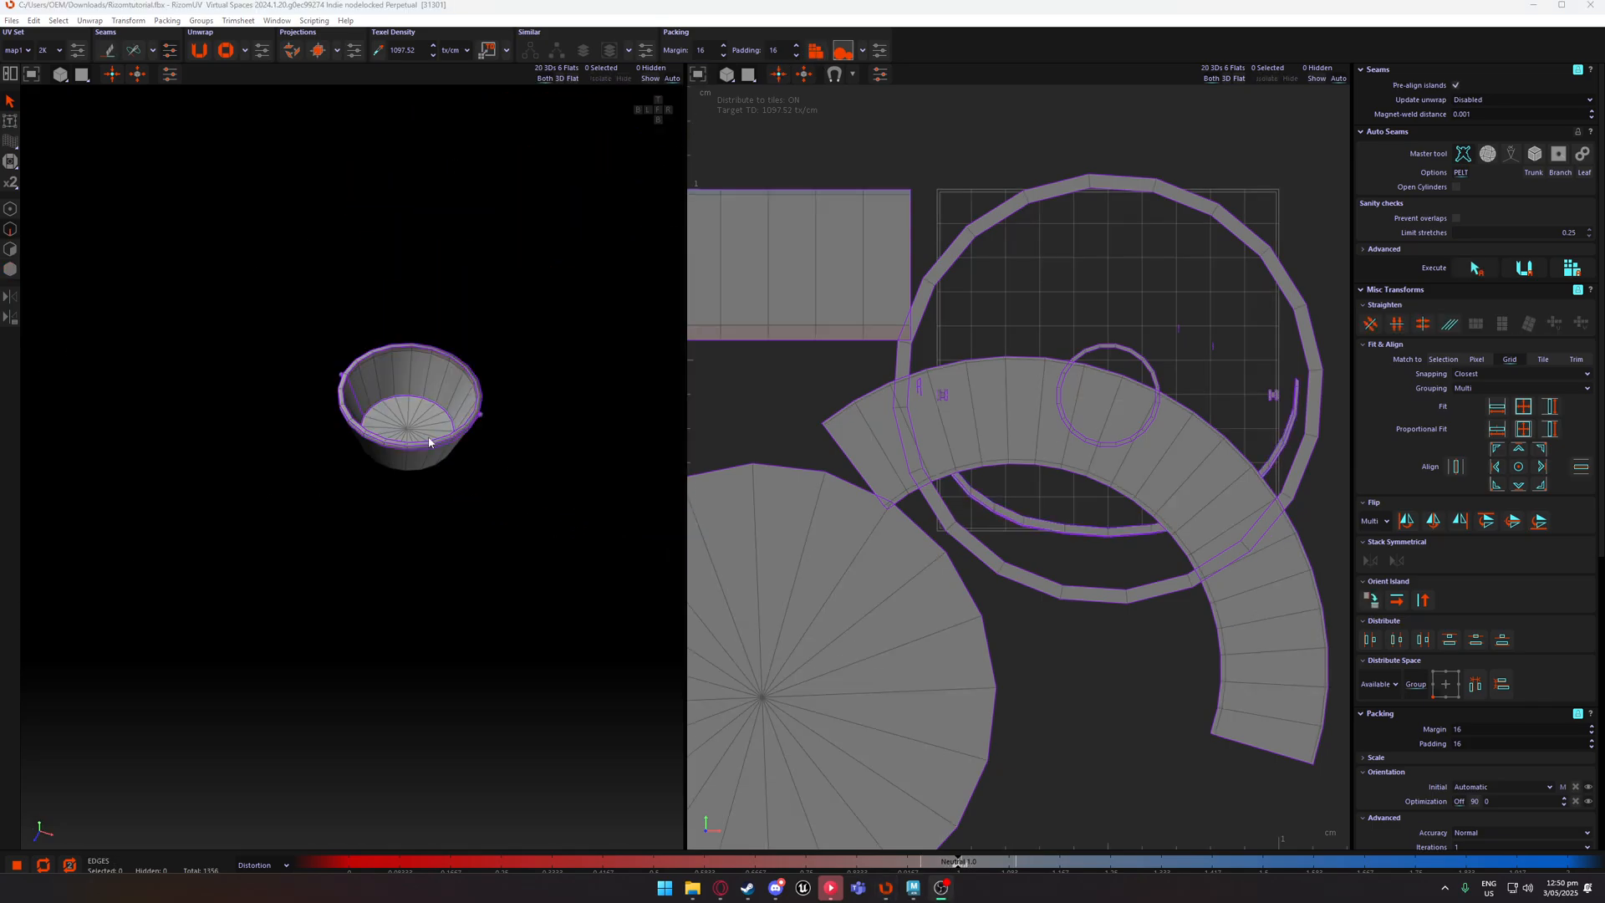
{"action": "scroll", "coordinate": [443, 432], "scroll_direction": "up", "scroll_amount": 6}
{"action": "left_click_drag", "start_coordinate": [461, 425], "coordinate": [405, 326], "text": "alt"}
{"action": "scroll", "coordinate": [451, 375], "scroll_direction": "down", "scroll_amount": 3}
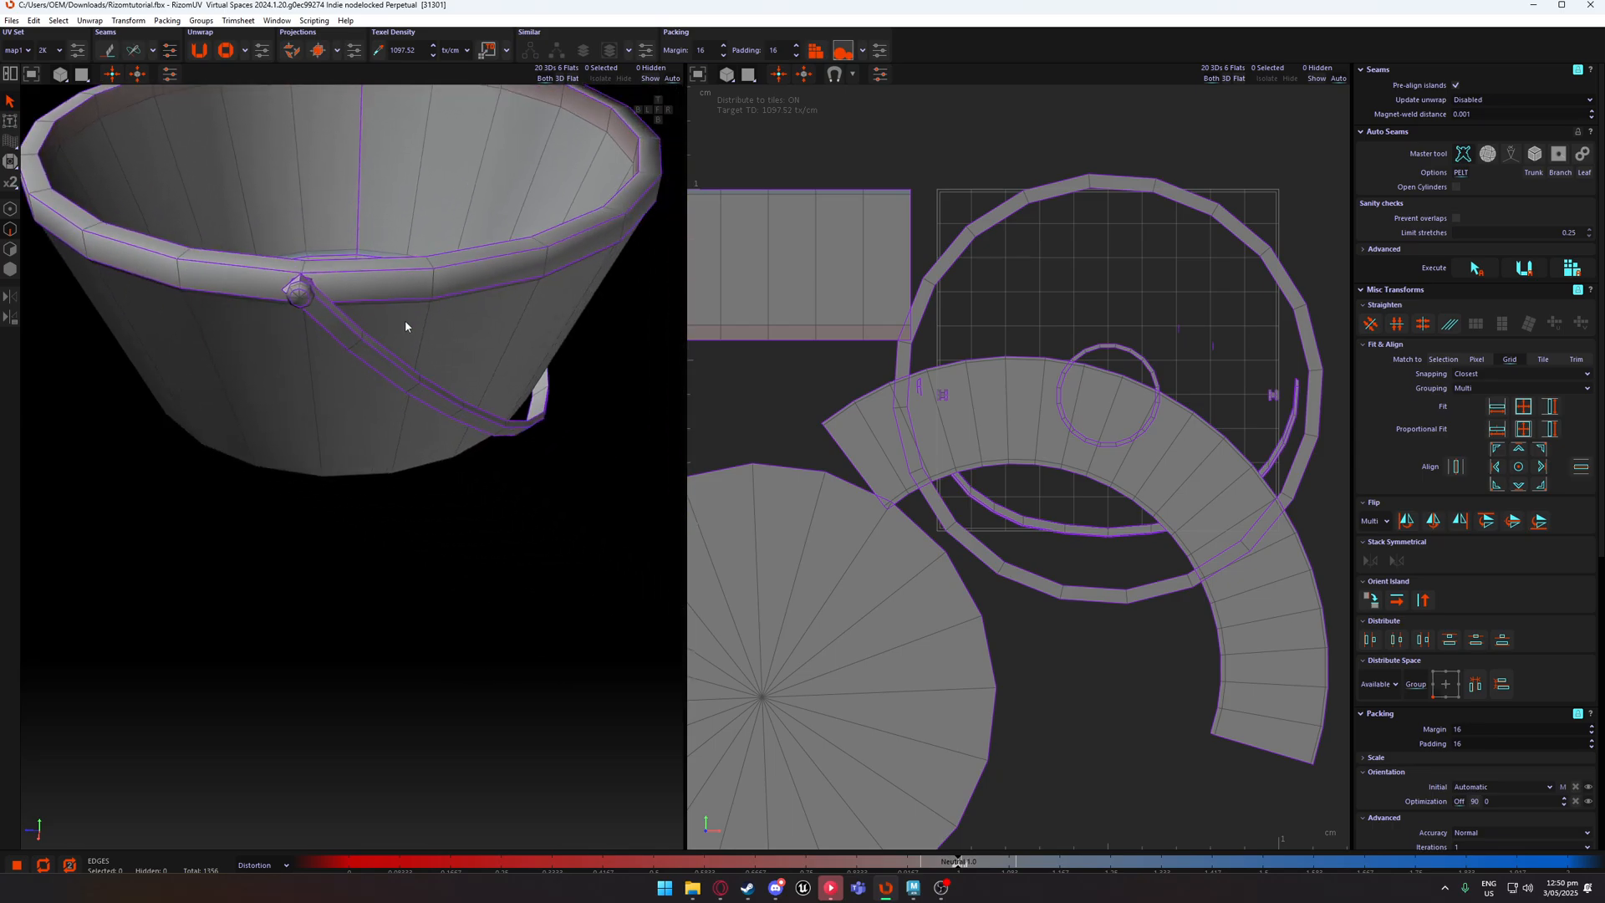
{"action": "left_click_drag", "start_coordinate": [508, 428], "coordinate": [307, 384], "text": "alt"}
{"action": "scroll", "coordinate": [368, 362], "scroll_direction": "down", "scroll_amount": 3}
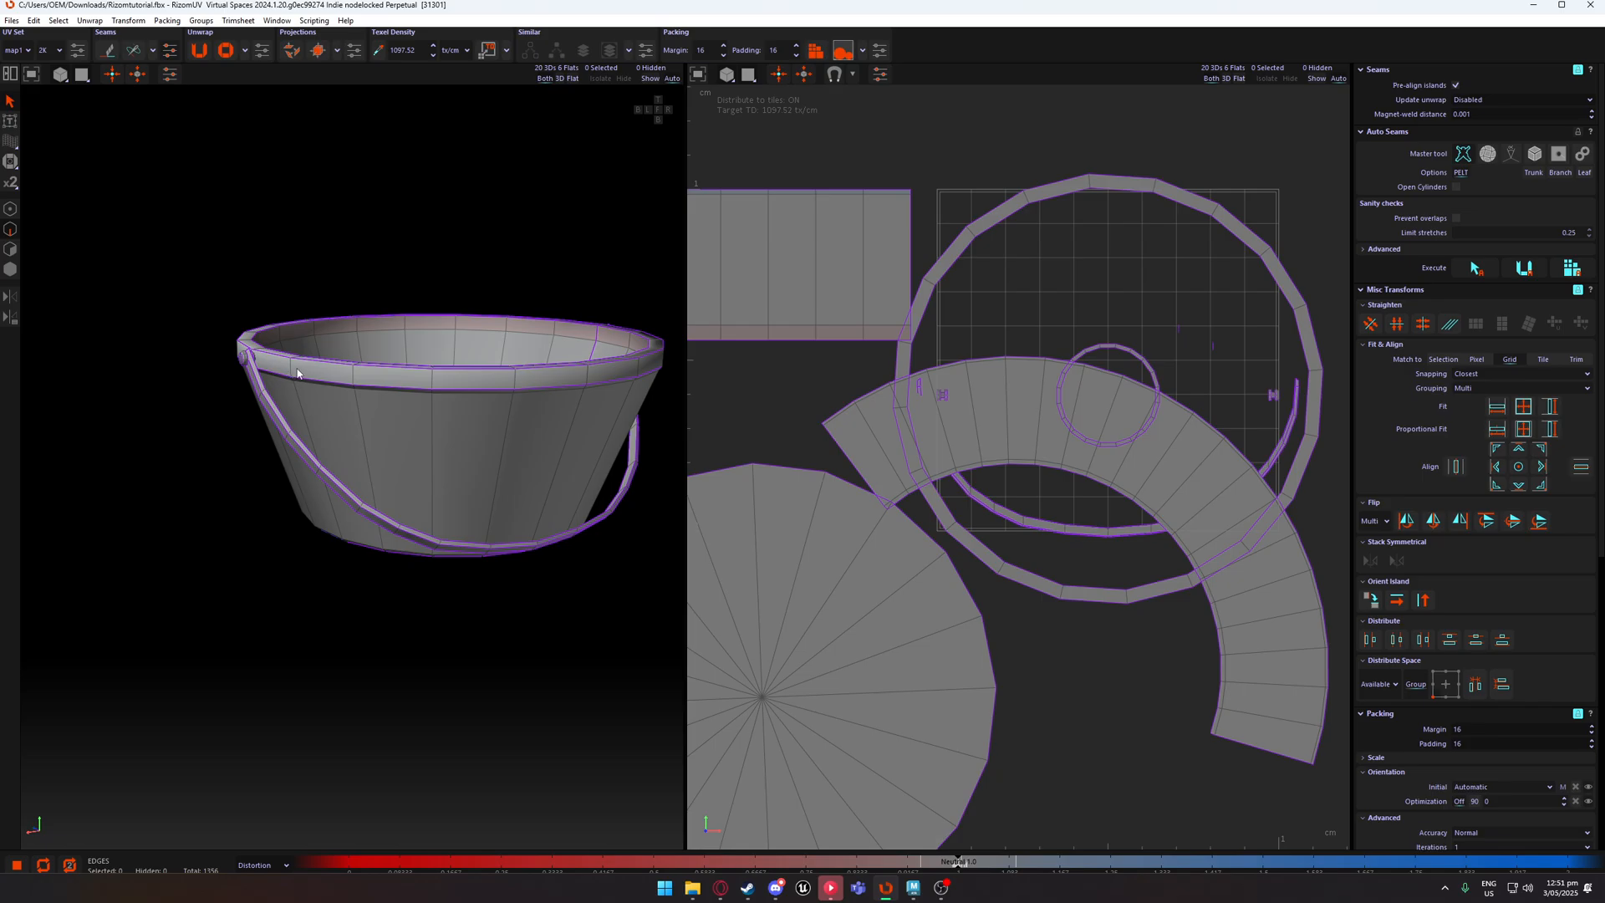
{"action": "scroll", "coordinate": [371, 390], "scroll_direction": "down", "scroll_amount": 2}
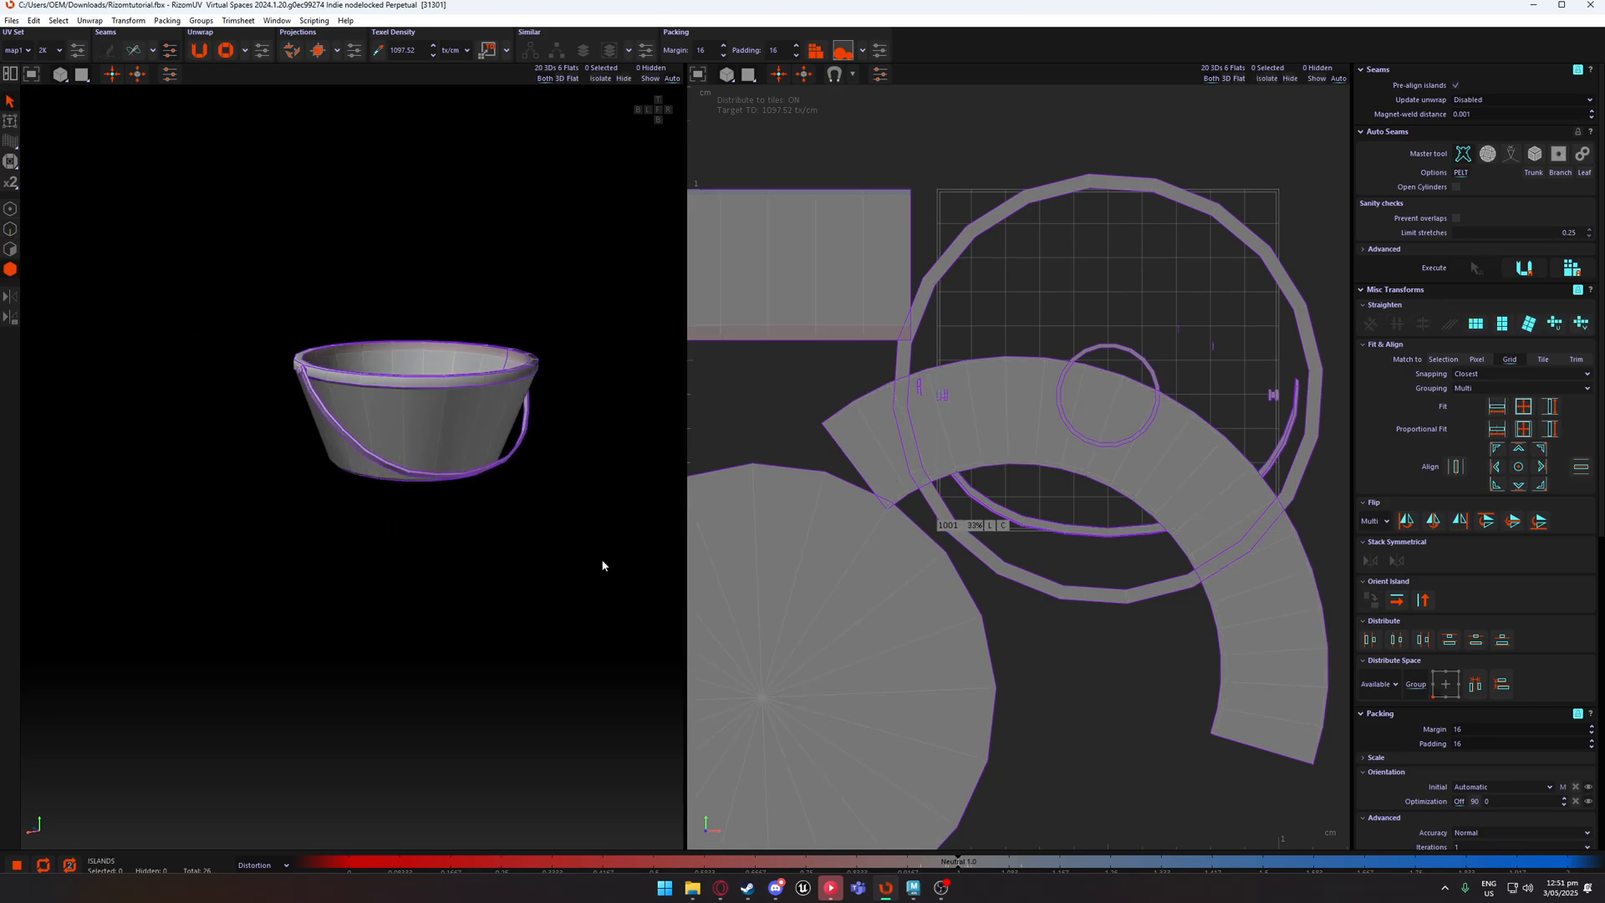
Select all of the bucket's islands and unwrap them, clearing the selection when done.
{"action": "key", "text": "F4"}
{"action": "key", "text": "ctrl+a"}
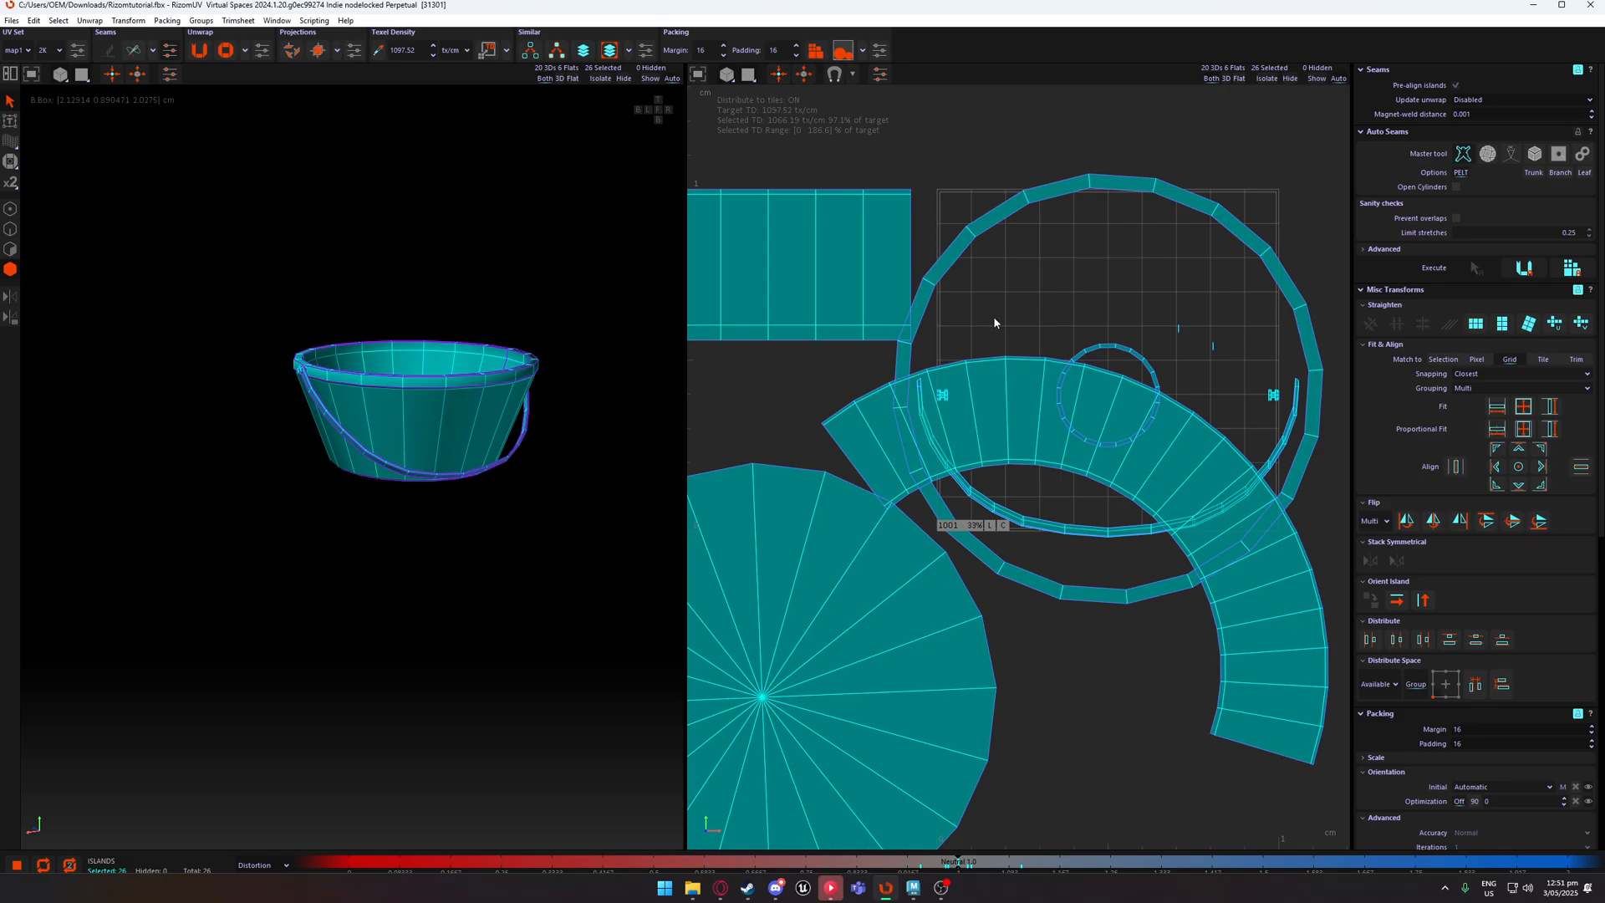
{"action": "key", "text": "u"}
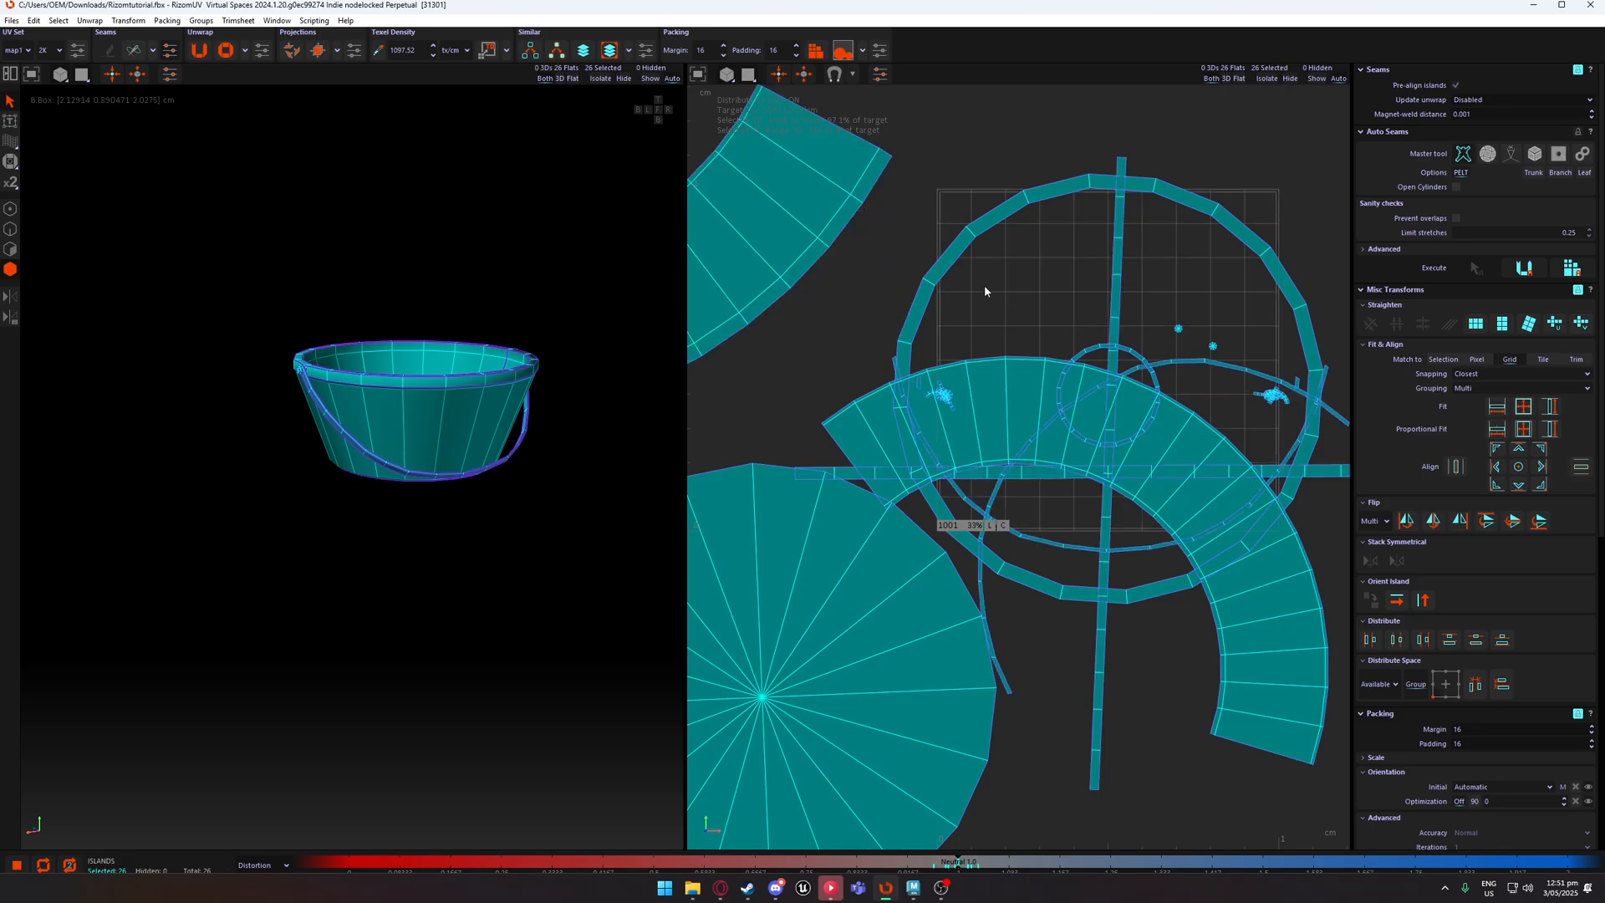
{"action": "left_click", "coordinate": [943, 338]}
{"action": "scroll", "coordinate": [941, 339], "scroll_direction": "down", "scroll_amount": 3}
{"action": "middle_click_drag", "start_coordinate": [886, 342], "coordinate": [942, 351]}
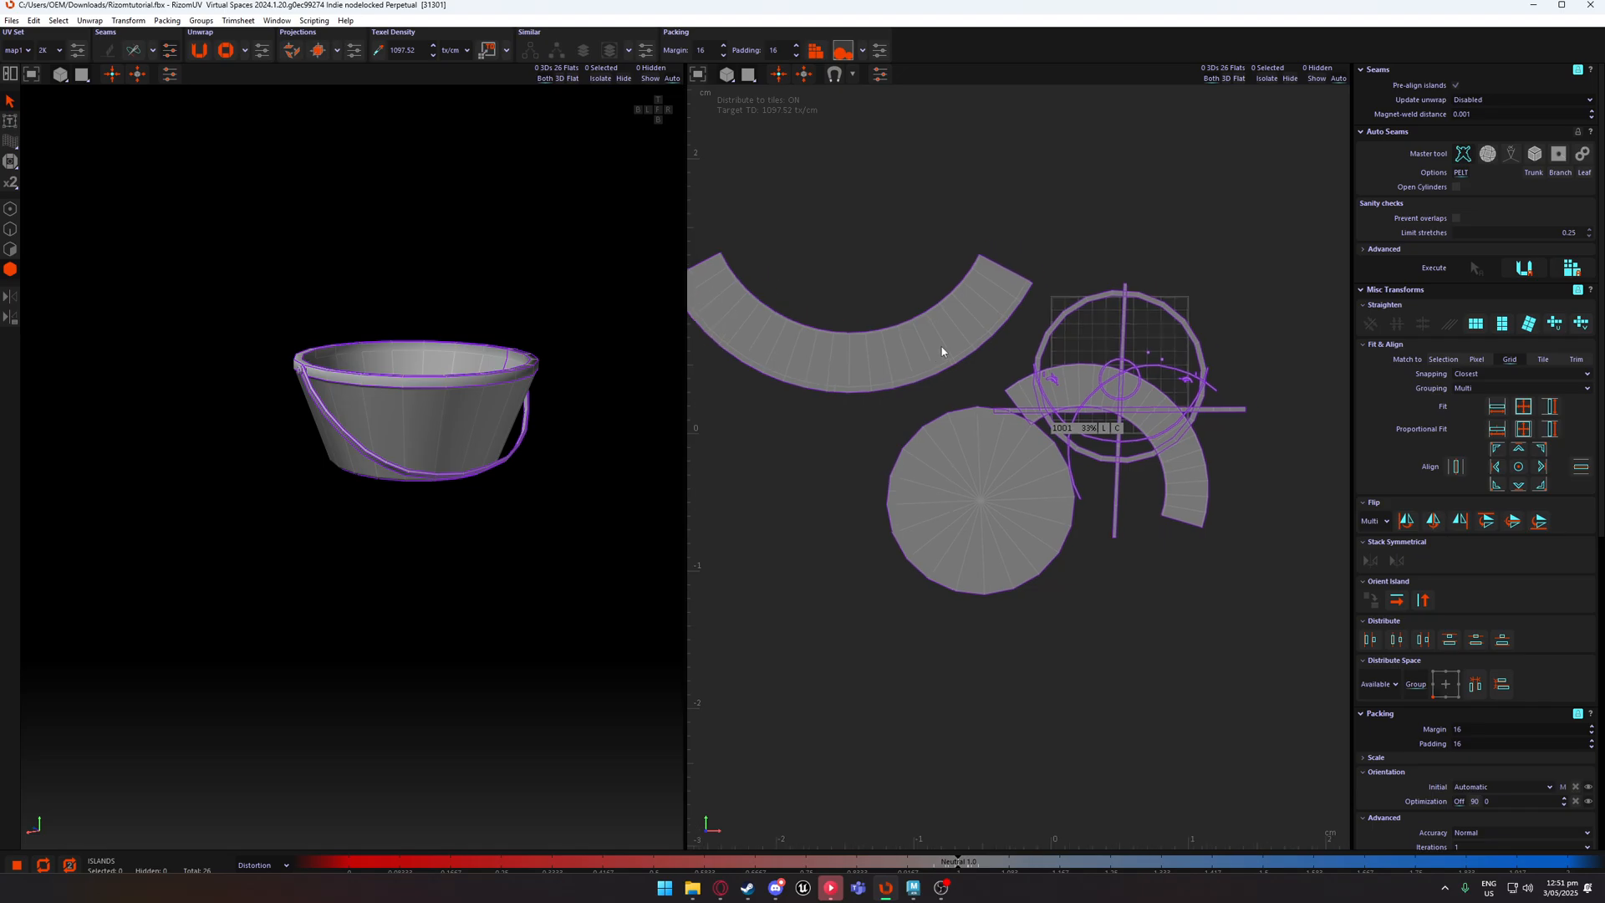
Select all unwrapped islands in the UV view and pack them into the UV tile with the current spacing.
{"action": "left_click_drag", "start_coordinate": [742, 189], "coordinate": [1152, 515]}
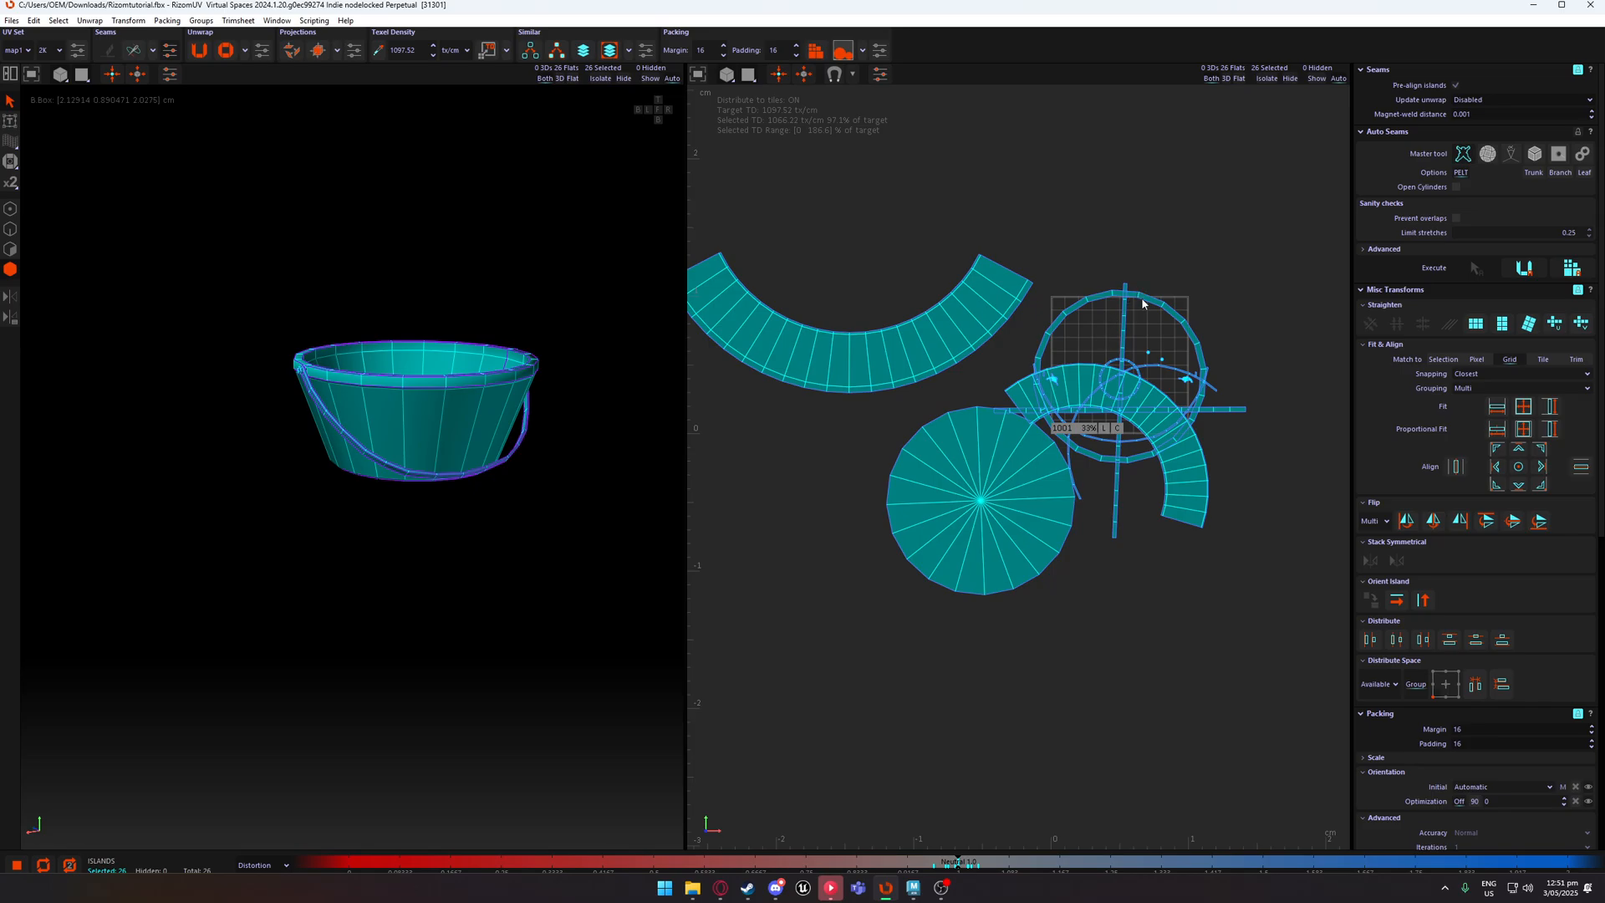
{"action": "key", "text": "p"}
{"action": "scroll", "coordinate": [1136, 386], "scroll_direction": "up", "scroll_amount": 5}
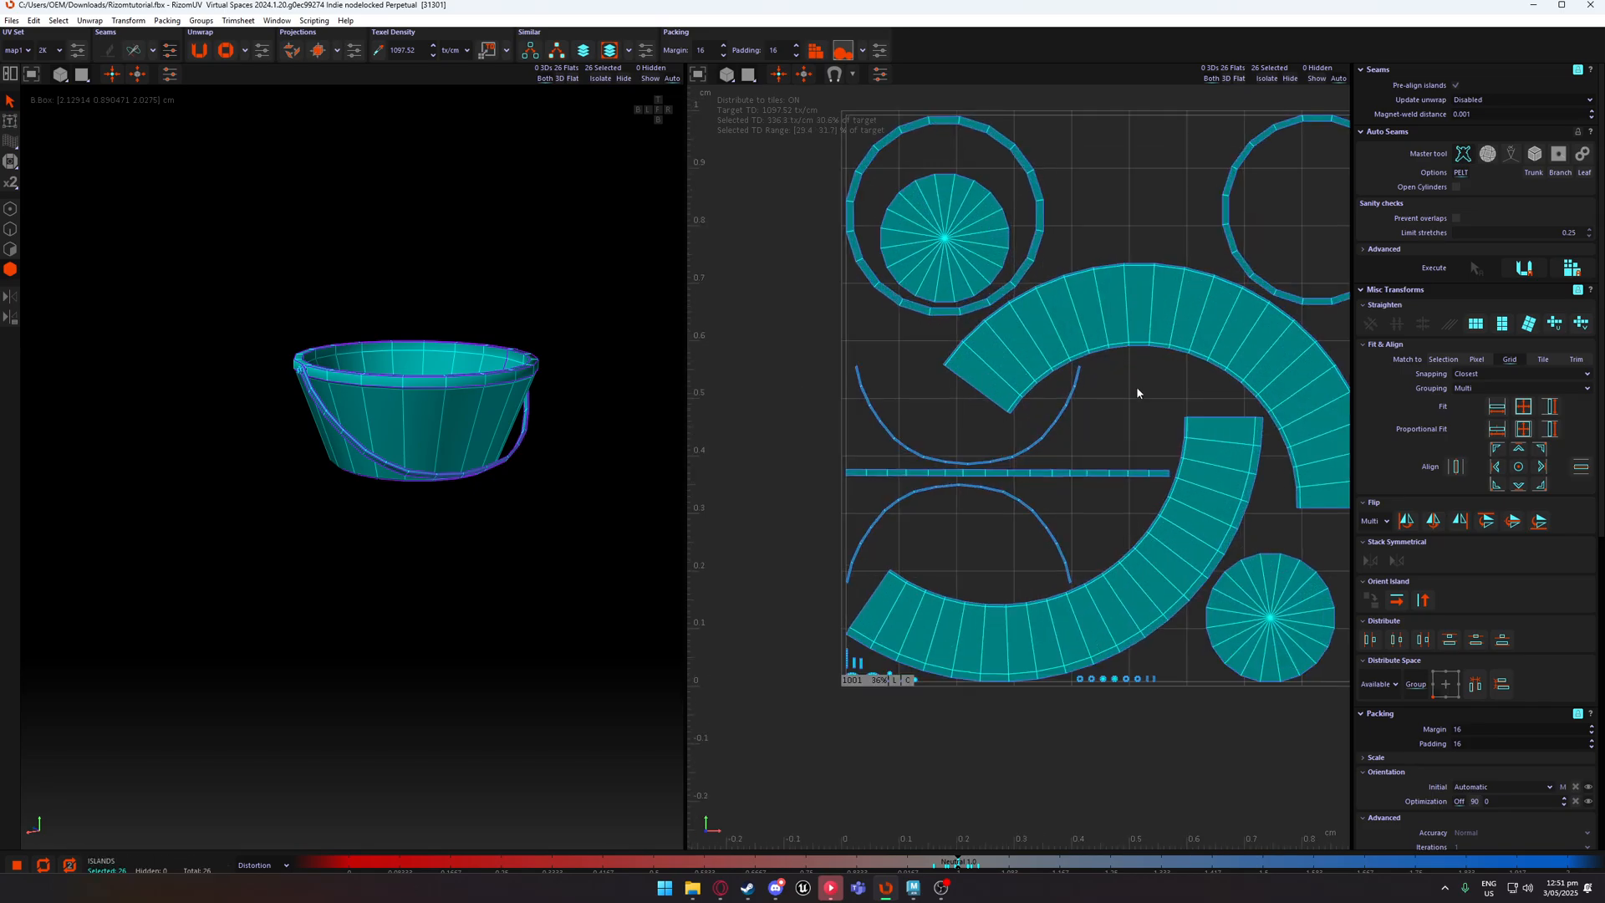
{"action": "left_click", "coordinate": [1135, 393]}
{"action": "middle_click_drag", "start_coordinate": [1136, 391], "coordinate": [1117, 394]}
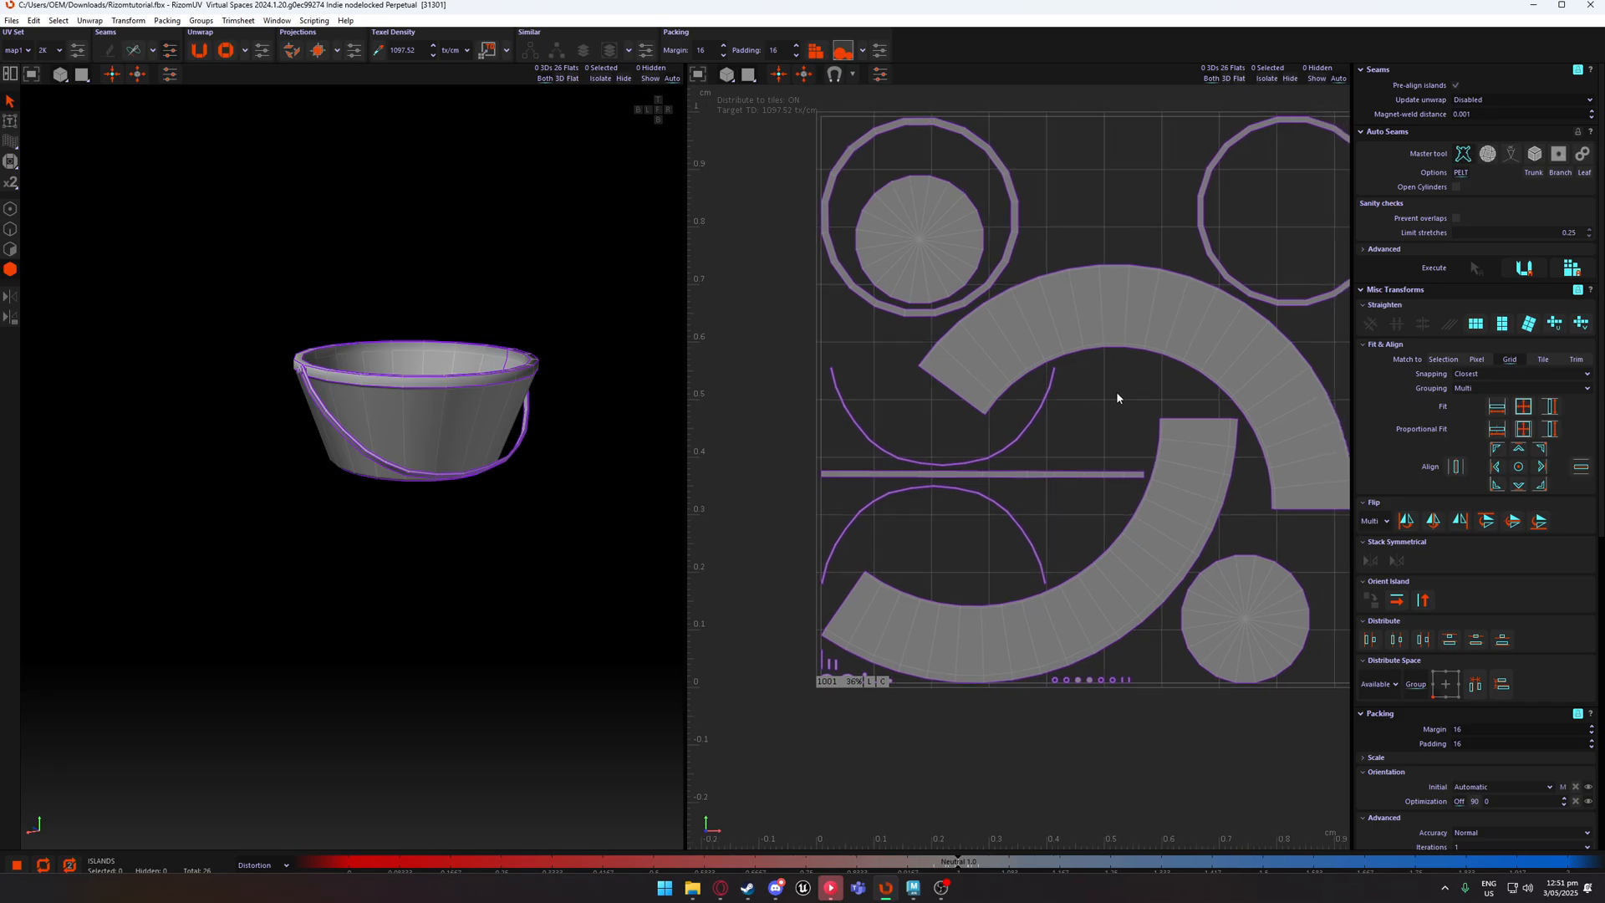
Set the packing margin and padding to 6.
{"action": "left_click", "coordinate": [707, 51]}
{"action": "type", "text": "6"}
{"action": "key", "text": "Tab"}
{"action": "type", "text": "6"}
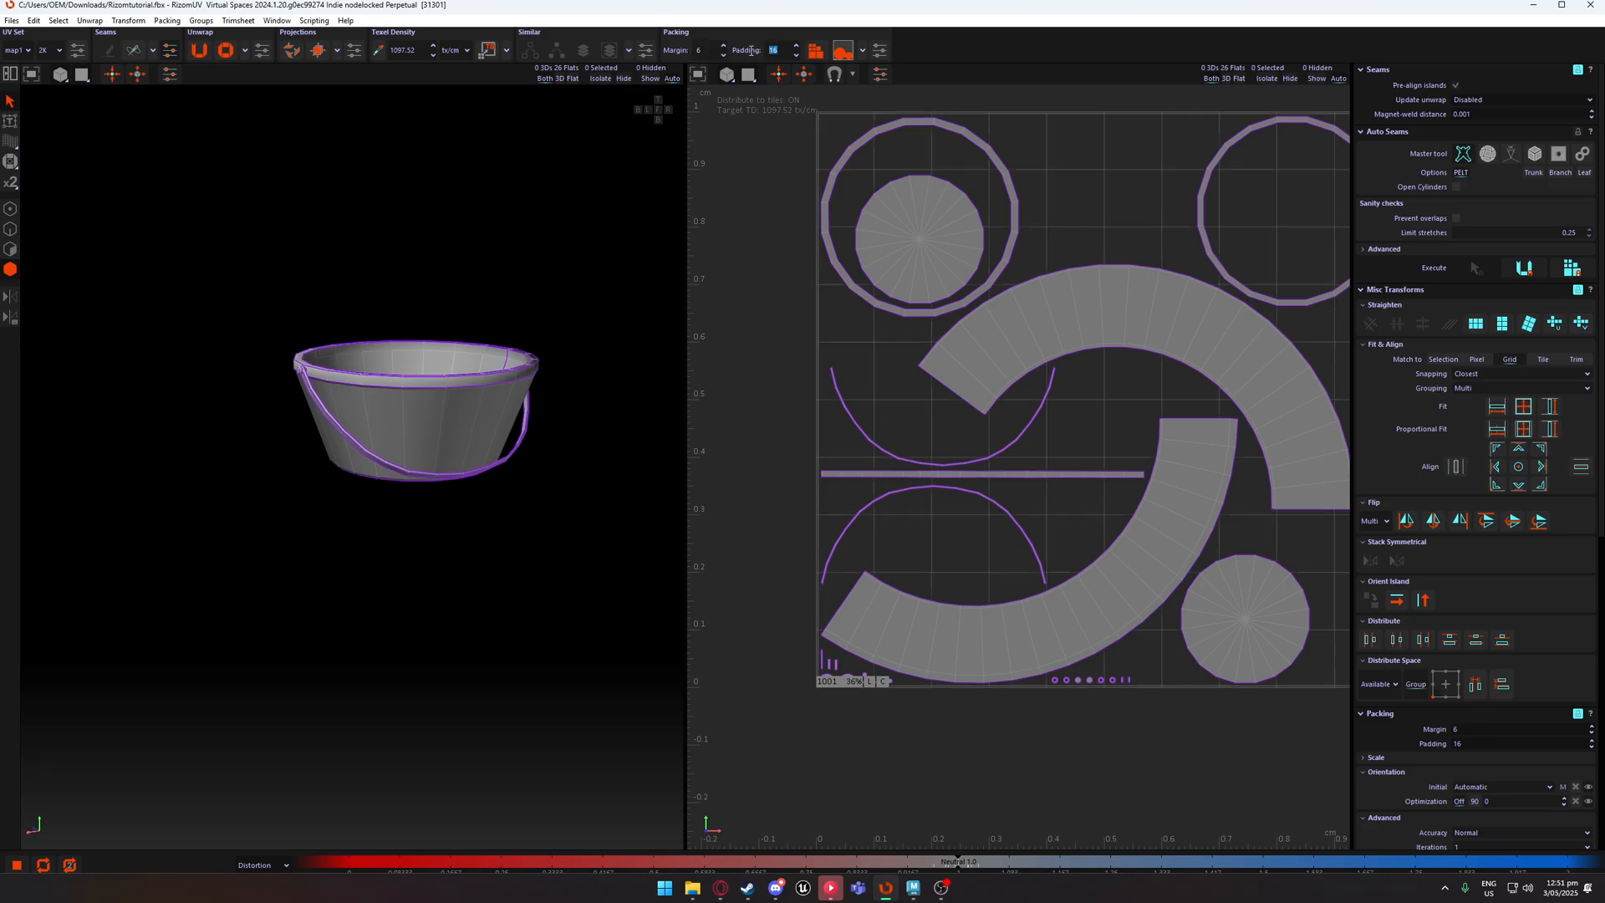
{"action": "scroll", "coordinate": [765, 173], "scroll_direction": "down", "scroll_amount": 5}
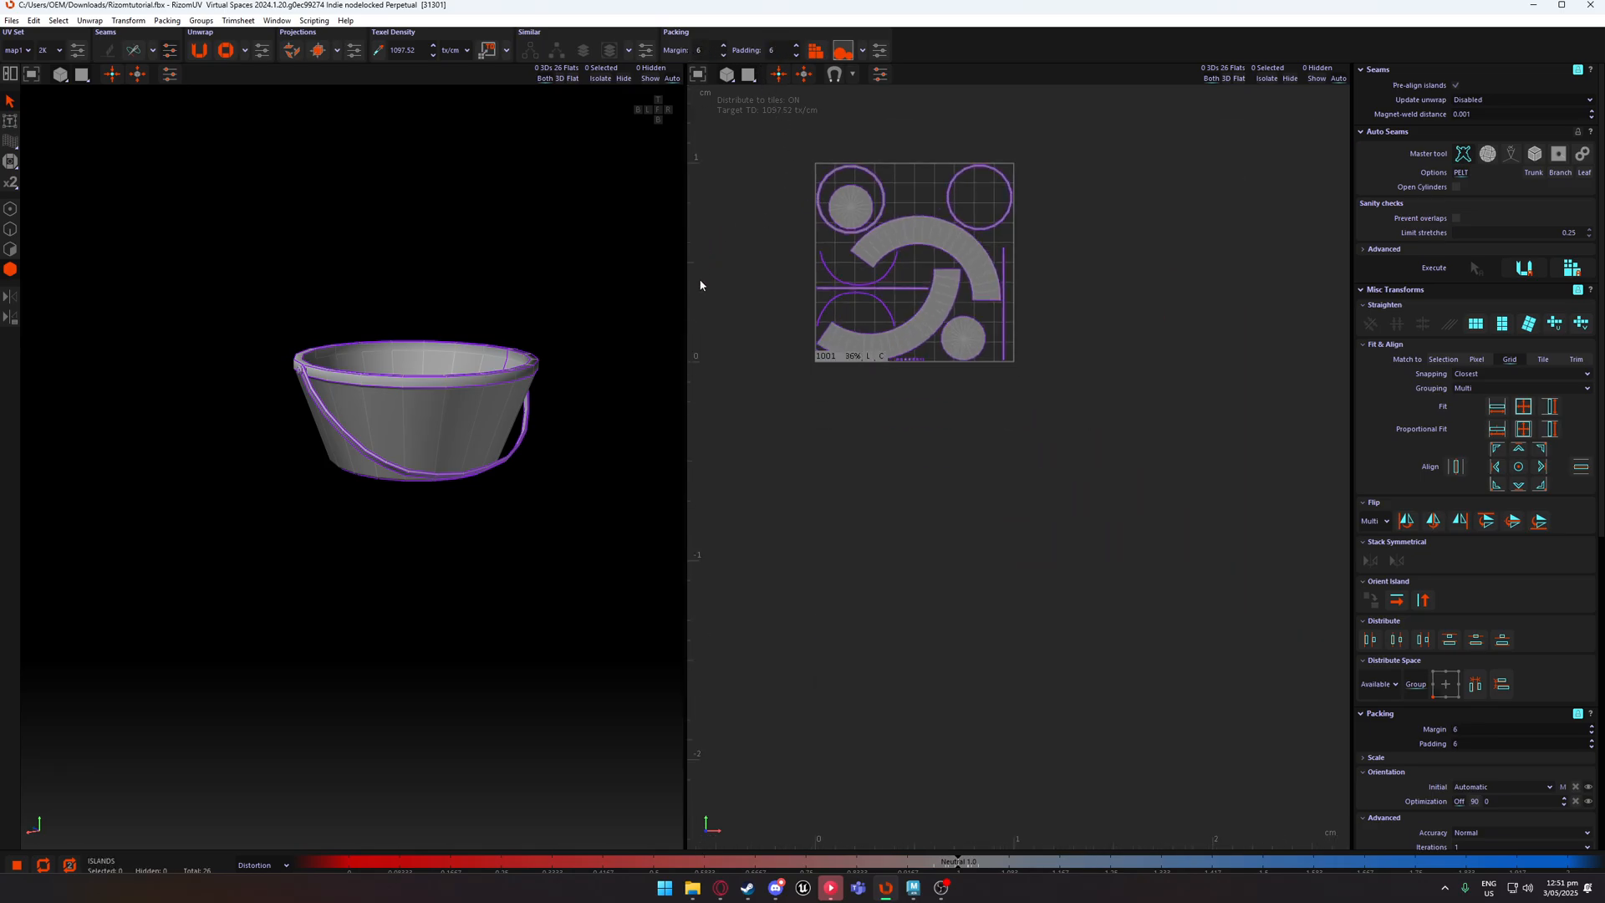
Select the whole bucket and repack its islands, checking the spacing of the small islands along the tile's lower edge.
{"action": "left_click_drag", "start_coordinate": [192, 259], "coordinate": [605, 587]}
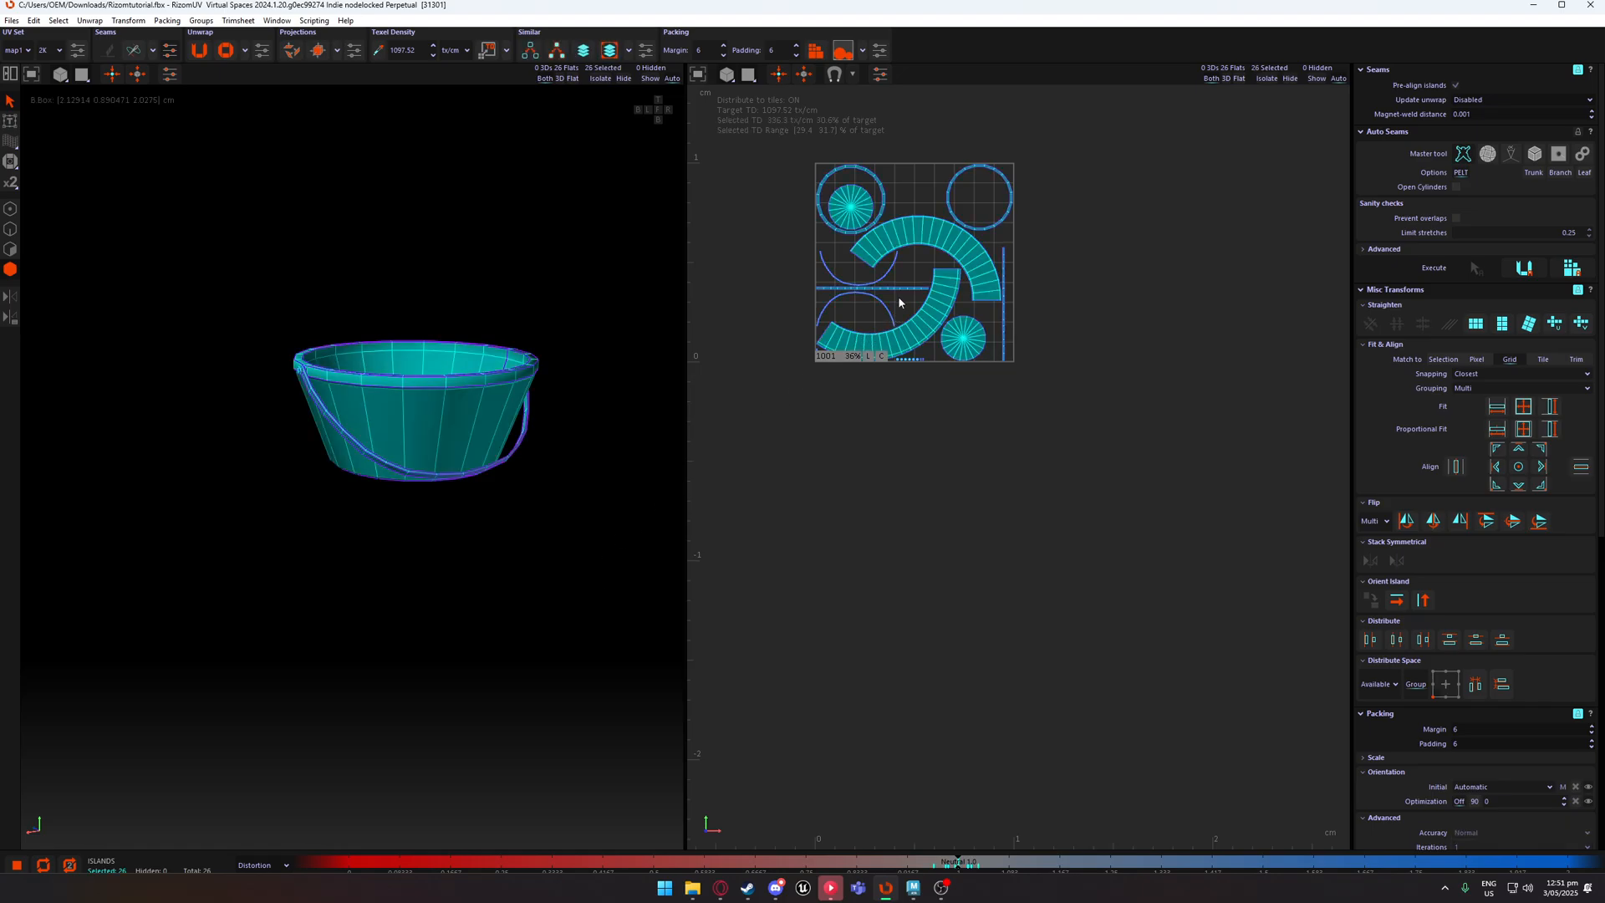
{"action": "key", "text": "p"}
{"action": "scroll", "coordinate": [899, 264], "scroll_direction": "up", "scroll_amount": 5}
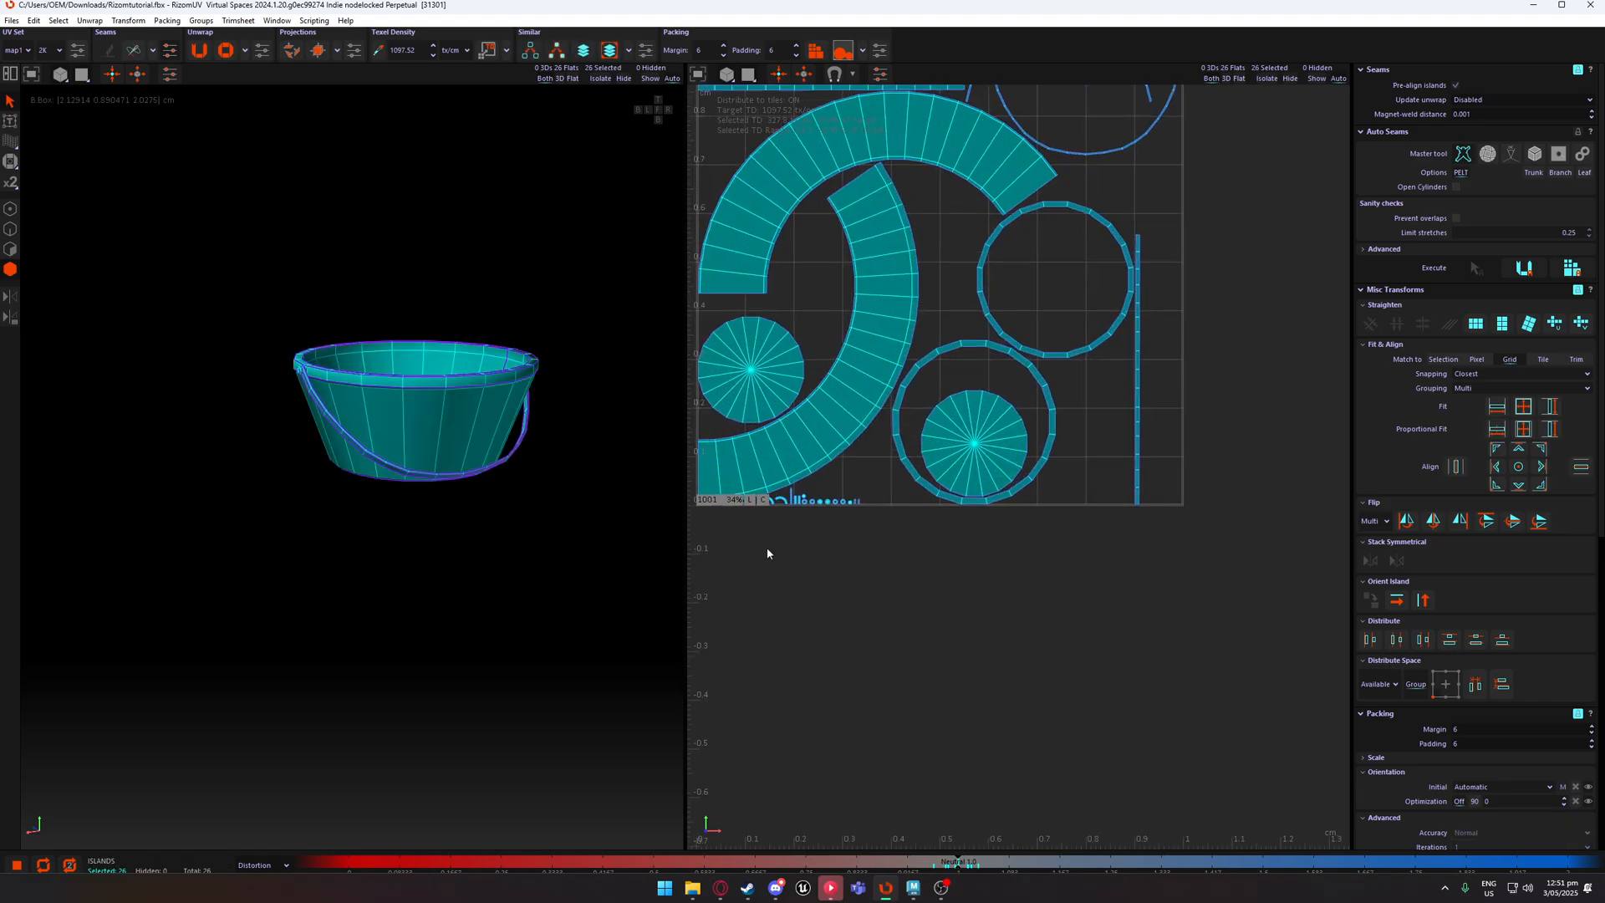
{"action": "scroll", "coordinate": [809, 502], "scroll_direction": "up", "scroll_amount": 5}
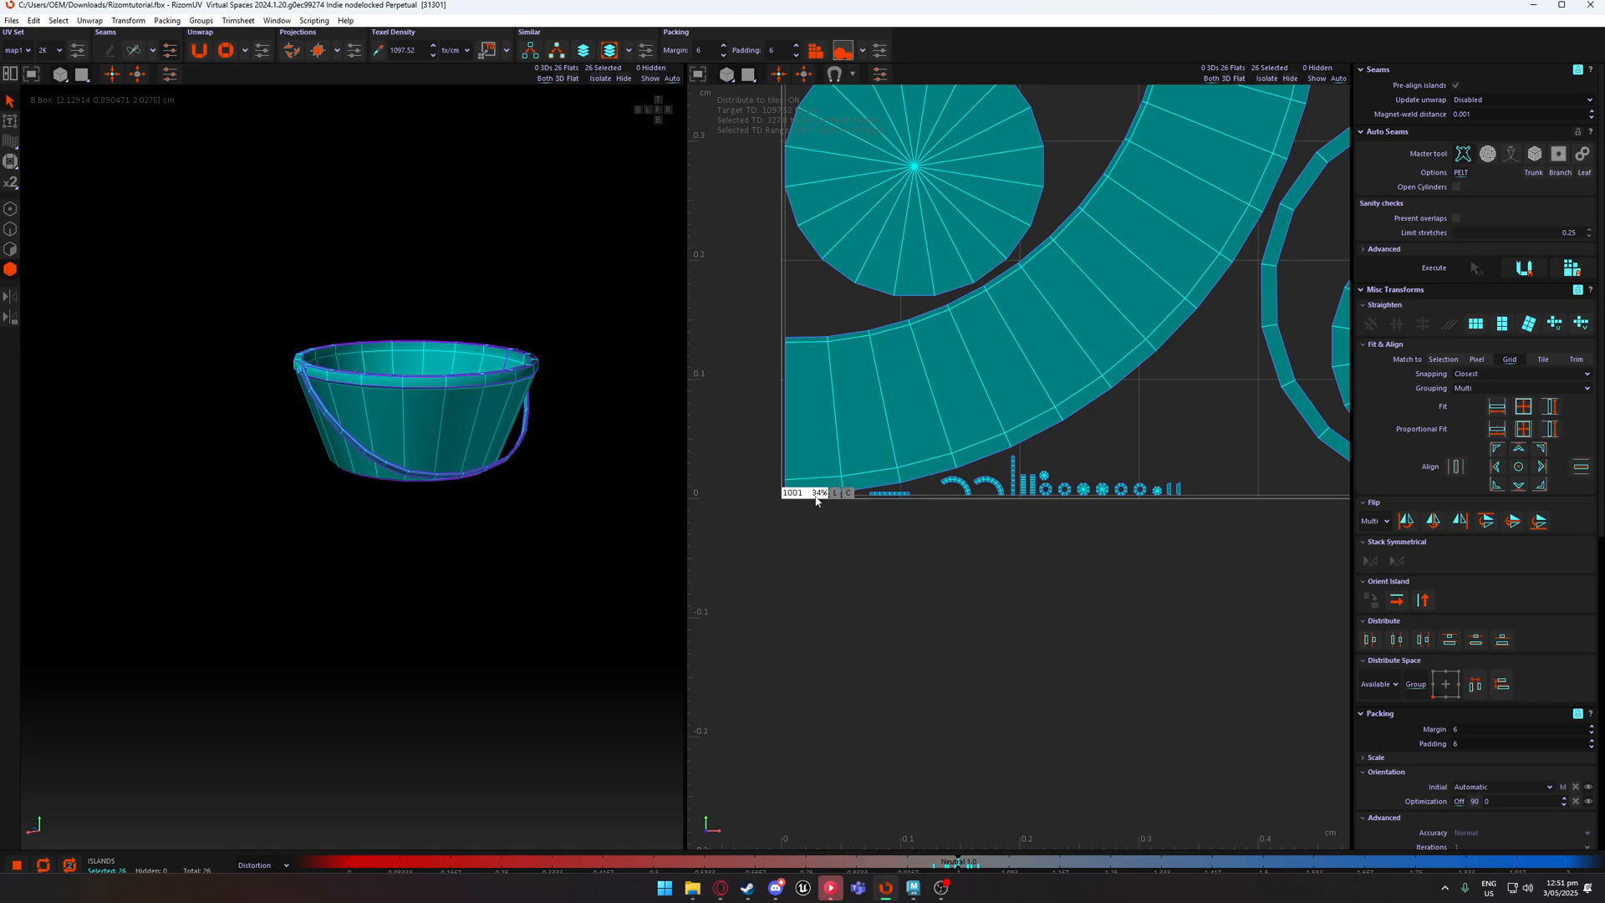
{"action": "scroll", "coordinate": [871, 465], "scroll_direction": "down", "scroll_amount": 5}
{"action": "middle_click_drag", "start_coordinate": [906, 414], "coordinate": [854, 552]}
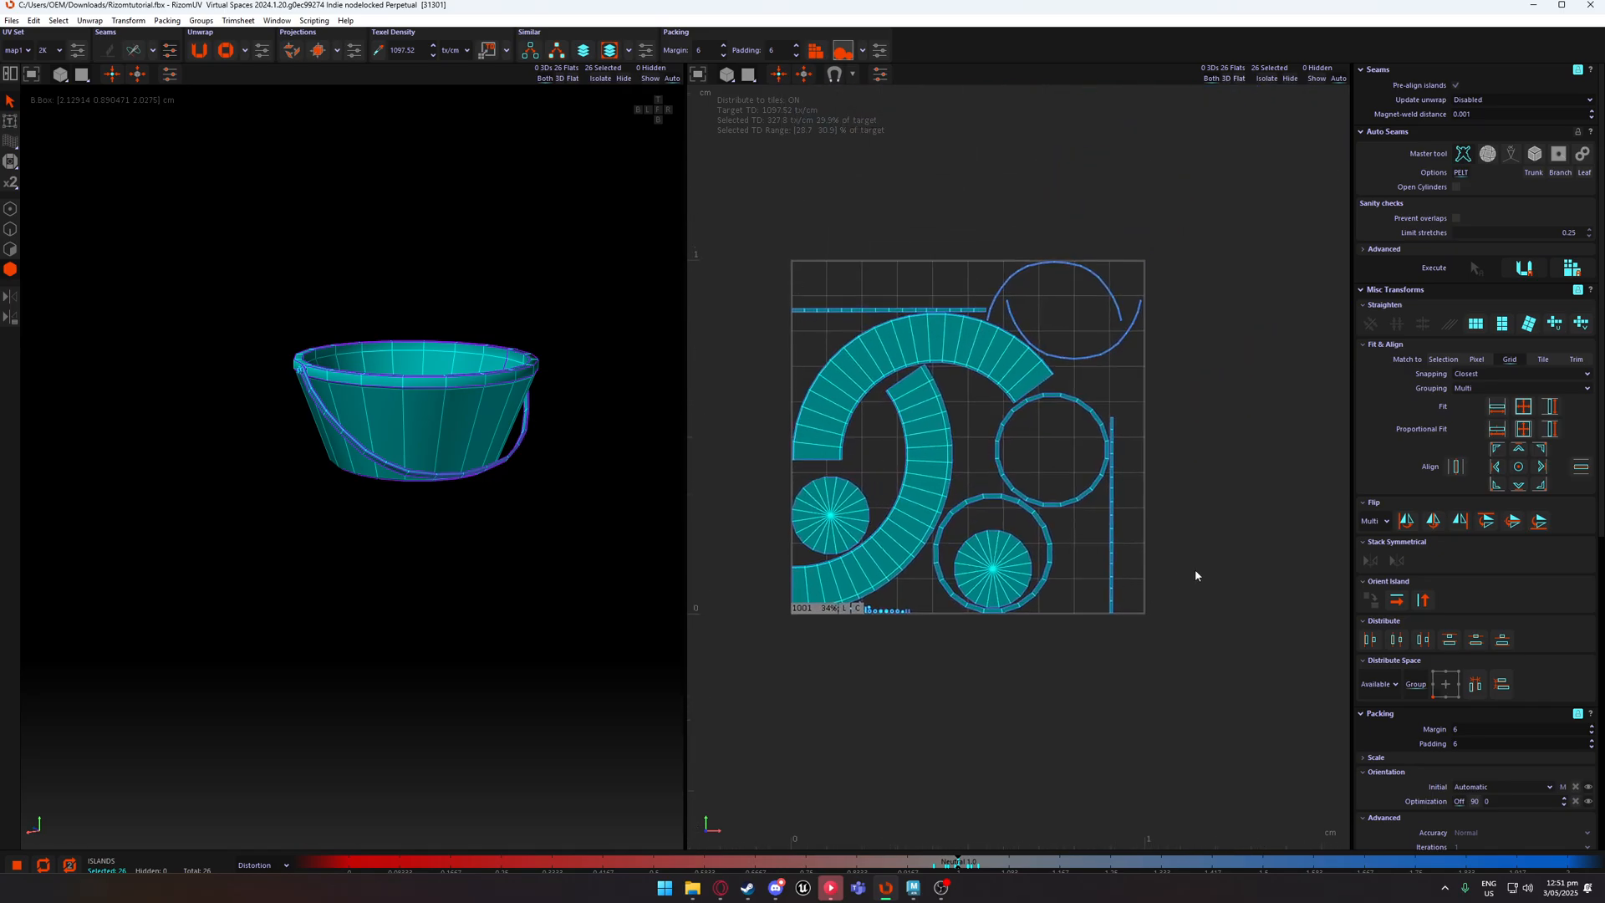
{"action": "scroll", "coordinate": [824, 639], "scroll_direction": "up", "scroll_amount": 4}
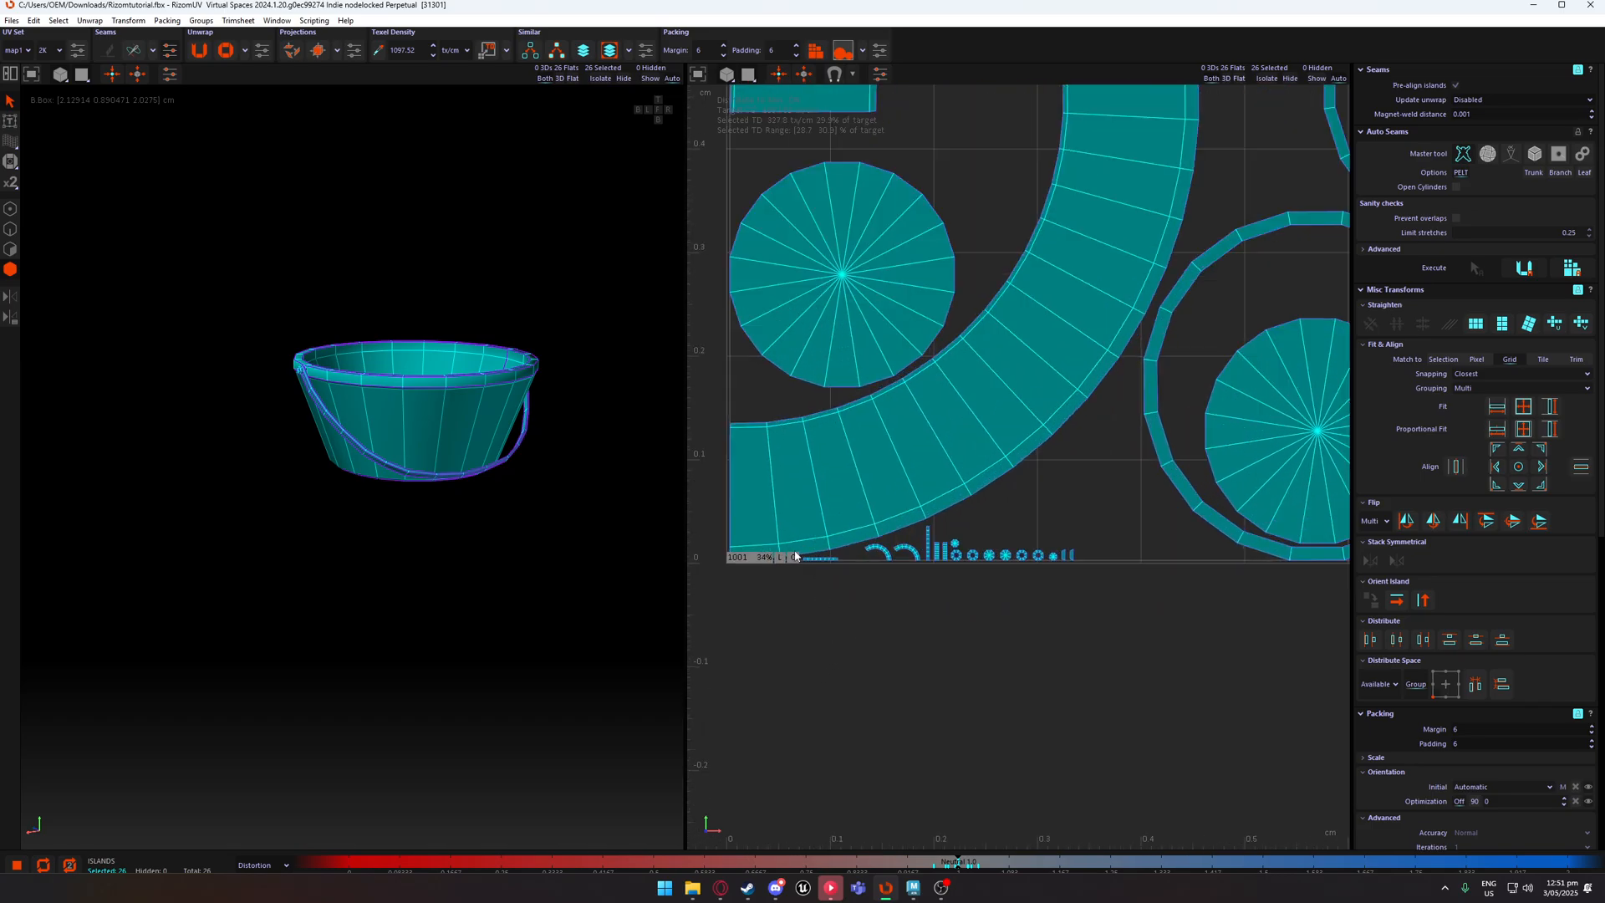
{"action": "scroll", "coordinate": [766, 560], "scroll_direction": "down", "scroll_amount": 4}
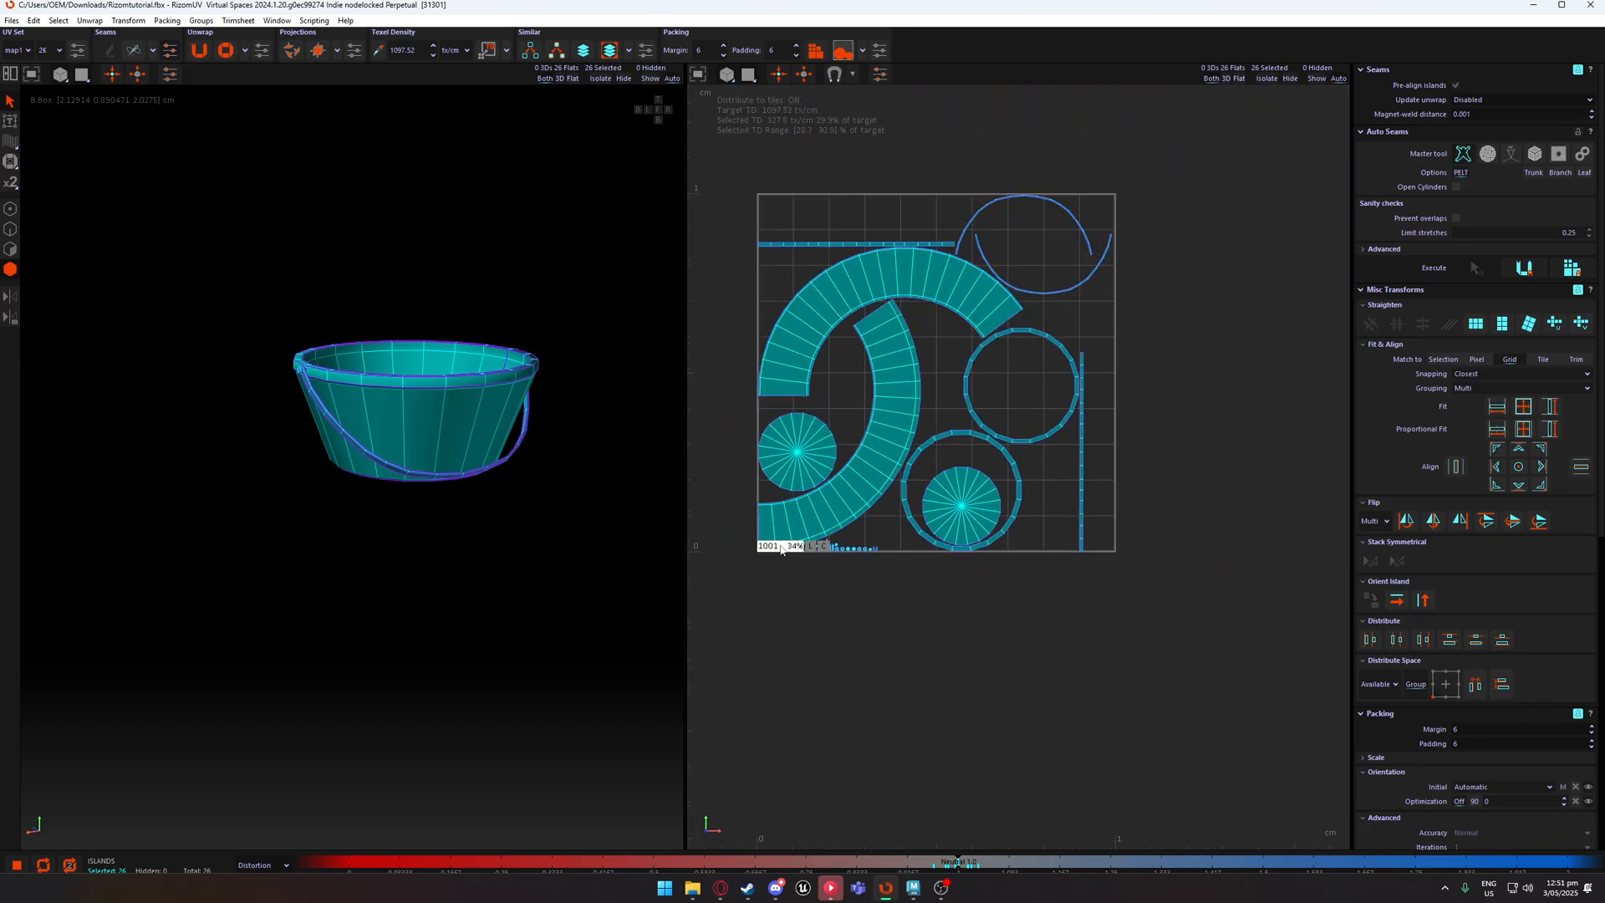
Inspect the packed UV layout, focusing on the space taken by the curved inner and outer wall islands.
{"action": "middle_click_drag", "start_coordinate": [858, 431], "coordinate": [885, 489]}
{"action": "scroll", "coordinate": [885, 489], "scroll_direction": "up", "scroll_amount": 2}
{"action": "left_click", "coordinate": [886, 453]}
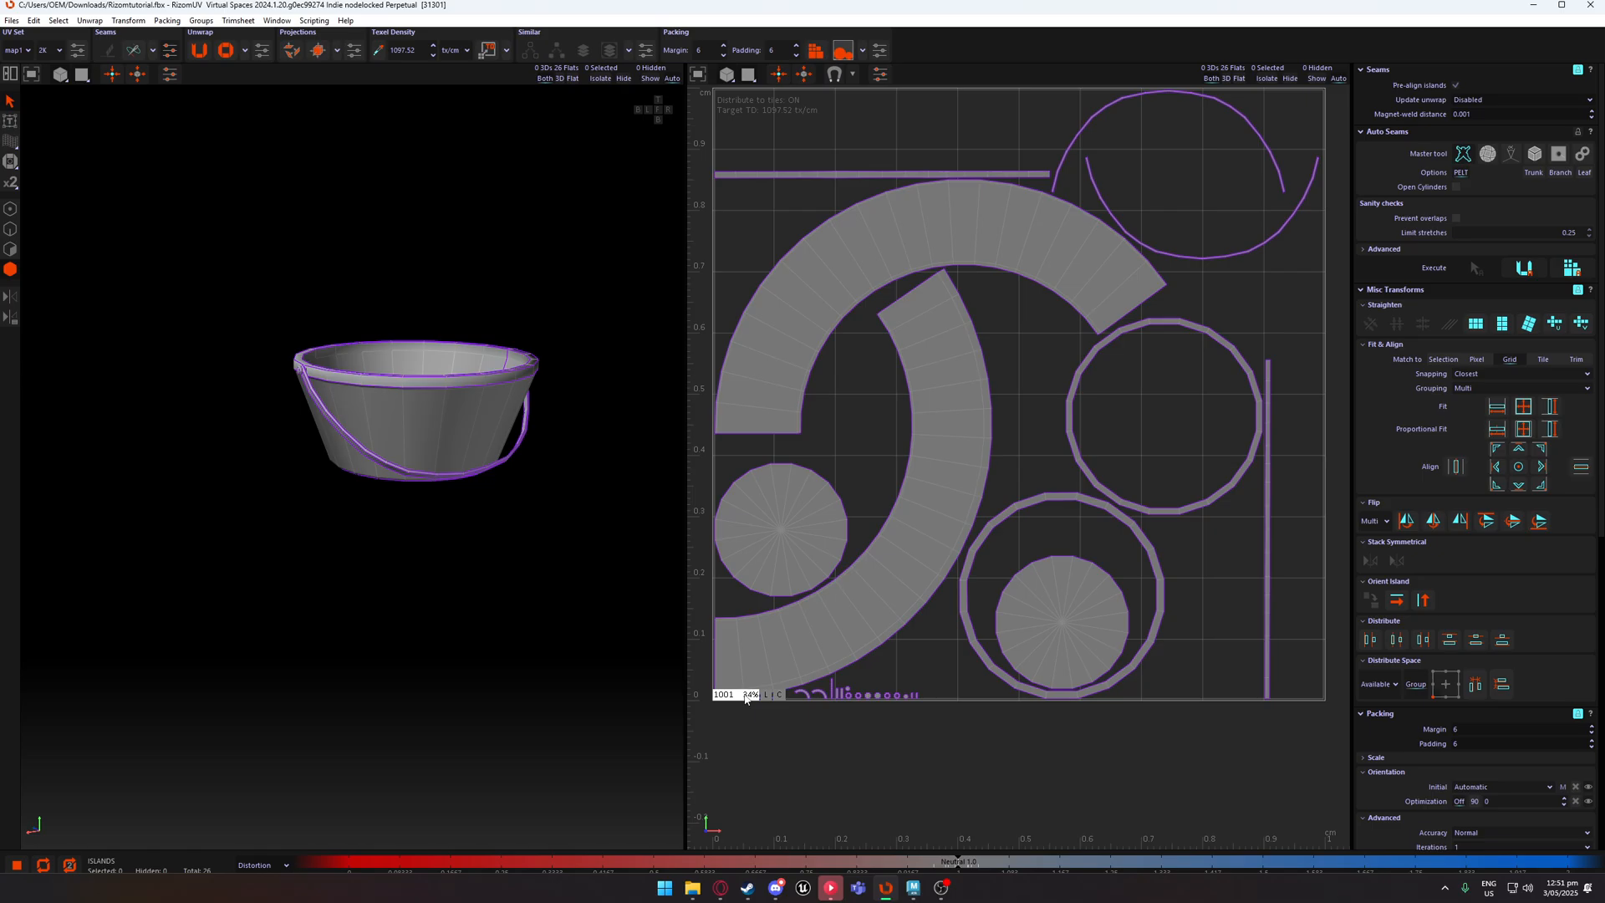
{"action": "middle_click_drag", "start_coordinate": [839, 476], "coordinate": [832, 542]}
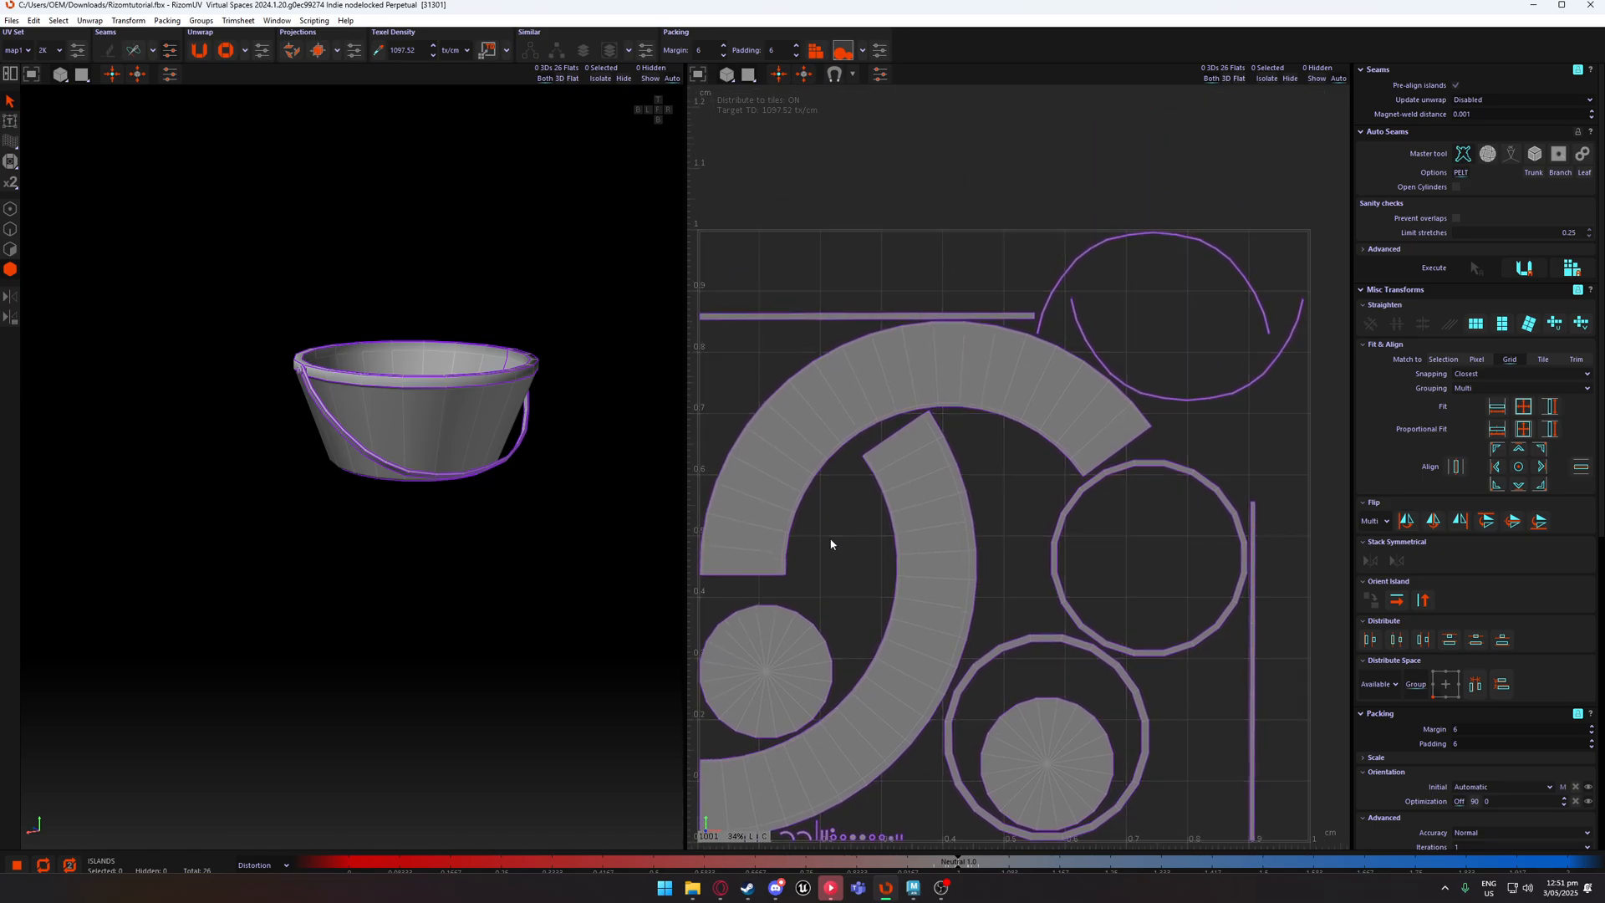
{"action": "left_click", "coordinate": [929, 509]}
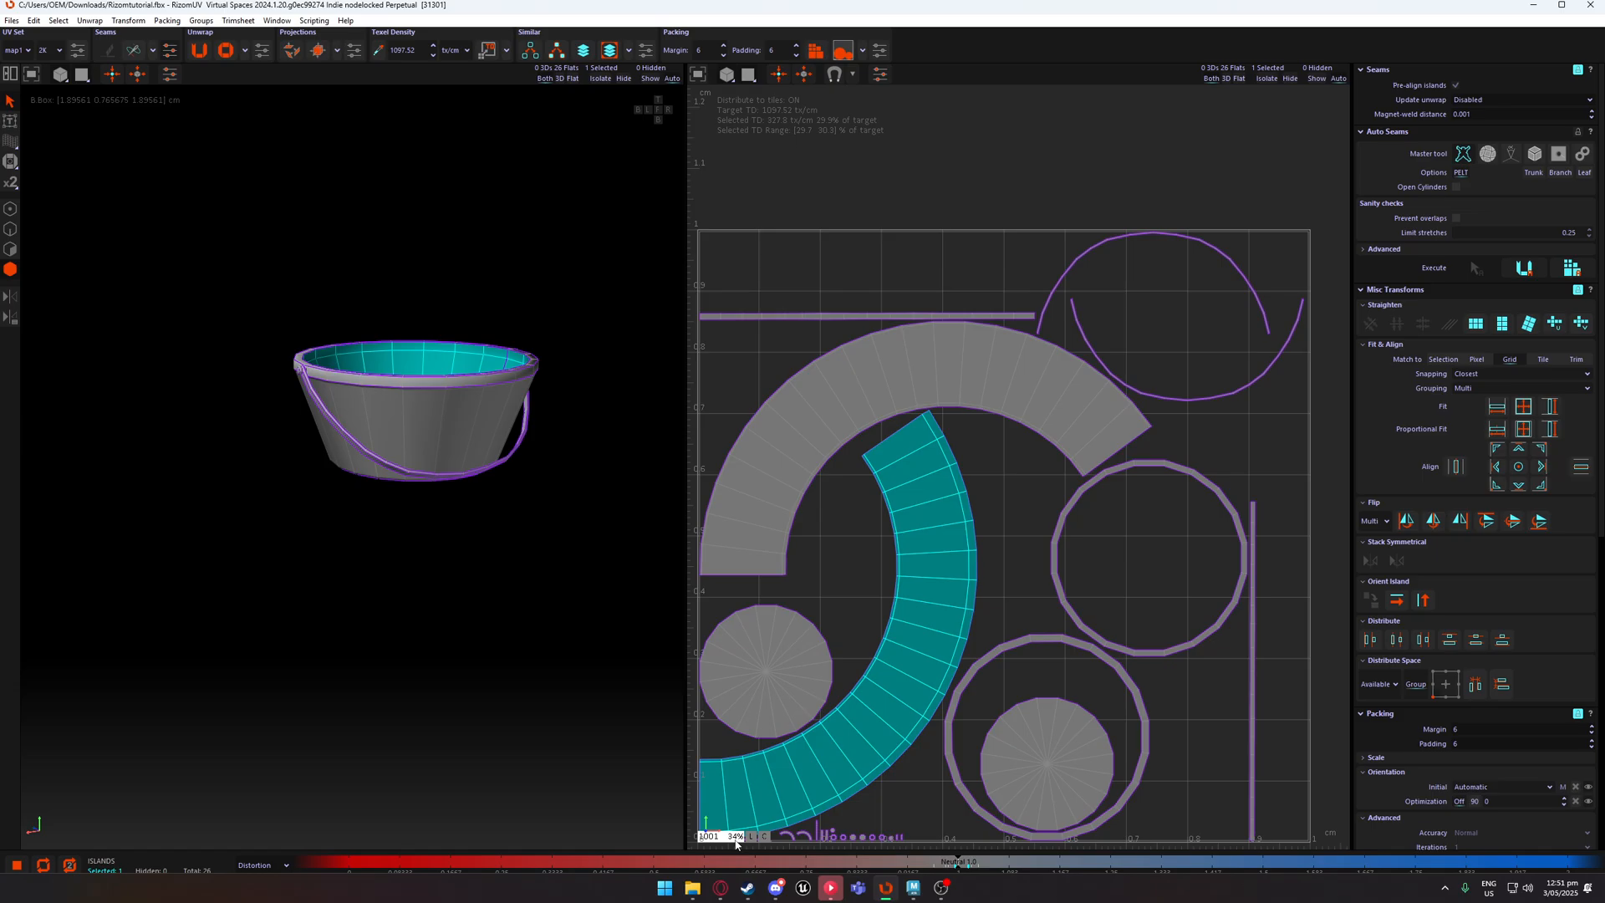
{"action": "left_click", "coordinate": [839, 602]}
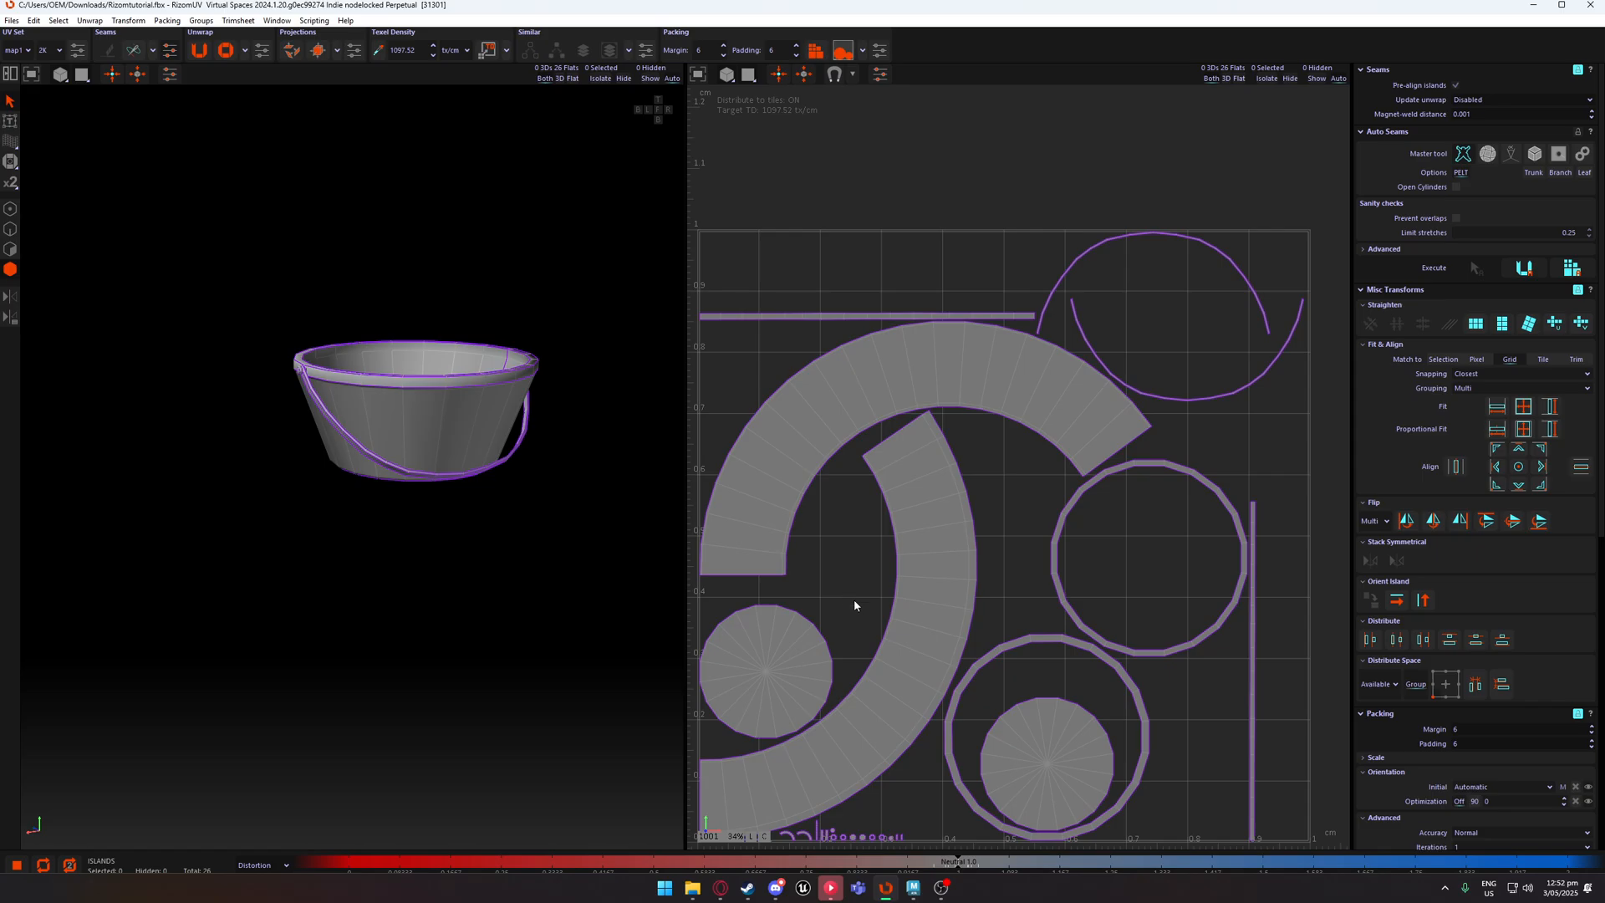
{"action": "middle_click_drag", "start_coordinate": [854, 600], "coordinate": [861, 563], "text": "alt"}
{"action": "scroll", "coordinate": [874, 617], "scroll_direction": "down", "scroll_amount": 1}
{"action": "scroll", "coordinate": [860, 614], "scroll_direction": "down", "scroll_amount": 1}
{"action": "scroll", "coordinate": [882, 567], "scroll_direction": "up", "scroll_amount": 1}
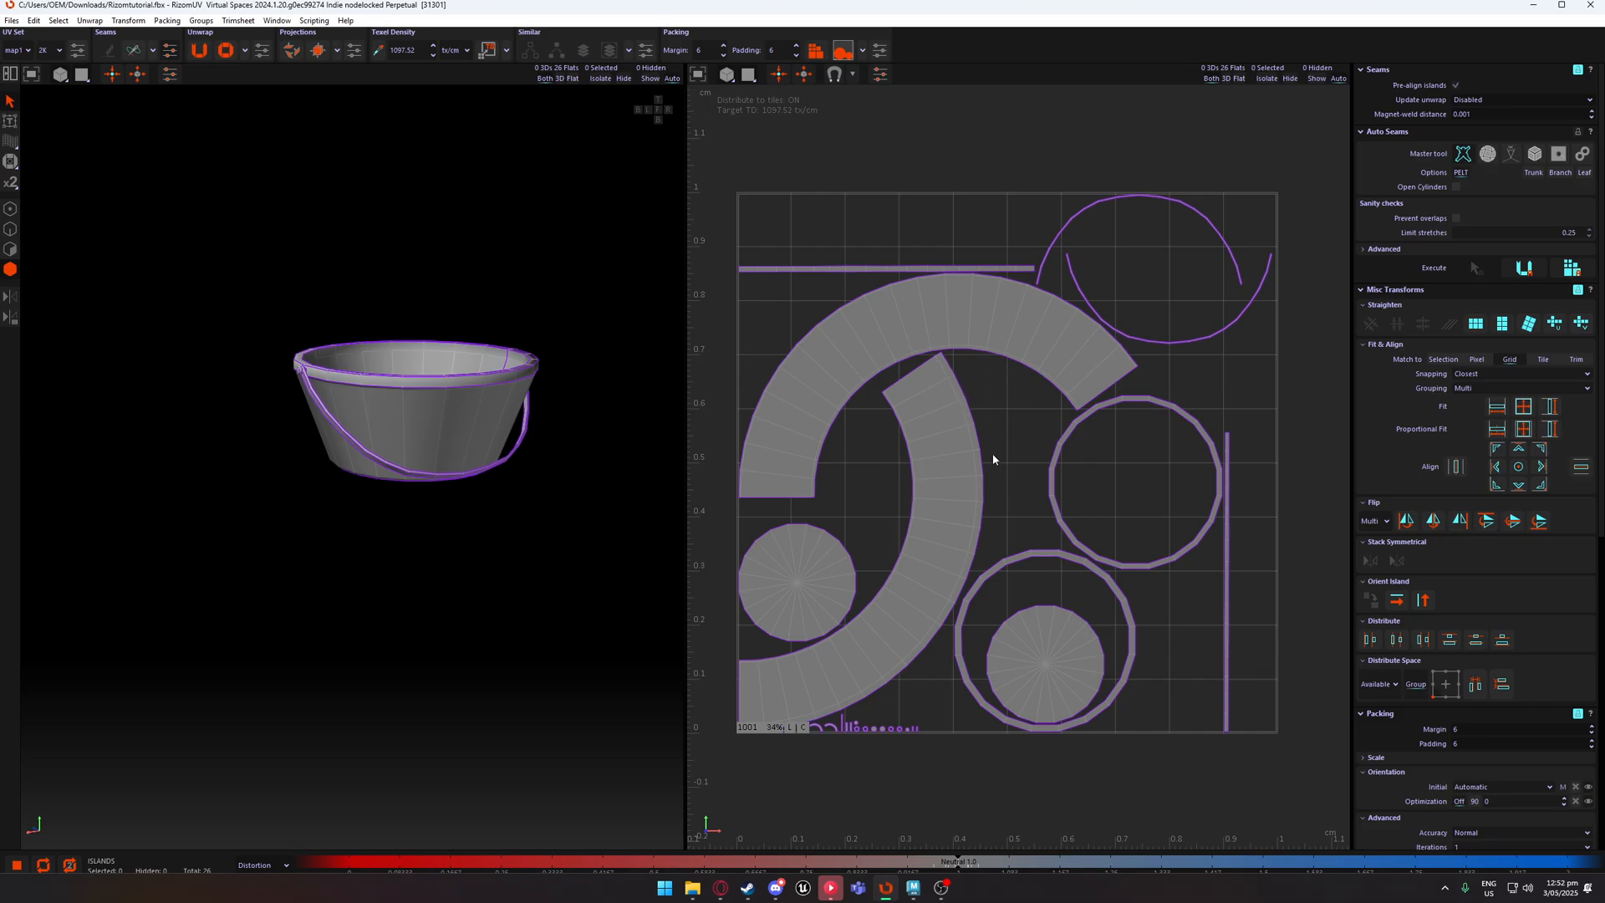
{"action": "scroll", "coordinate": [861, 495], "scroll_direction": "up", "scroll_amount": 2}
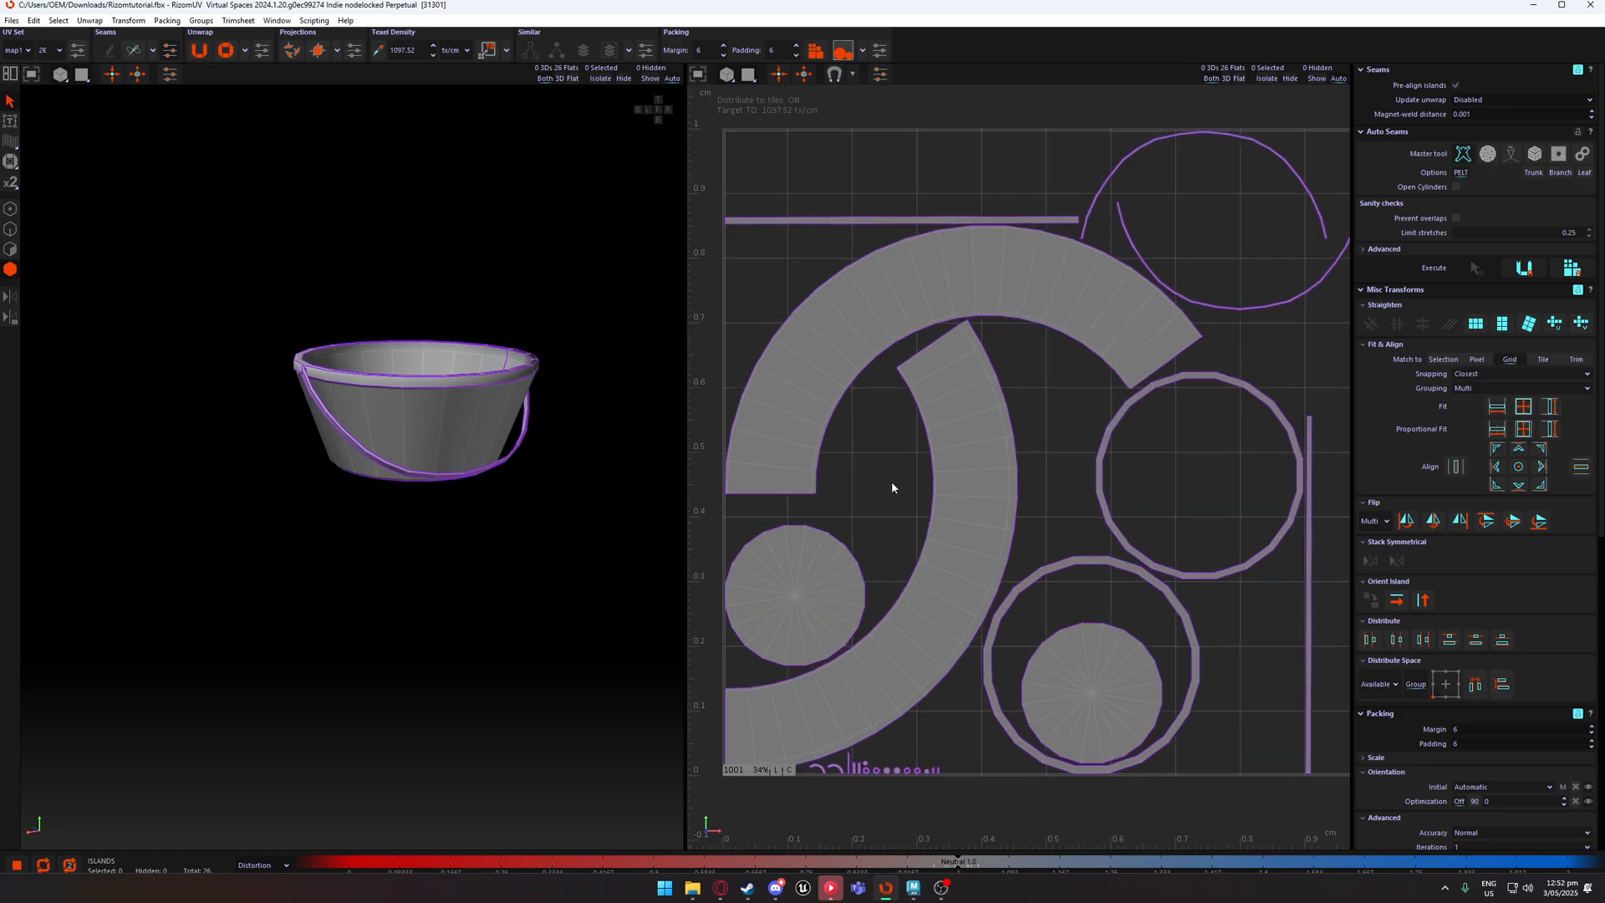
{"action": "scroll", "coordinate": [878, 485], "scroll_direction": "down", "scroll_amount": 3}
{"action": "middle_click_drag", "start_coordinate": [848, 417], "coordinate": [886, 462], "text": "alt"}
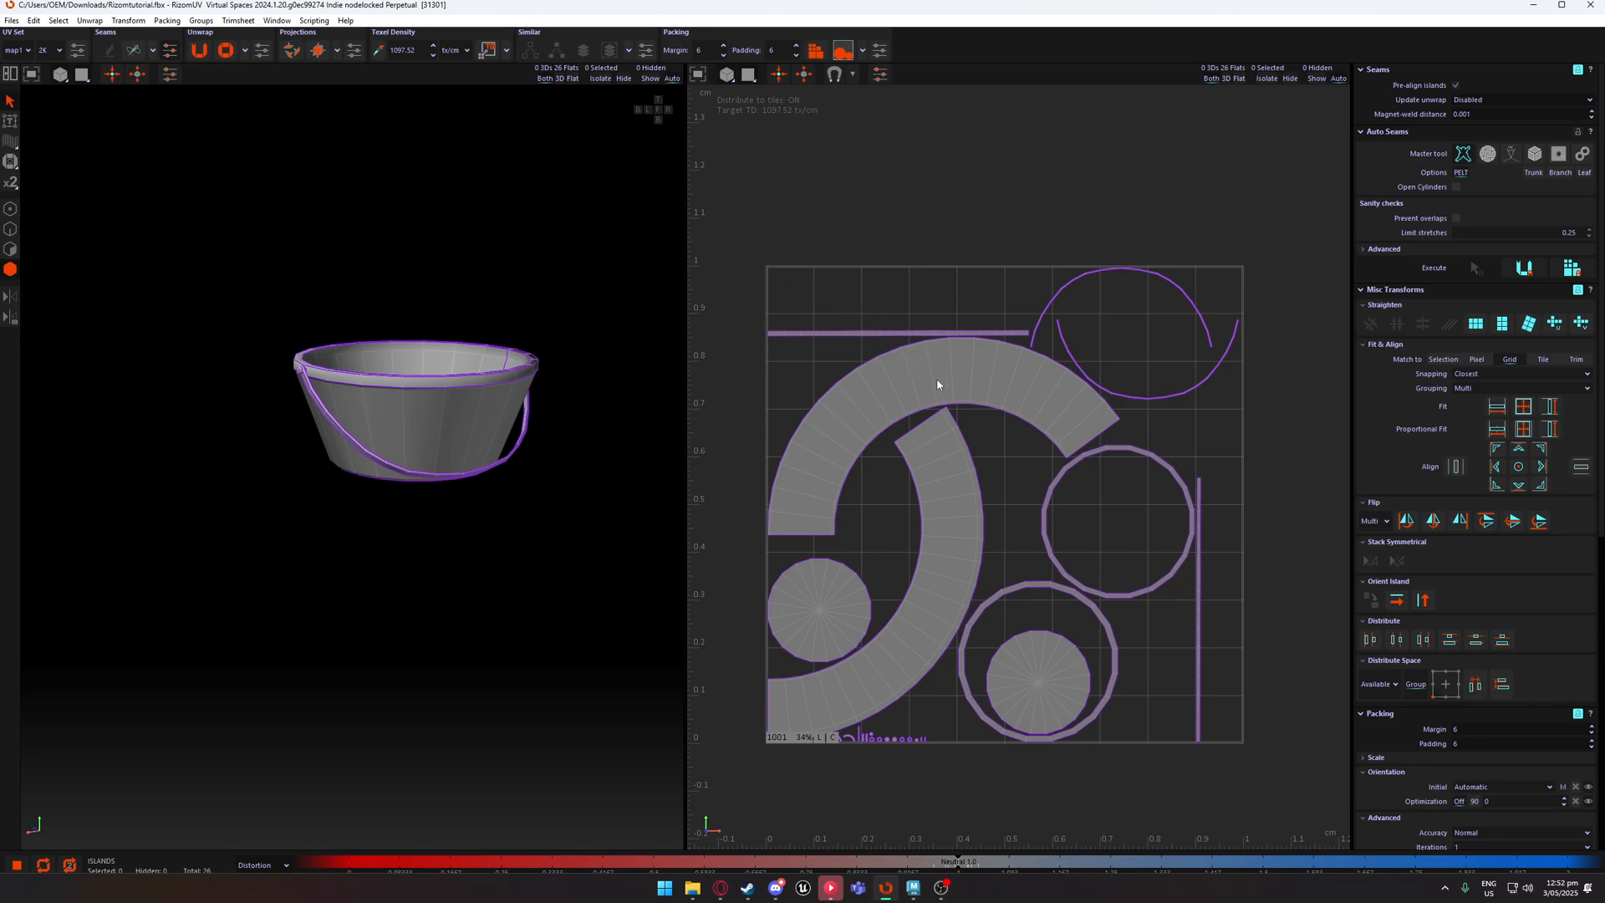
{"action": "middle_click_drag", "start_coordinate": [990, 491], "coordinate": [1000, 452], "text": "alt"}
{"action": "left_click", "coordinate": [999, 450]}
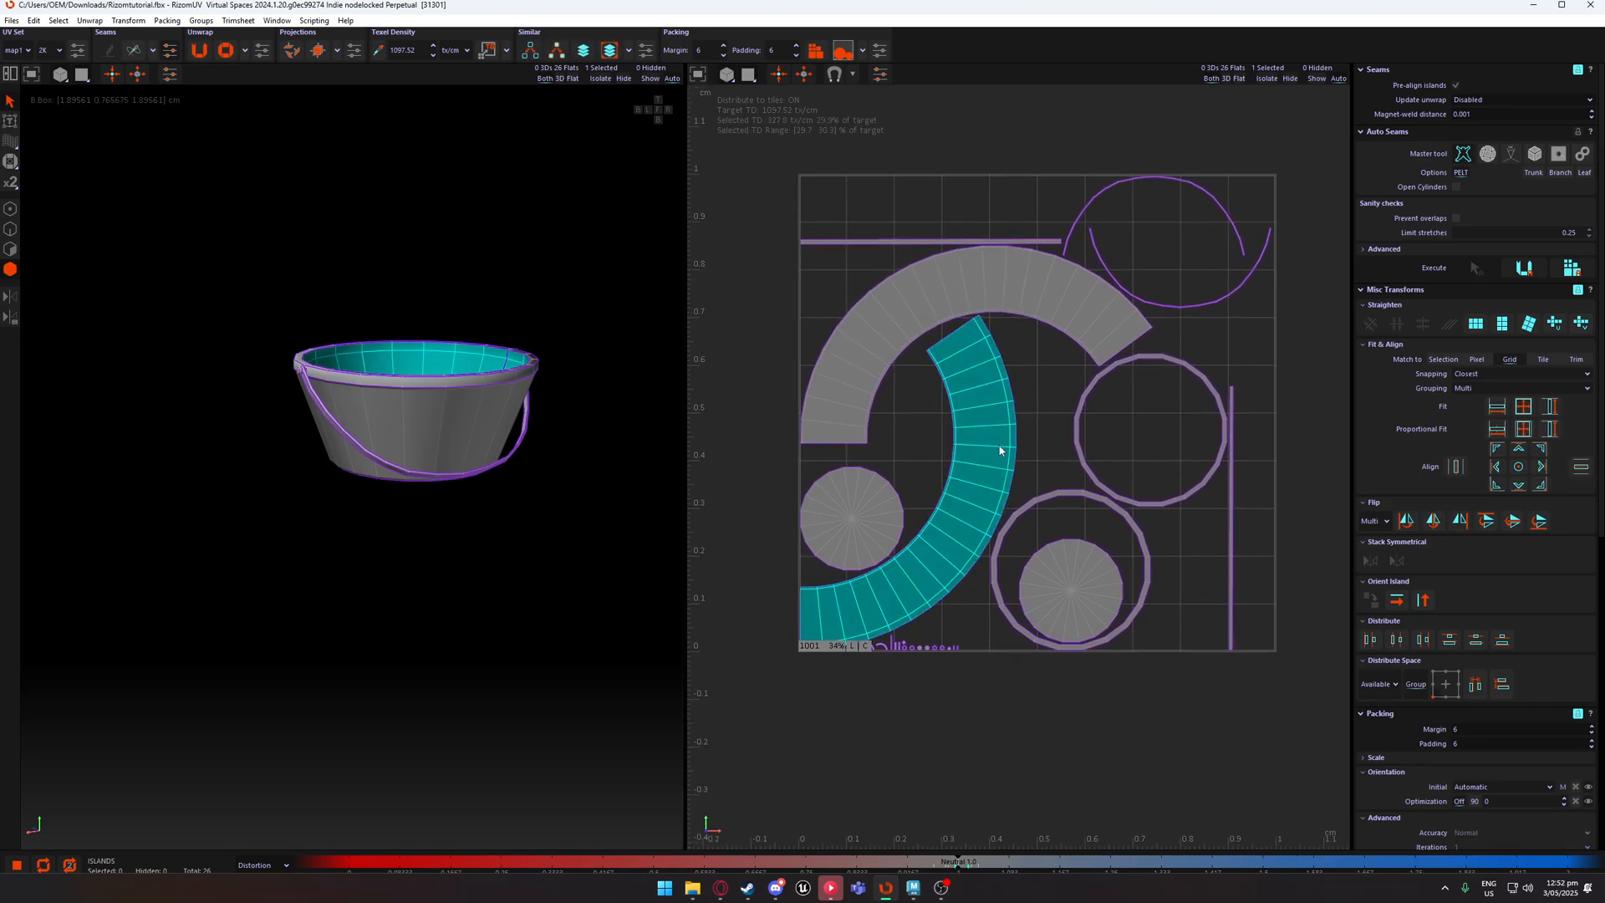
{"action": "left_click", "coordinate": [912, 332]}
{"action": "left_click", "coordinate": [1130, 292]}
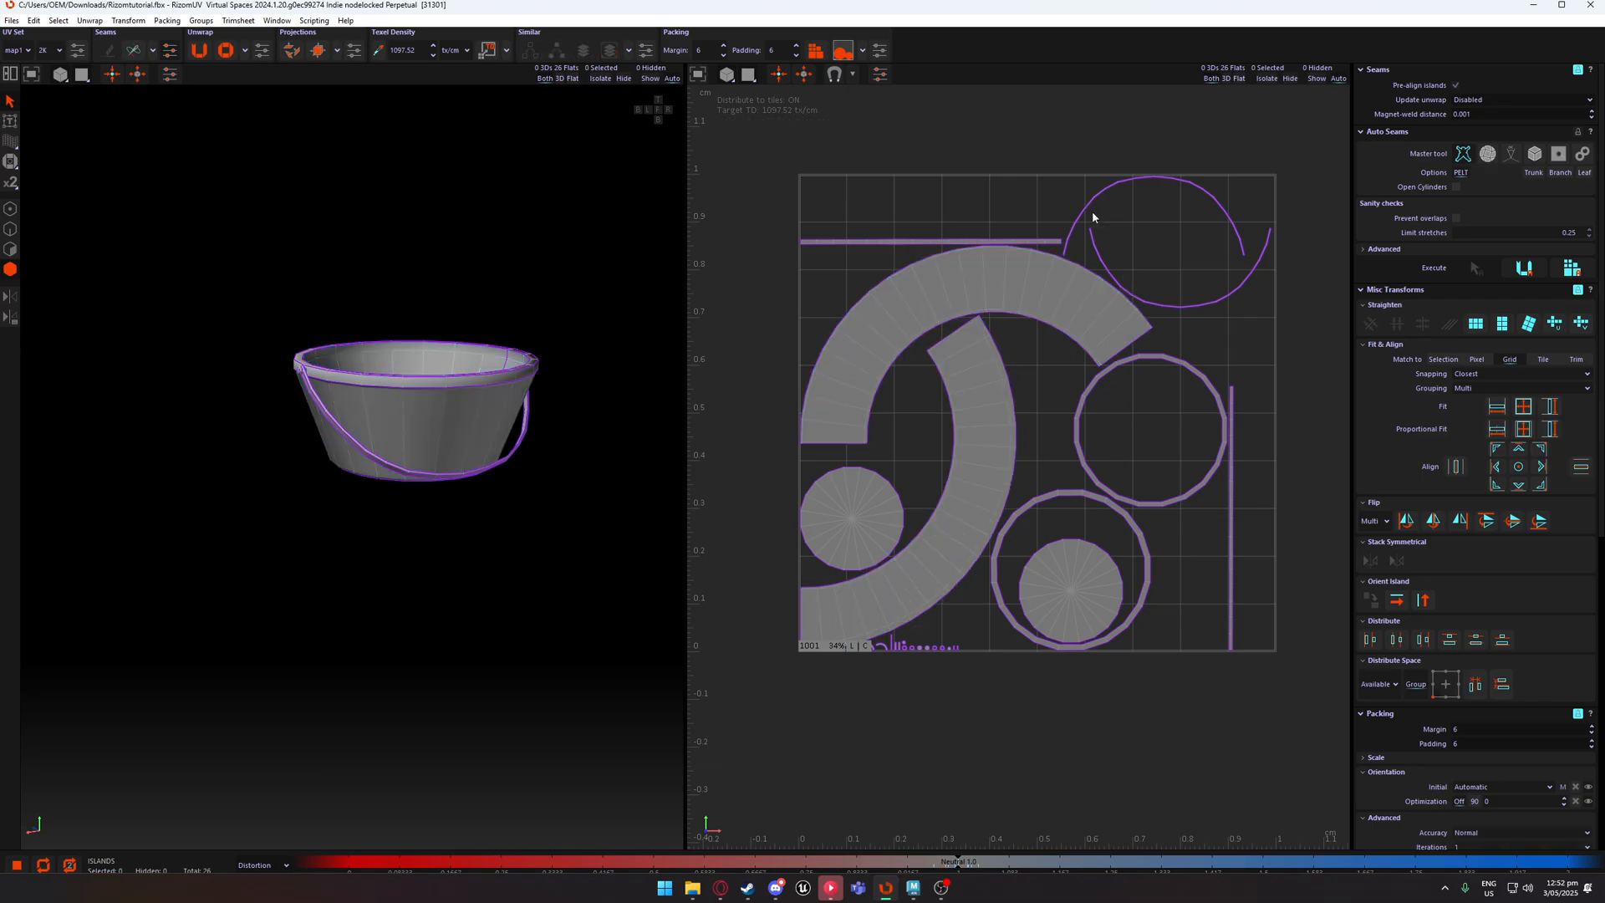
Straighten the two curved handle islands and the outer and inner wall islands into rectangular strips.
{"action": "left_click", "coordinate": [1104, 266]}
{"action": "left_click", "coordinate": [1475, 322]}
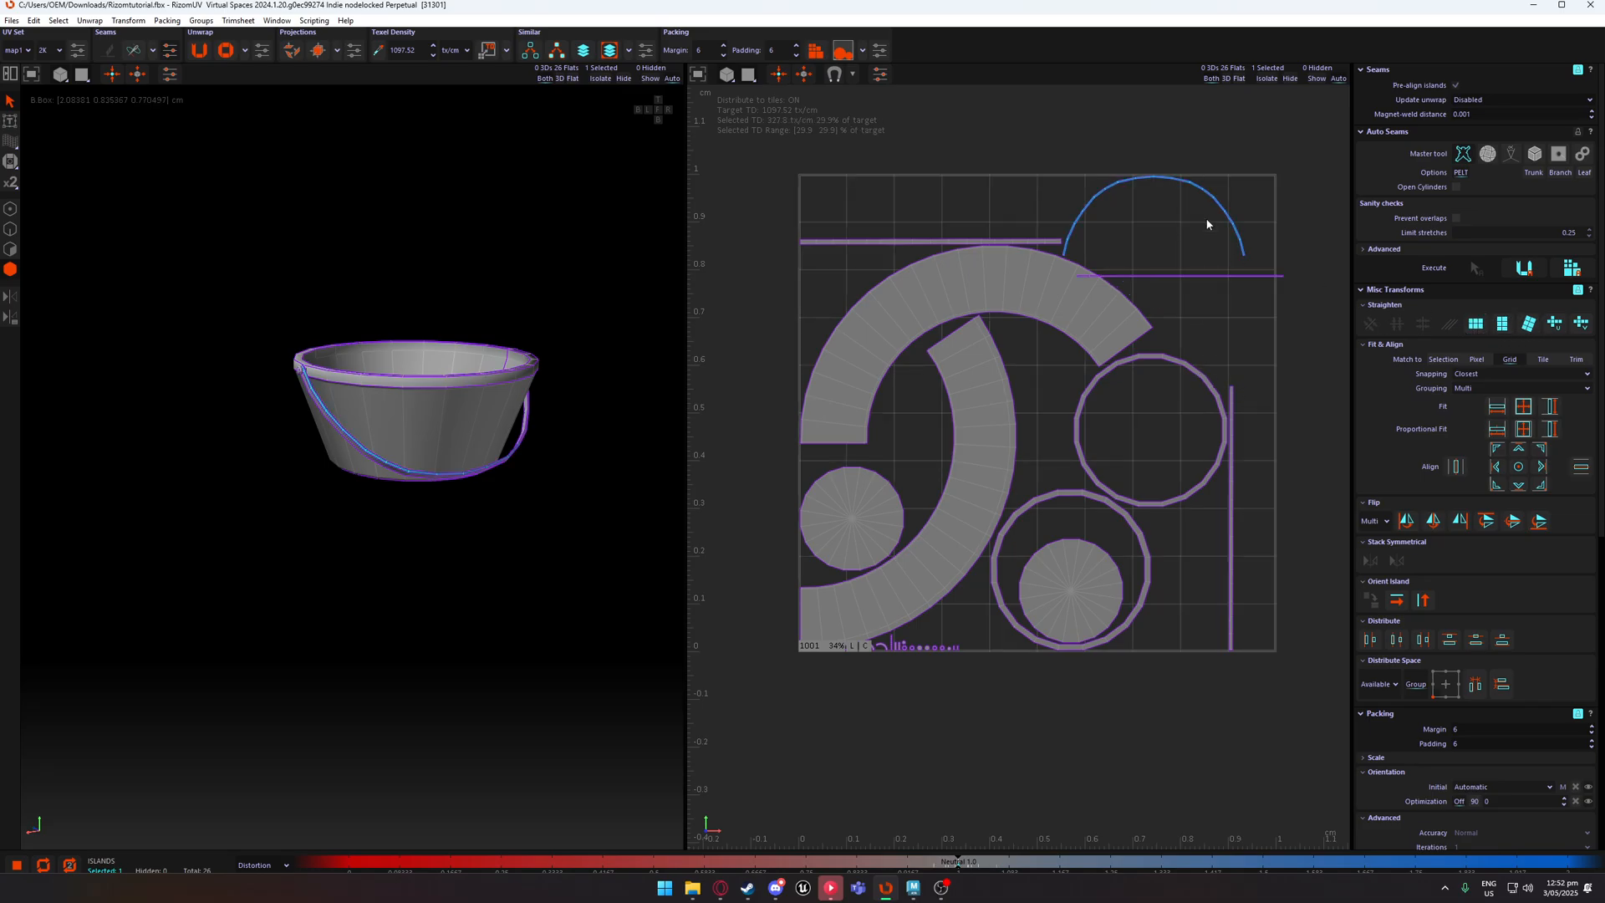
{"action": "left_click", "coordinate": [1017, 324]}
{"action": "left_click", "coordinate": [1476, 323]}
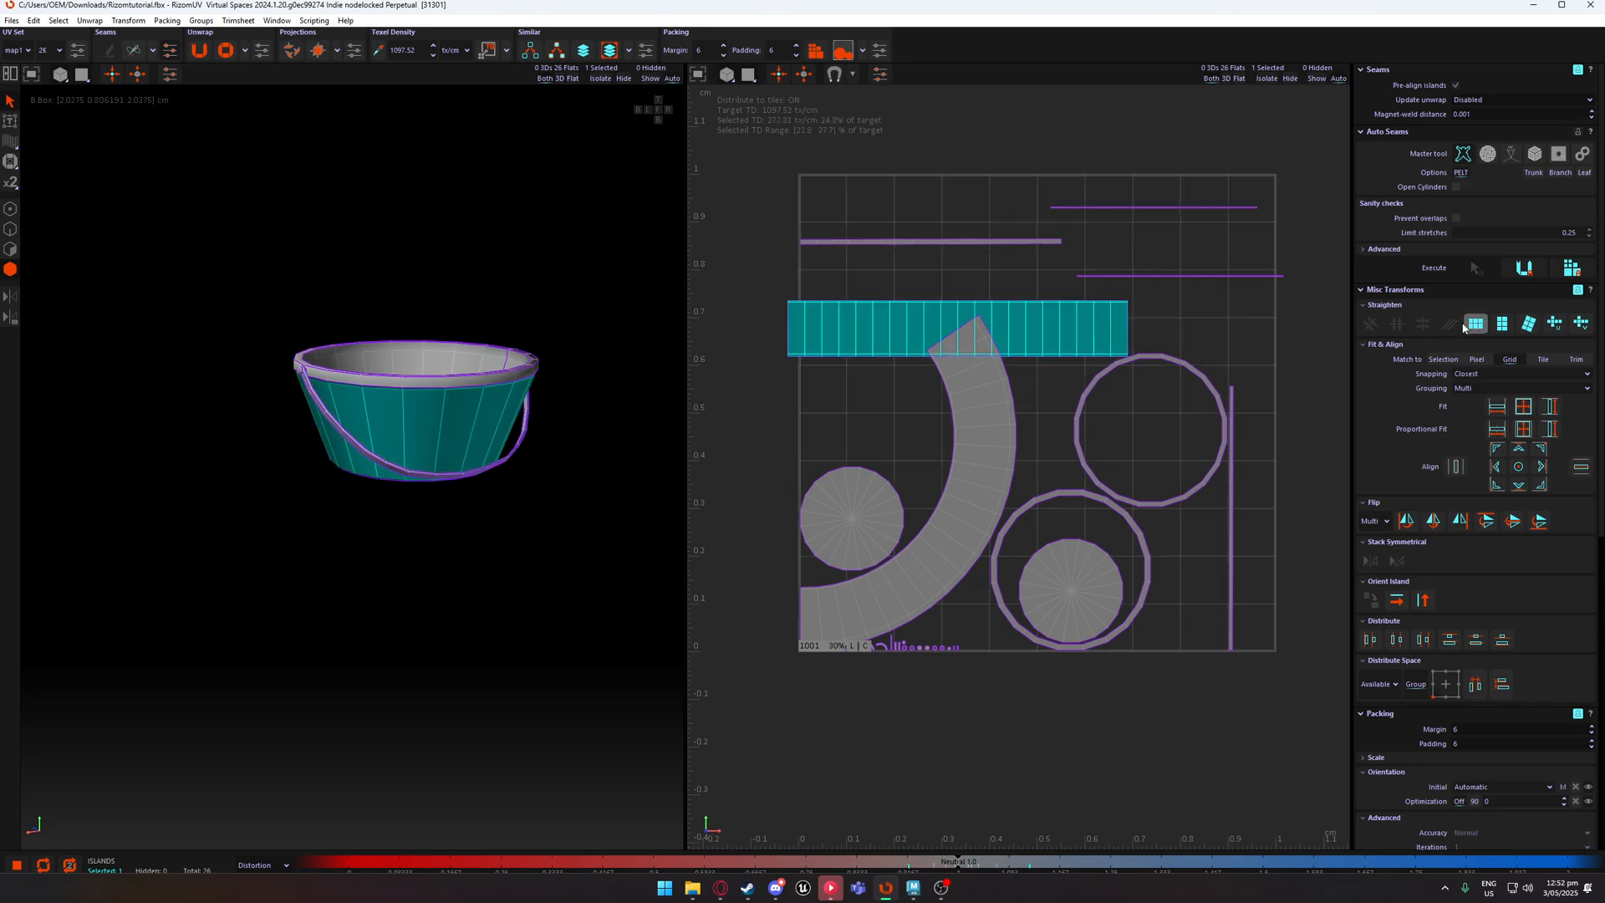
{"action": "left_click", "coordinate": [962, 459]}
{"action": "left_click", "coordinate": [1475, 323]}
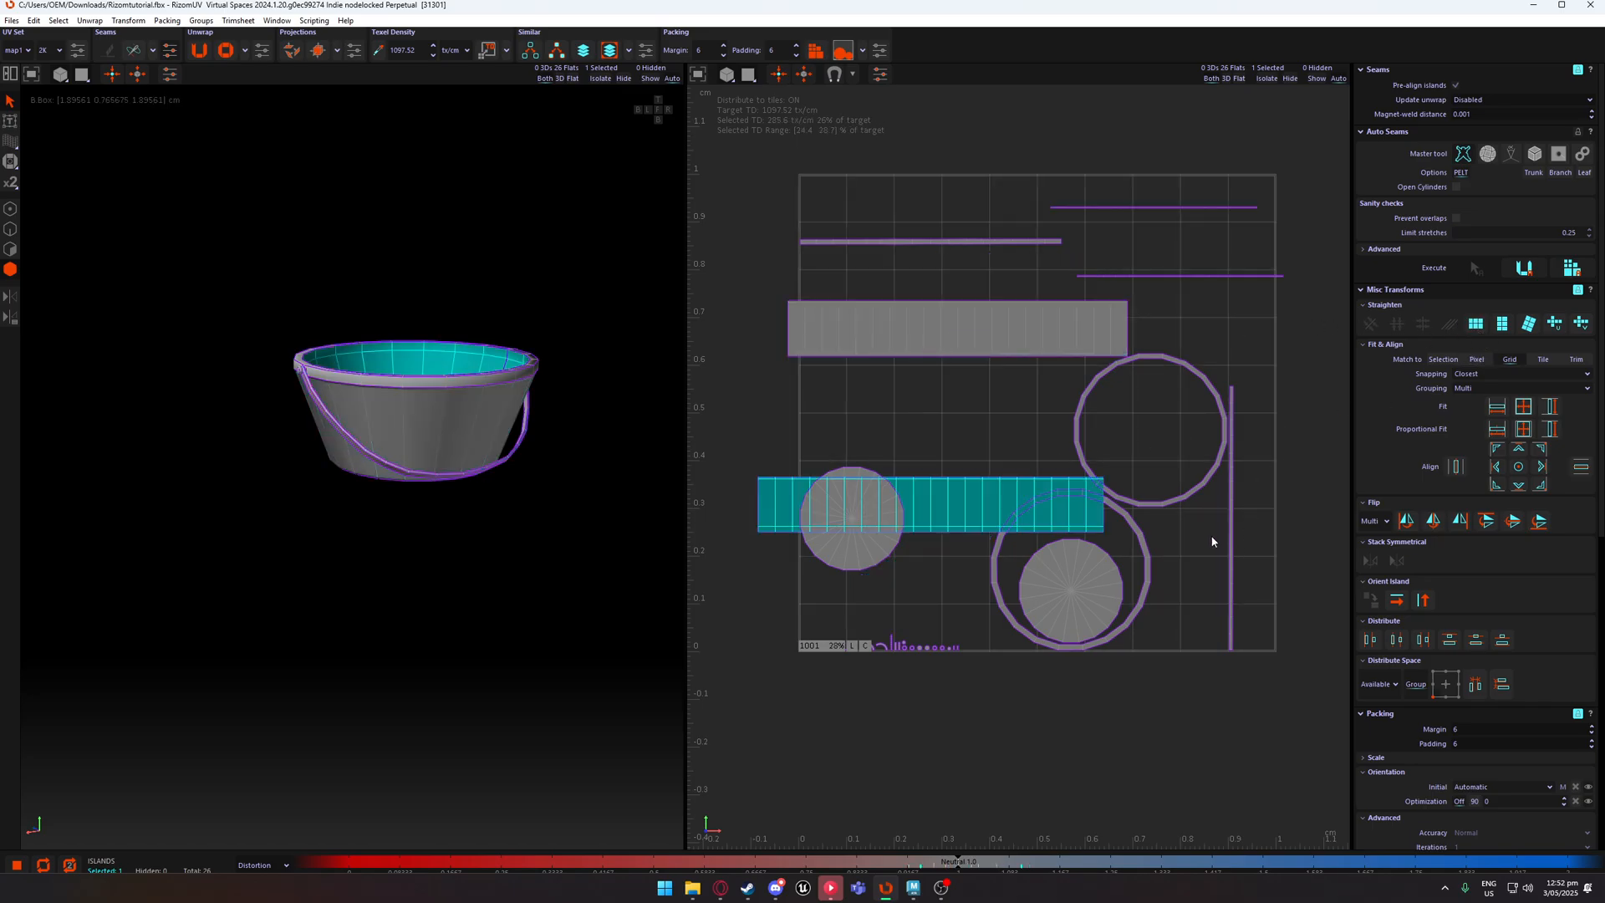
Straighten the small curved islands along the UV tile's lower edge into rectangular strips.
{"action": "scroll", "coordinate": [888, 691], "scroll_direction": "up", "scroll_amount": 5}
{"action": "left_click_drag", "start_coordinate": [826, 538], "coordinate": [874, 577]}
{"action": "left_click", "coordinate": [1475, 323]}
{"action": "left_click", "coordinate": [1056, 443]}
{"action": "scroll", "coordinate": [1038, 434], "scroll_direction": "down", "scroll_amount": 5}
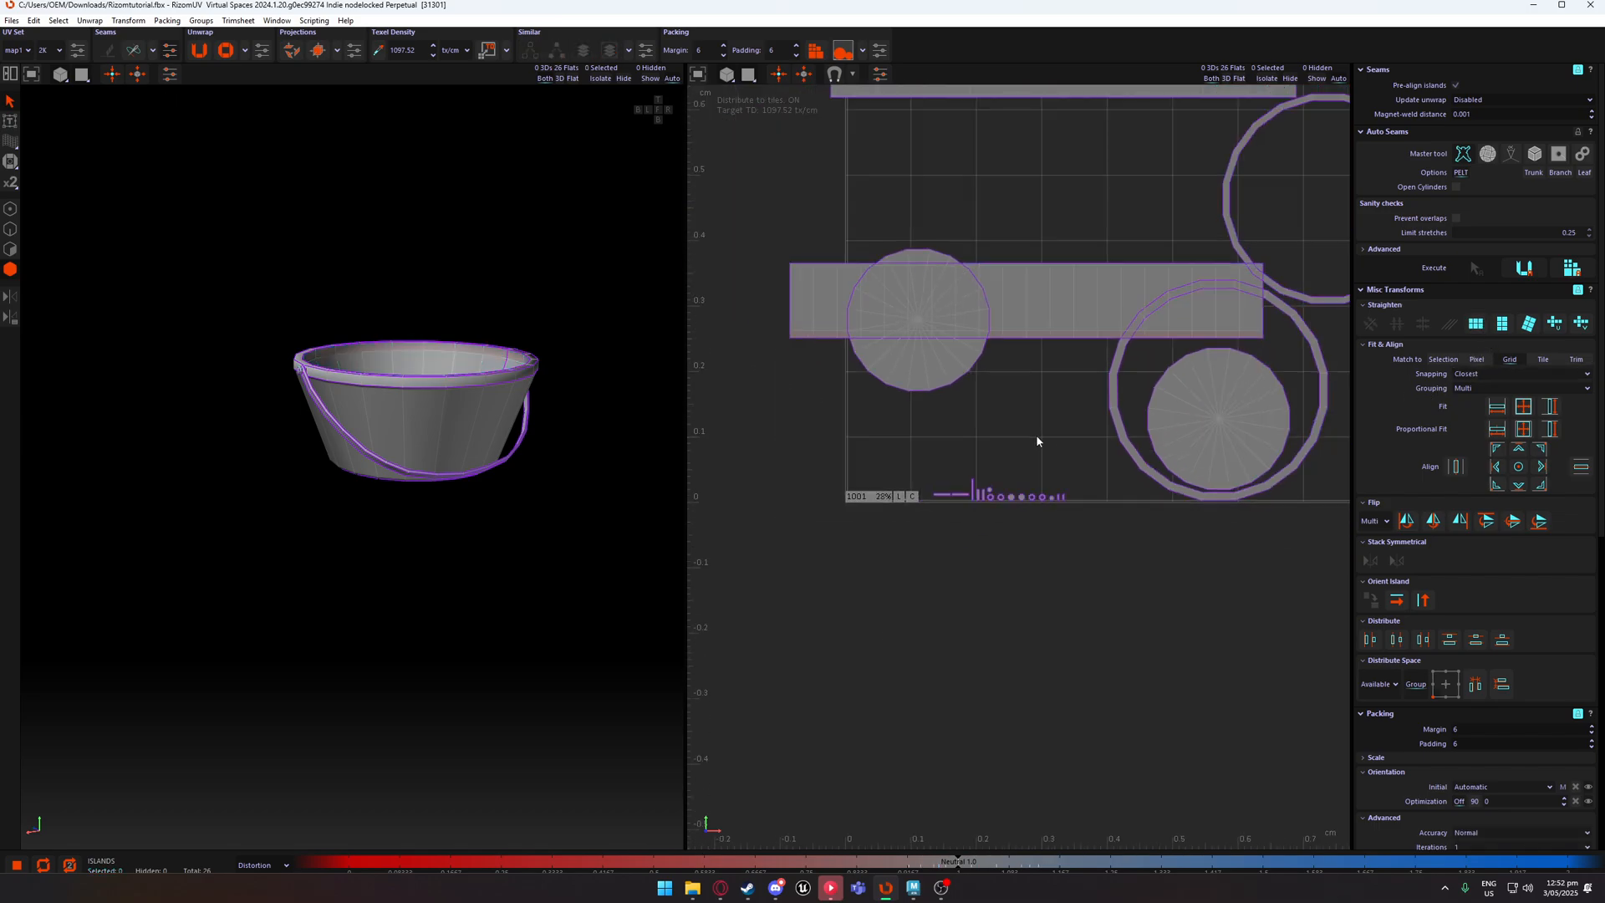
Select all of the bucket's islands and repack them into the UV tile, clearing the selection when done.
{"action": "scroll", "coordinate": [840, 632], "scroll_direction": "down", "scroll_amount": 3}
{"action": "left_click_drag", "start_coordinate": [732, 235], "coordinate": [1128, 609]}
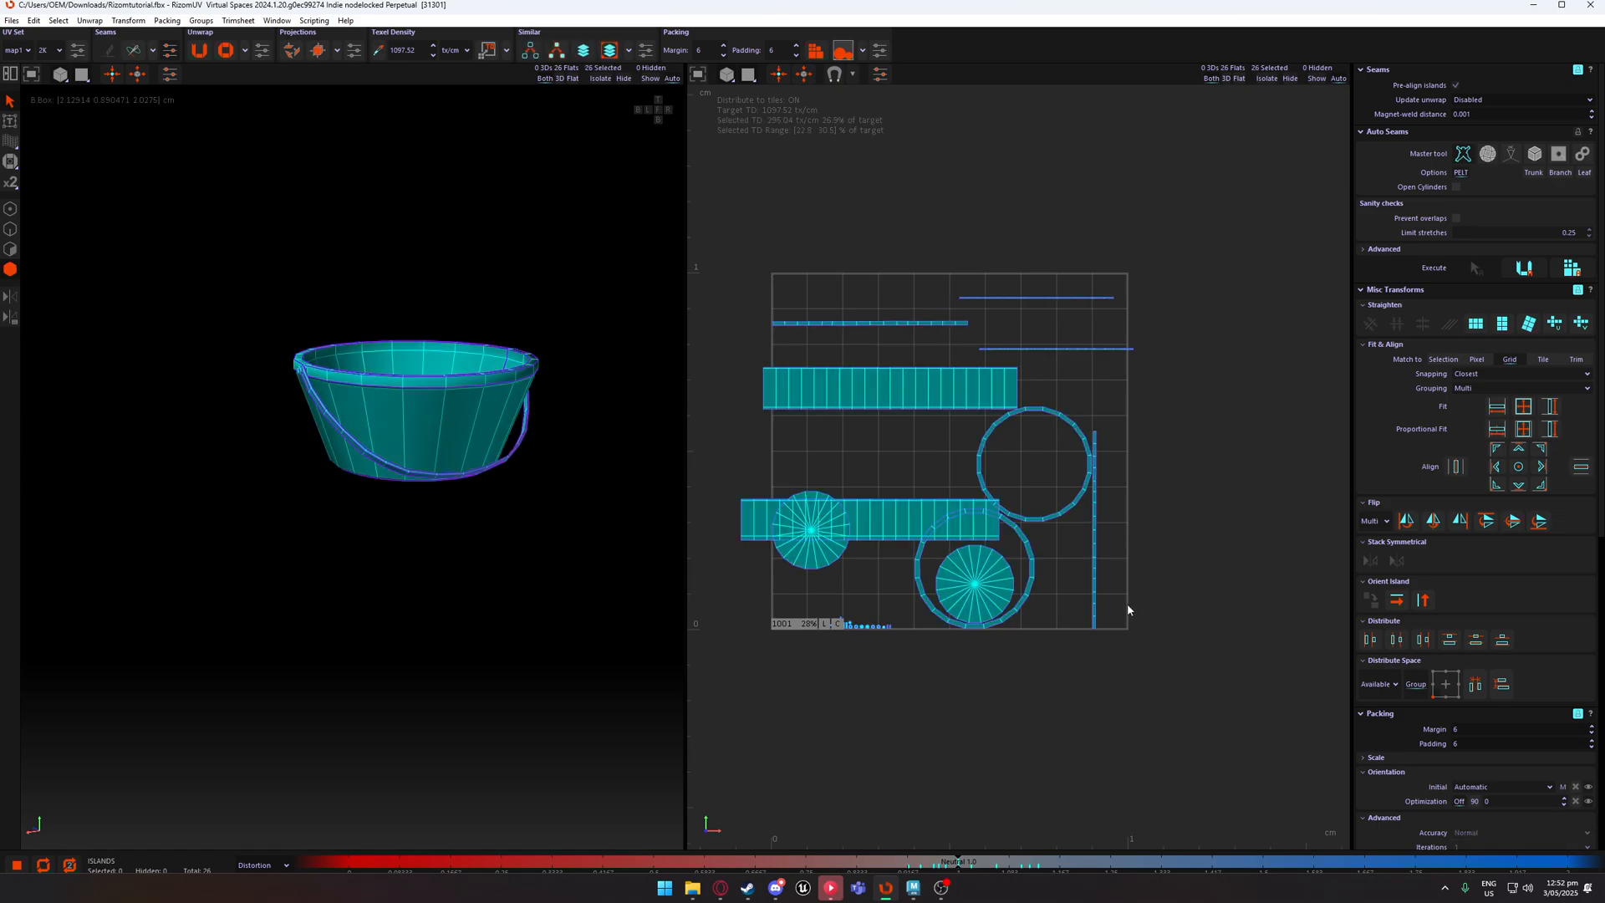
{"action": "key", "text": "p"}
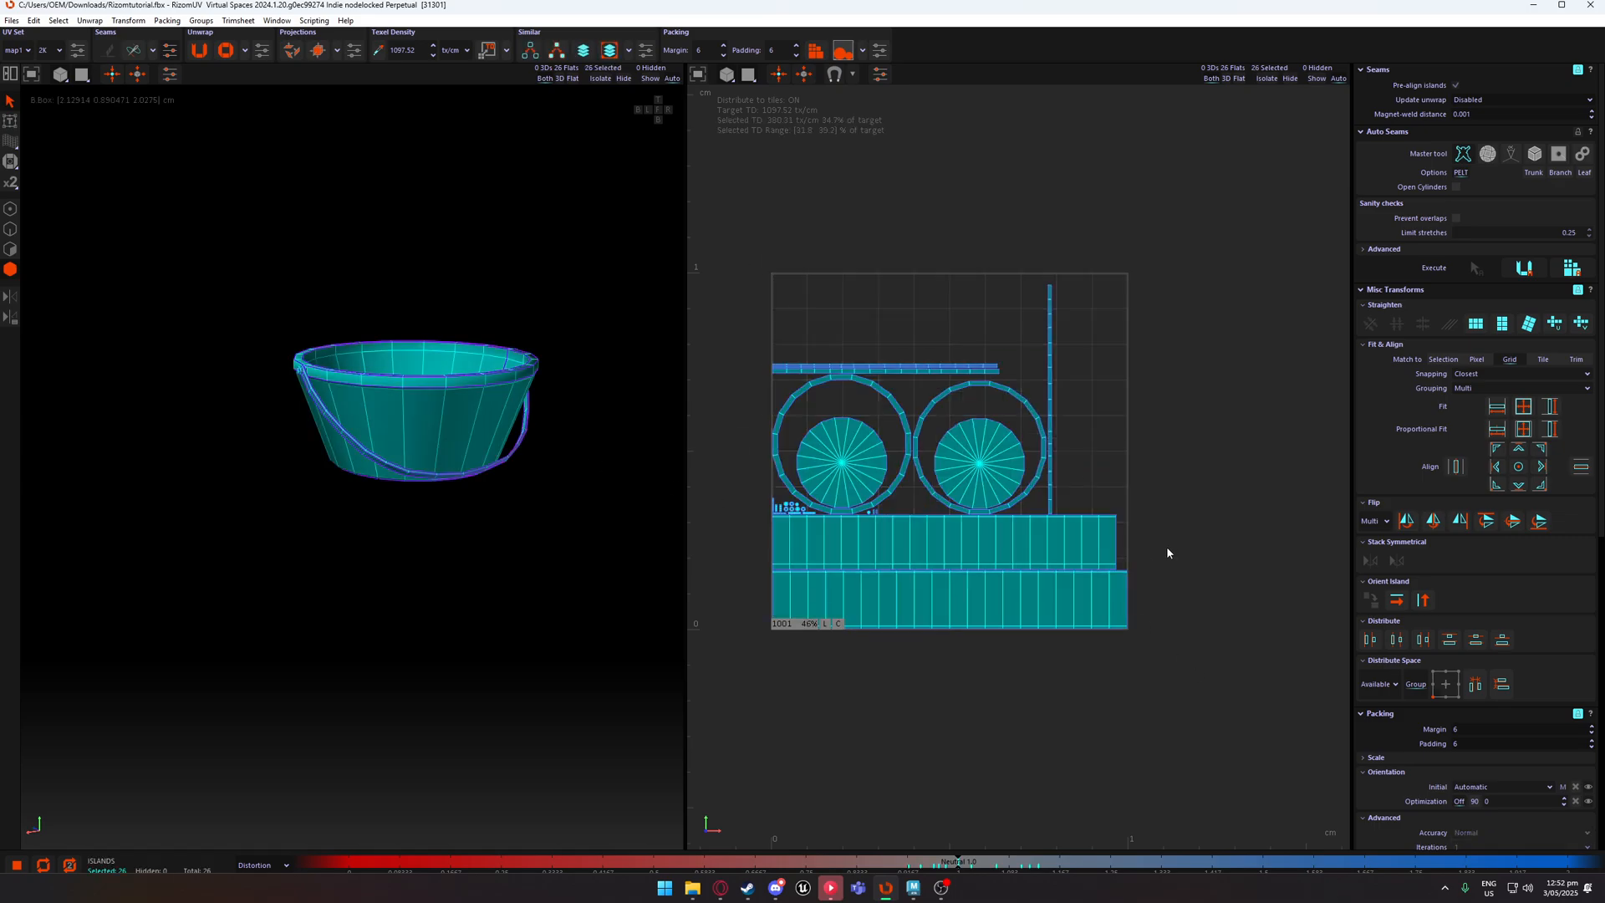
{"action": "left_click", "coordinate": [1154, 475]}
{"action": "scroll", "coordinate": [1025, 566], "scroll_direction": "up", "scroll_amount": 5}
{"action": "scroll", "coordinate": [1025, 566], "scroll_direction": "down", "scroll_amount": 5}
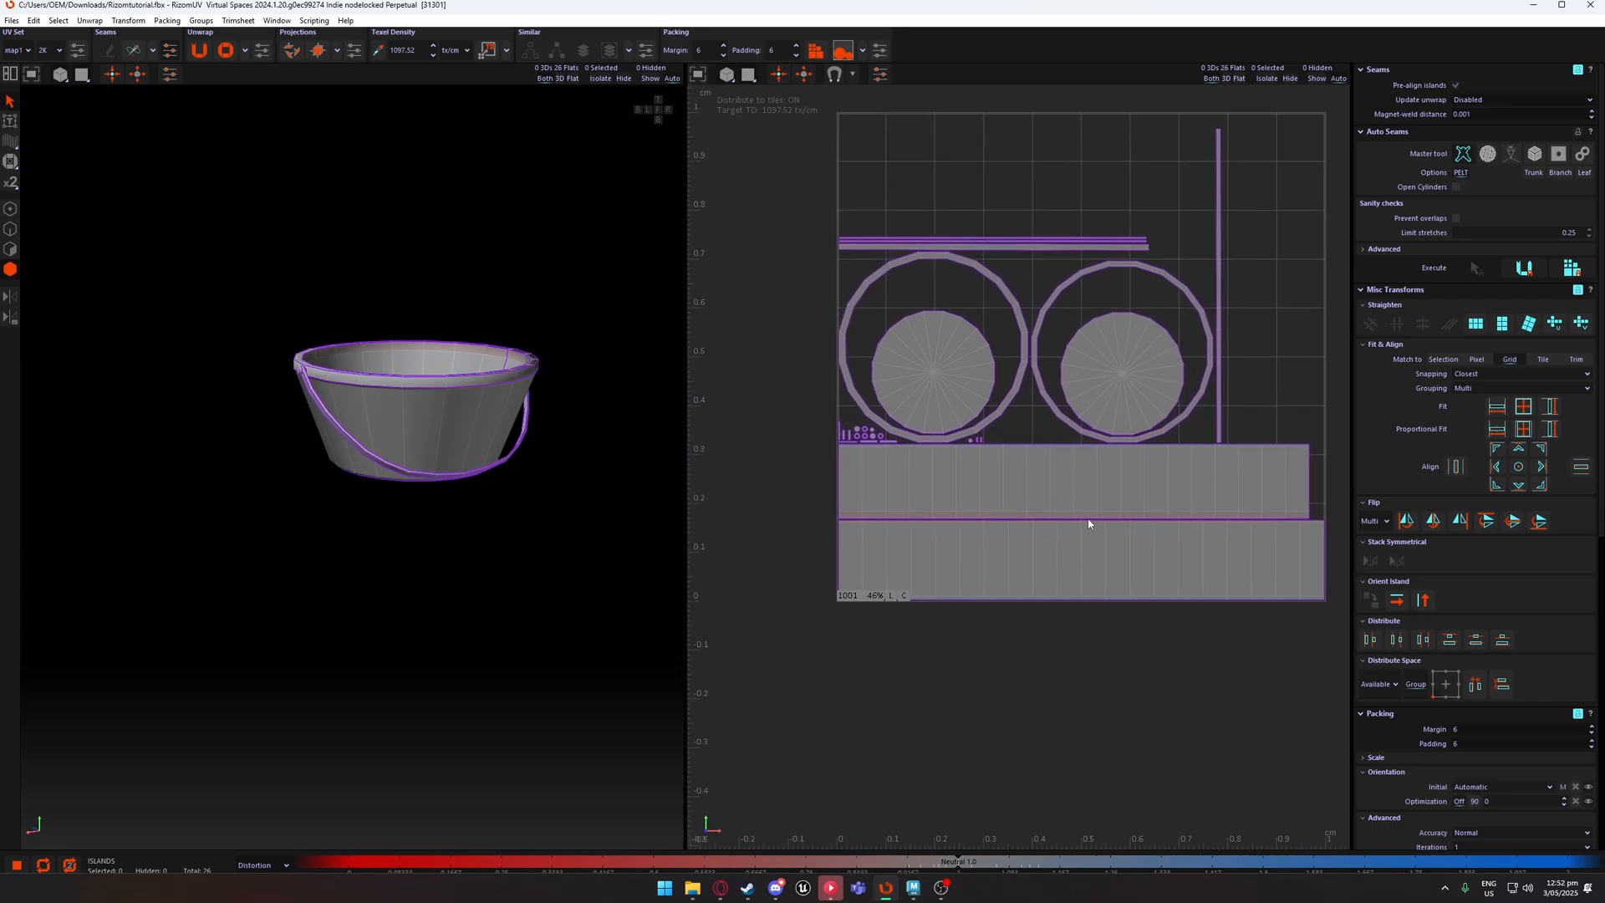
Examine the straightened inner and outer wall strips in the repacked layout, along with the packing options.
{"action": "middle_click_drag", "start_coordinate": [1042, 498], "coordinate": [1036, 534]}
{"action": "left_click", "coordinate": [1027, 546]}
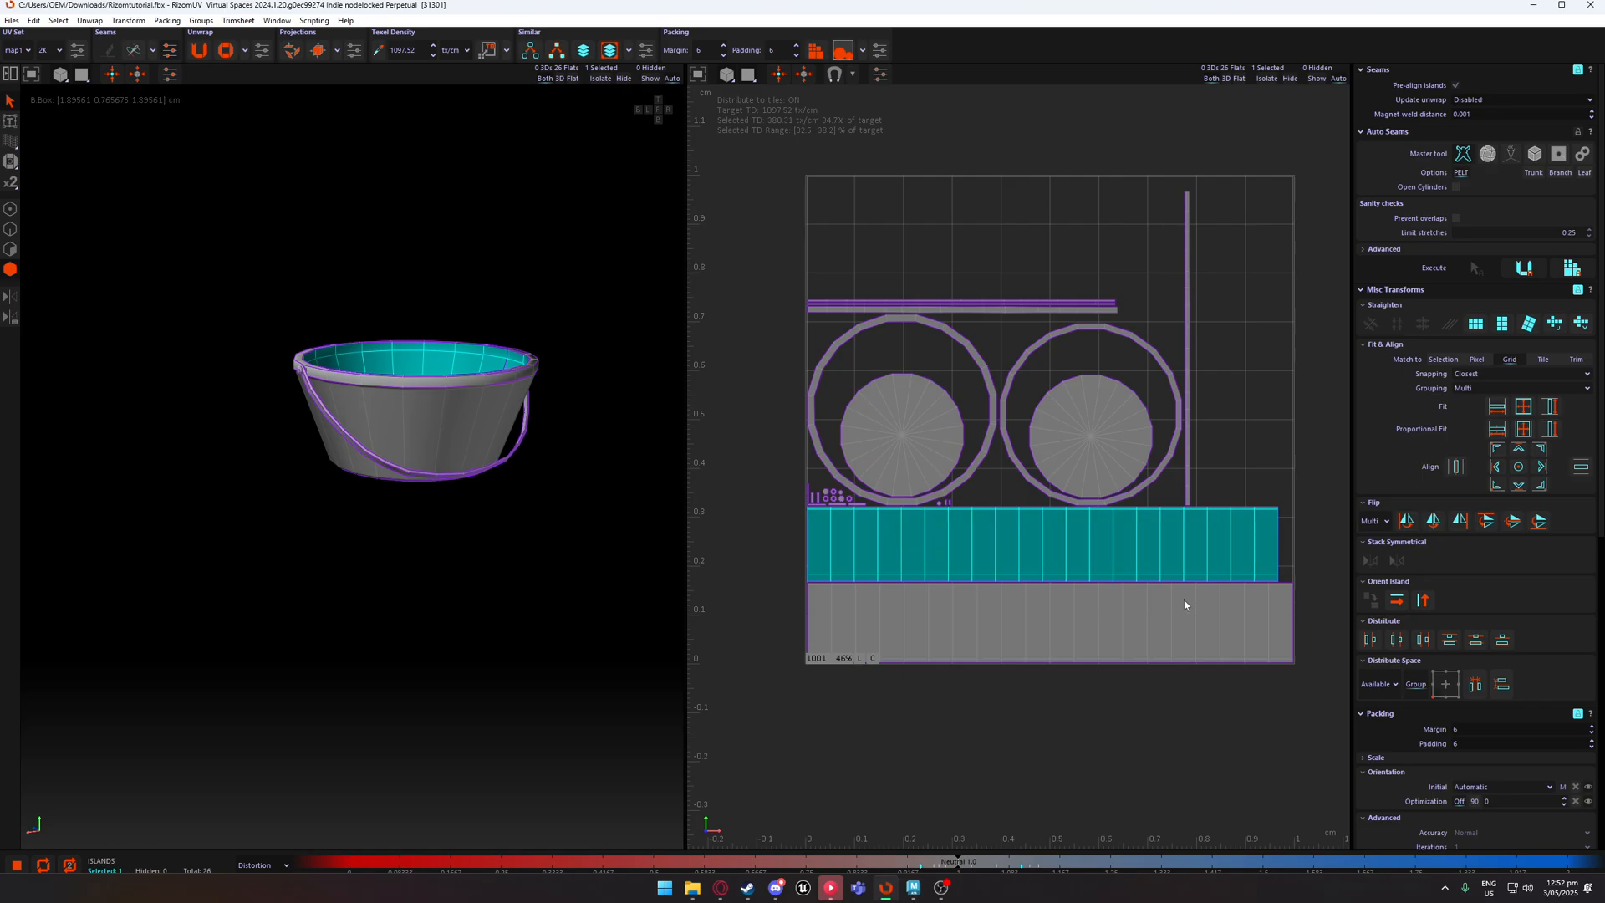
{"action": "left_click", "coordinate": [1035, 608]}
{"action": "left_click", "coordinate": [1040, 574]}
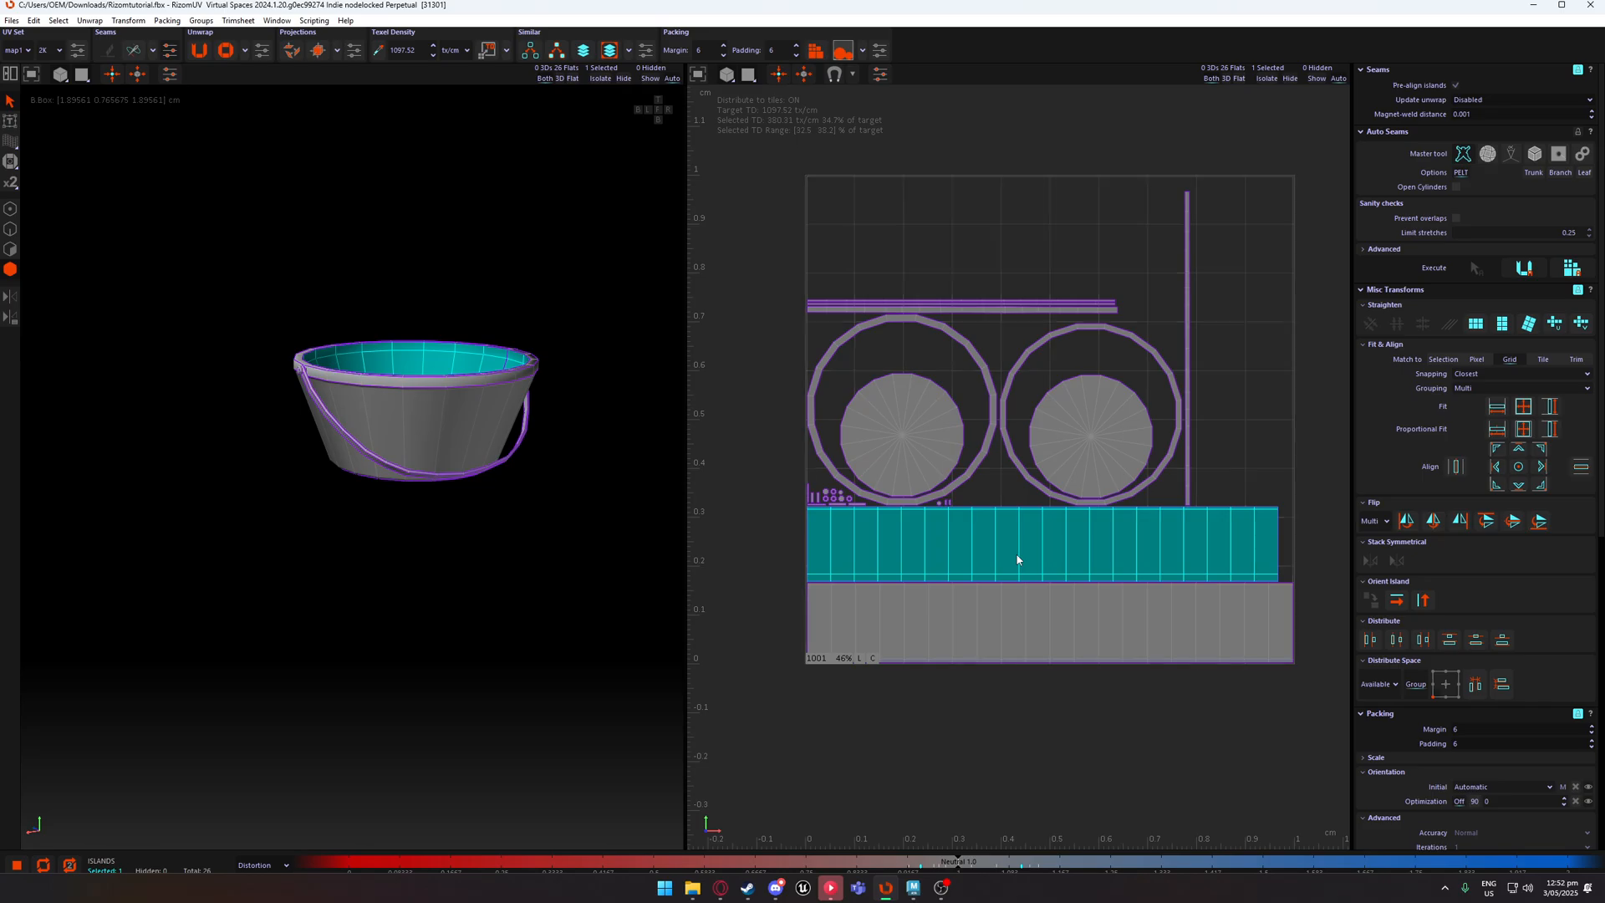
{"action": "key", "text": "ctrl+z"}
{"action": "key", "text": "ctrl+y"}
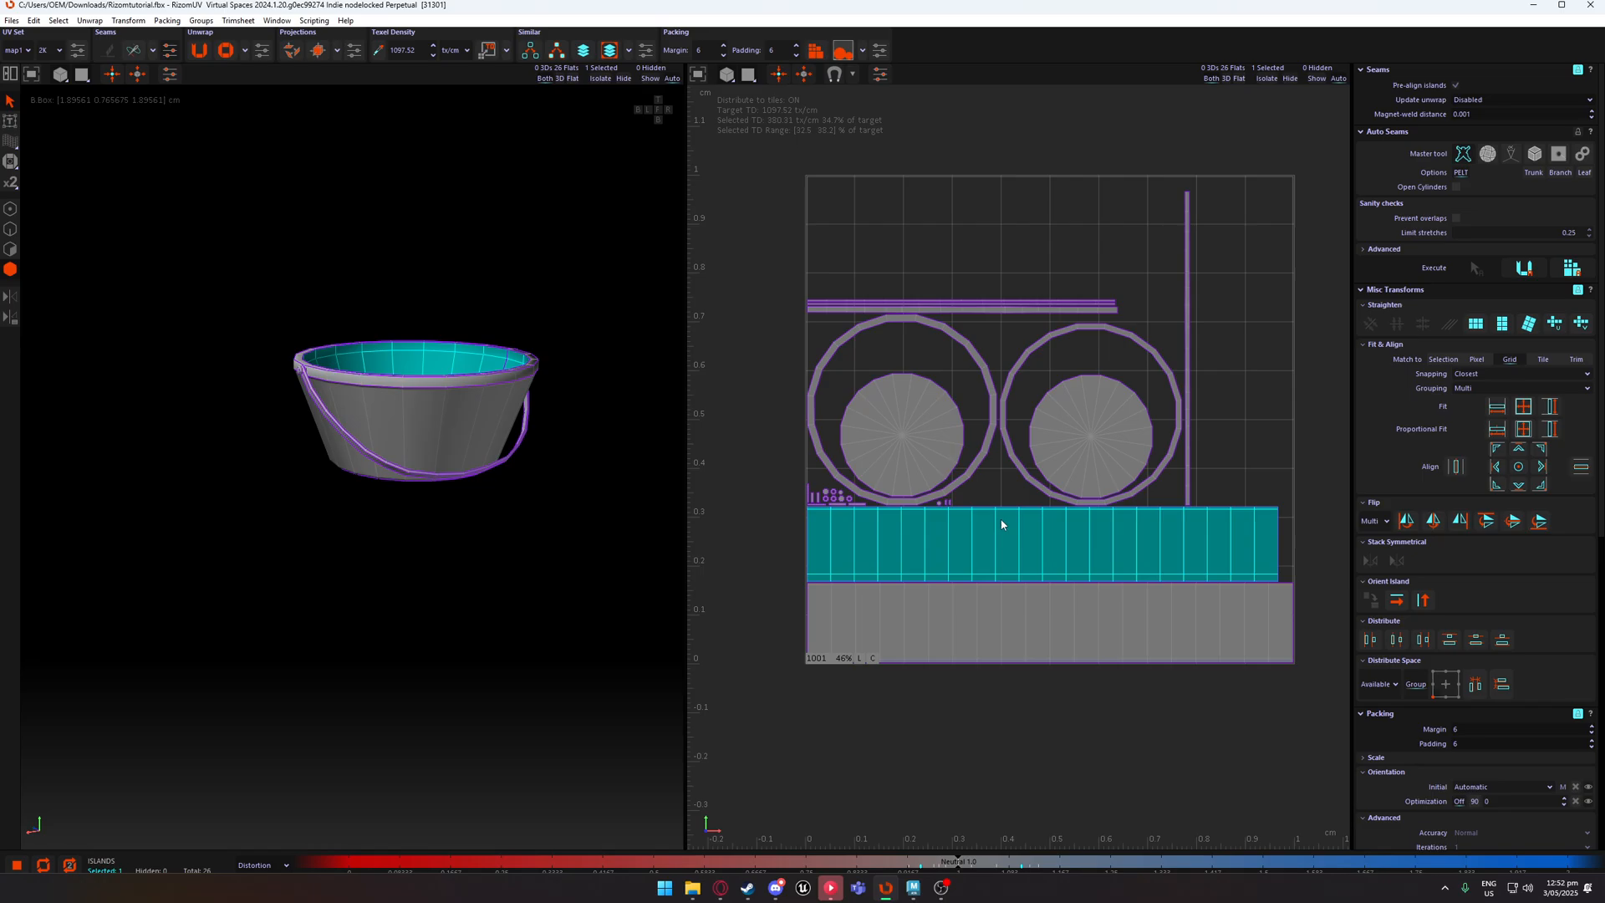
{"action": "left_click", "coordinate": [879, 134]}
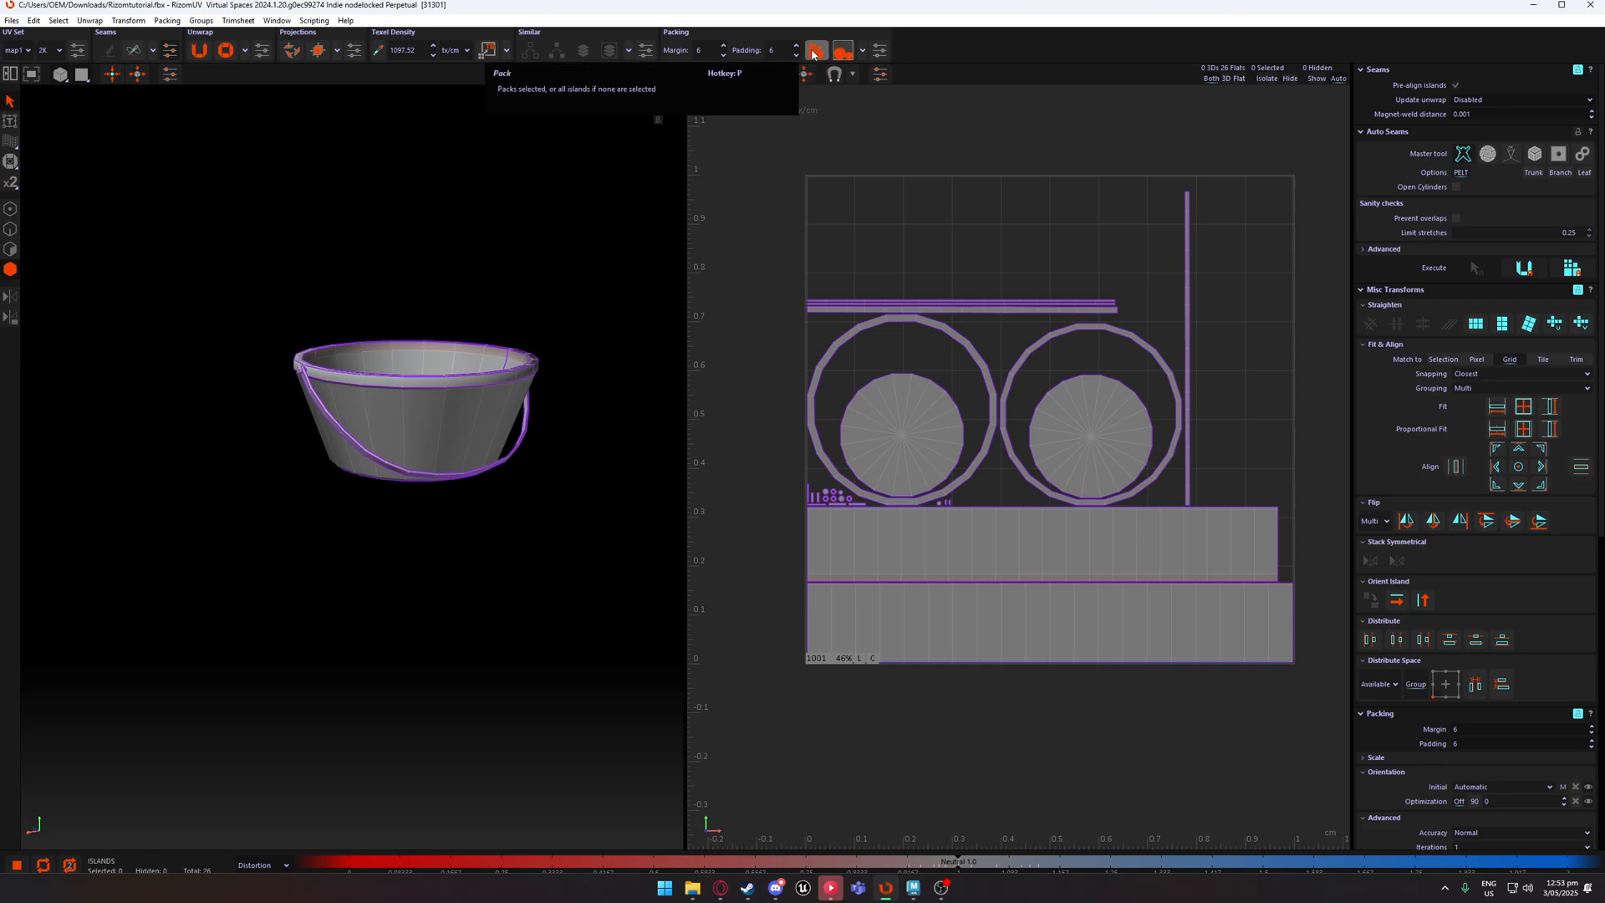
{"action": "left_click", "coordinate": [862, 53]}
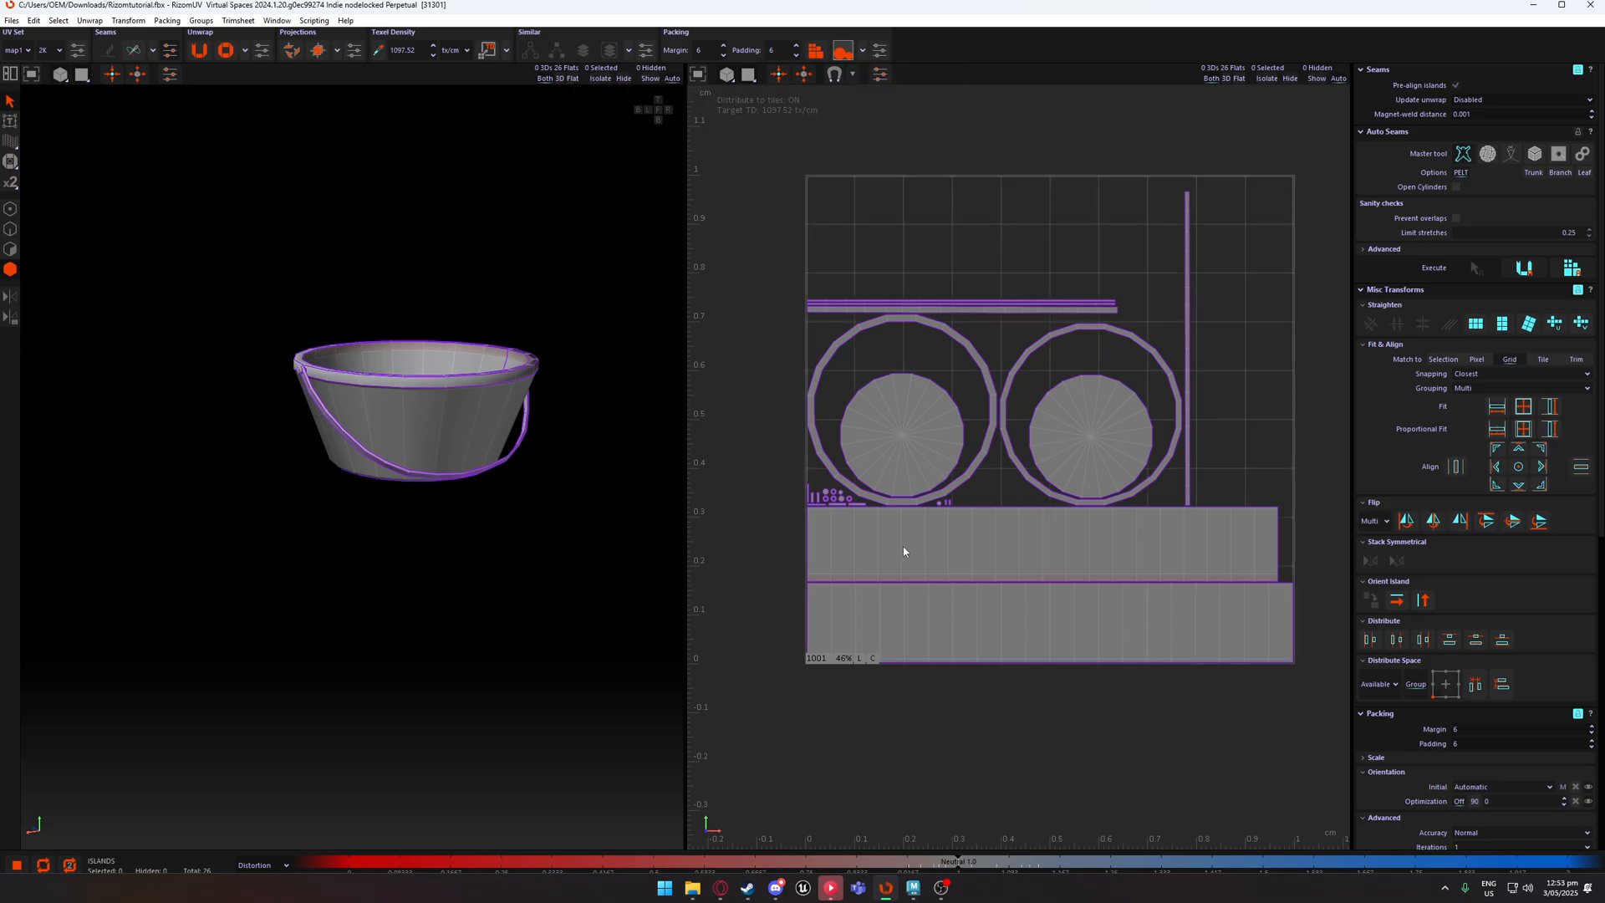
Rotate the straightened inner wall island and unwrap it again into its natural curved shape.
{"action": "left_click", "coordinate": [929, 535]}
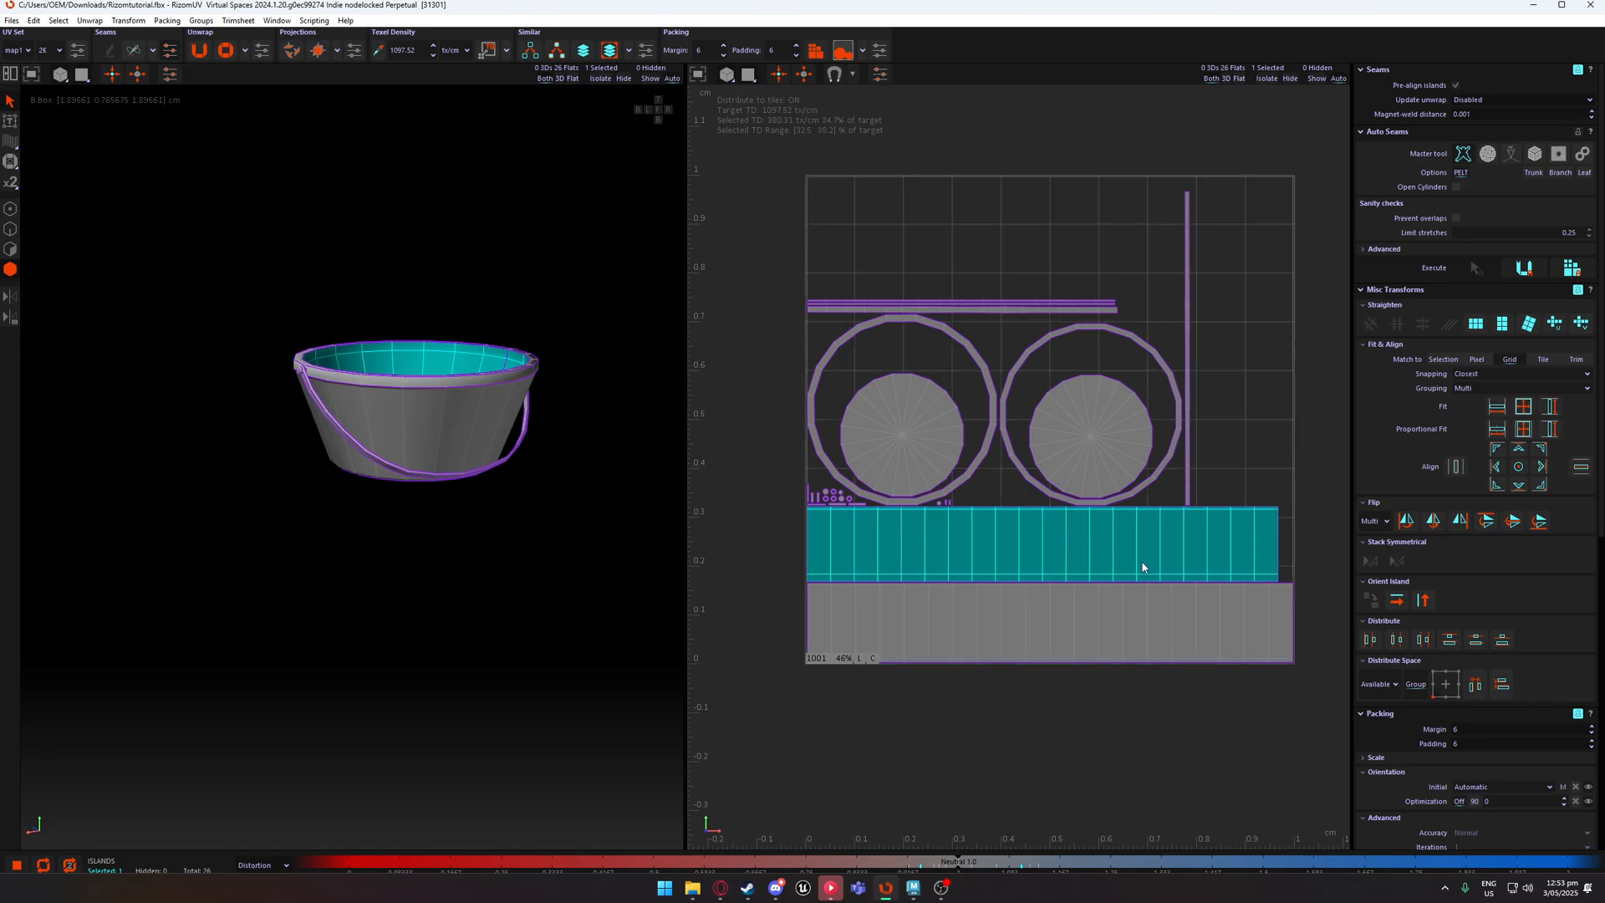
{"action": "left_click_drag", "start_coordinate": [1127, 539], "coordinate": [1118, 616]}
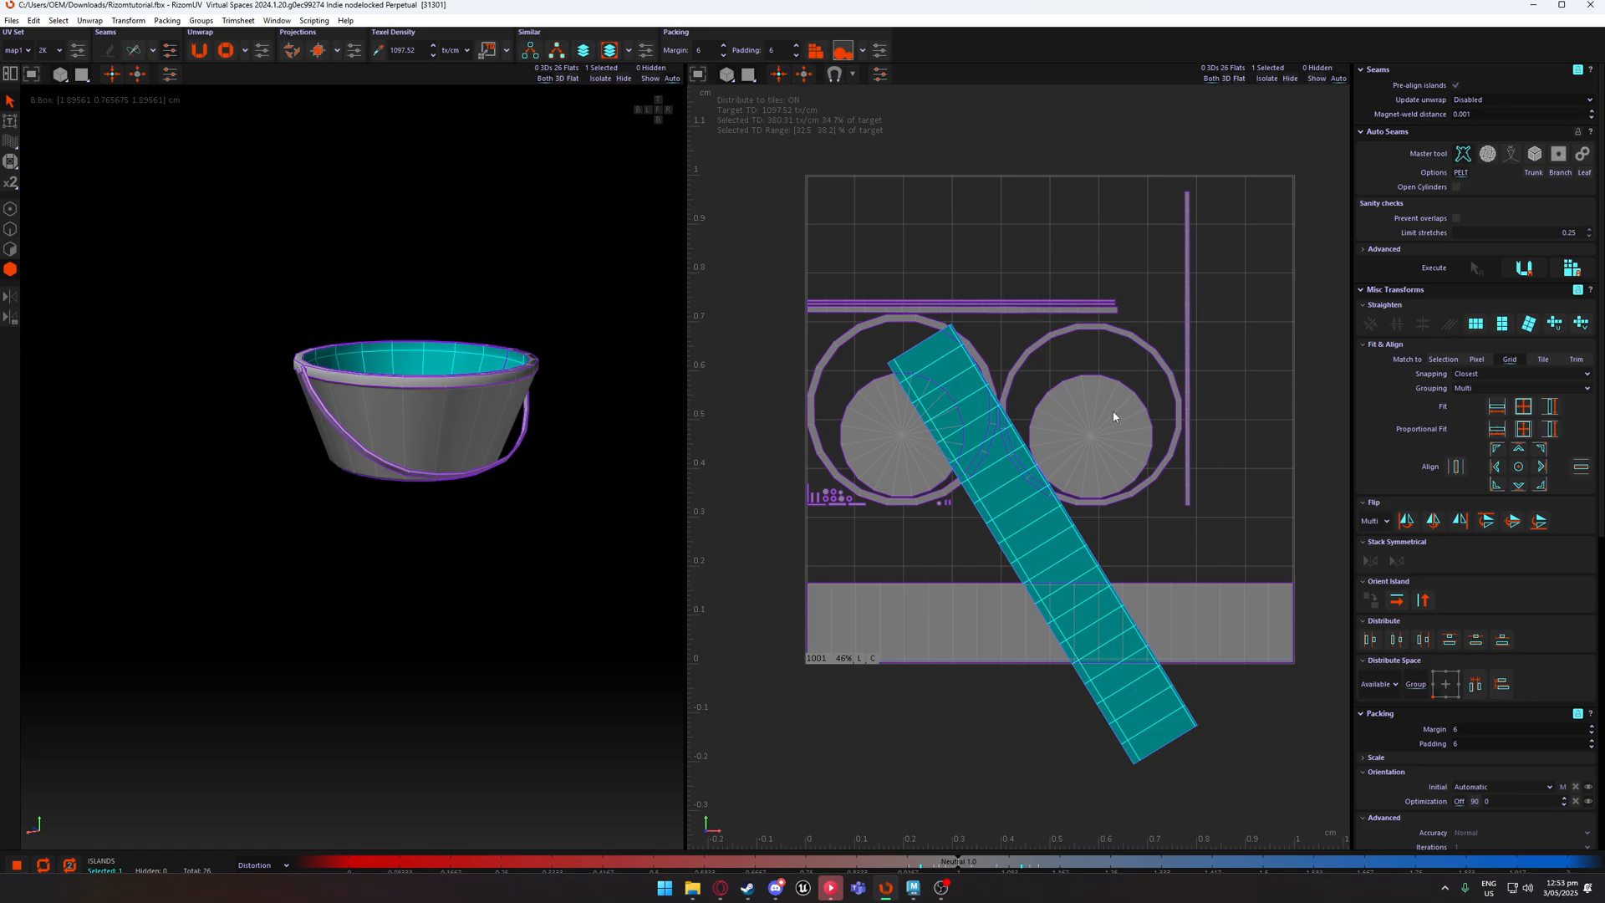
{"action": "key", "text": "u"}
{"action": "left_click_drag", "start_coordinate": [1226, 514], "coordinate": [1181, 459]}
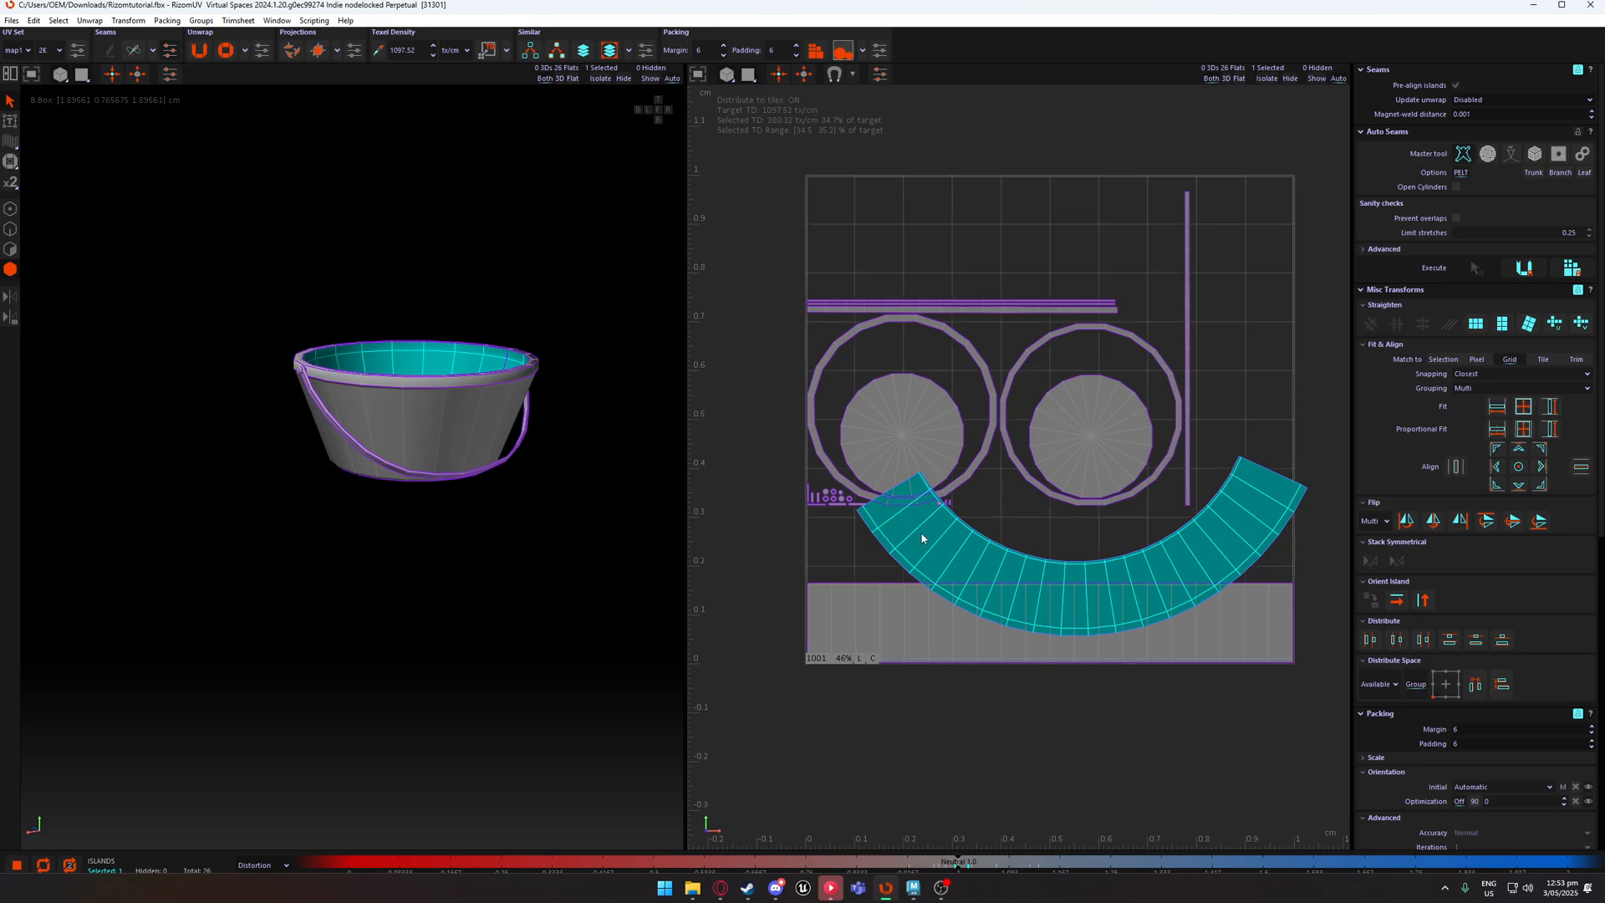
Try repacking all islands with the curved inner wall island at different rotations, undoing each pack.
{"action": "left_click", "coordinate": [1235, 410]}
{"action": "key", "text": "p"}
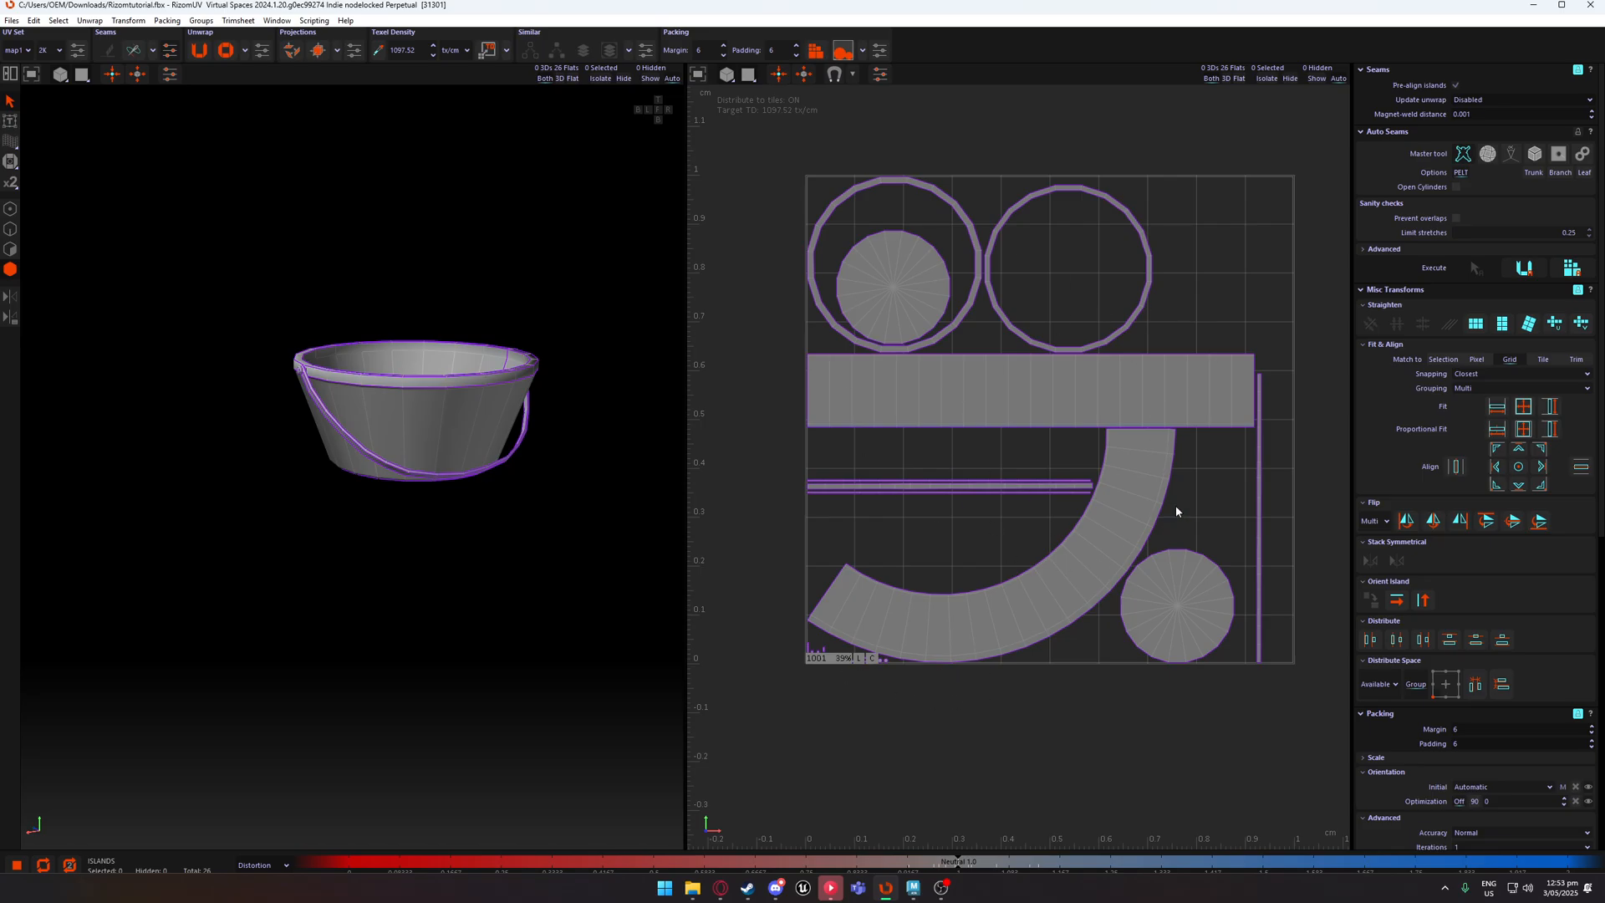
{"action": "key", "text": "p"}
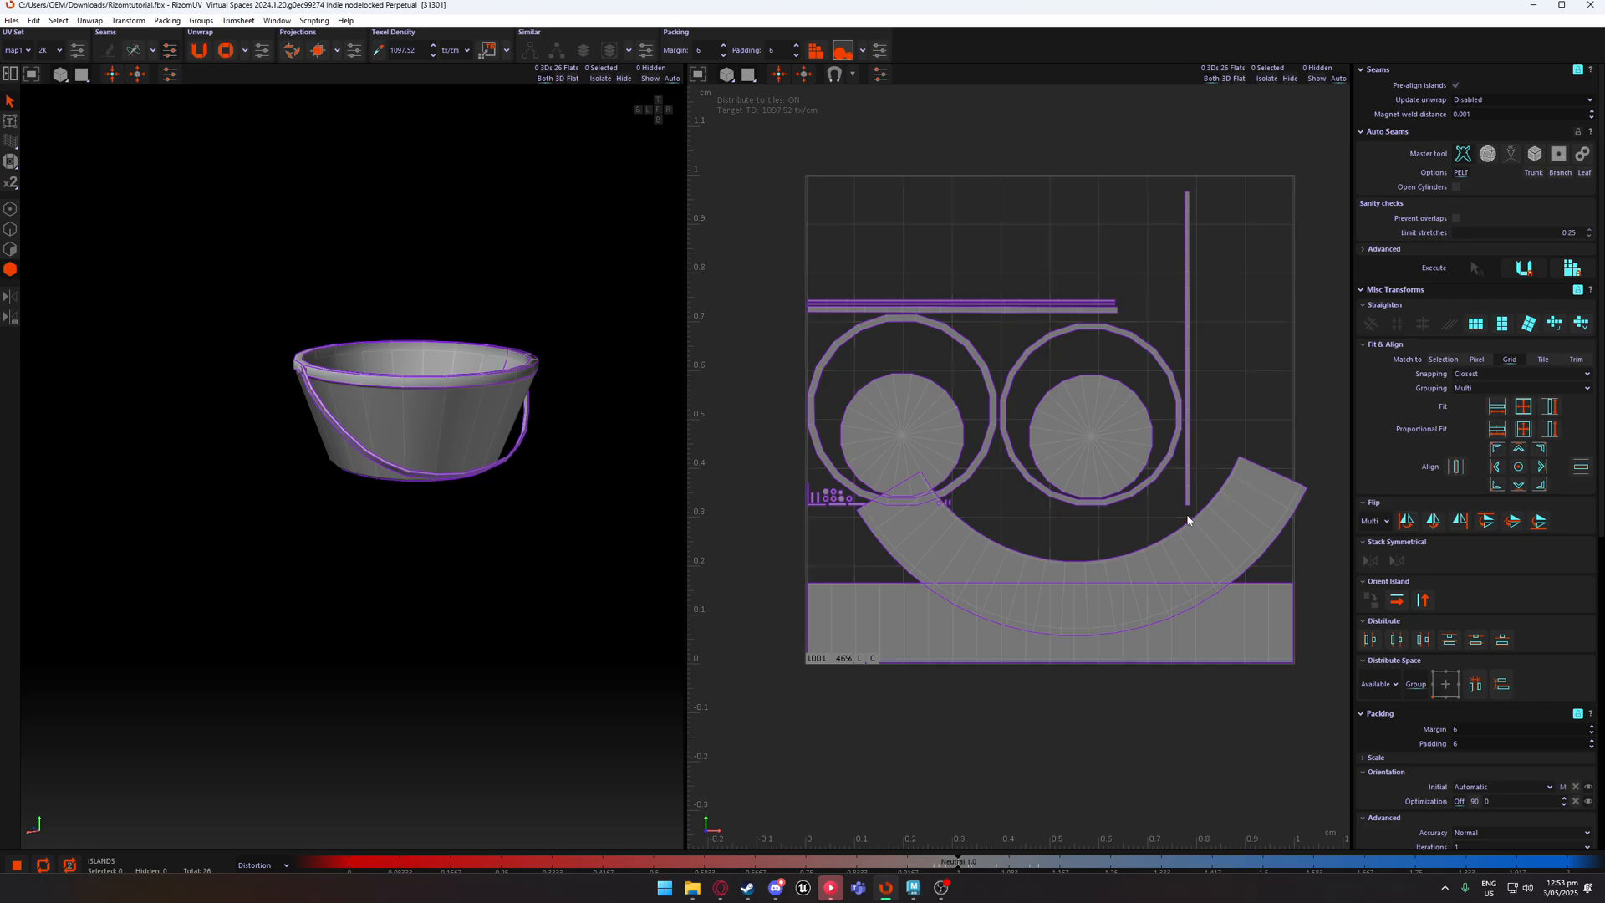
{"action": "key", "text": "p"}
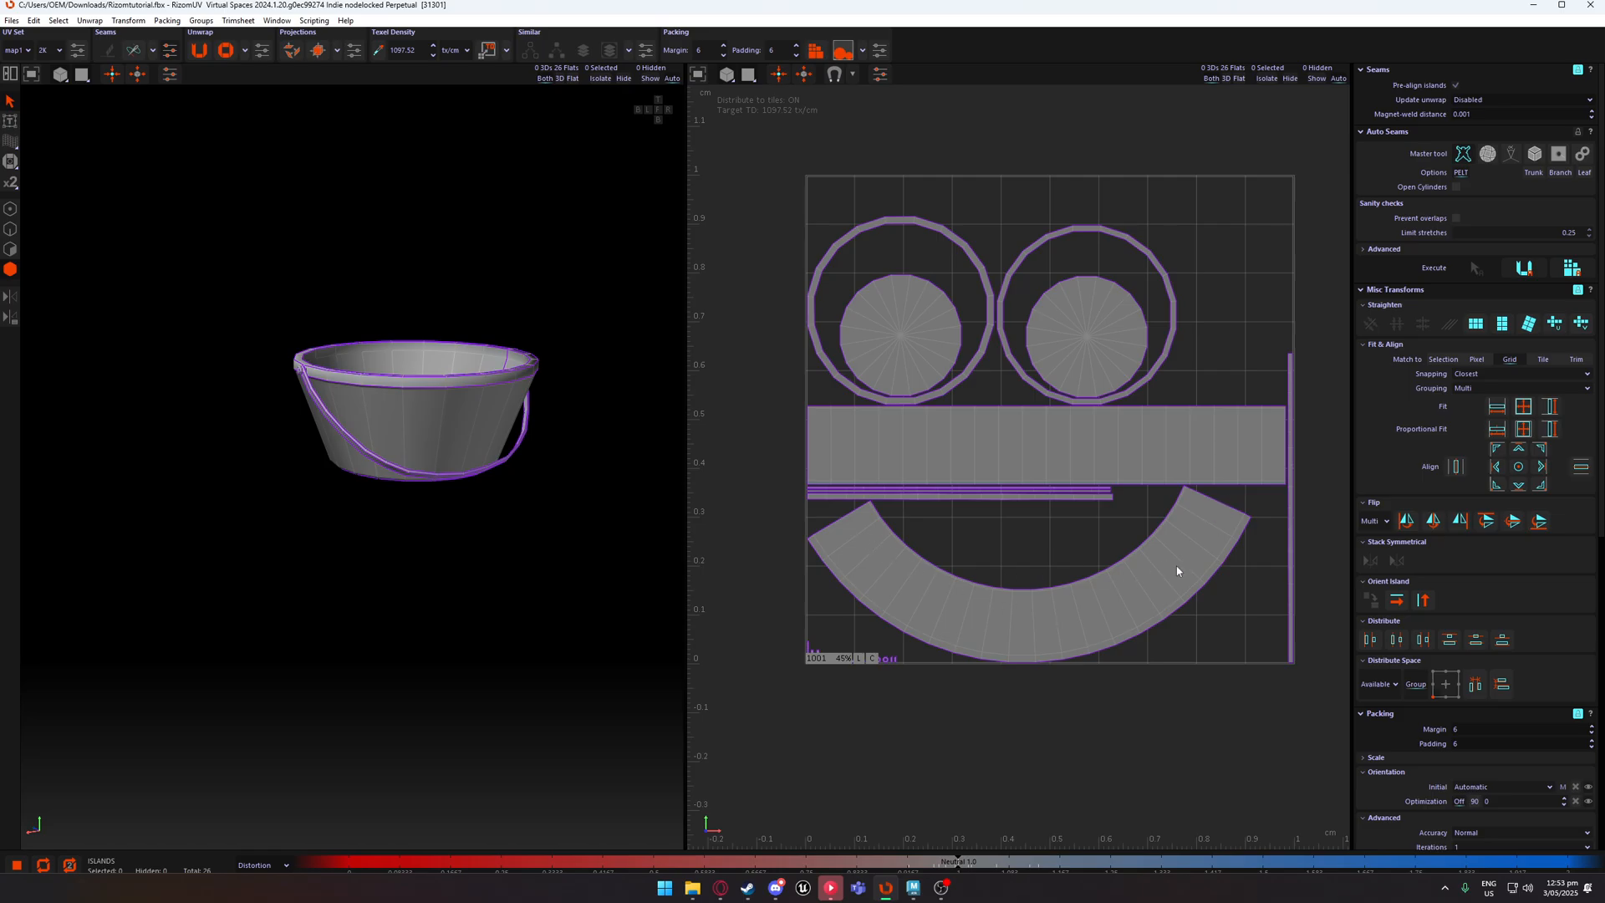
{"action": "key", "text": "p"}
Straighten the curved inner wall island into a rectangular strip and clear the selection.
{"action": "left_click", "coordinate": [1205, 568]}
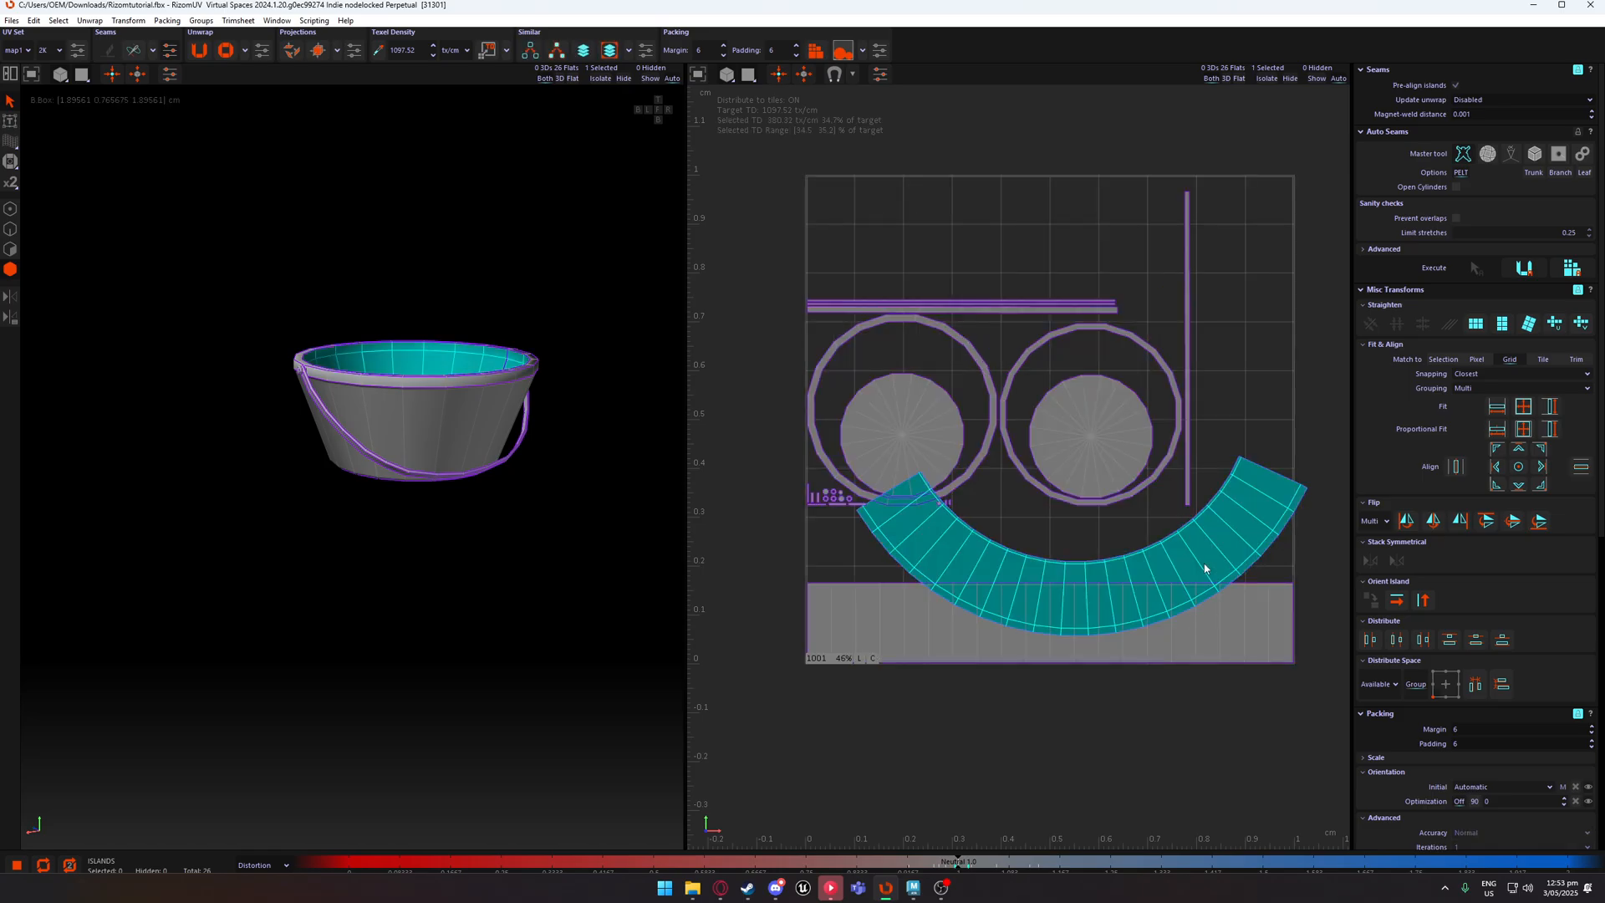
{"action": "left_click", "coordinate": [1492, 326]}
{"action": "left_click", "coordinate": [1208, 459]}
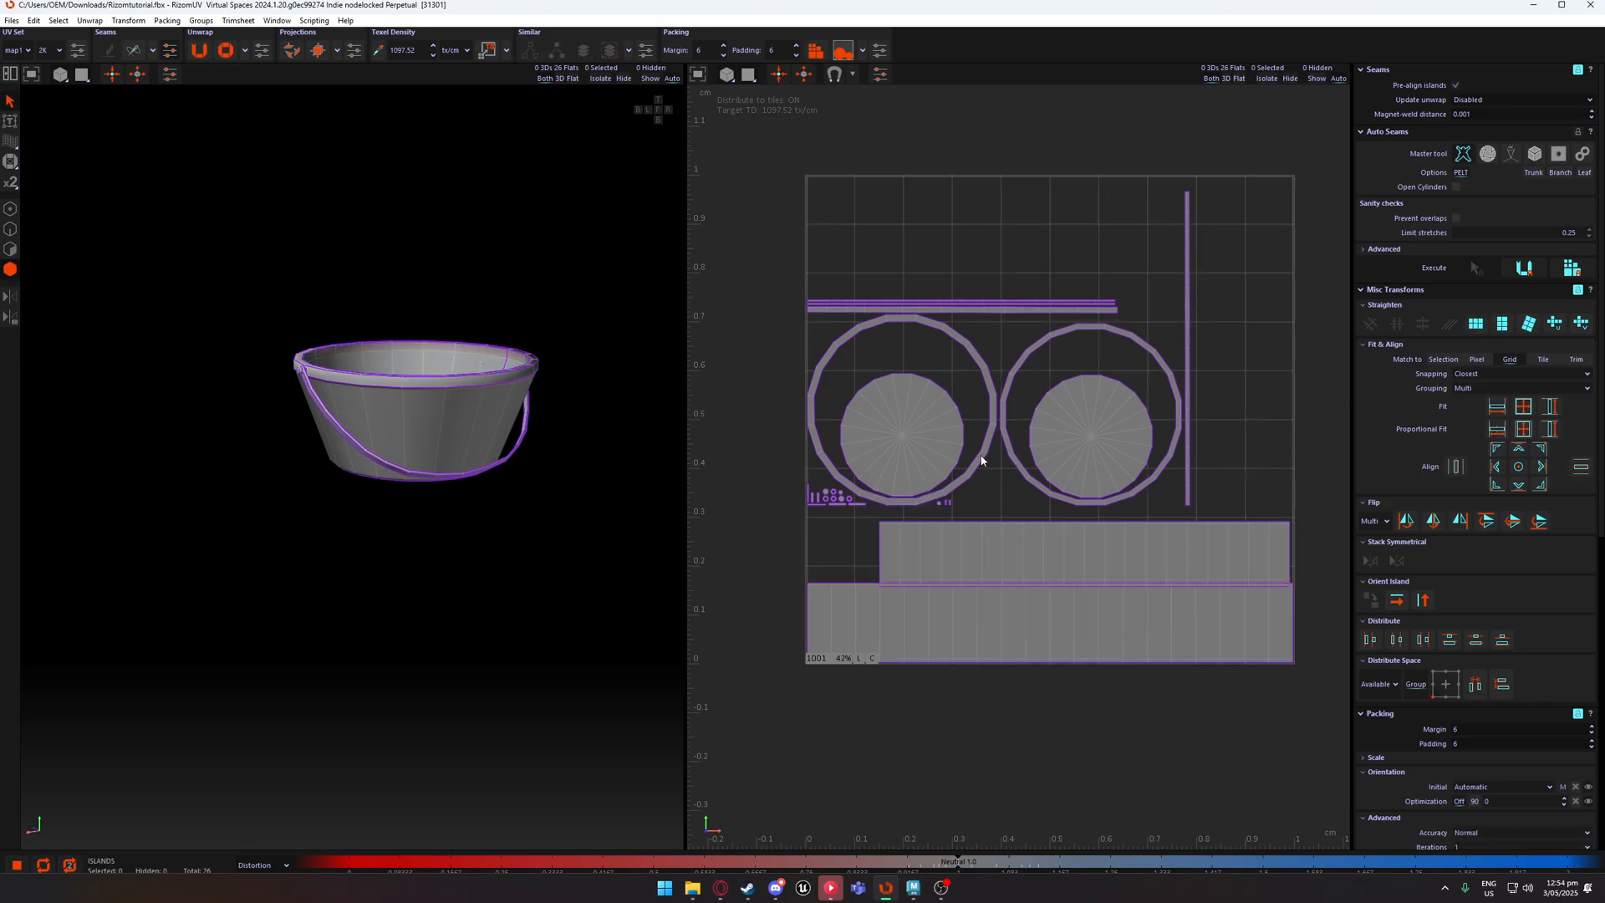
Isolate the bucket's inner wall island, cut it along the vertical edge halfway along its strip, and restore the other islands.
{"action": "middle_click_drag", "start_coordinate": [982, 459], "coordinate": [908, 434]}
{"action": "scroll", "coordinate": [992, 492], "scroll_direction": "up", "scroll_amount": 3}
{"action": "scroll", "coordinate": [991, 492], "scroll_direction": "down", "scroll_amount": 4}
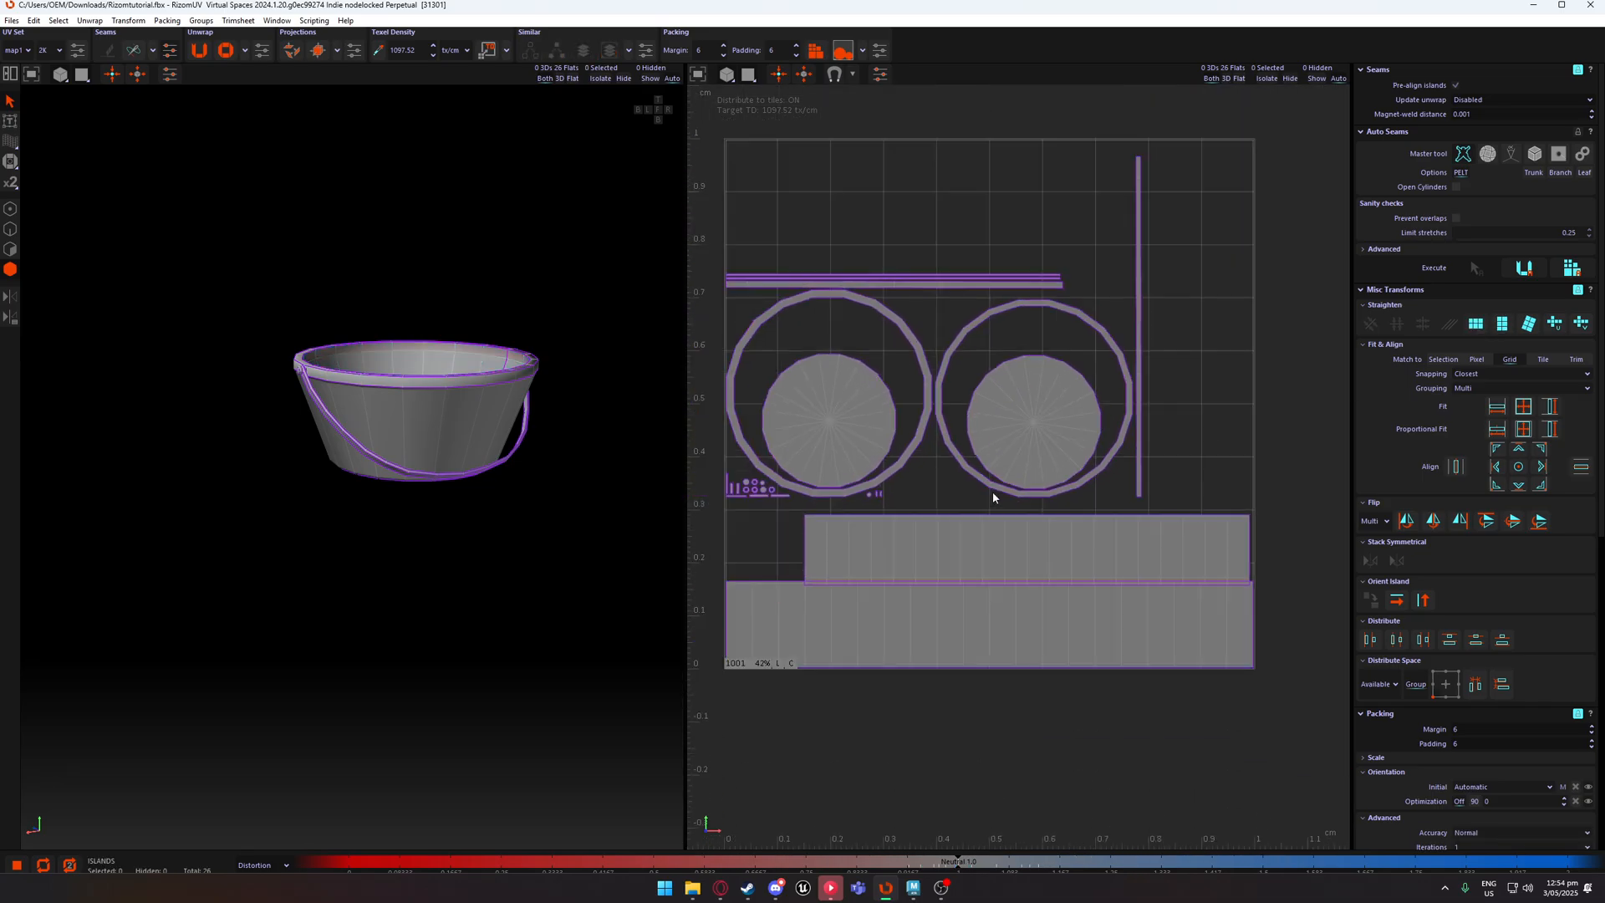
{"action": "middle_click_drag", "start_coordinate": [506, 386], "coordinate": [601, 441]}
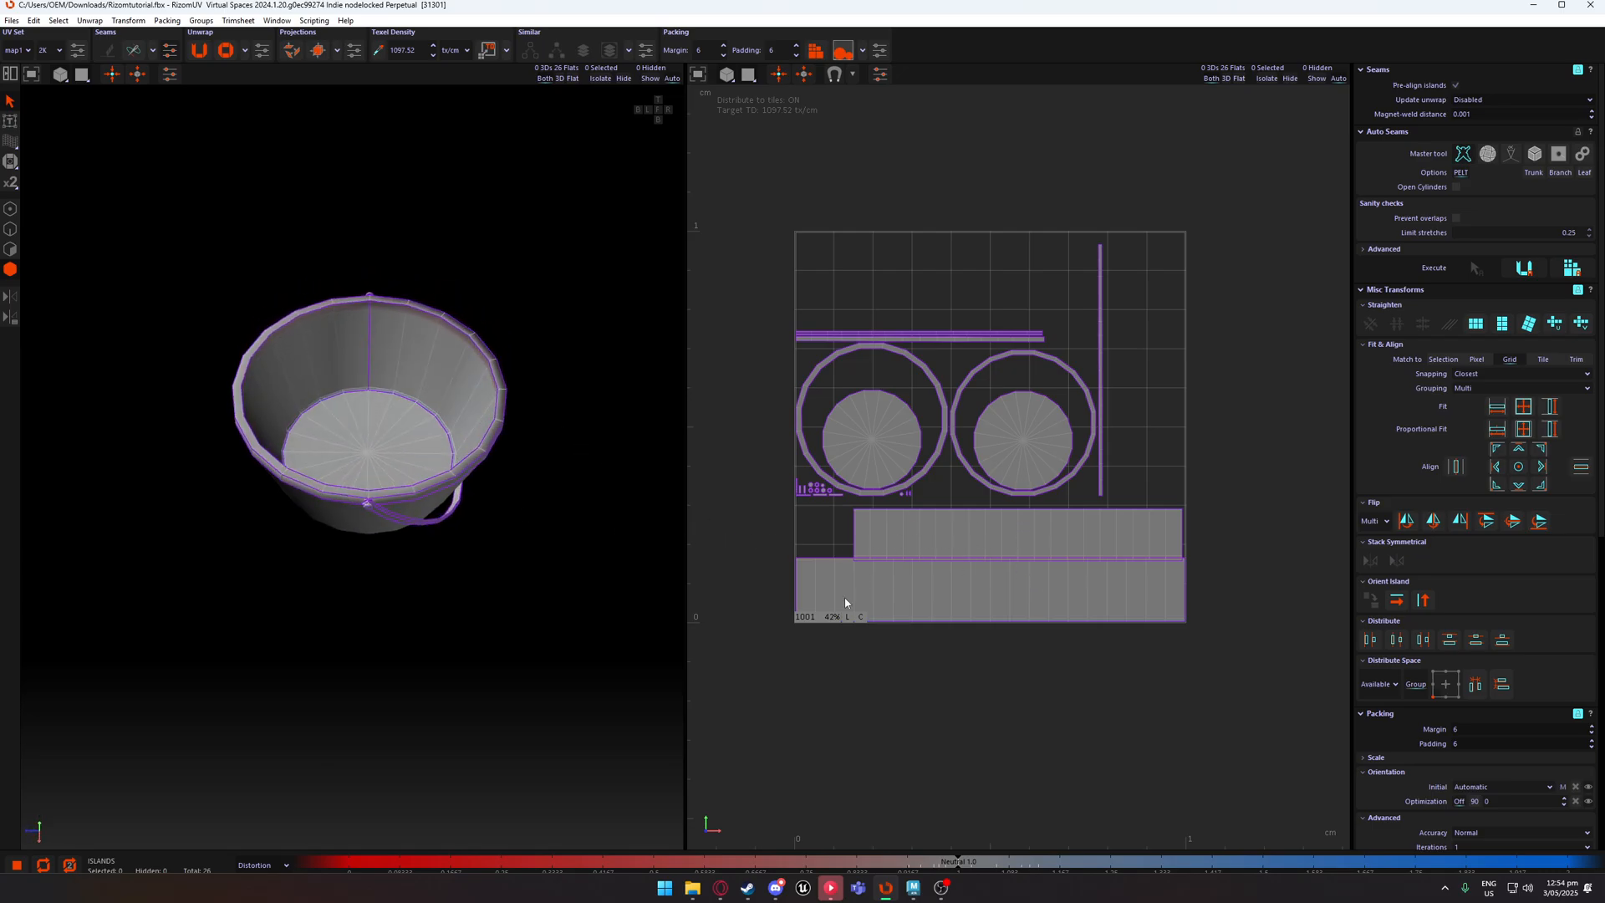
{"action": "scroll", "coordinate": [408, 372], "scroll_direction": "up", "scroll_amount": 5}
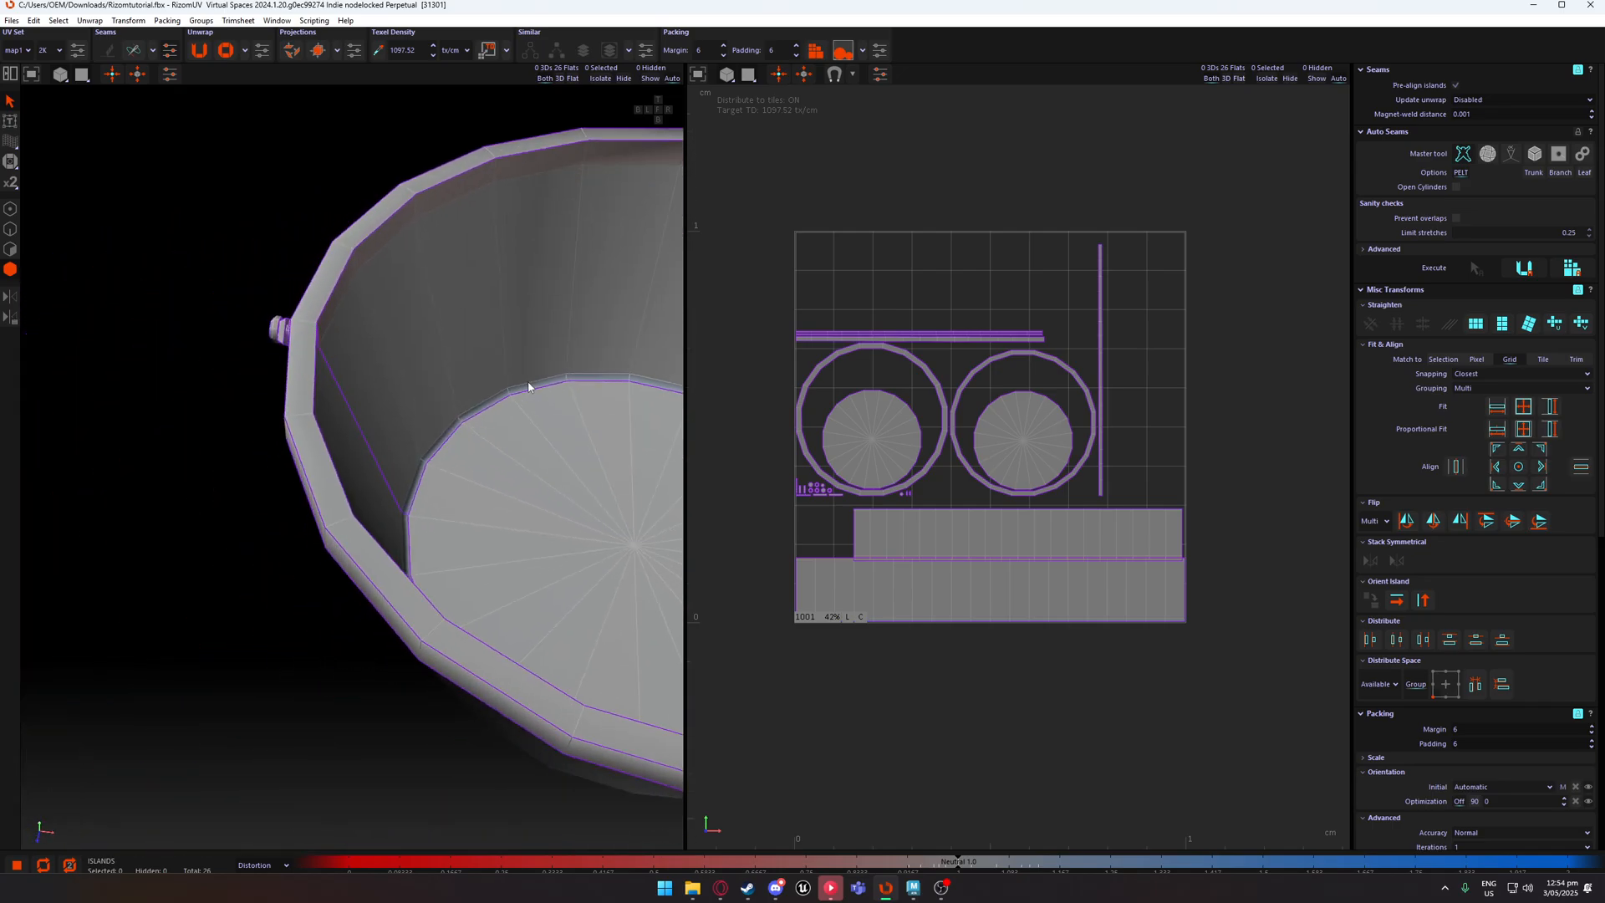
{"action": "middle_click_drag", "start_coordinate": [529, 386], "coordinate": [535, 344]}
{"action": "key", "text": "F2"}
{"action": "key", "text": "i"}
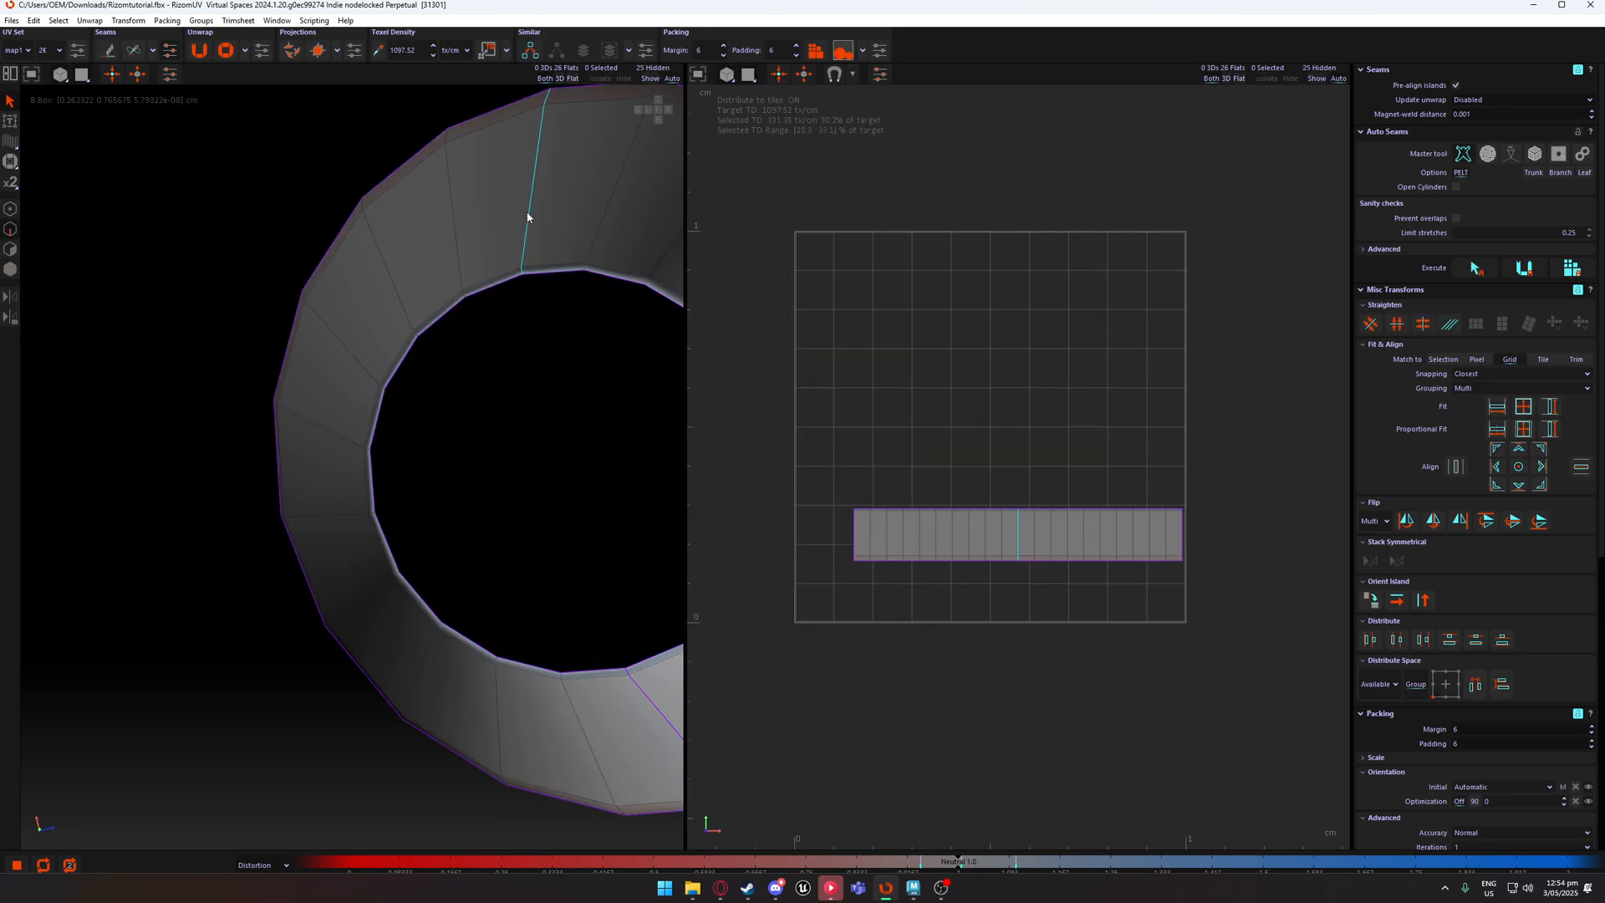
{"action": "key", "text": "c"}
{"action": "key", "text": "i"}
Isolate the bucket's outer wall island, cut it along a vertical edge beneath the handle rivet, and restore the other islands.
{"action": "scroll", "coordinate": [523, 360], "scroll_direction": "down", "scroll_amount": 2}
{"action": "left_click_drag", "start_coordinate": [516, 358], "coordinate": [409, 266], "text": "alt"}
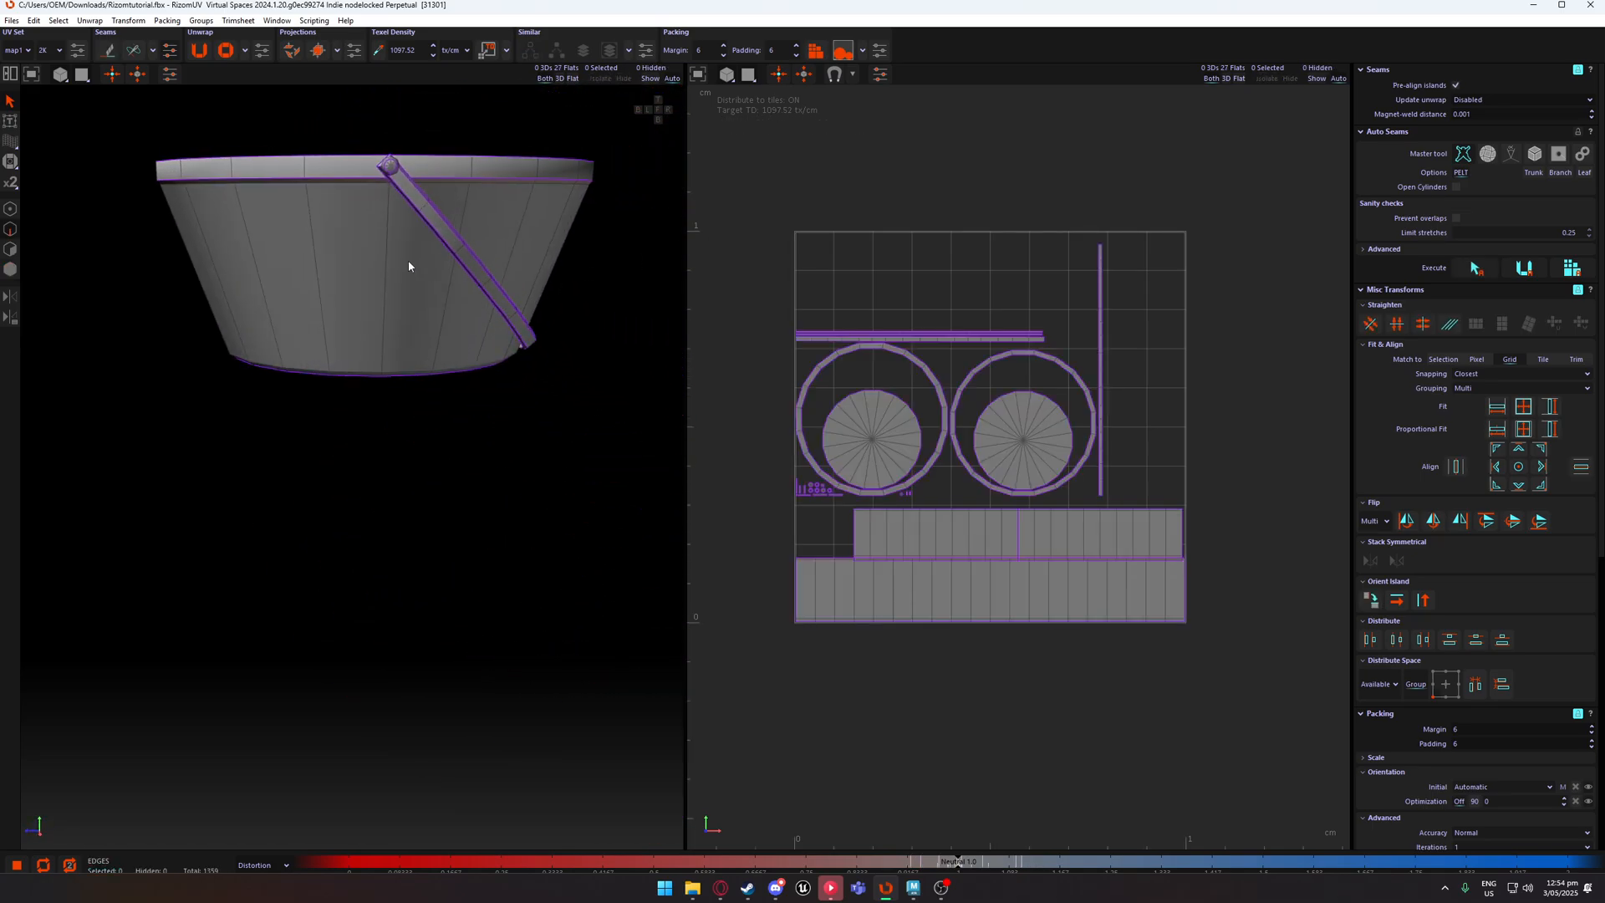
{"action": "double_click", "coordinate": [388, 245]}
{"action": "key", "text": "i"}
{"action": "key", "text": "c"}
{"action": "key", "text": "i"}
{"action": "scroll", "coordinate": [361, 174], "scroll_direction": "up", "scroll_amount": 2}
{"action": "left_click_drag", "start_coordinate": [373, 177], "coordinate": [305, 230], "text": "alt"}
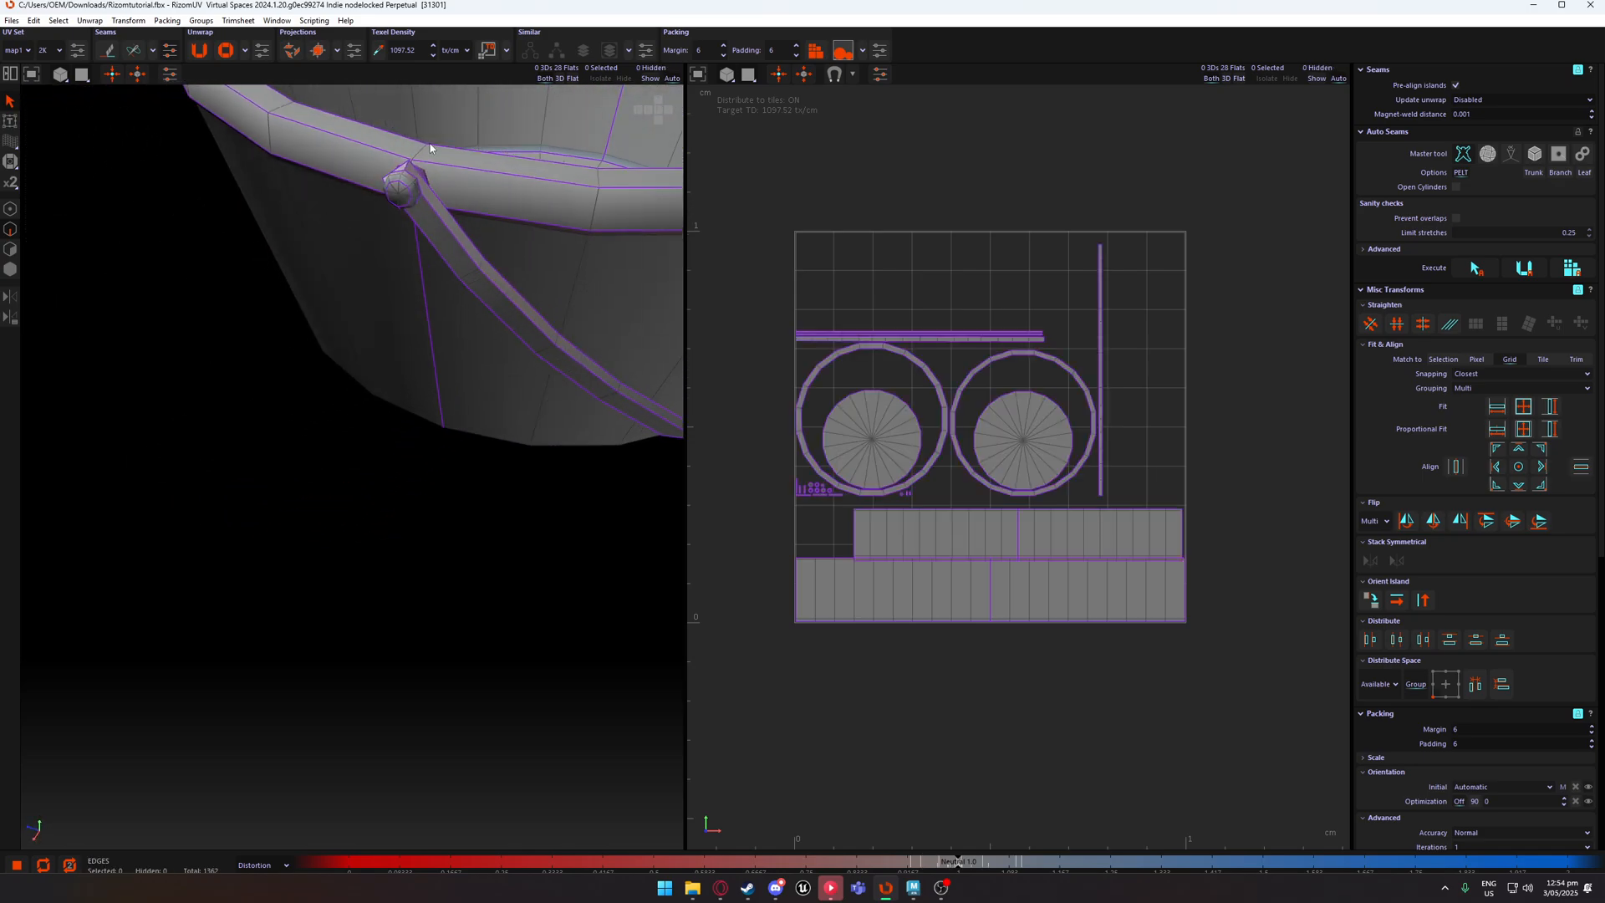
Select all of the bucket's UV islands, unwrap them again, and straighten them into rectangular strips.
{"action": "scroll", "coordinate": [430, 151], "scroll_direction": "up", "scroll_amount": 6}
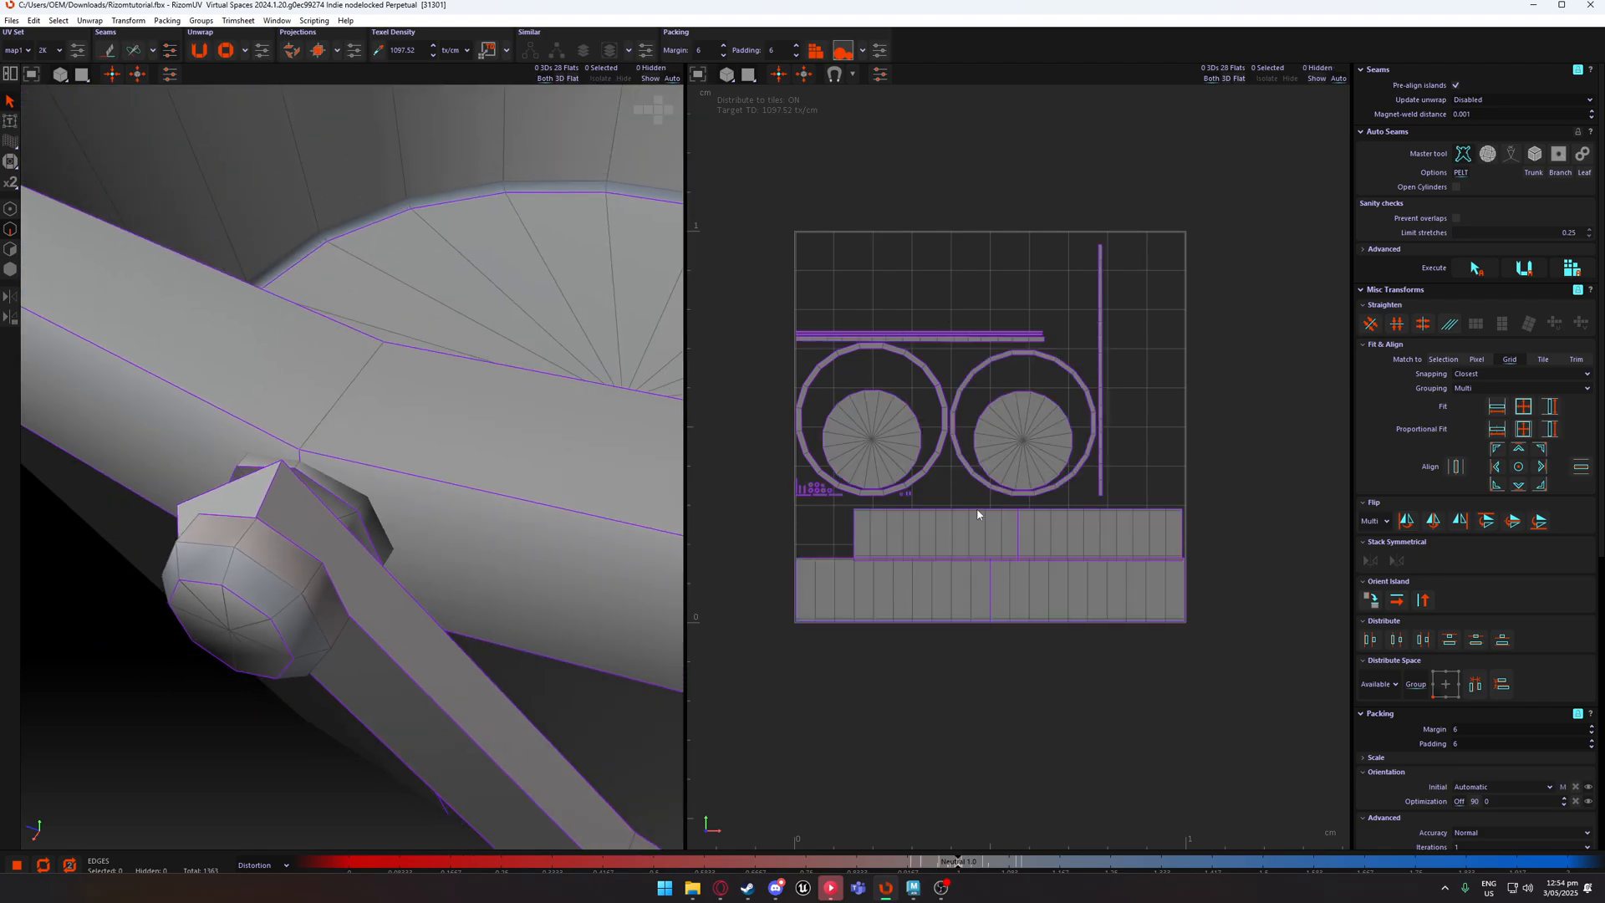
{"action": "scroll", "coordinate": [359, 504], "scroll_direction": "down", "scroll_amount": 2}
{"action": "middle_click_drag", "start_coordinate": [376, 386], "coordinate": [401, 460]}
{"action": "scroll", "coordinate": [1006, 530], "scroll_direction": "down", "scroll_amount": 3}
{"action": "scroll", "coordinate": [917, 541], "scroll_direction": "up", "scroll_amount": 3}
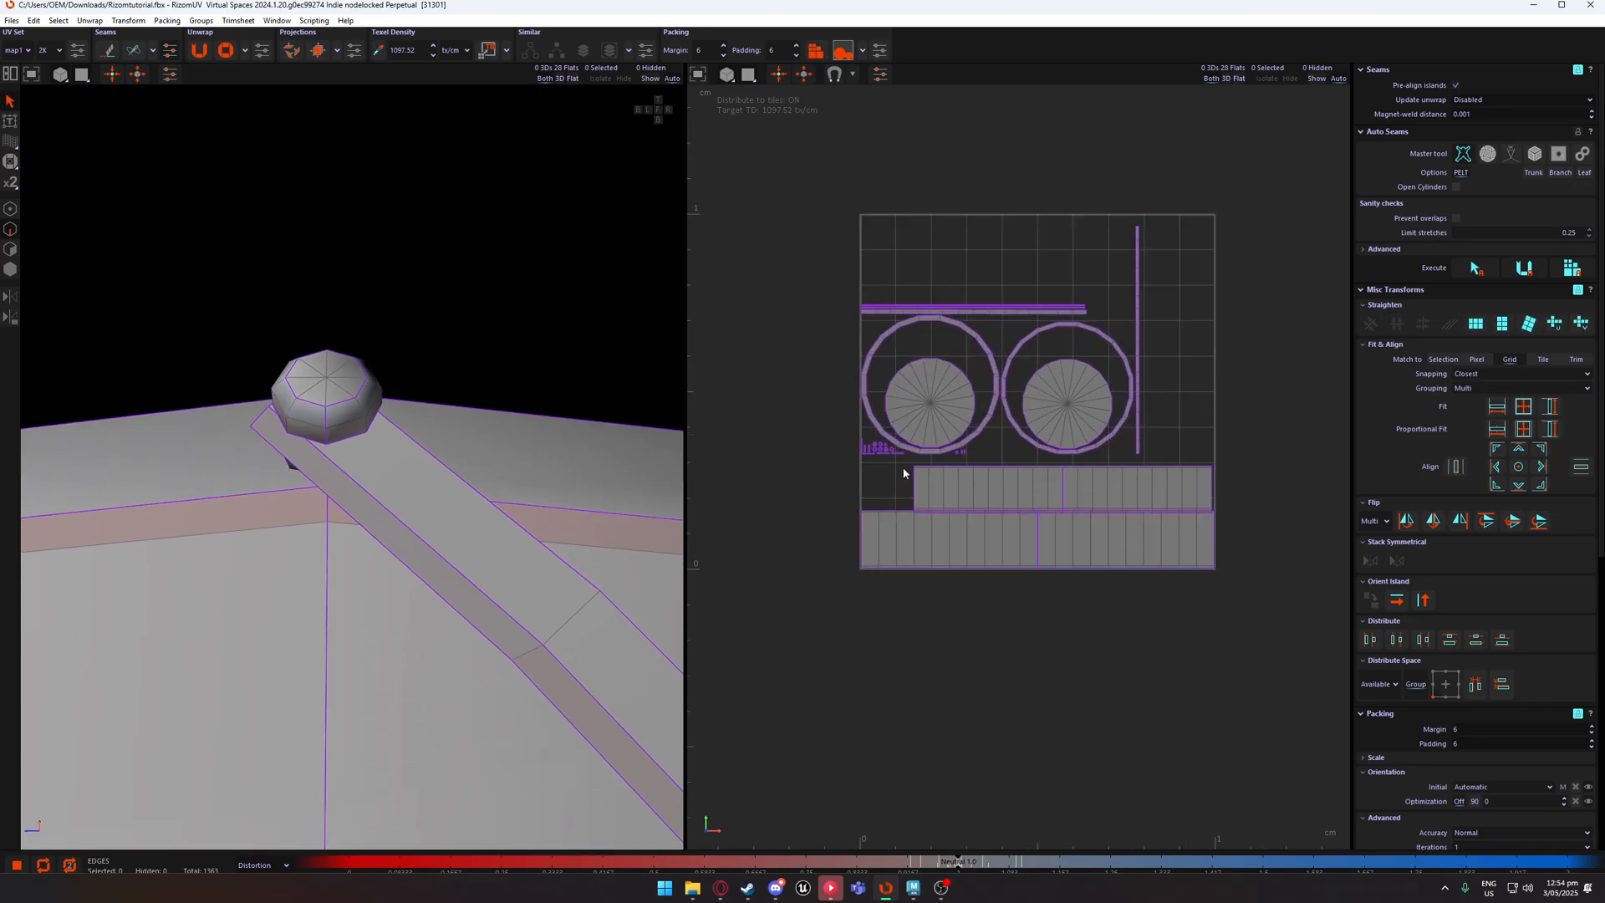
{"action": "scroll", "coordinate": [968, 477], "scroll_direction": "down", "scroll_amount": 3}
{"action": "left_click_drag", "start_coordinate": [1154, 538], "coordinate": [904, 281]}
{"action": "key", "text": "F4"}
{"action": "middle_click_drag", "start_coordinate": [453, 502], "coordinate": [408, 527]}
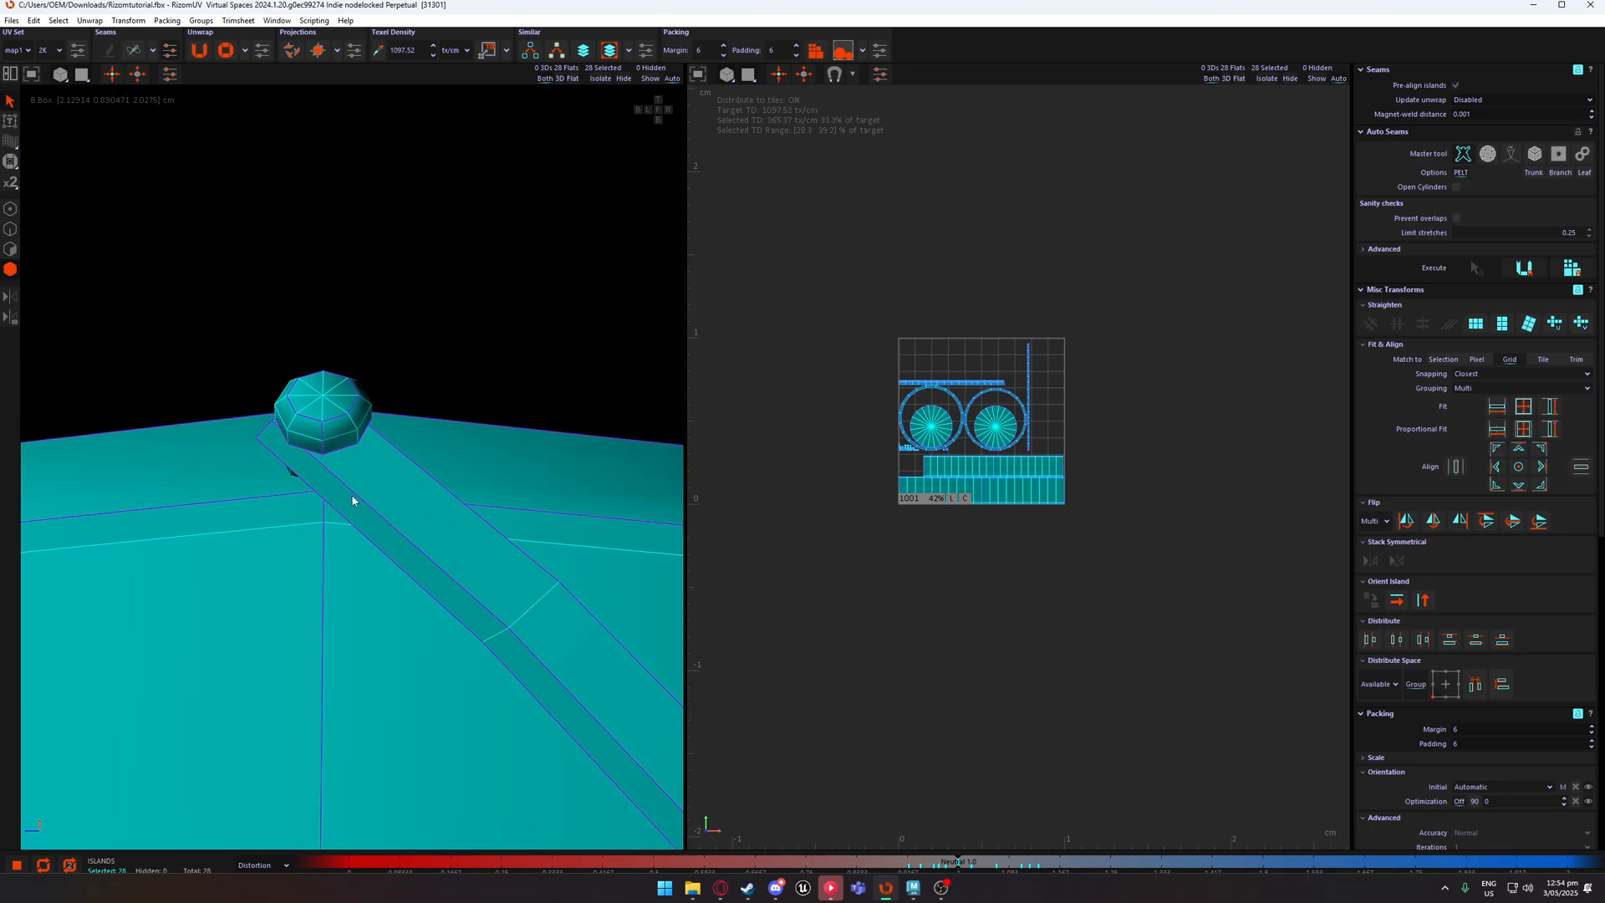
{"action": "key", "text": "u"}
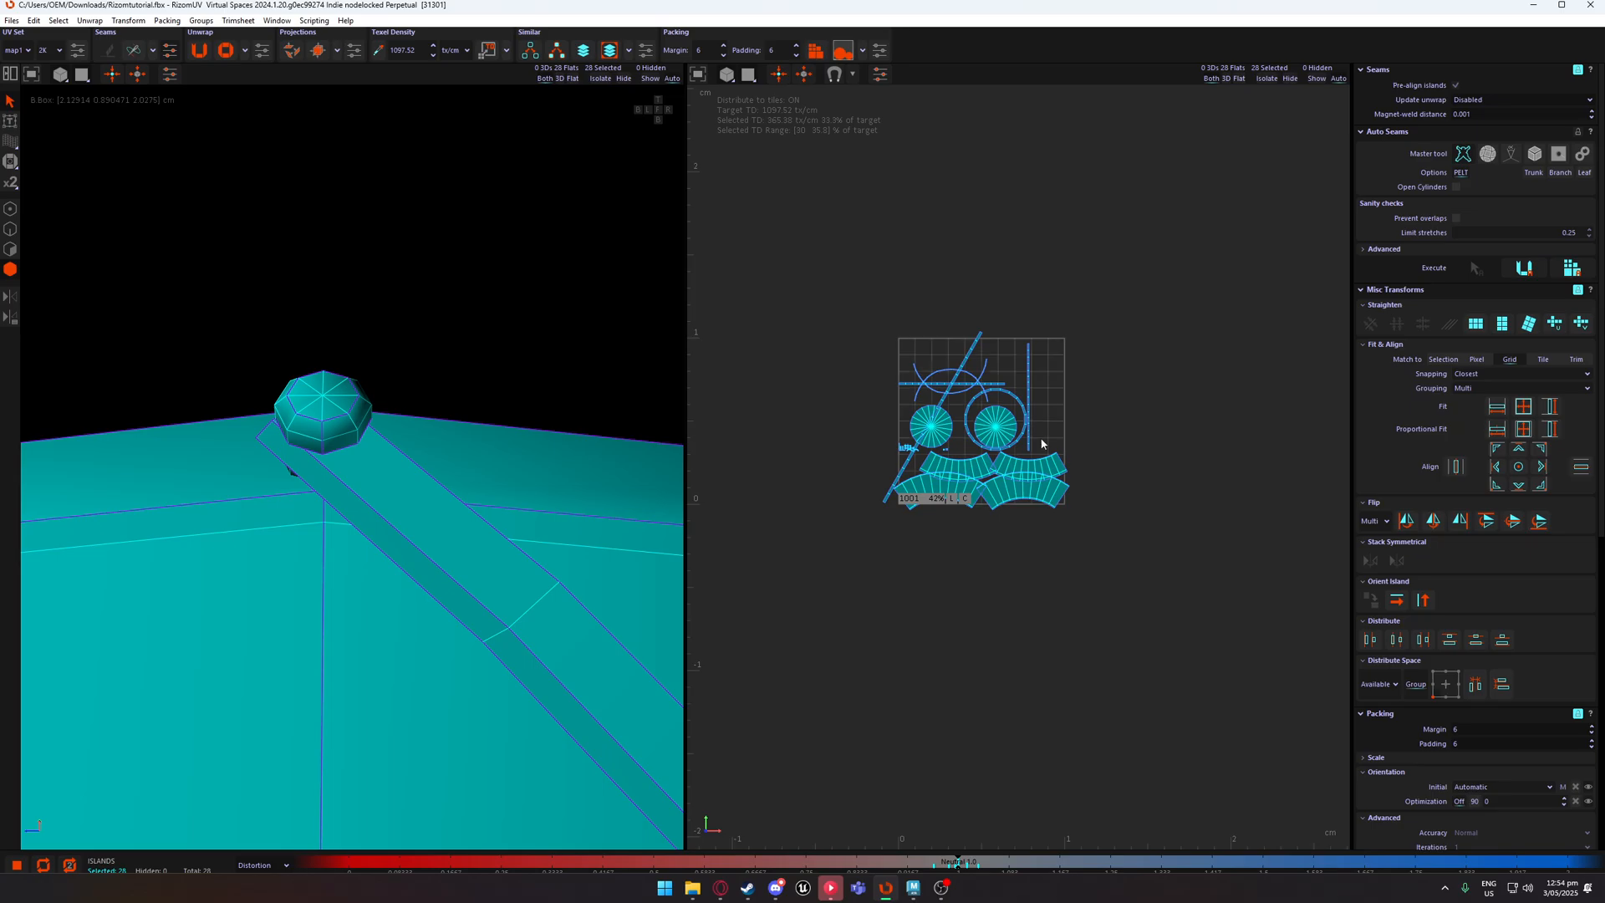
{"action": "left_click", "coordinate": [1476, 322]}
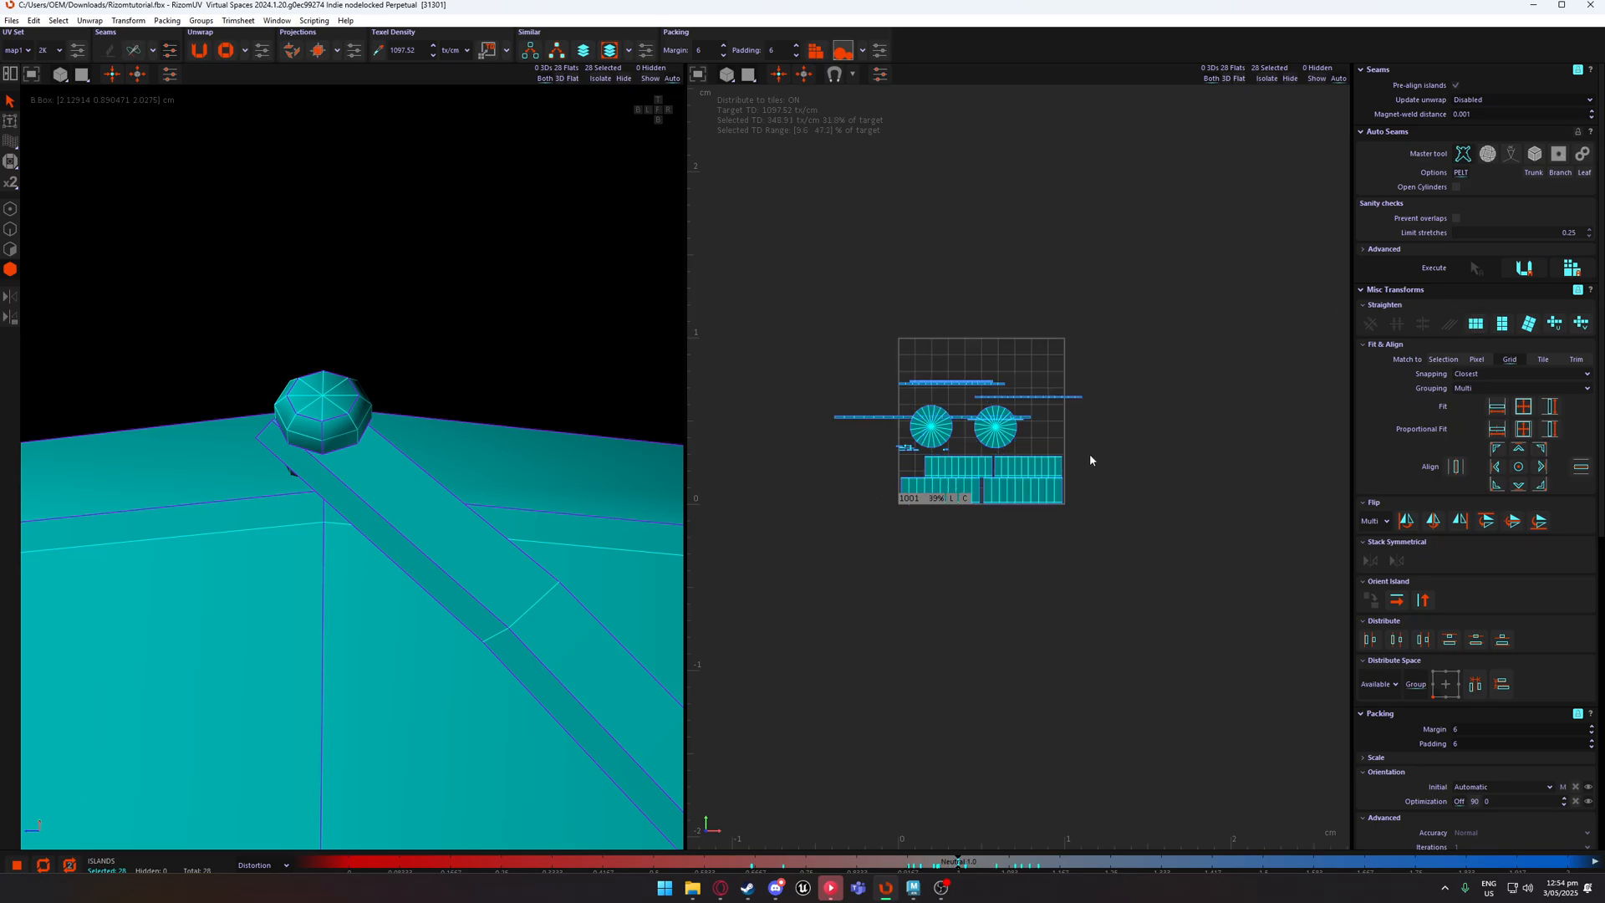
{"action": "scroll", "coordinate": [1071, 464], "scroll_direction": "up", "scroll_amount": 2}
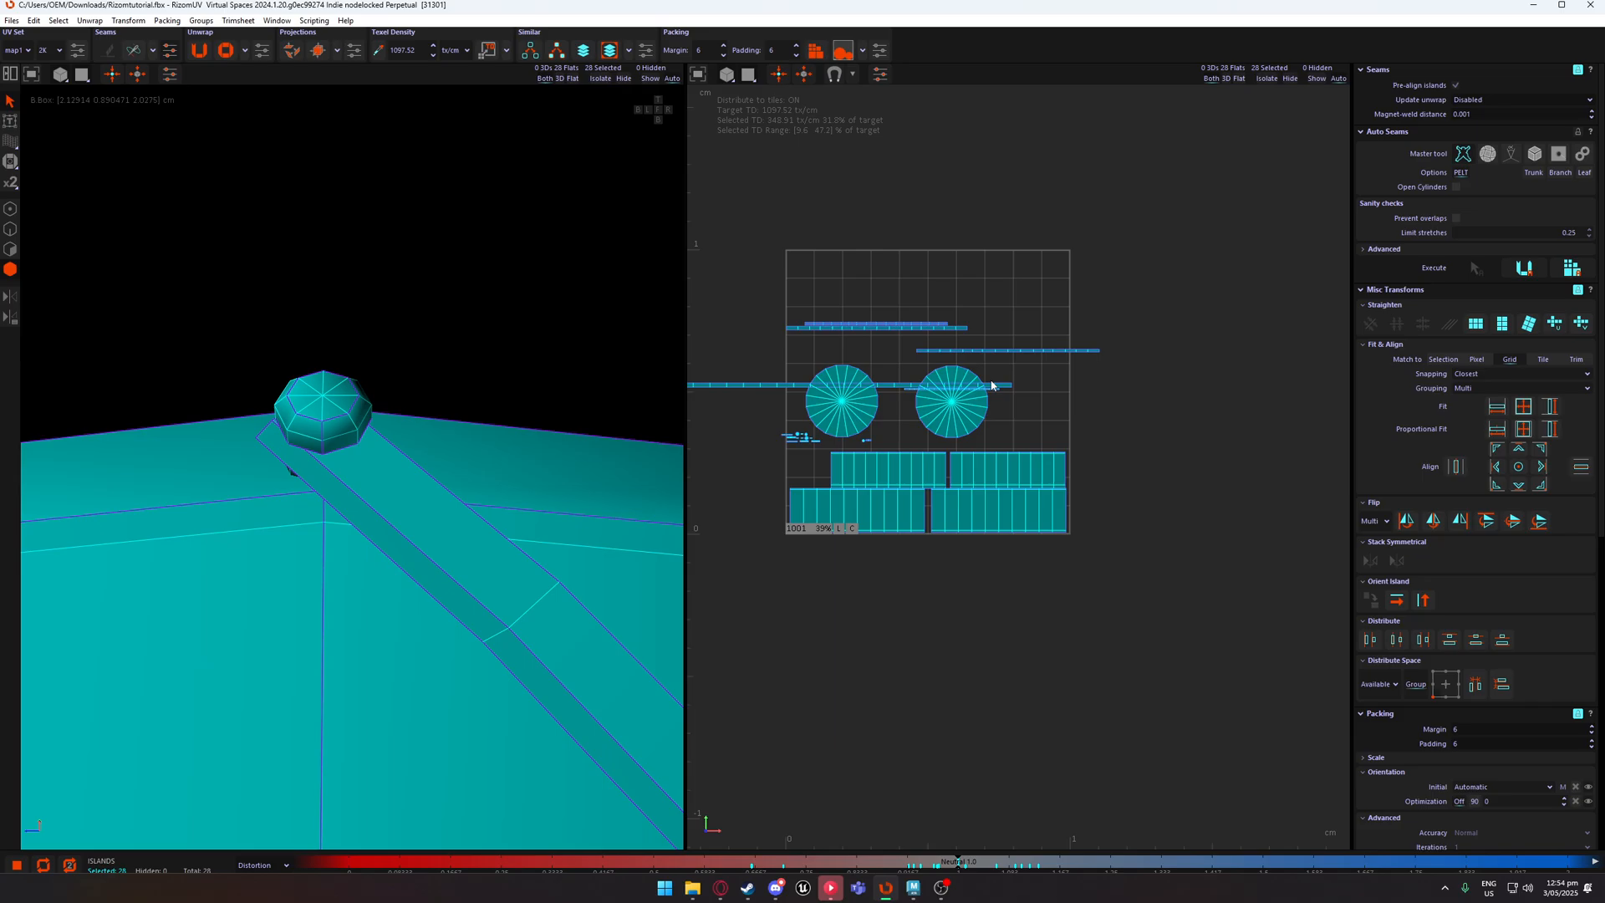
Pack all the straightened islands into the UV tile and clear the selection.
{"action": "key", "text": "p"}
{"action": "left_click", "coordinate": [1039, 407]}
{"action": "scroll", "coordinate": [940, 458], "scroll_direction": "up", "scroll_amount": 3}
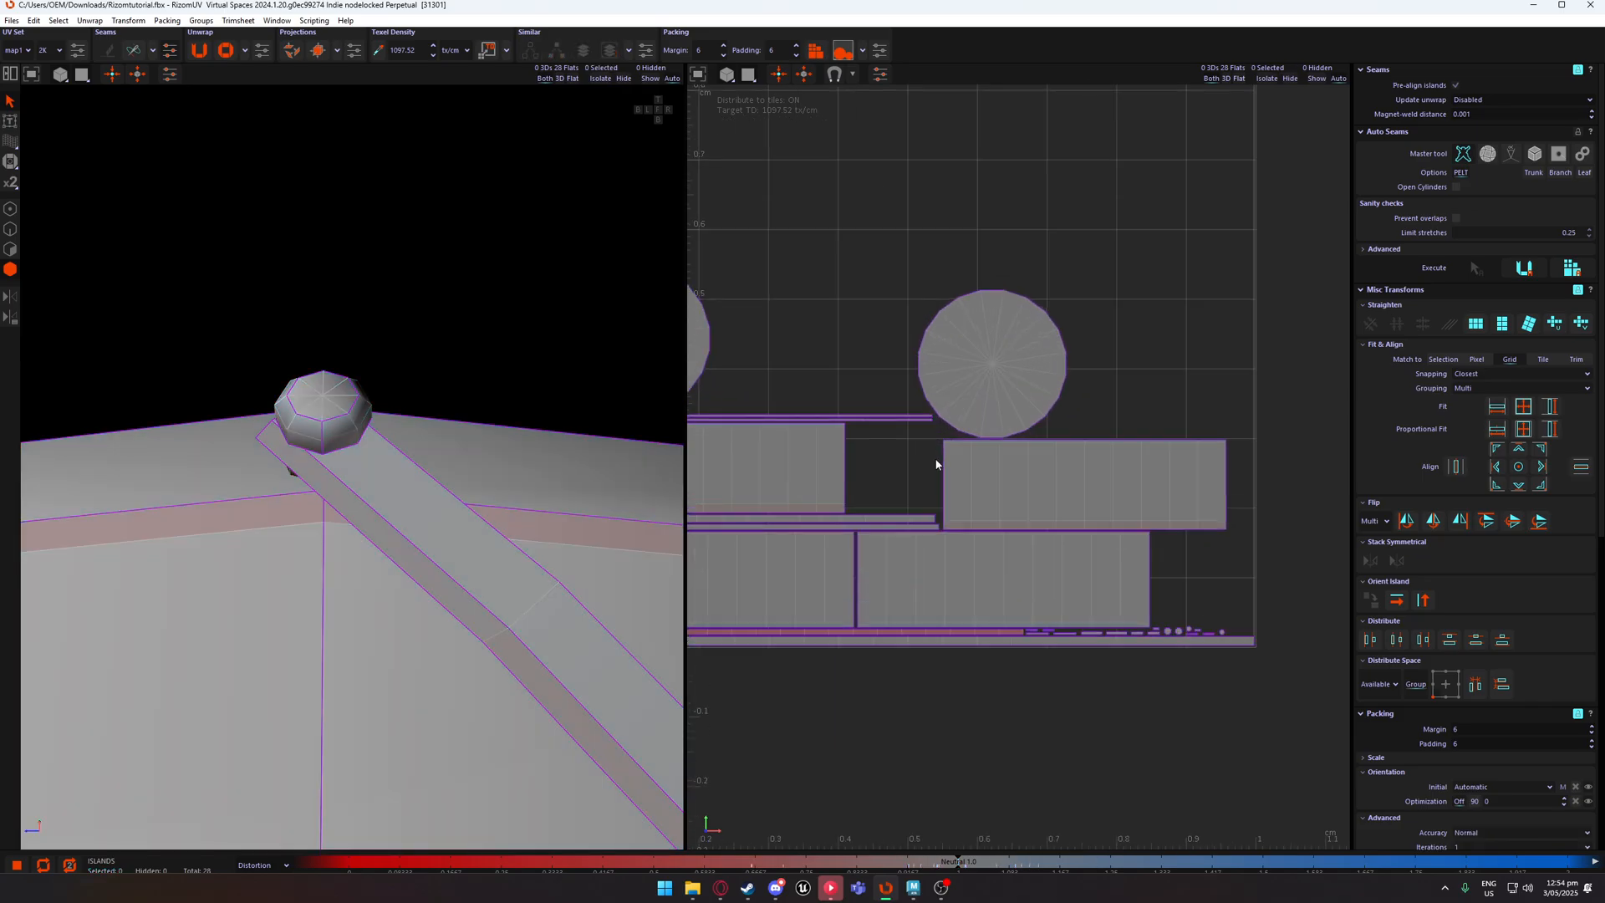
{"action": "scroll", "coordinate": [937, 464], "scroll_direction": "down", "scroll_amount": 3}
{"action": "scroll", "coordinate": [955, 493], "scroll_direction": "up", "scroll_amount": 3}
{"action": "scroll", "coordinate": [955, 493], "scroll_direction": "down", "scroll_amount": 3}
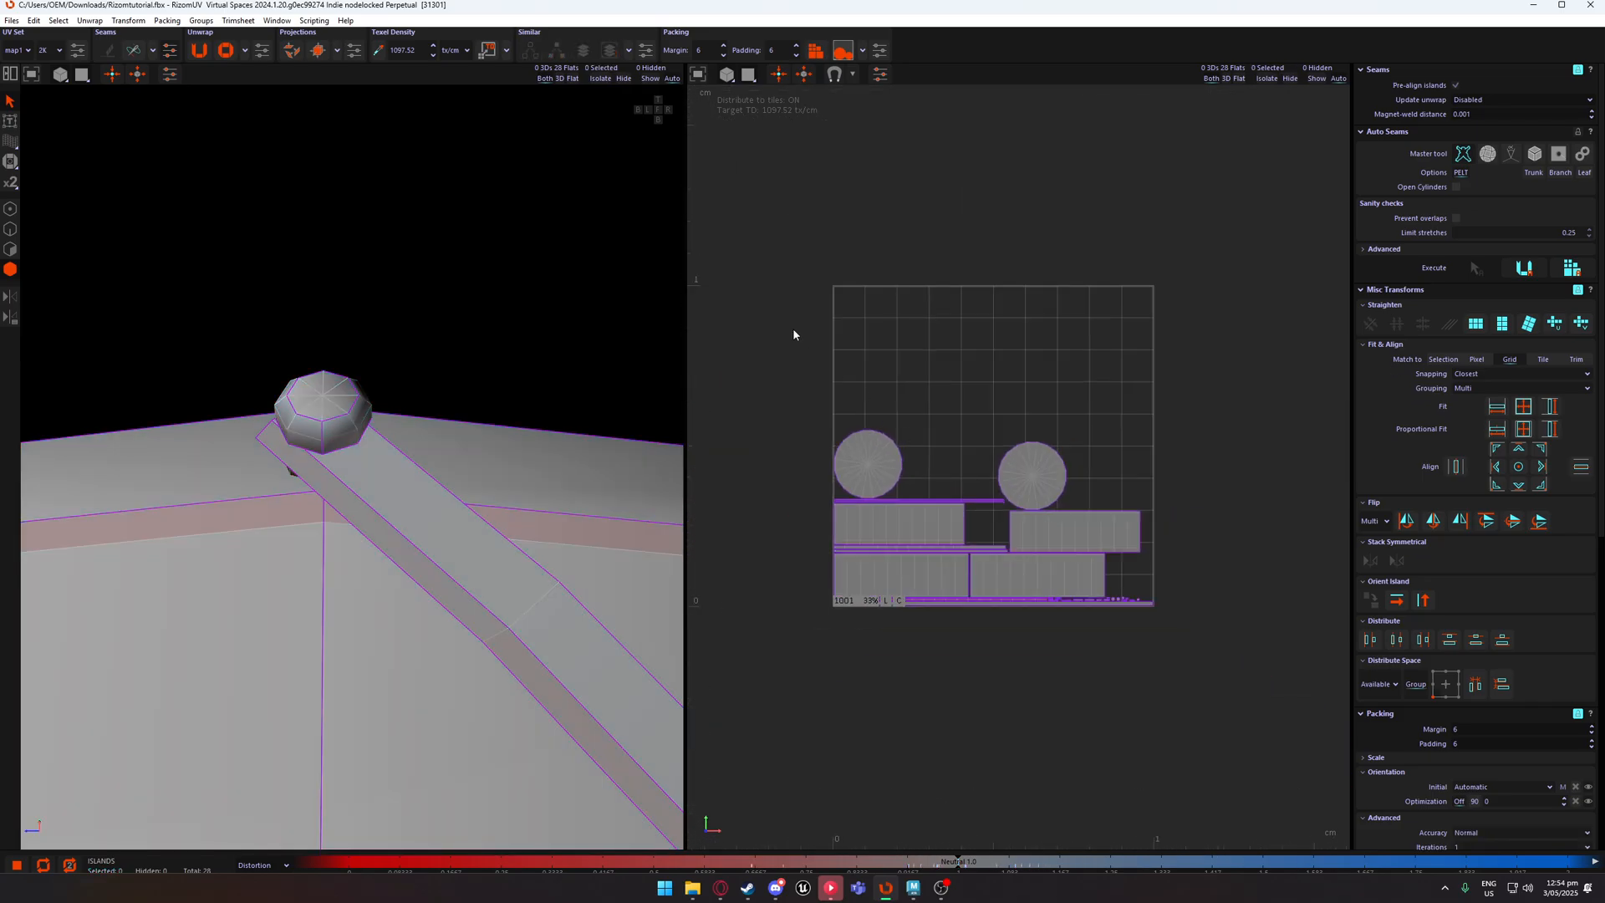
Isolate the rim's outer band island, cut it along the vertical edge opposite its existing seam, and restore the other islands.
{"action": "left_click_drag", "start_coordinate": [794, 334], "coordinate": [1135, 592]}
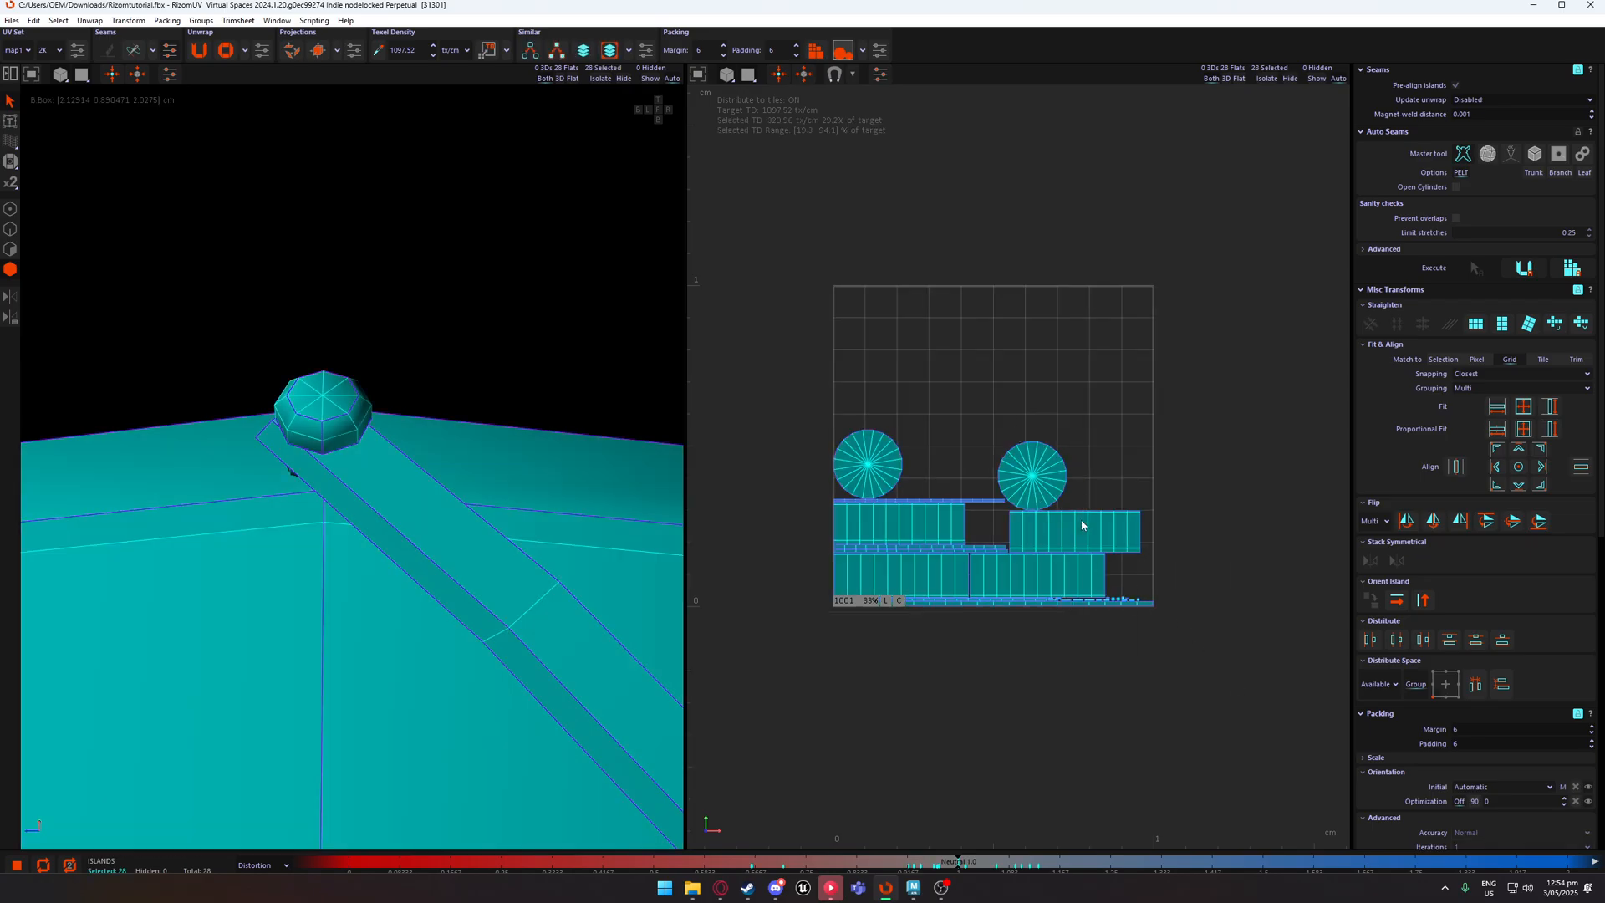
{"action": "scroll", "coordinate": [1007, 563], "scroll_direction": "up", "scroll_amount": 3}
{"action": "middle_click_drag", "start_coordinate": [1068, 590], "coordinate": [1129, 474]}
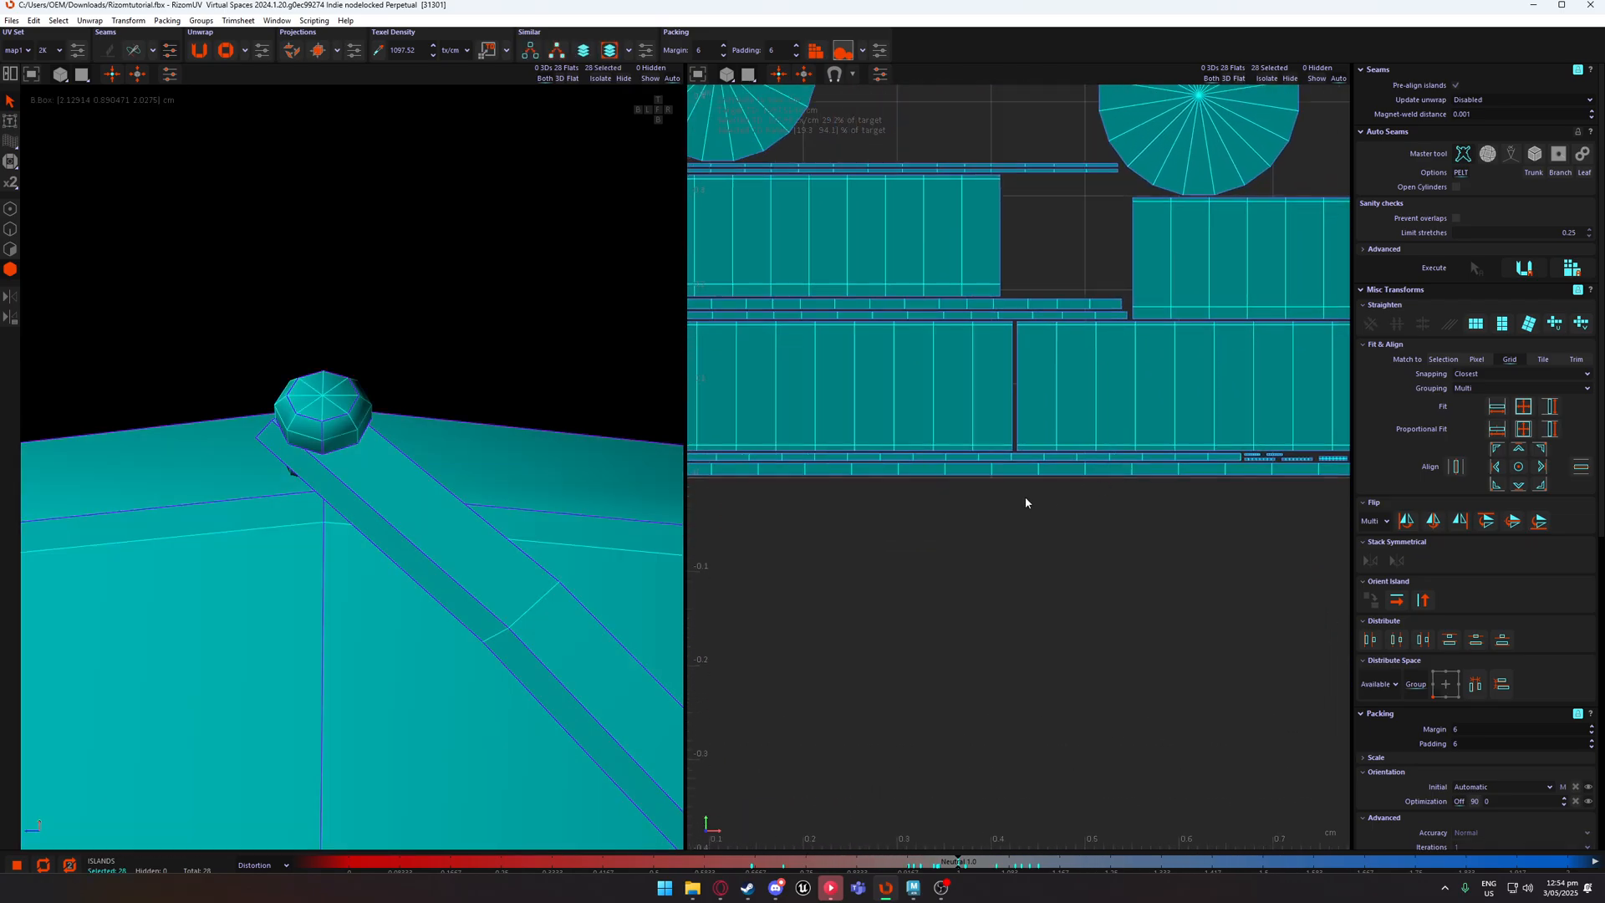
{"action": "key", "text": "F2"}
{"action": "left_click", "coordinate": [1039, 471]}
{"action": "key", "text": "i"}
{"action": "key", "text": "f"}
{"action": "middle_click_drag", "start_coordinate": [536, 515], "coordinate": [496, 640]}
{"action": "middle_click_drag", "start_coordinate": [531, 464], "coordinate": [557, 437]}
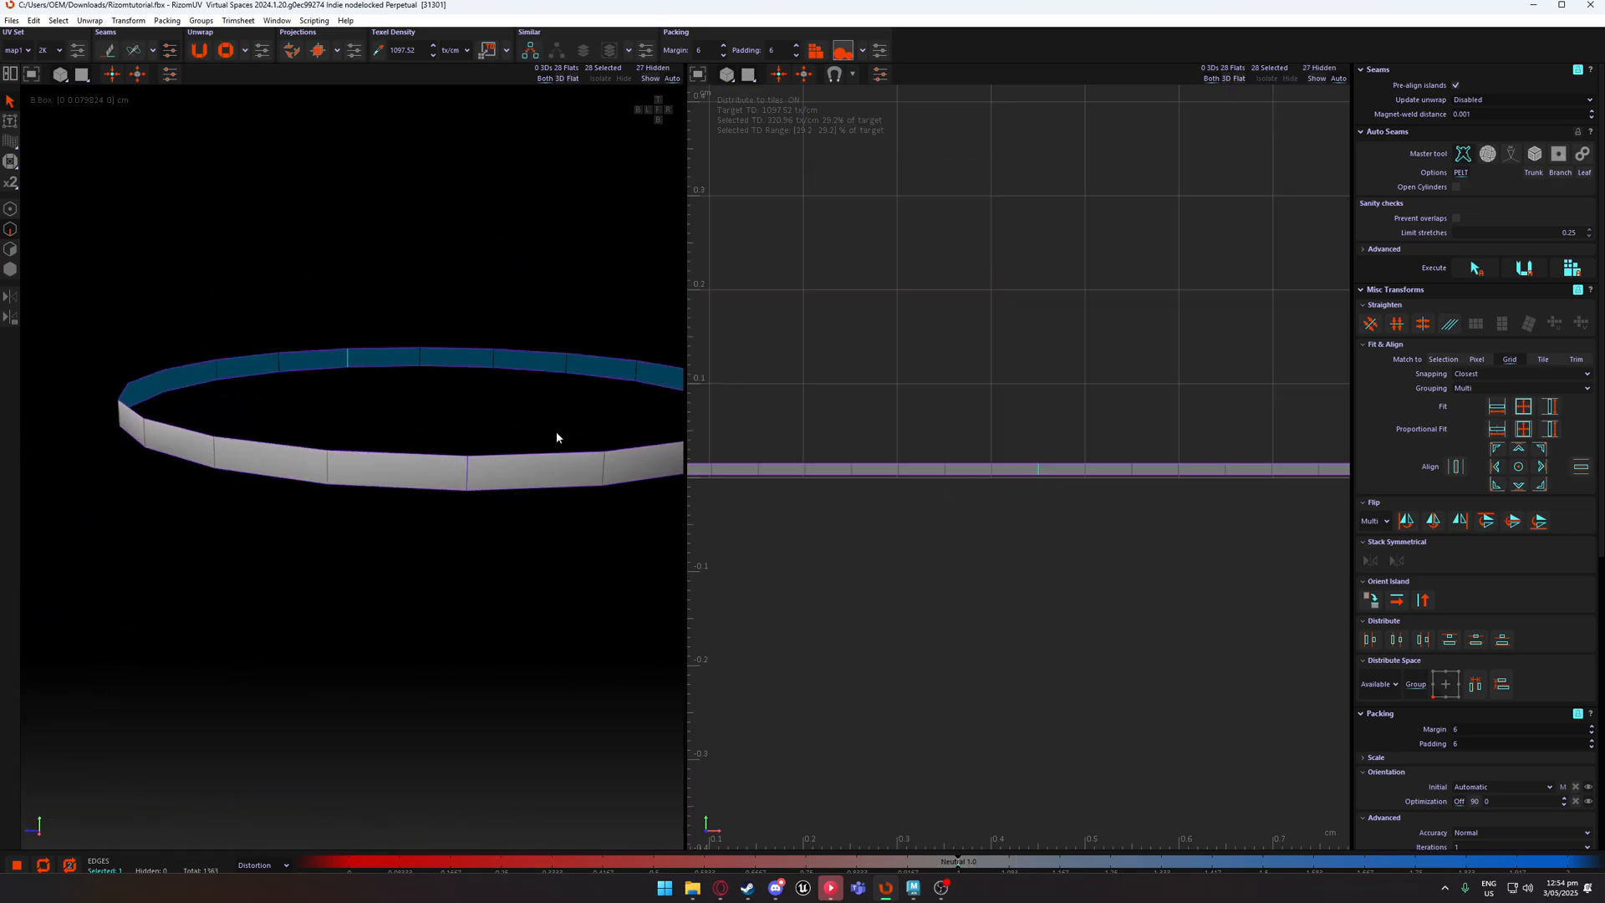
{"action": "left_click", "coordinate": [421, 357]}
{"action": "middle_click_drag", "start_coordinate": [427, 358], "coordinate": [490, 439]}
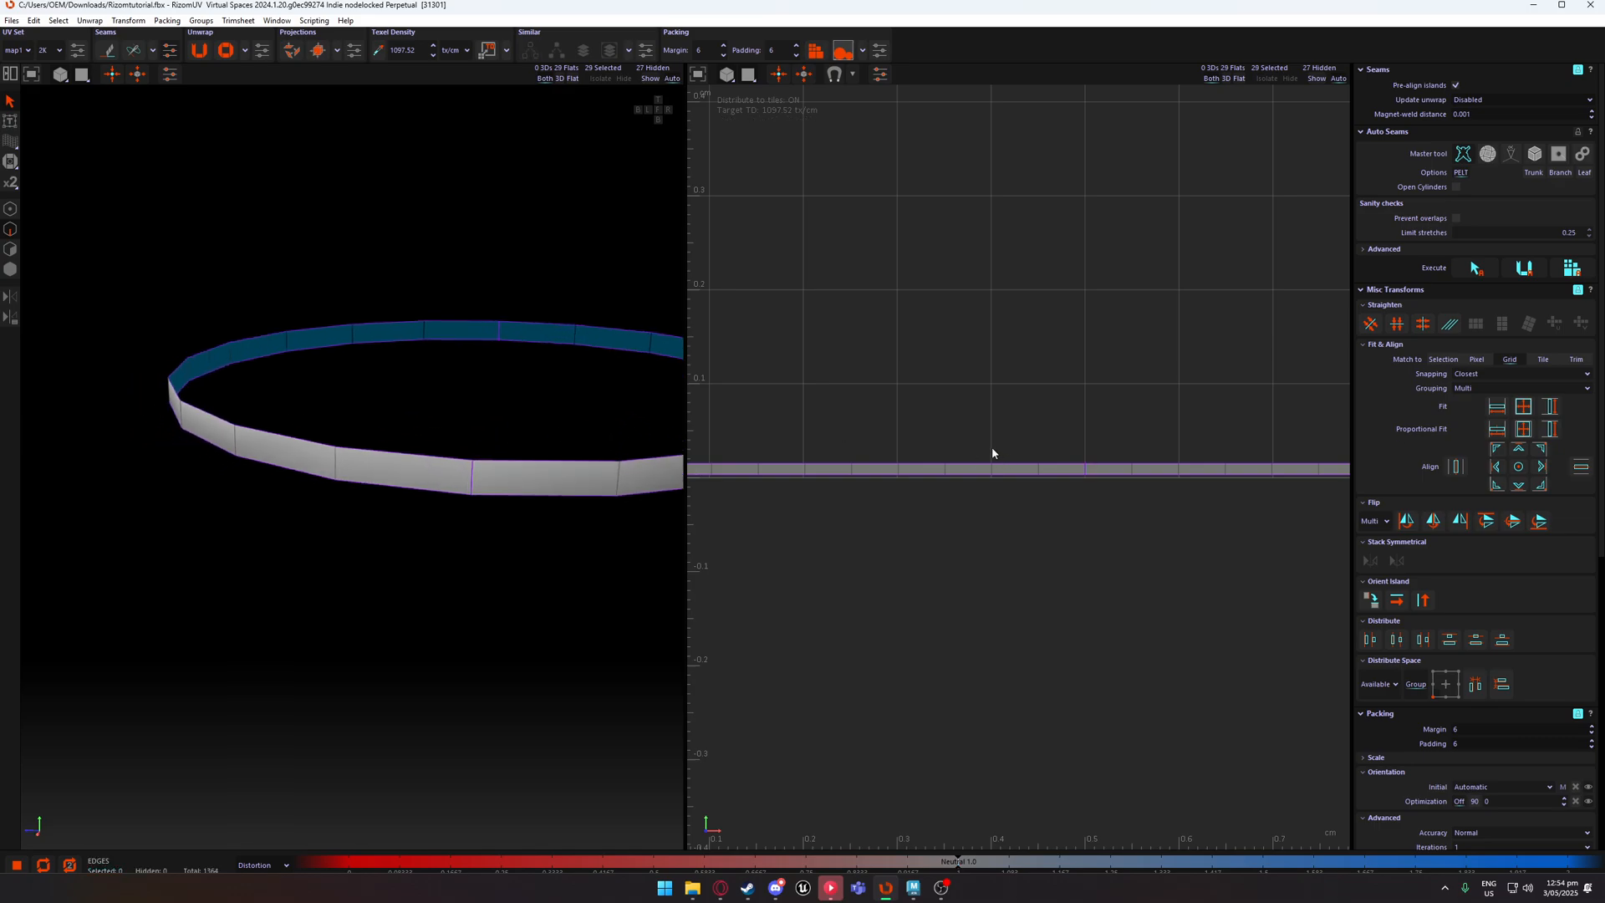
{"action": "key", "text": "F4"}
{"action": "scroll", "coordinate": [1054, 481], "scroll_direction": "down", "scroll_amount": 5}
{"action": "key", "text": "shift+h"}
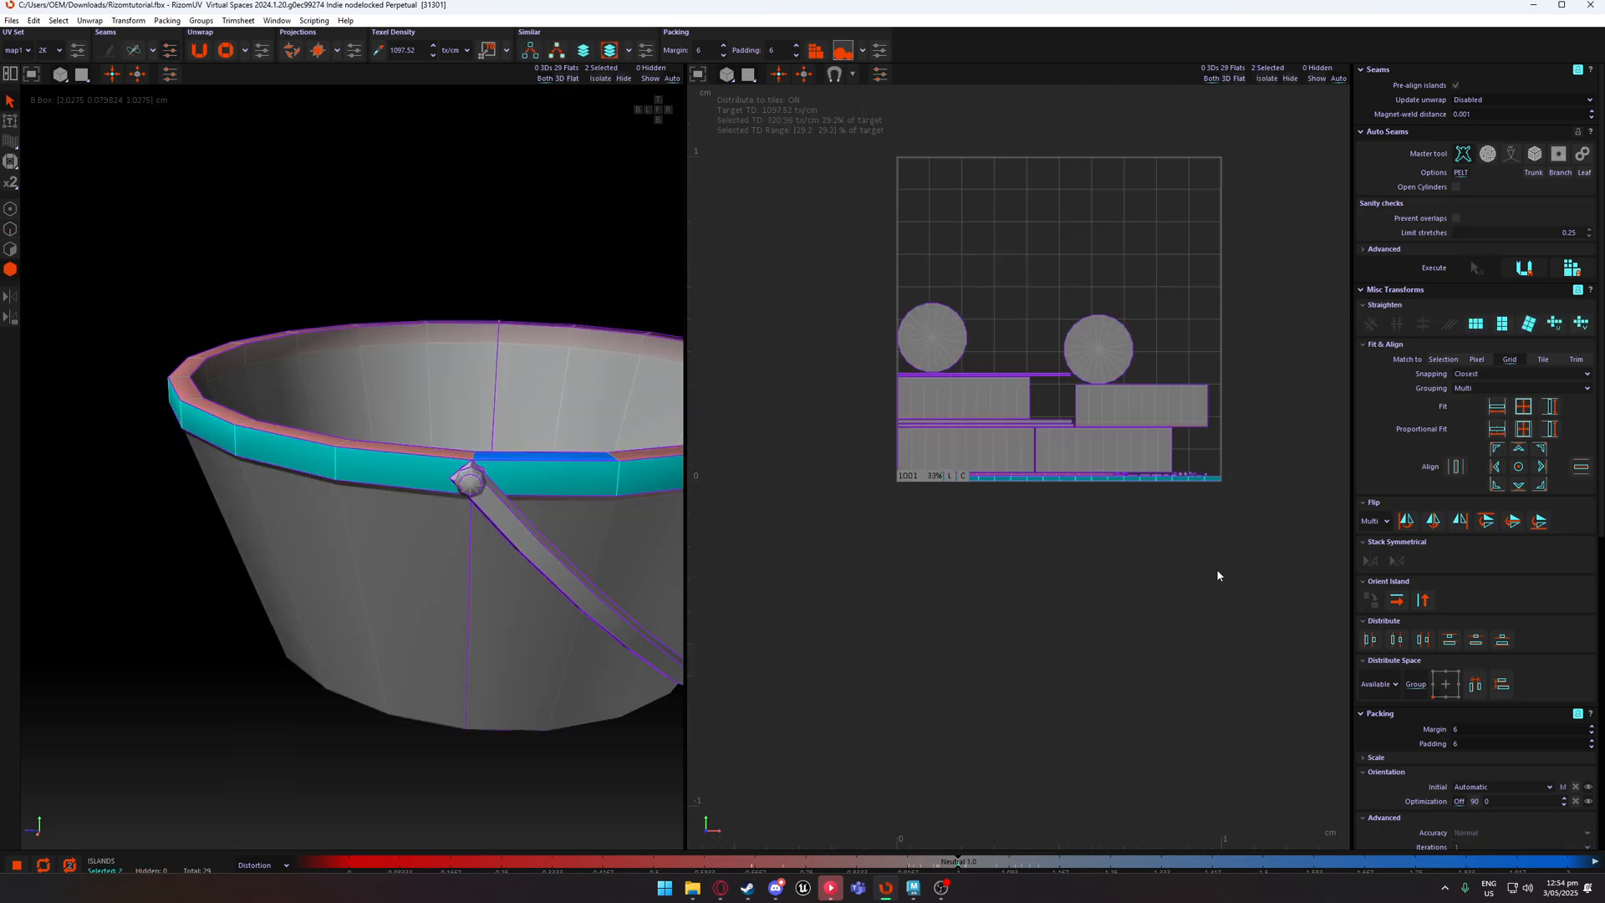
Repack all islands together with the two outer rim halves into the UV tile and clear the selection.
{"action": "key", "text": "p"}
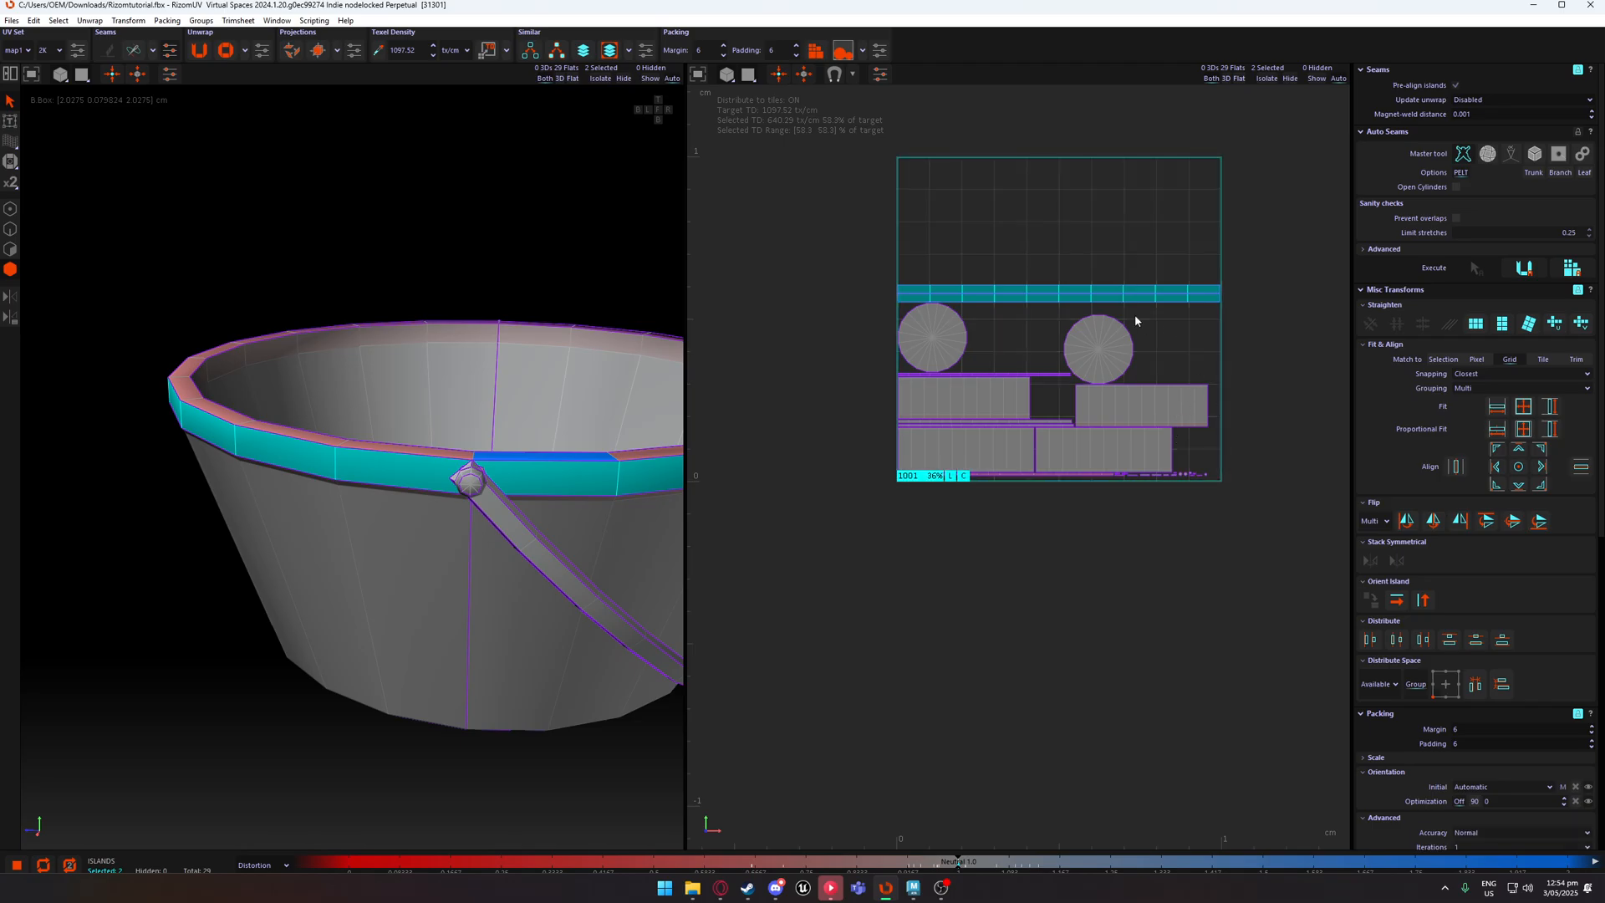
{"action": "left_click", "coordinate": [1155, 260]}
{"action": "left_click_drag", "start_coordinate": [1339, 609], "coordinate": [871, 147]}
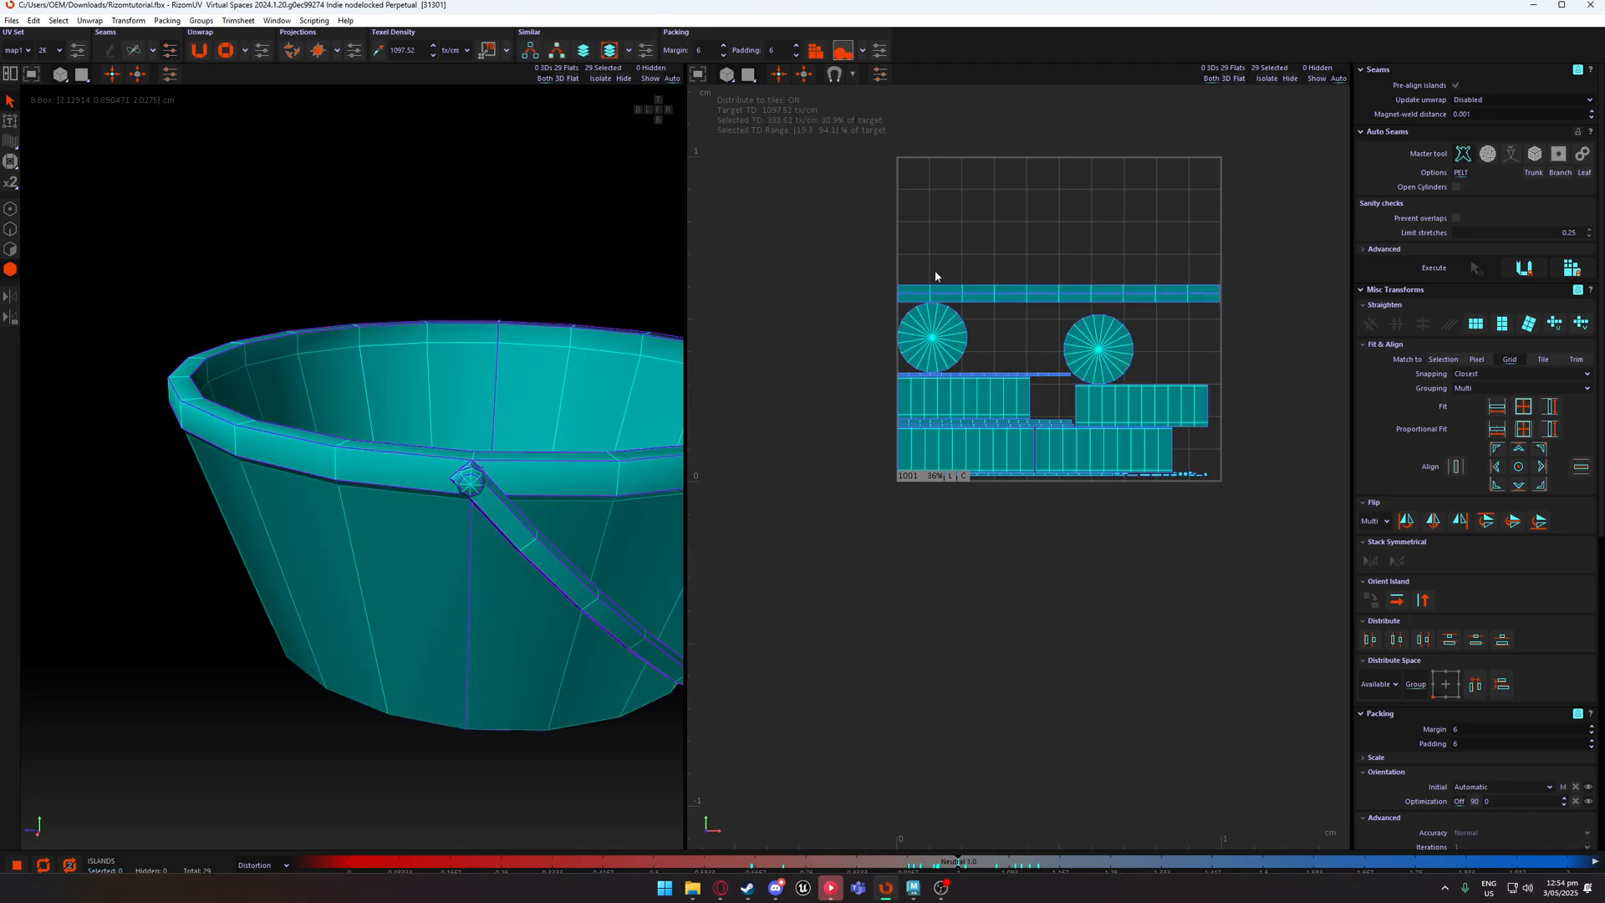
{"action": "key", "text": "p"}
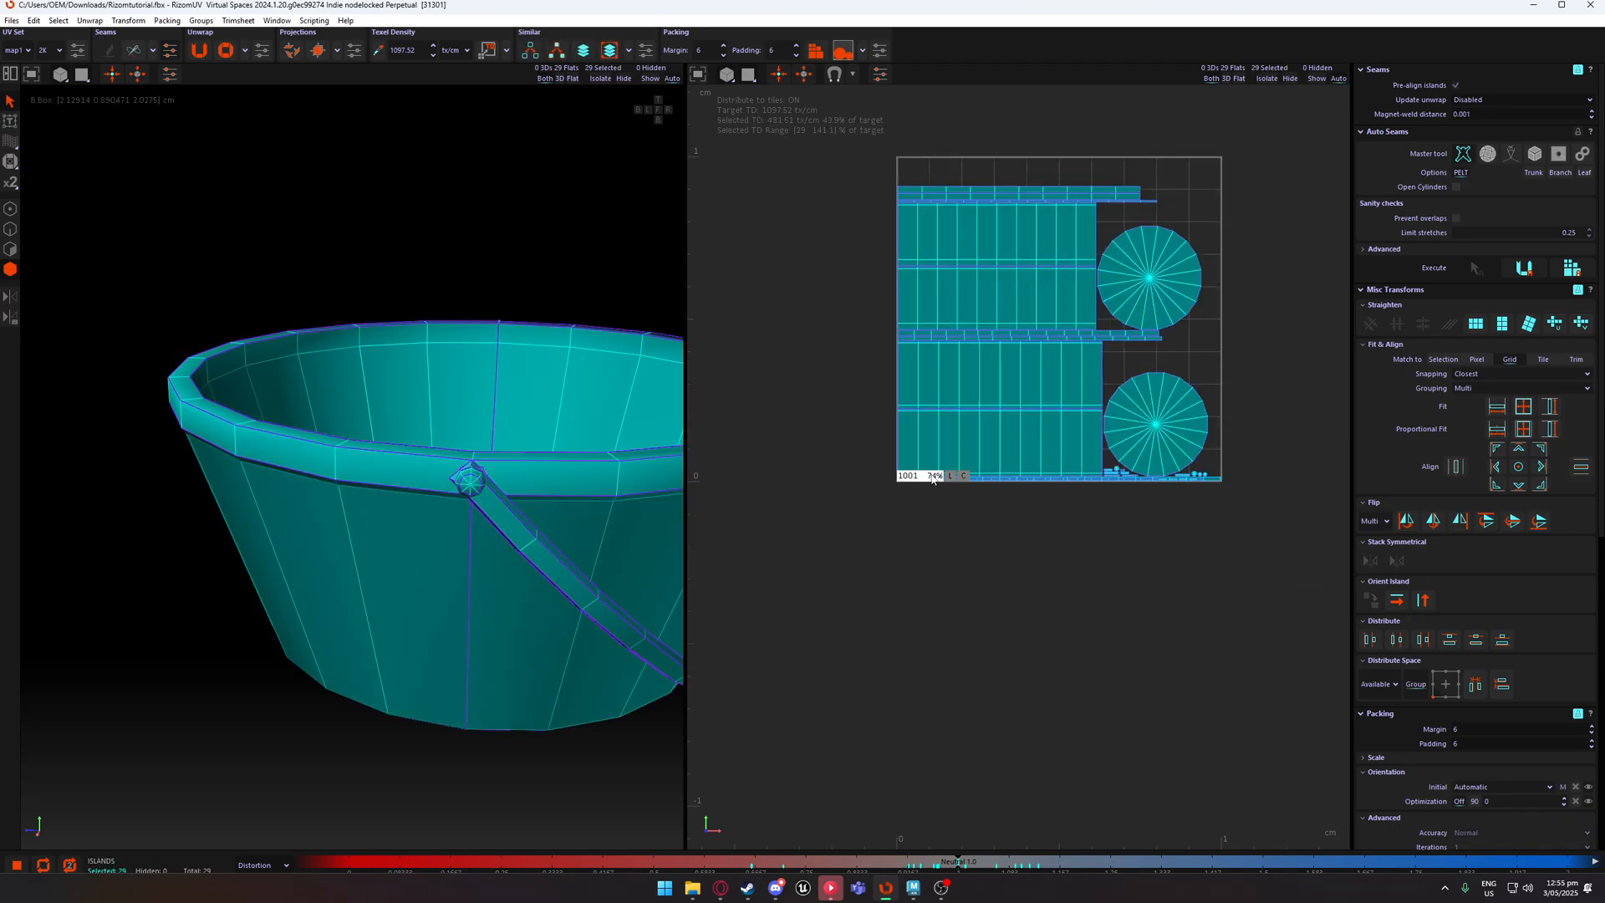
{"action": "scroll", "coordinate": [932, 478], "scroll_direction": "up", "scroll_amount": 1}
{"action": "scroll", "coordinate": [932, 478], "scroll_direction": "up", "scroll_amount": 1}
{"action": "middle_click_drag", "start_coordinate": [1258, 478], "coordinate": [1077, 500], "text": "alt"}
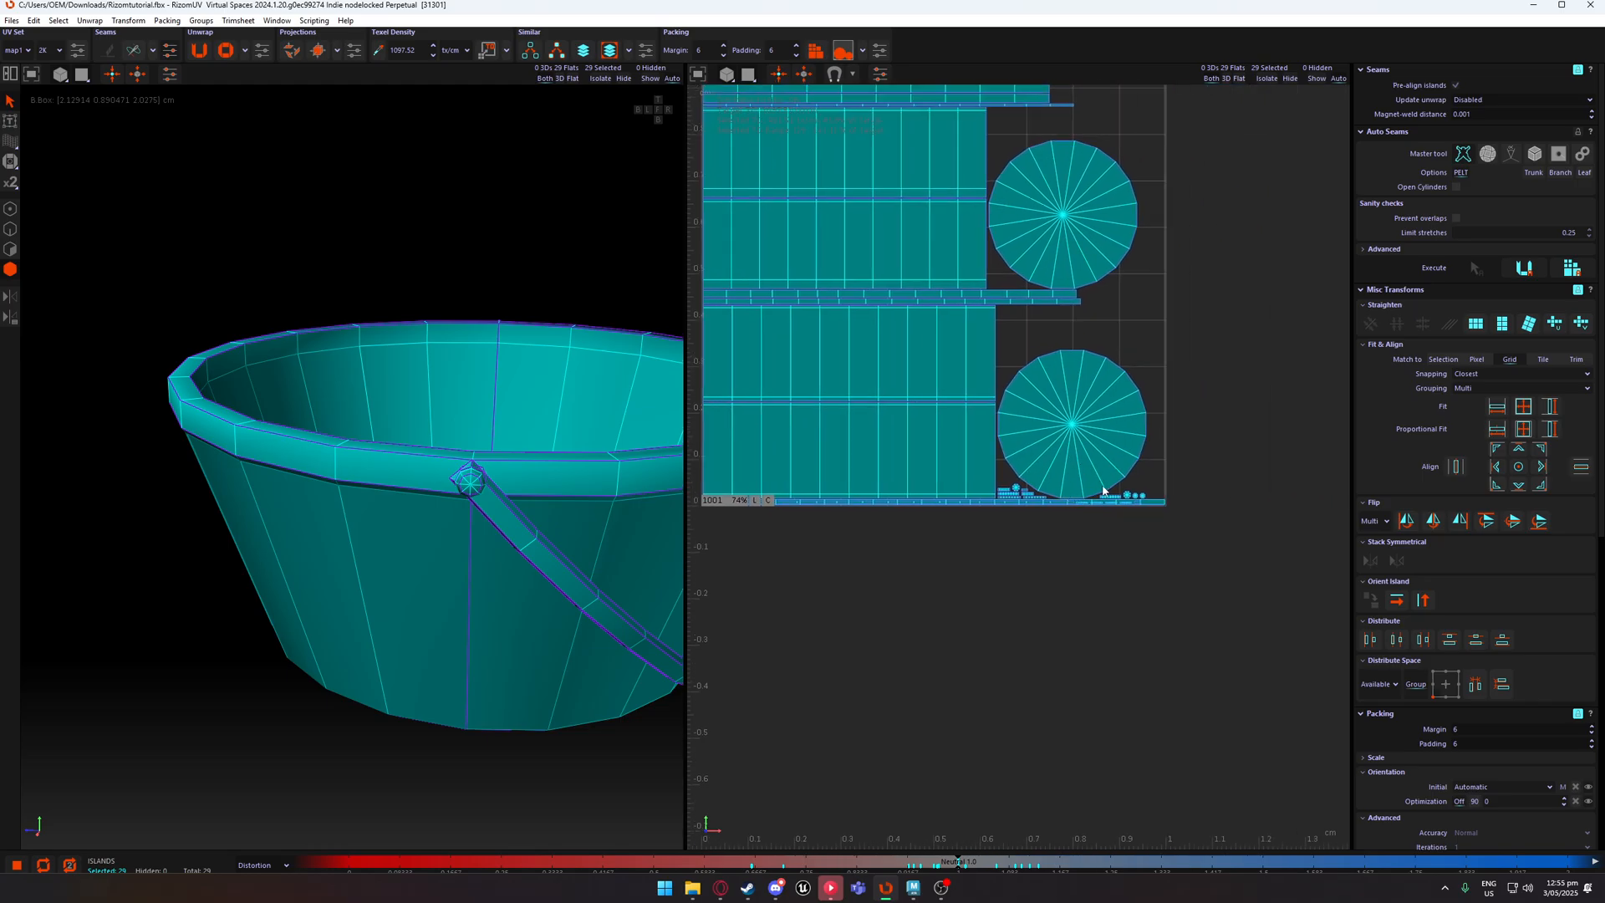
{"action": "middle_click_drag", "start_coordinate": [1005, 448], "coordinate": [1095, 555], "text": "alt"}
{"action": "left_click", "coordinate": [1014, 617]}
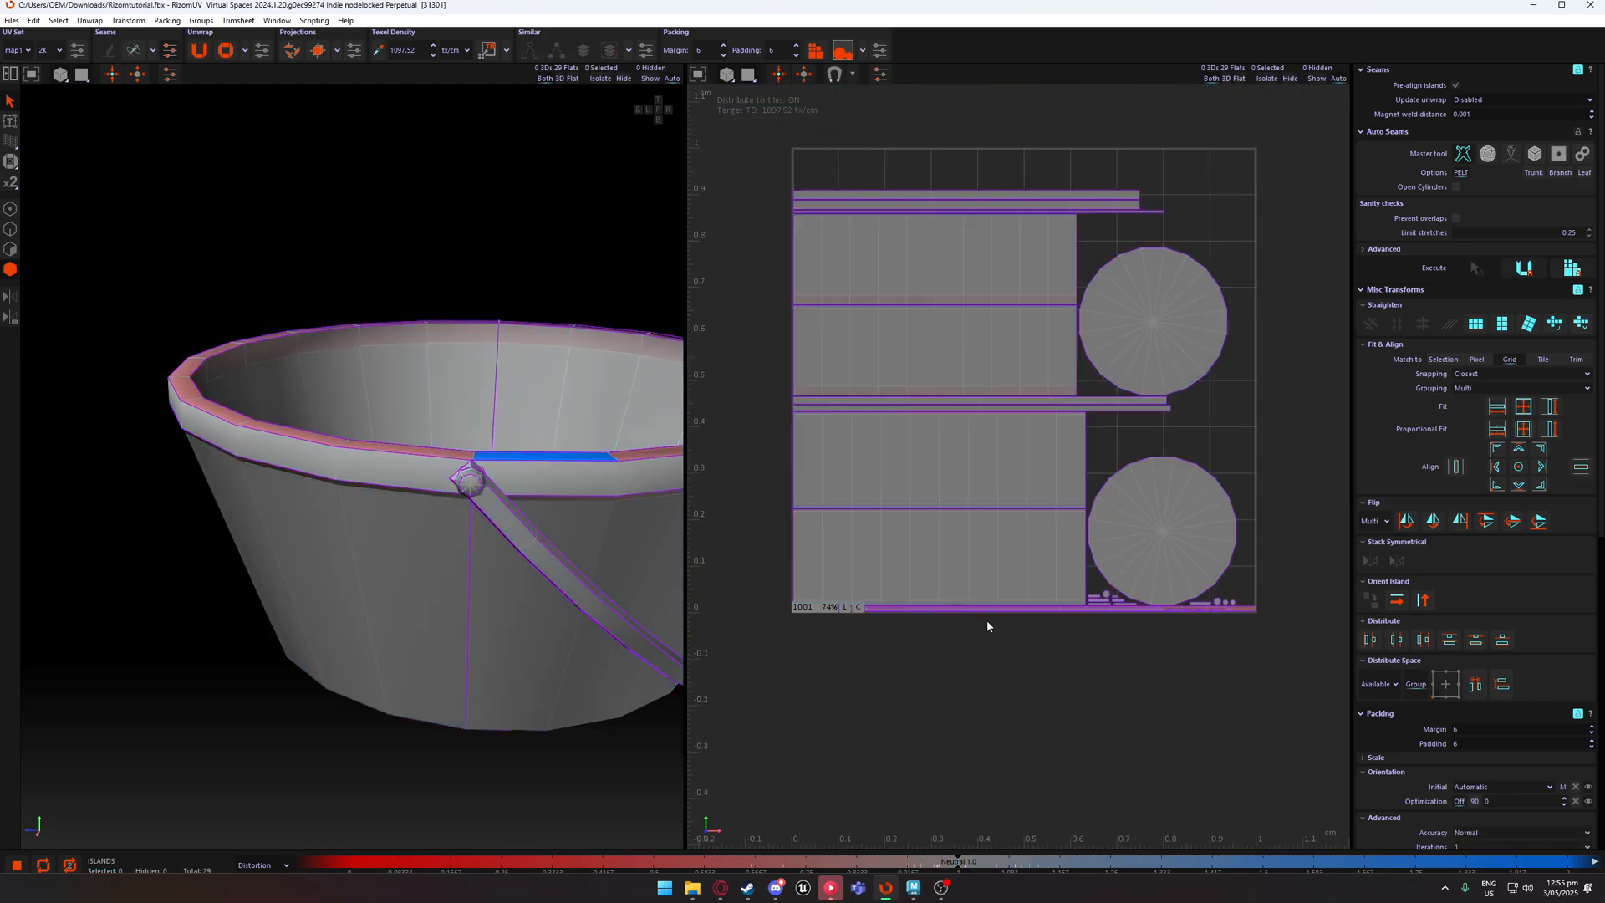
Select the bucket rim's top face island and unwrap it from a straight strip back into a ring.
{"action": "scroll", "coordinate": [986, 621], "scroll_direction": "up", "scroll_amount": 3}
{"action": "scroll", "coordinate": [919, 617], "scroll_direction": "down", "scroll_amount": 1}
{"action": "middle_click_drag", "start_coordinate": [854, 608], "coordinate": [985, 613], "text": "alt"}
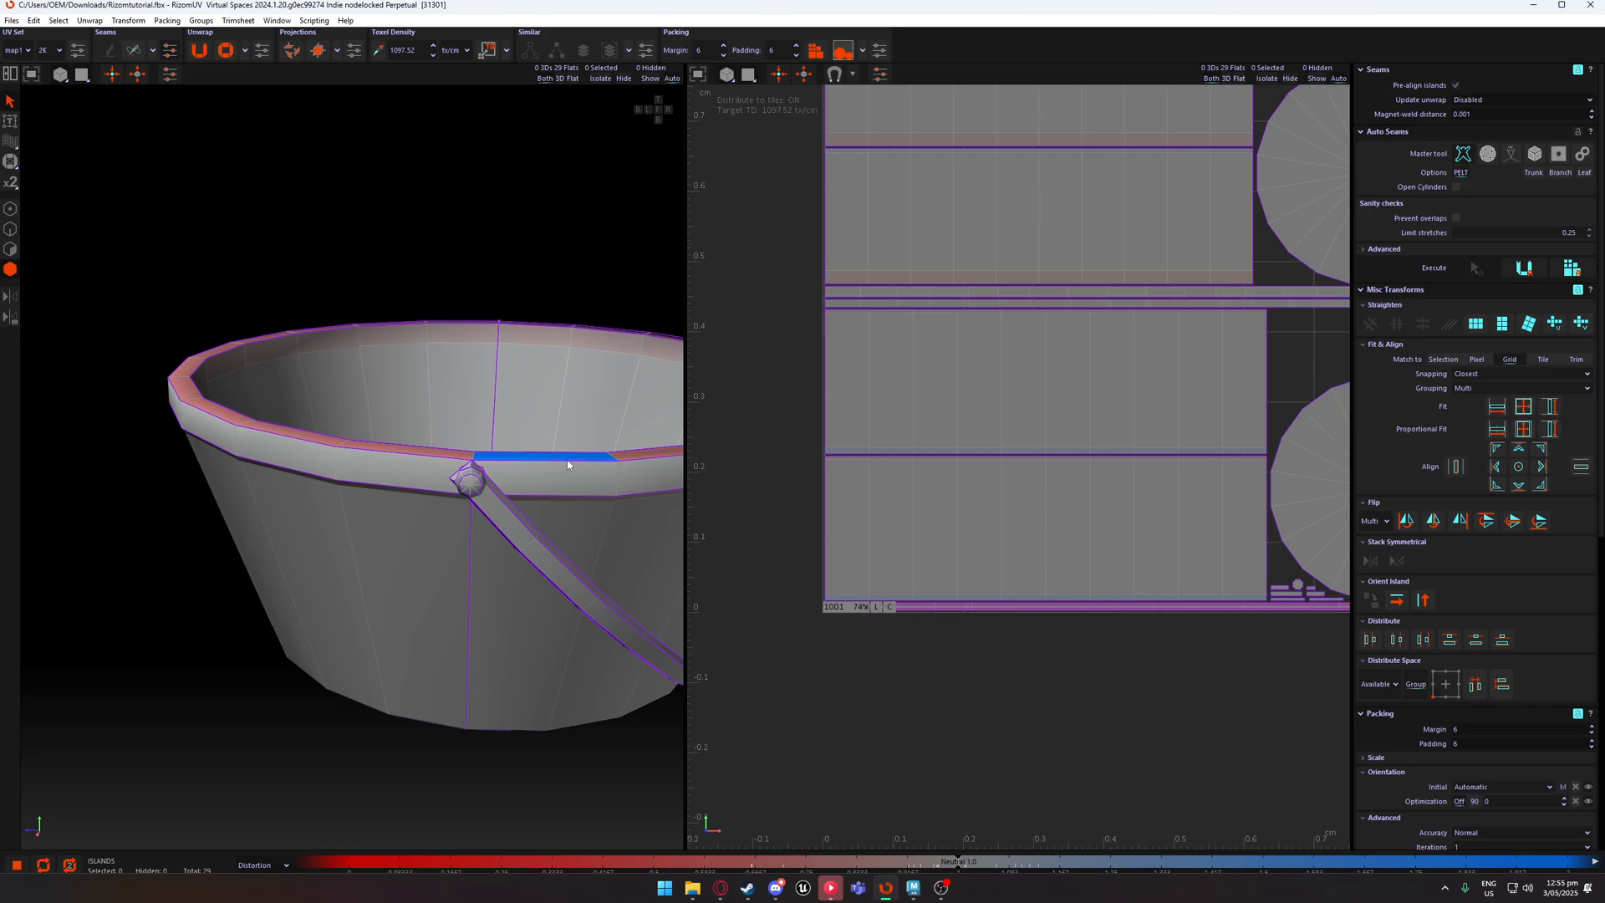
{"action": "left_click", "coordinate": [369, 445]}
{"action": "left_click_drag", "start_coordinate": [372, 452], "coordinate": [485, 556], "text": "alt"}
{"action": "left_click", "coordinate": [544, 661]}
{"action": "left_click", "coordinate": [629, 515]}
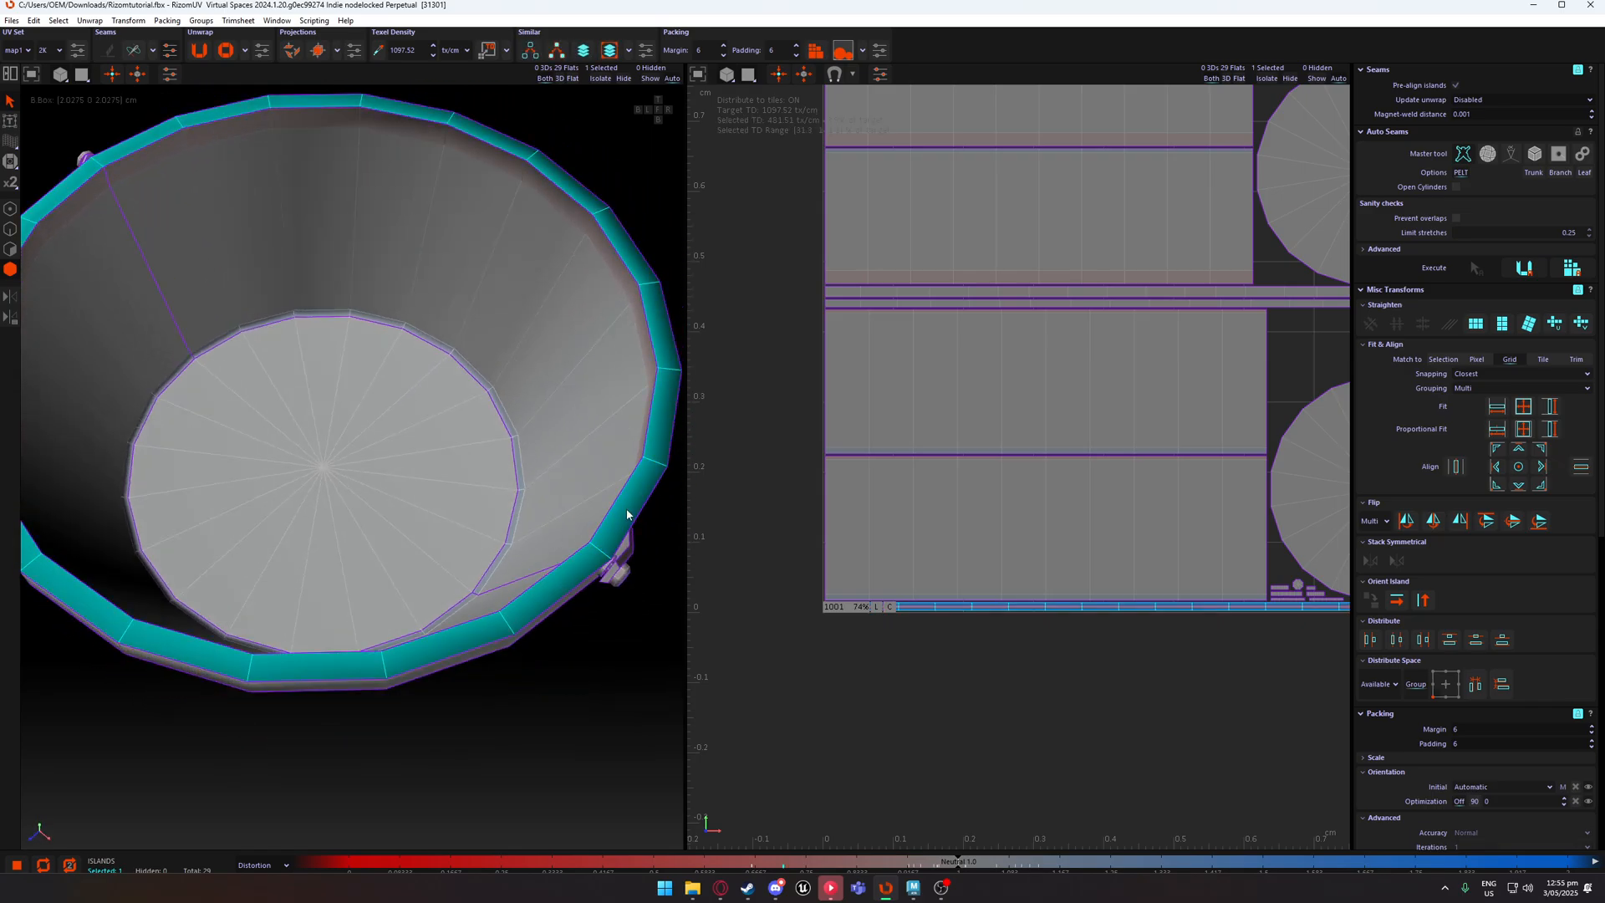
{"action": "scroll", "coordinate": [1004, 518], "scroll_direction": "down", "scroll_amount": 3}
{"action": "key", "text": "f"}
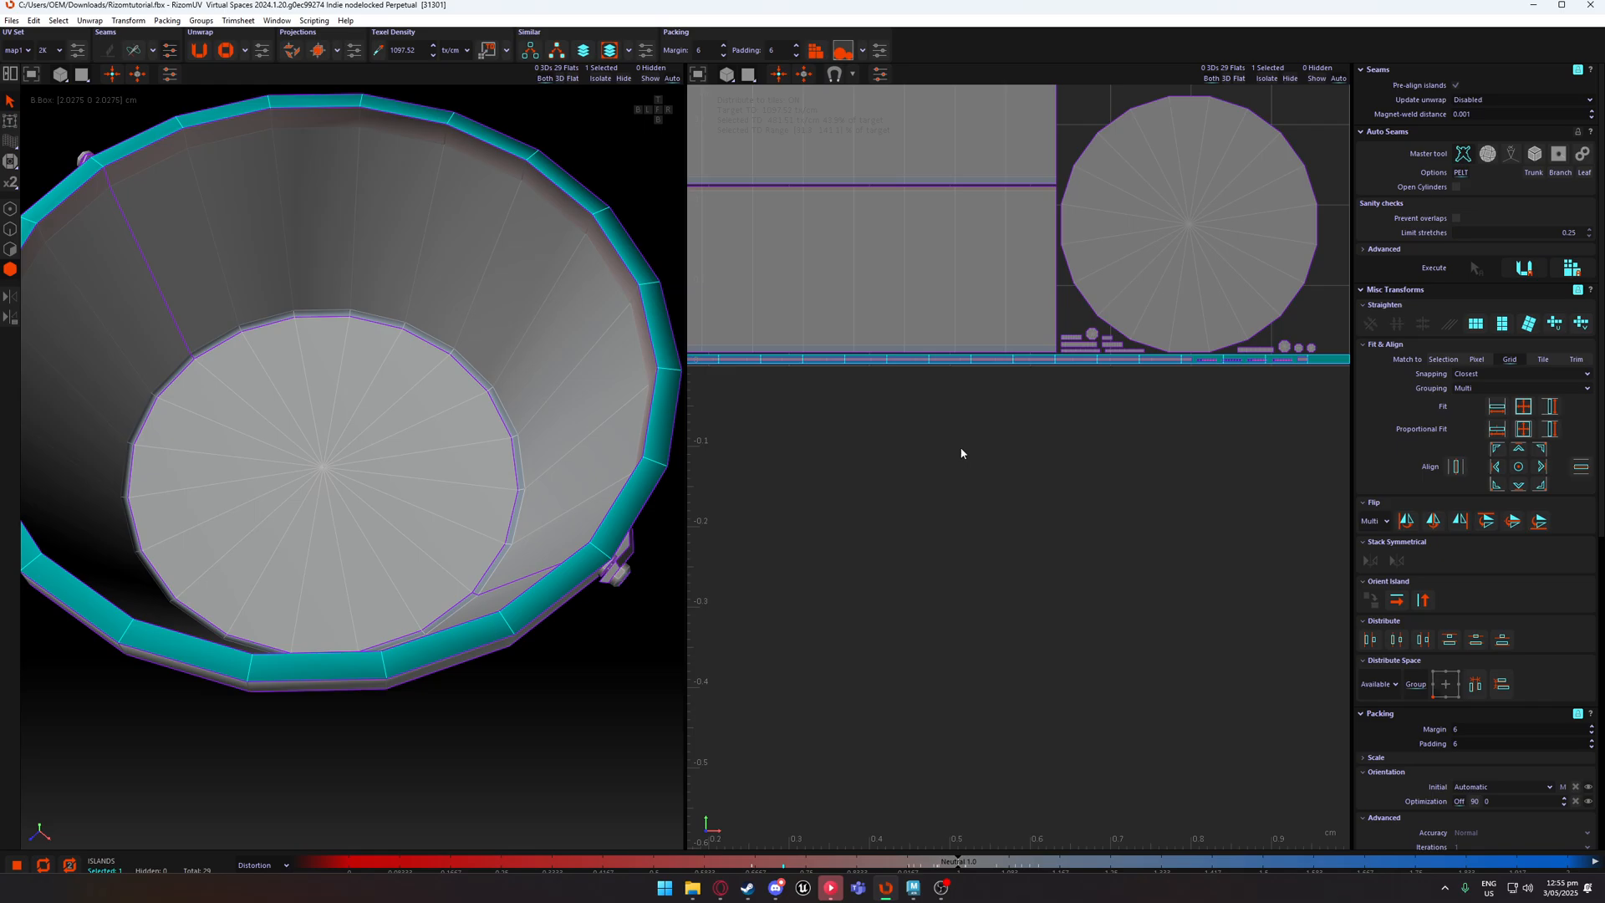
{"action": "key", "text": "u"}
{"action": "scroll", "coordinate": [970, 436], "scroll_direction": "down", "scroll_amount": 2}
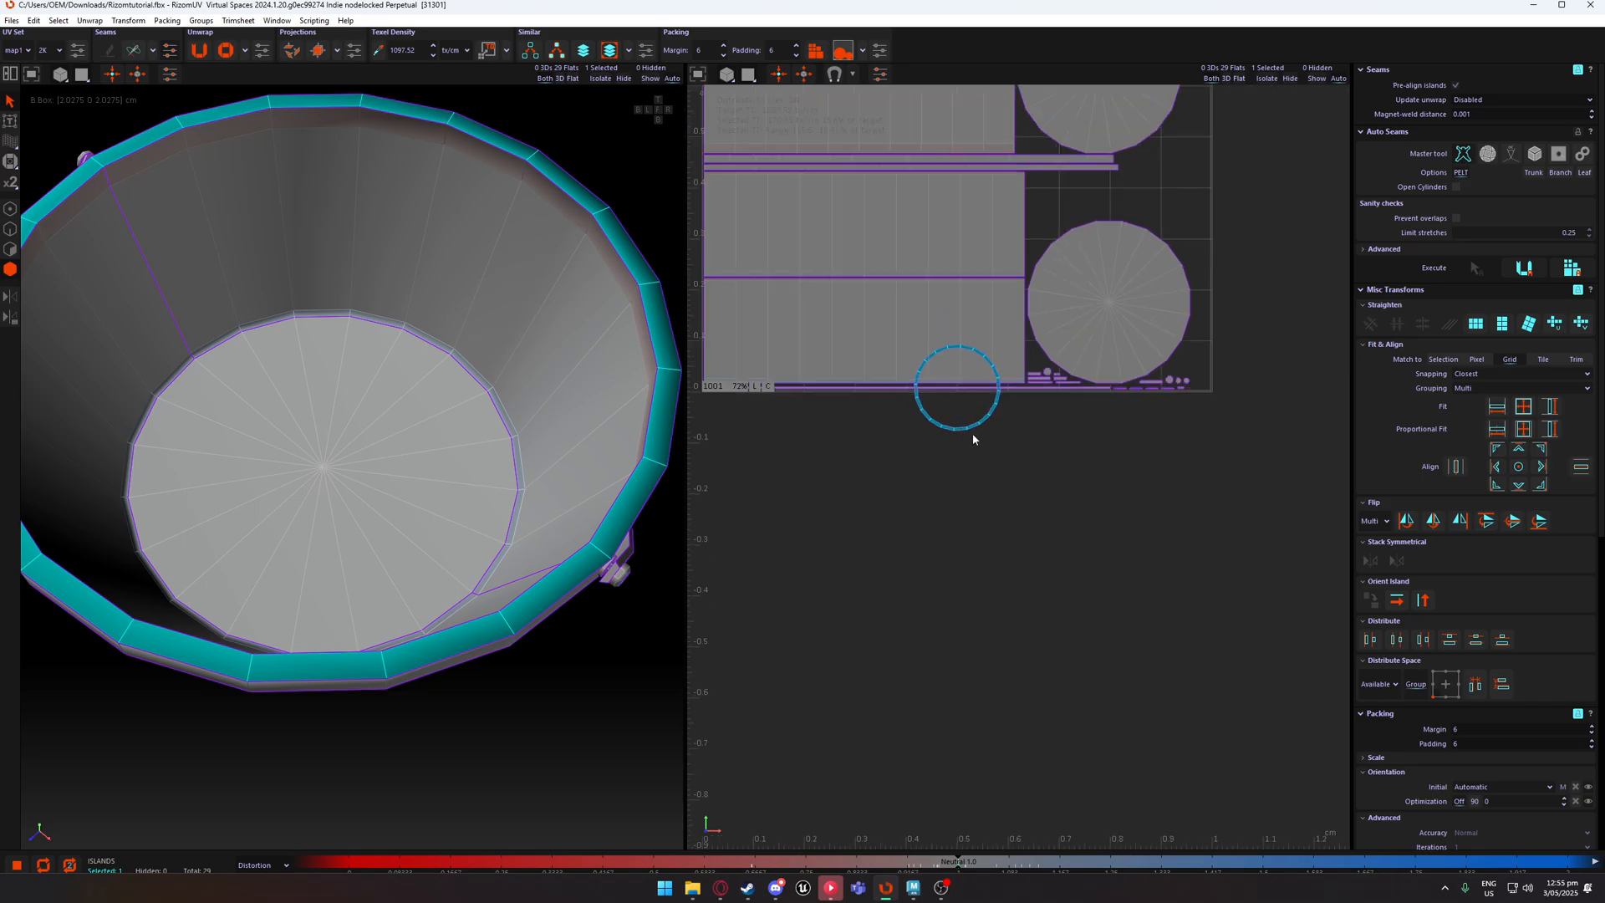
Clear the selection and repack every island, including the rim ring, into the UV tile.
{"action": "left_click_drag", "start_coordinate": [1009, 353], "coordinate": [1174, 186]}
{"action": "key", "text": "ctrl+z"}
{"action": "left_click", "coordinate": [987, 442]}
{"action": "scroll", "coordinate": [986, 443], "scroll_direction": "down", "scroll_amount": 2}
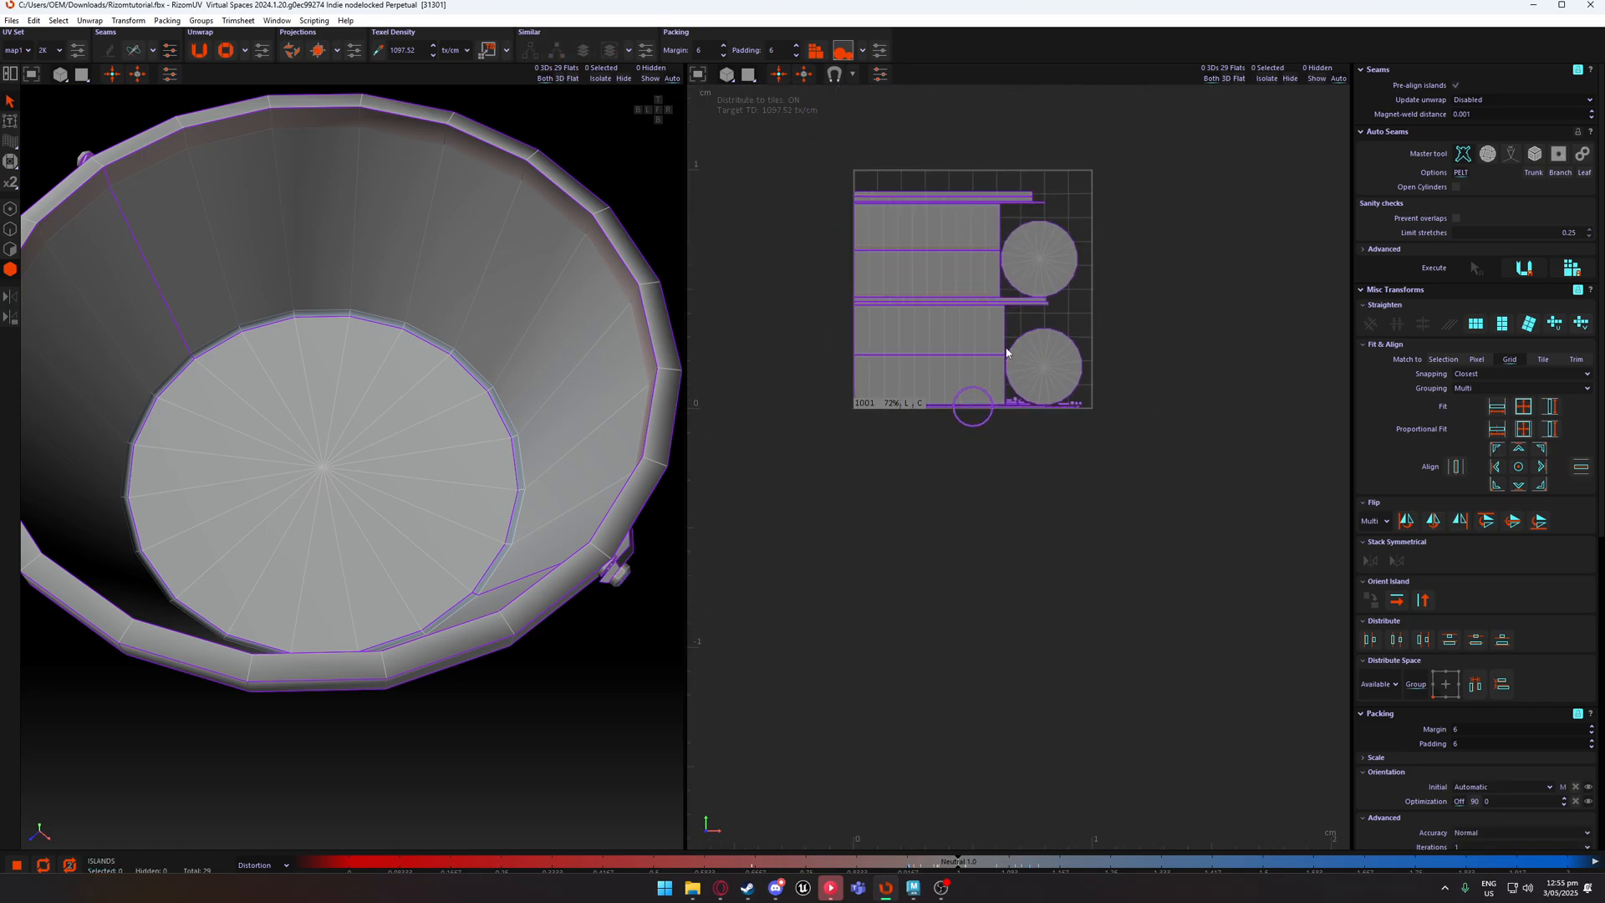
{"action": "scroll", "coordinate": [1001, 407], "scroll_direction": "up", "scroll_amount": 2}
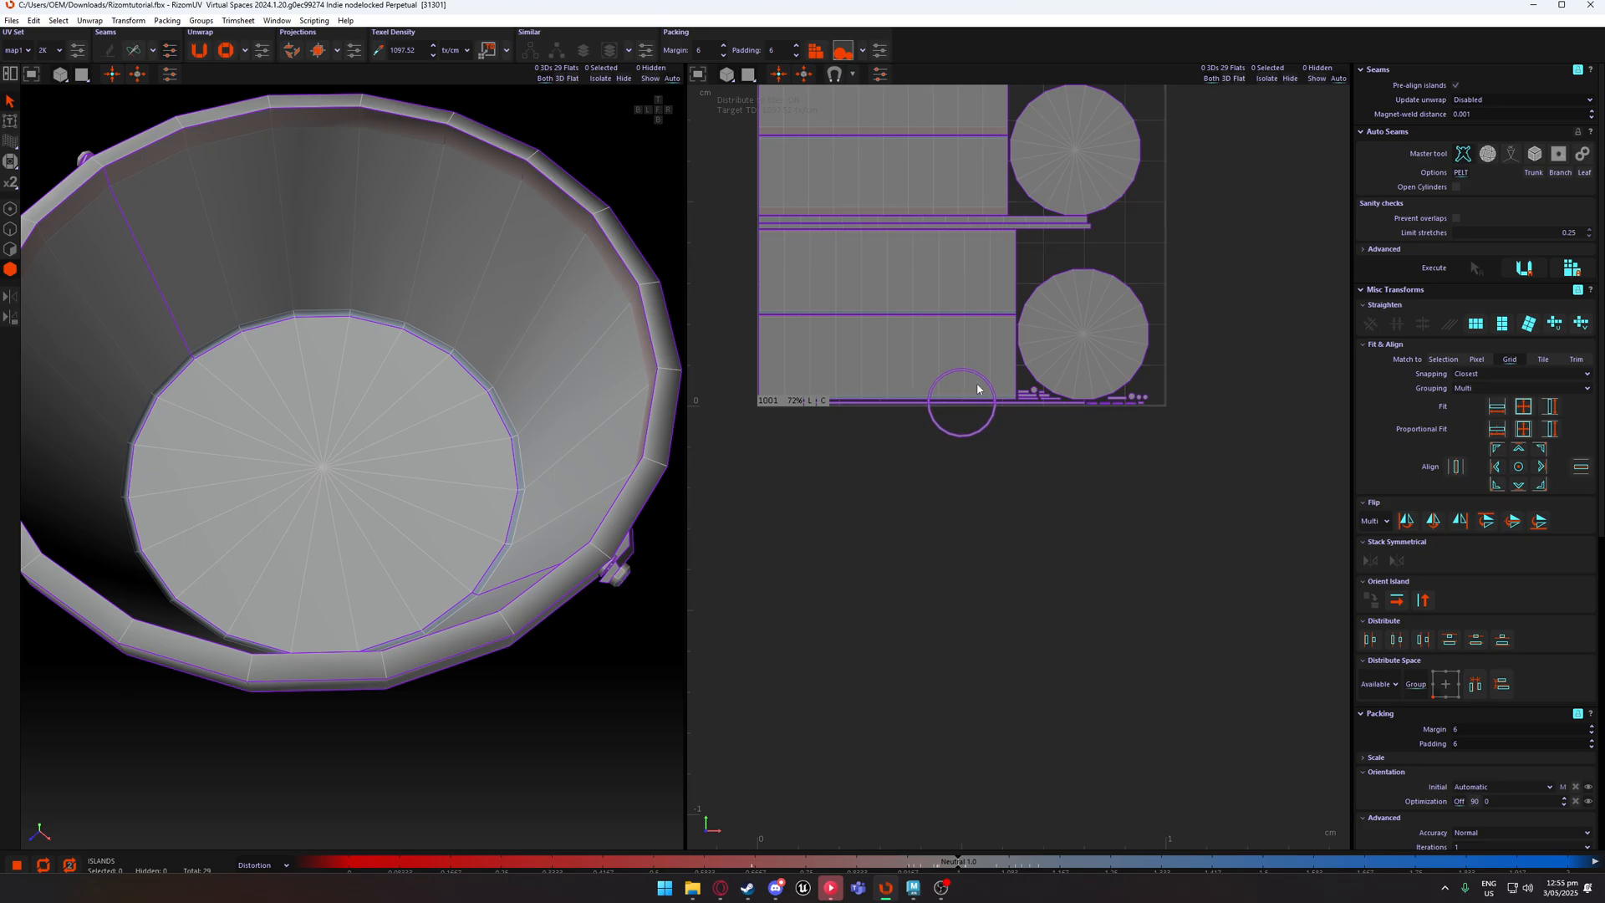
{"action": "key", "text": "p"}
{"action": "middle_click_drag", "start_coordinate": [1019, 223], "coordinate": [1009, 468], "text": "alt"}
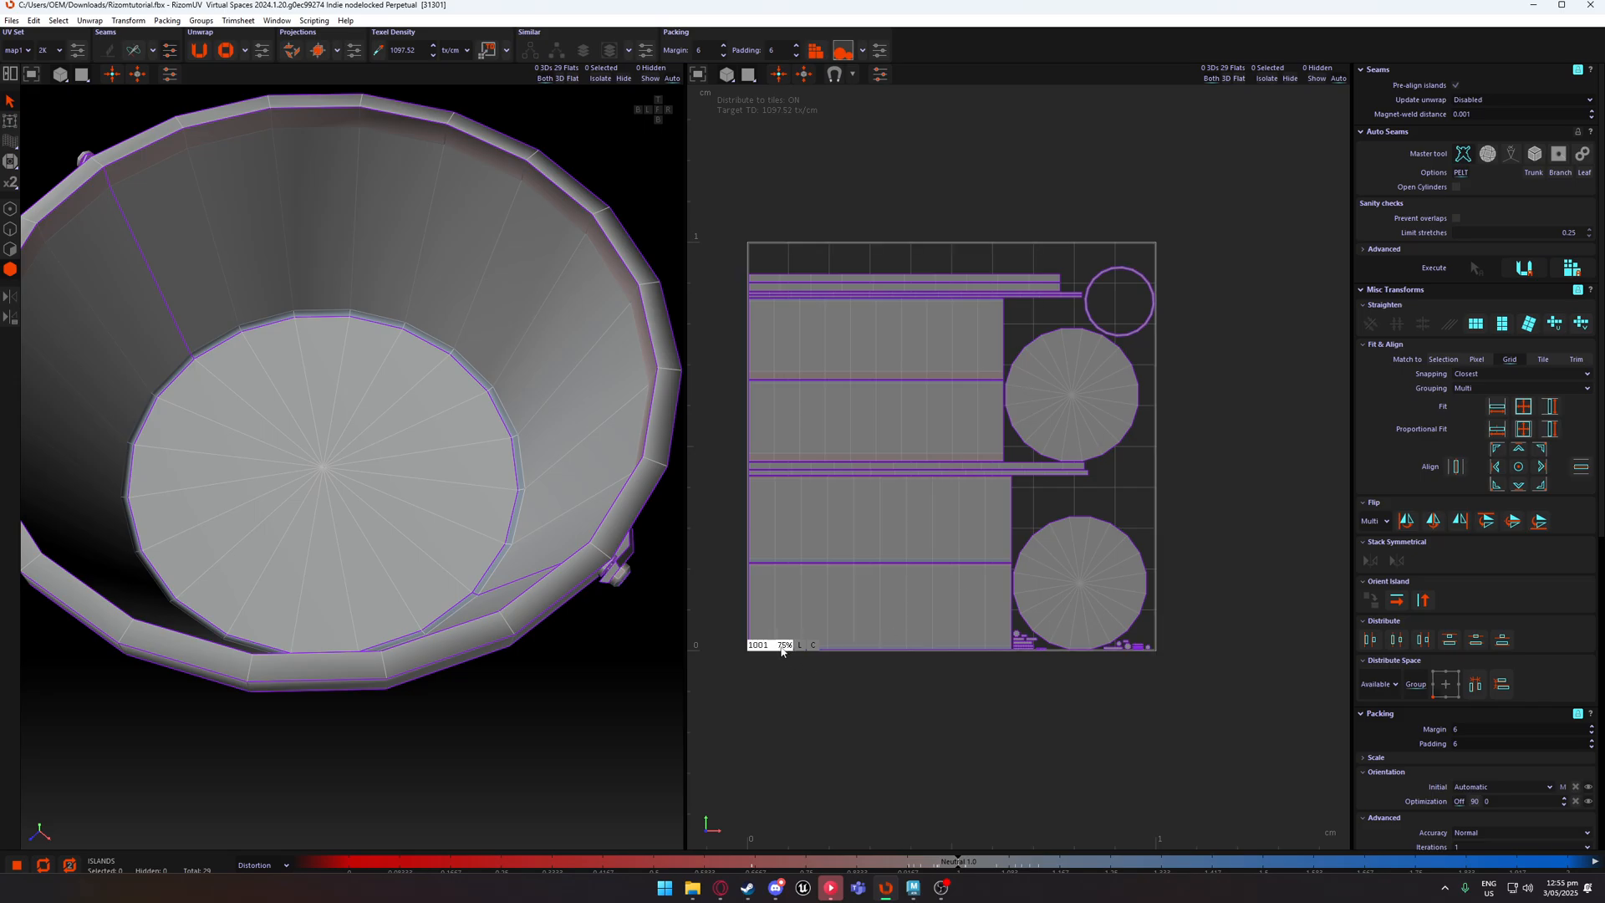
{"action": "middle_click_drag", "start_coordinate": [1182, 510], "coordinate": [1225, 520], "text": "alt"}
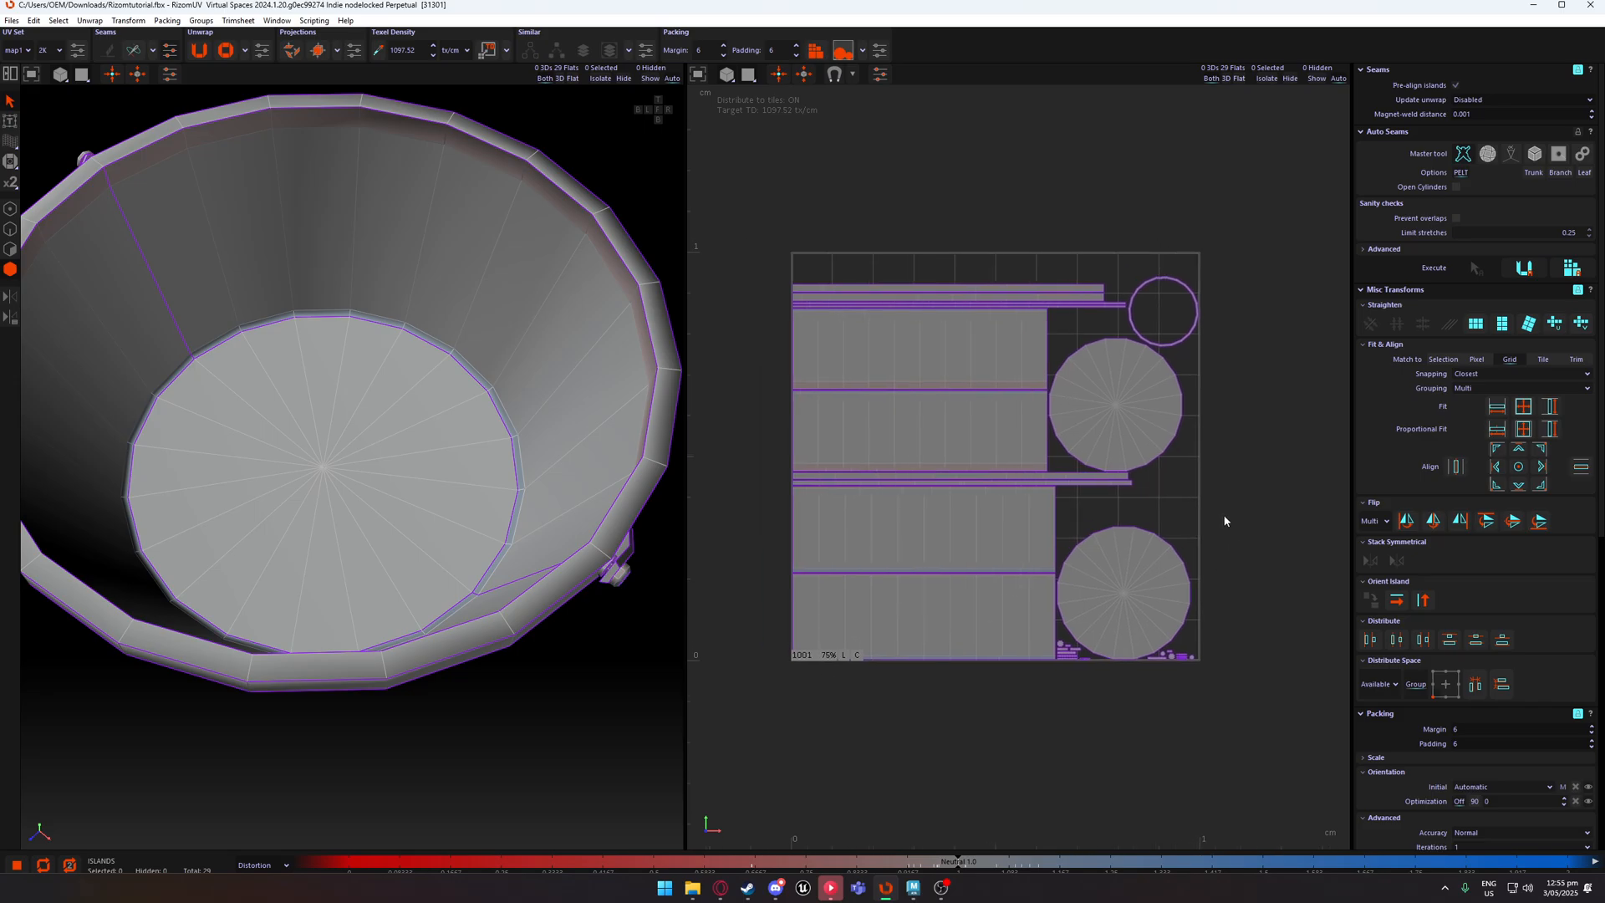
Examine the bucket's seams from several angles and review the packed UV layout.
{"action": "left_click_drag", "start_coordinate": [619, 589], "coordinate": [496, 526], "text": "alt"}
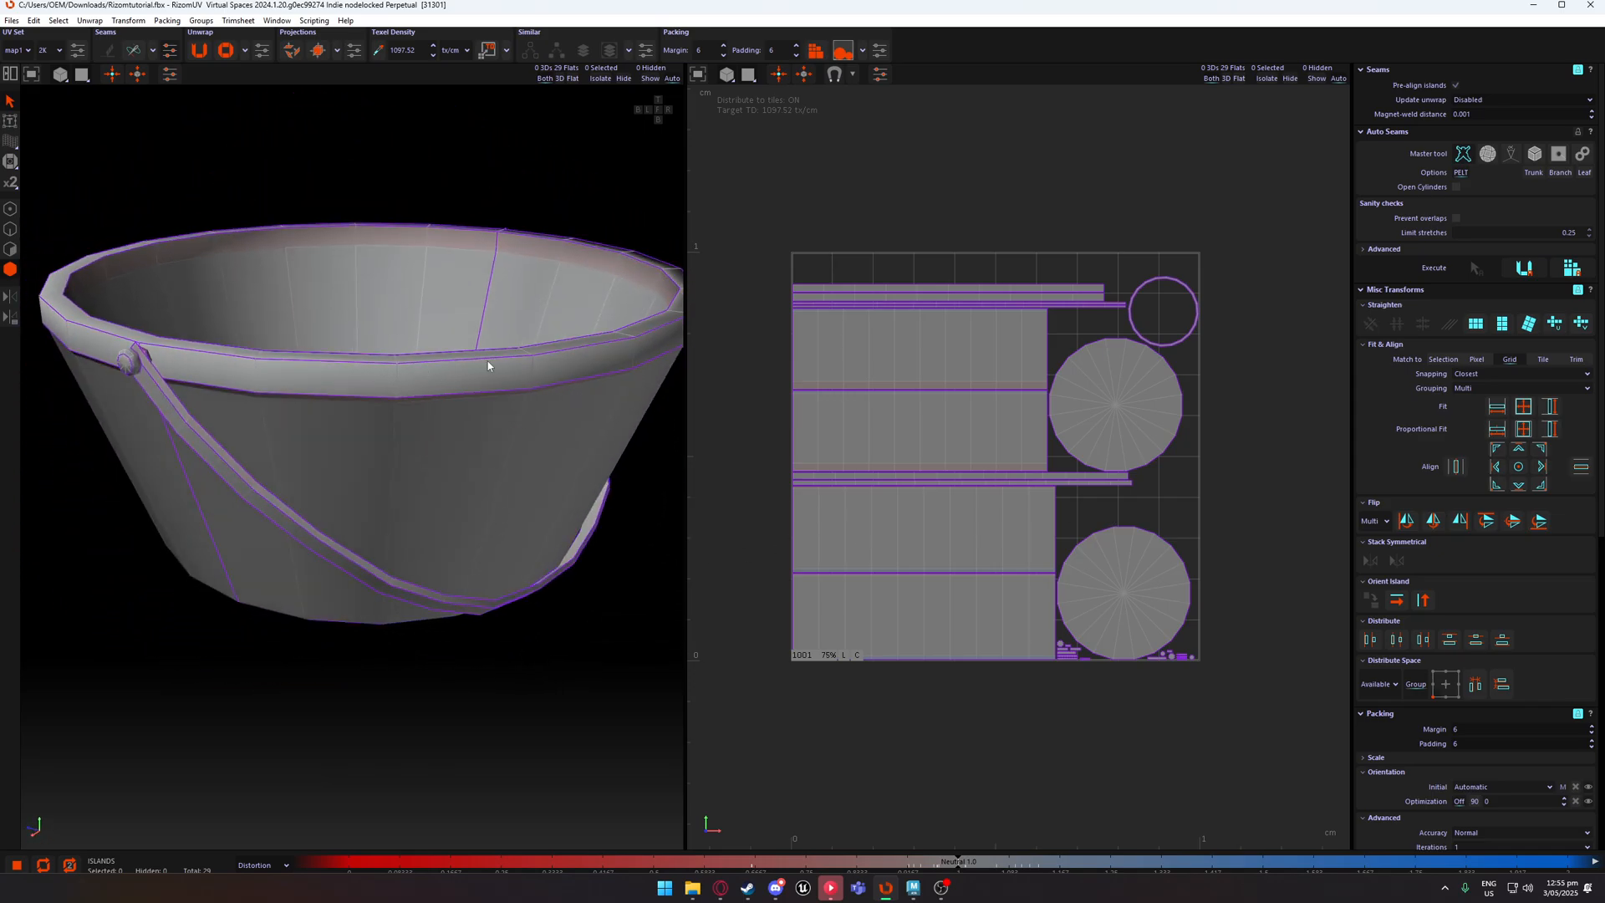
{"action": "left_click_drag", "start_coordinate": [489, 366], "coordinate": [525, 447], "text": "alt"}
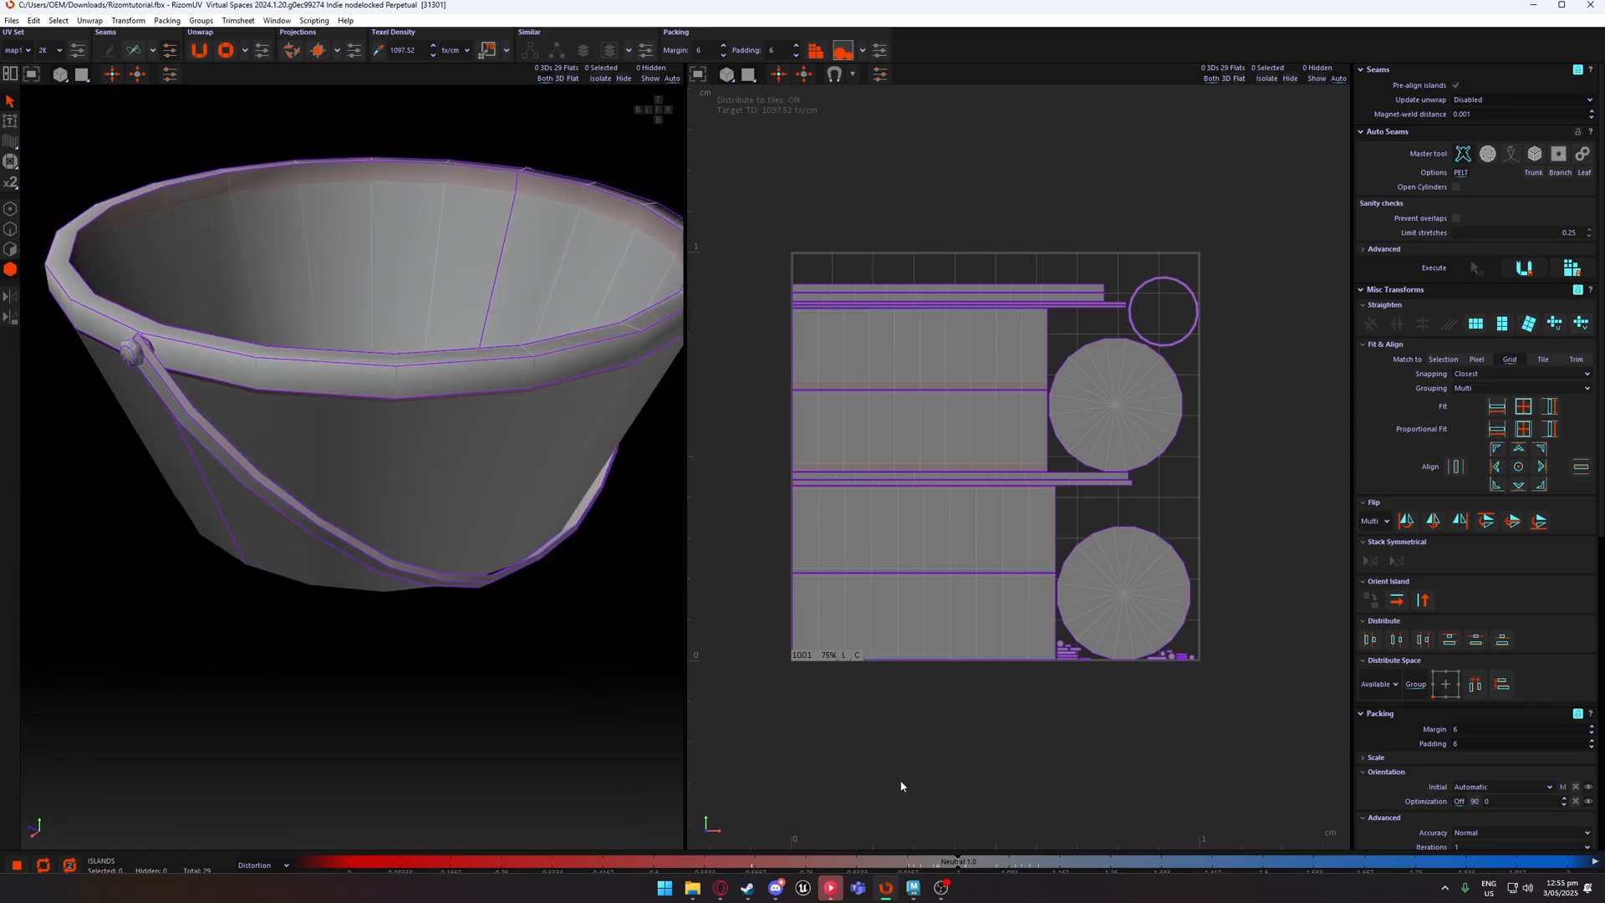
{"action": "left_click_drag", "start_coordinate": [401, 377], "coordinate": [620, 537], "text": "alt"}
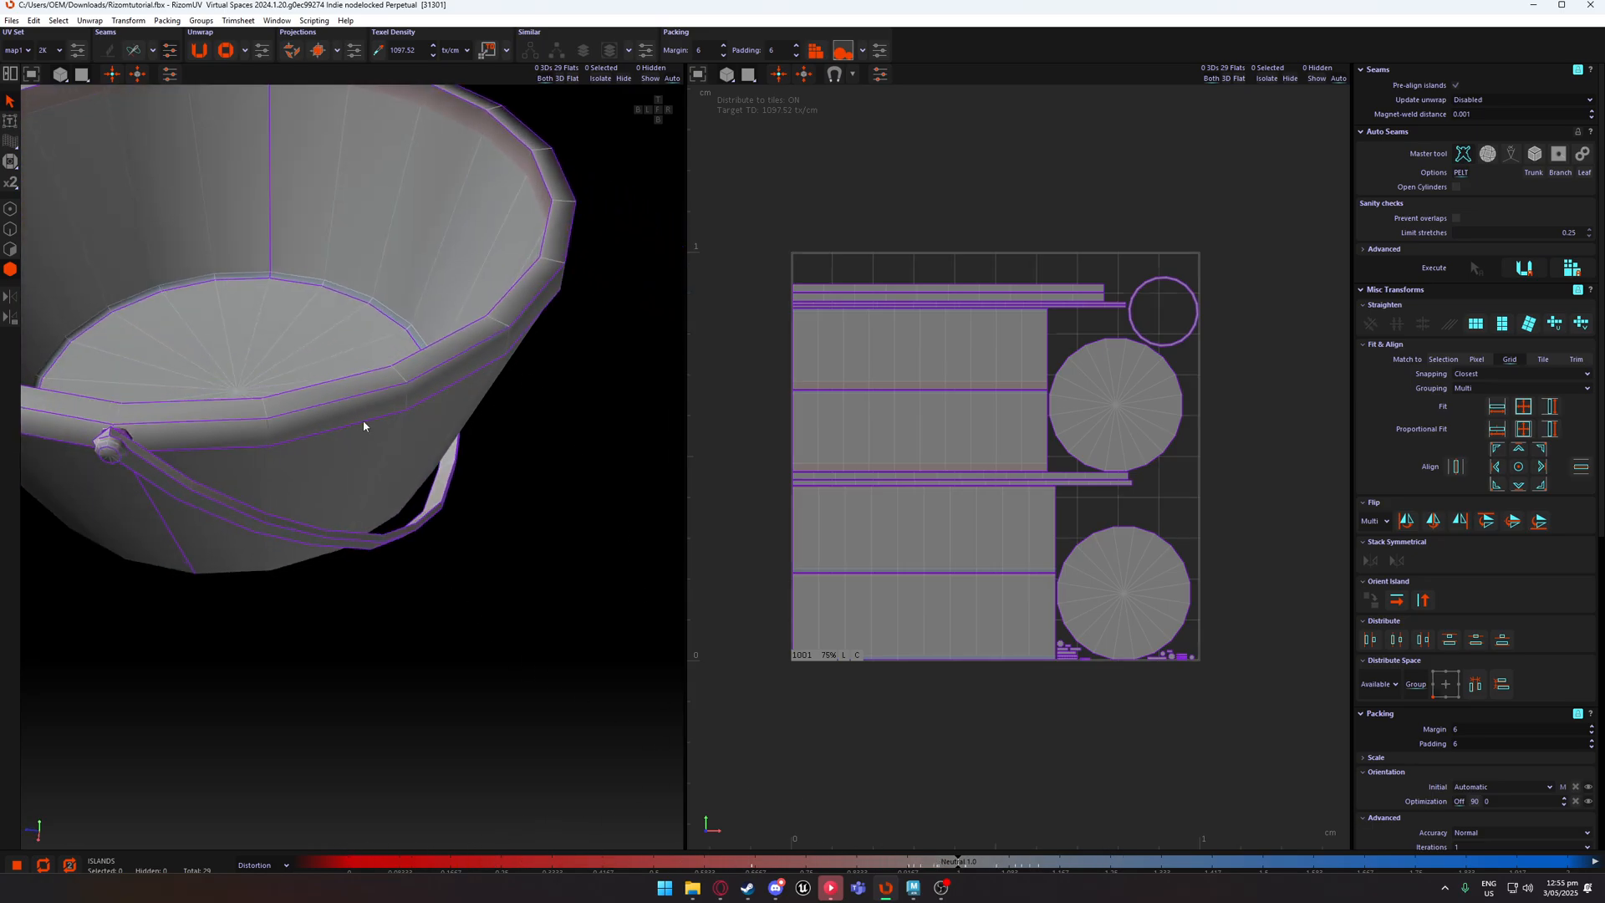
{"action": "left_click_drag", "start_coordinate": [393, 367], "coordinate": [455, 441], "text": "alt"}
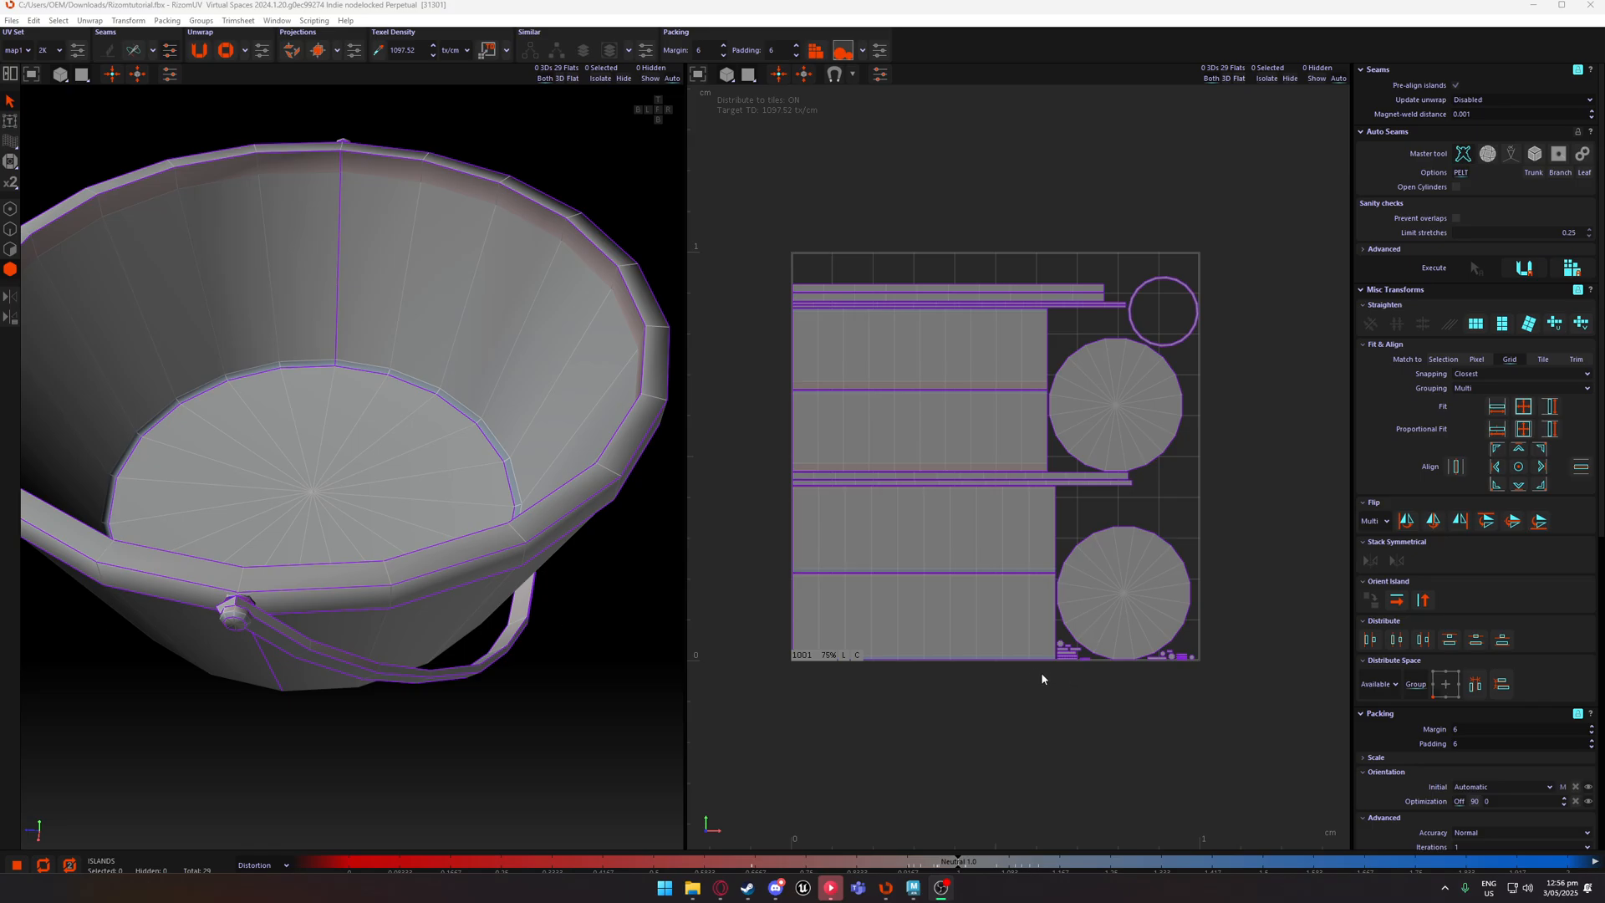
{"action": "scroll", "coordinate": [1405, 679], "scroll_direction": "down", "scroll_amount": 5}
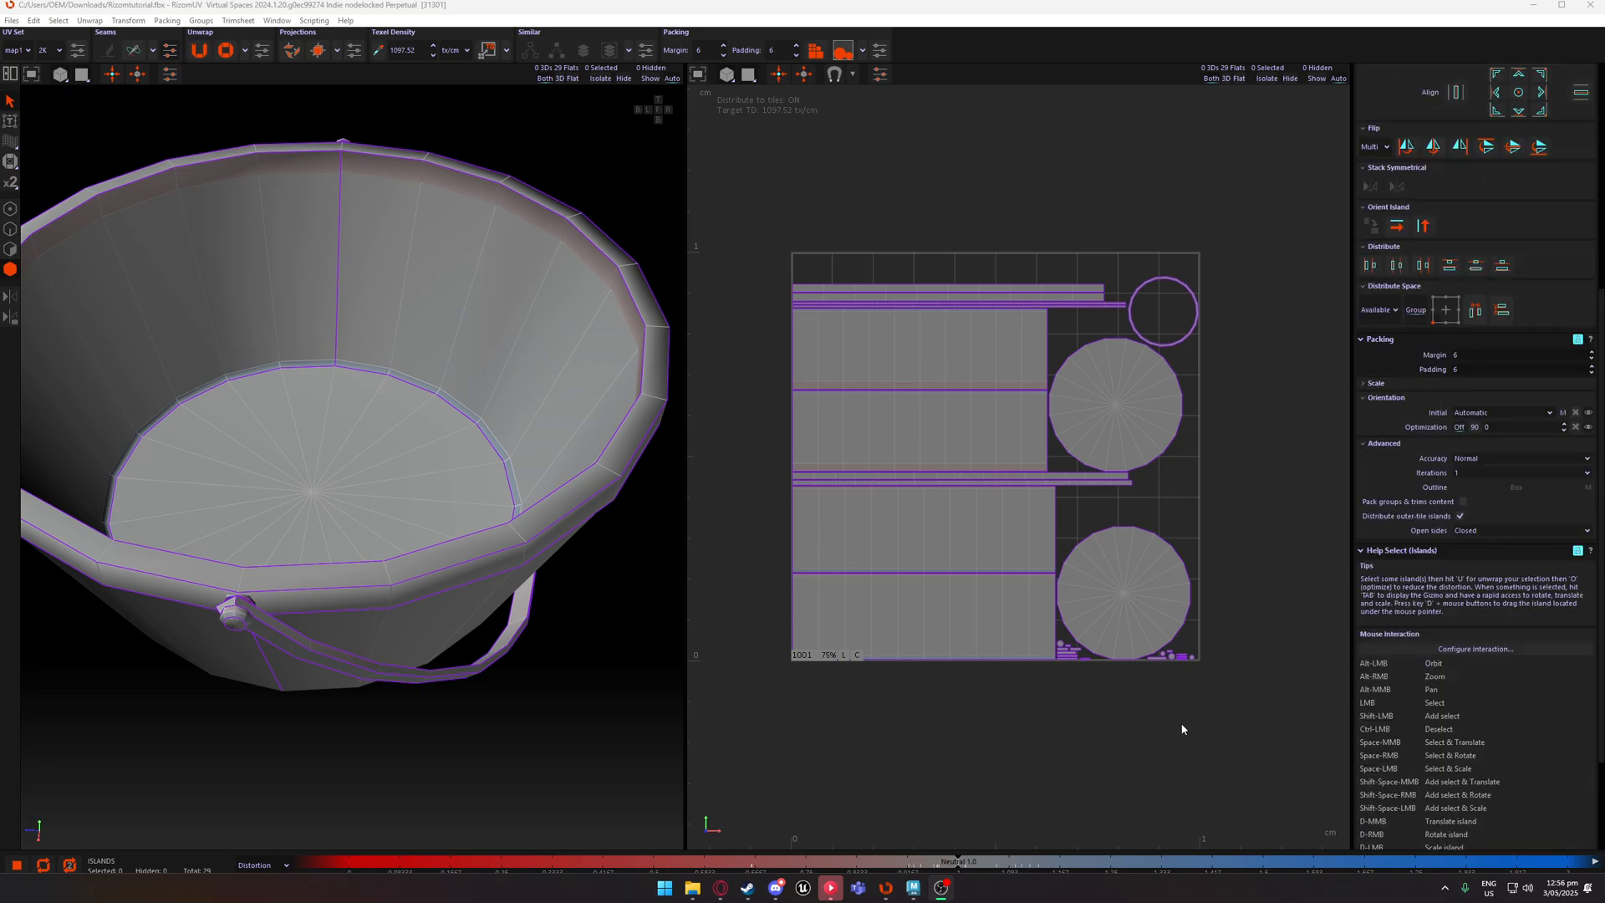
{"action": "middle_click_drag", "start_coordinate": [707, 391], "coordinate": [756, 427], "text": "alt"}
{"action": "scroll", "coordinate": [745, 416], "scroll_direction": "down", "scroll_amount": 2}
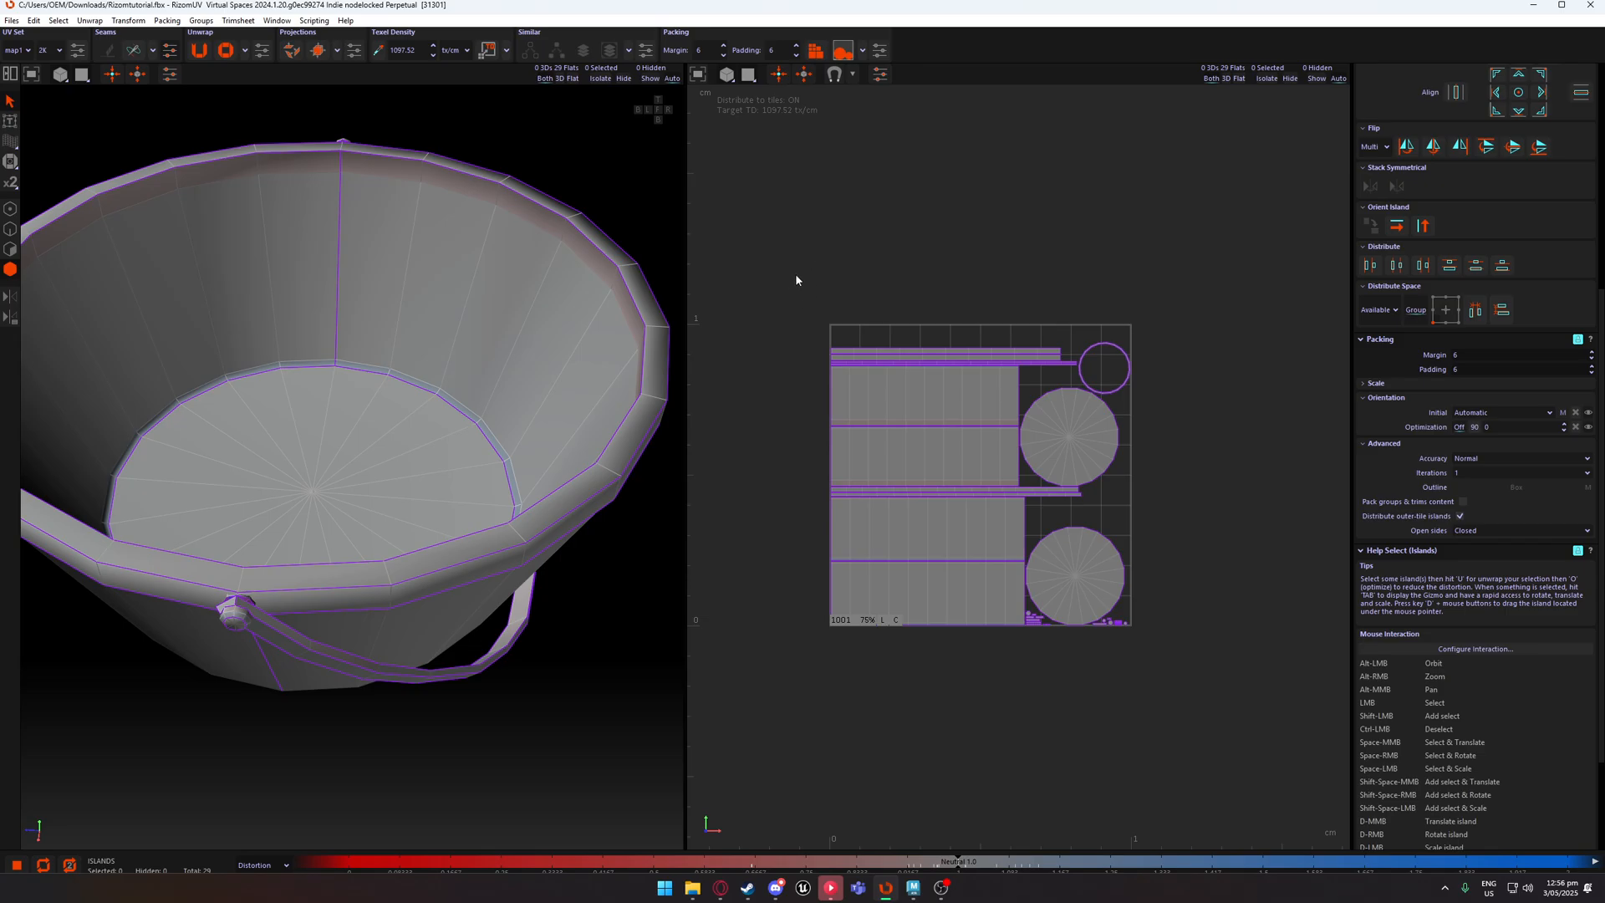
{"action": "scroll", "coordinate": [559, 244], "scroll_direction": "down", "scroll_amount": 3}
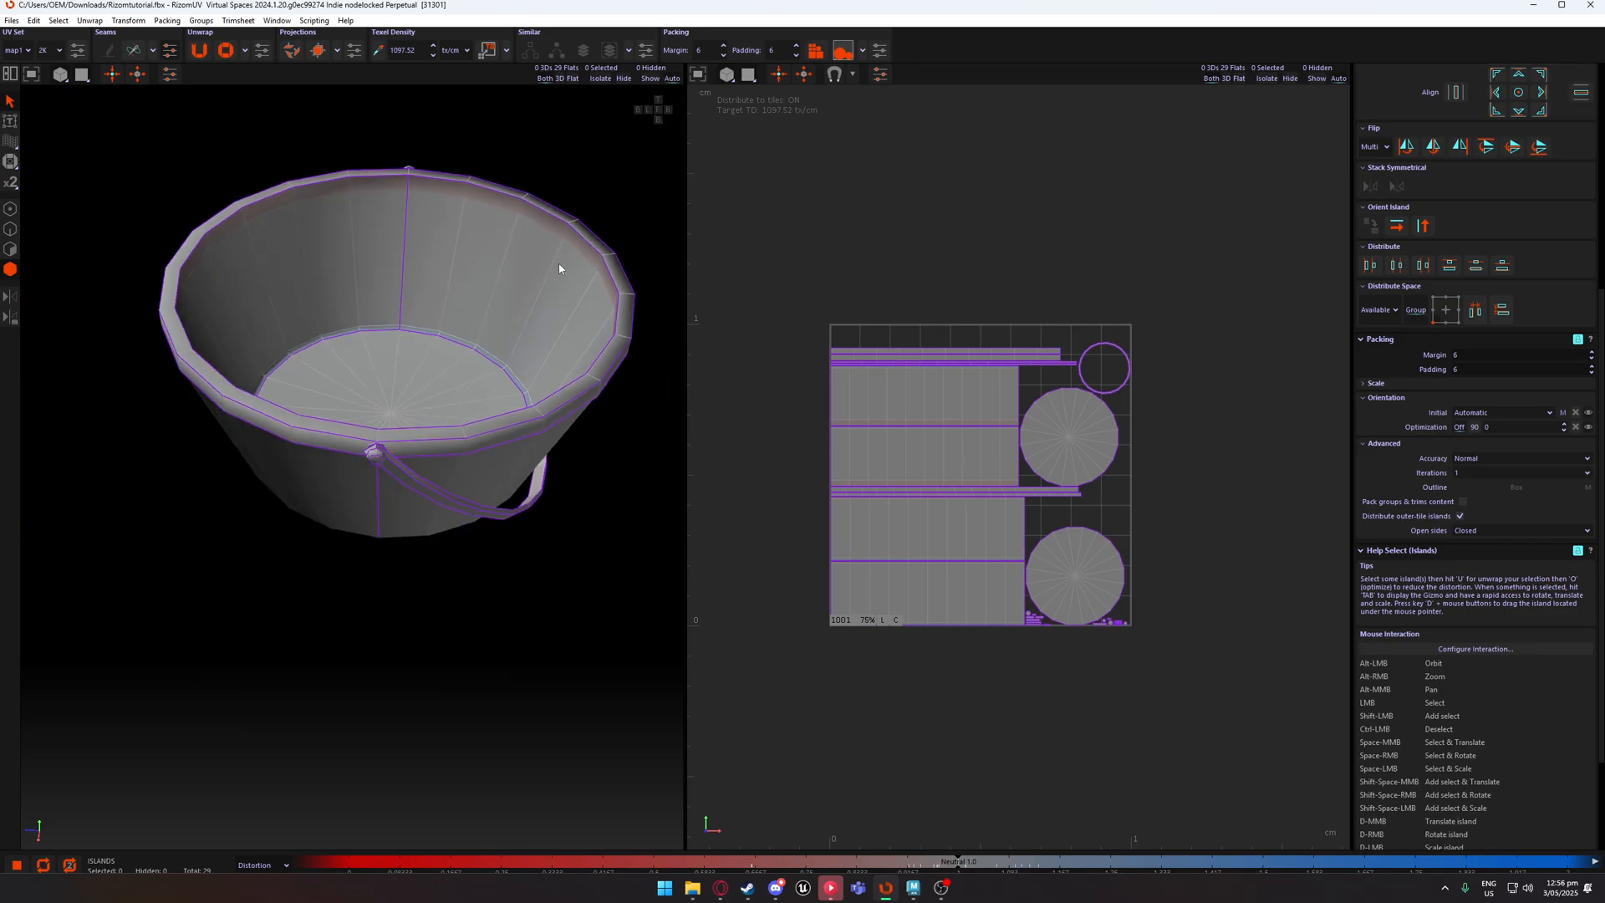
{"action": "left_click_drag", "start_coordinate": [558, 264], "coordinate": [519, 237], "text": "alt"}
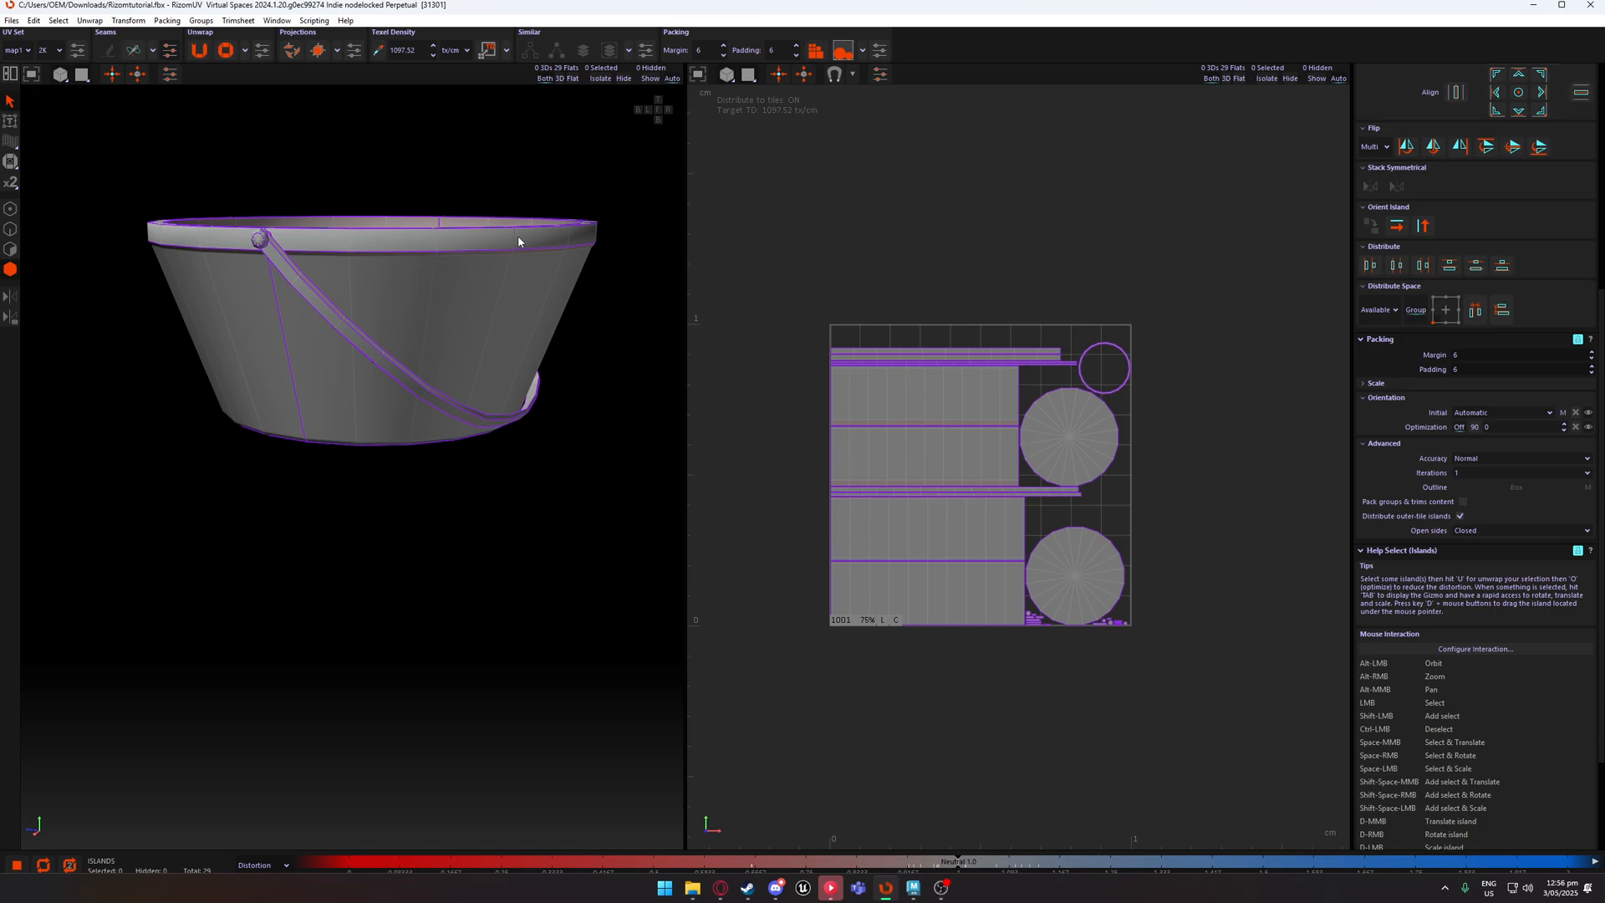
{"action": "scroll", "coordinate": [443, 252], "scroll_direction": "up", "scroll_amount": 3}
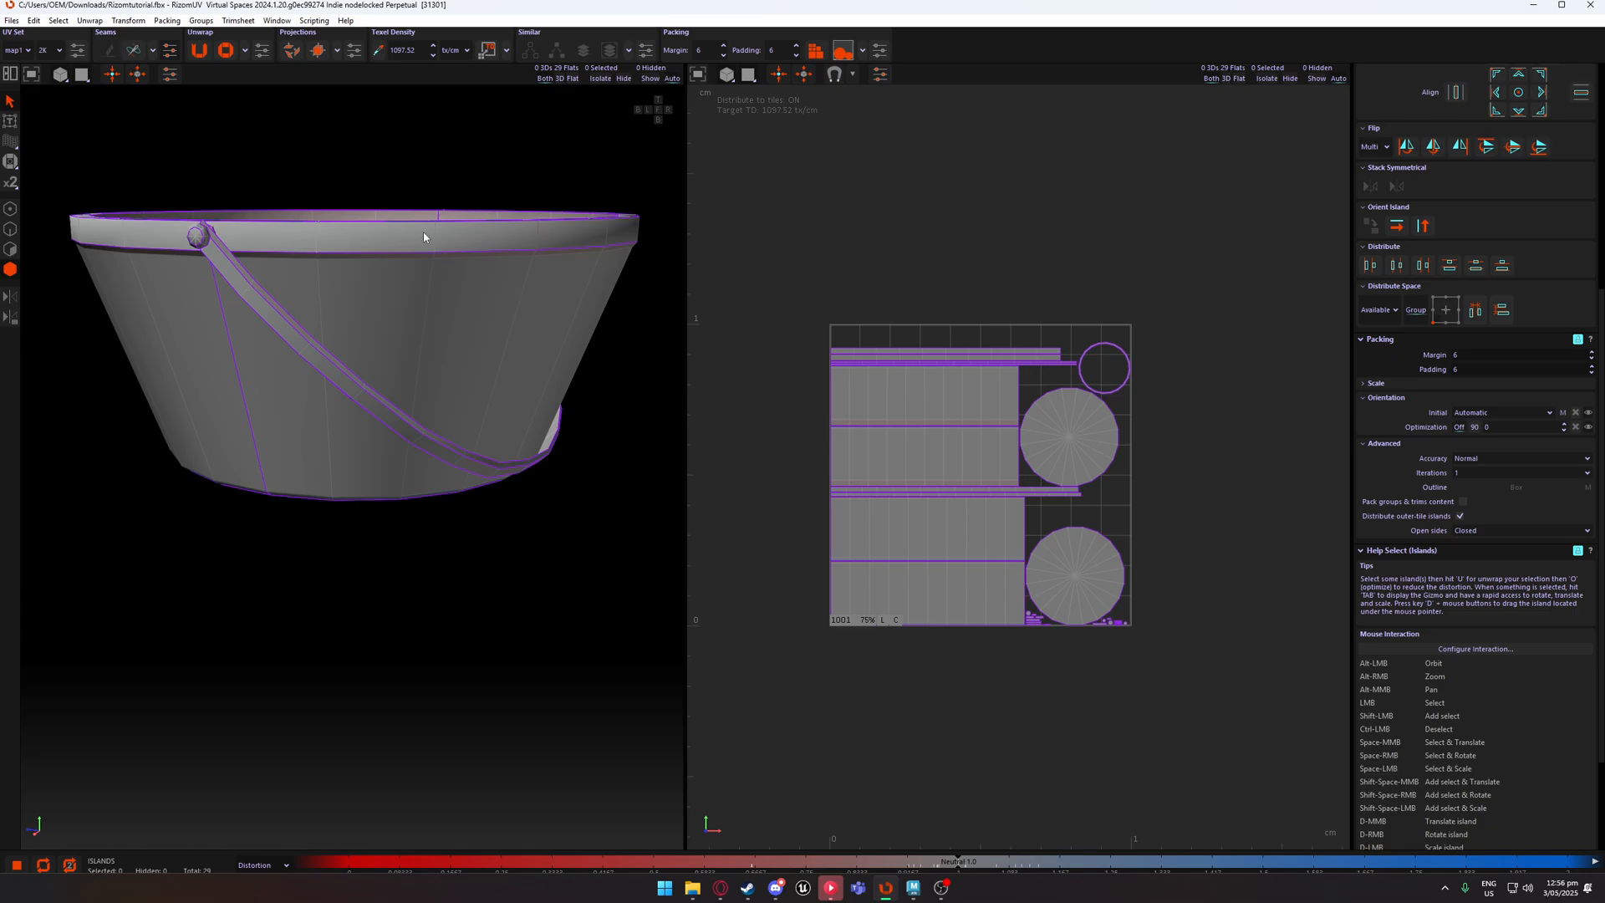
Display the checkerboard texture on the bucket and examine the checks on its inner wall and floor.
{"action": "left_click_drag", "start_coordinate": [362, 216], "coordinate": [206, 315], "text": "alt"}
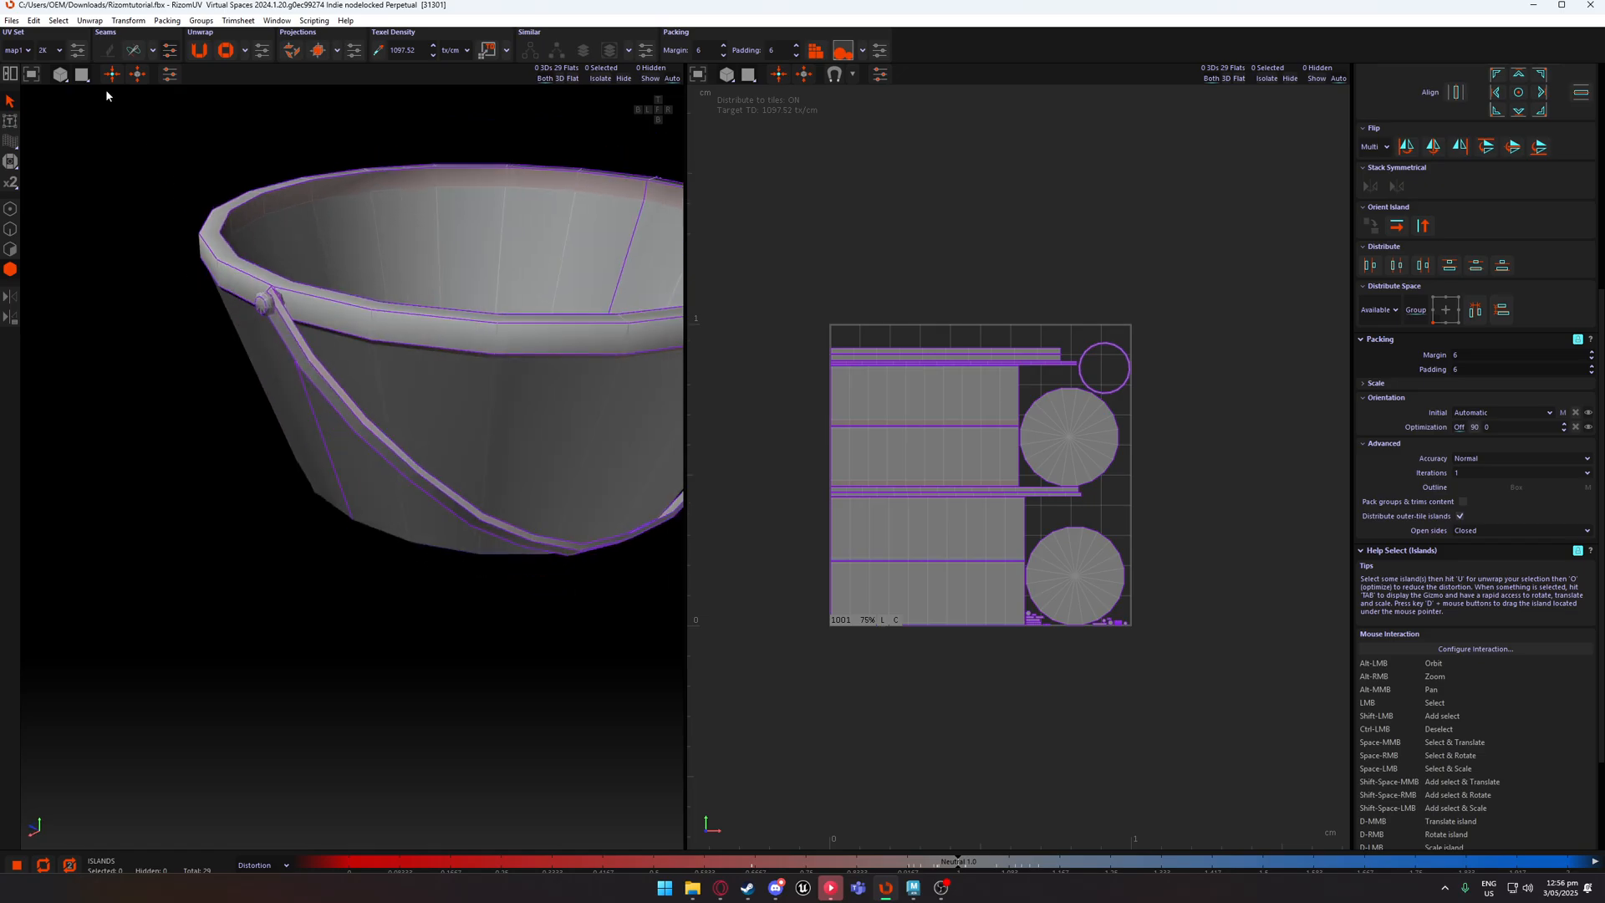
{"action": "left_click", "coordinate": [83, 75]}
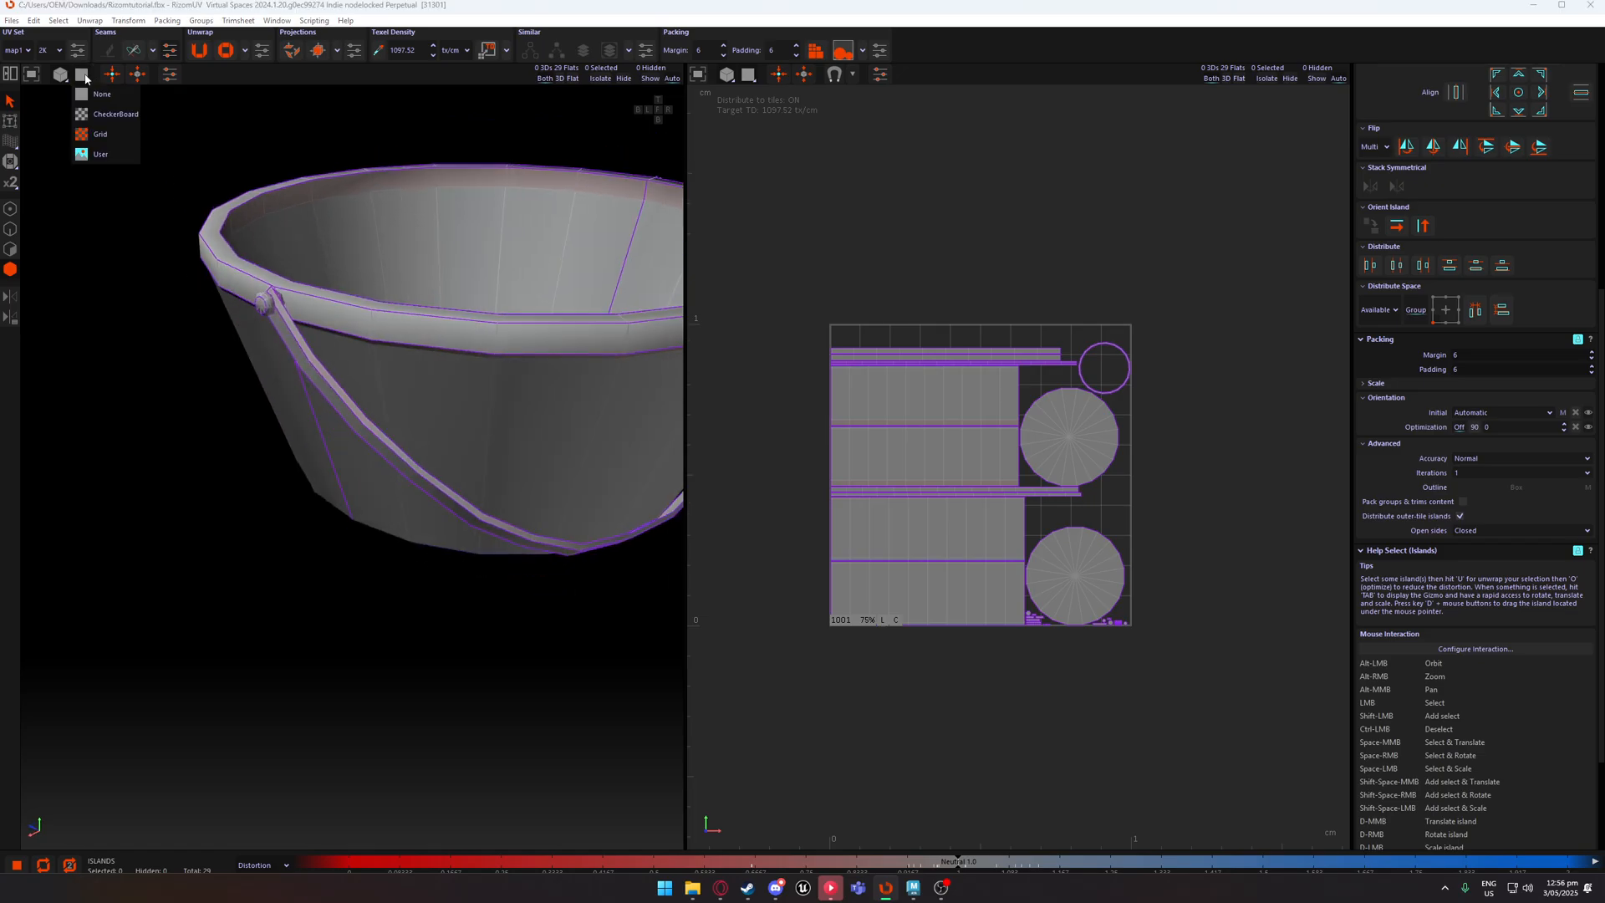
{"action": "left_click", "coordinate": [115, 114]}
{"action": "left_click_drag", "start_coordinate": [113, 109], "coordinate": [196, 200], "text": "alt"}
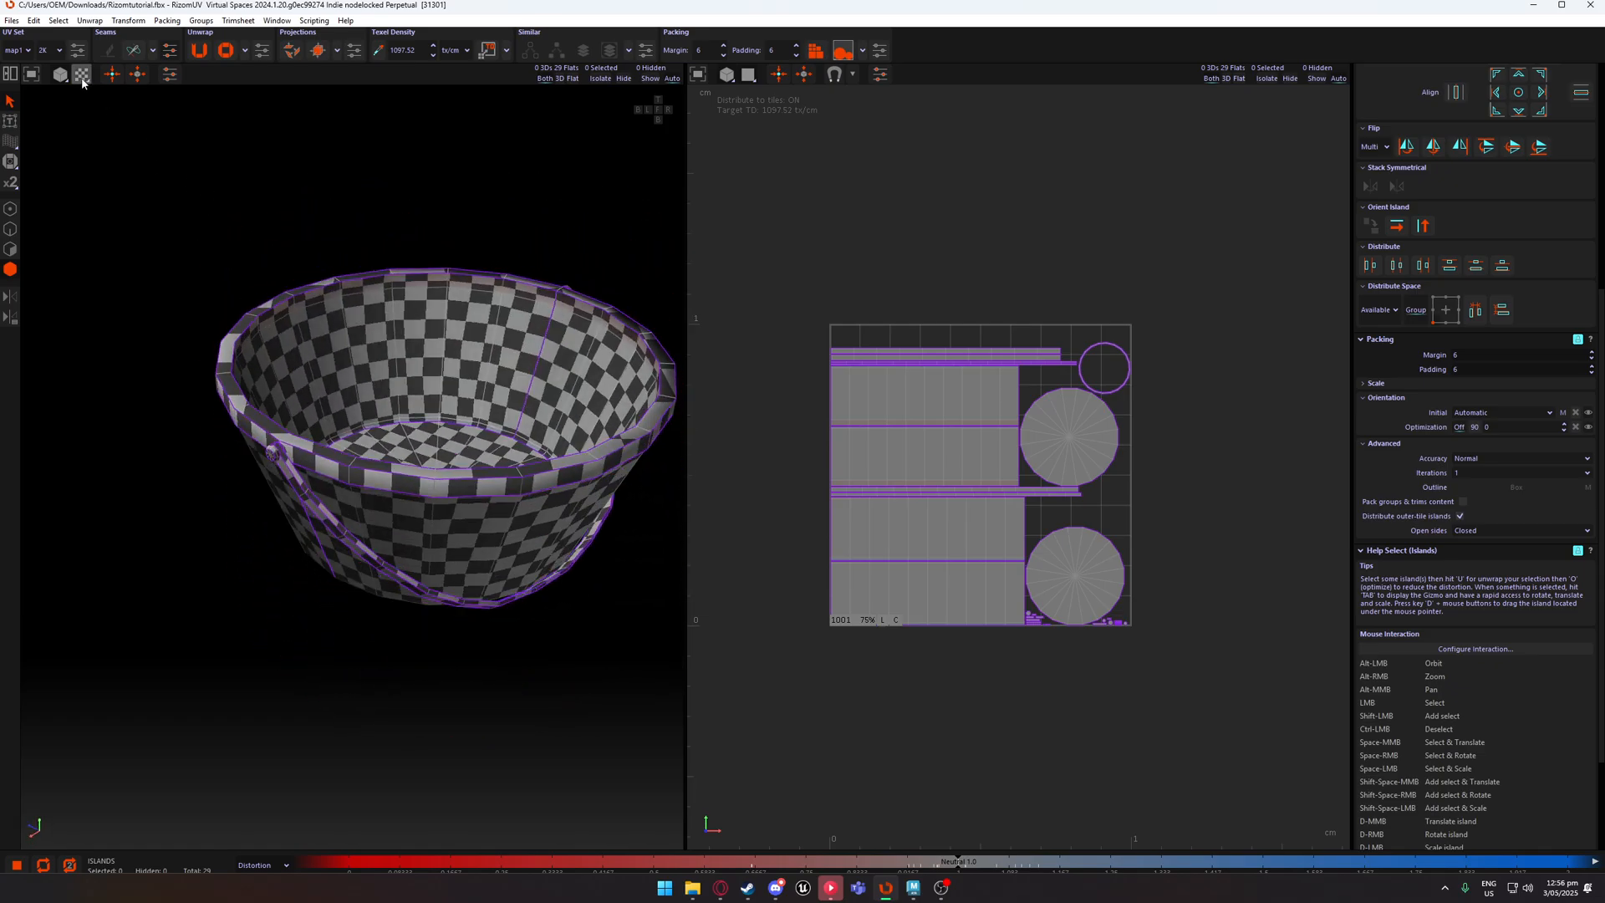
{"action": "left_click", "coordinate": [82, 80]}
{"action": "mouse_move", "coordinate": [475, 338]}
{"action": "left_mouse_down", "text": "alt"}
{"action": "mouse_move", "coordinate": [502, 387]}
{"action": "mouse_move", "coordinate": [445, 348]}
{"action": "left_mouse_up", "text": "alt"}
{"action": "scroll", "coordinate": [443, 342], "scroll_direction": "up", "scroll_amount": 5}
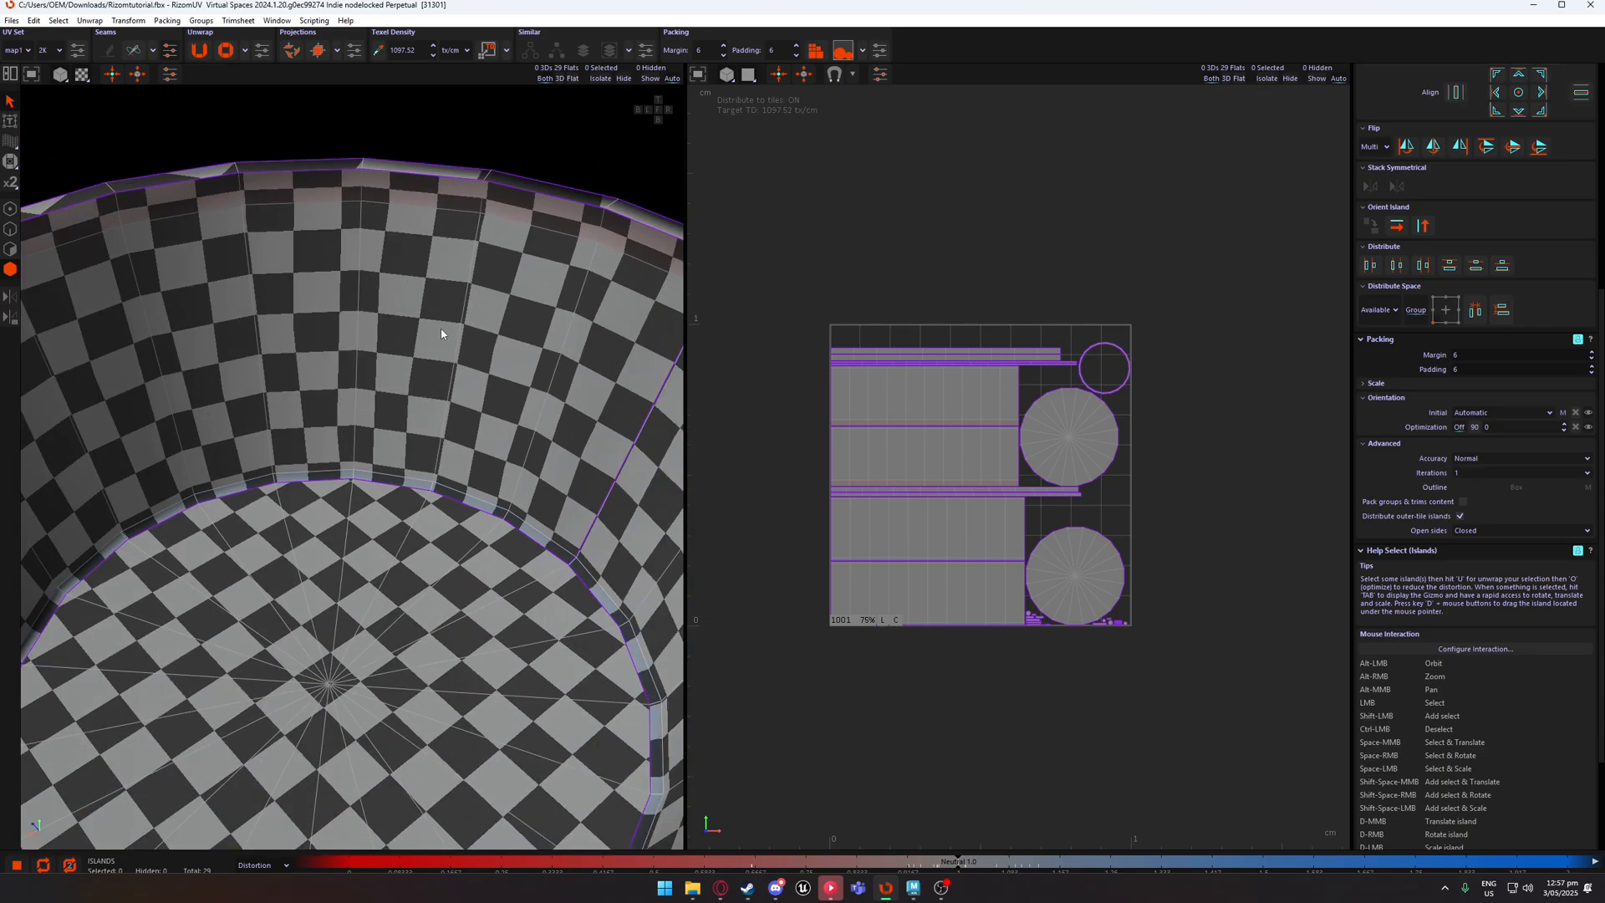
{"action": "scroll", "coordinate": [457, 351], "scroll_direction": "down", "scroll_amount": 5}
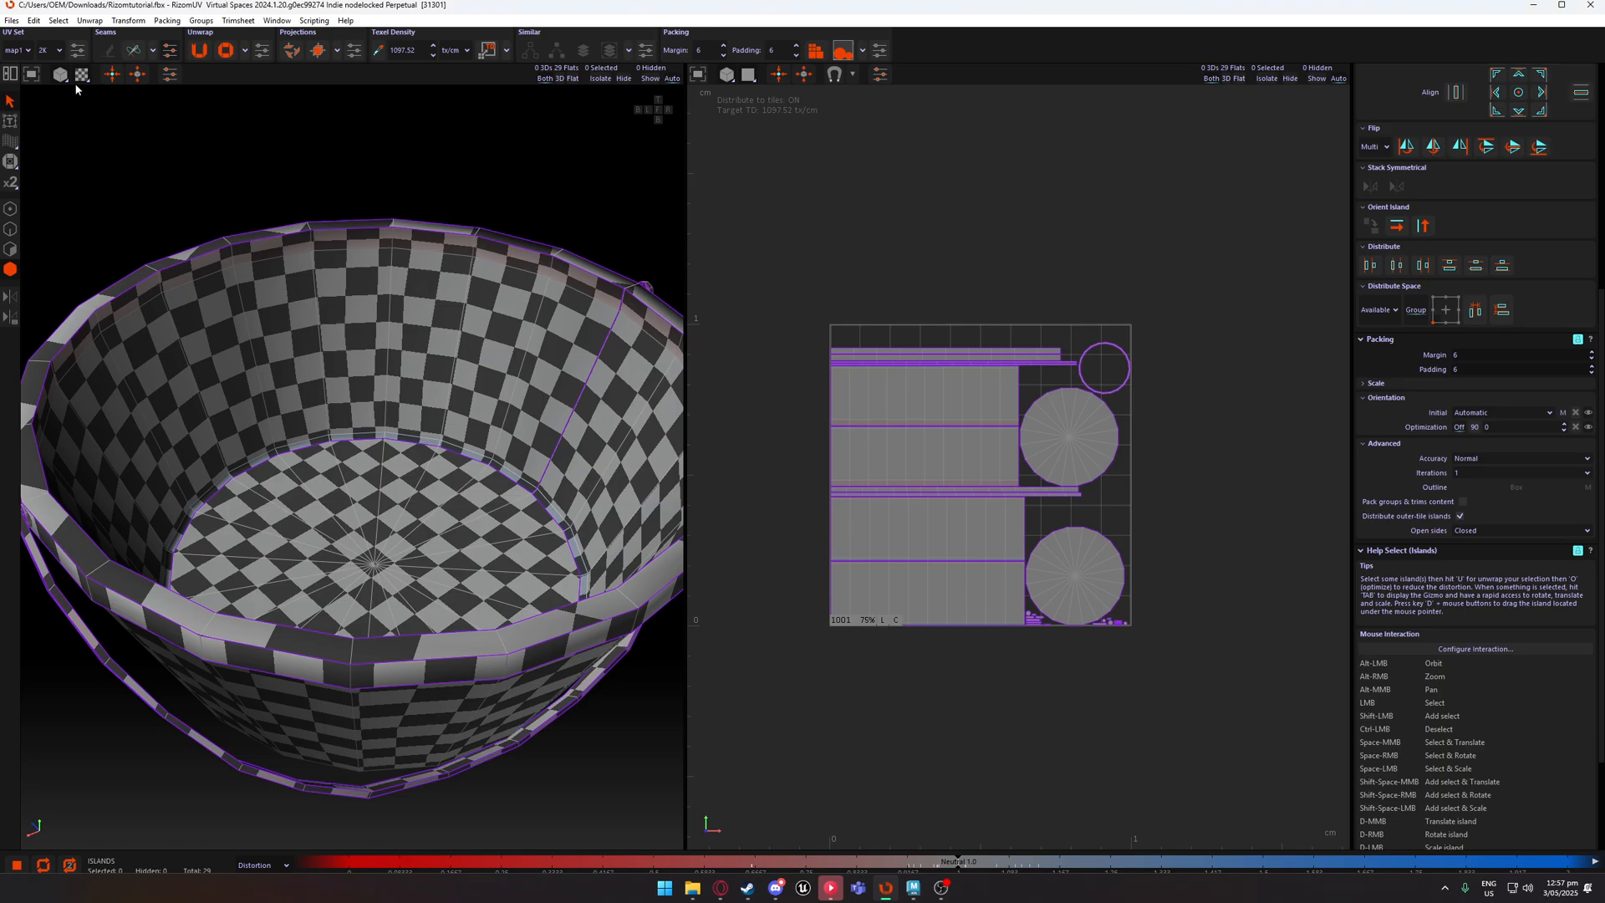
Switch the bucket's display texture to the numbered Grid and examine it across the inner wall's seam and half islands.
{"action": "left_click", "coordinate": [82, 75]}
{"action": "left_click", "coordinate": [109, 134]}
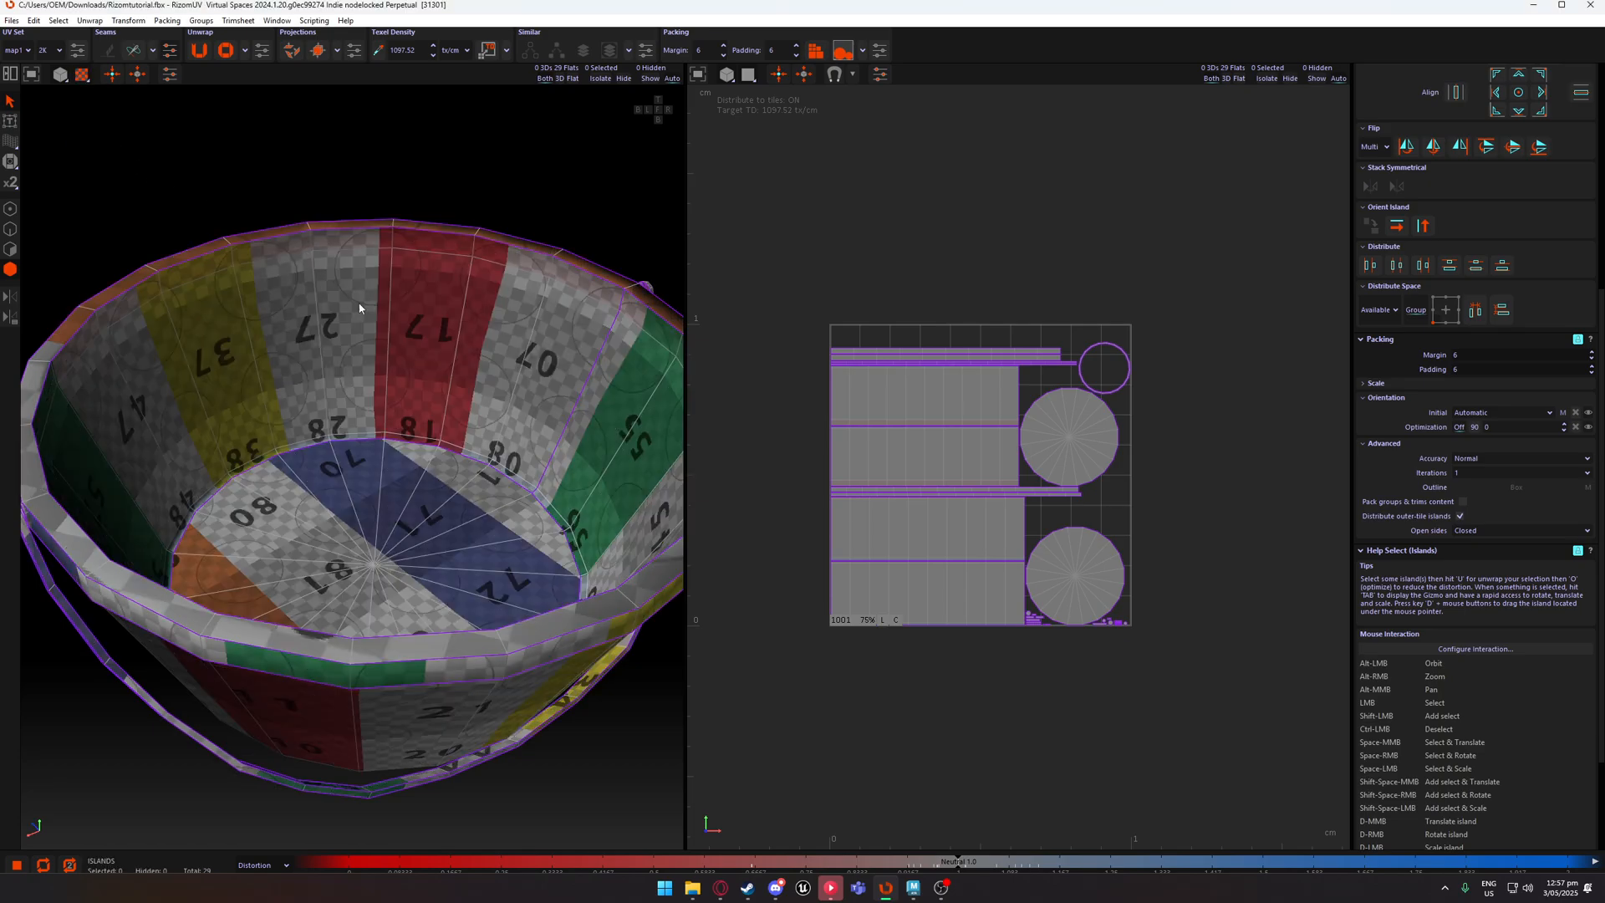
{"action": "left_click_drag", "start_coordinate": [163, 186], "coordinate": [488, 360], "text": "alt"}
{"action": "scroll", "coordinate": [480, 369], "scroll_direction": "up", "scroll_amount": 3}
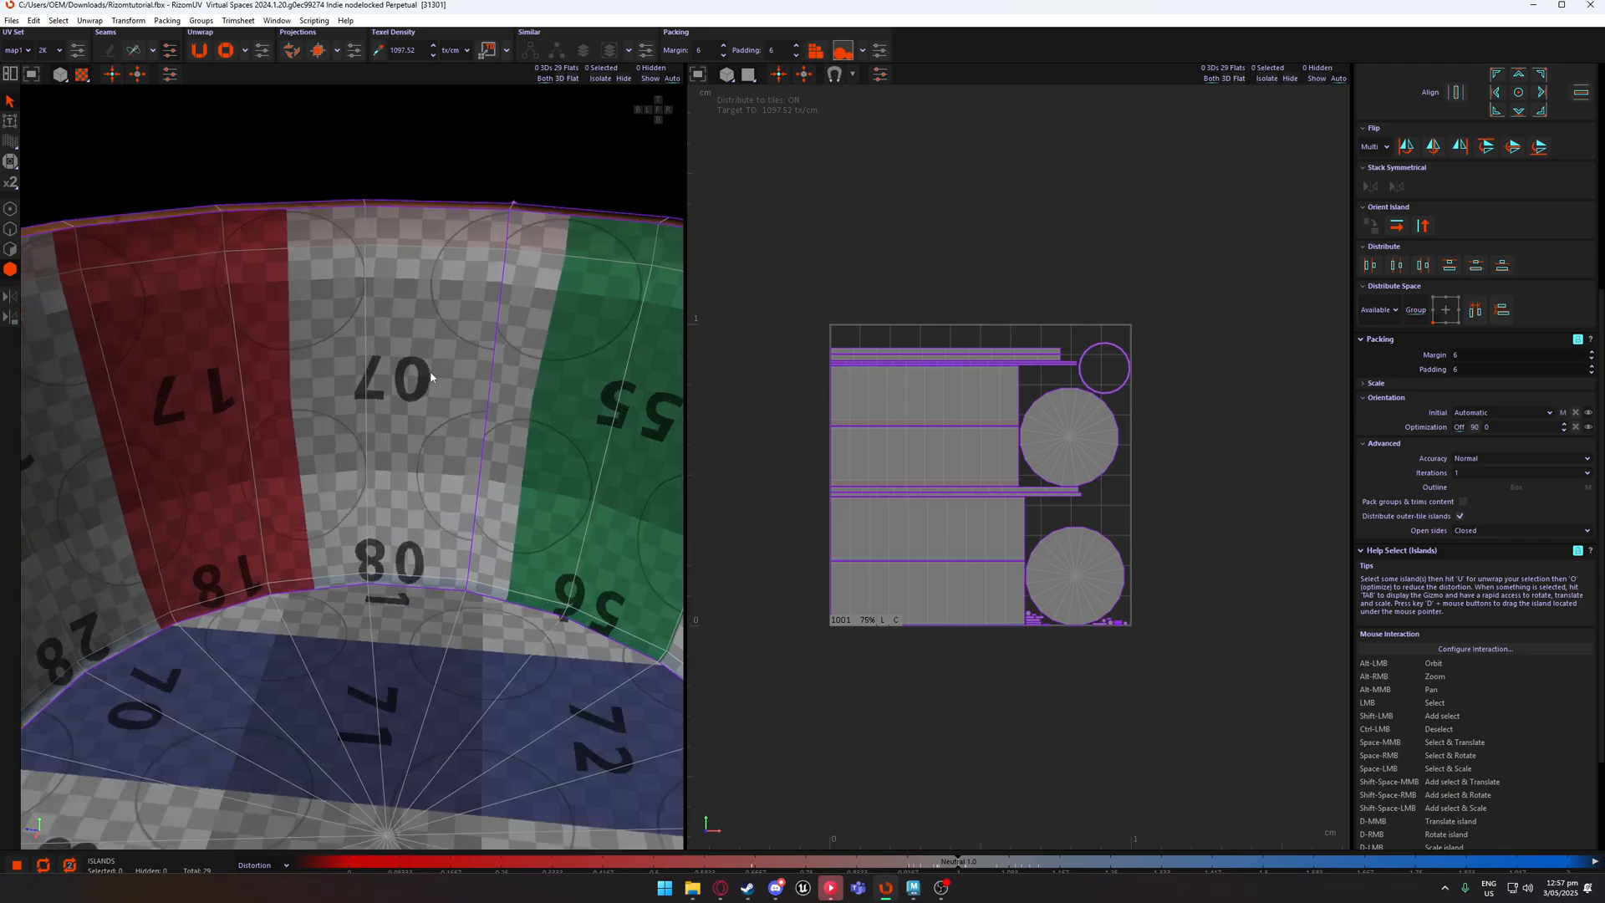
{"action": "scroll", "coordinate": [425, 376], "scroll_direction": "down", "scroll_amount": 2}
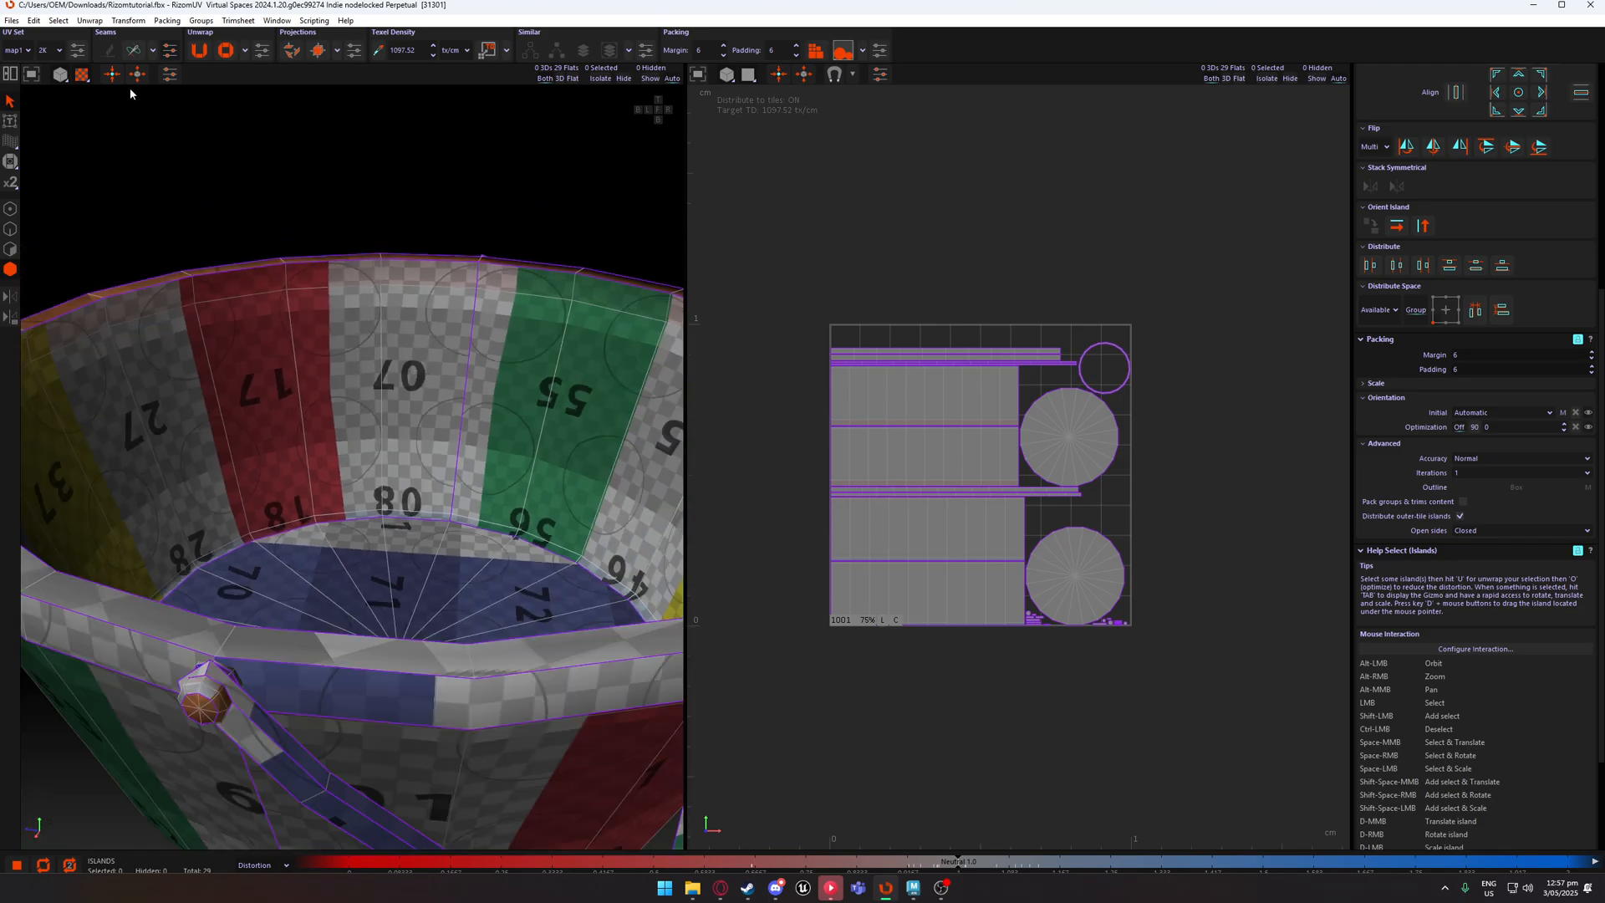
{"action": "left_click_drag", "start_coordinate": [519, 368], "coordinate": [463, 363], "text": "alt"}
{"action": "left_click", "coordinate": [464, 363]}
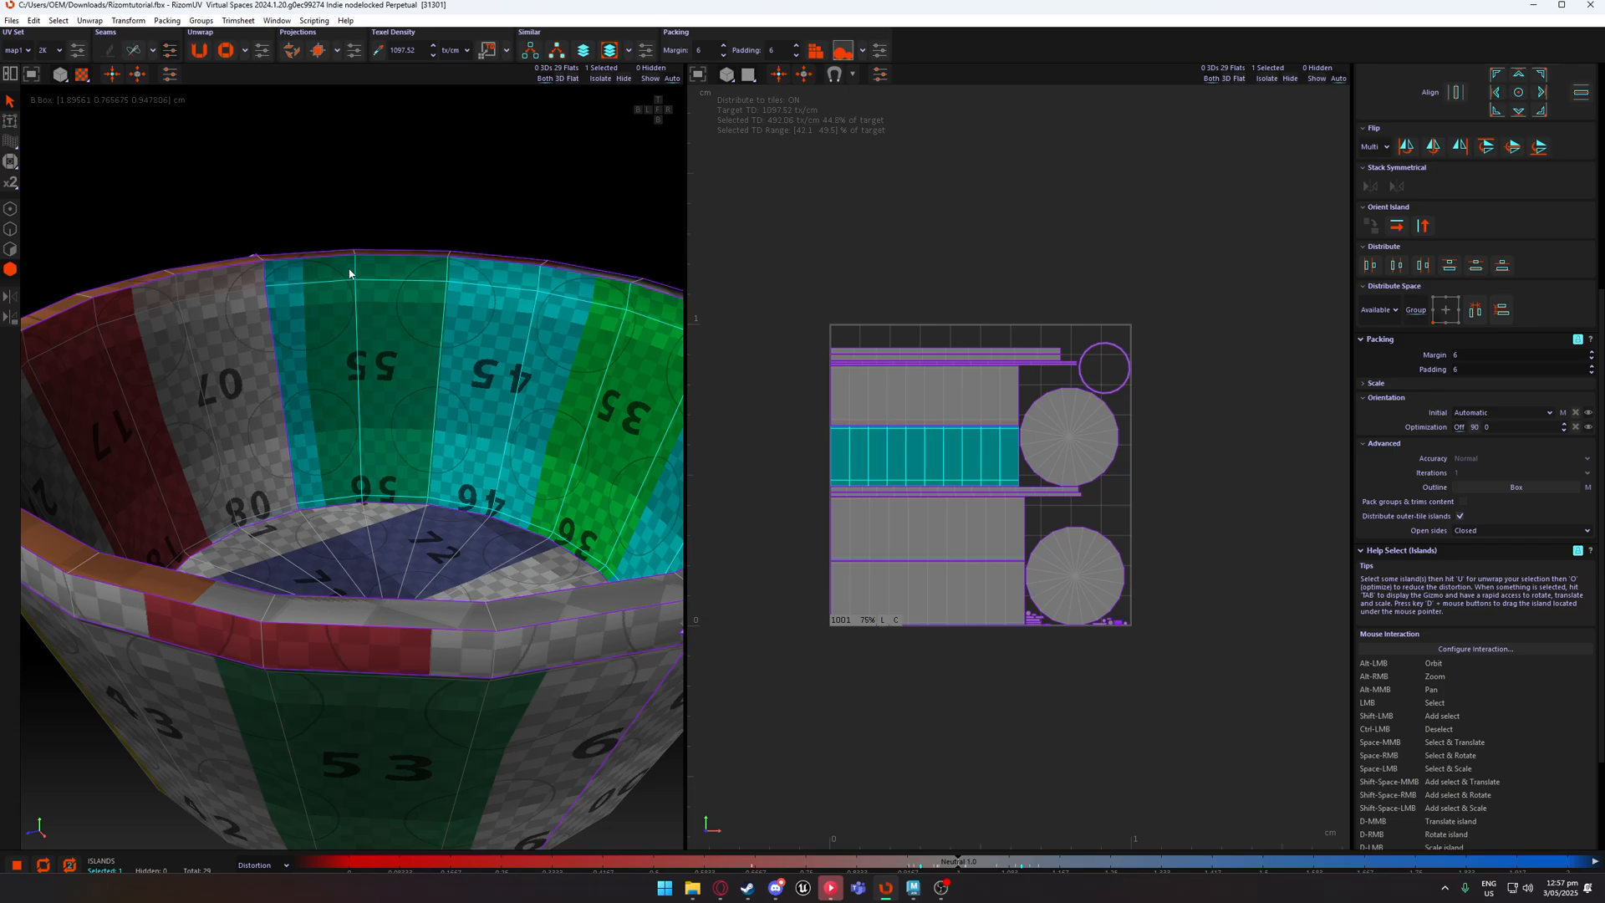
{"action": "left_click", "coordinate": [81, 73]}
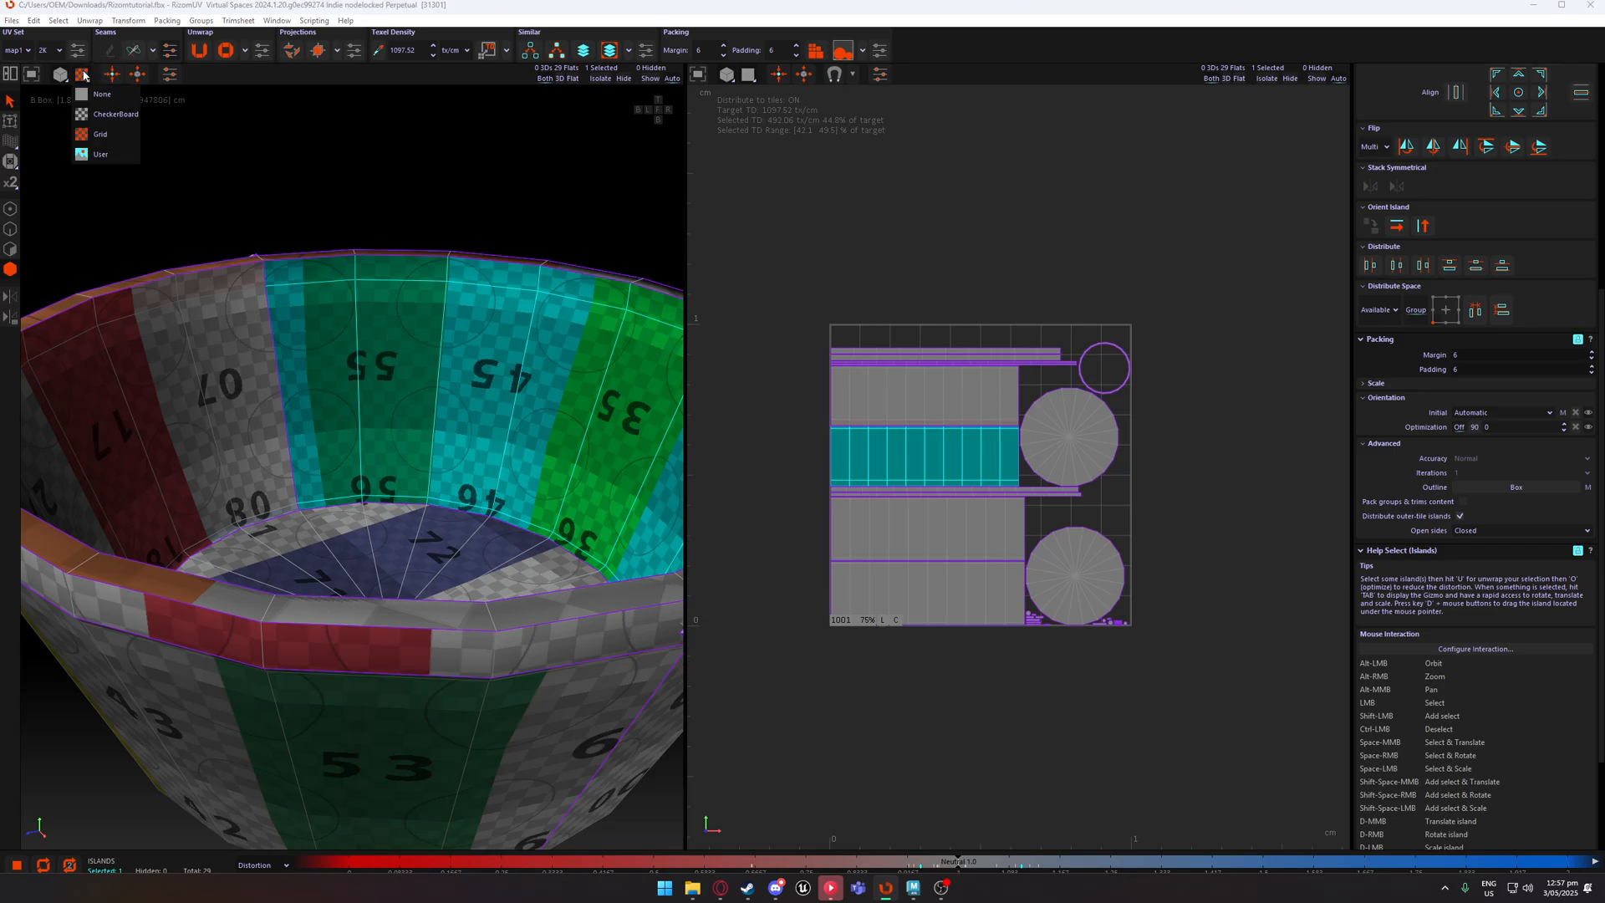
{"action": "left_click", "coordinate": [101, 154]}
{"action": "left_click", "coordinate": [808, 93]}
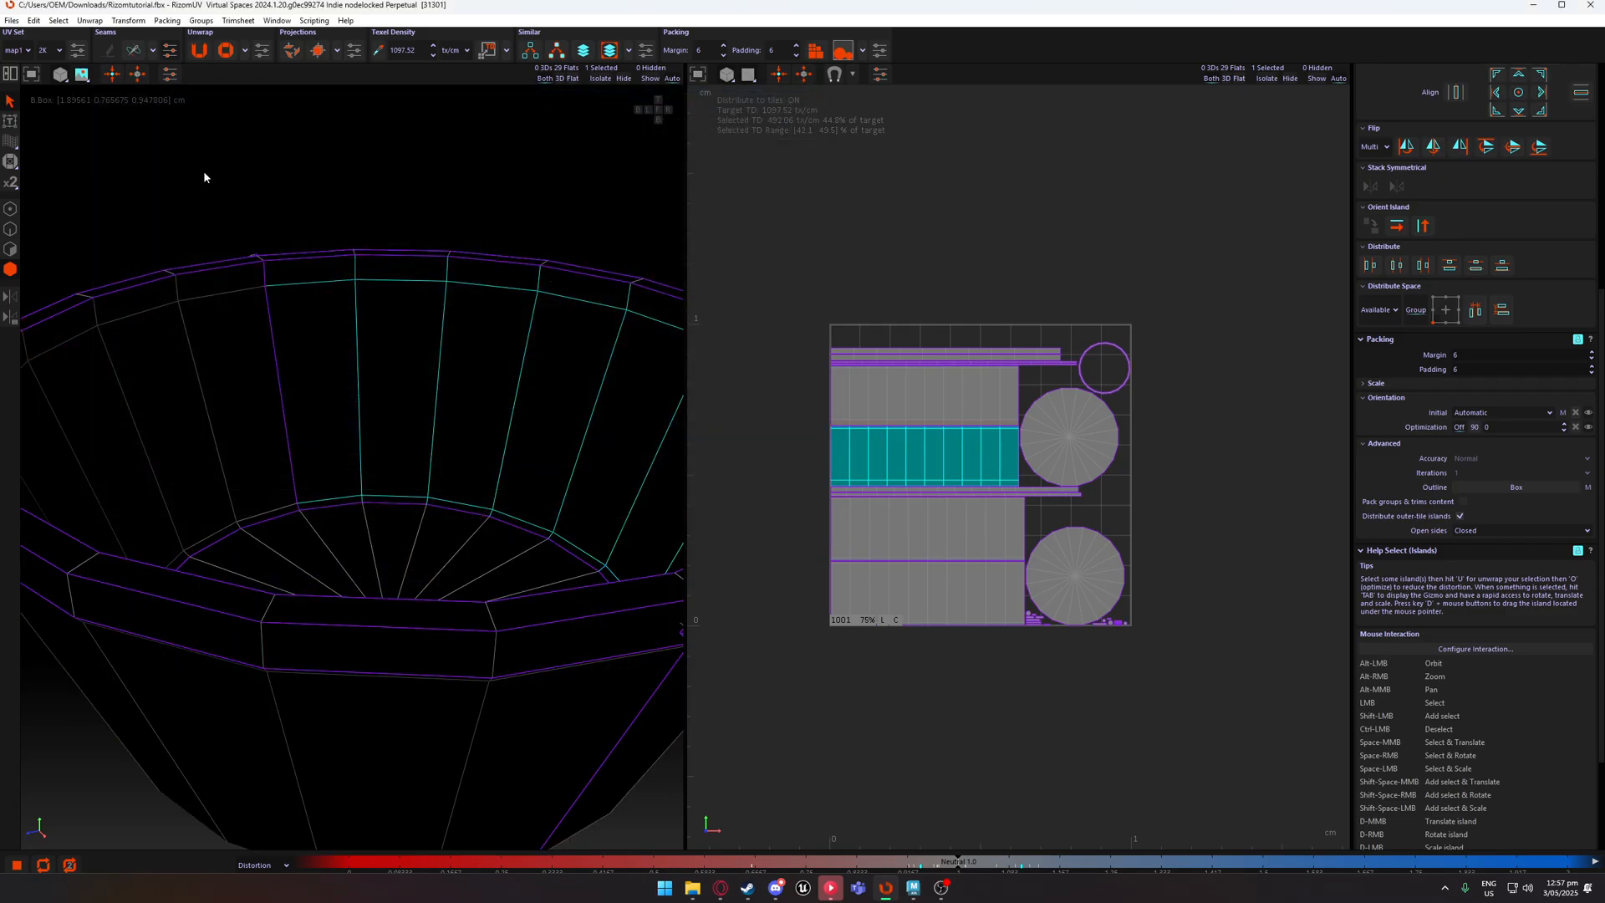
Restore the checkerboard texture, clear the selection and examine the bucket's interior and rim from above.
{"action": "left_click", "coordinate": [81, 73]}
{"action": "left_click", "coordinate": [126, 114]}
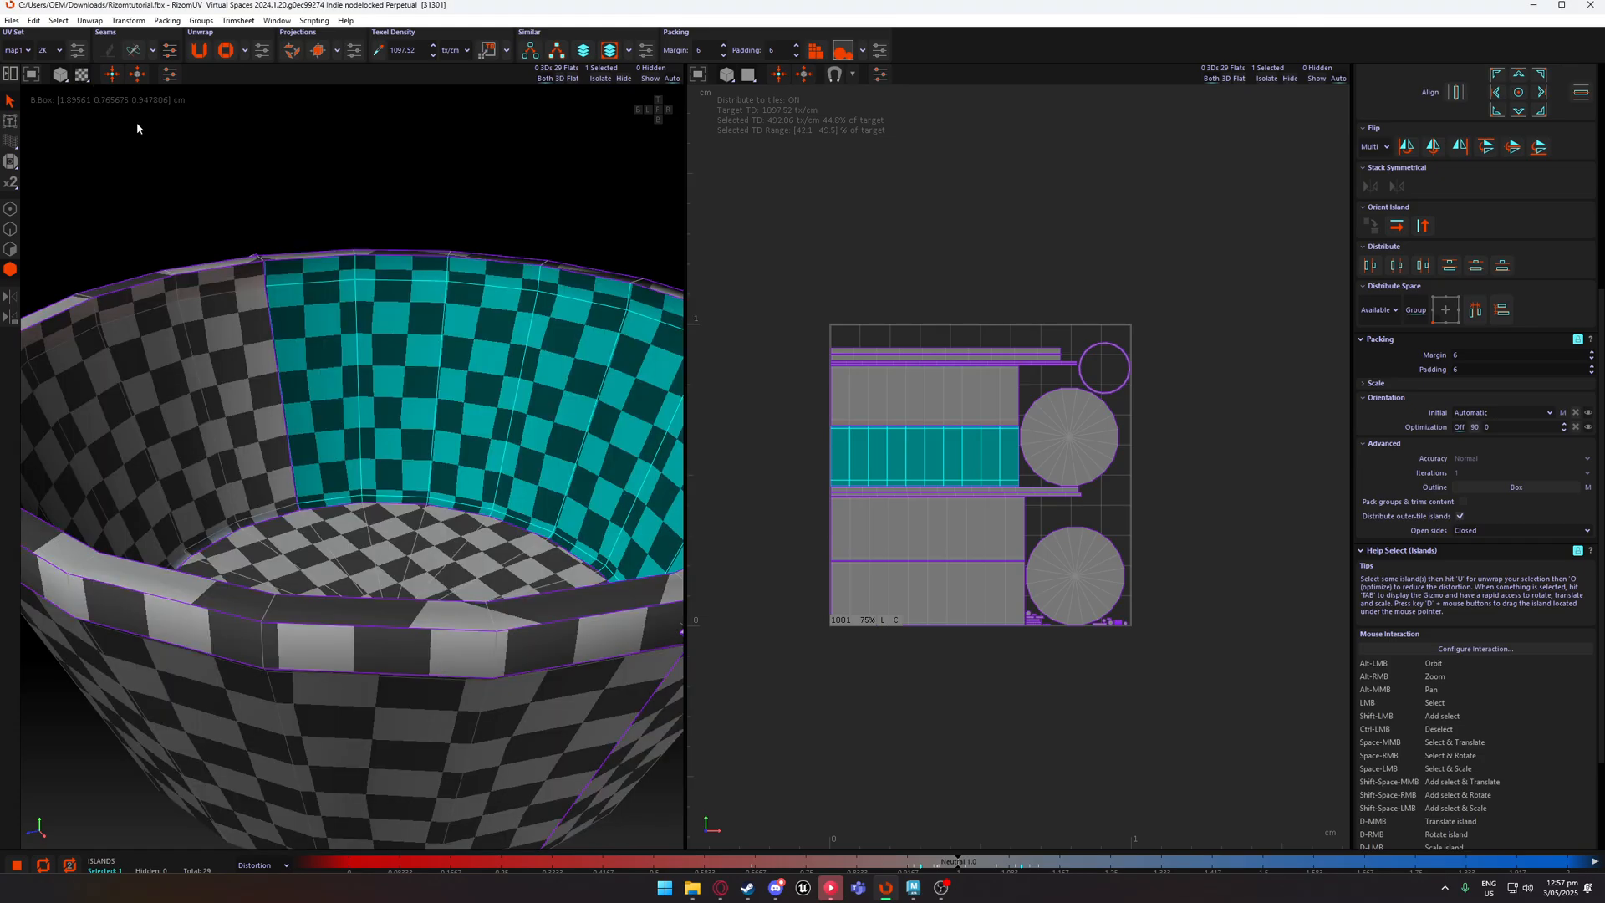
{"action": "left_click", "coordinate": [374, 187]}
{"action": "left_click_drag", "start_coordinate": [374, 188], "coordinate": [499, 317], "text": "alt"}
{"action": "right_click_drag", "start_coordinate": [498, 317], "coordinate": [478, 343], "text": "alt"}
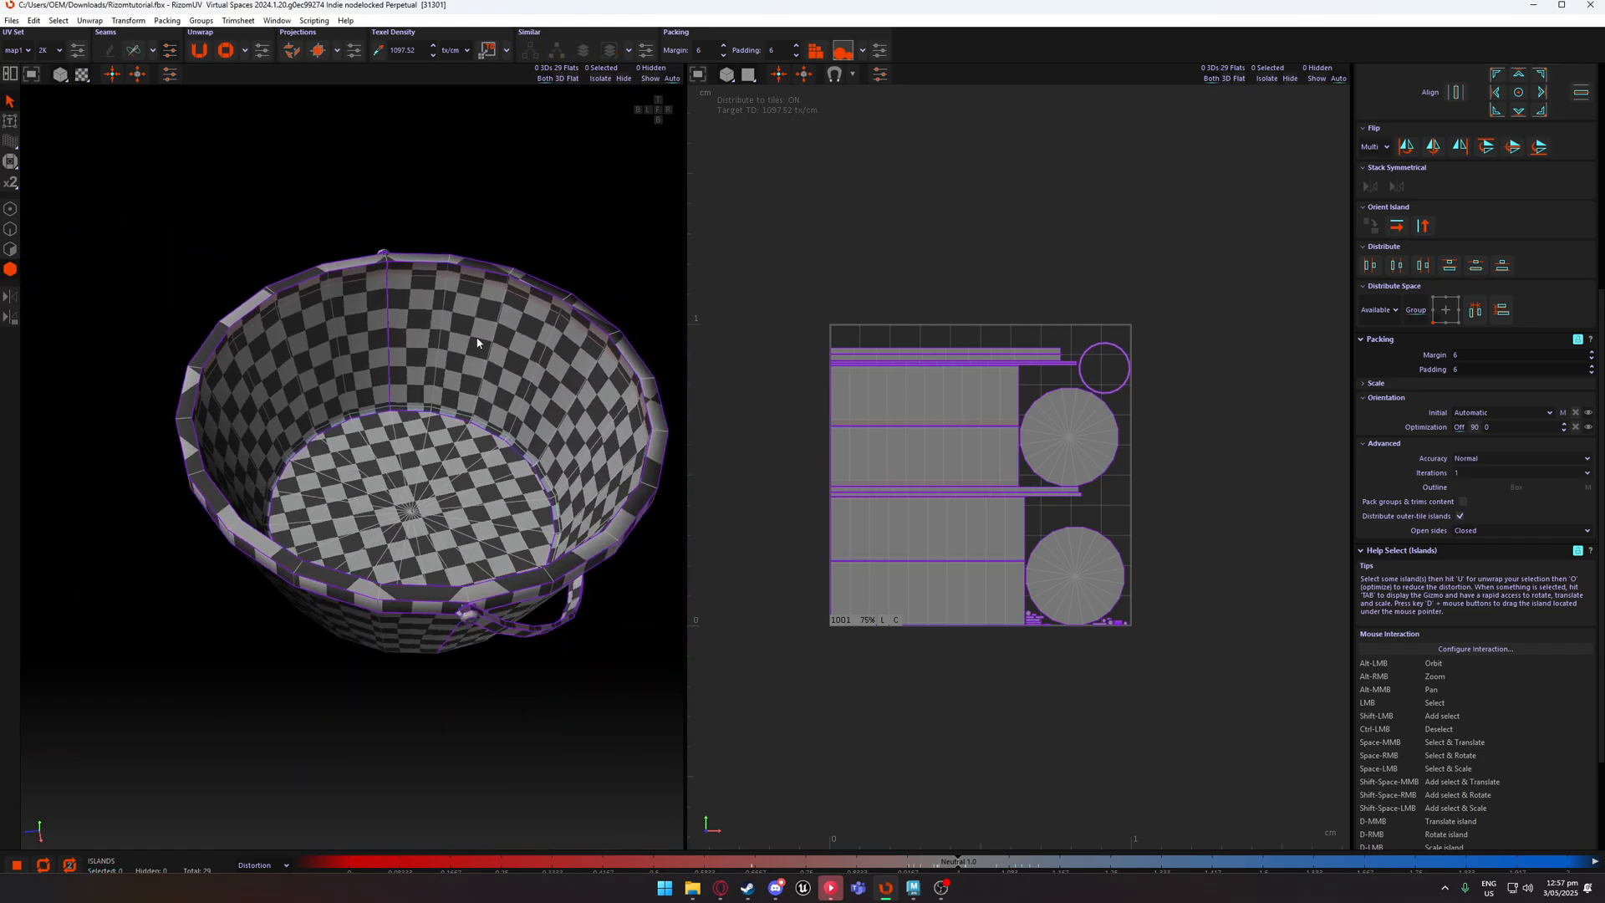
{"action": "mouse_move", "coordinate": [478, 342]}
{"action": "left_mouse_down", "text": "alt"}
{"action": "mouse_move", "coordinate": [469, 268]}
{"action": "mouse_move", "coordinate": [477, 354]}
{"action": "mouse_move", "coordinate": [423, 427]}
{"action": "mouse_move", "coordinate": [453, 361]}
{"action": "left_mouse_up", "text": "alt"}
{"action": "left_click", "coordinate": [82, 74]}
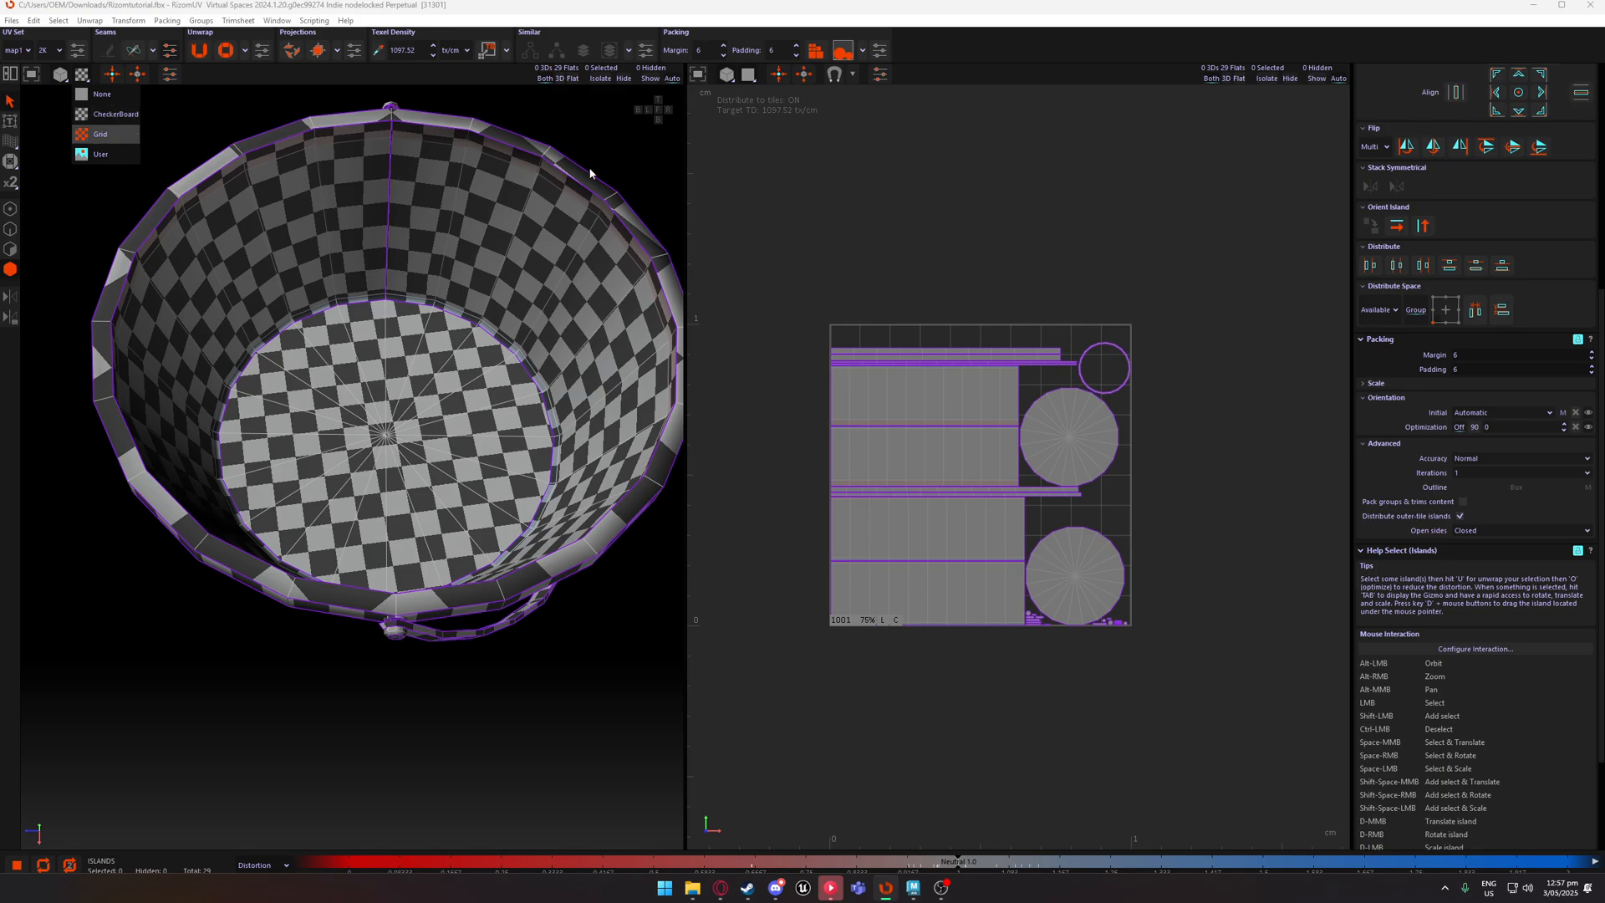
{"action": "left_click_drag", "start_coordinate": [590, 173], "coordinate": [693, 224], "text": "alt"}
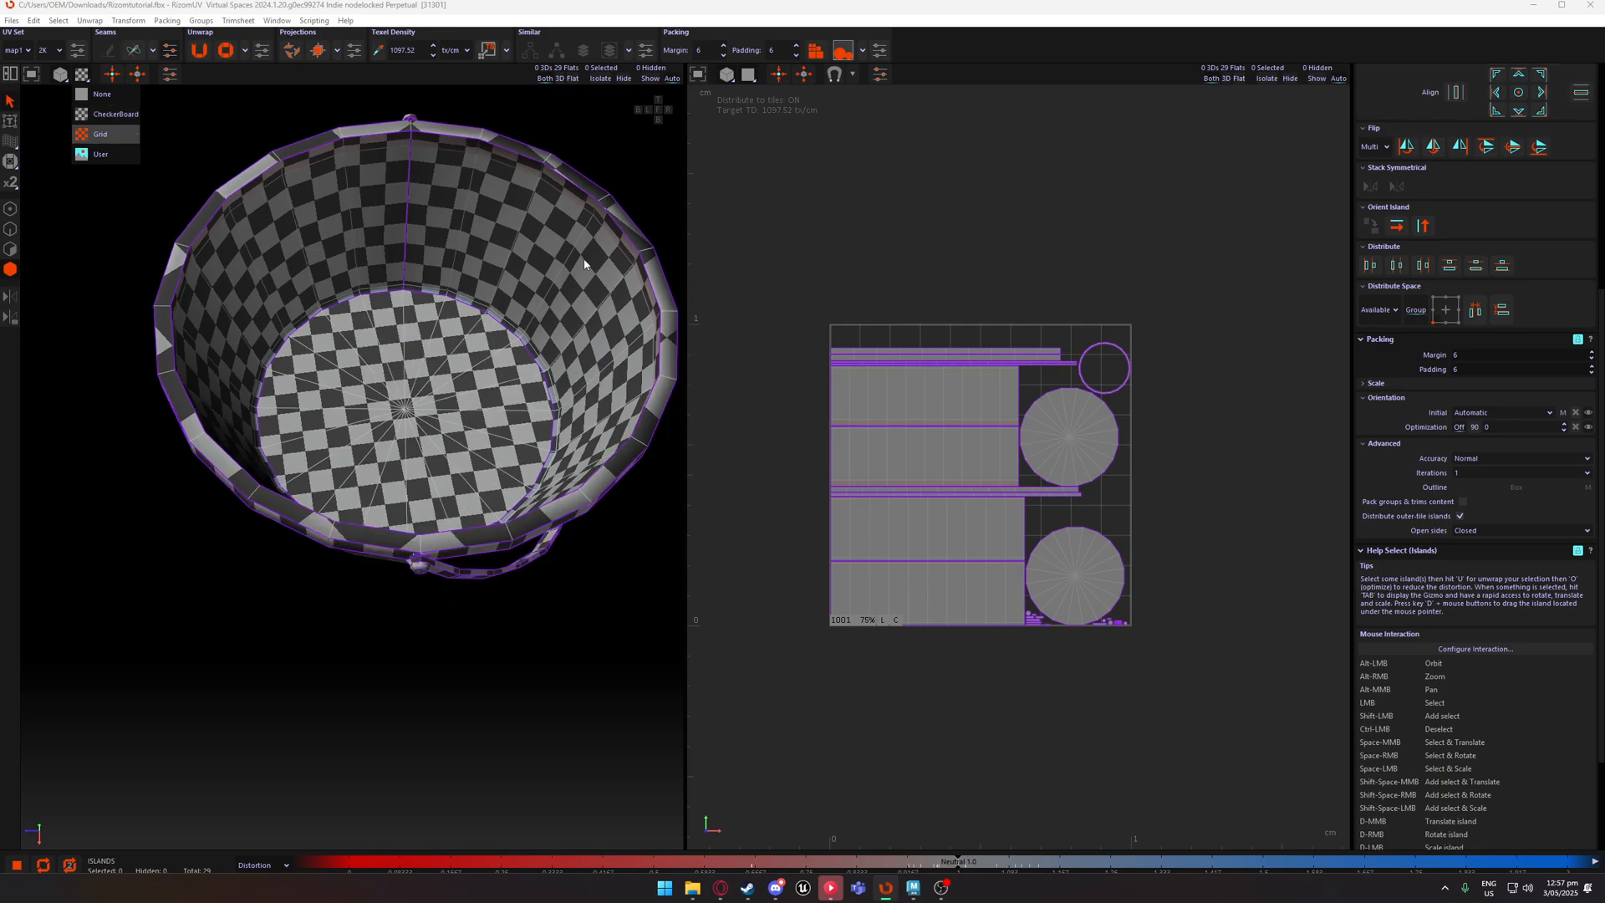
{"action": "middle_click_drag", "start_coordinate": [585, 168], "coordinate": [545, 370], "text": "alt"}
{"action": "left_click_drag", "start_coordinate": [544, 371], "coordinate": [553, 456], "text": "alt"}
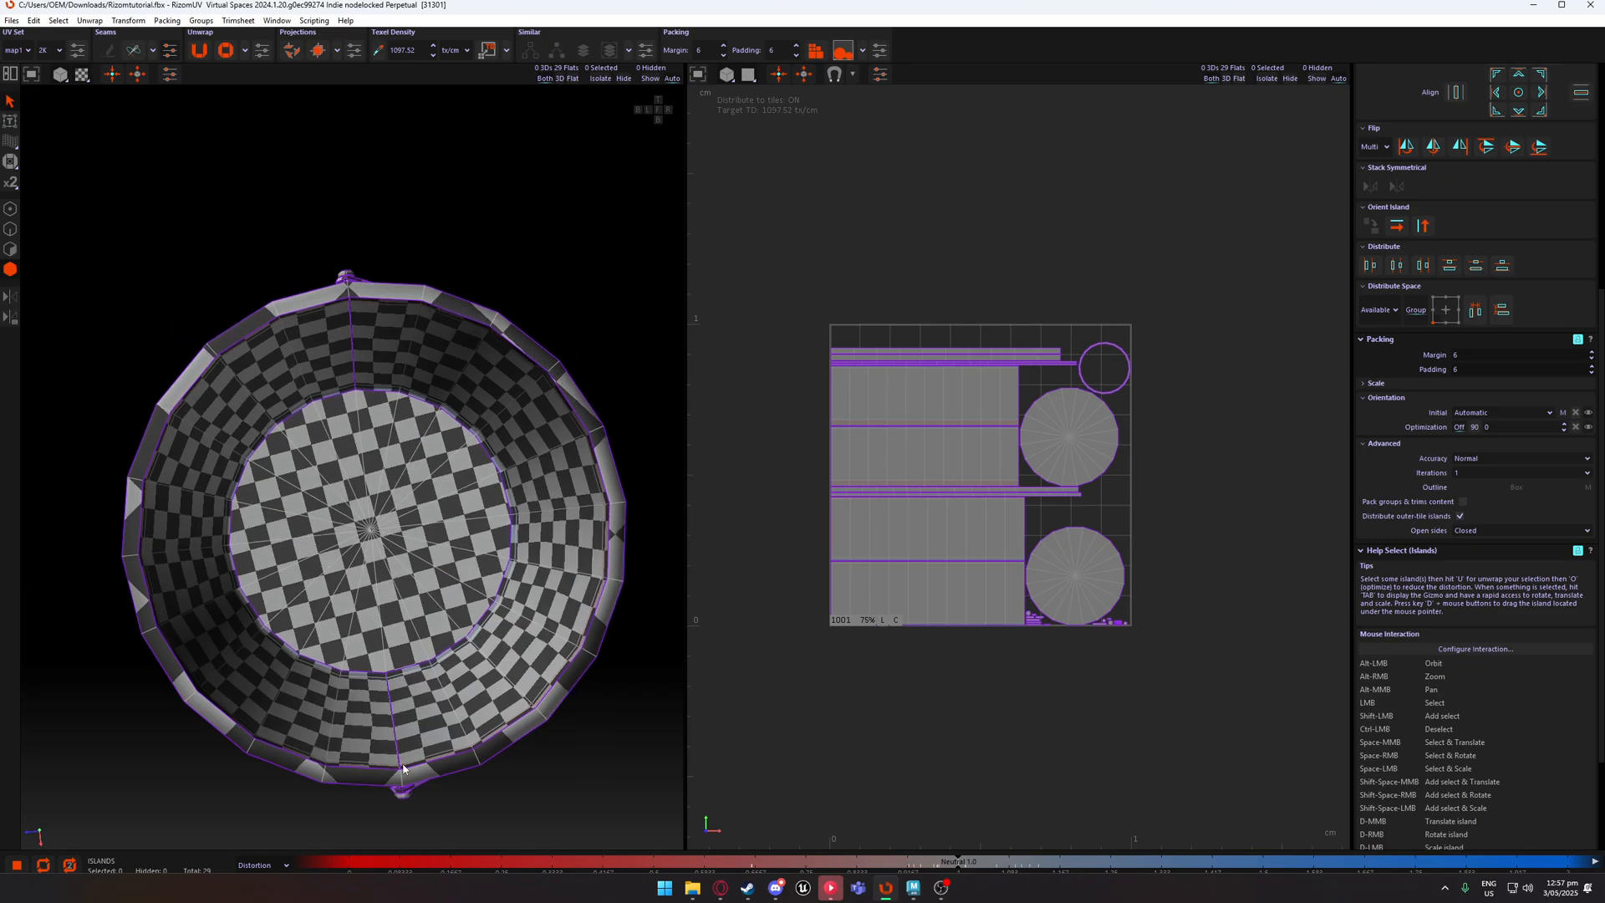
Show the UV Set settings and set the texture scaling to 4 repeats in U and V.
{"action": "scroll", "coordinate": [1442, 341], "scroll_direction": "up", "scroll_amount": 5}
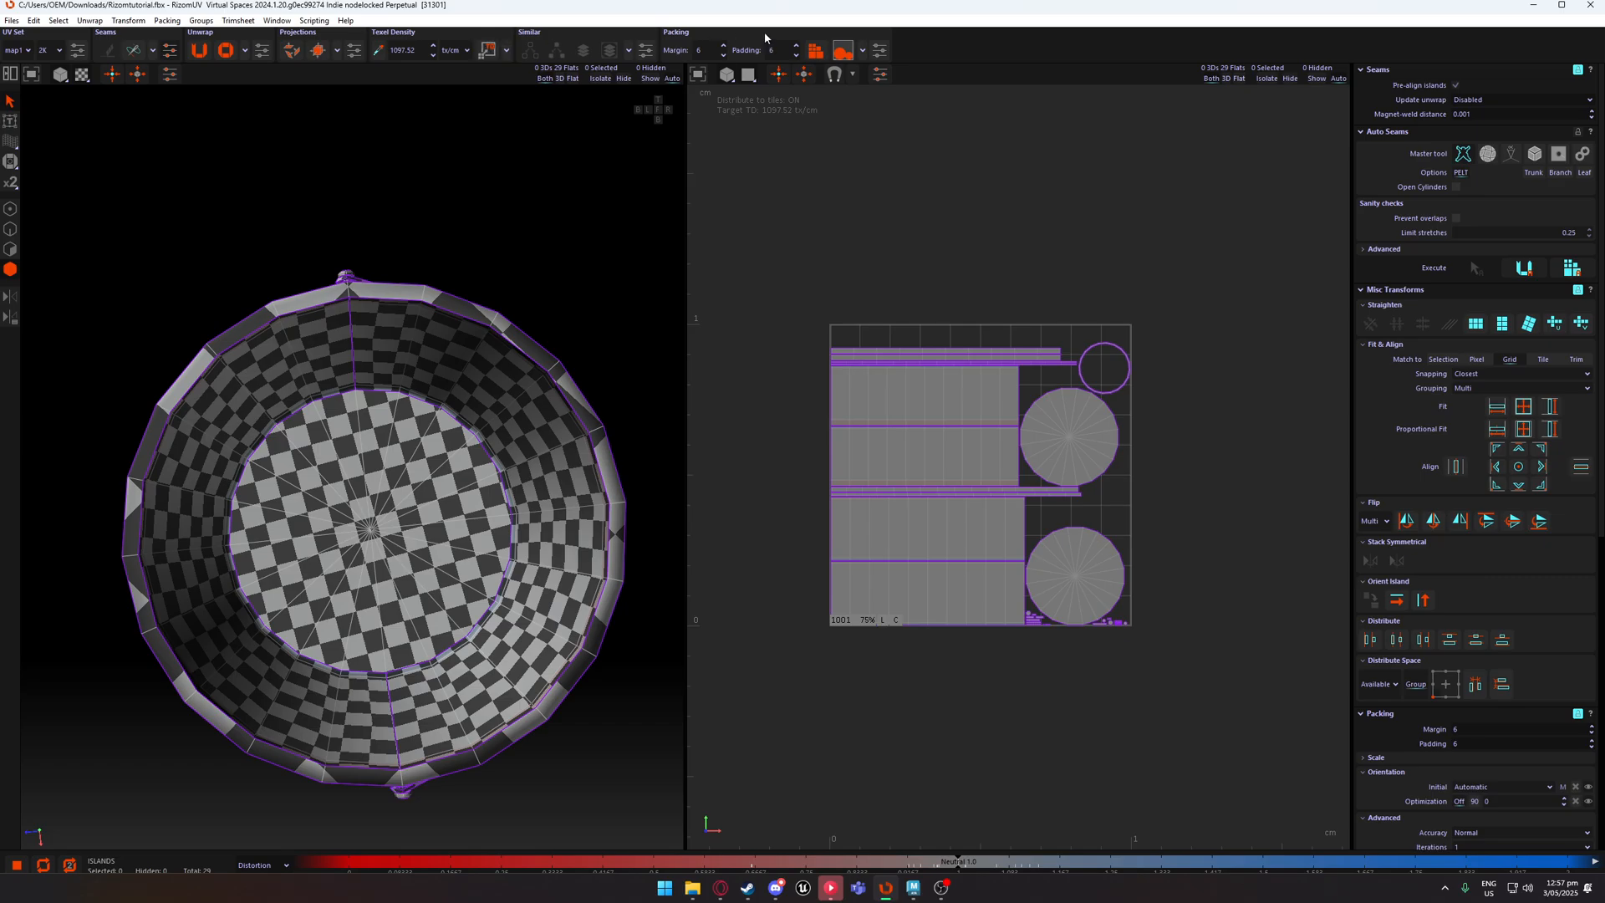
{"action": "left_click", "coordinate": [878, 52]}
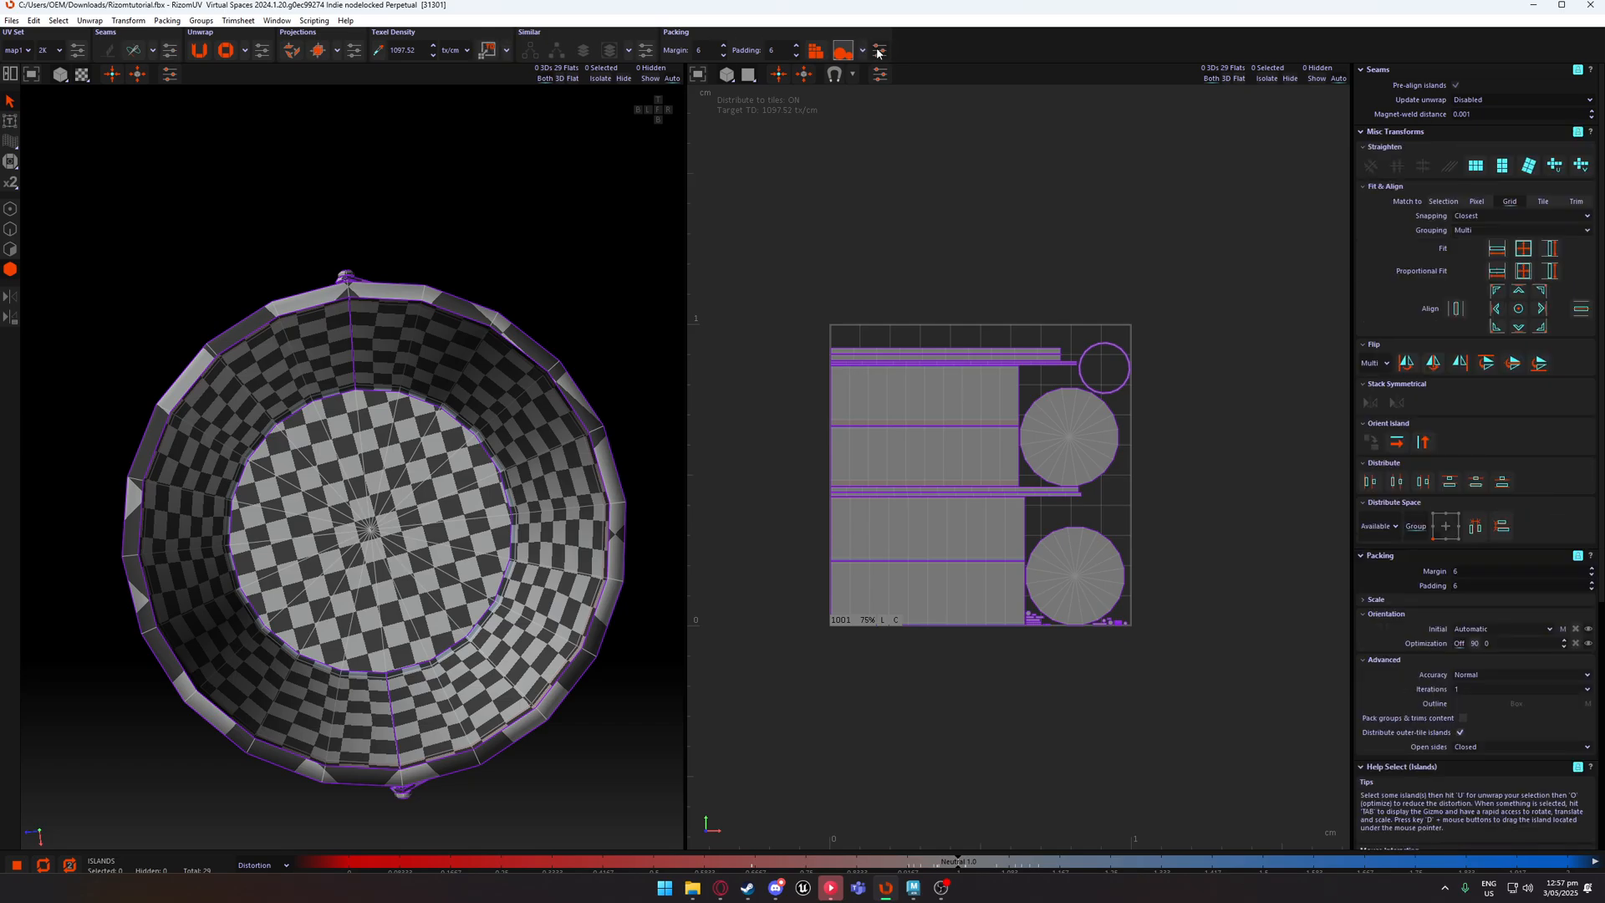
{"action": "scroll", "coordinate": [1482, 183], "scroll_direction": "down", "scroll_amount": 3}
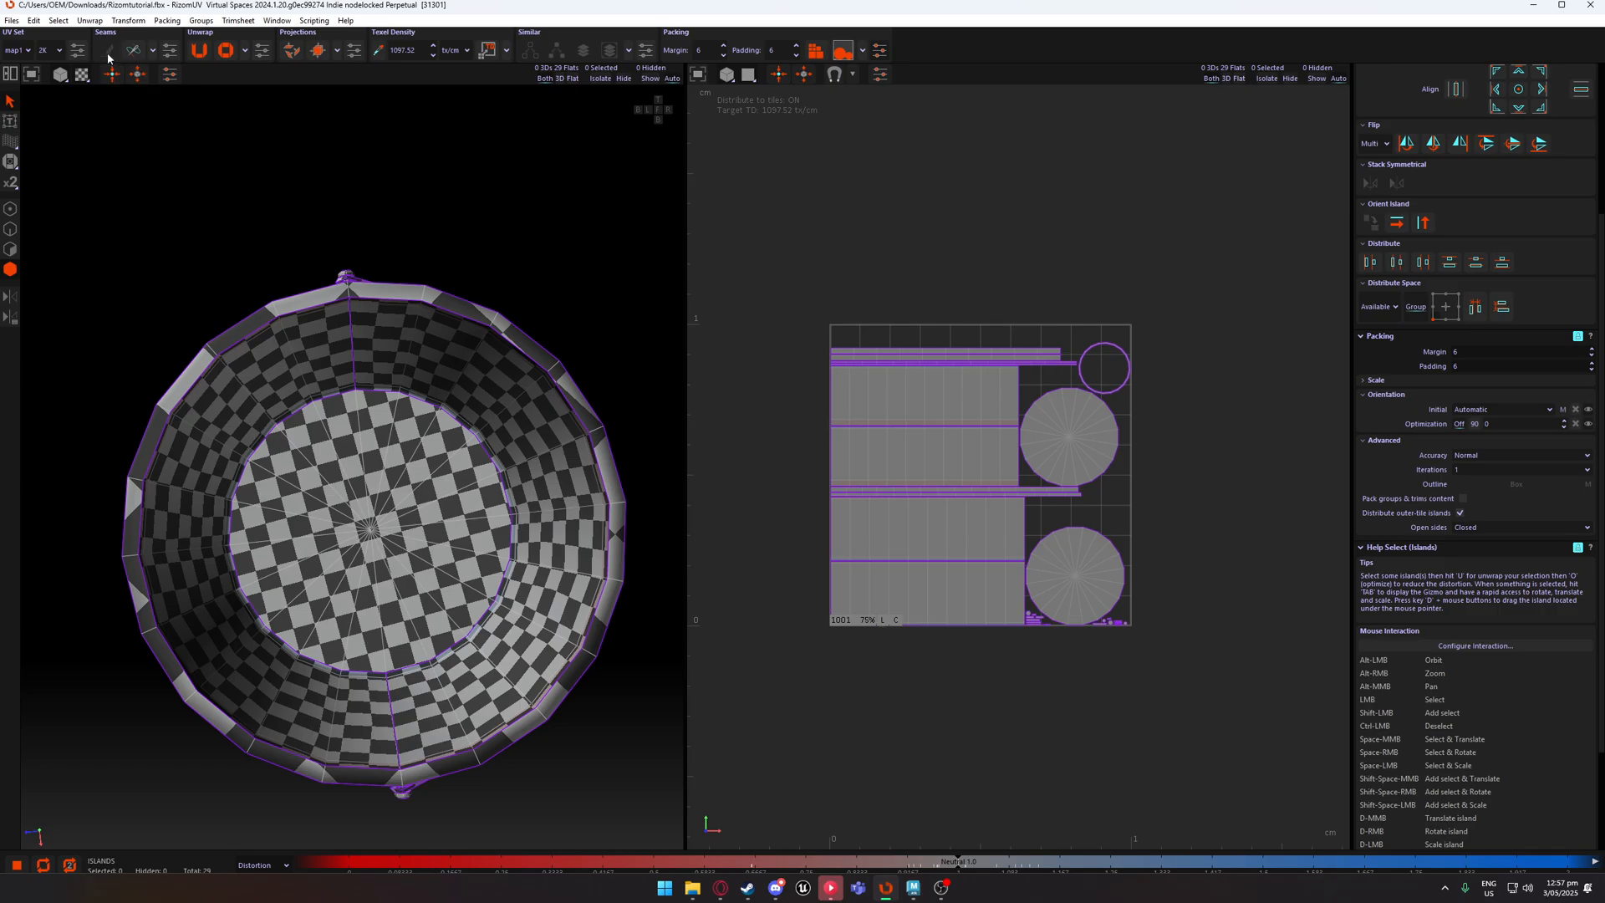
{"action": "left_click", "coordinate": [169, 50]}
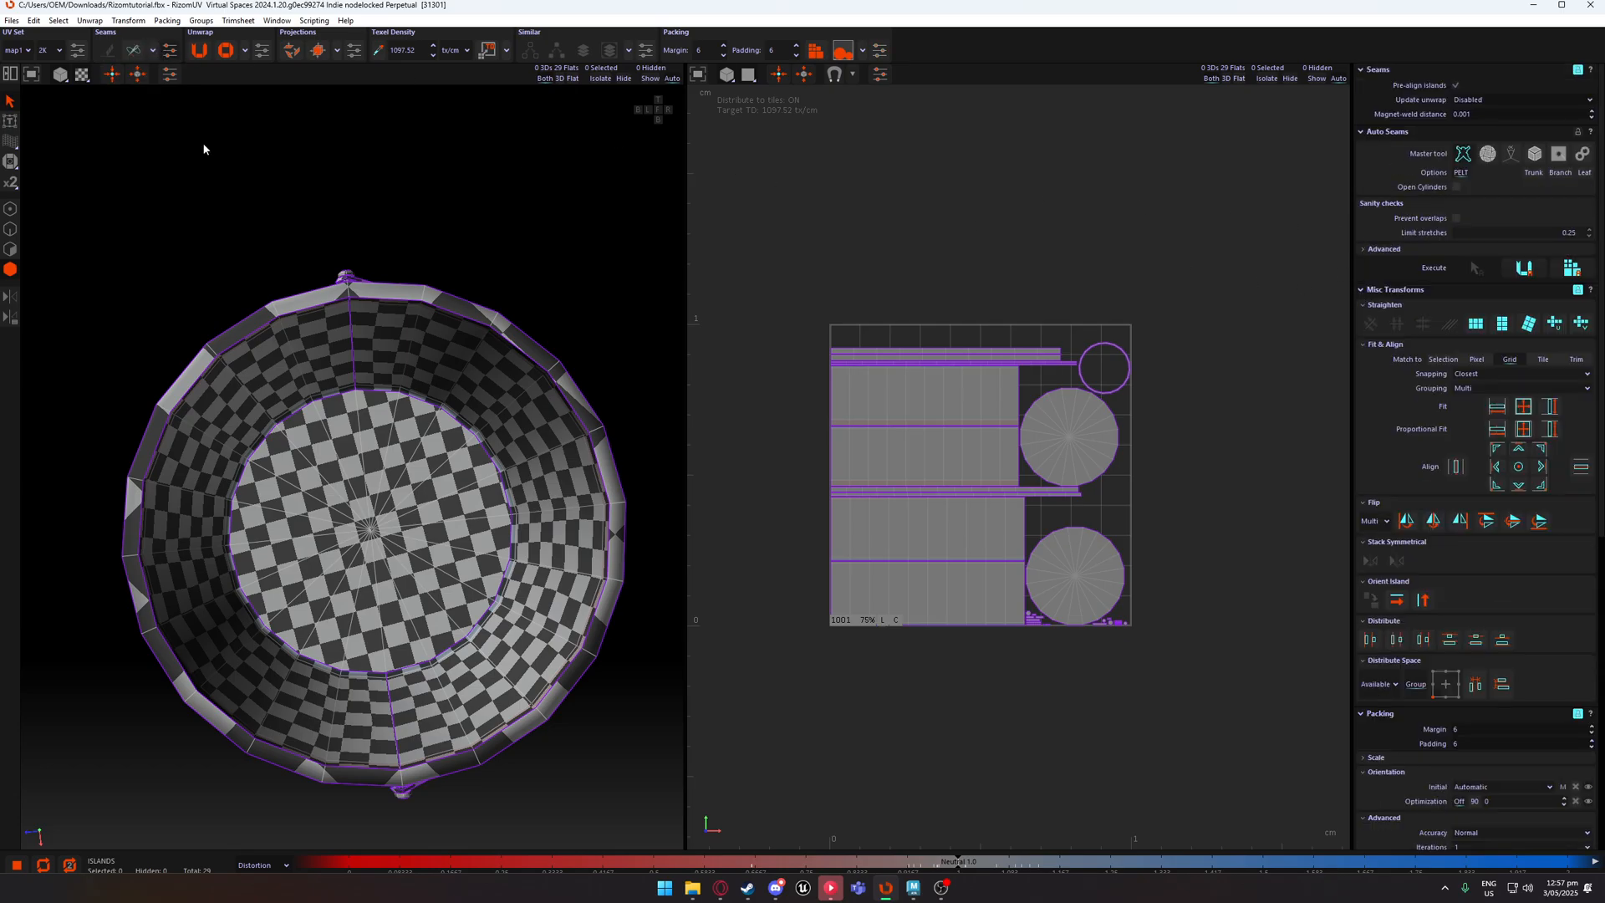
{"action": "left_click", "coordinate": [82, 51]}
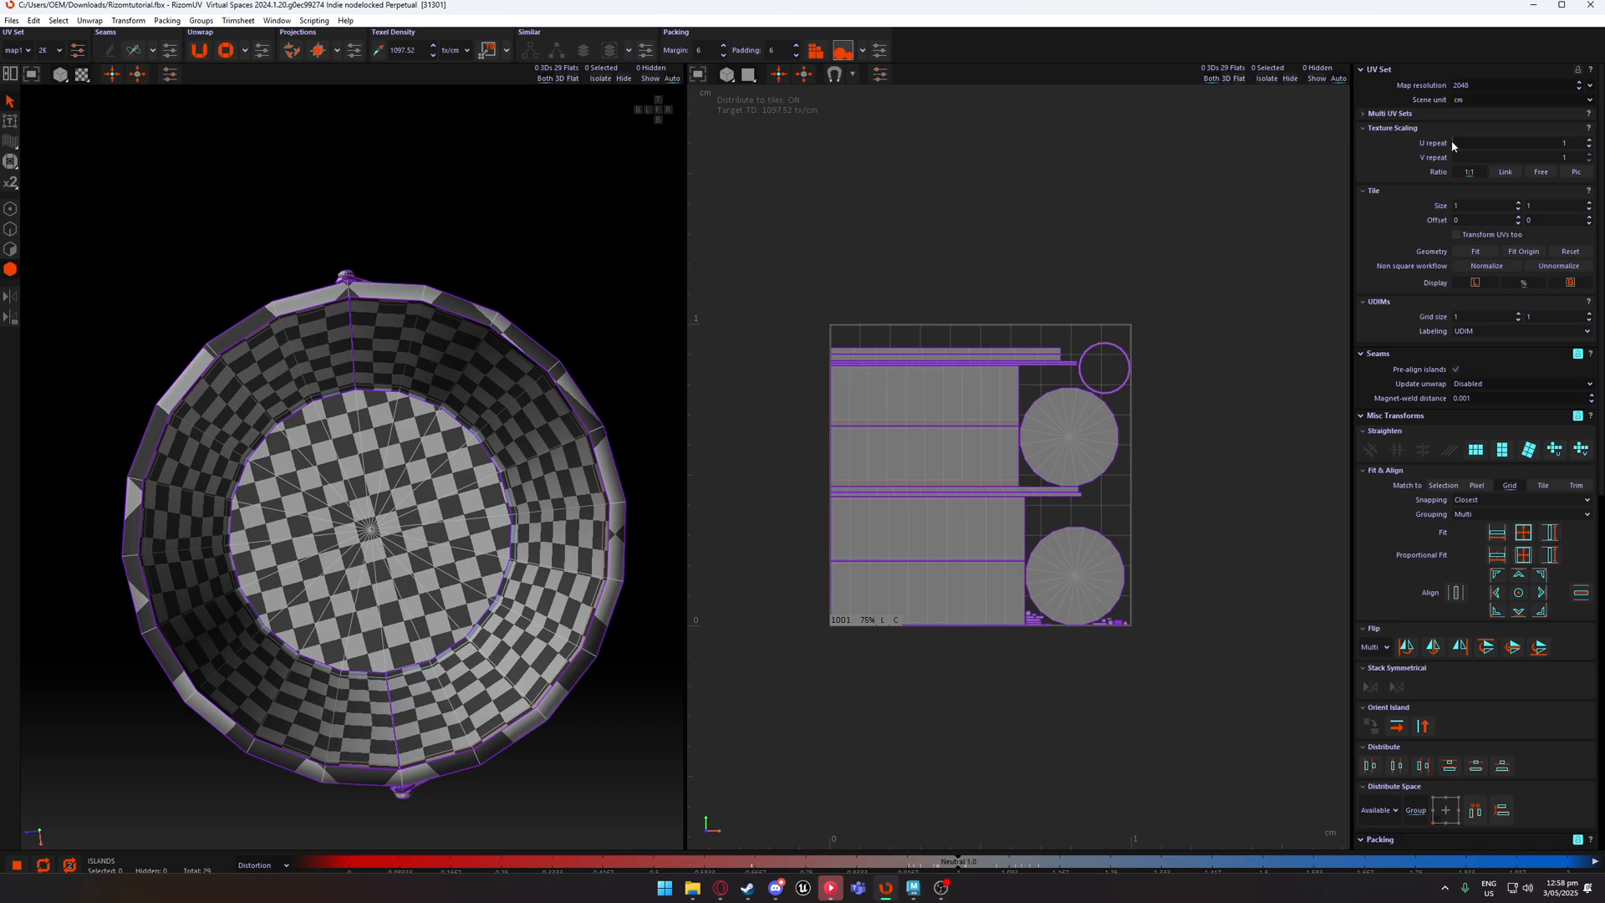
{"action": "type", "text": "4"}
{"action": "key", "text": "Return"}
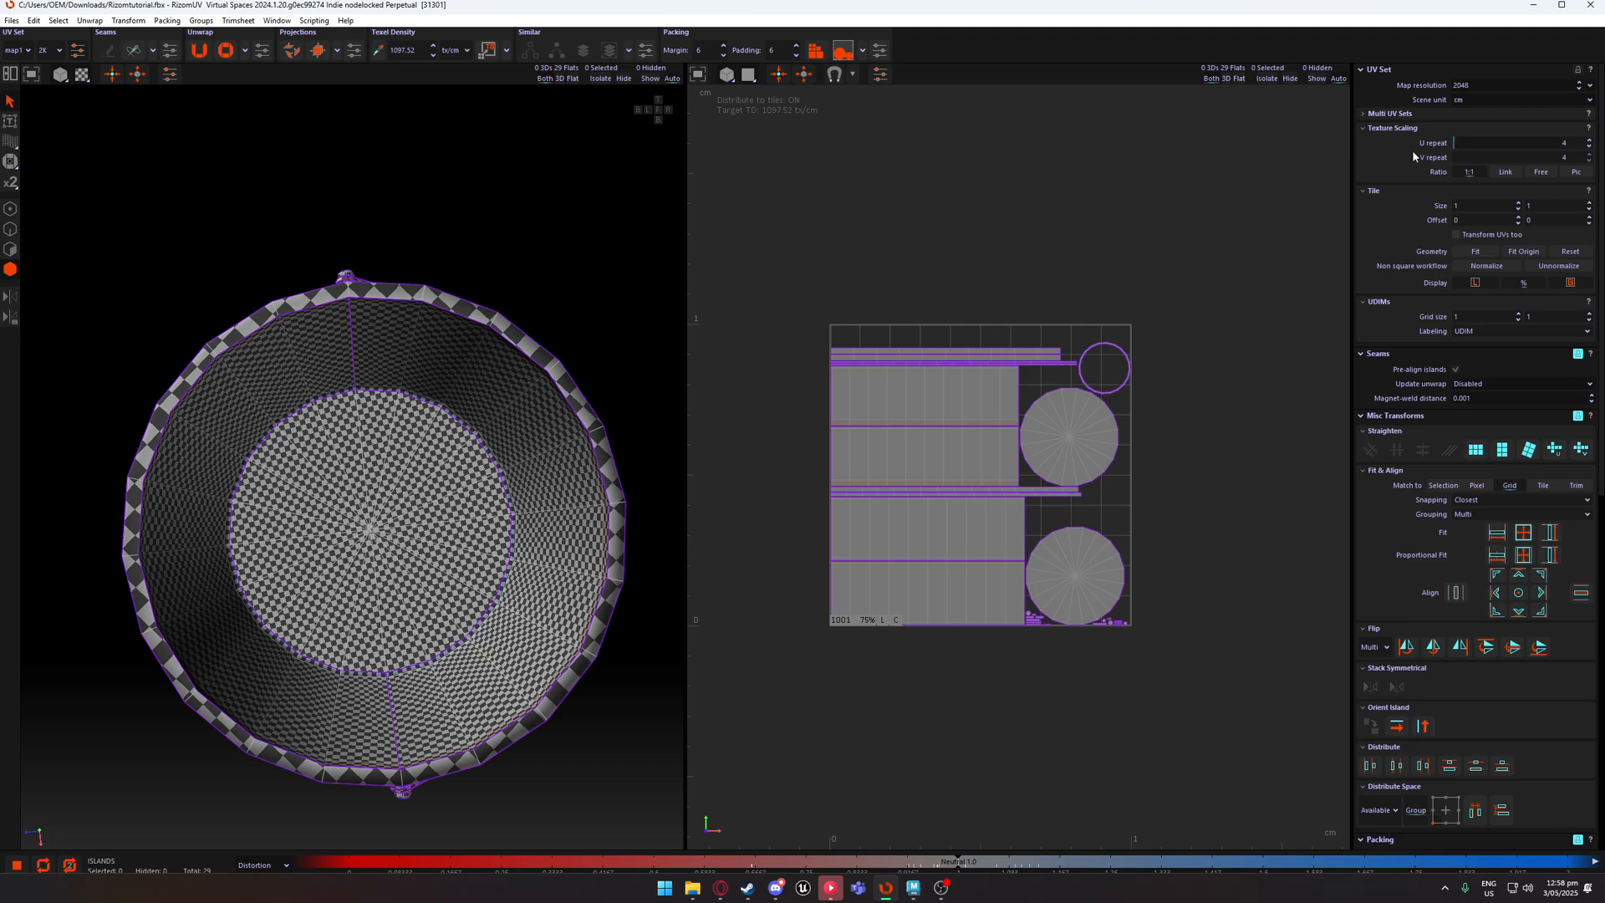
Select the rim's top face ring and compare its checker size with the neighbouring inner wall.
{"action": "middle_click_drag", "start_coordinate": [472, 485], "coordinate": [500, 376]}
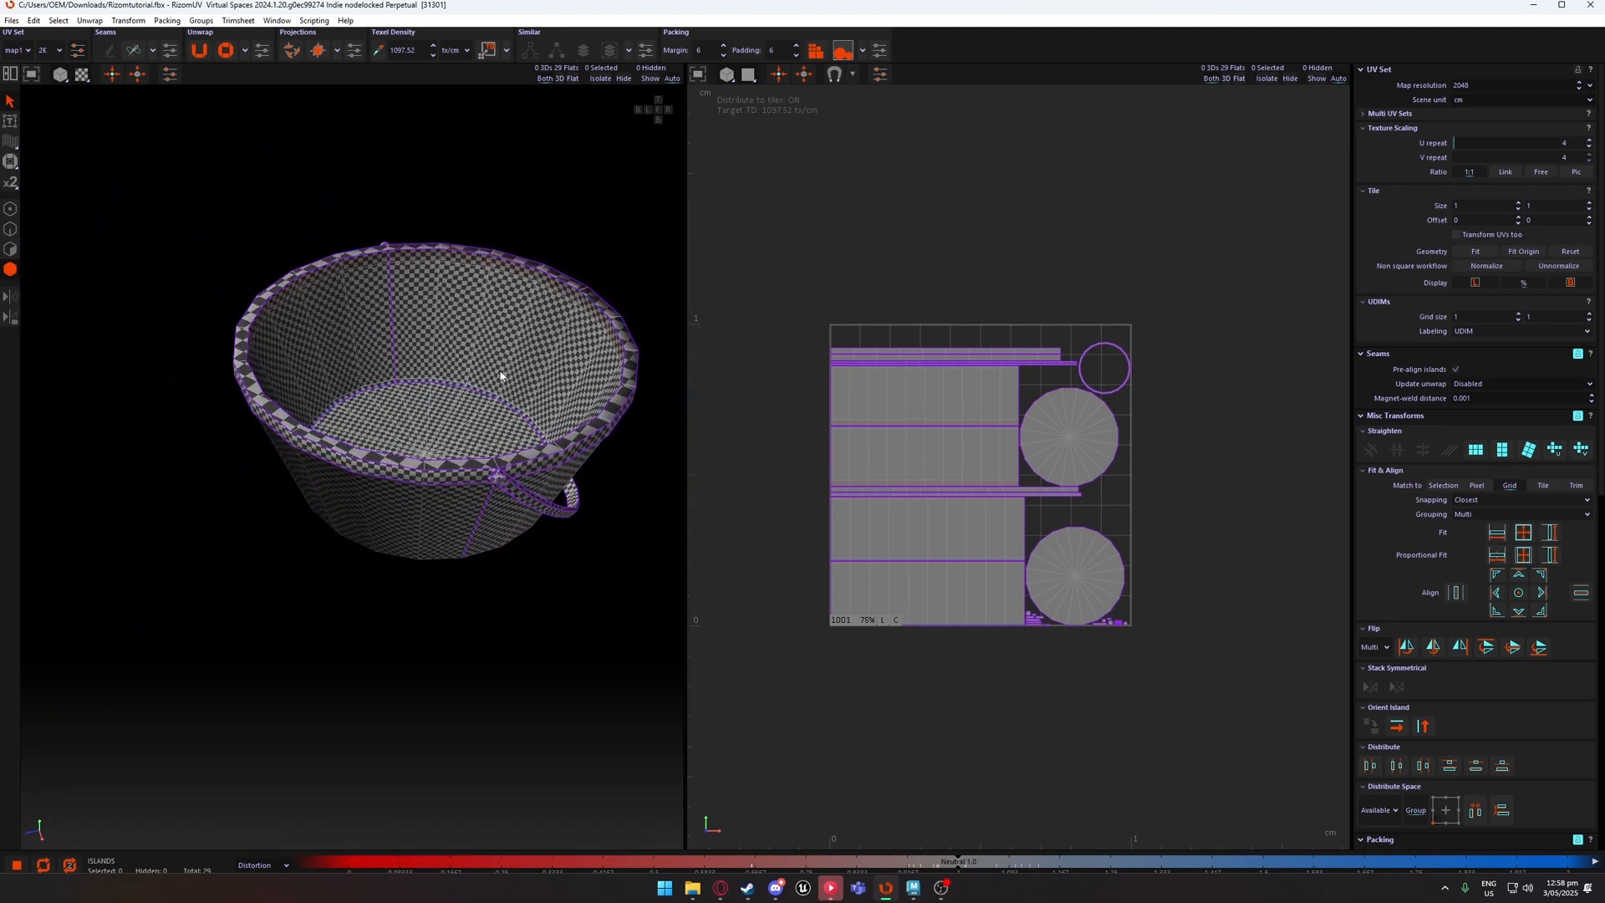
{"action": "left_click", "coordinate": [619, 408]}
{"action": "scroll", "coordinate": [602, 393], "scroll_direction": "up", "scroll_amount": 5}
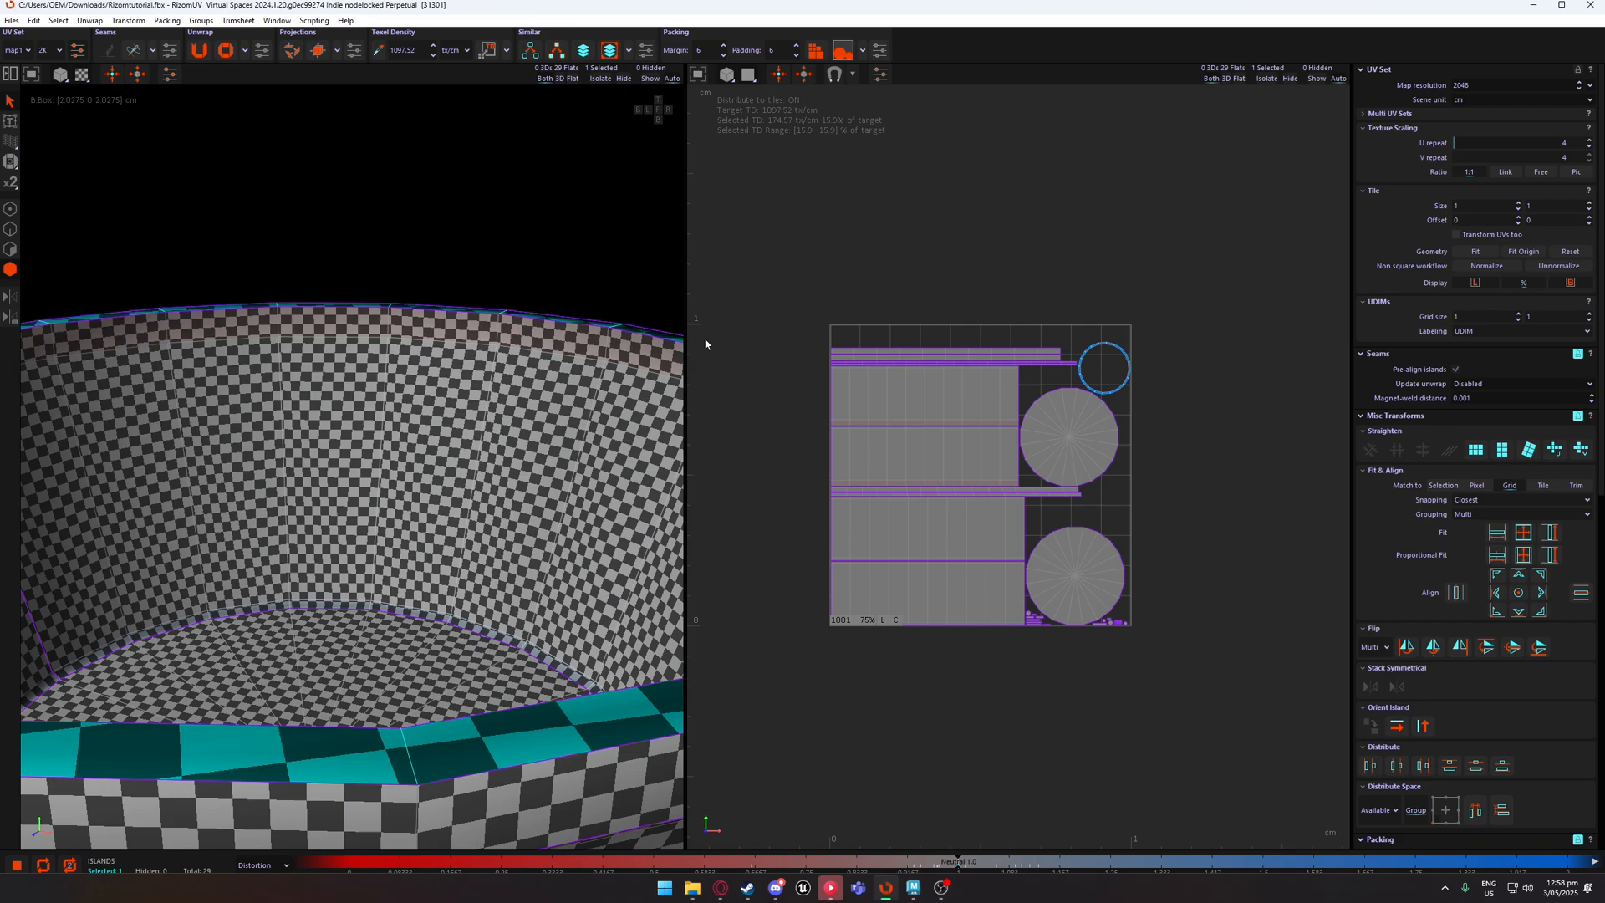
{"action": "middle_click_drag", "start_coordinate": [589, 383], "coordinate": [562, 343]}
Pick the texel density of an inner wall half and apply it to the rim's top face ring.
{"action": "left_click", "coordinate": [970, 400]}
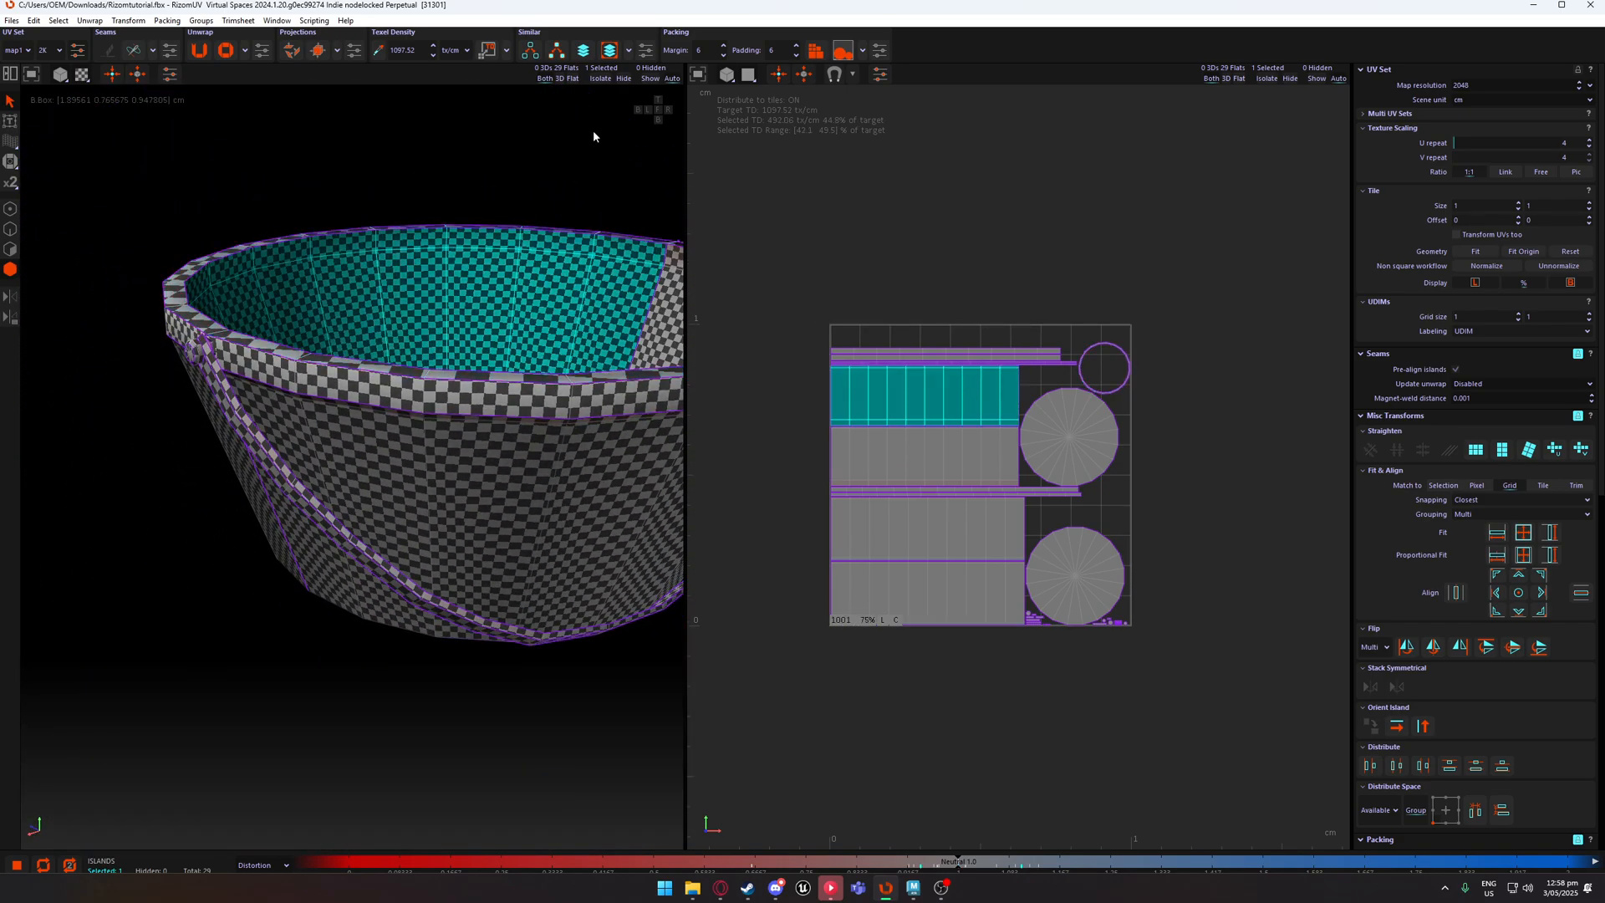
{"action": "left_click", "coordinate": [378, 50]}
{"action": "left_click", "coordinate": [1128, 364]}
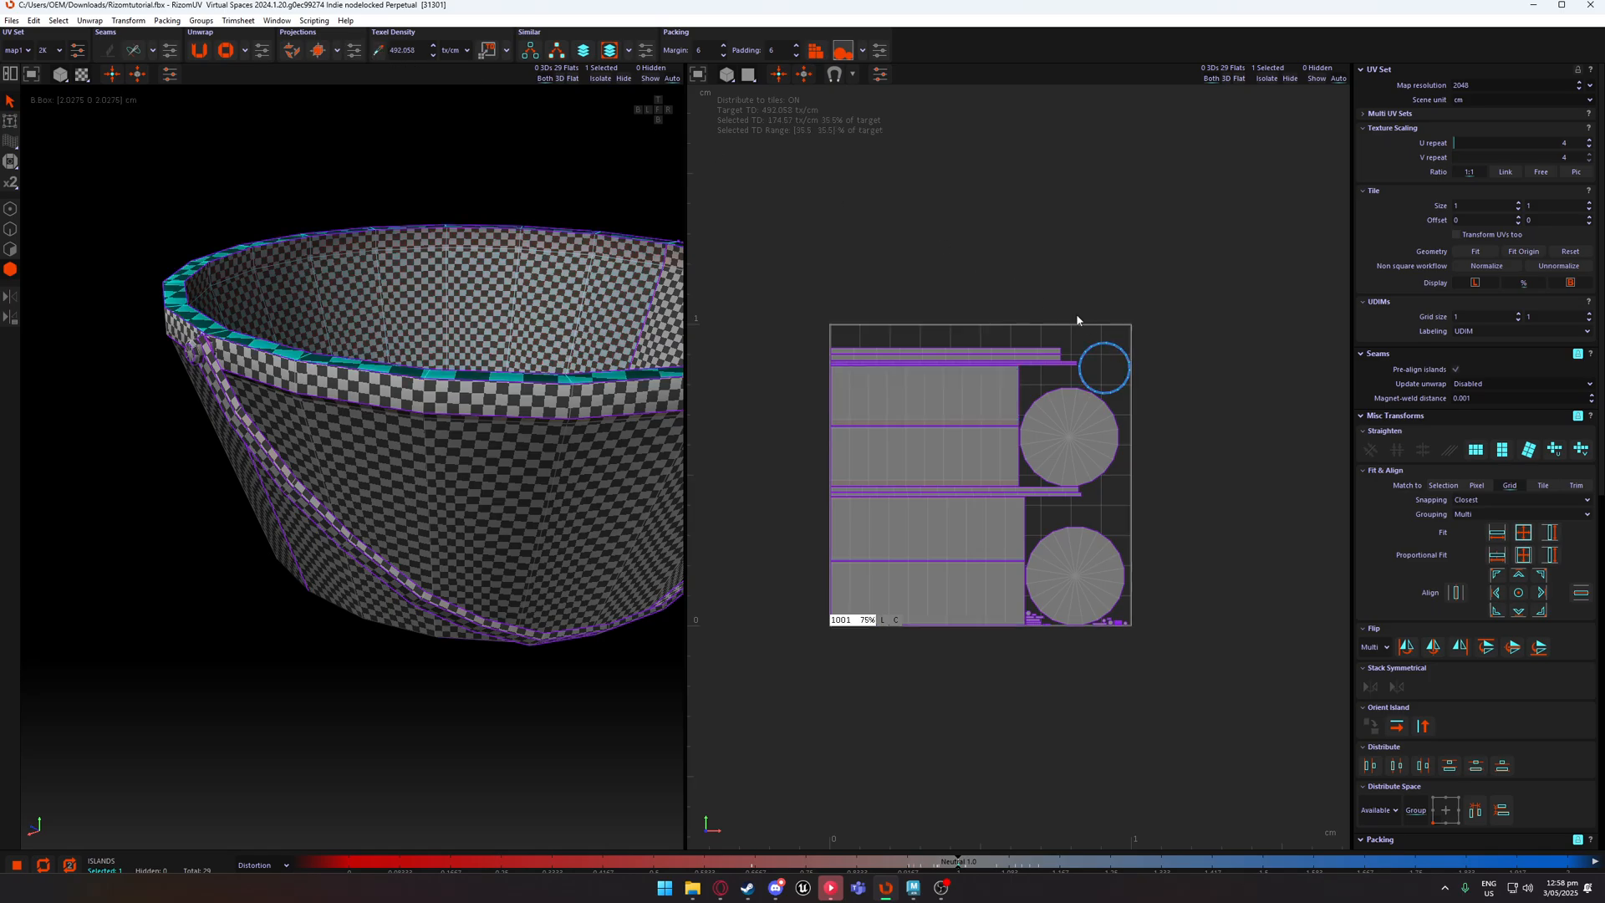
{"action": "left_click", "coordinate": [487, 50]}
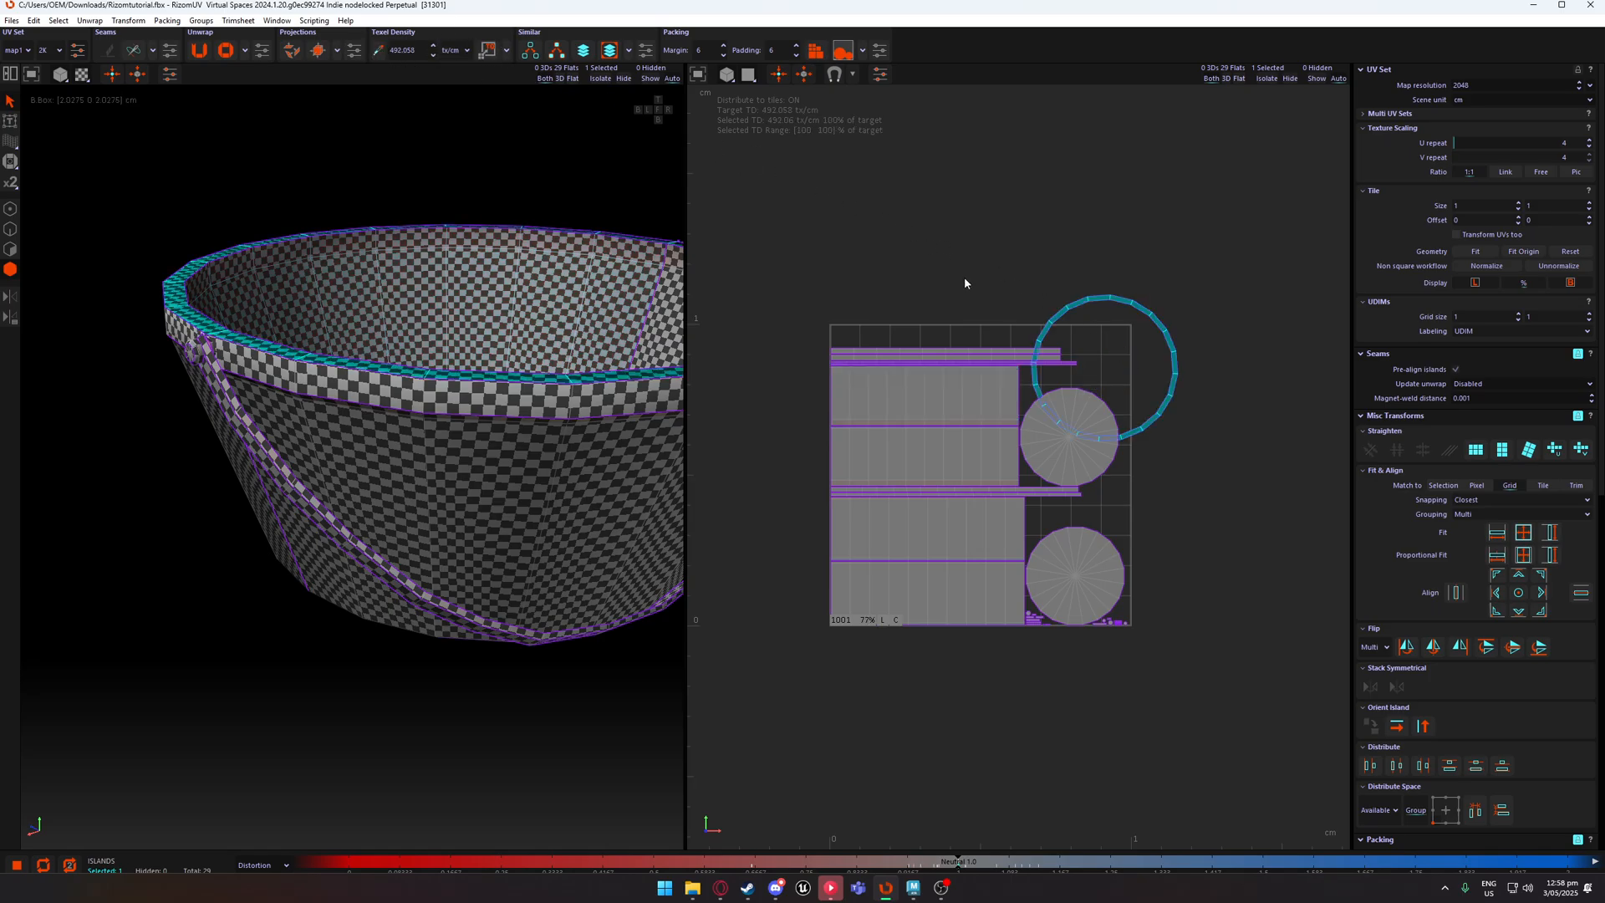
Select all islands, repack them with the enlarged rim ring into the UV tile and clear the selection.
{"action": "scroll", "coordinate": [965, 282], "scroll_direction": "down", "scroll_amount": 2}
{"action": "left_click_drag", "start_coordinate": [780, 236], "coordinate": [1107, 537]}
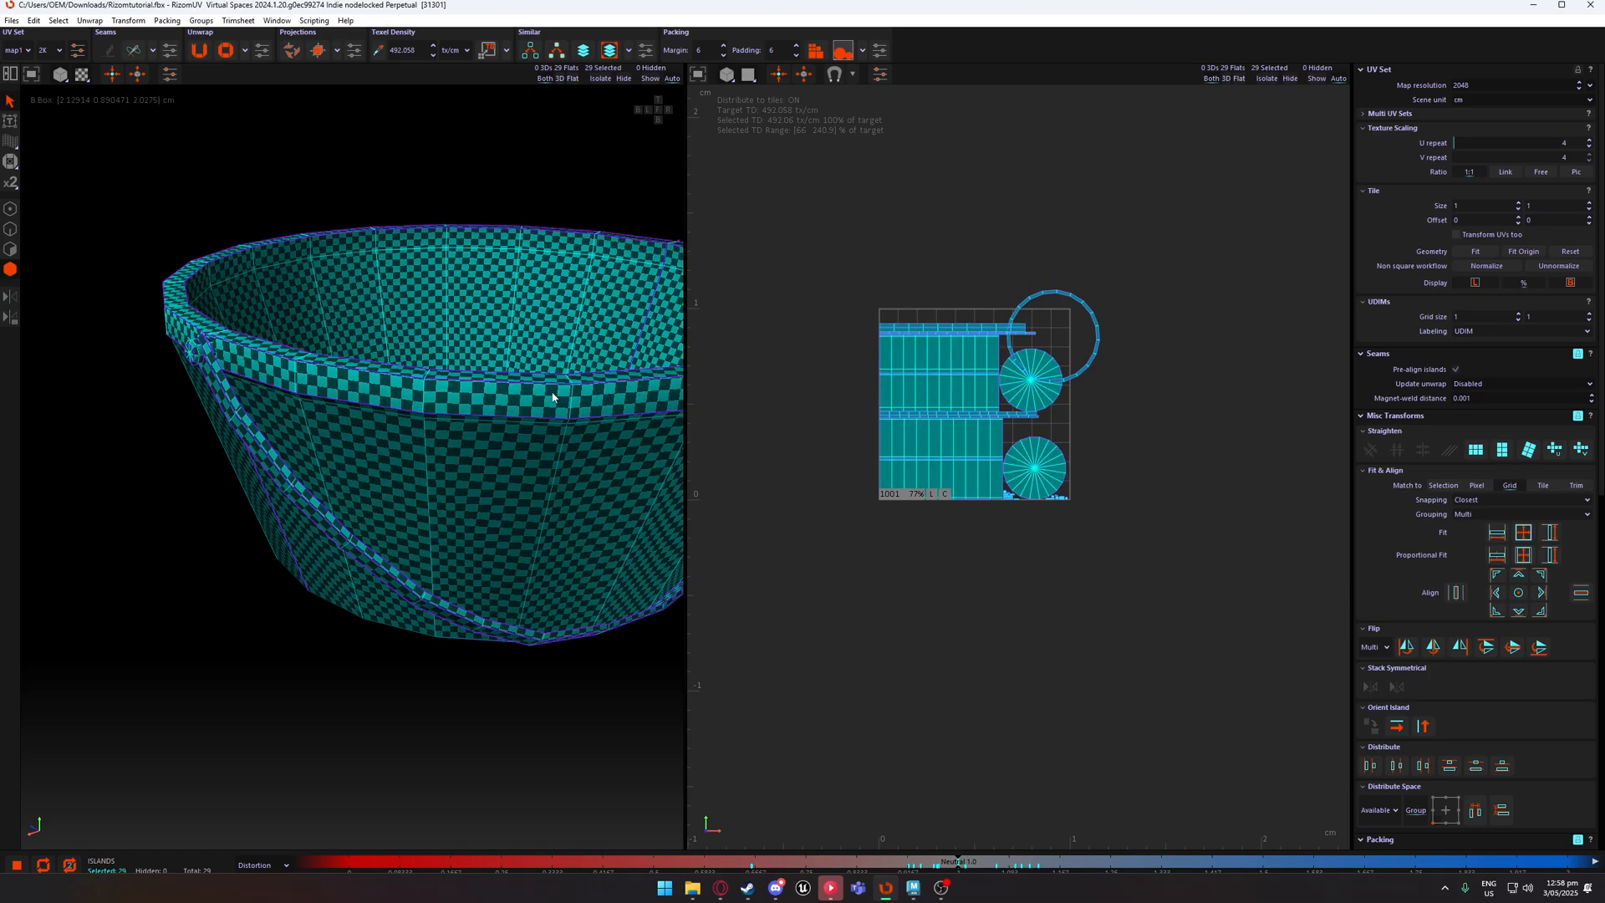
{"action": "scroll", "coordinate": [1061, 392], "scroll_direction": "up", "scroll_amount": 3}
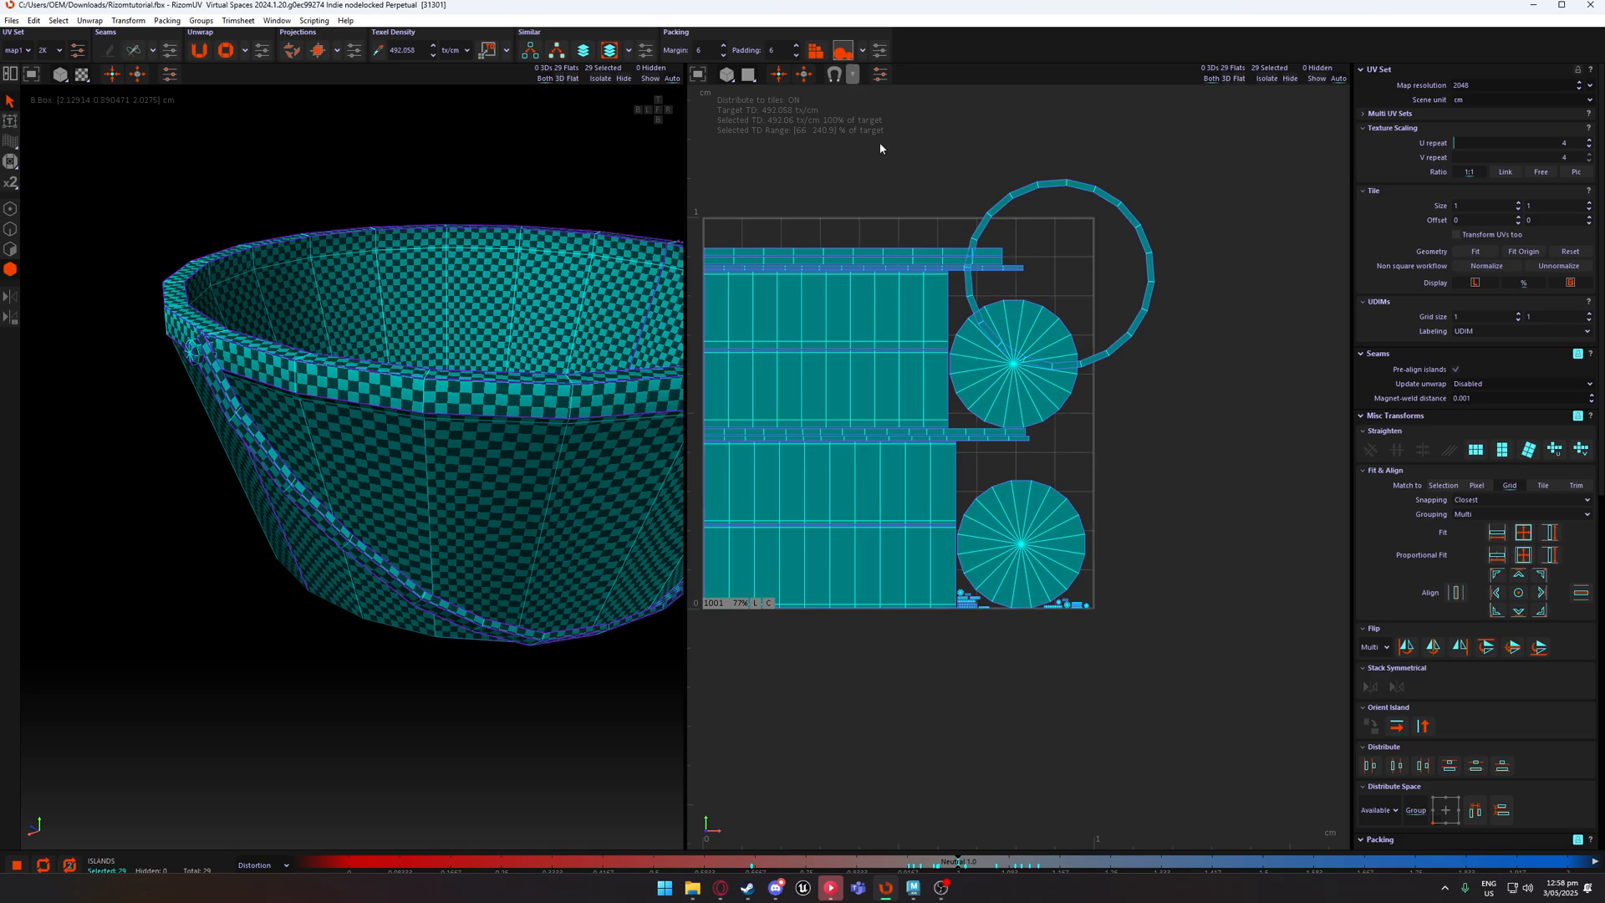
{"action": "key", "text": "p"}
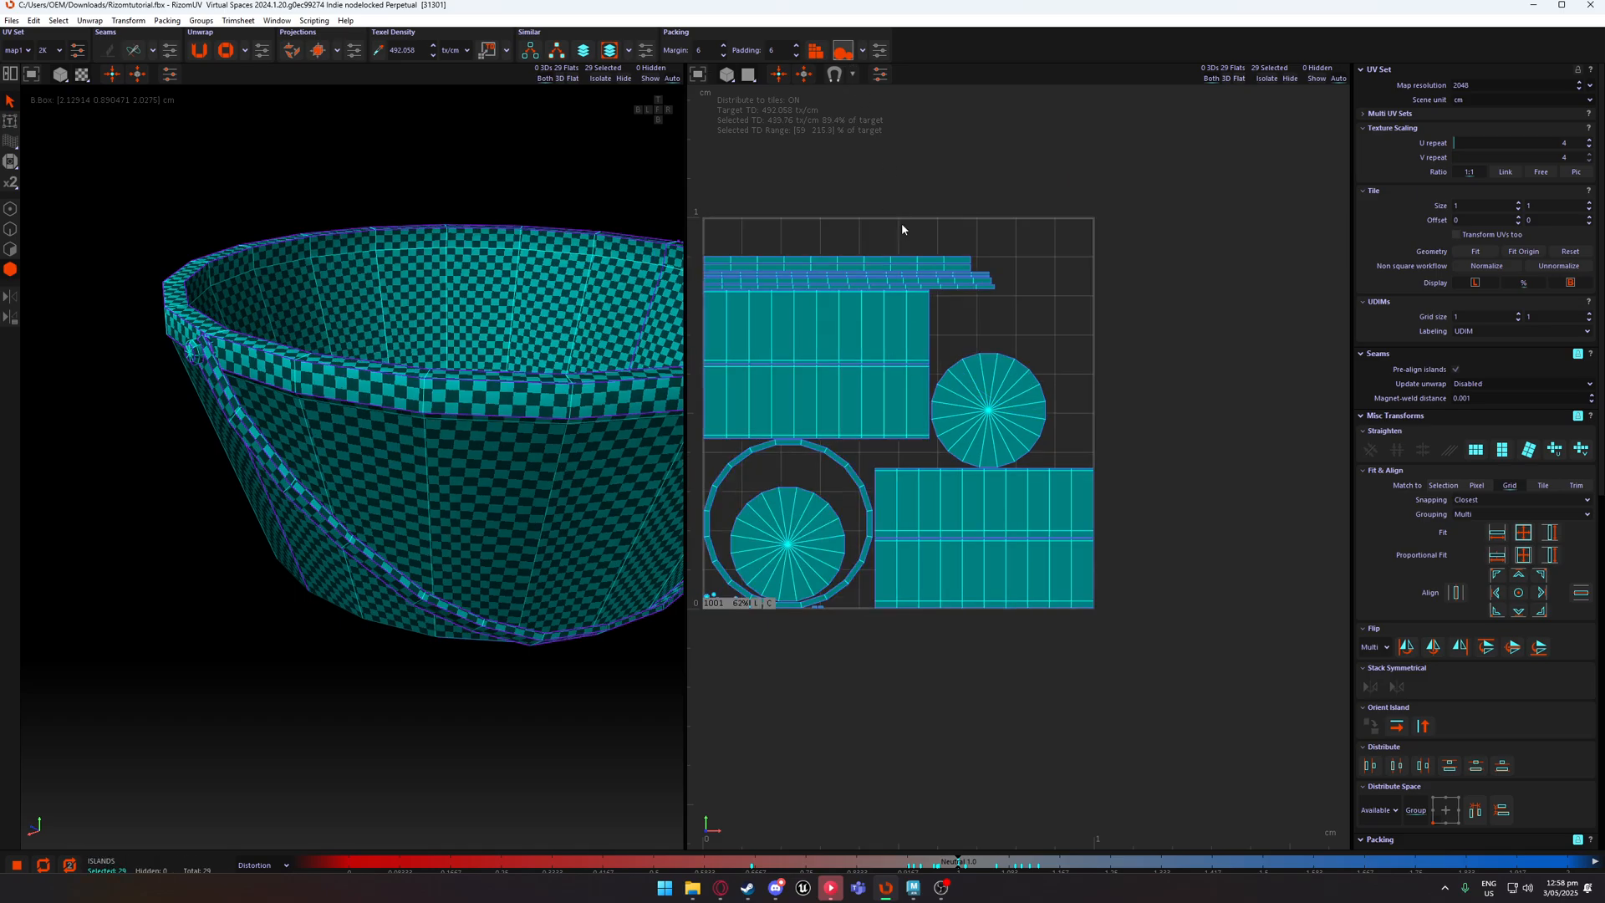
{"action": "left_click", "coordinate": [1157, 301]}
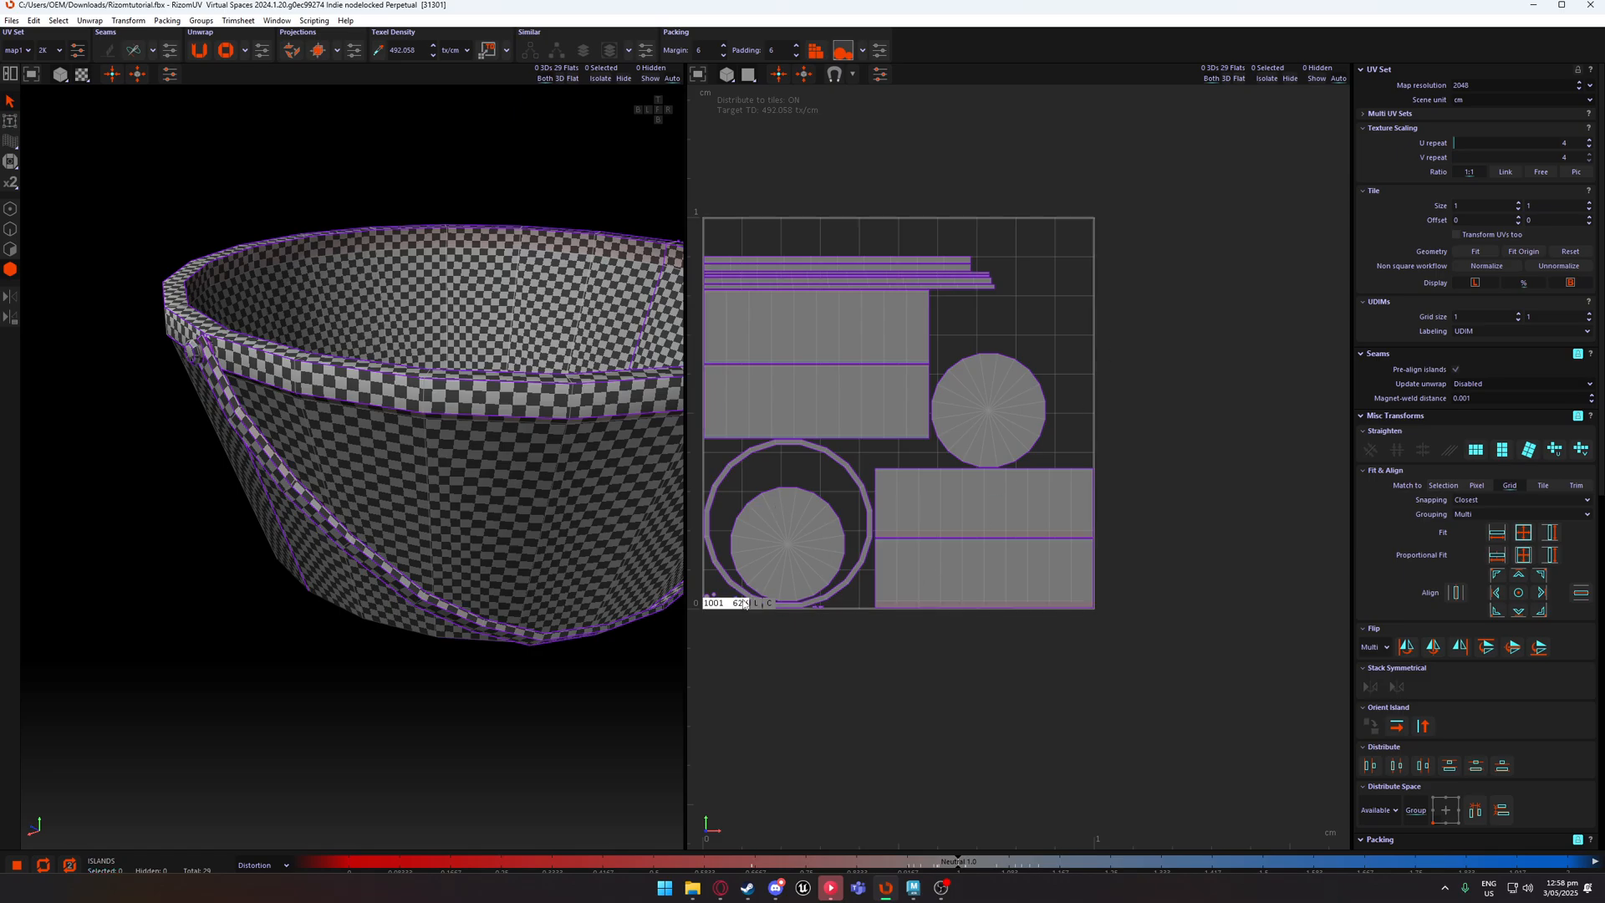
Examine the checker density across the bucket's rim, walls and floor and review the repacked UV layout.
{"action": "left_click_drag", "start_coordinate": [533, 461], "coordinate": [677, 463], "text": "alt"}
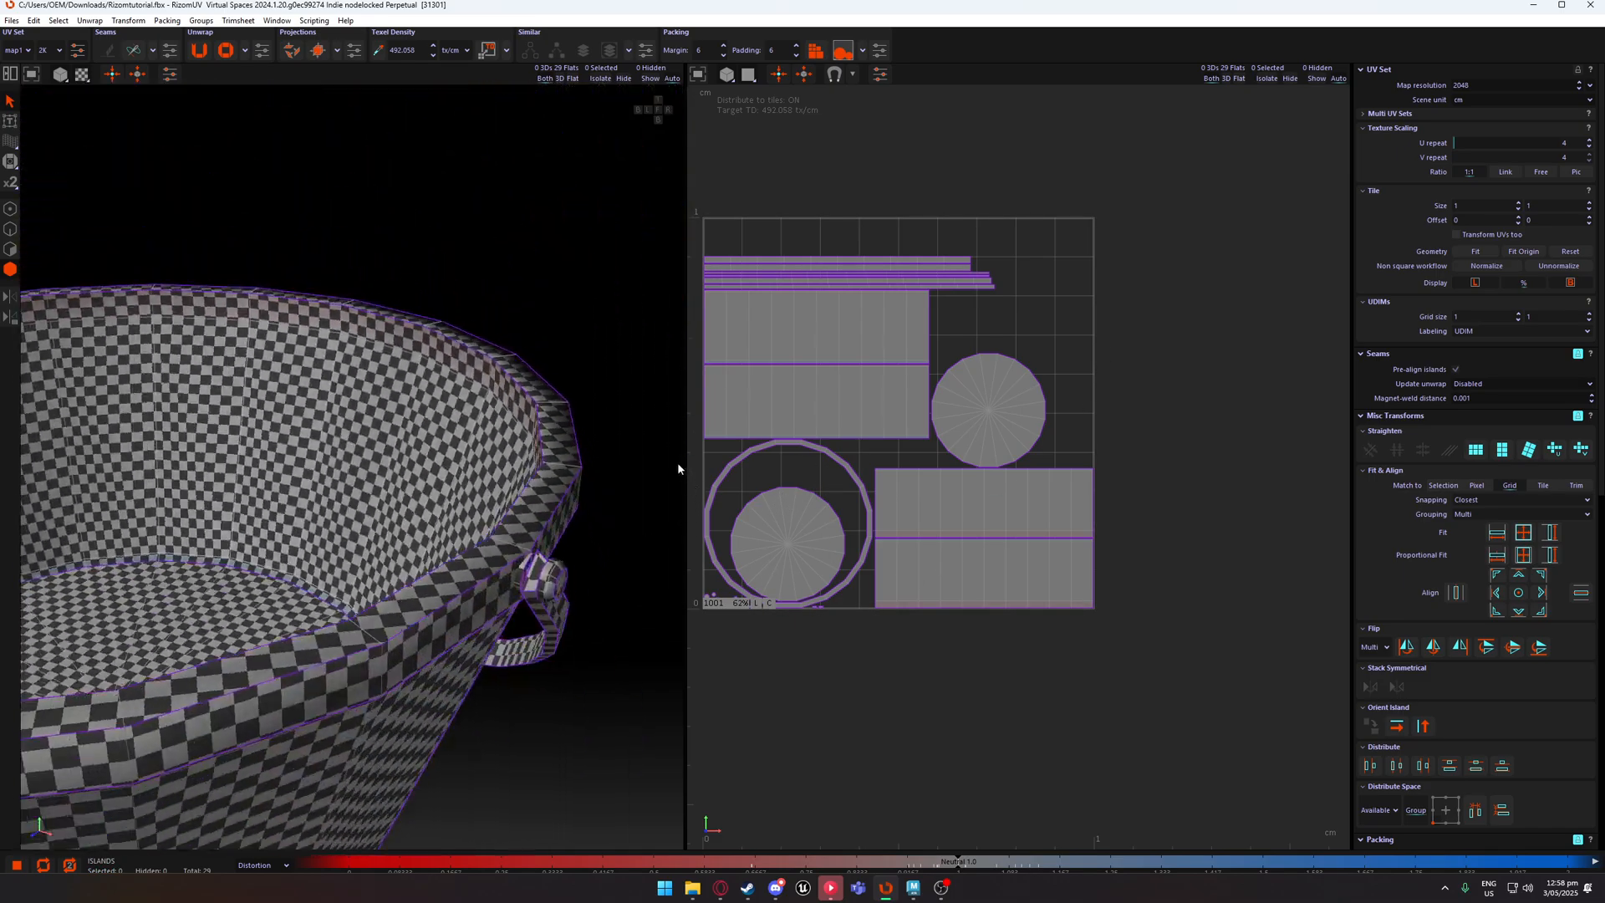
{"action": "scroll", "coordinate": [668, 454], "scroll_direction": "down", "scroll_amount": 4}
{"action": "left_click_drag", "start_coordinate": [529, 463], "coordinate": [532, 519], "text": "alt"}
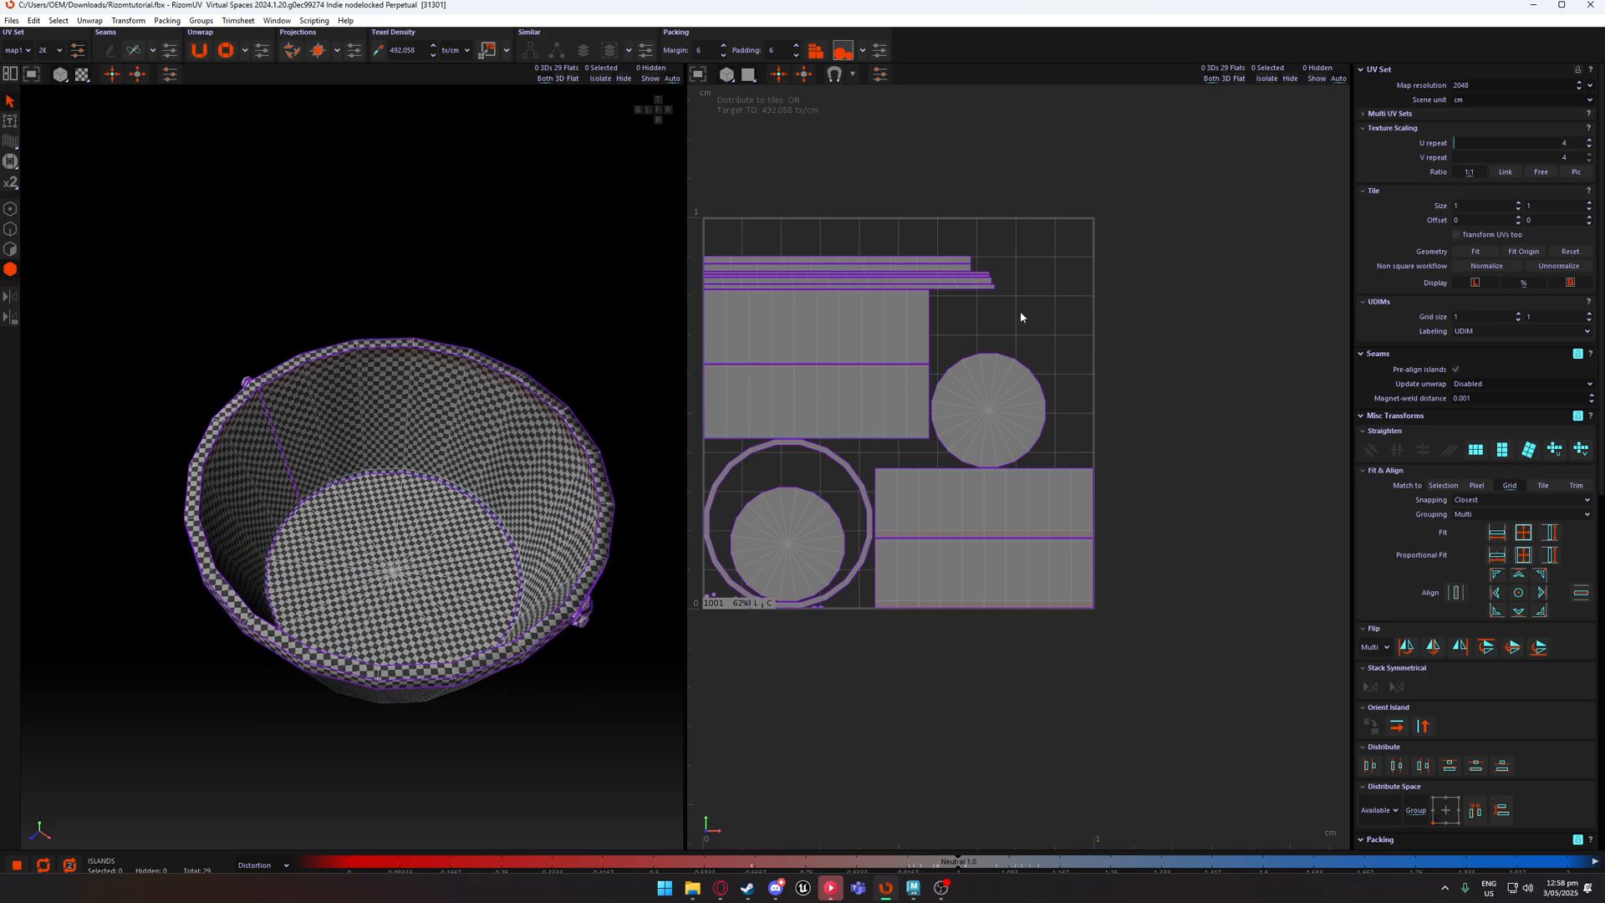
{"action": "scroll", "coordinate": [1021, 315], "scroll_direction": "up", "scroll_amount": 1}
{"action": "middle_click_drag", "start_coordinate": [709, 610], "coordinate": [811, 620], "text": "alt"}
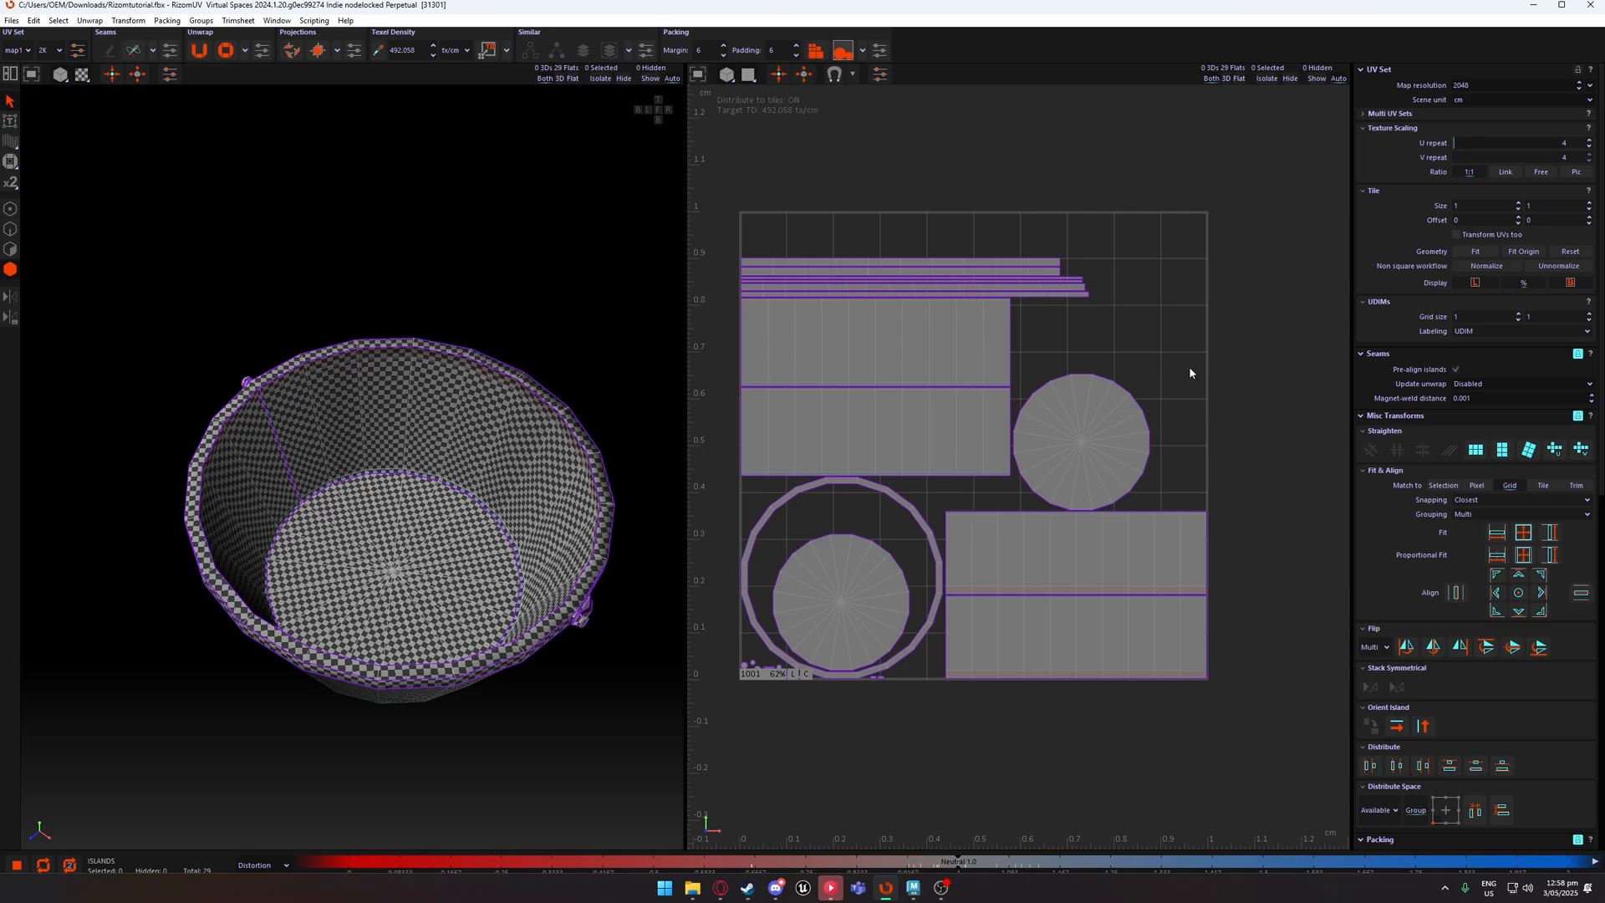
{"action": "middle_click_drag", "start_coordinate": [1190, 368], "coordinate": [1192, 393], "text": "alt"}
Set the texture scaling to 10 repeats in U and V.
{"action": "left_click", "coordinate": [1460, 142]}
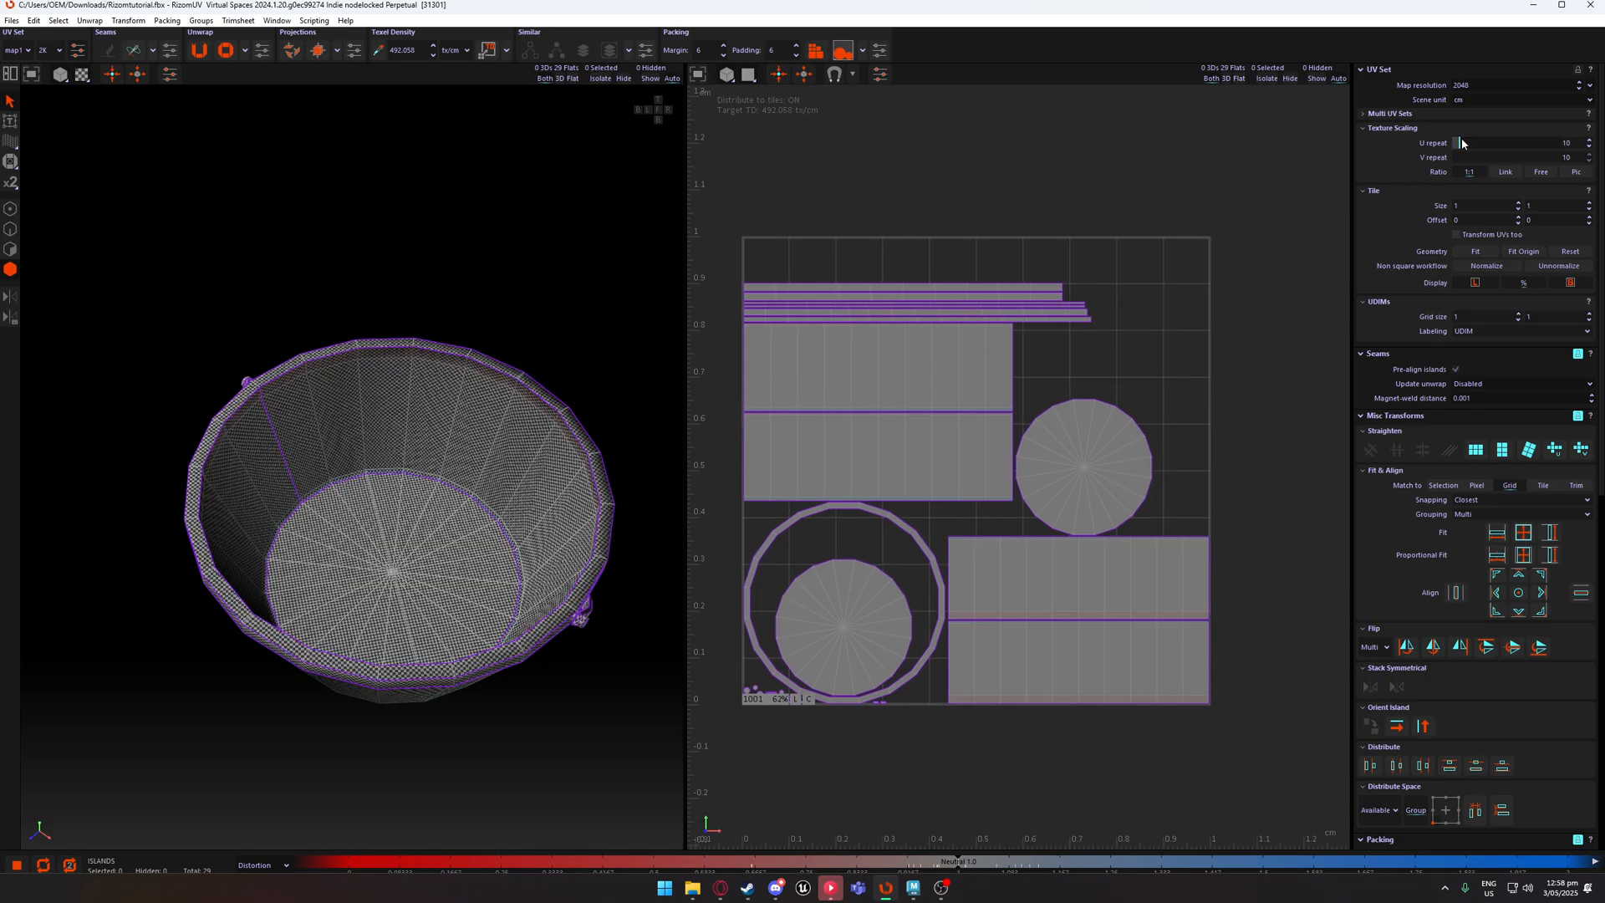
Examine the checker texture close up on the bucket's rim, inner wall, floor edge and outer wall.
{"action": "scroll", "coordinate": [537, 440], "scroll_direction": "up", "scroll_amount": 10}
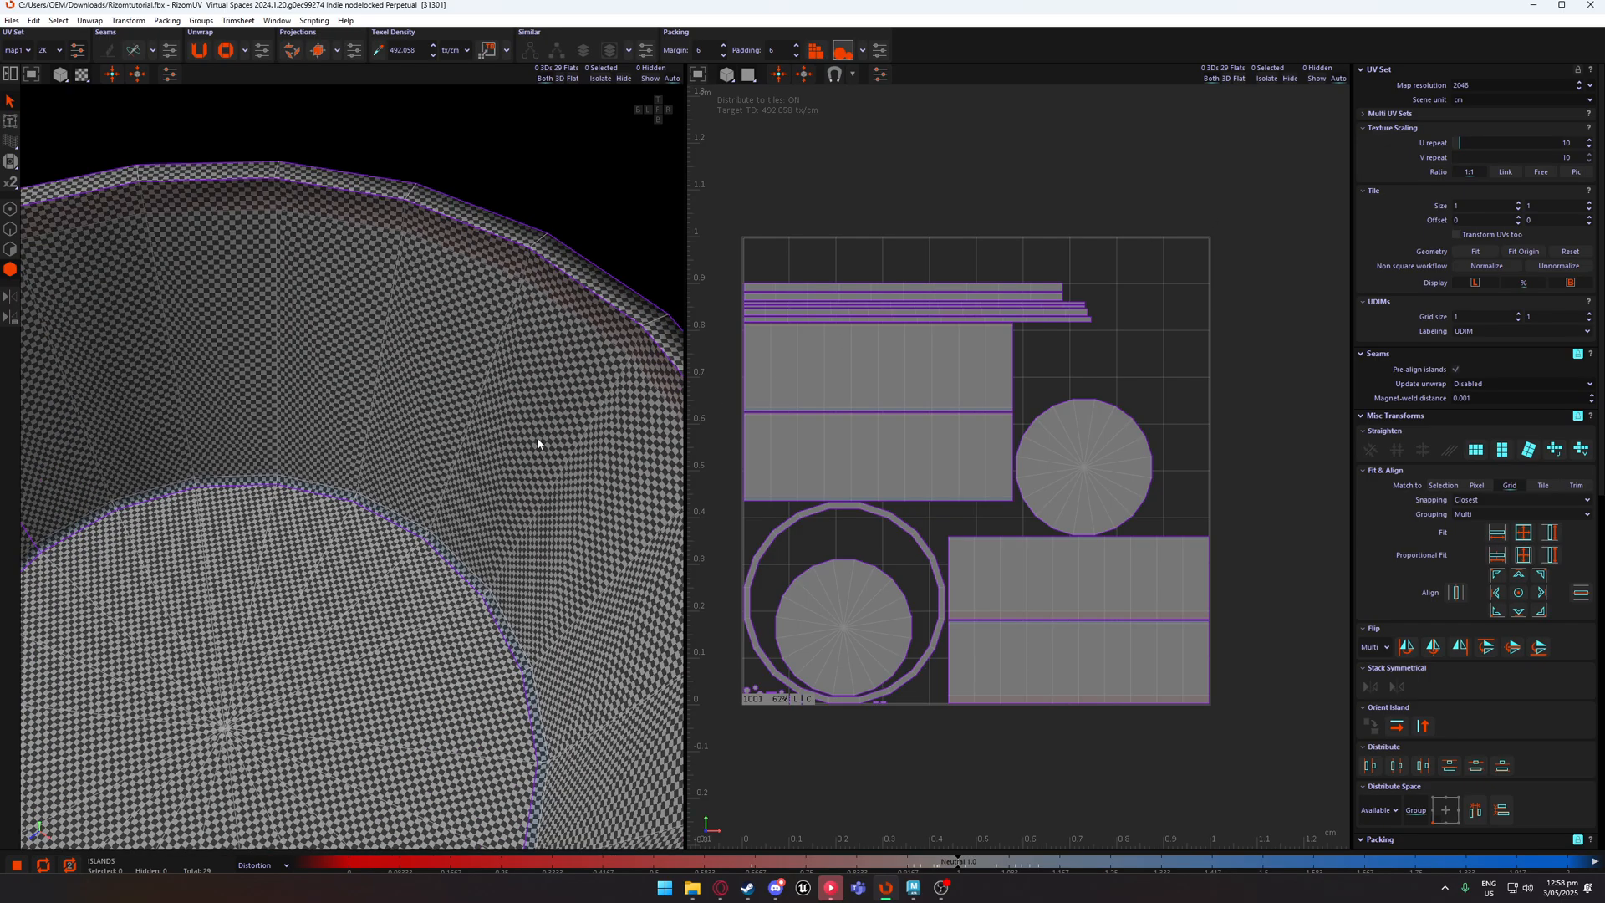
{"action": "left_click_drag", "start_coordinate": [543, 401], "coordinate": [589, 357], "text": "alt"}
{"action": "scroll", "coordinate": [370, 469], "scroll_direction": "down", "scroll_amount": 3}
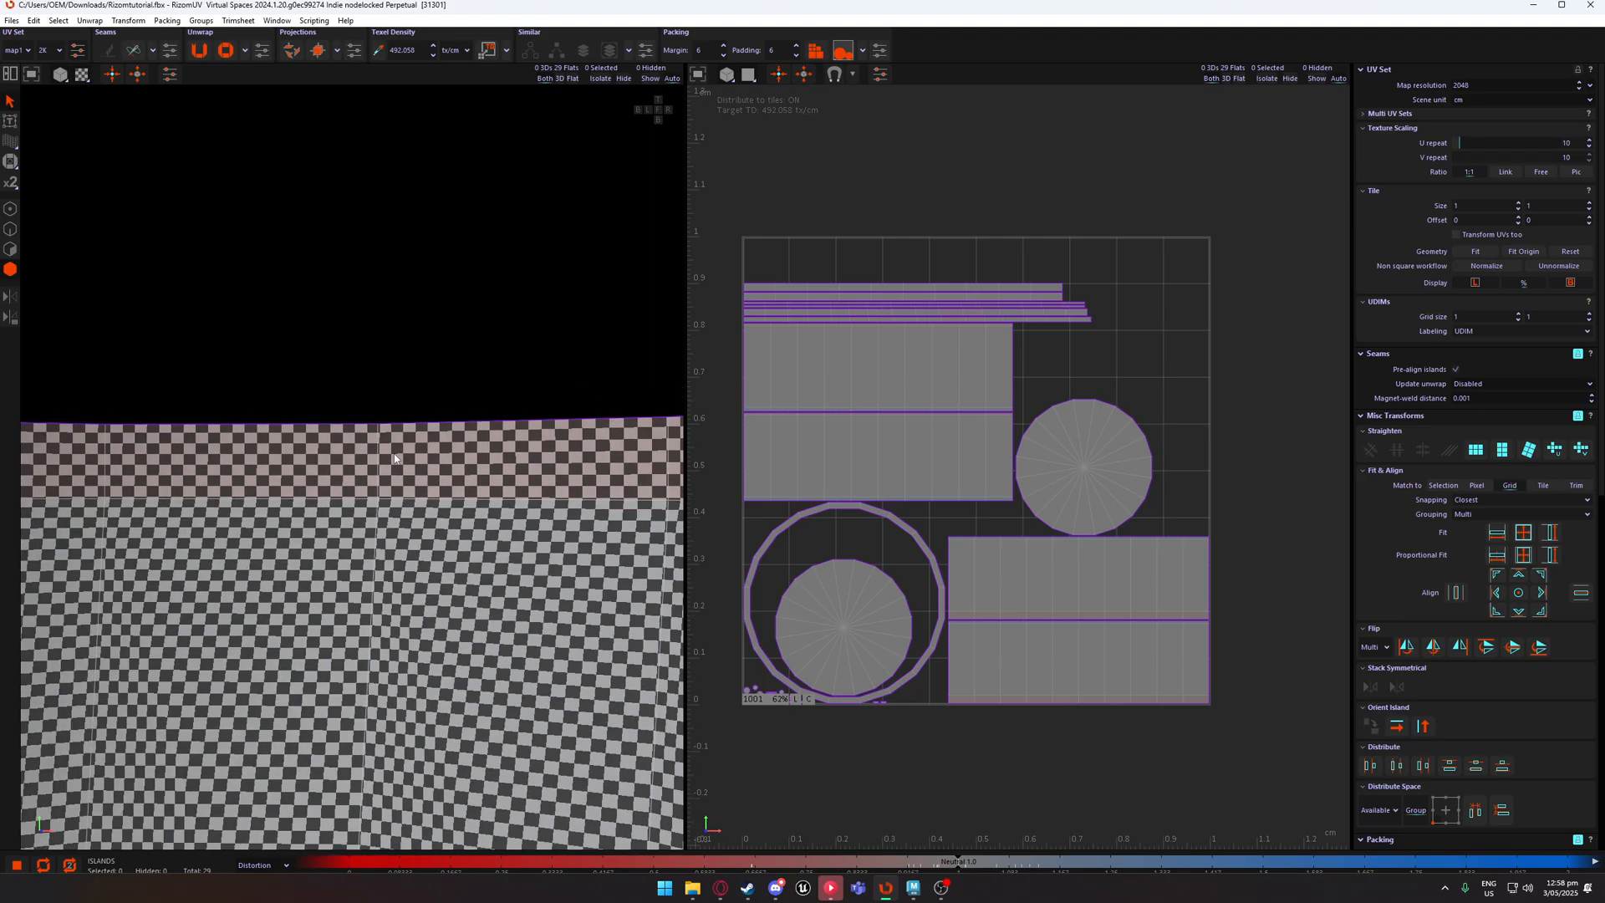
{"action": "left_click_drag", "start_coordinate": [371, 469], "coordinate": [671, 459], "text": "alt"}
{"action": "scroll", "coordinate": [466, 319], "scroll_direction": "up", "scroll_amount": 6}
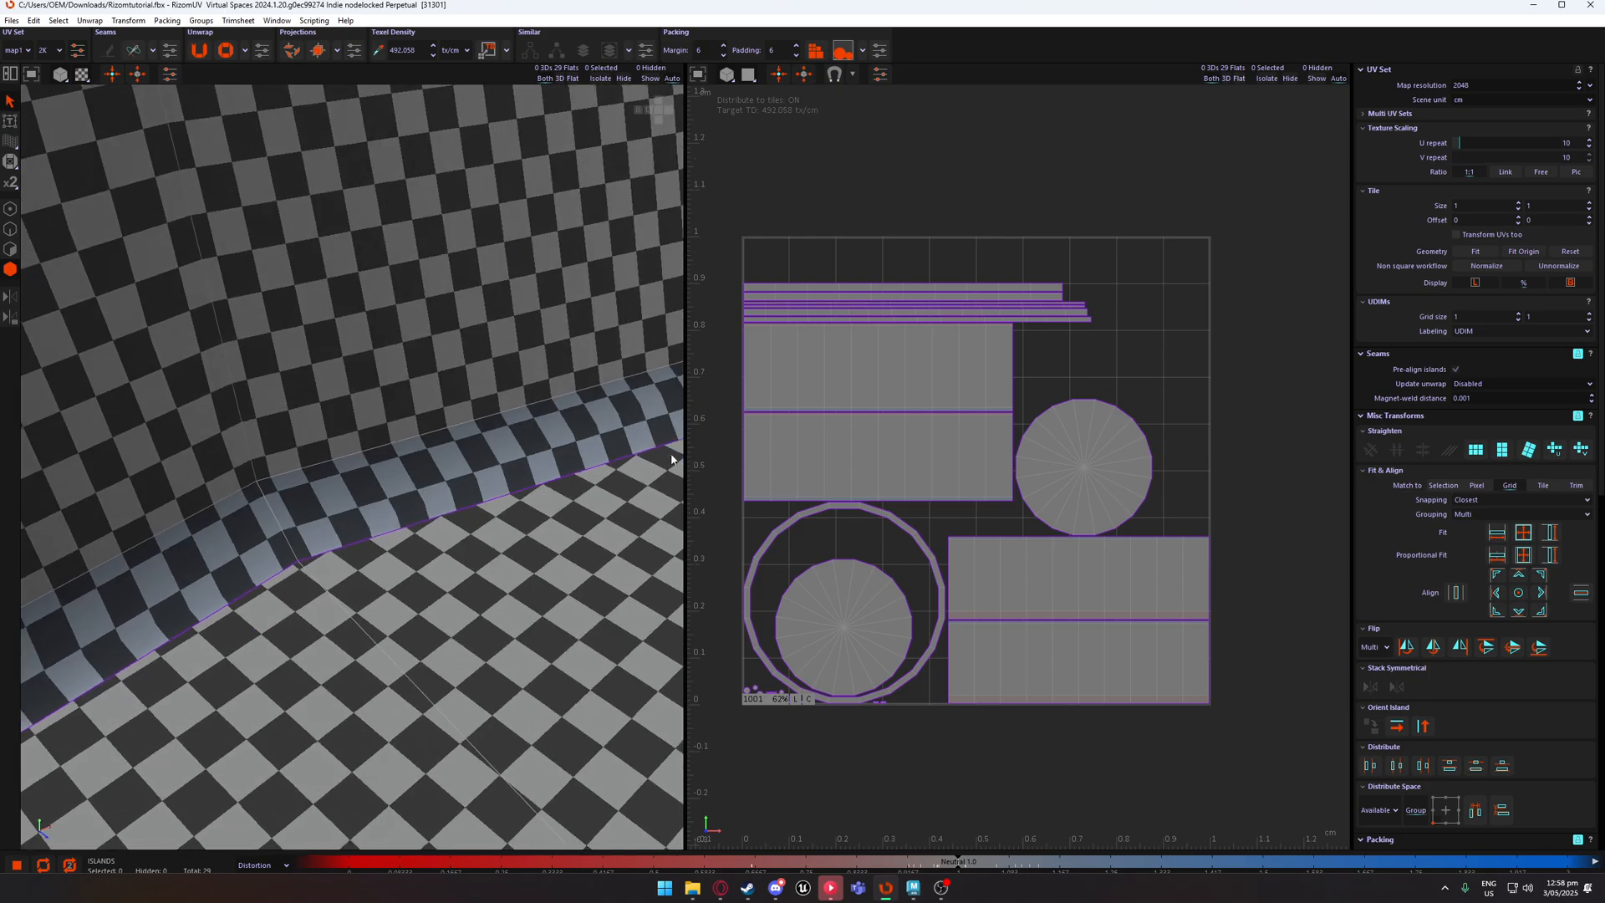
{"action": "left_click_drag", "start_coordinate": [472, 489], "coordinate": [480, 311], "text": "alt"}
{"action": "scroll", "coordinate": [463, 430], "scroll_direction": "down", "scroll_amount": 8}
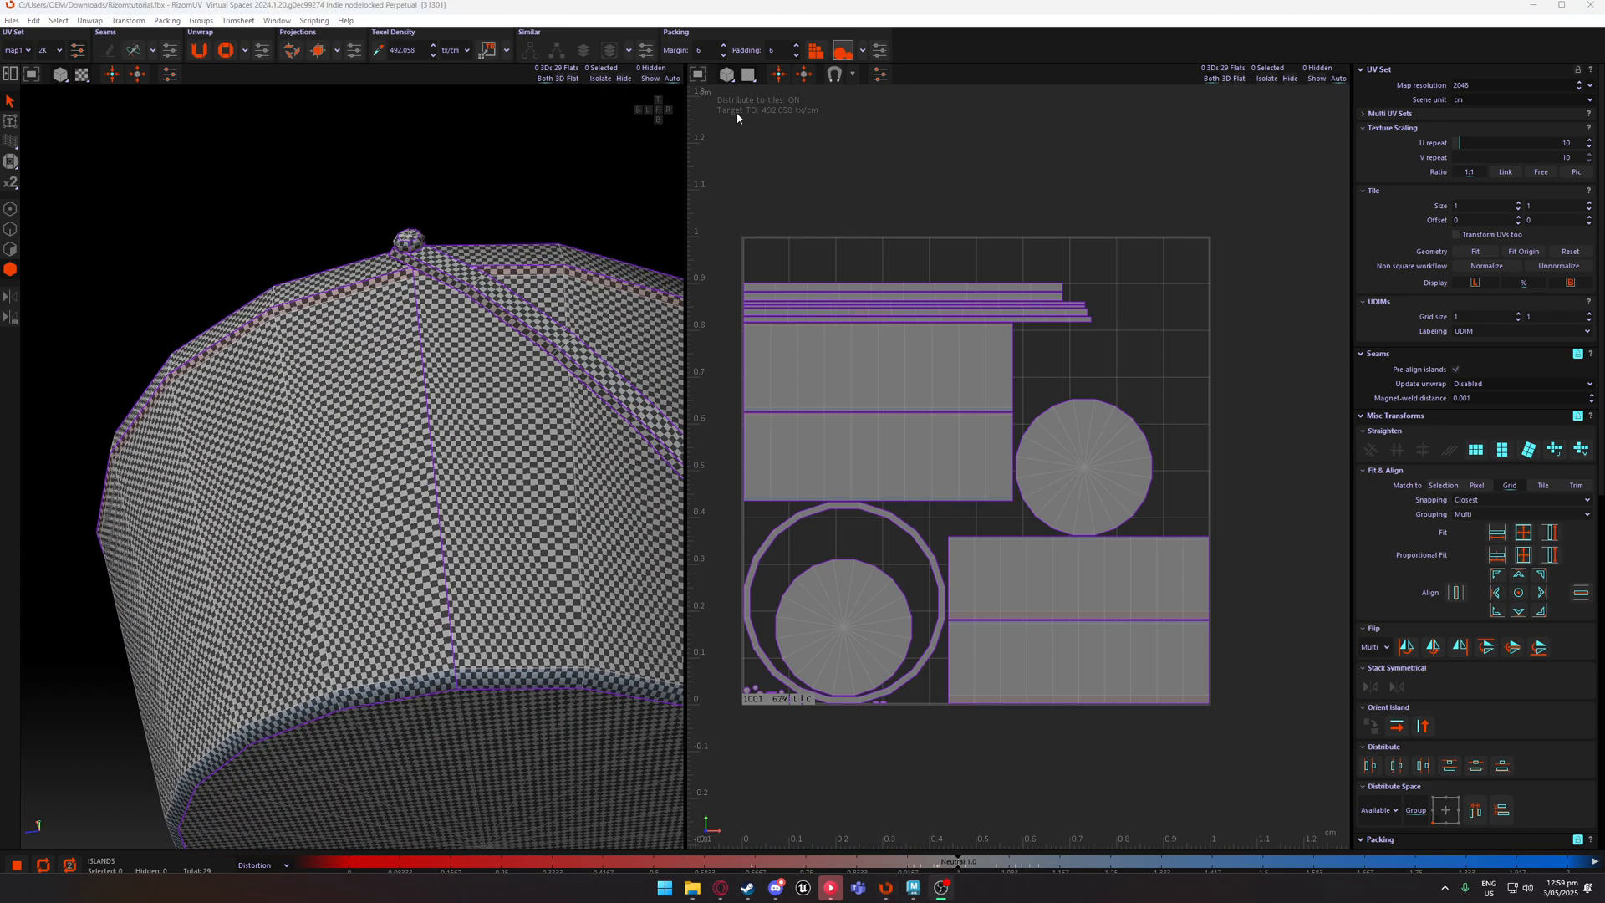
Show the packing attributes and review the available packing, orientation and advanced settings.
{"action": "left_click", "coordinate": [862, 51]}
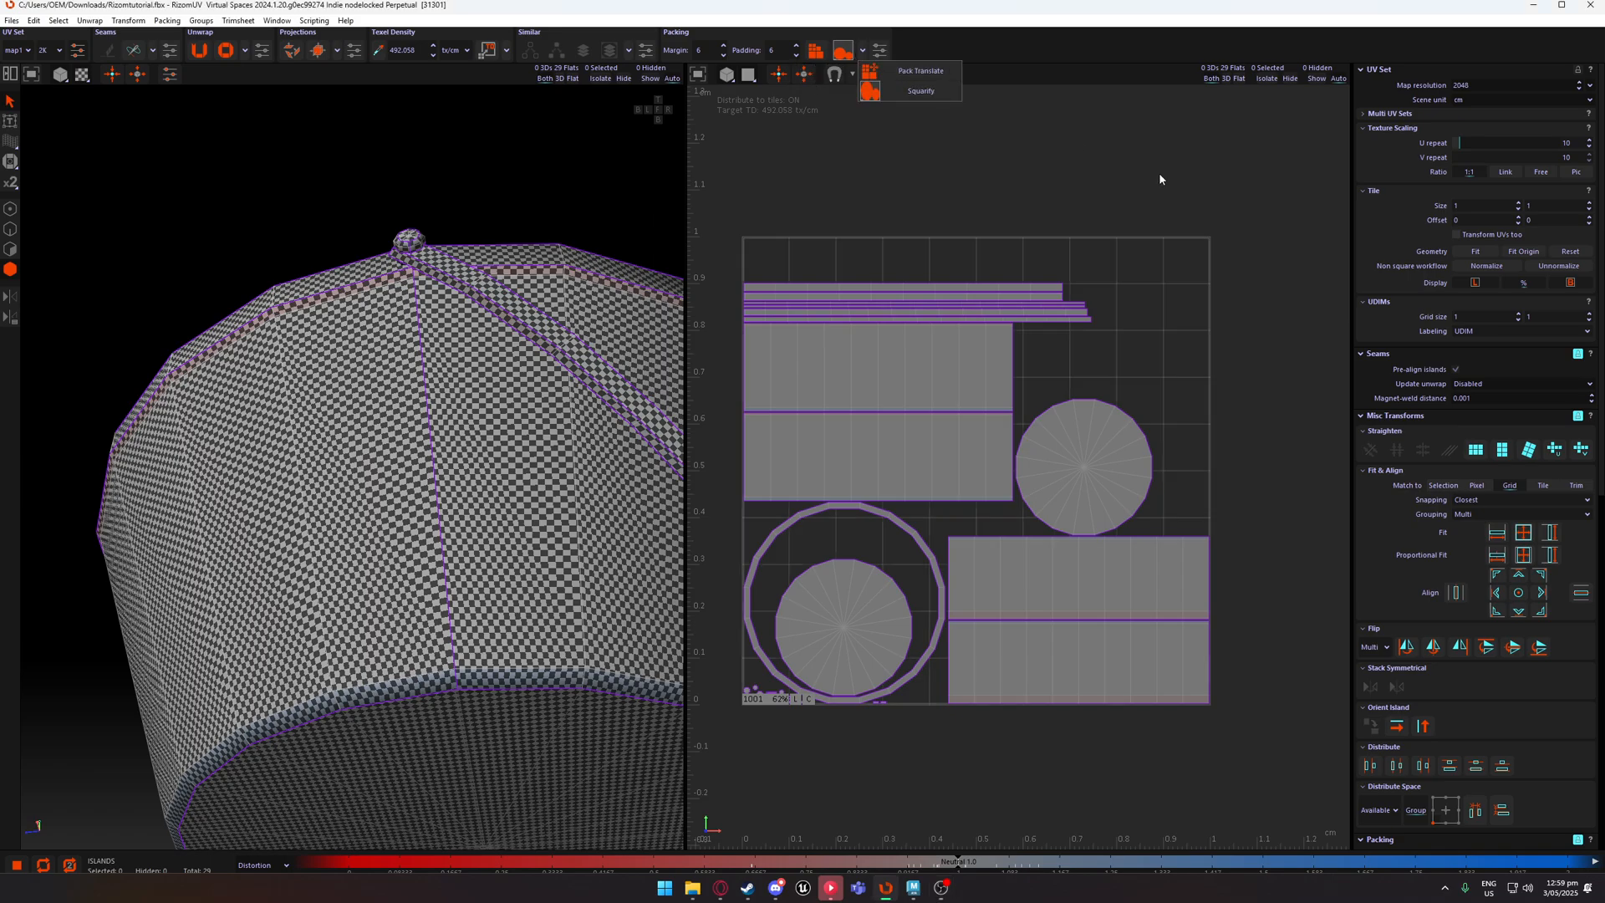
{"action": "left_click", "coordinate": [881, 51]}
{"action": "scroll", "coordinate": [1490, 411], "scroll_direction": "down", "scroll_amount": 5}
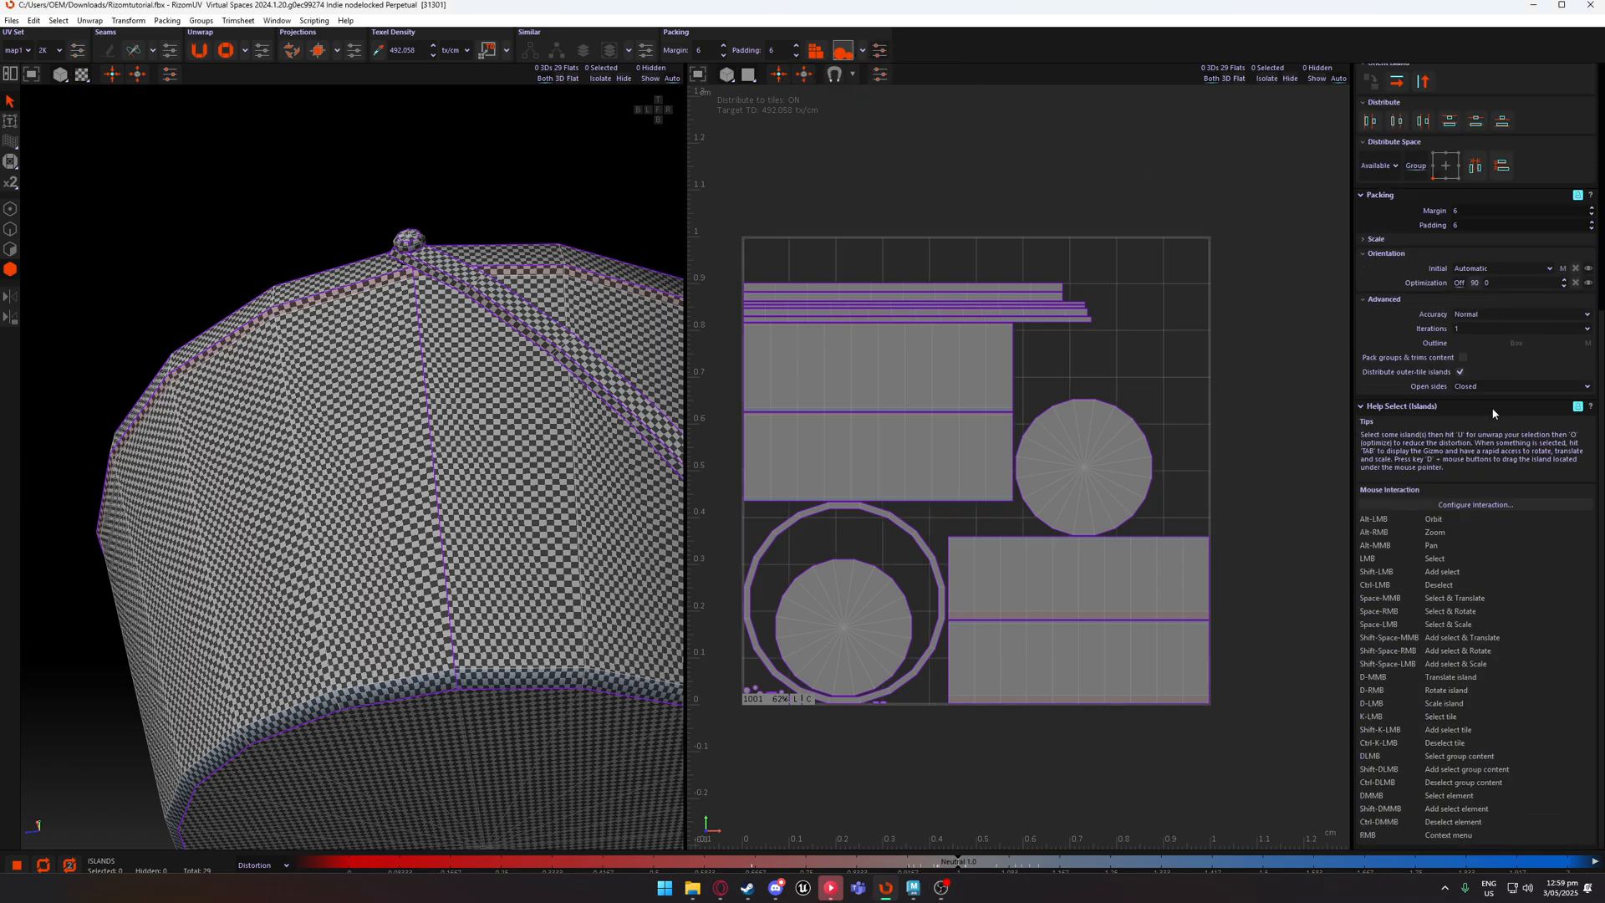
{"action": "scroll", "coordinate": [1493, 413], "scroll_direction": "up", "scroll_amount": 5}
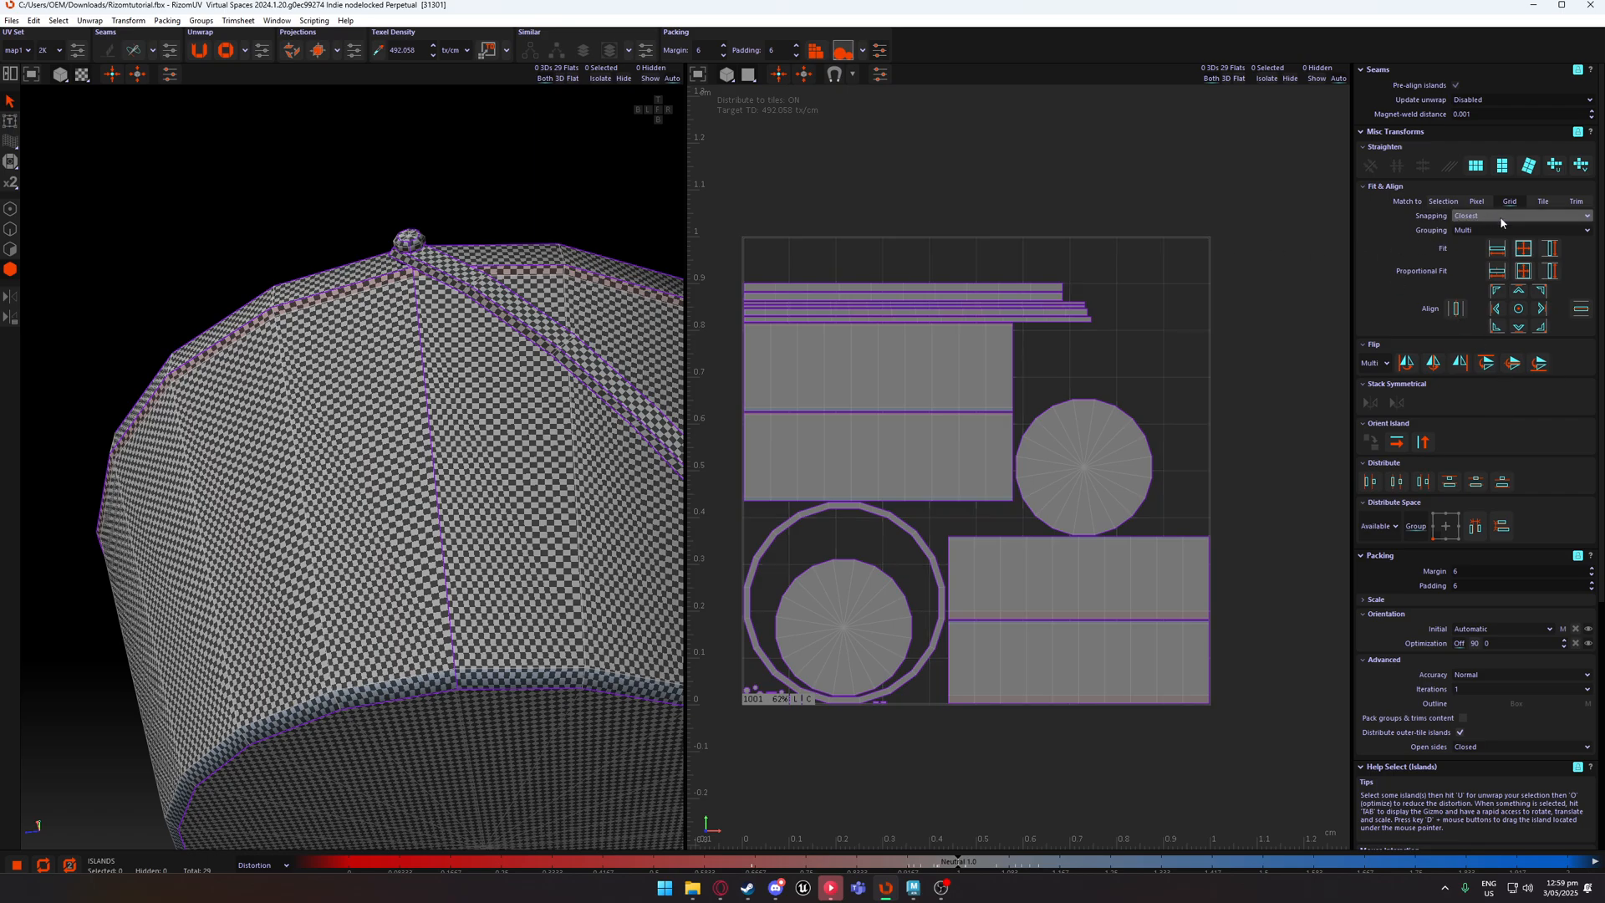
{"action": "scroll", "coordinate": [1463, 551], "scroll_direction": "down", "scroll_amount": 5}
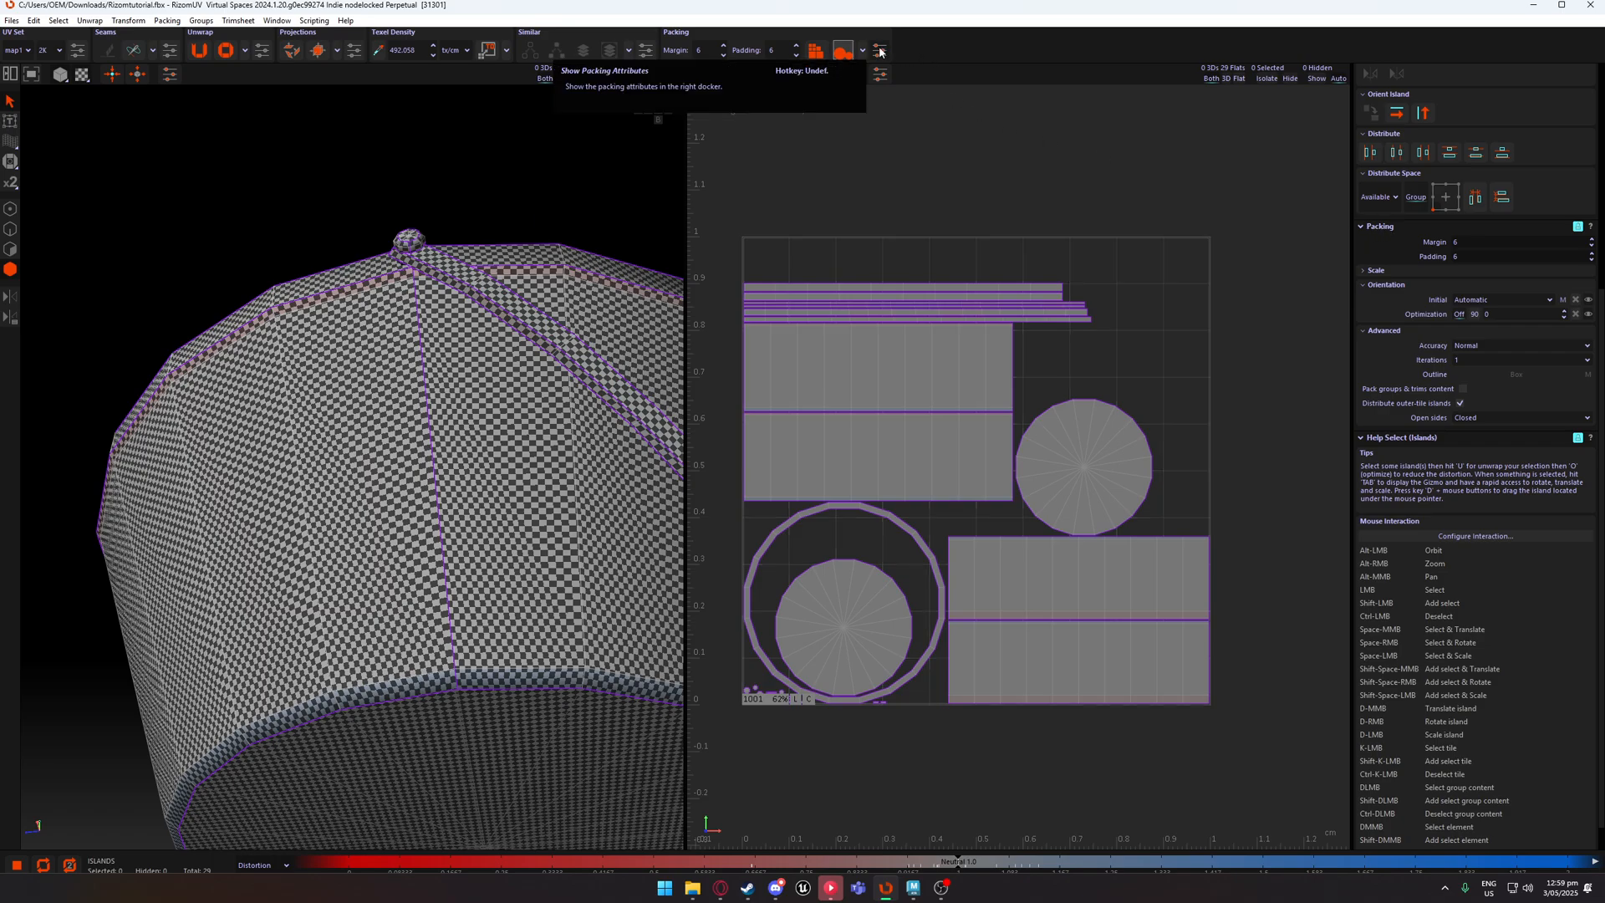
{"action": "scroll", "coordinate": [1565, 236], "scroll_direction": "up", "scroll_amount": 4}
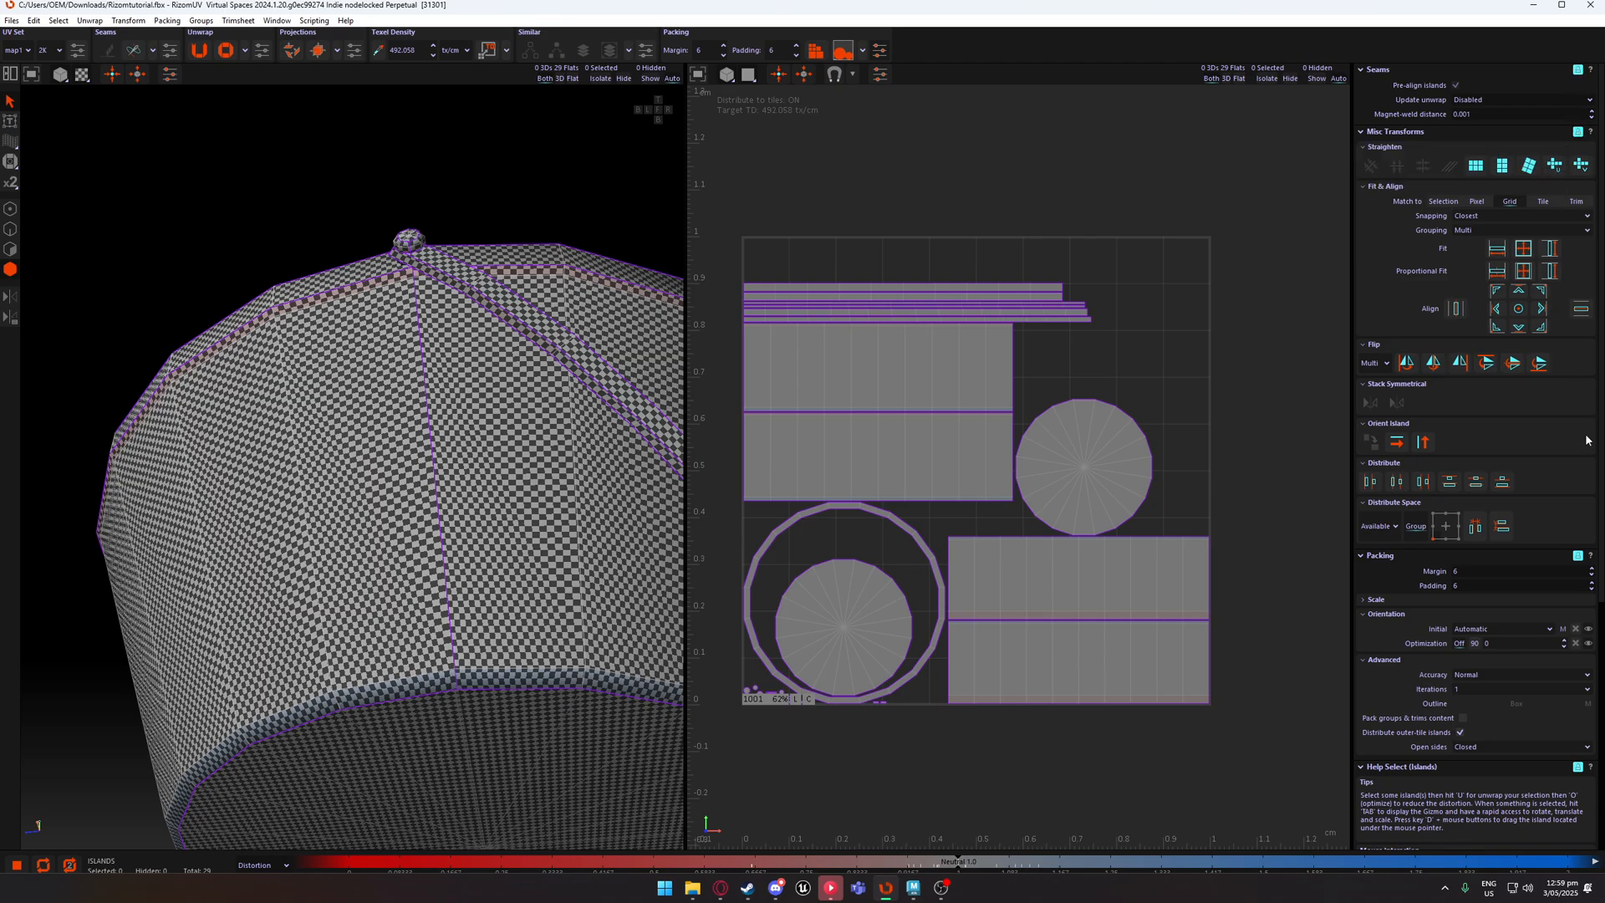
{"action": "scroll", "coordinate": [1567, 298], "scroll_direction": "down", "scroll_amount": 4}
{"action": "scroll", "coordinate": [1567, 256], "scroll_direction": "up", "scroll_amount": 4}
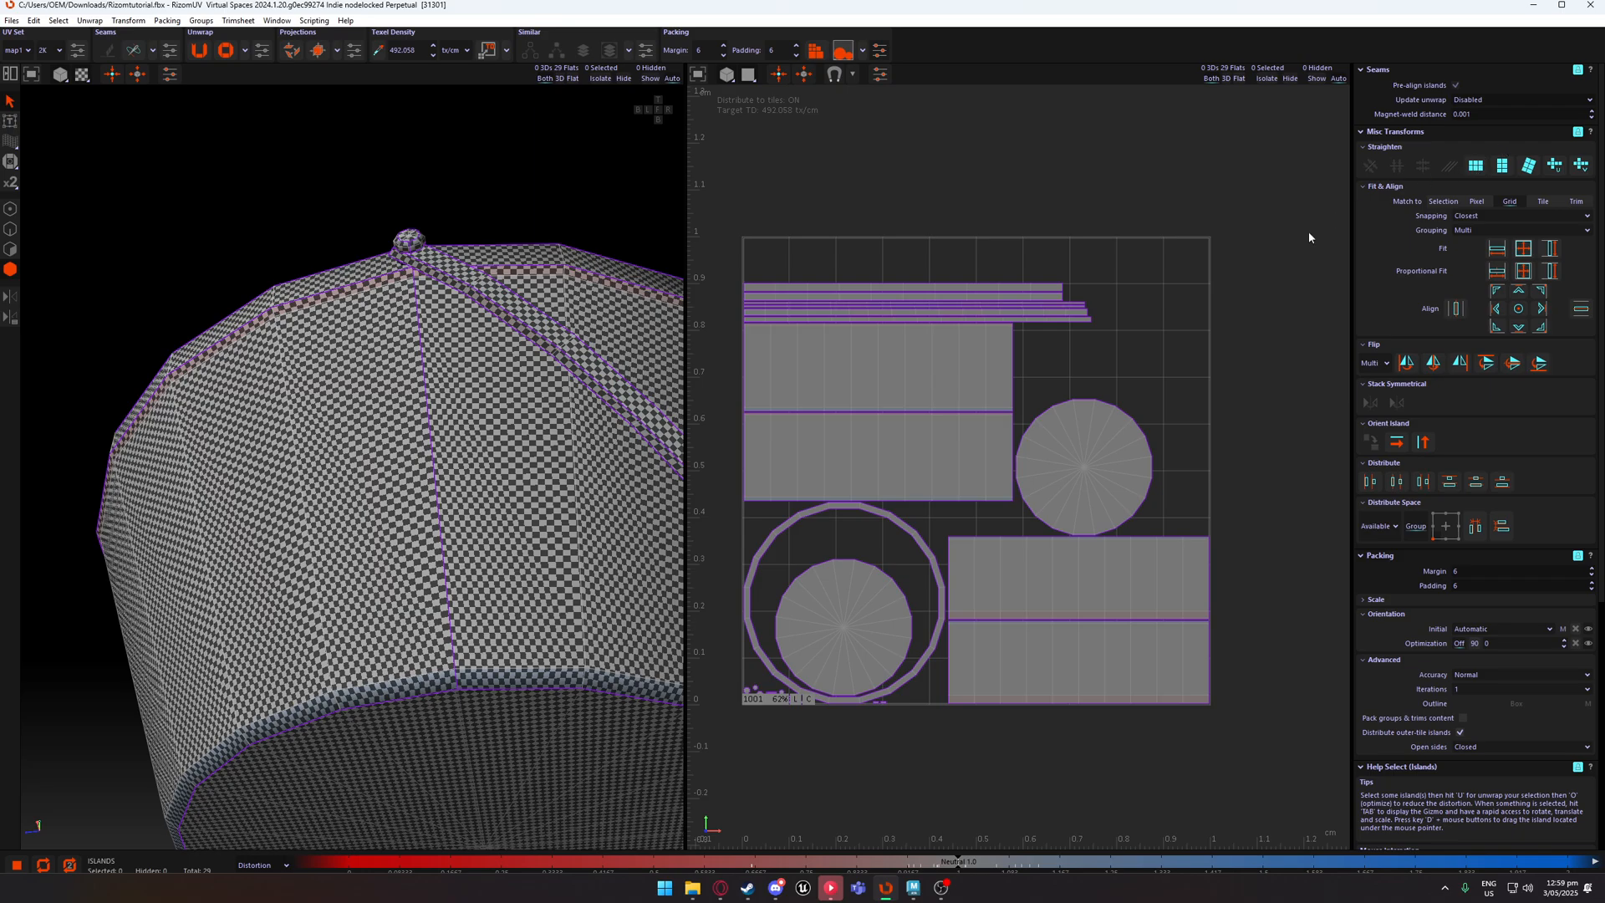
{"action": "scroll", "coordinate": [1525, 544], "scroll_direction": "down", "scroll_amount": 4}
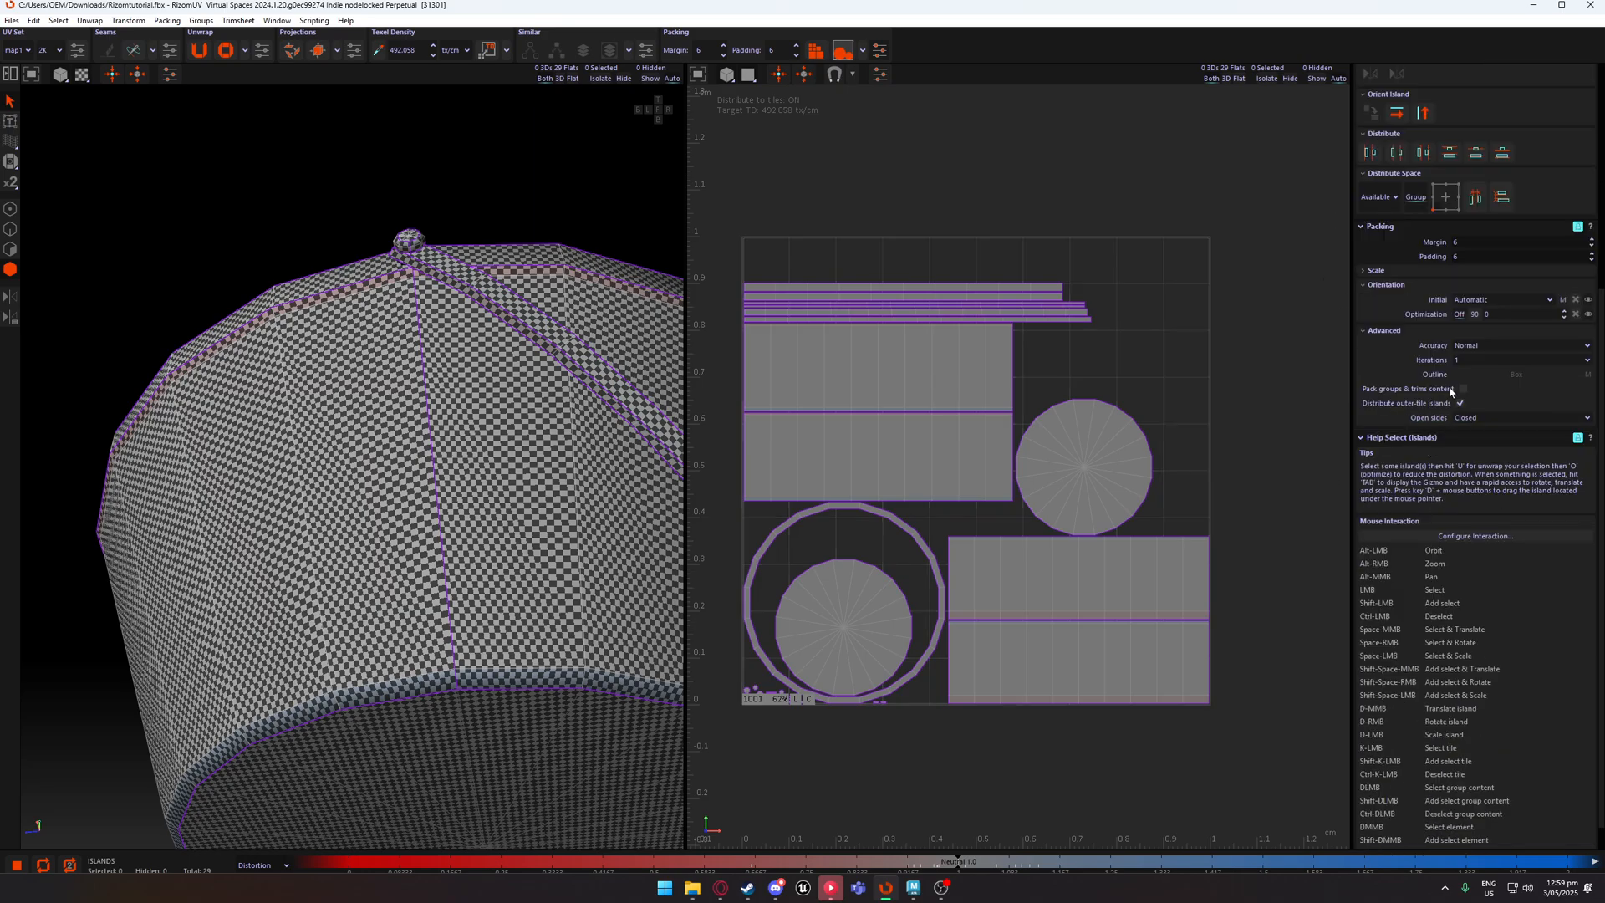
Set the packing accuracy to Low, repack the UV islands into the tile and clear the selection.
{"action": "left_click", "coordinate": [1496, 348]}
{"action": "left_click", "coordinate": [1462, 358]}
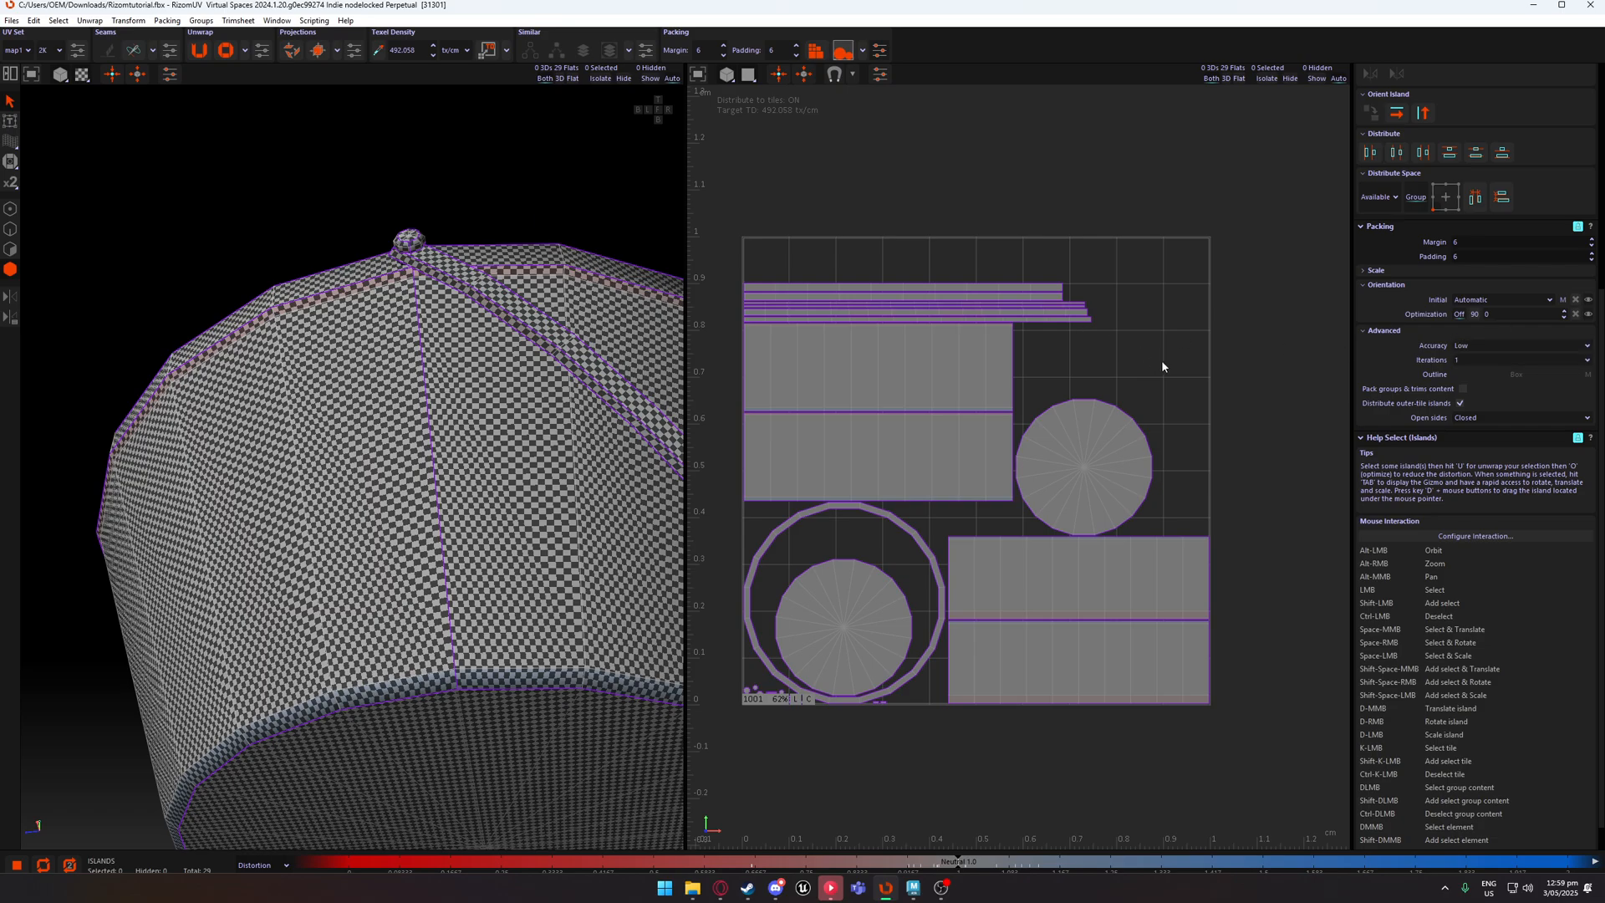
{"action": "key", "text": "p"}
{"action": "middle_click_drag", "start_coordinate": [990, 434], "coordinate": [1008, 381], "text": "alt"}
{"action": "left_click_drag", "start_coordinate": [1244, 664], "coordinate": [755, 173]}
{"action": "left_click", "coordinate": [961, 492]}
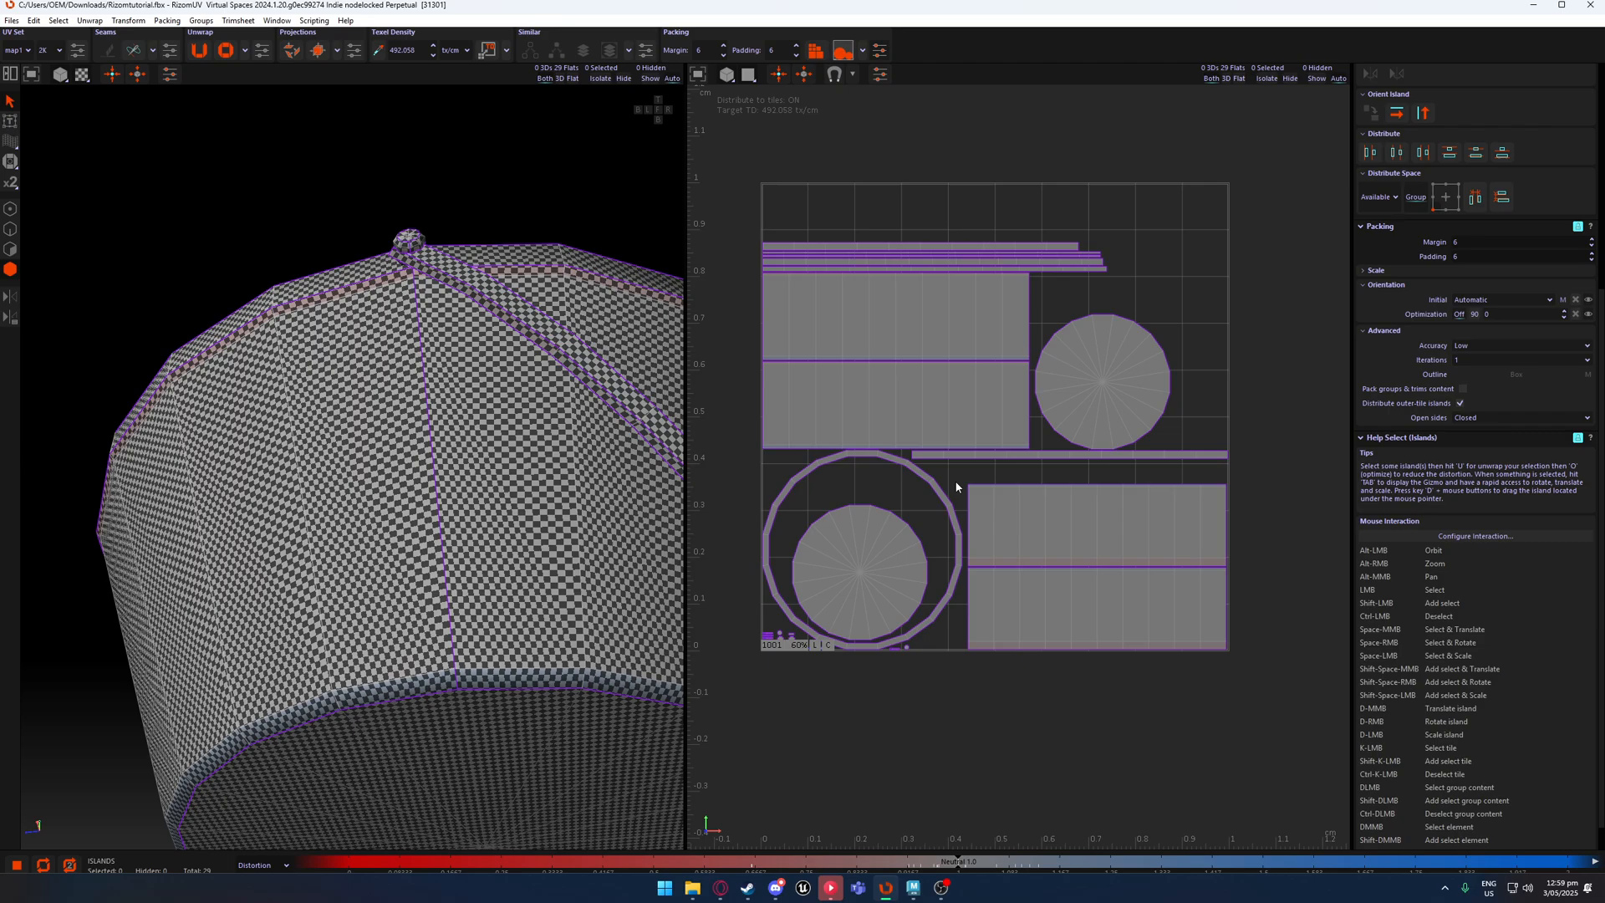
{"action": "scroll", "coordinate": [989, 466], "scroll_direction": "down", "scroll_amount": 3}
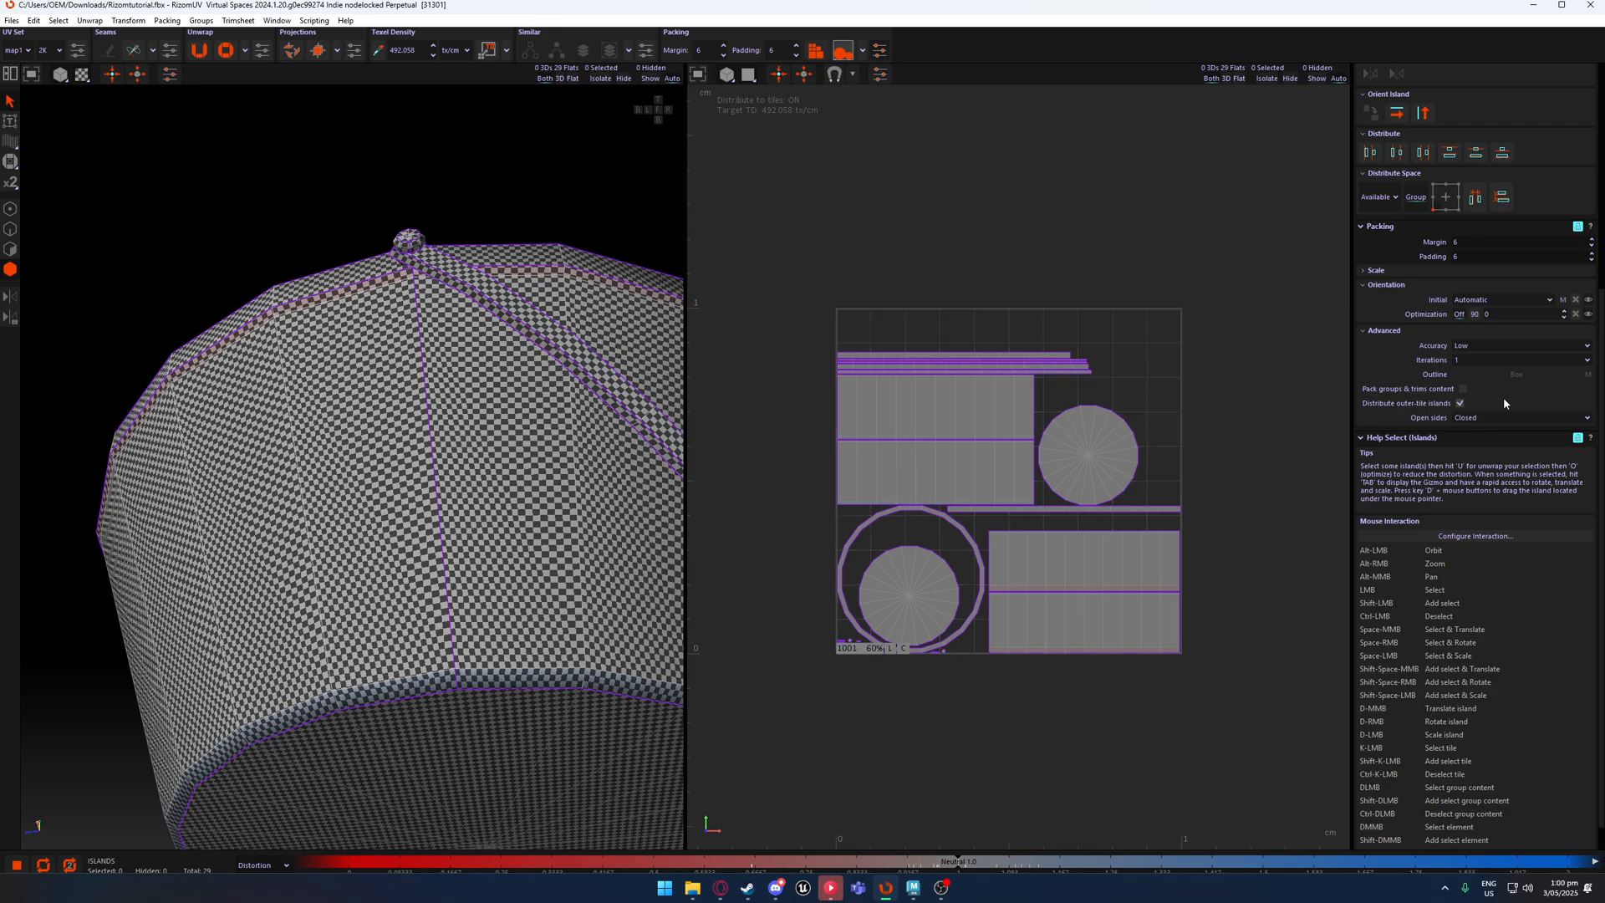
Repack the UV islands with the packing accuracy set to Normal, and again with it set to High.
{"action": "left_click", "coordinate": [1497, 343]}
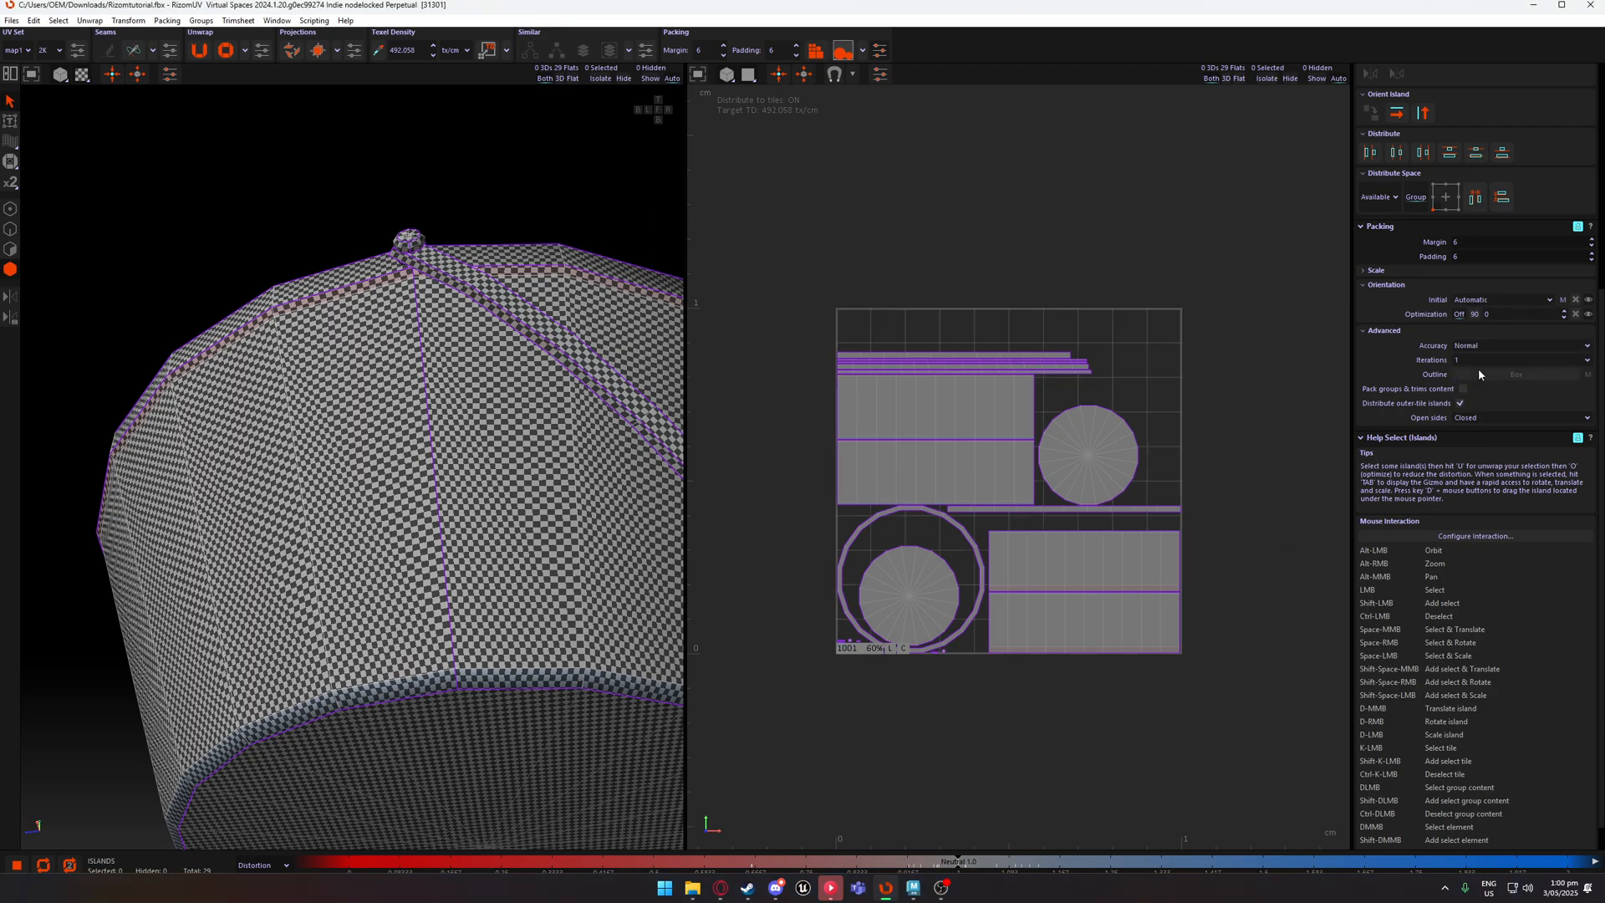
{"action": "left_click", "coordinate": [1479, 368]}
{"action": "key", "text": "p"}
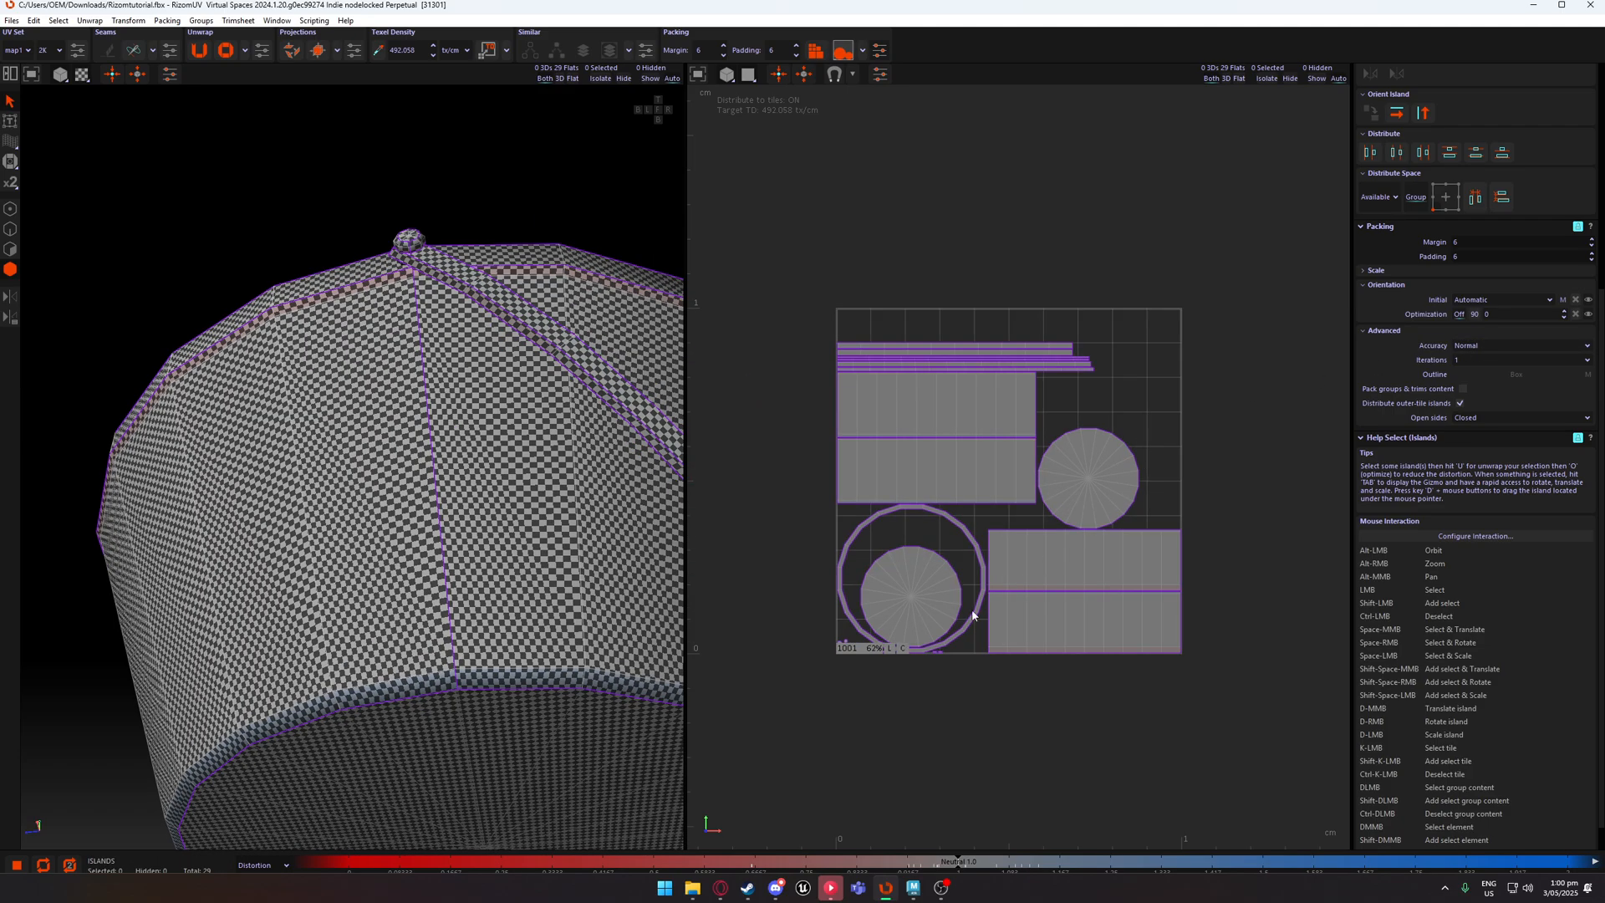
{"action": "left_click", "coordinate": [1490, 346]}
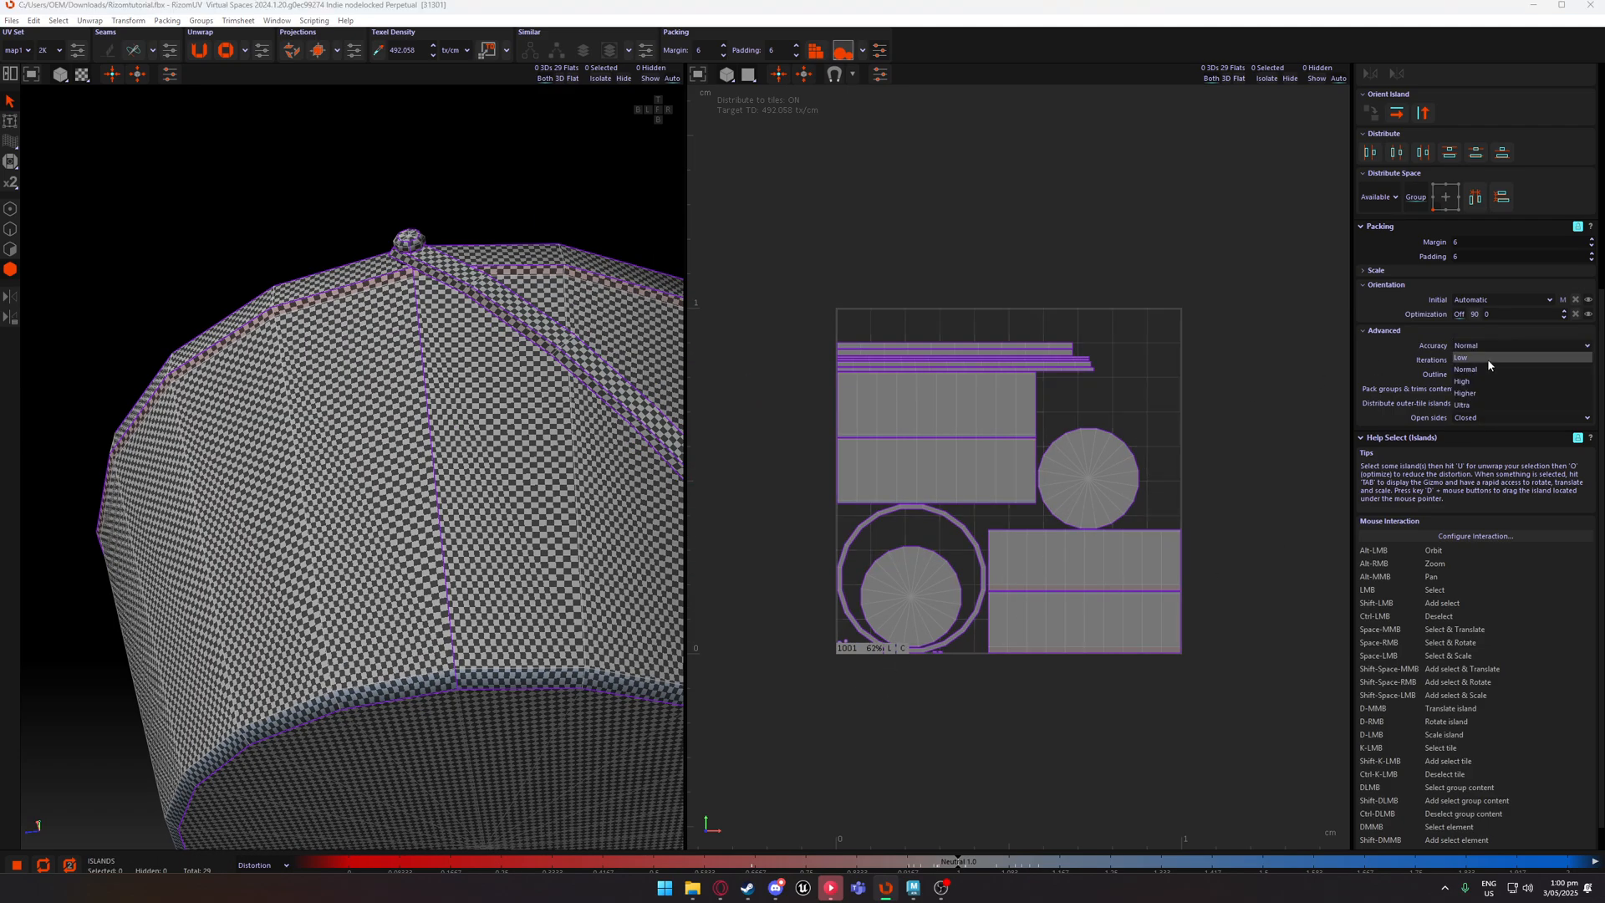
{"action": "left_click", "coordinate": [1479, 378]}
{"action": "key", "text": "p"}
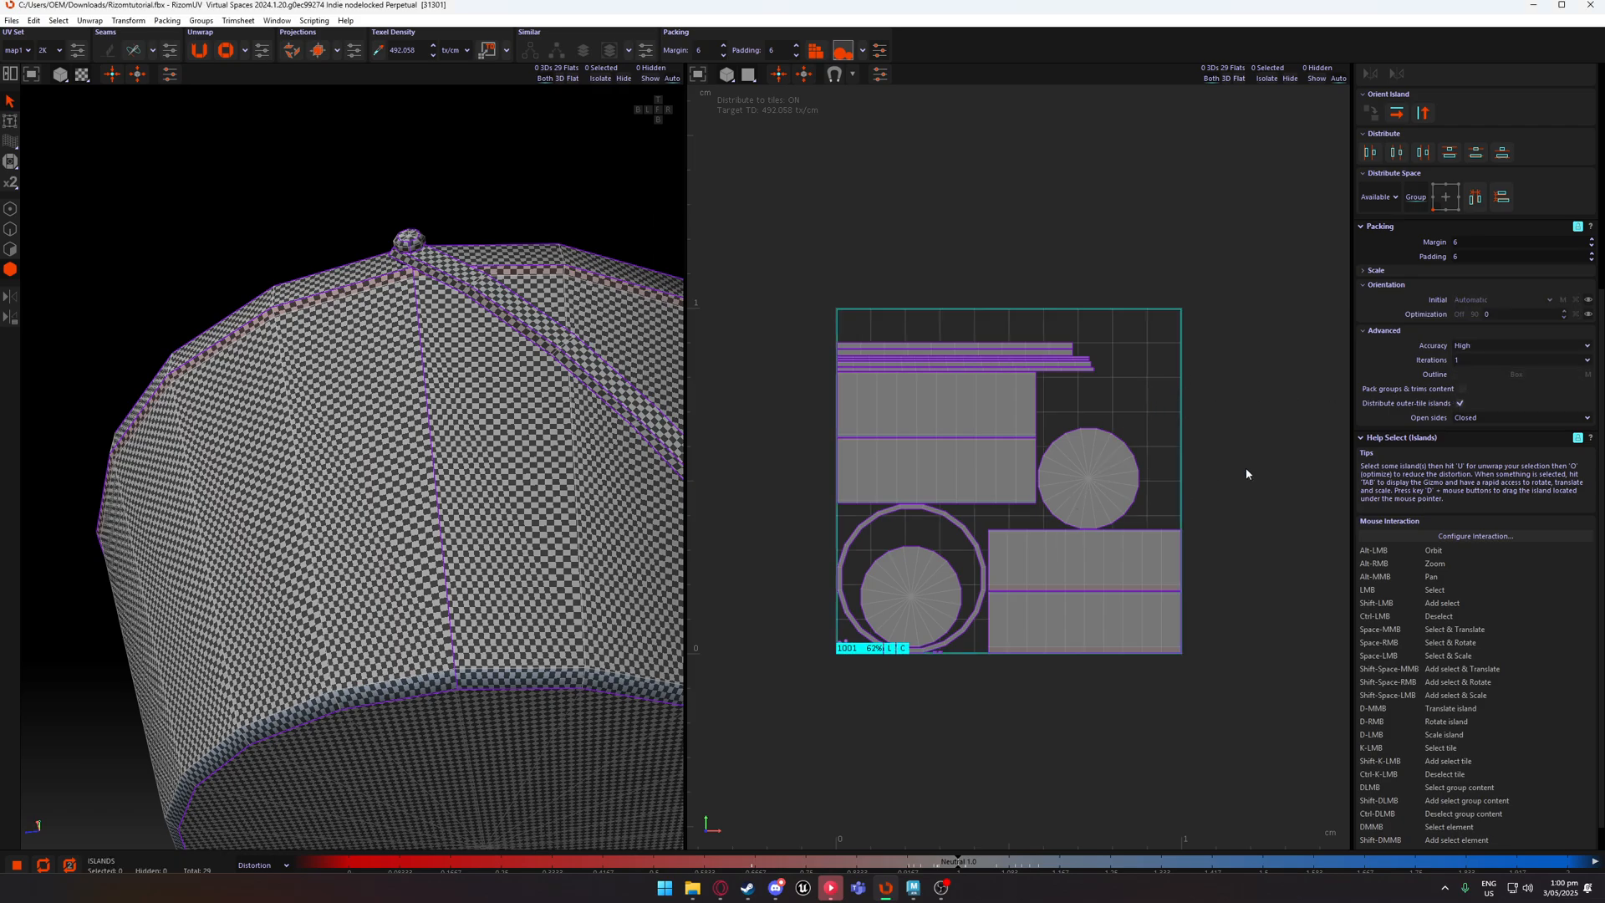
Raise the packing accuracy to Ultra and repack the UV islands into the tile.
{"action": "left_click", "coordinate": [1472, 344]}
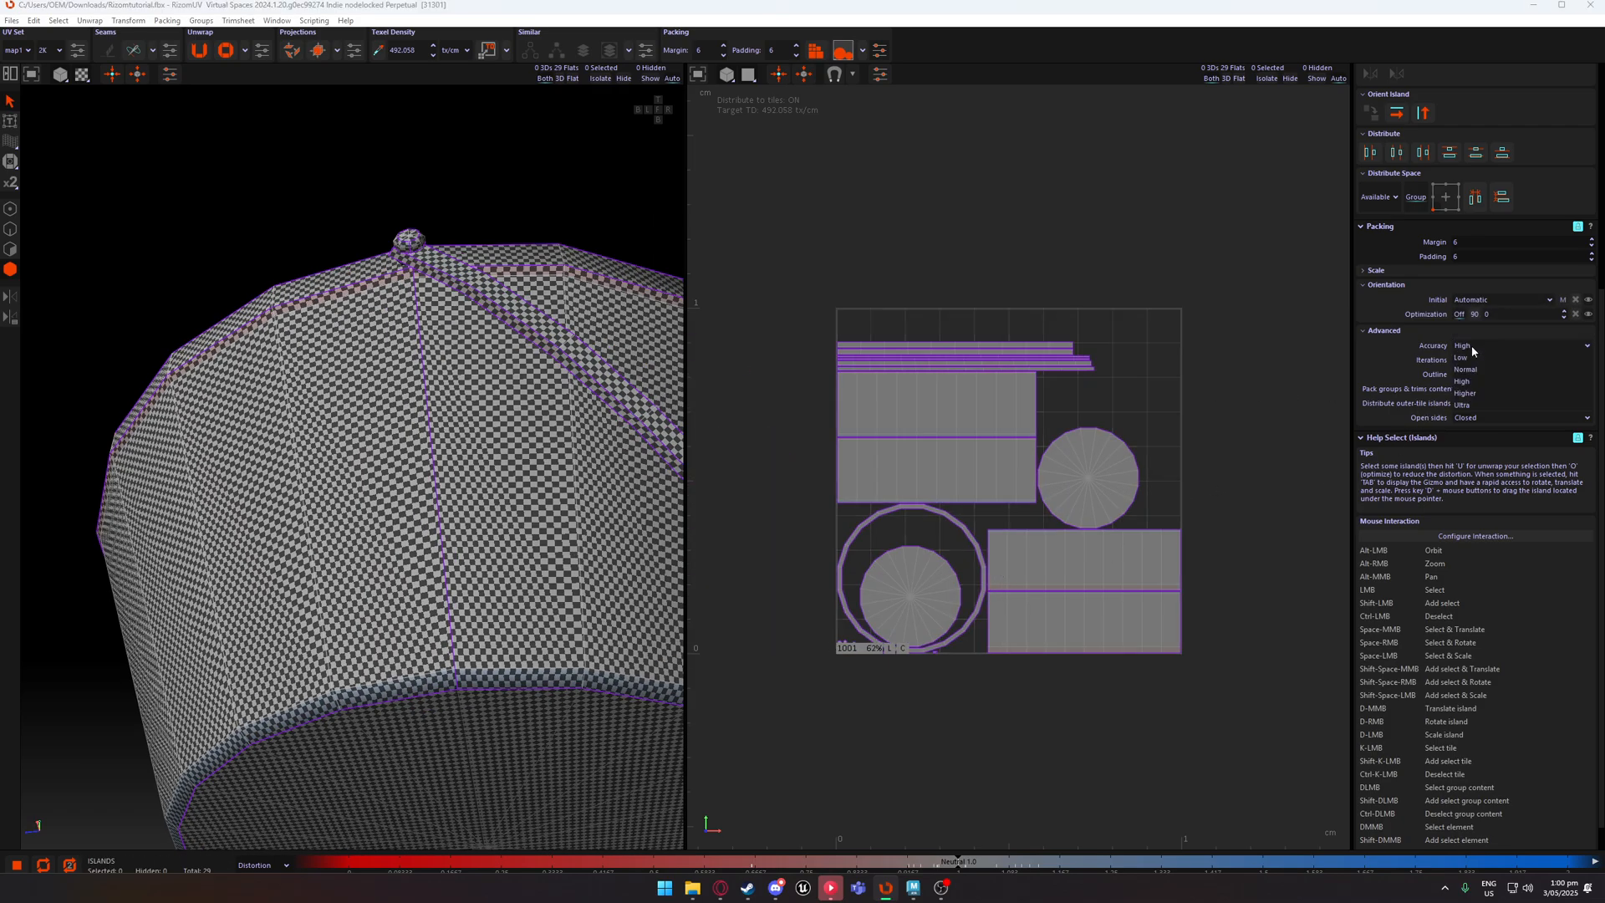
{"action": "left_click", "coordinate": [1476, 393]}
{"action": "key", "text": "p"}
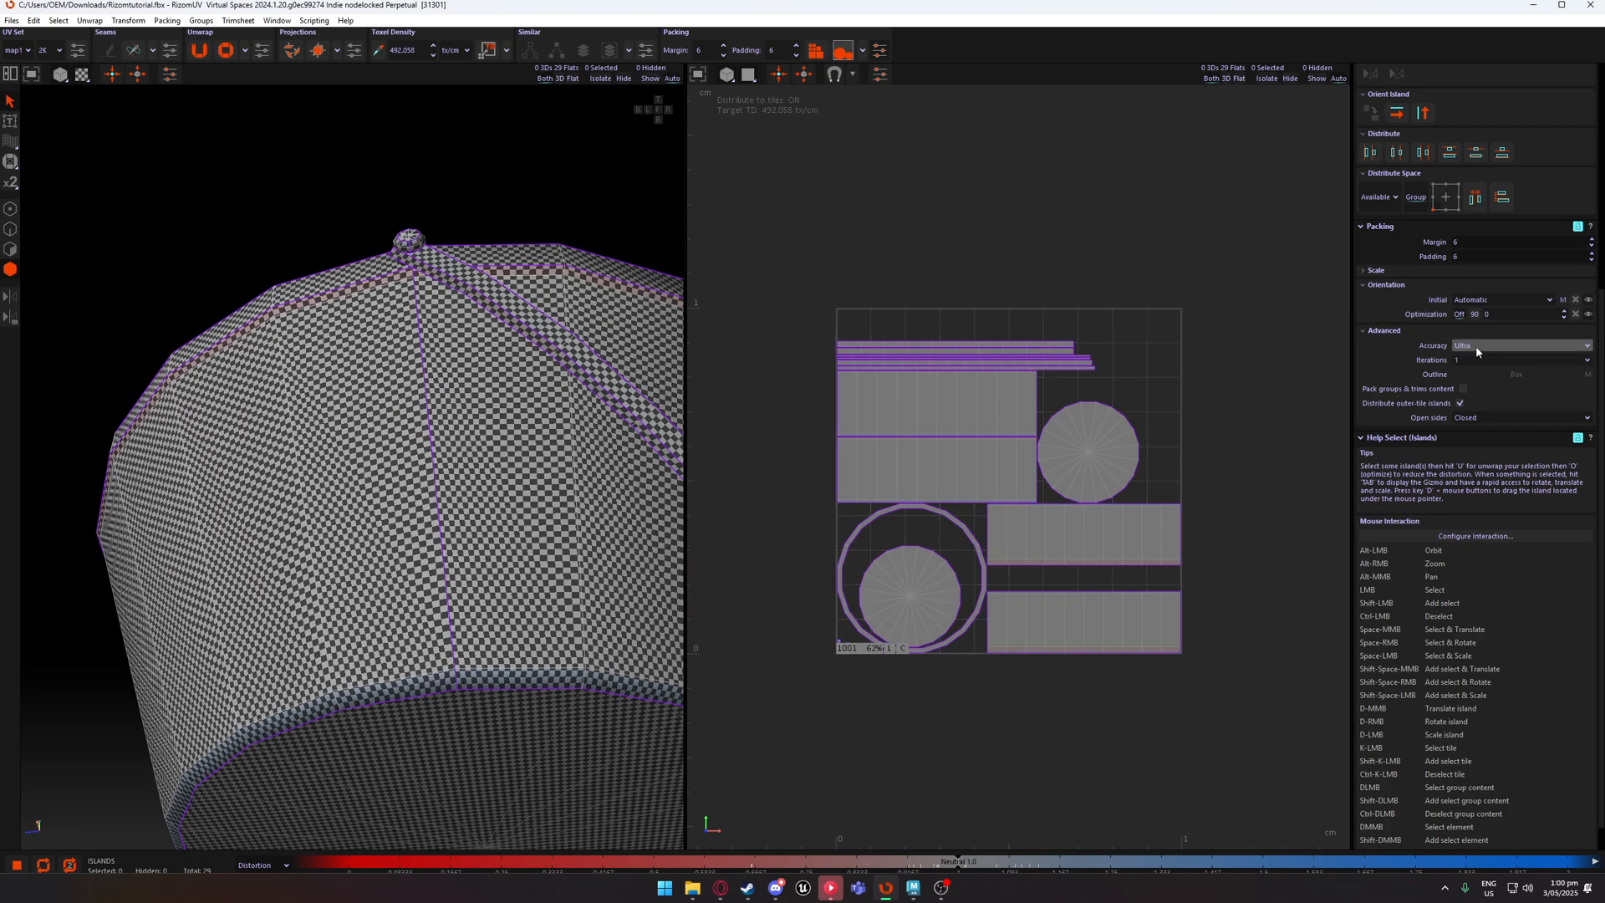
Set the packing iterations to 32 and the accuracy to Ultra.
{"action": "left_click", "coordinate": [1476, 345]}
{"action": "left_click", "coordinate": [1480, 369]}
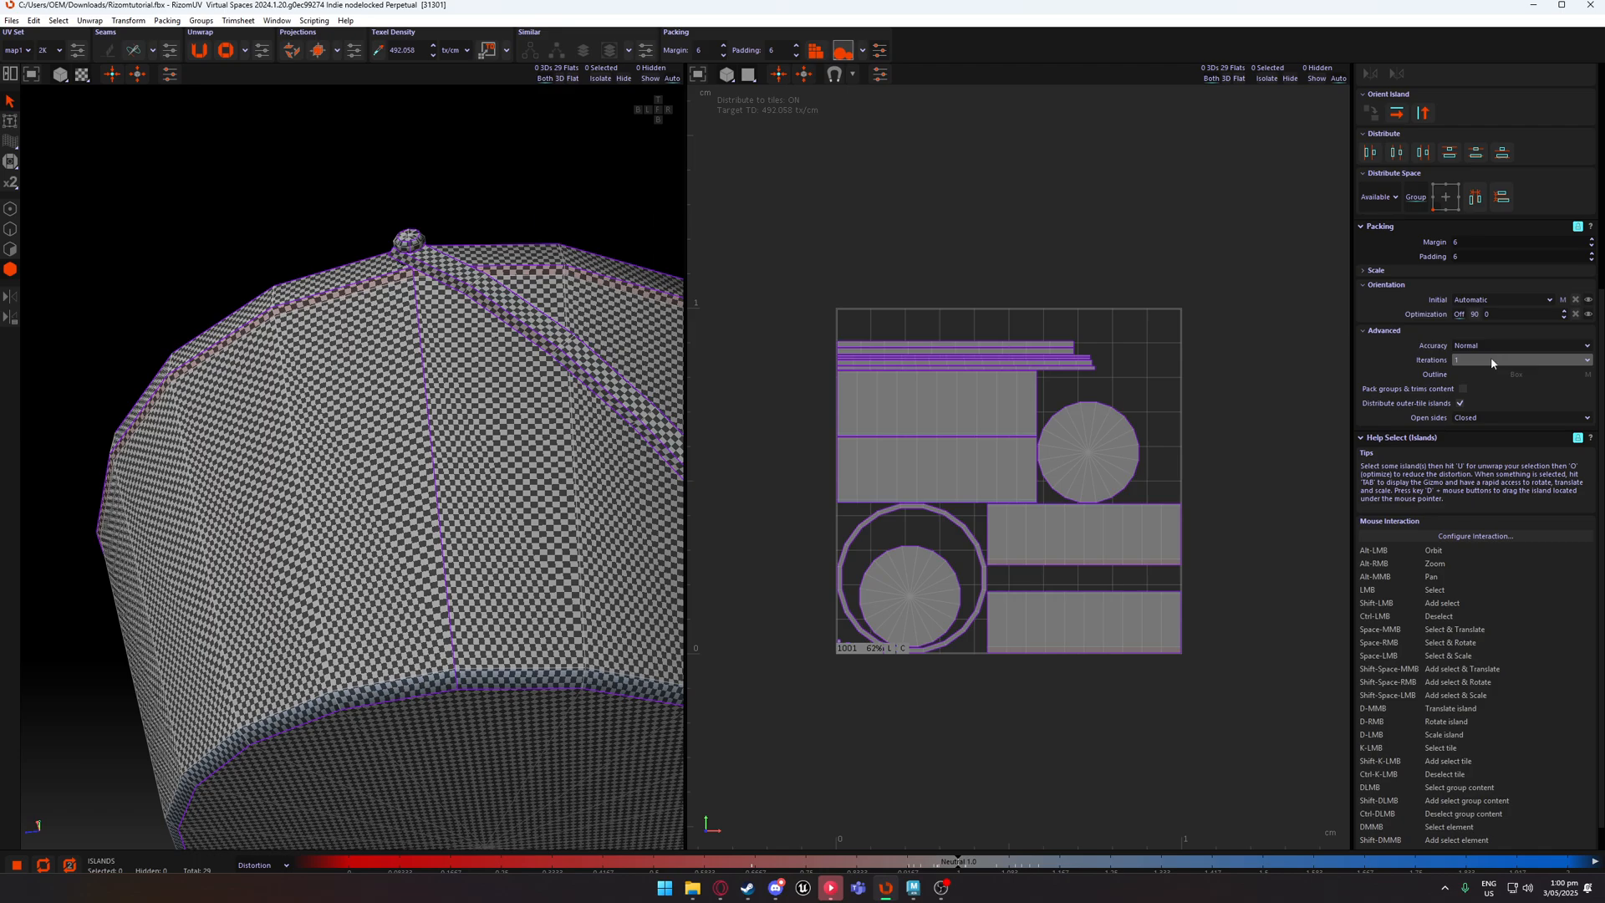
{"action": "left_click", "coordinate": [1491, 358]}
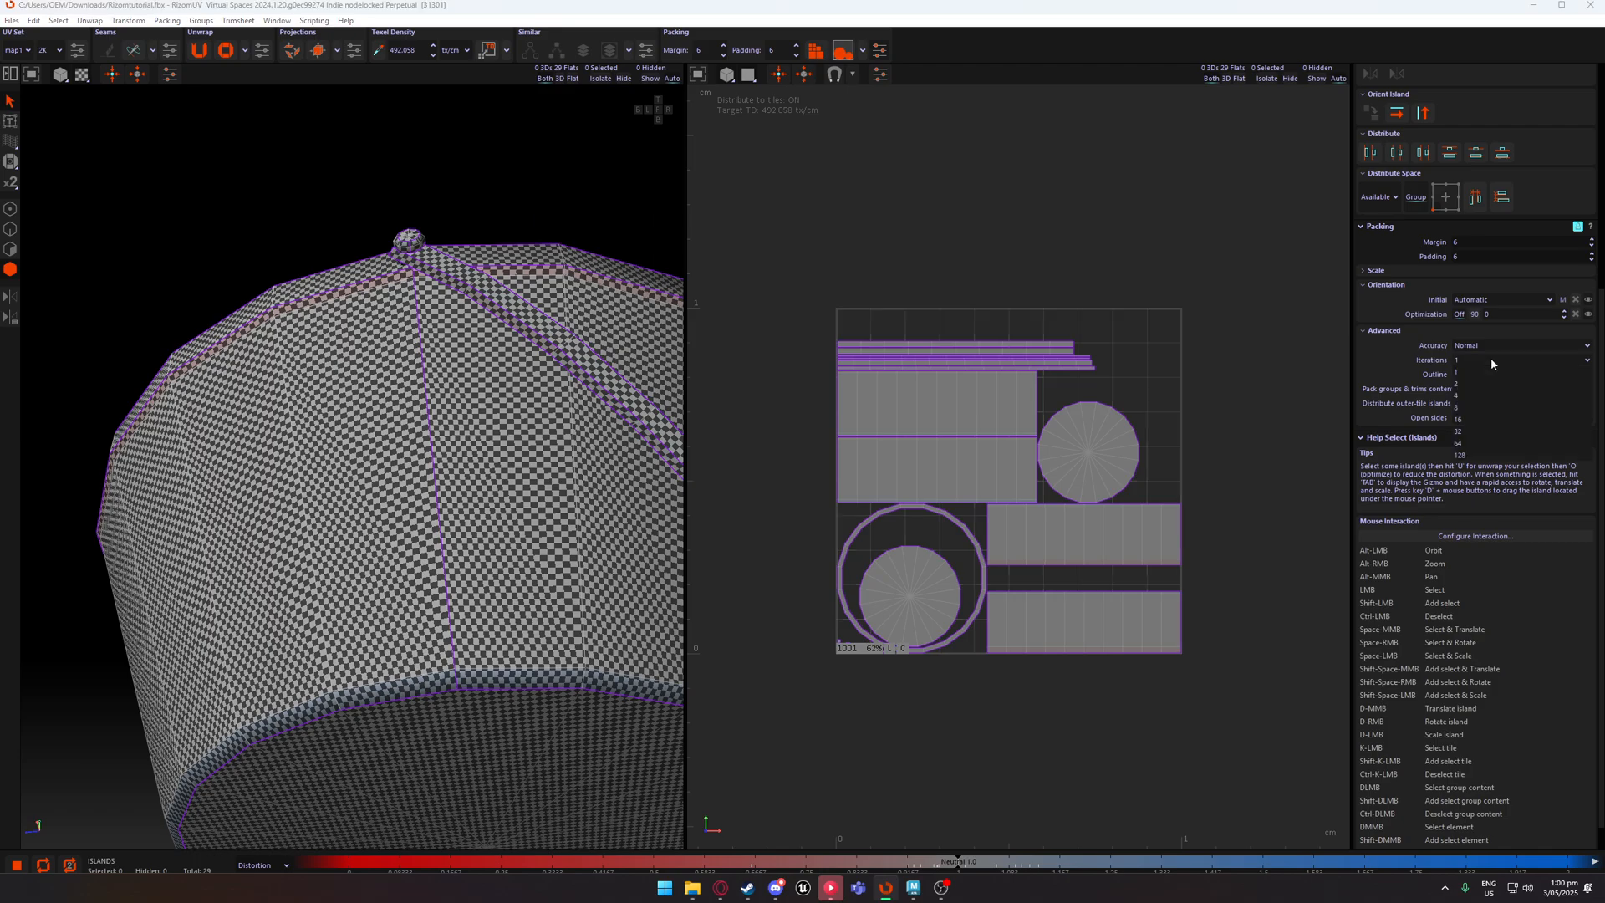
{"action": "left_click", "coordinate": [1474, 431]}
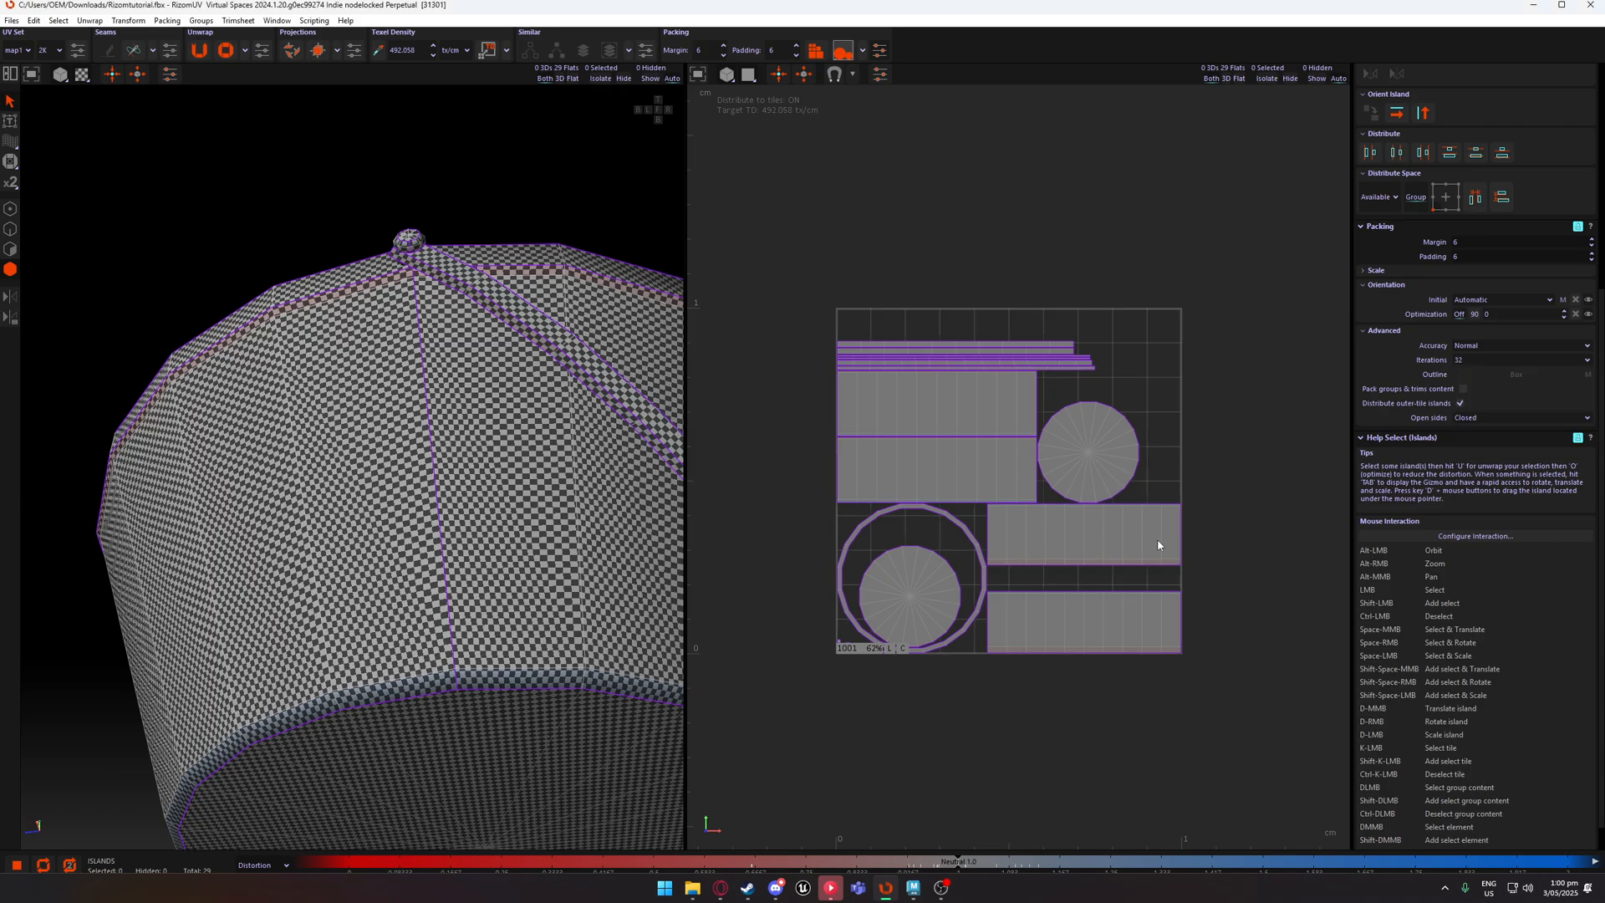
{"action": "left_click", "coordinate": [1493, 345]}
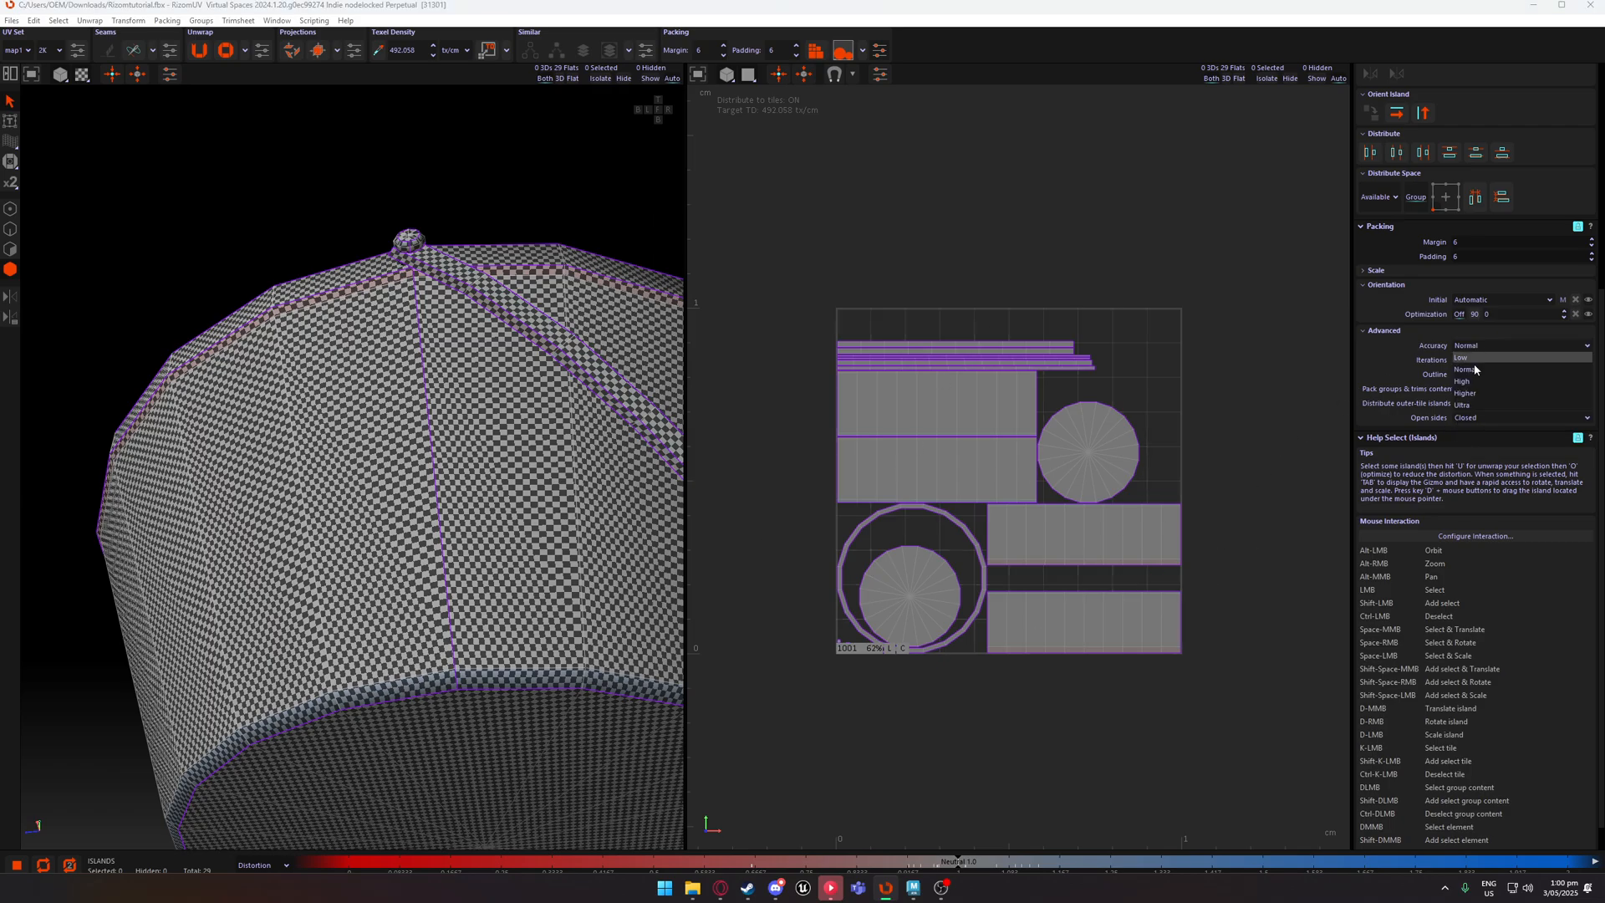
{"action": "left_click", "coordinate": [1484, 406]}
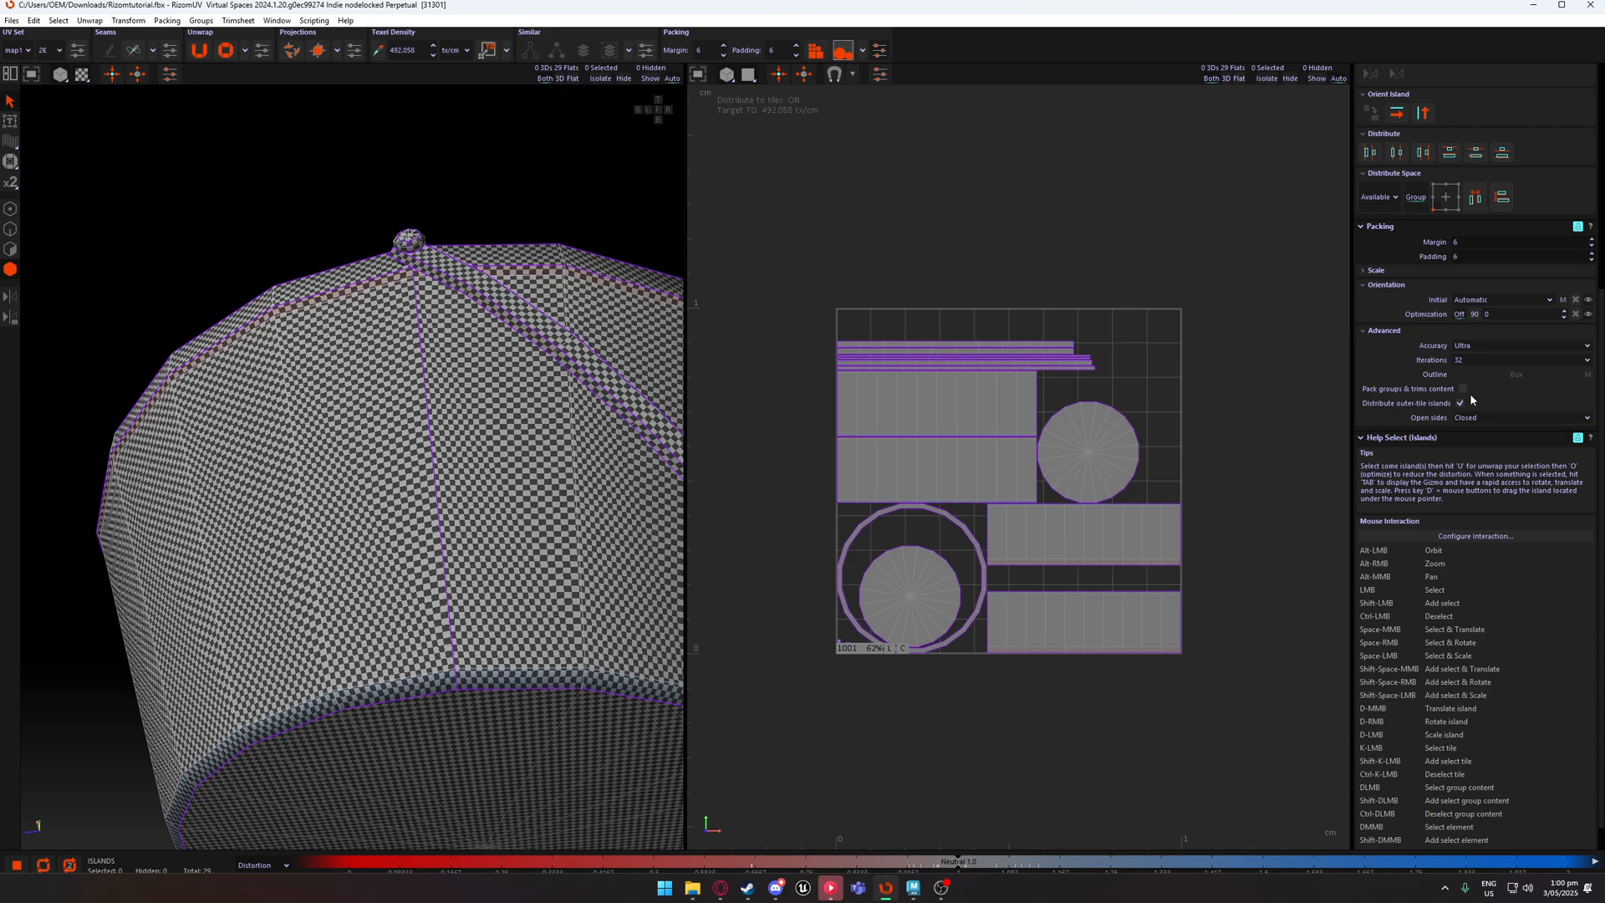
{"action": "left_click", "coordinate": [1484, 344]}
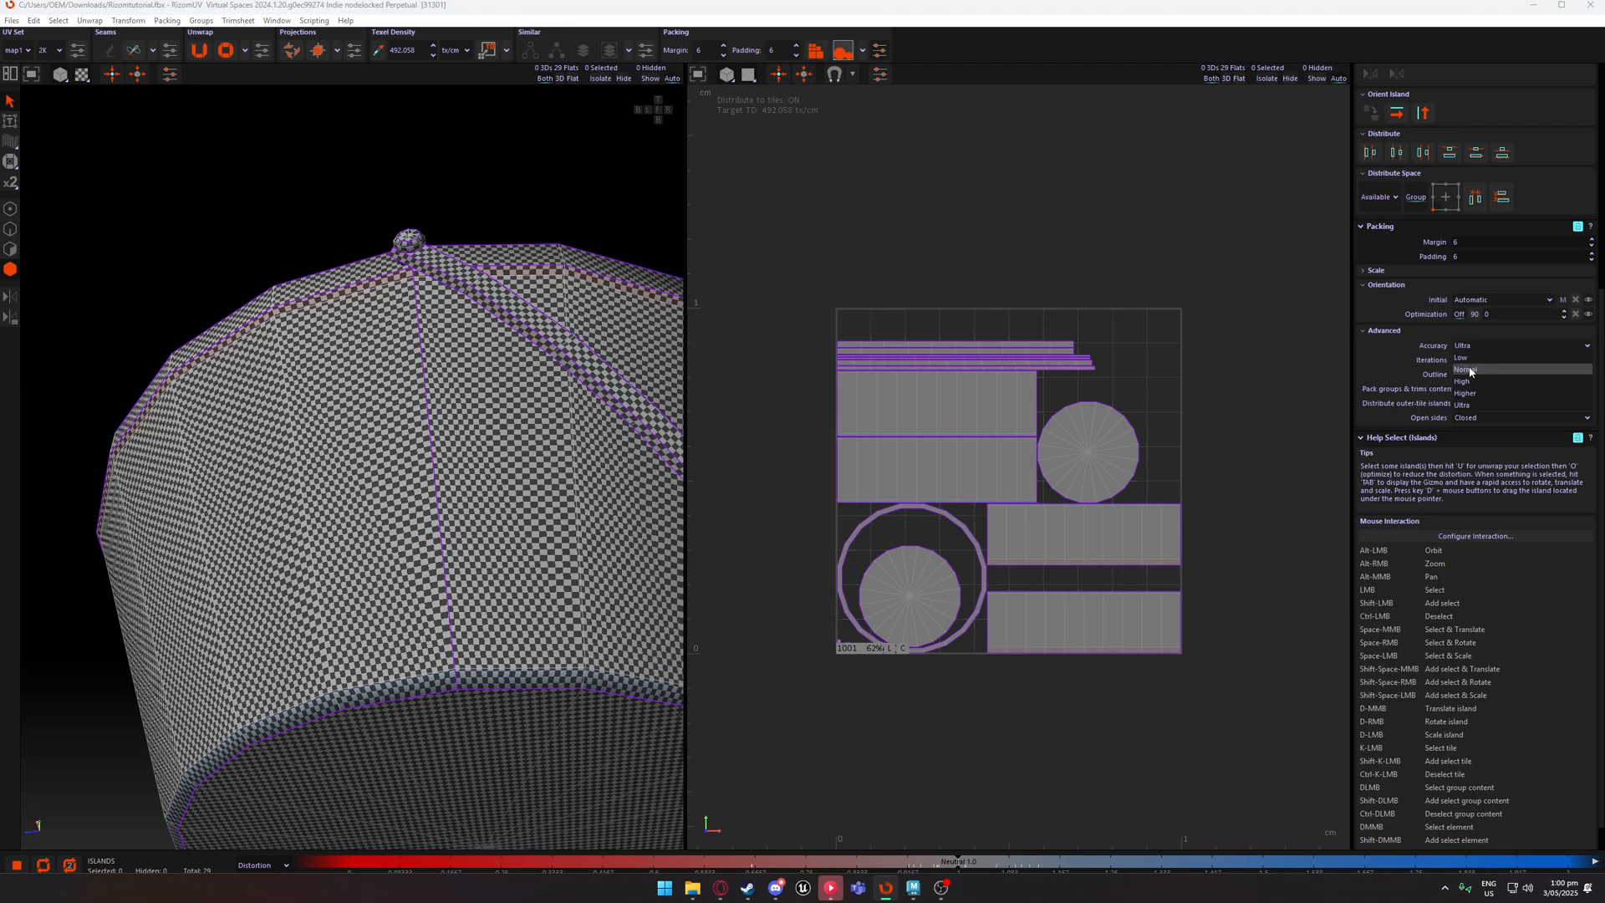
{"action": "left_click", "coordinate": [1403, 362]}
{"action": "left_click", "coordinate": [1497, 358]}
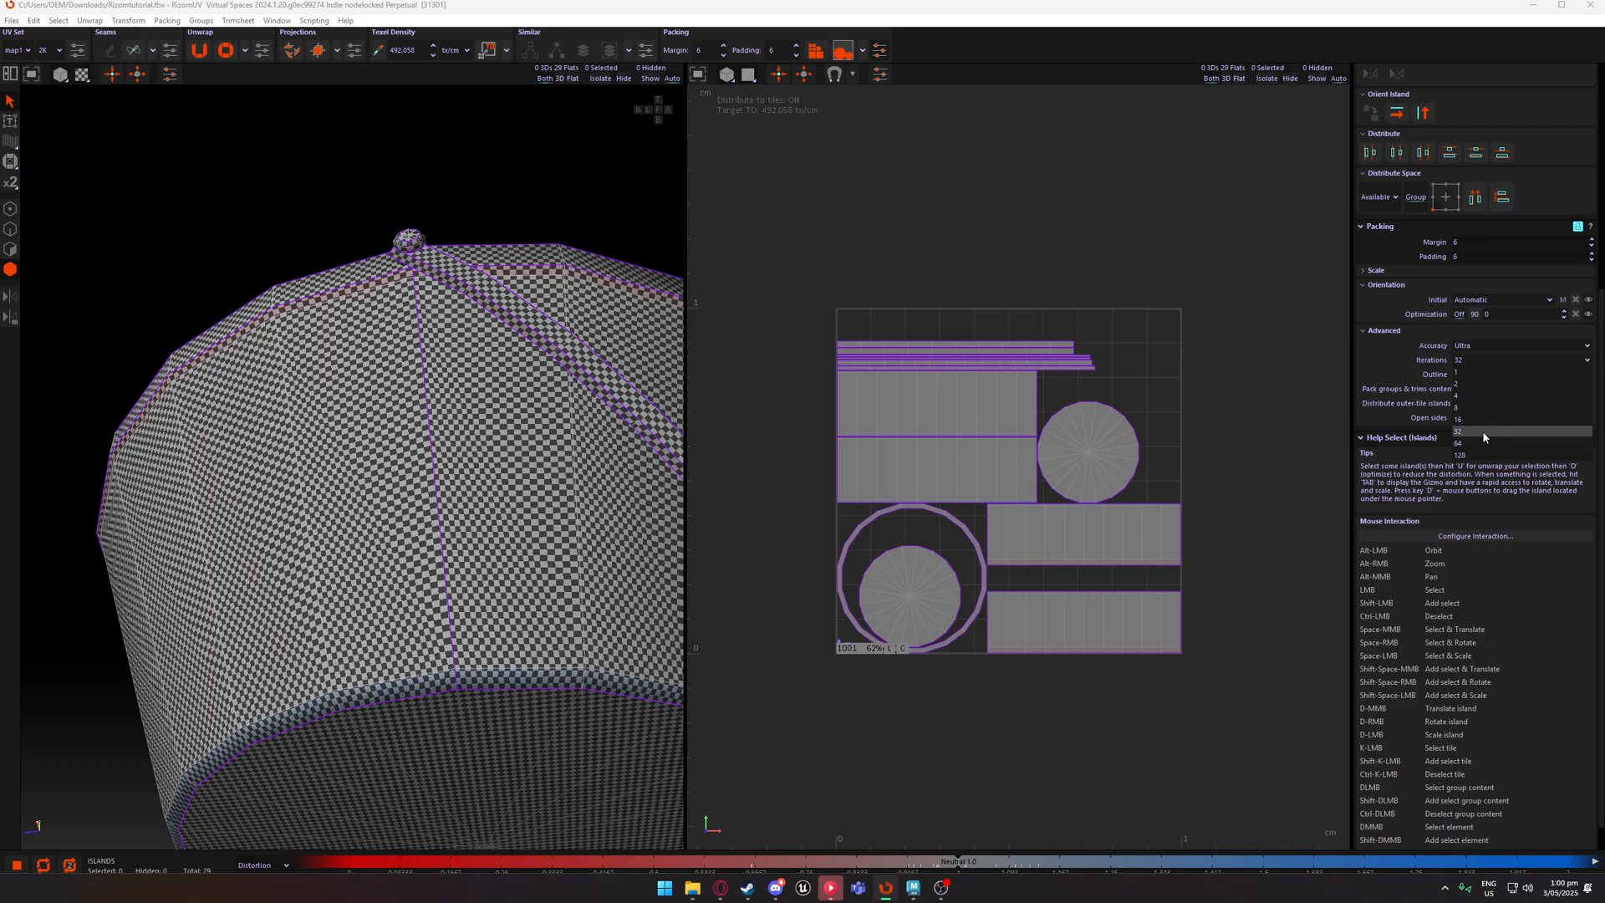
{"action": "left_click", "coordinate": [1379, 335]}
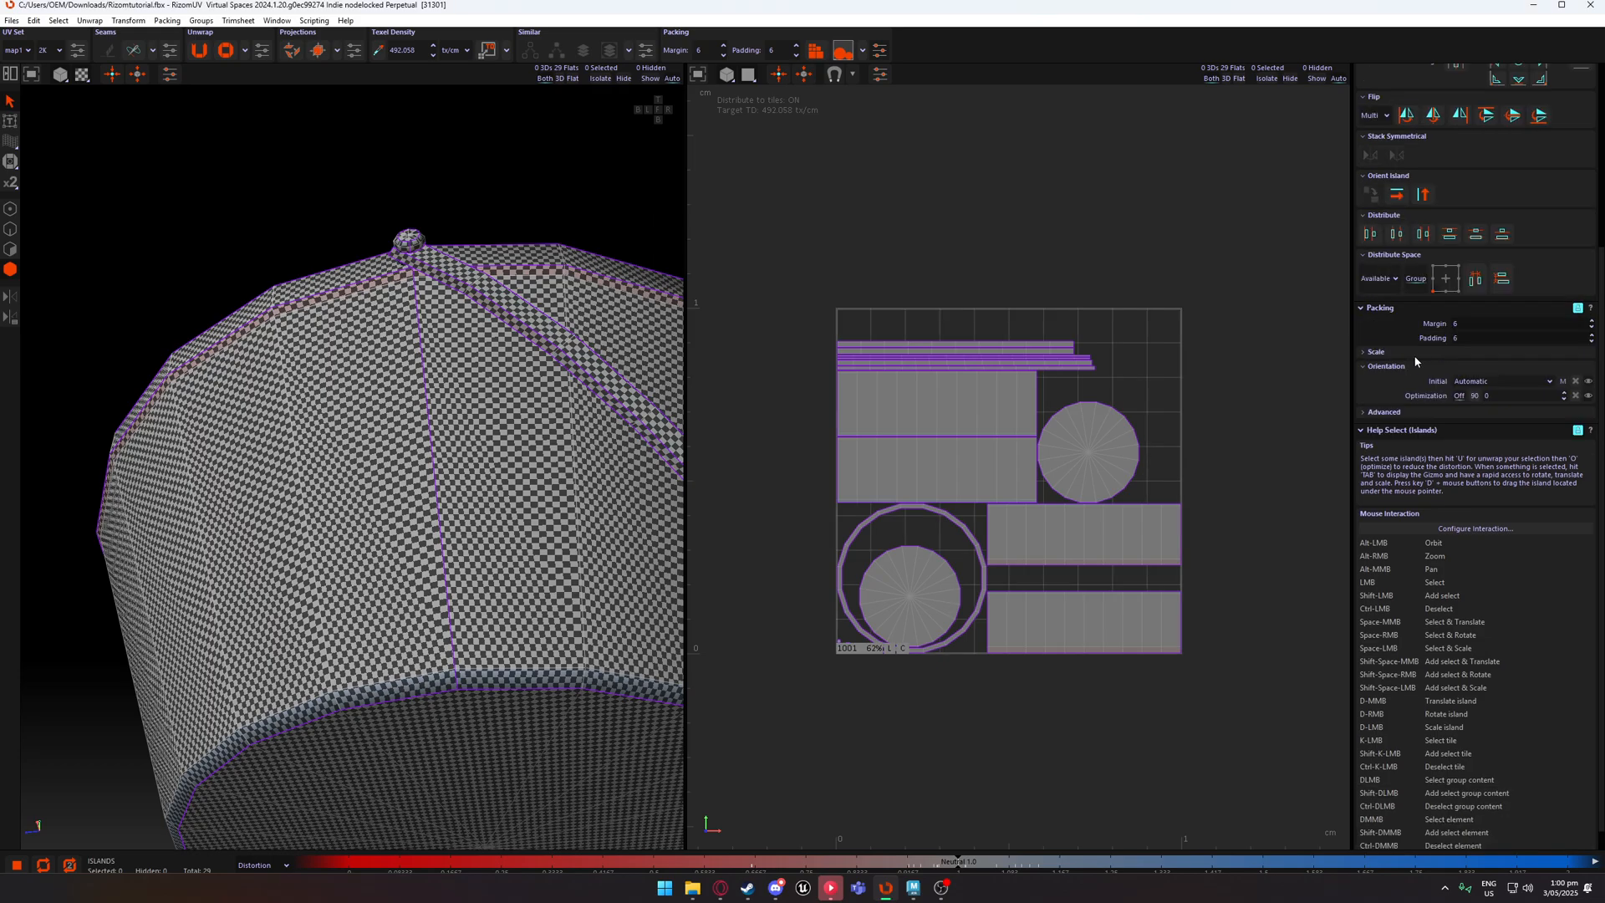
{"action": "left_click", "coordinate": [1375, 411]}
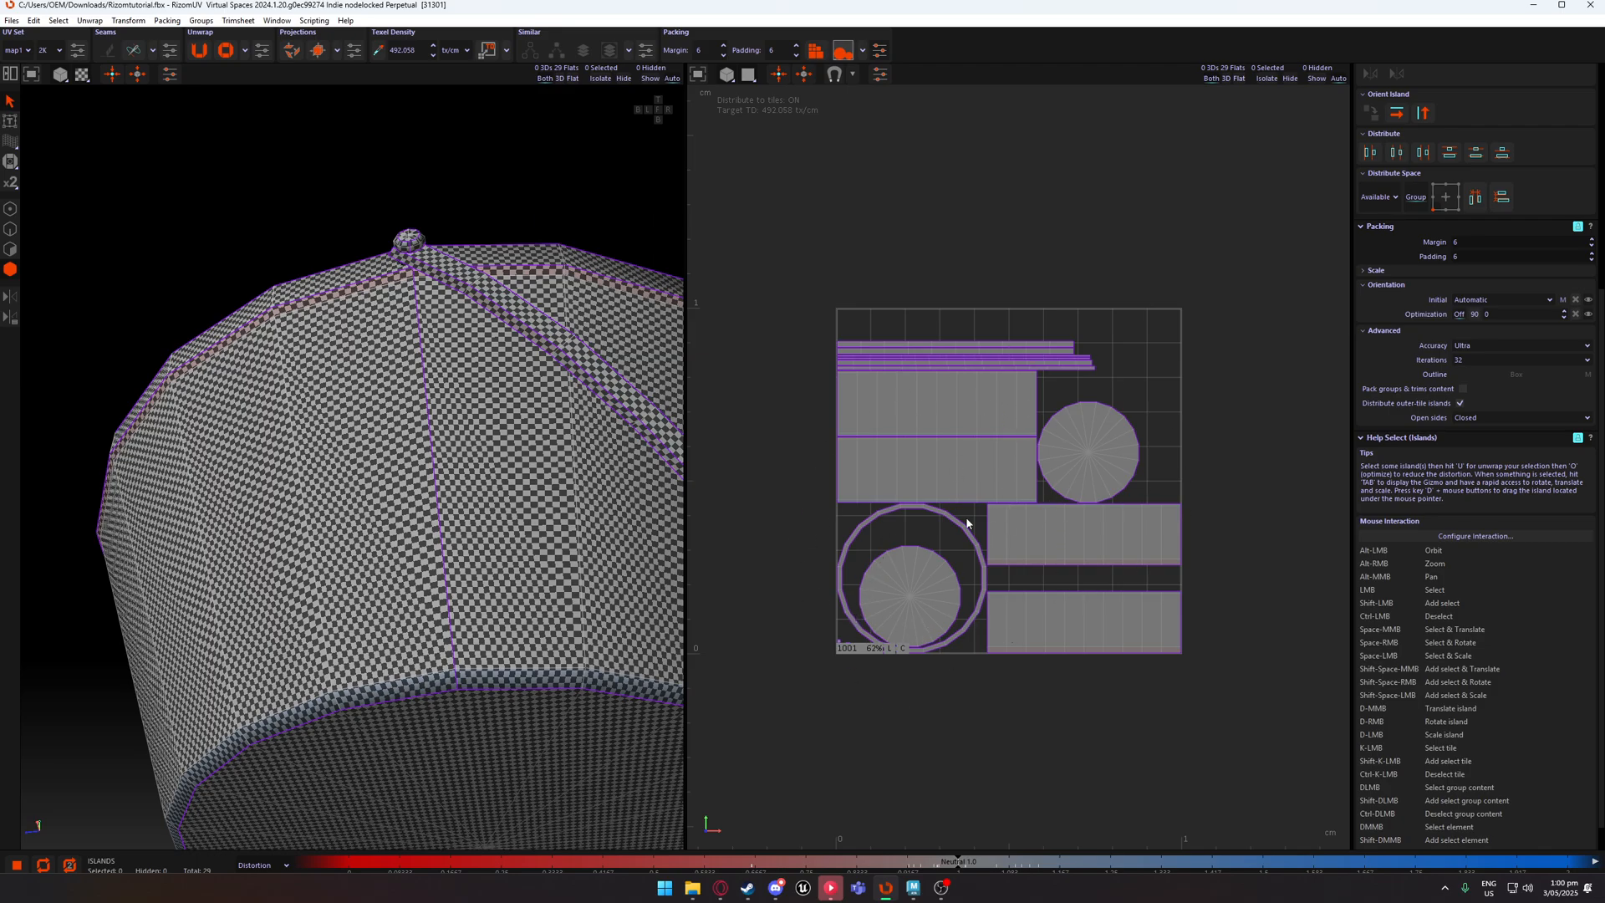
Examine the packed UV layout and the checkered bucket from below, from the side and from above.
{"action": "scroll", "coordinate": [989, 594], "scroll_direction": "up", "scroll_amount": 4}
{"action": "scroll", "coordinate": [989, 595], "scroll_direction": "down", "scroll_amount": 2}
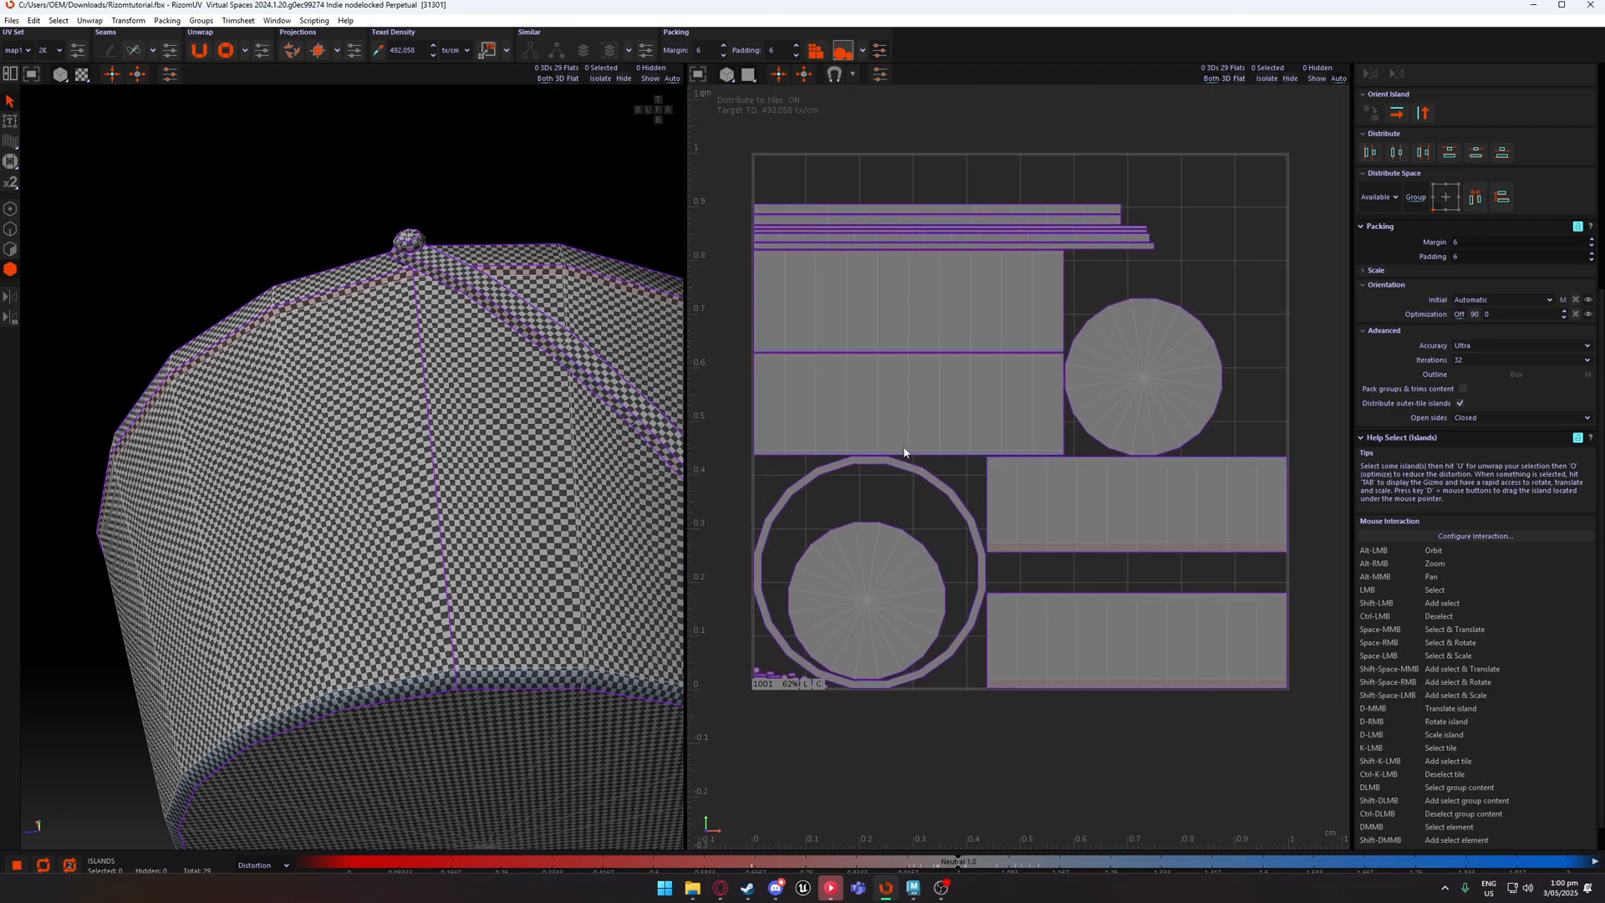
{"action": "scroll", "coordinate": [518, 551], "scroll_direction": "down", "scroll_amount": 4}
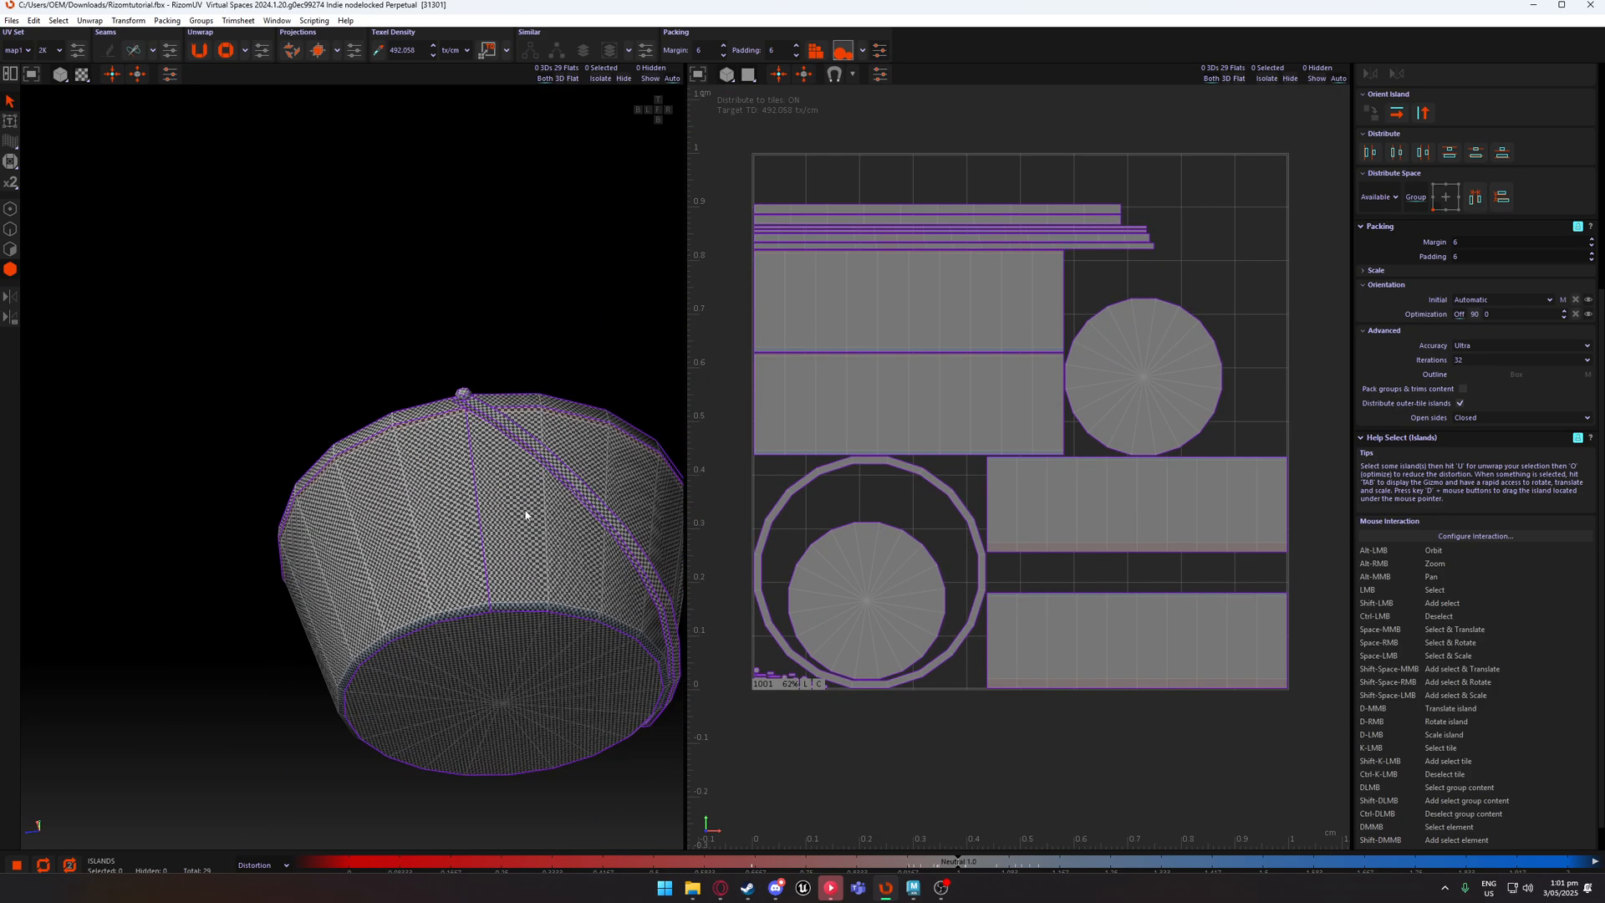
{"action": "left_click_drag", "start_coordinate": [527, 516], "coordinate": [503, 617], "text": "alt"}
{"action": "middle_click_drag", "start_coordinate": [525, 446], "coordinate": [429, 515], "text": "alt"}
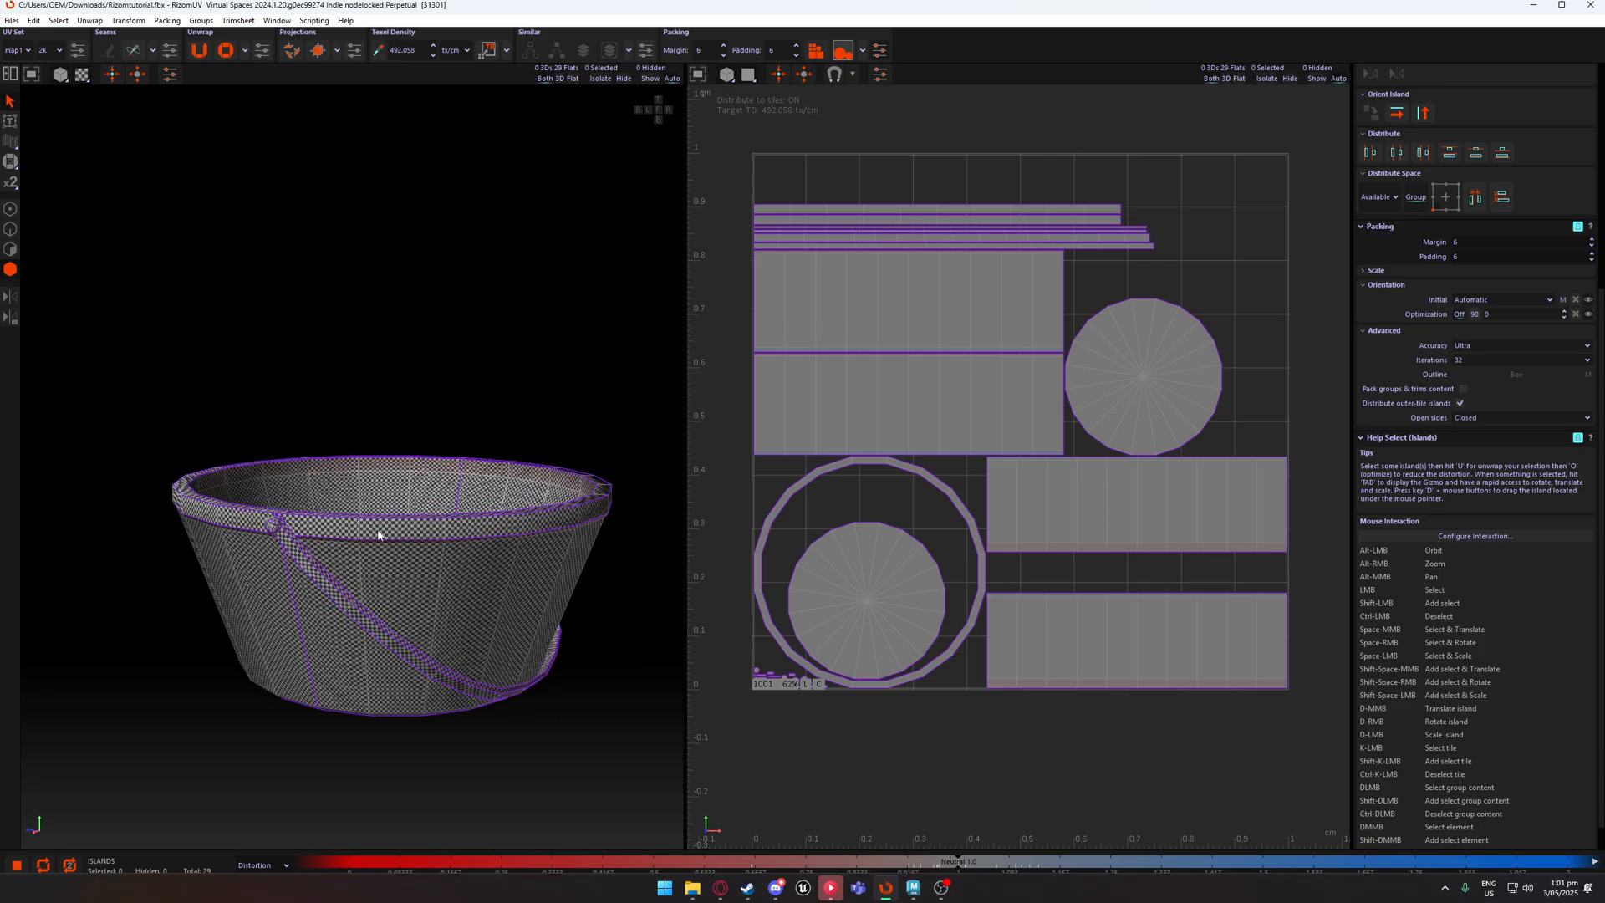
{"action": "left_click_drag", "start_coordinate": [378, 535], "coordinate": [381, 586], "text": "alt"}
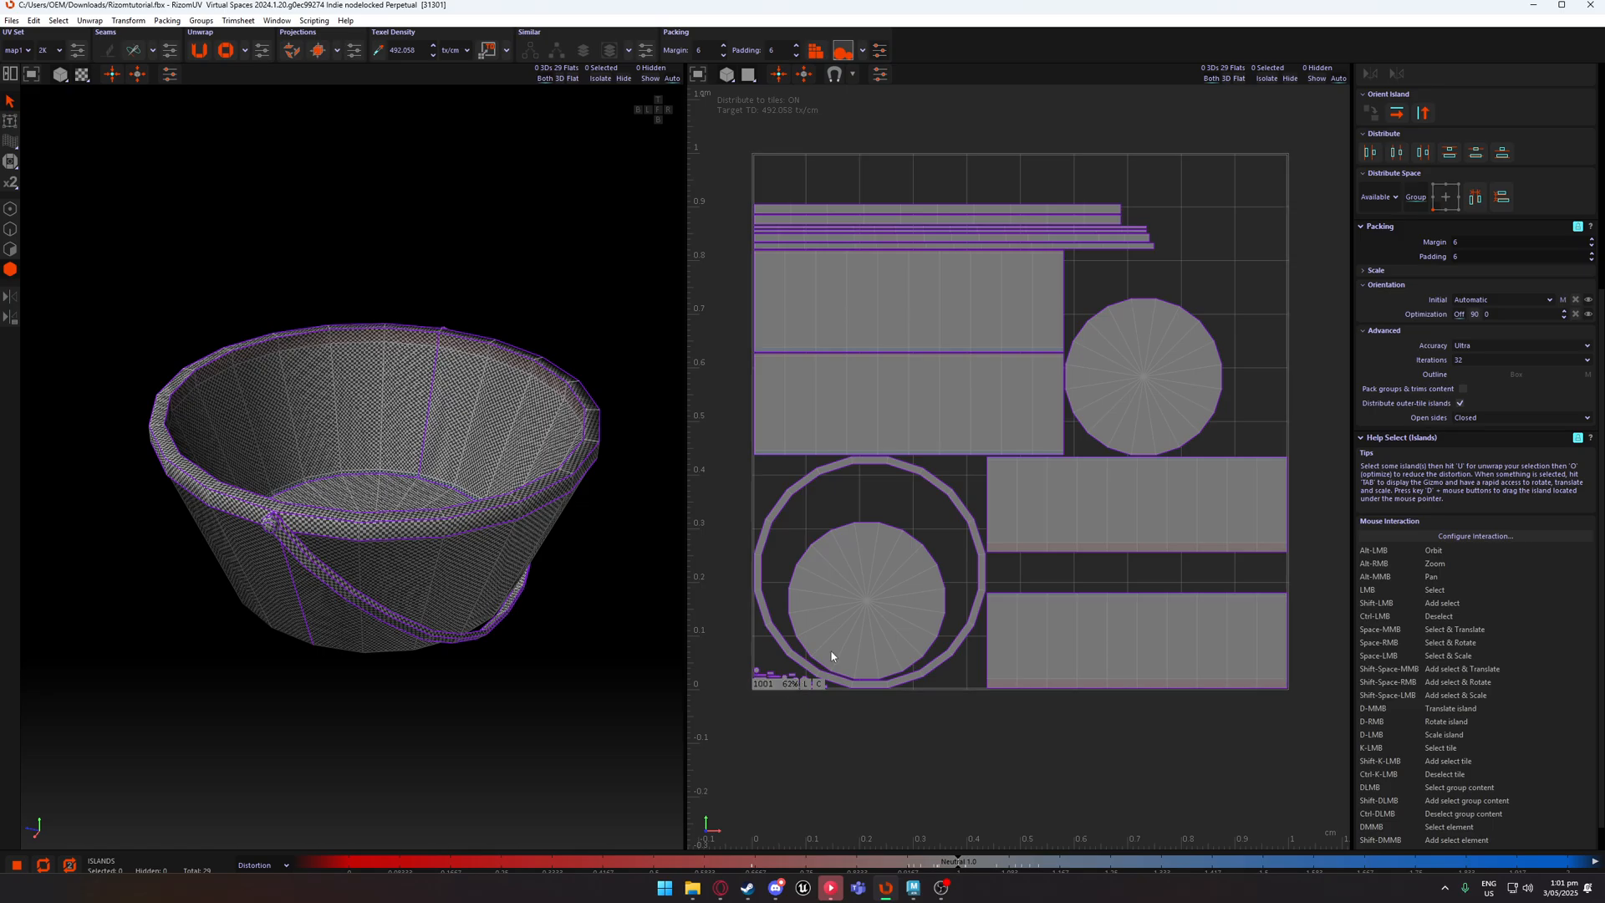
Repack the UV islands with the current settings, select the rim's top face ring and clear the selection.
{"action": "key", "text": "p"}
{"action": "middle_click_drag", "start_coordinate": [981, 487], "coordinate": [952, 536], "text": "alt"}
{"action": "left_click", "coordinate": [920, 543]}
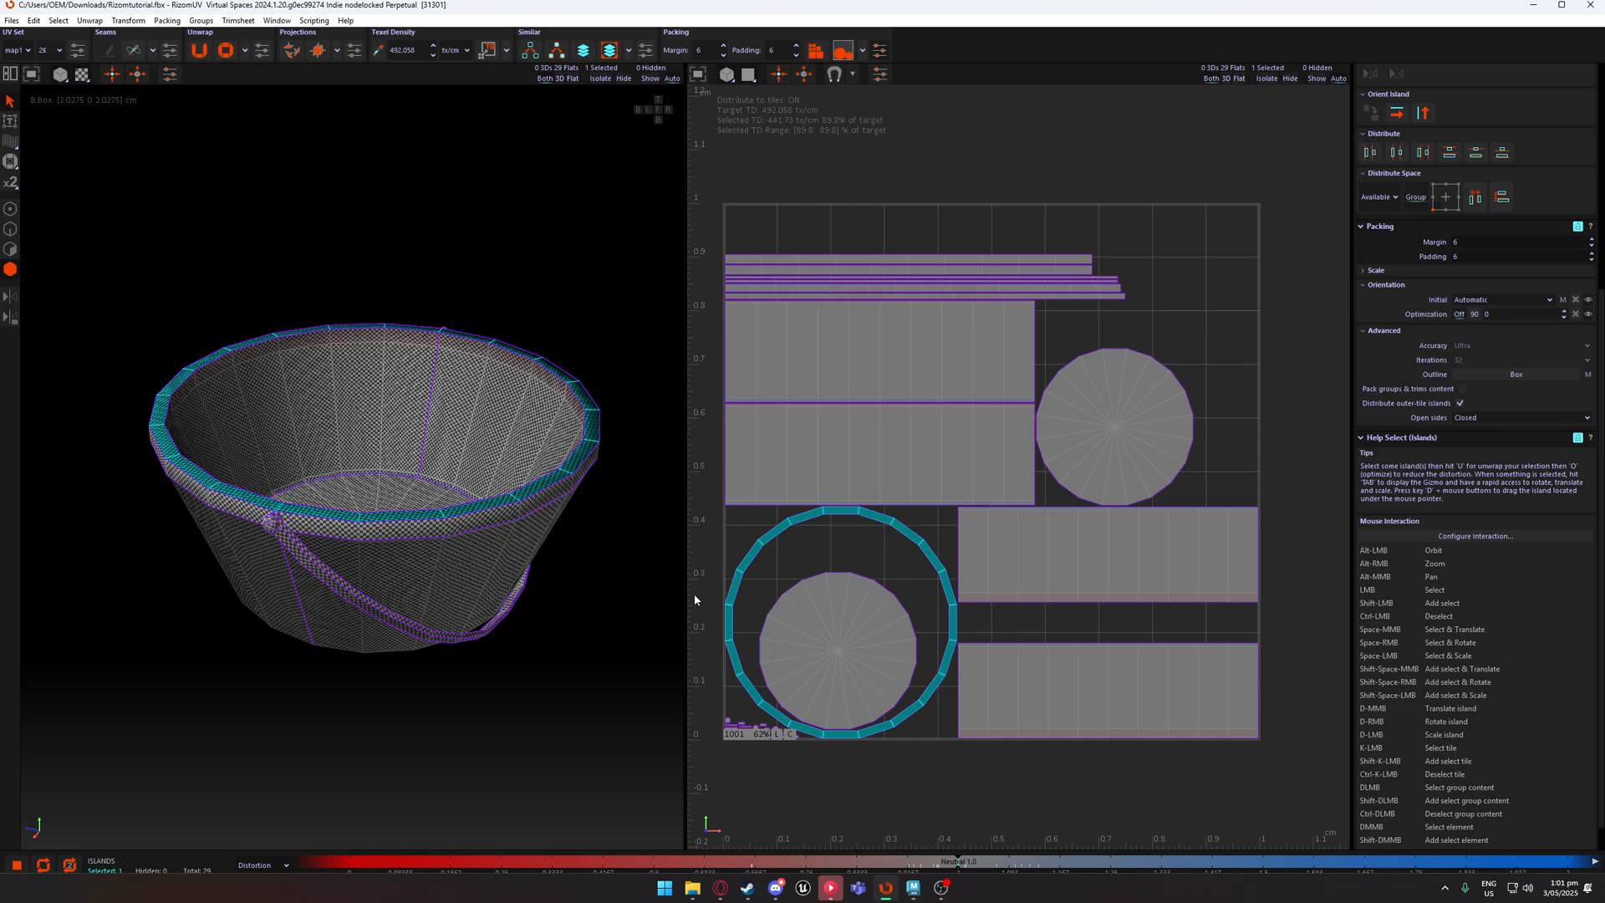
{"action": "left_click", "coordinate": [886, 595]}
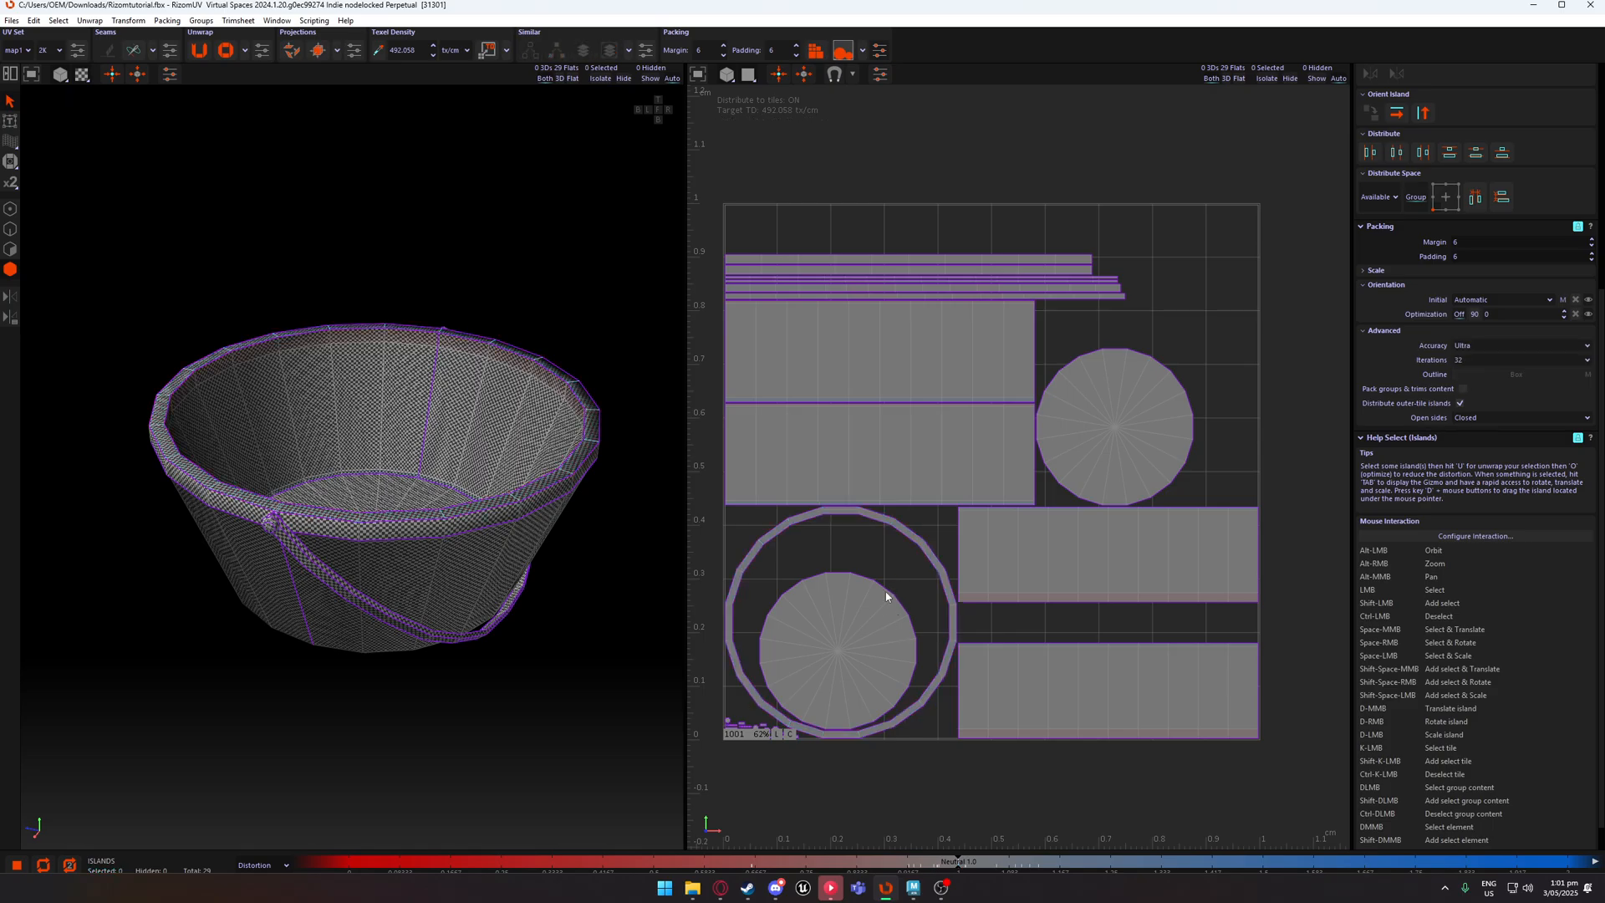
Examine the Save As options for the unwrapped bucket's FBX file and close them without saving.
{"action": "middle_click_drag", "start_coordinate": [906, 585], "coordinate": [924, 591], "text": "alt"}
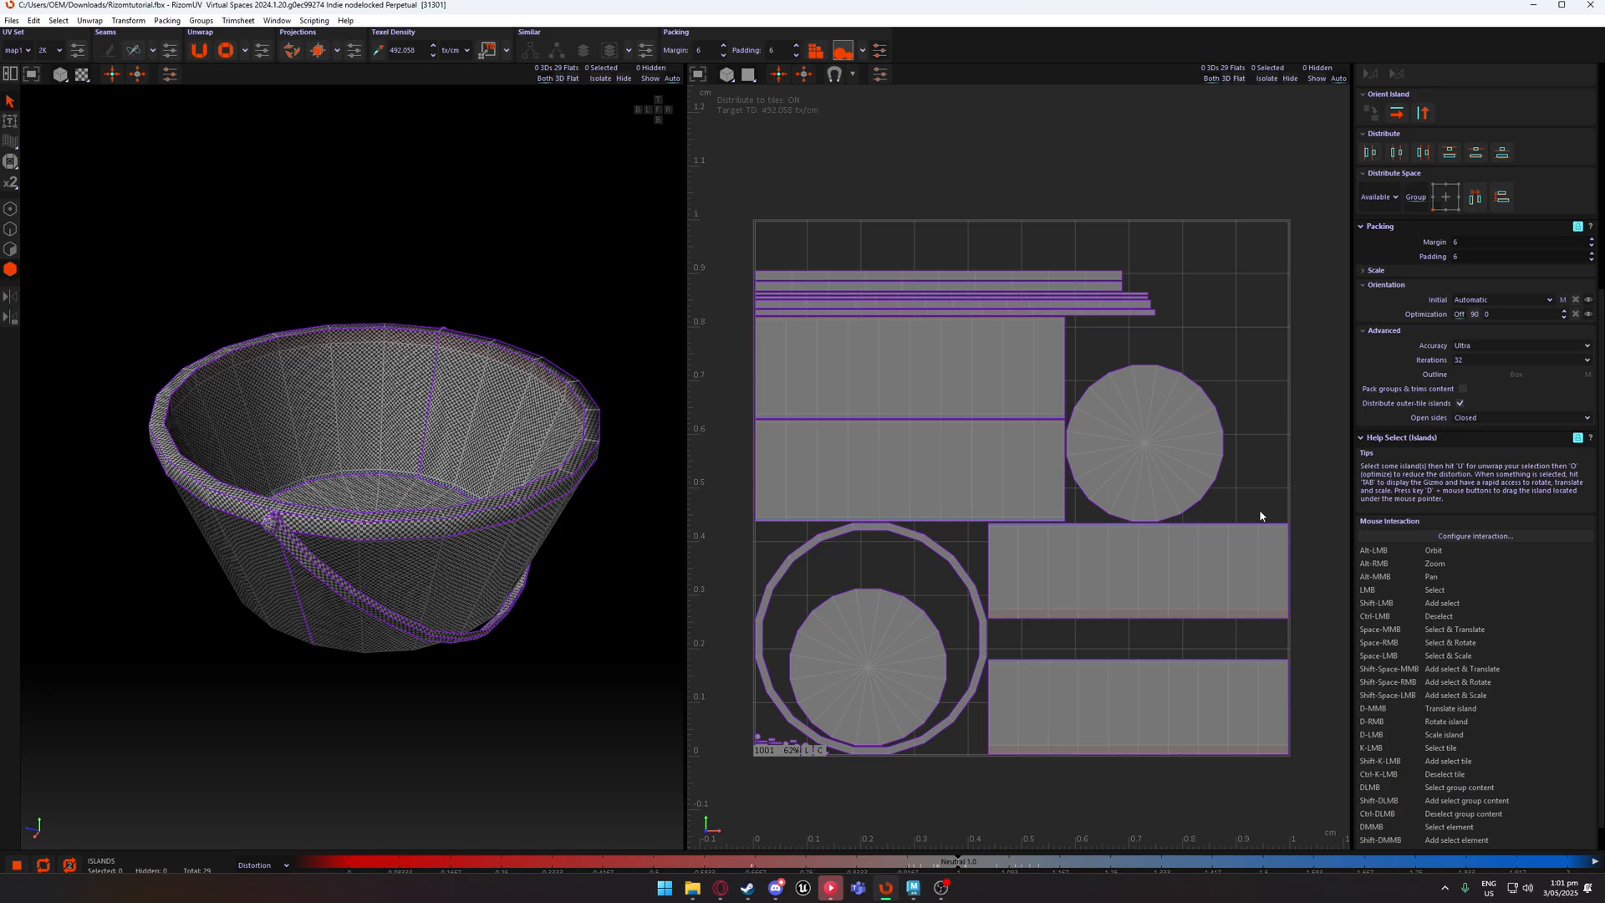
{"action": "scroll", "coordinate": [961, 656], "scroll_direction": "down", "scroll_amount": 3}
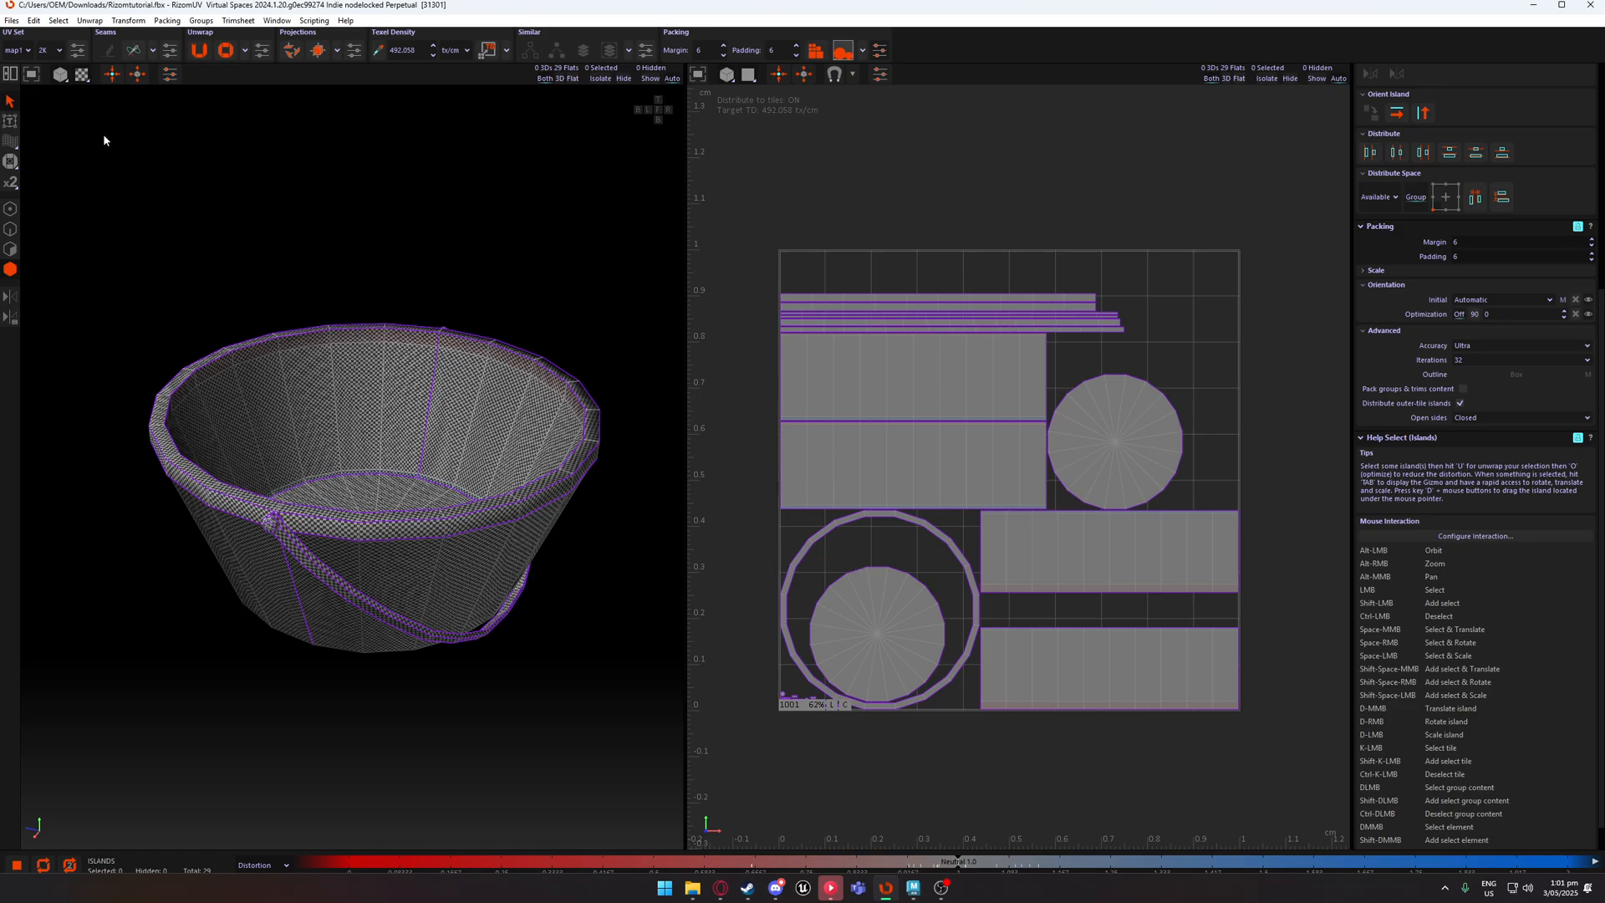
{"action": "left_click", "coordinate": [12, 21]}
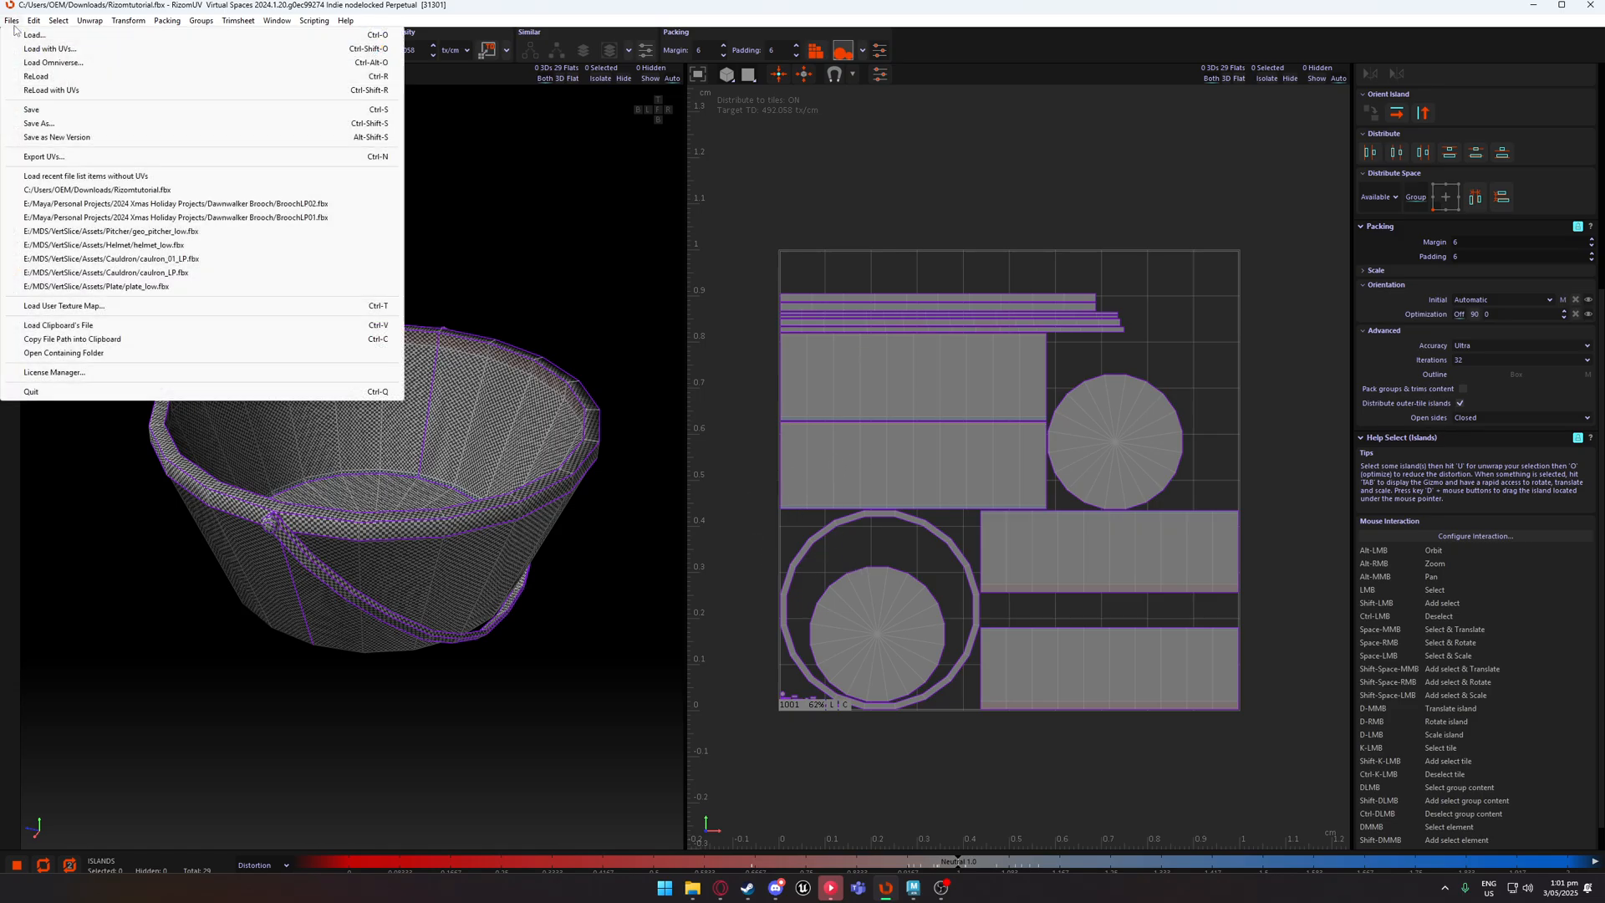
{"action": "left_click", "coordinate": [53, 124]}
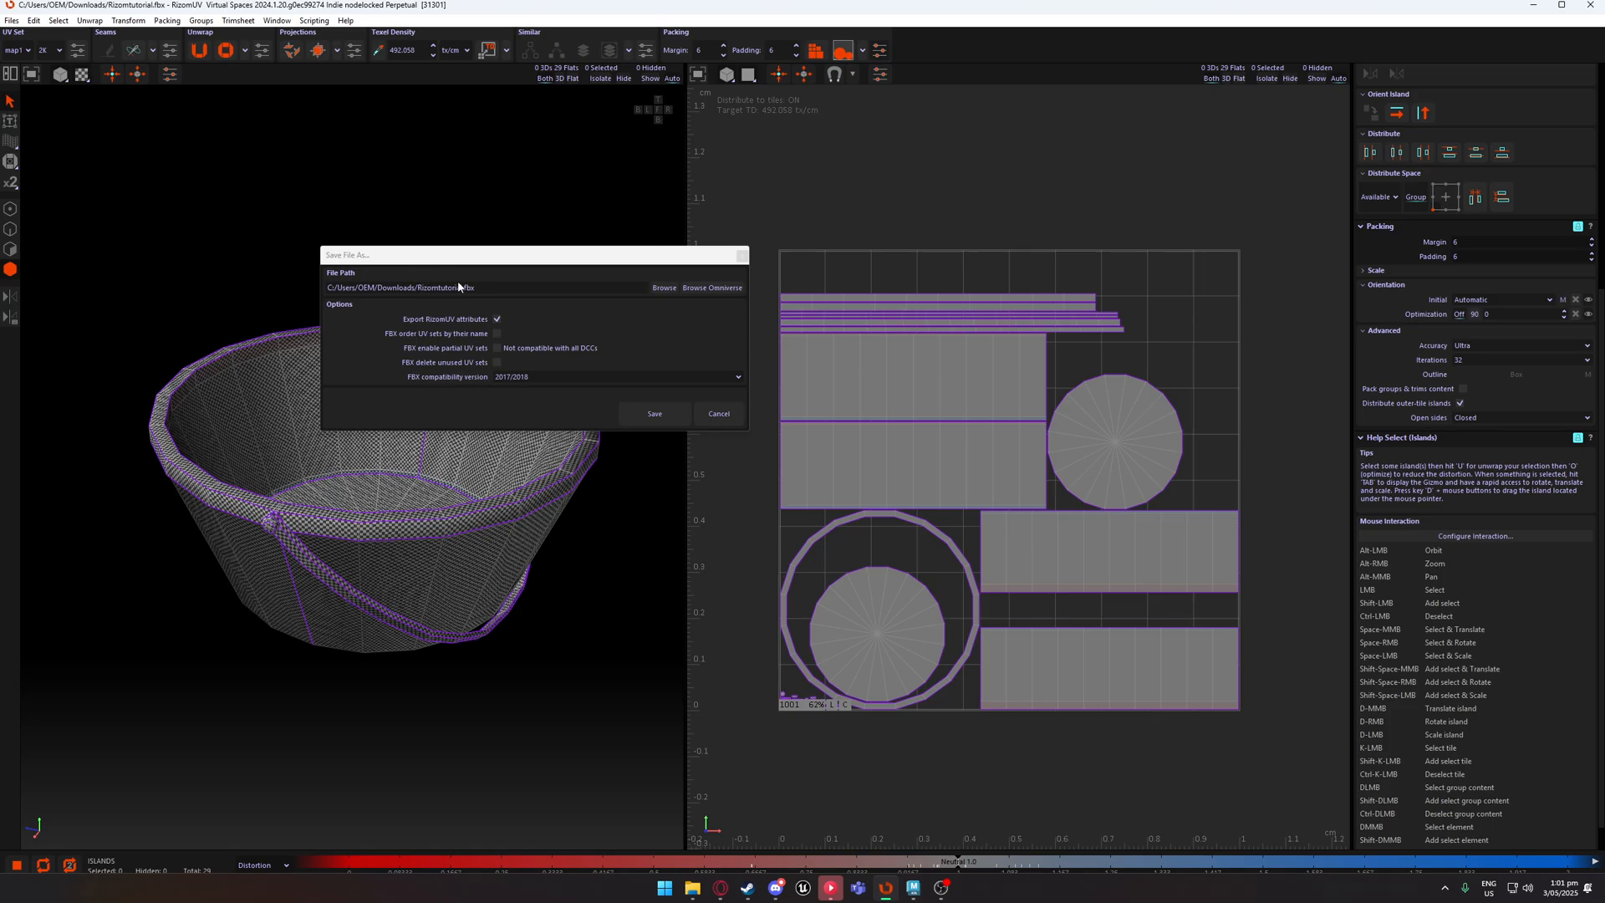
{"action": "left_click", "coordinate": [725, 413]}
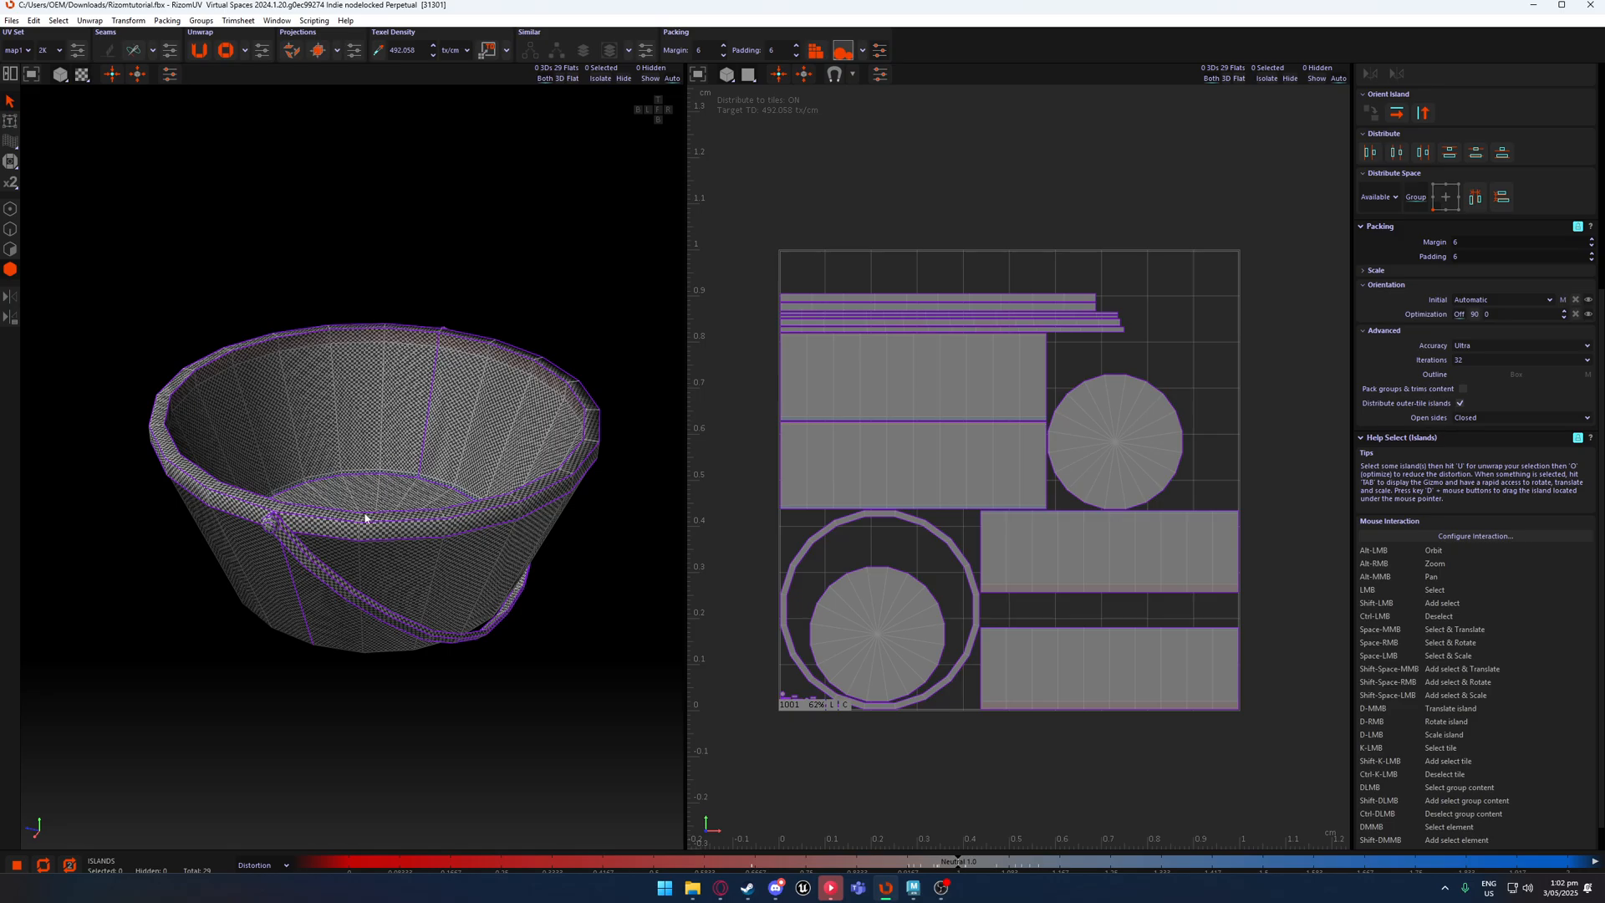
{"action": "left_click", "coordinate": [12, 20]}
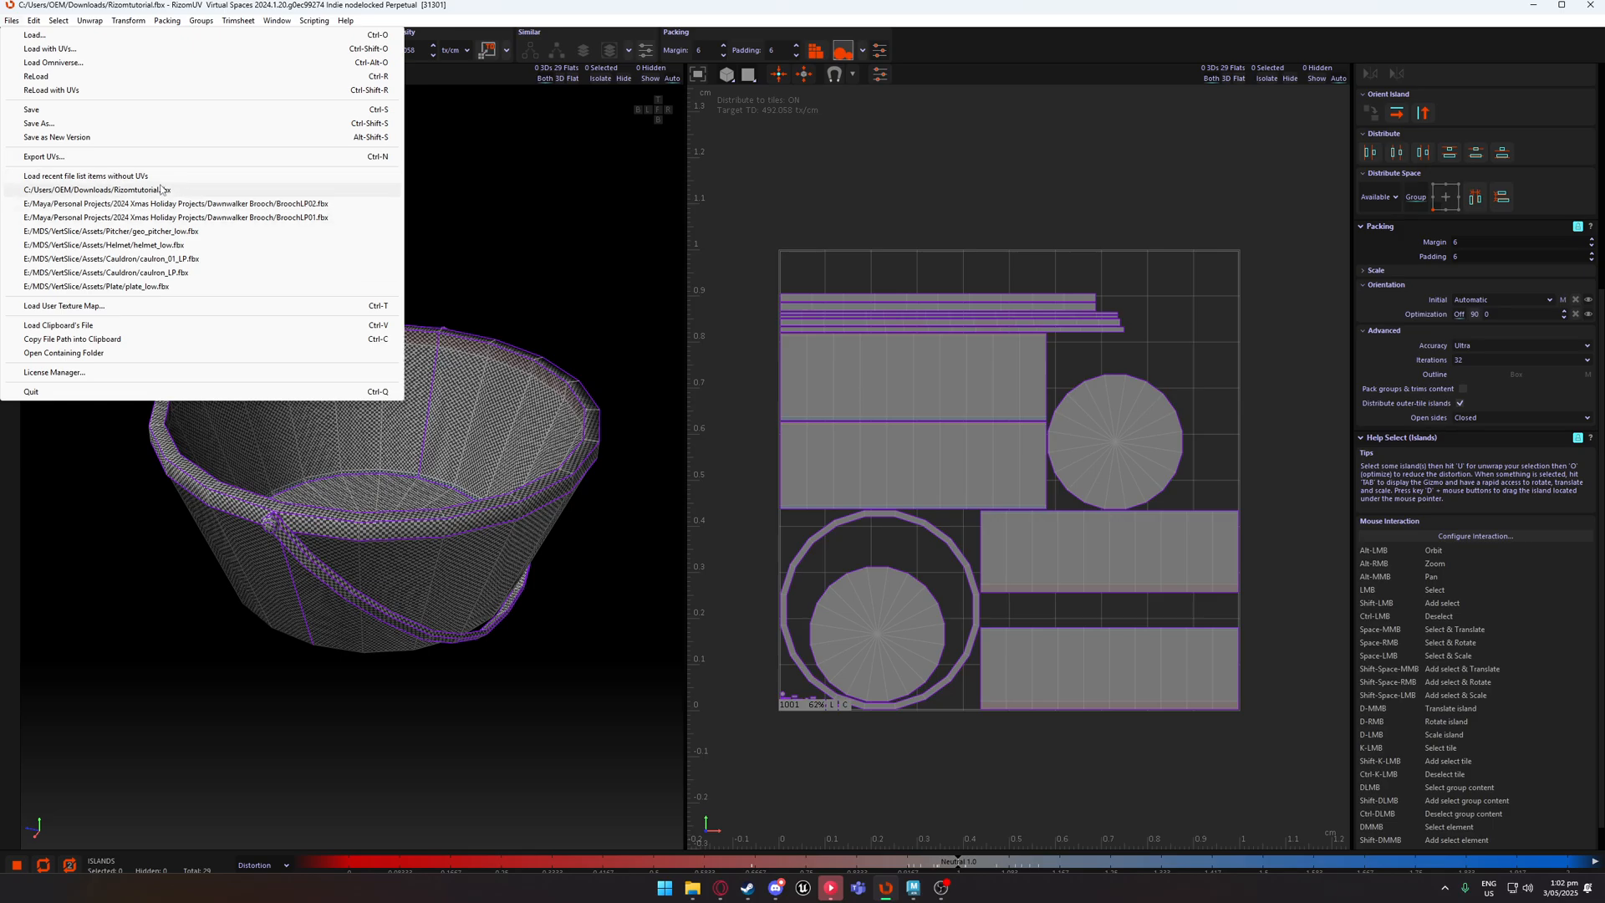
{"action": "left_click", "coordinate": [804, 186]}
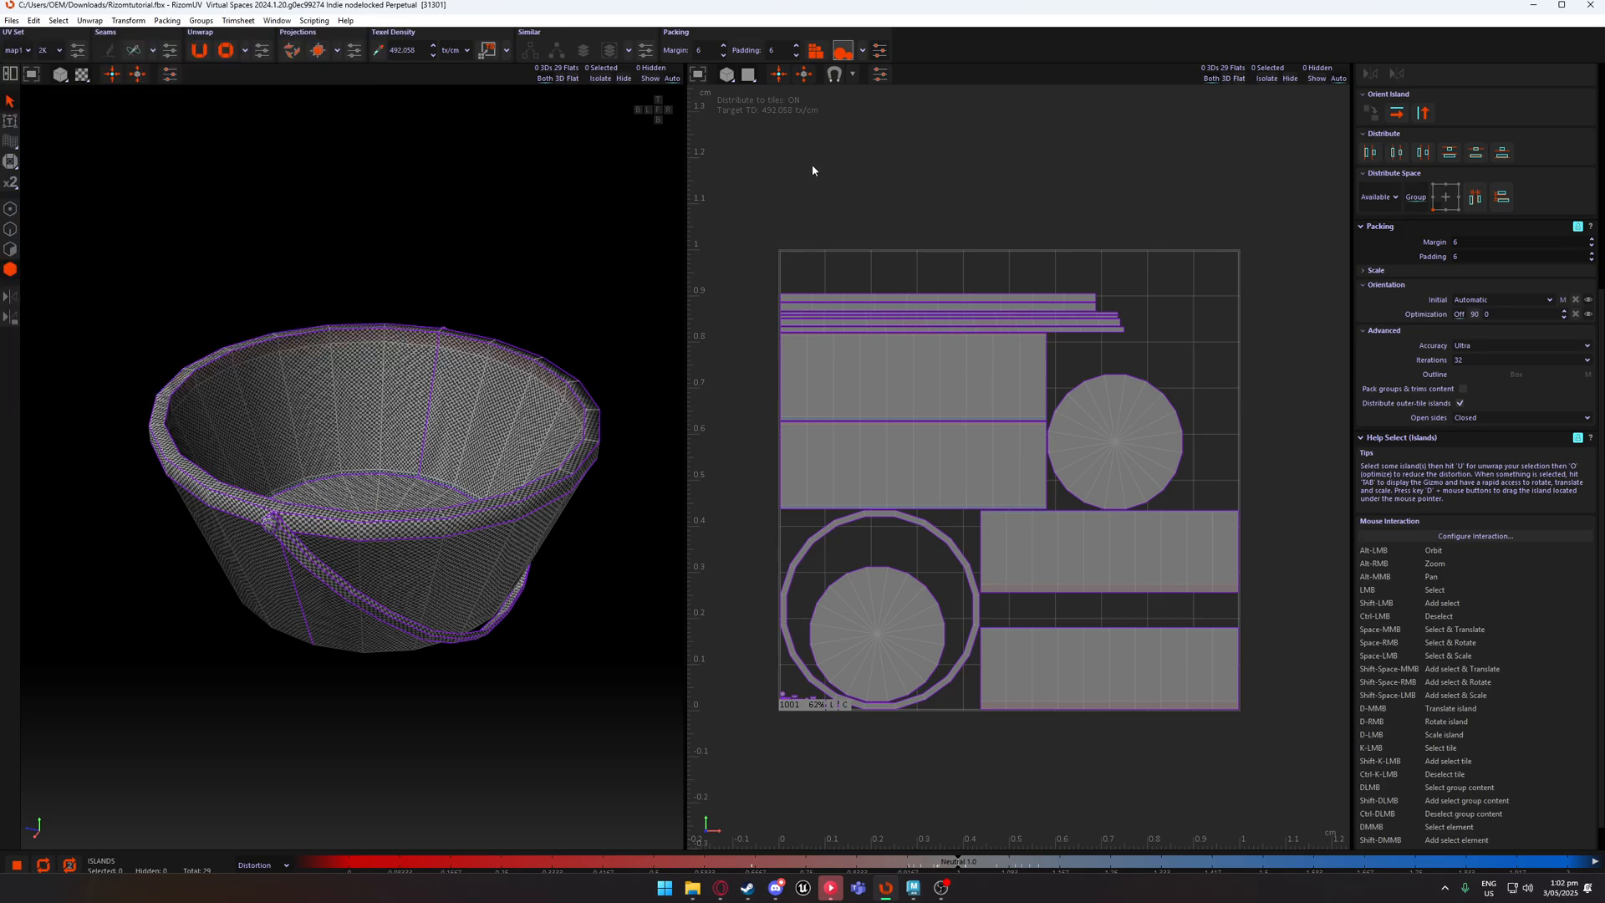